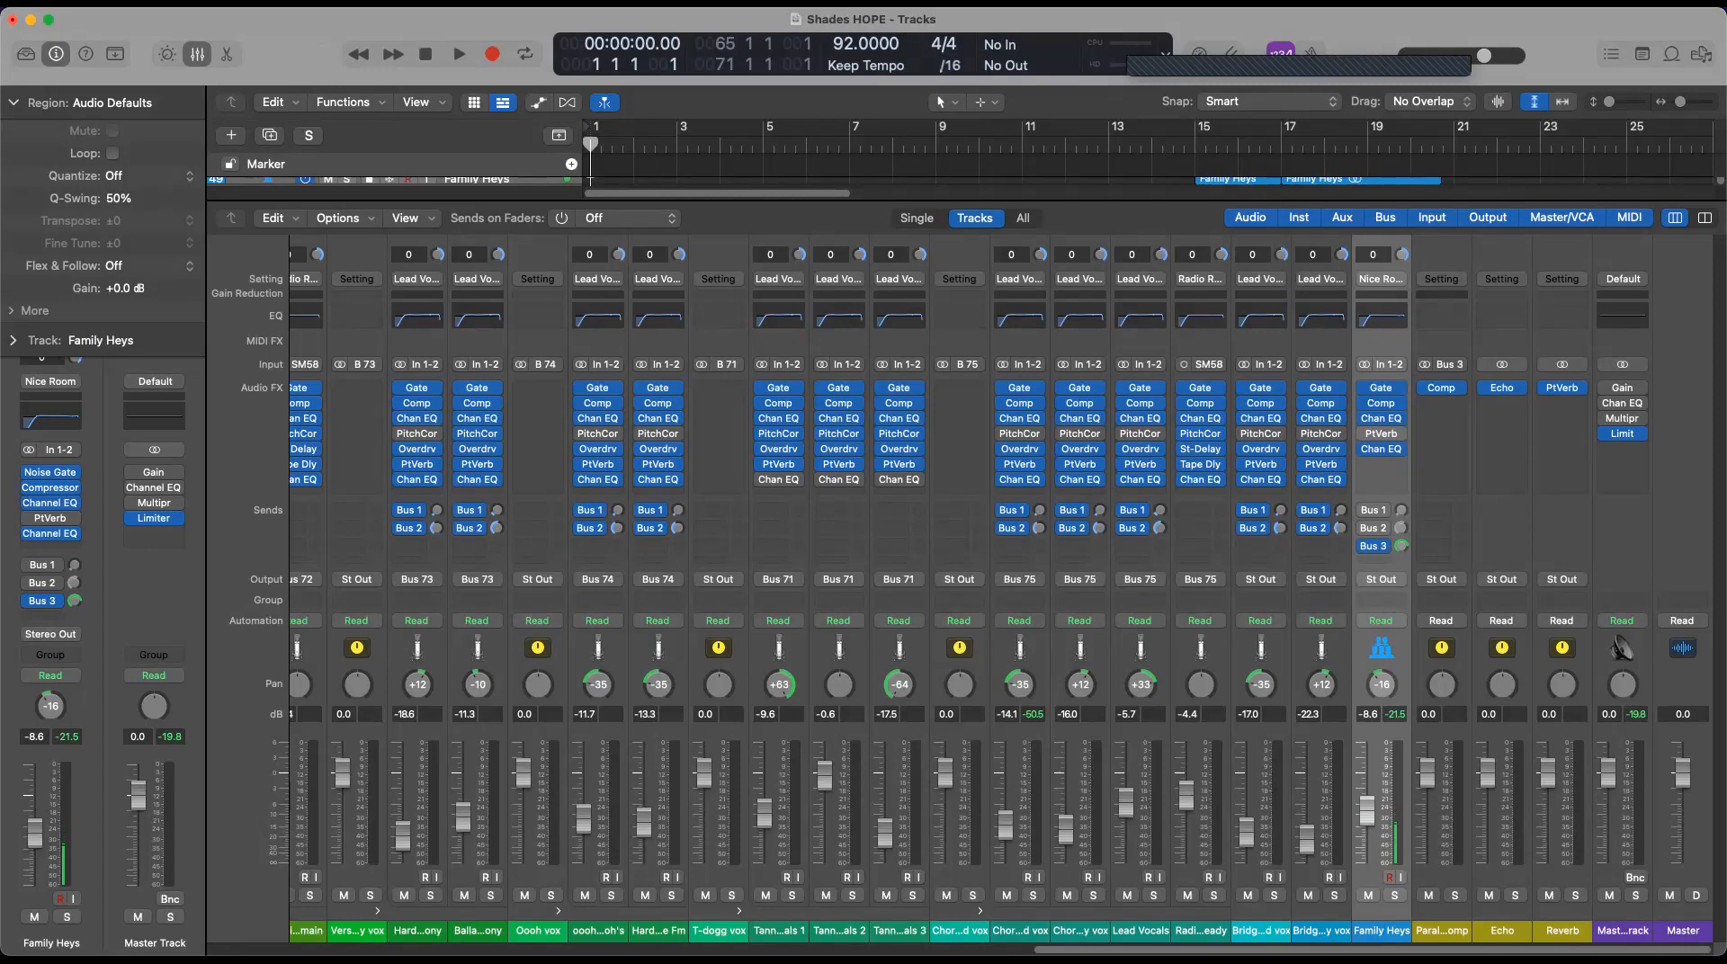
Close the mixer, turn off vertical auto zoom and bring the Drumset tracks at the start of the track list into view
click(197, 54)
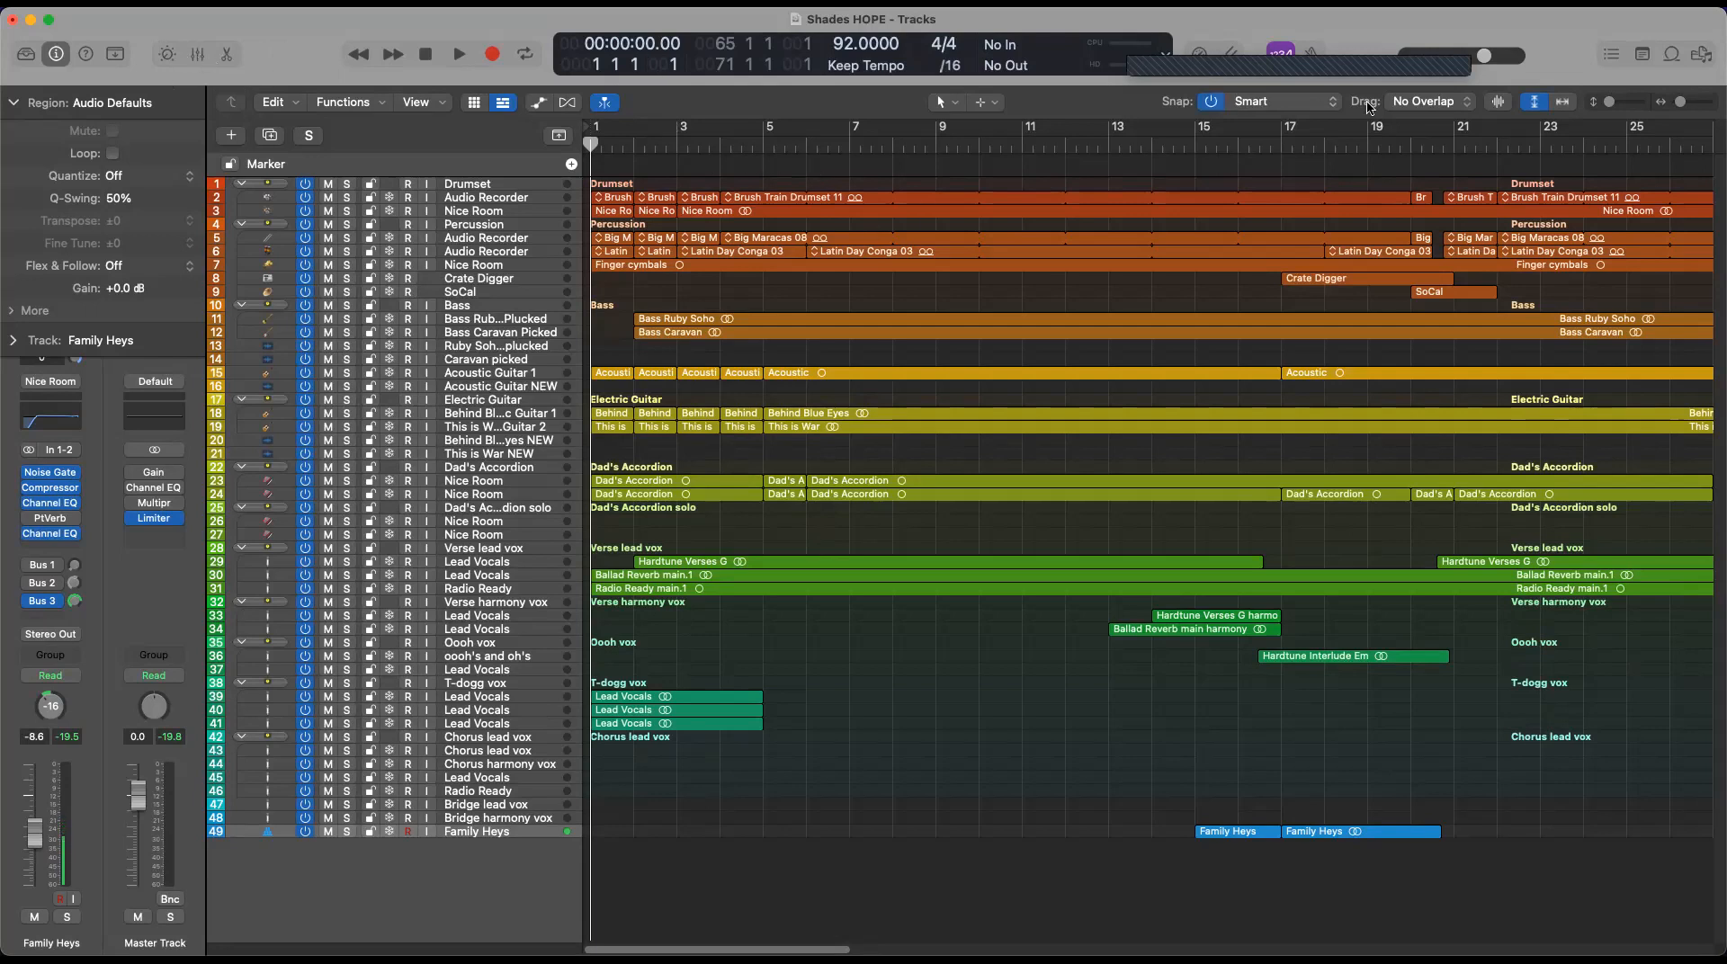
click(1535, 102)
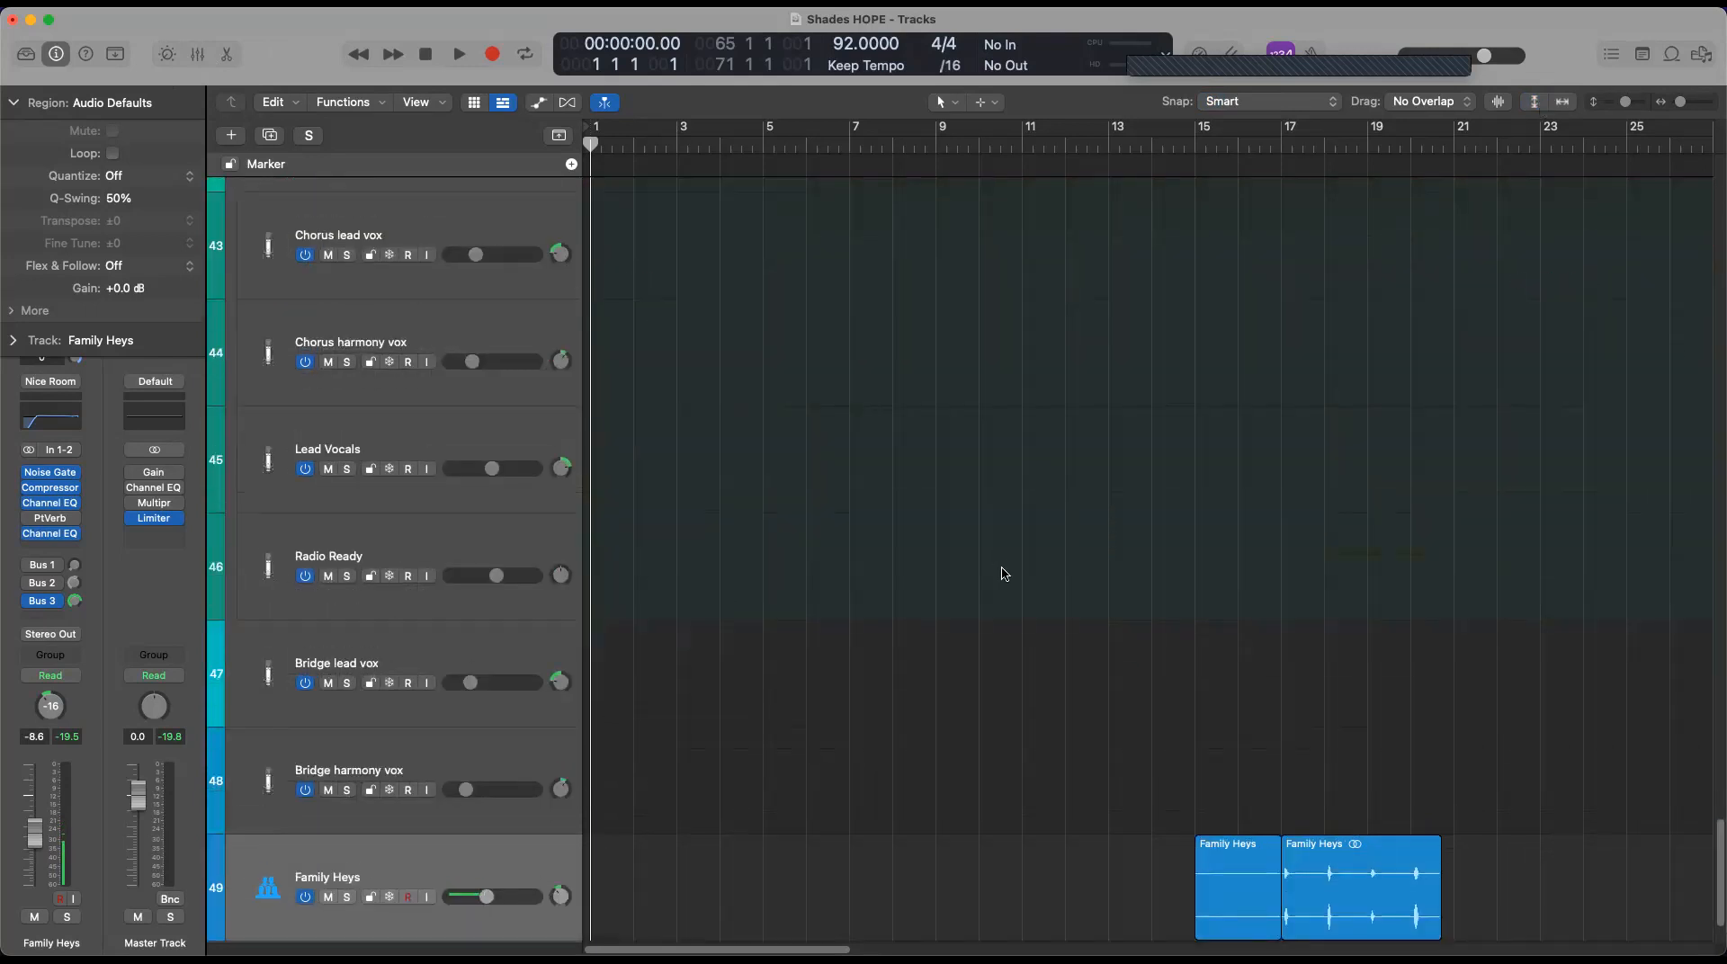
scroll(999, 567, up, 15)
scroll(999, 569, up, 13)
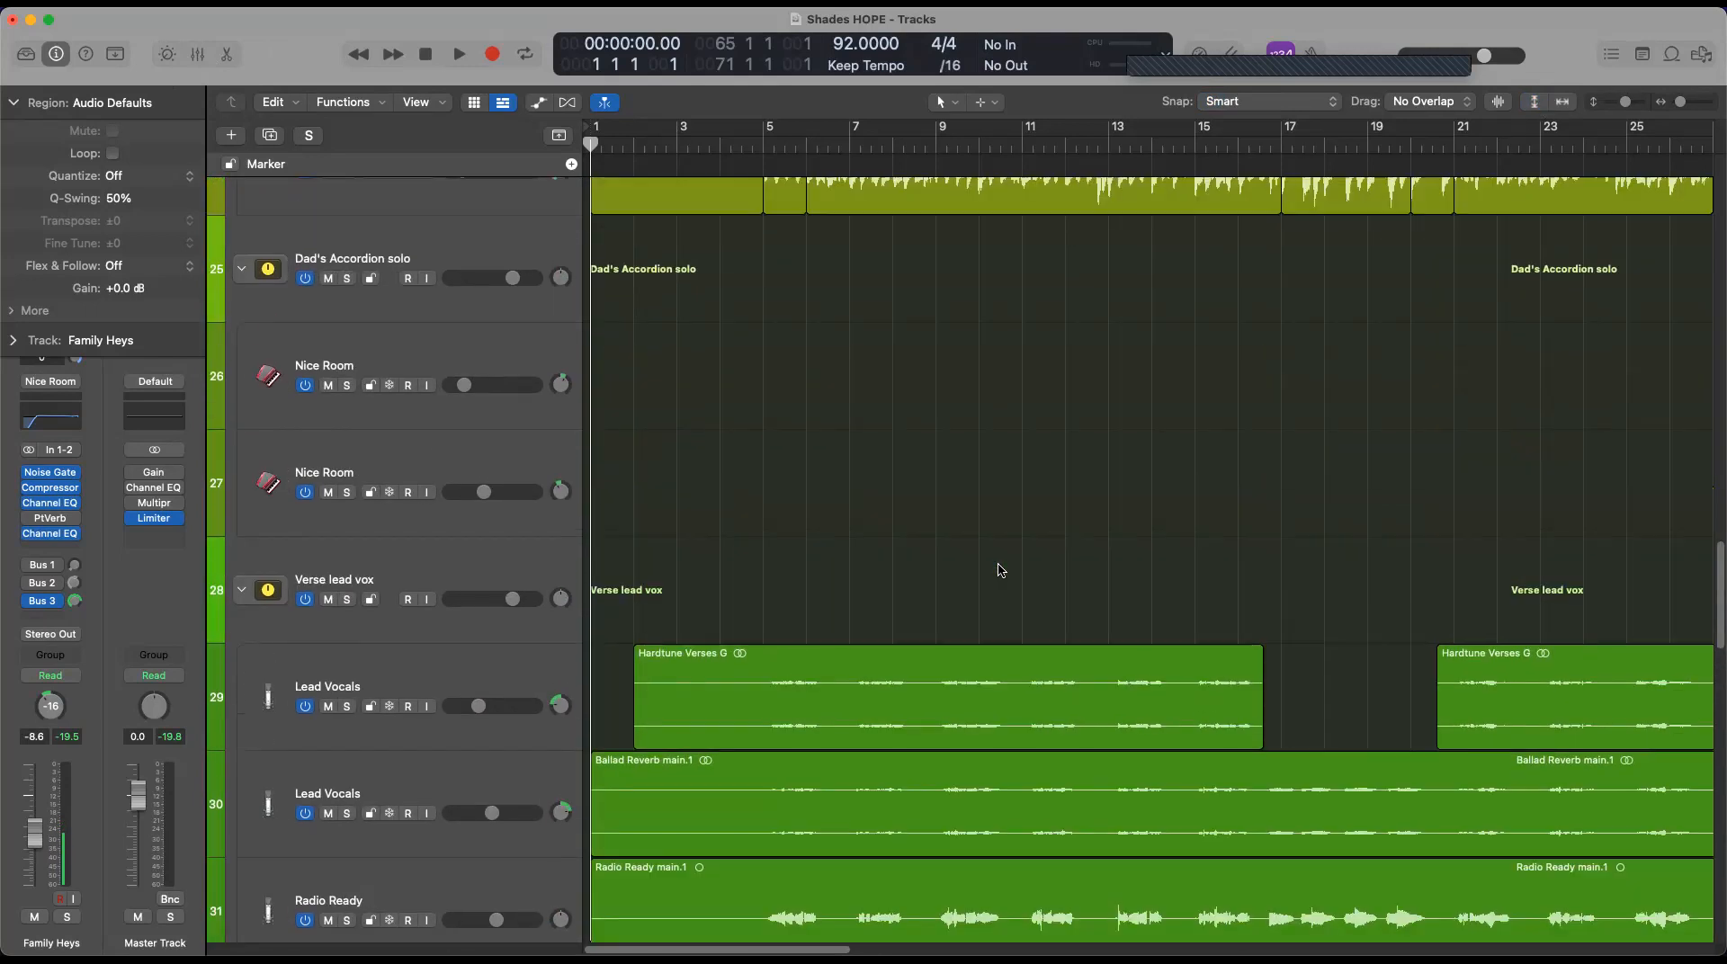
scroll(998, 569, up, 15)
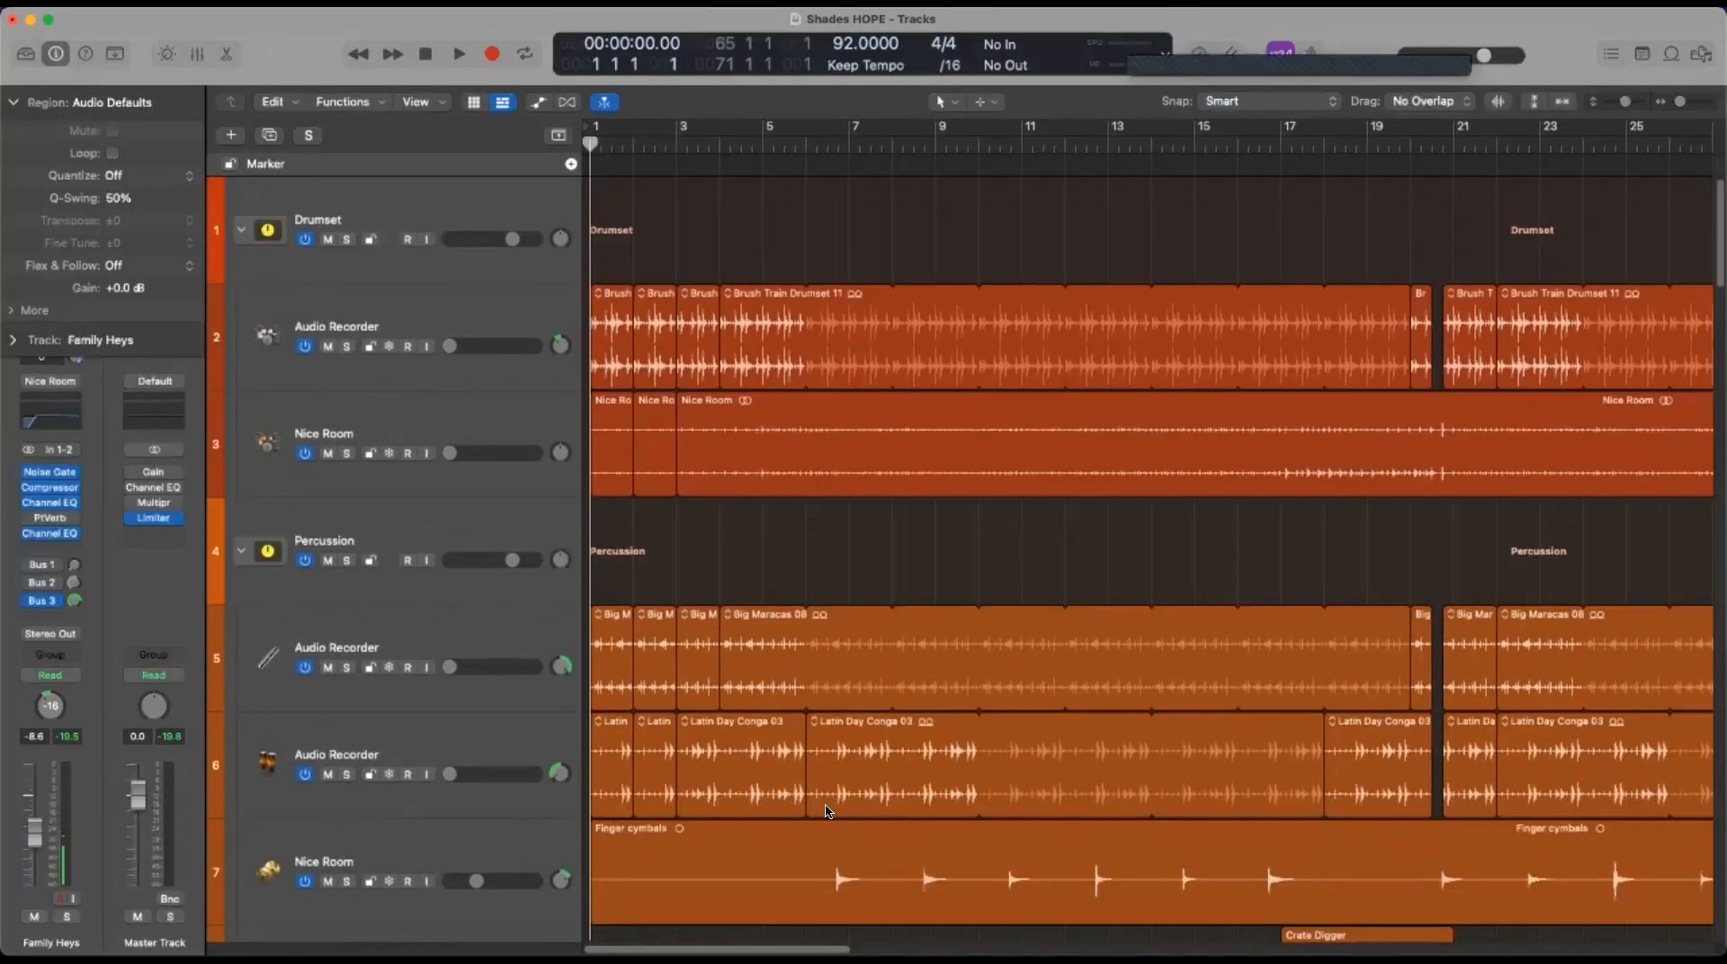
Play the song from bar 61 through the Crate Digger and SoCal regions, and set an active cycle range from bar 61 to 71
scroll(1147, 531, right, 20)
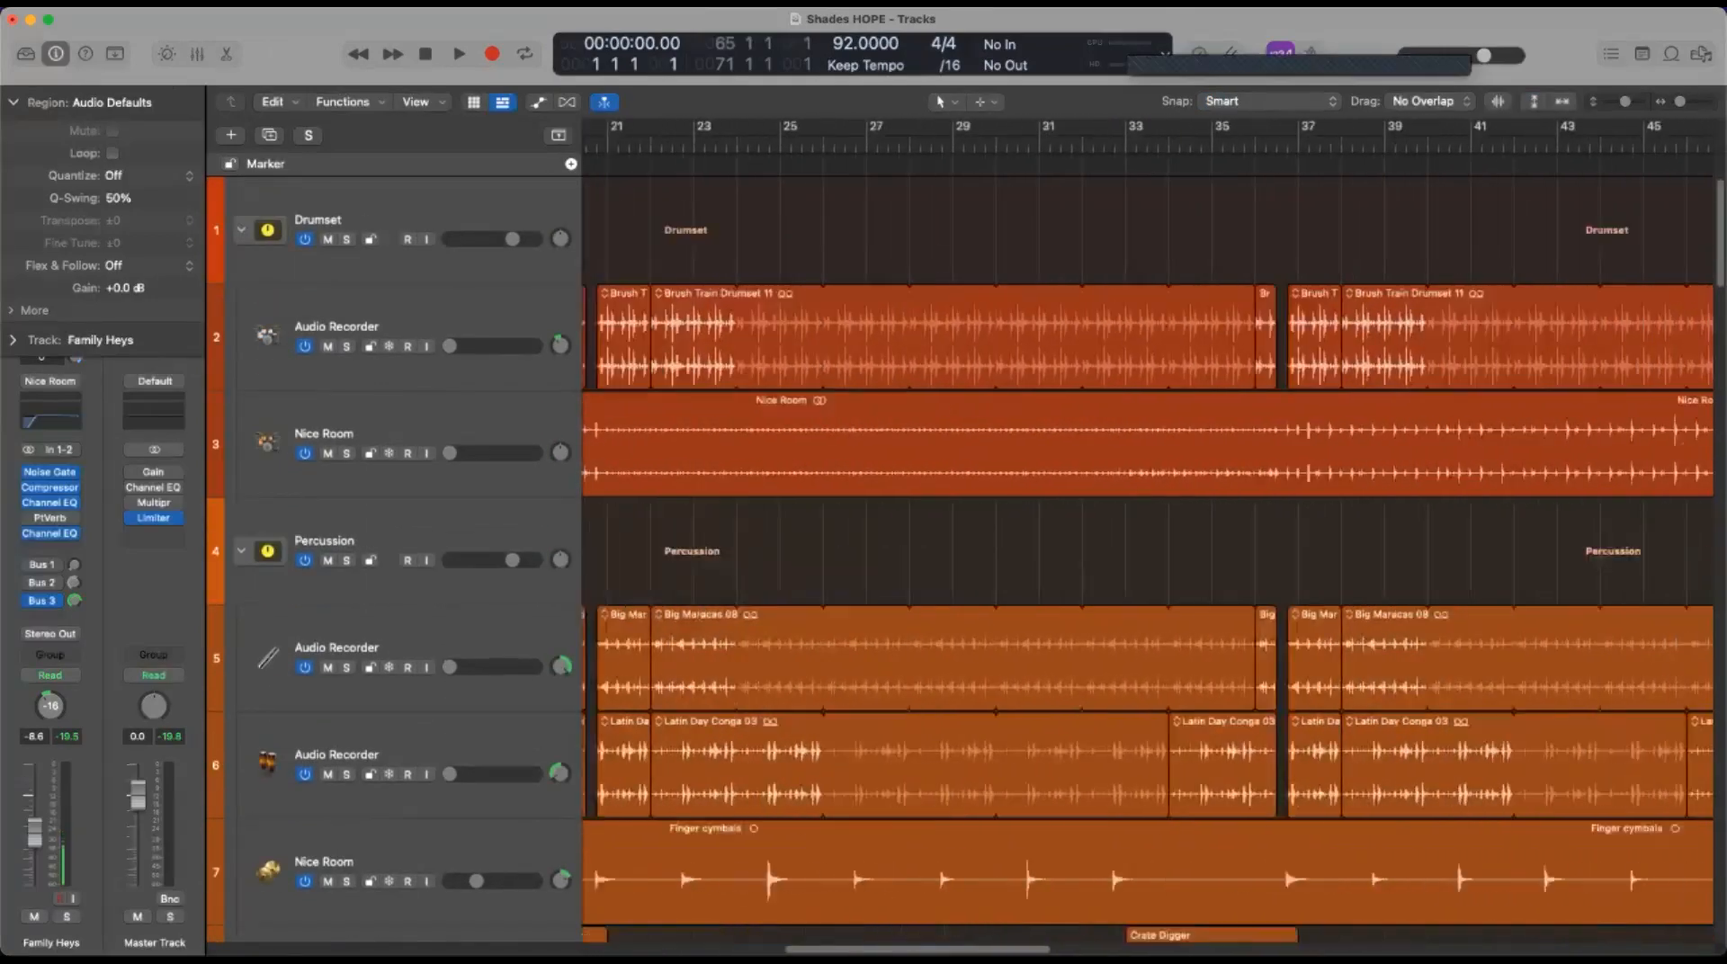
scroll(1148, 540, right, 10)
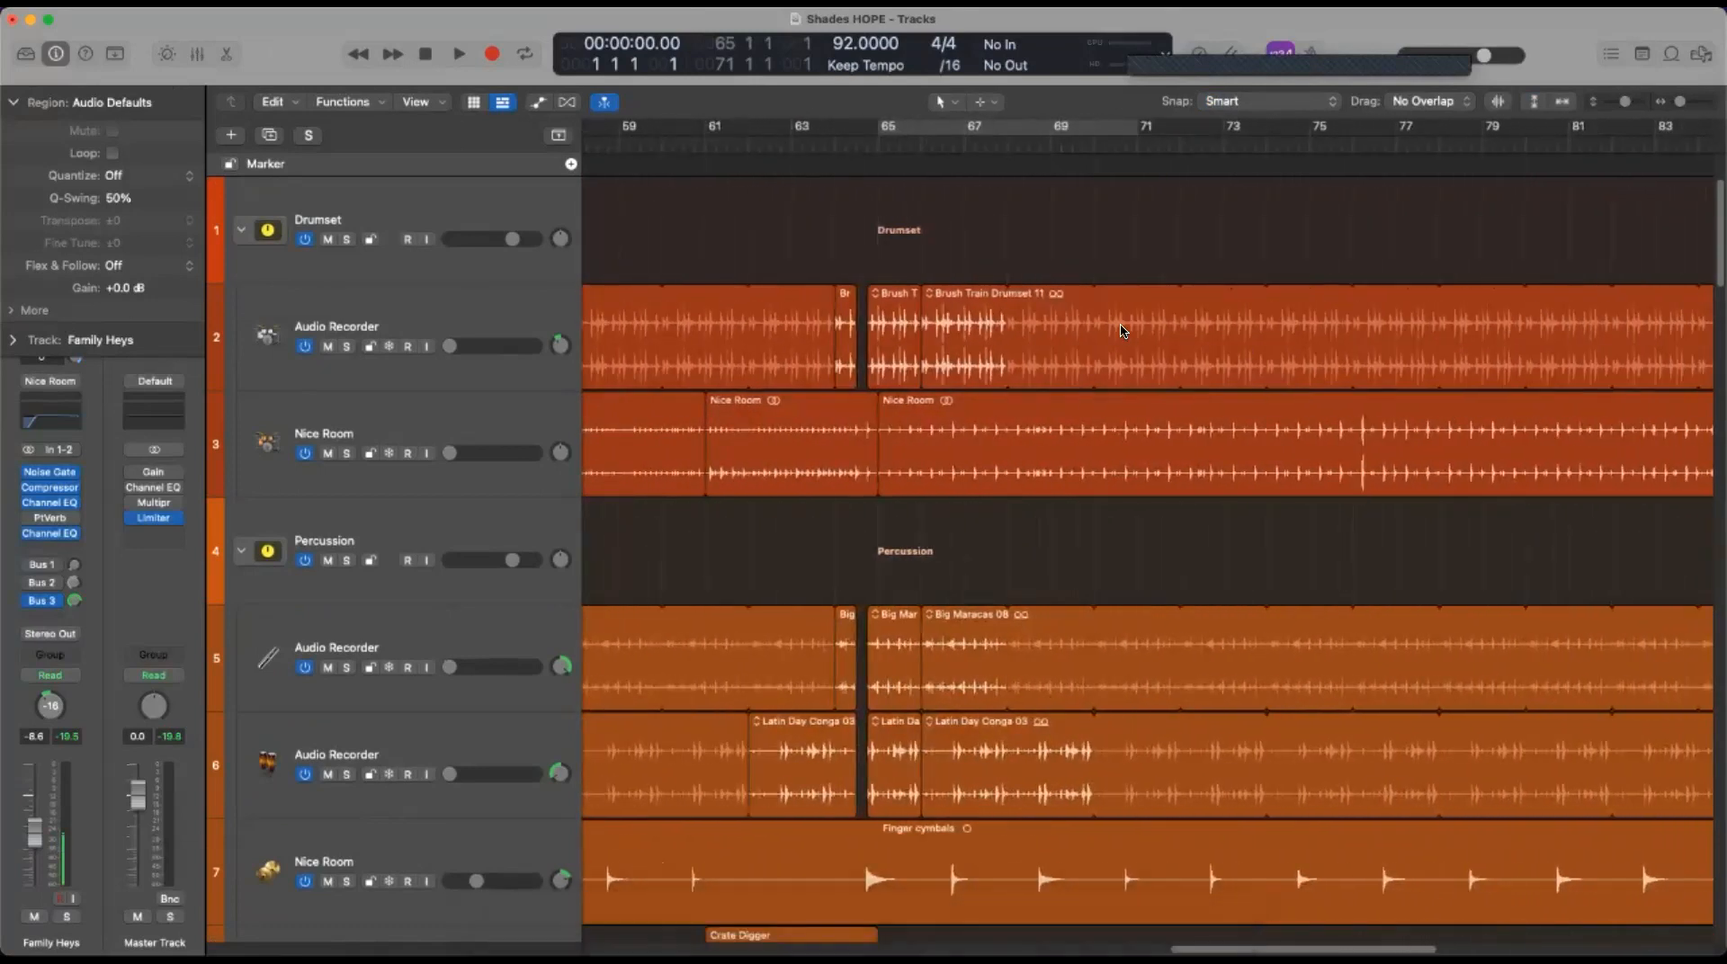
scroll(1033, 306, down, 10)
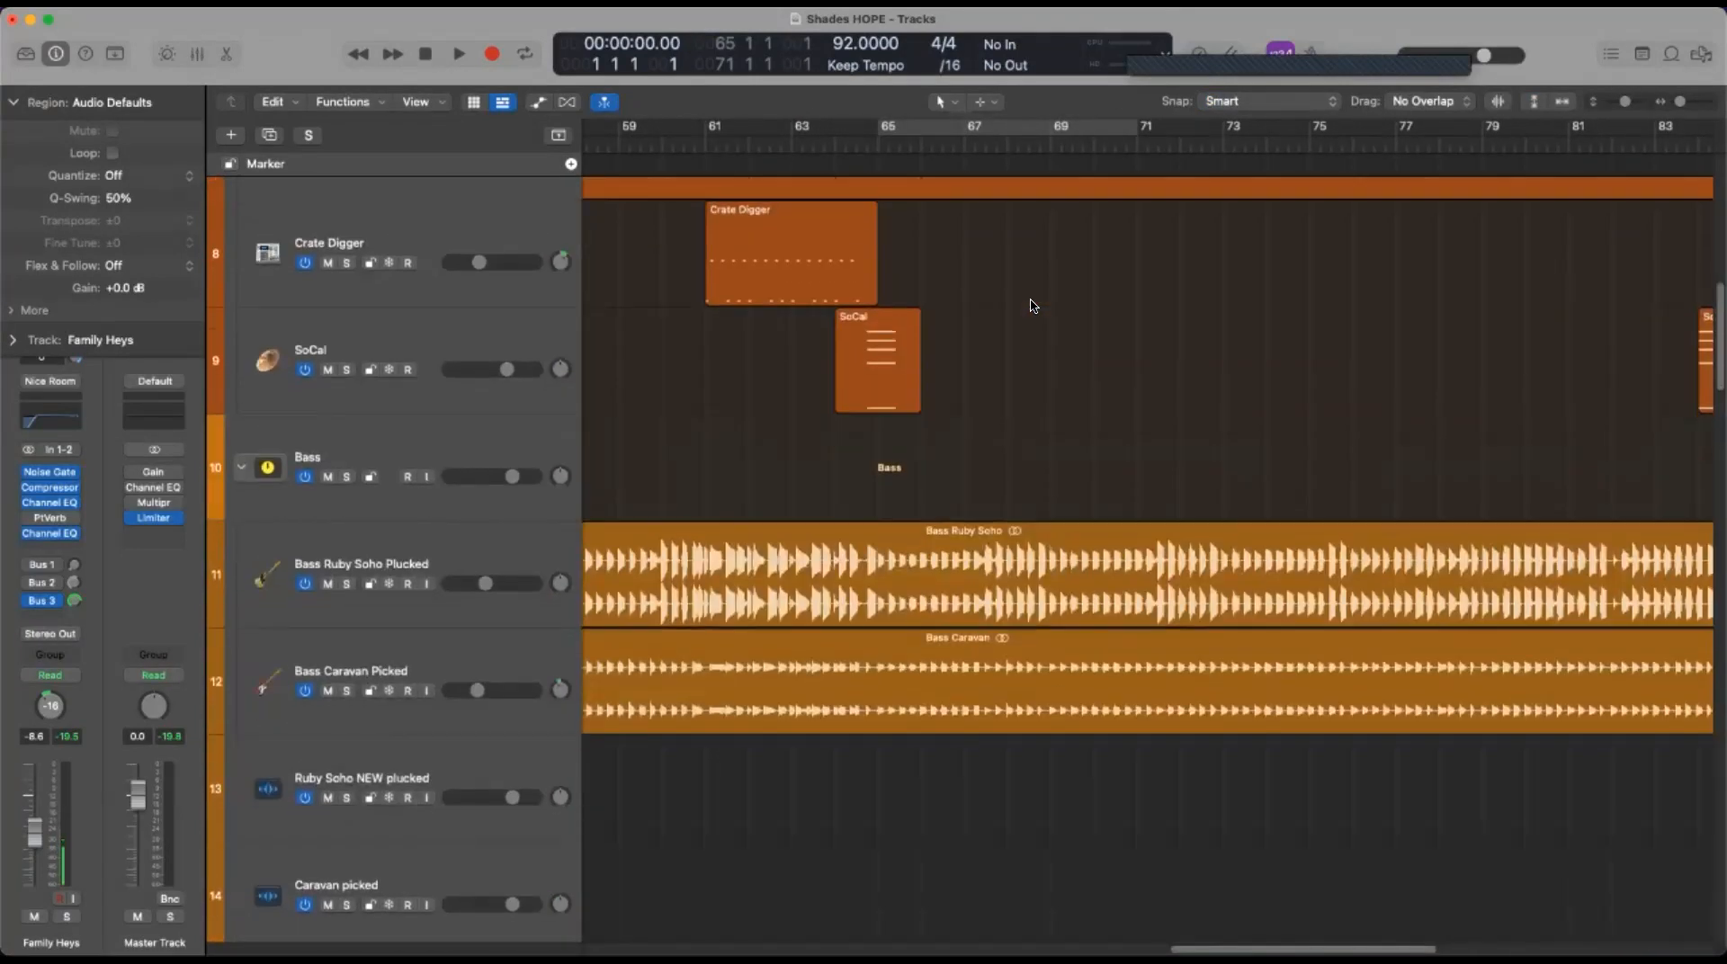
click(705, 152)
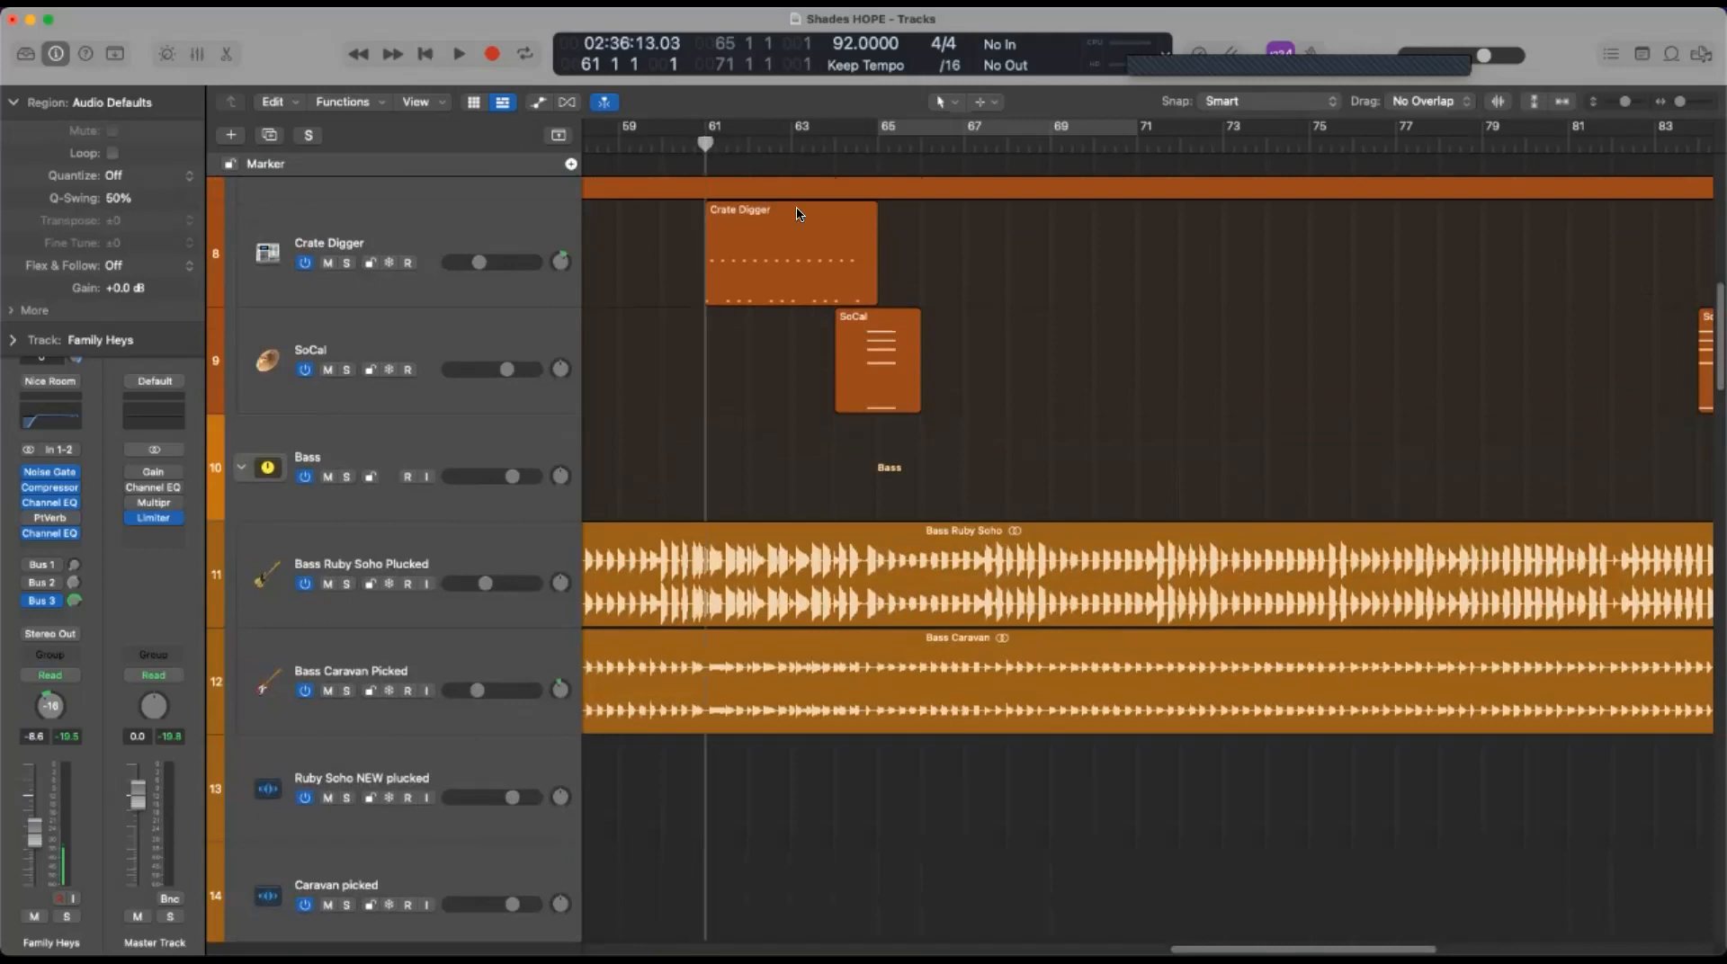
key(space)
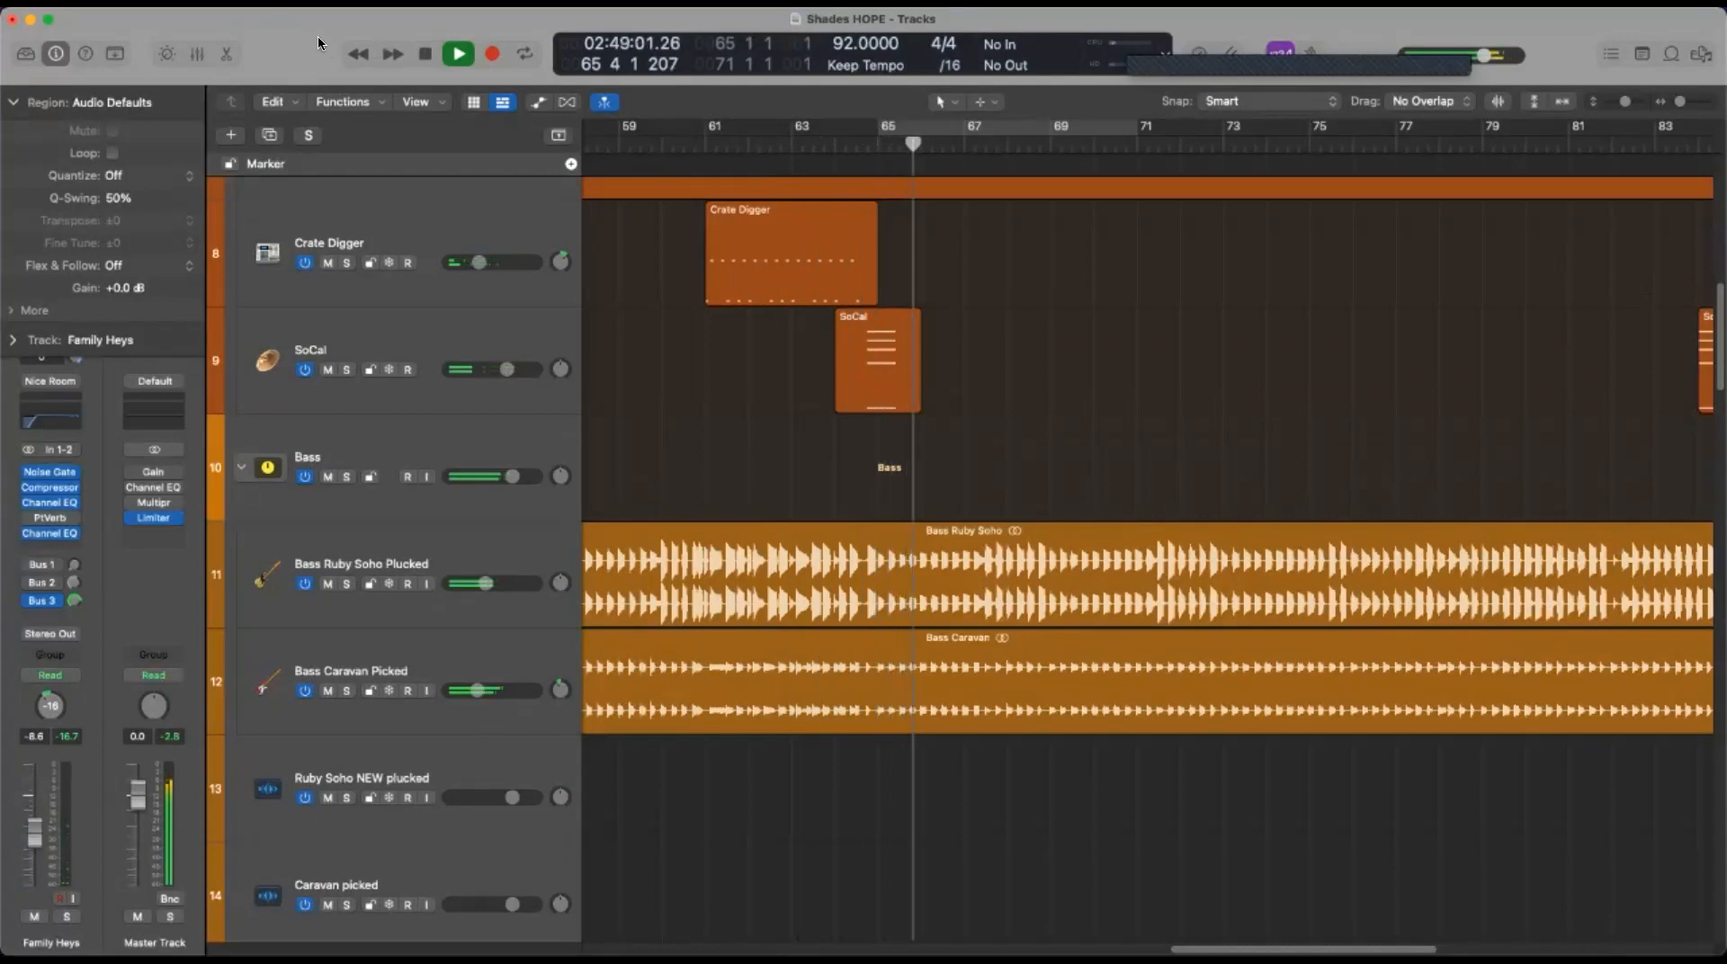
key(space)
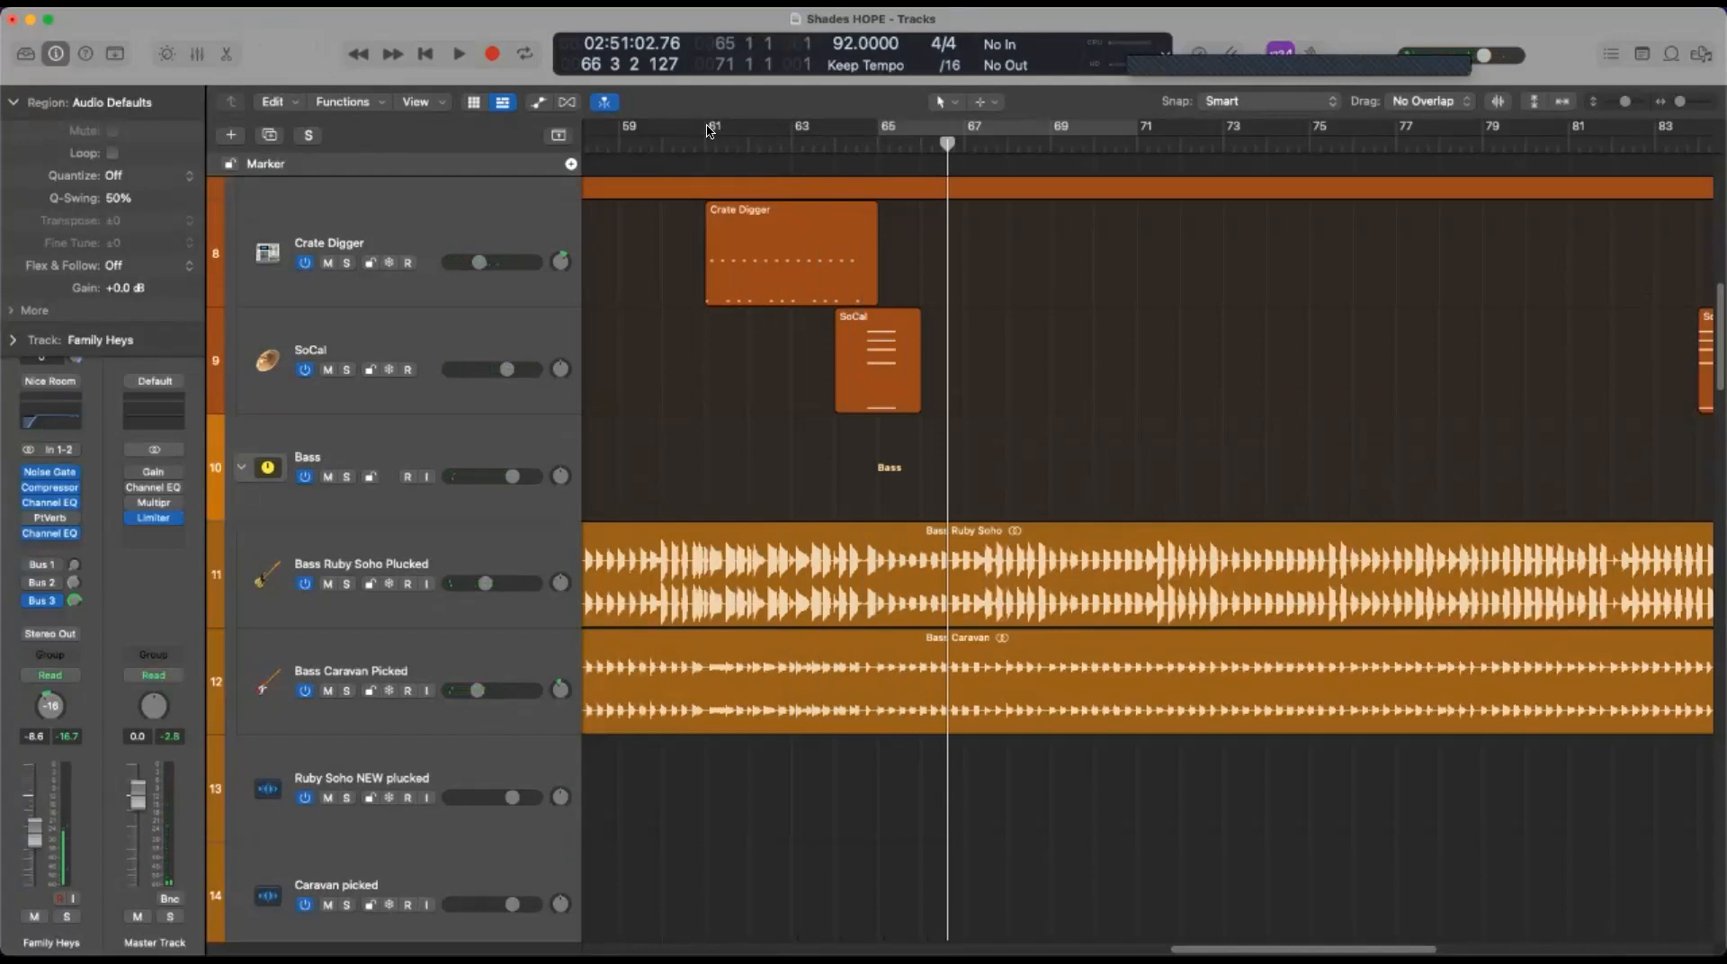
drag(710, 131, 1138, 296)
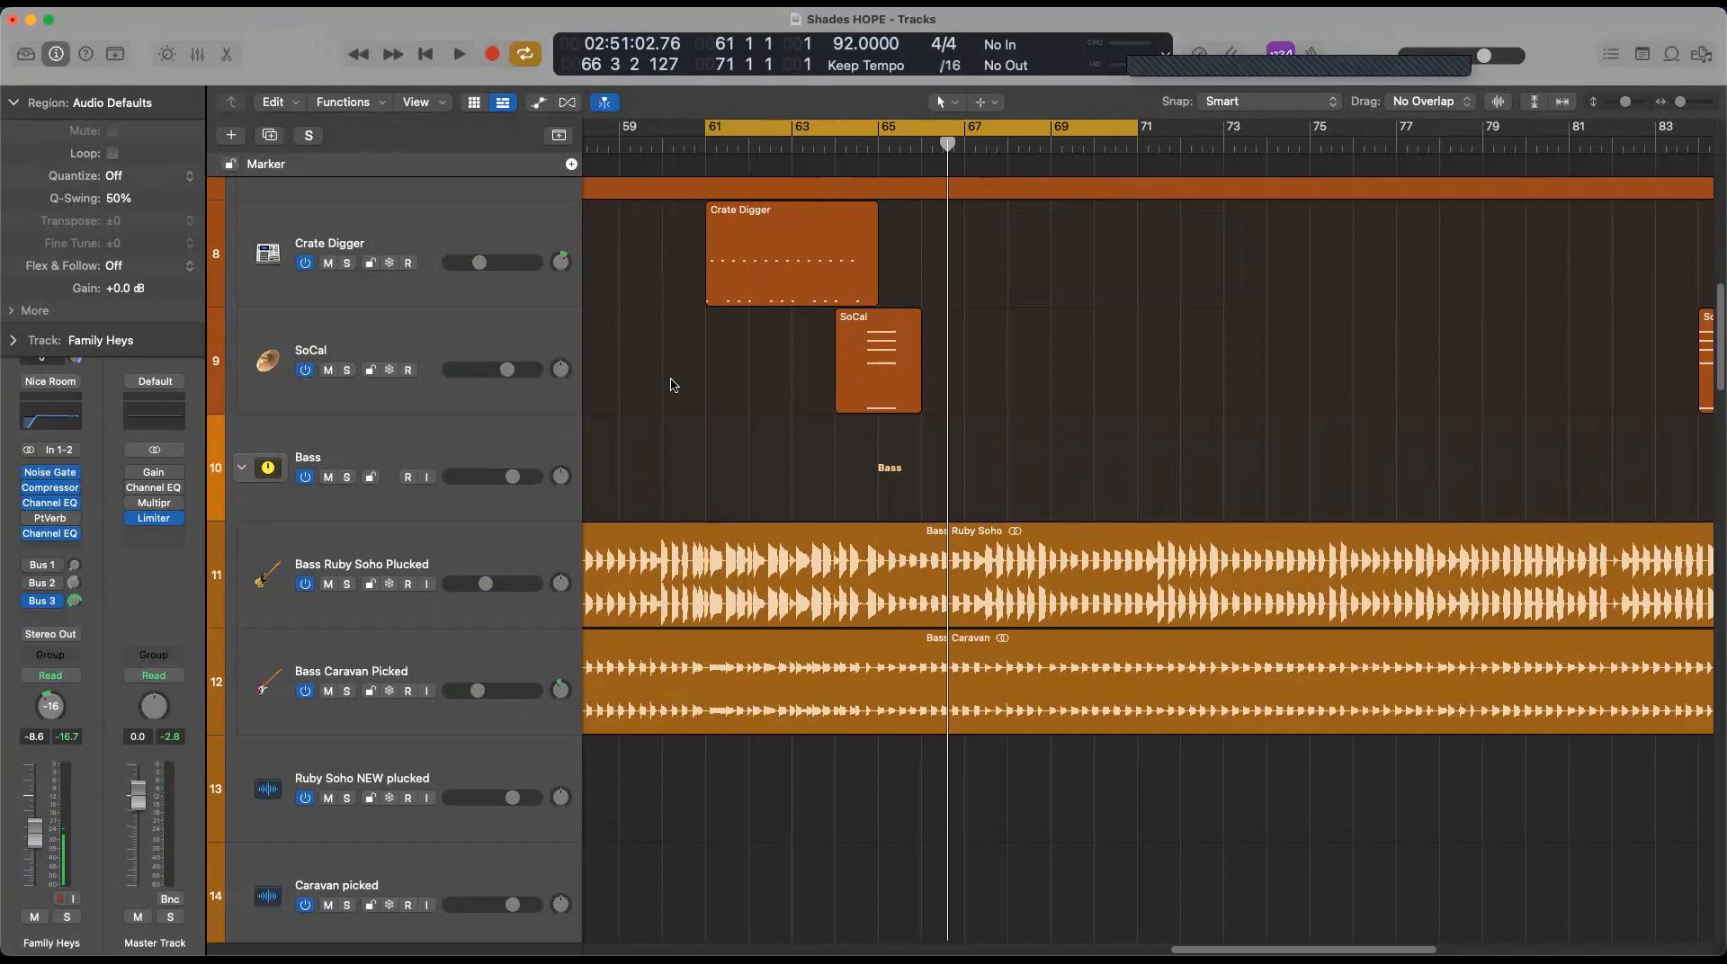
Examine the regions around the cycle range on every track, from the bass down to the bridge vocals and back up to the Drumset
scroll(673, 390, down, 3)
scroll(673, 391, down, 3)
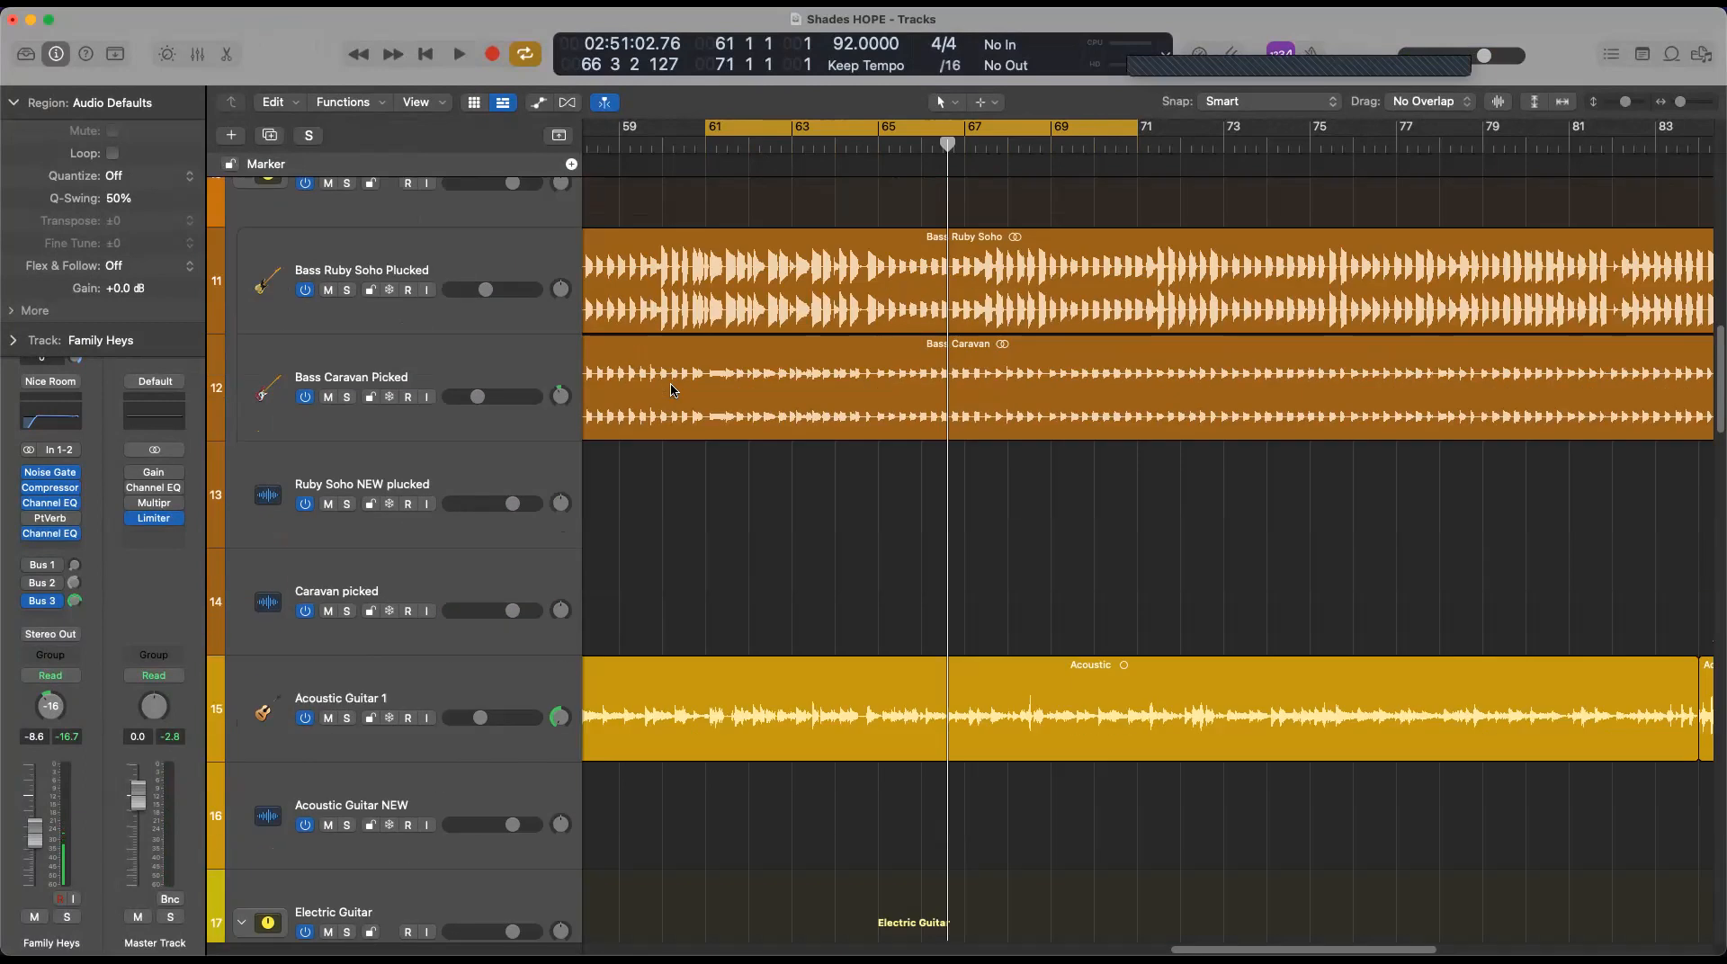
scroll(673, 391, down, 8)
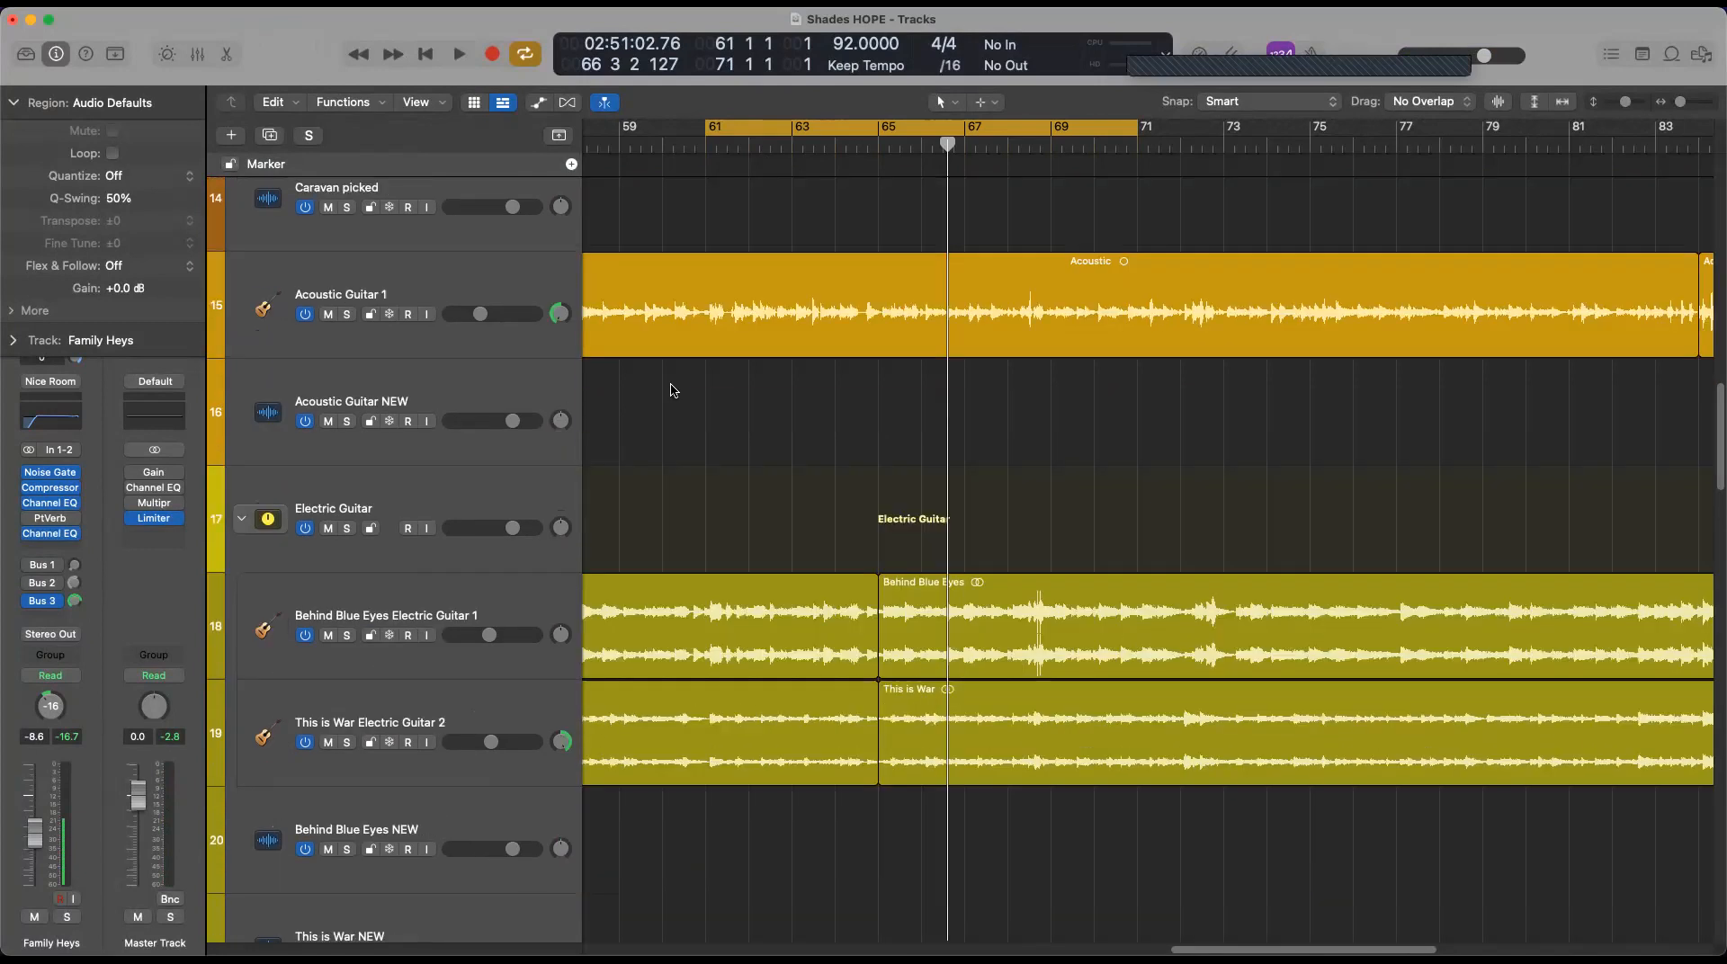
scroll(673, 390, down, 12)
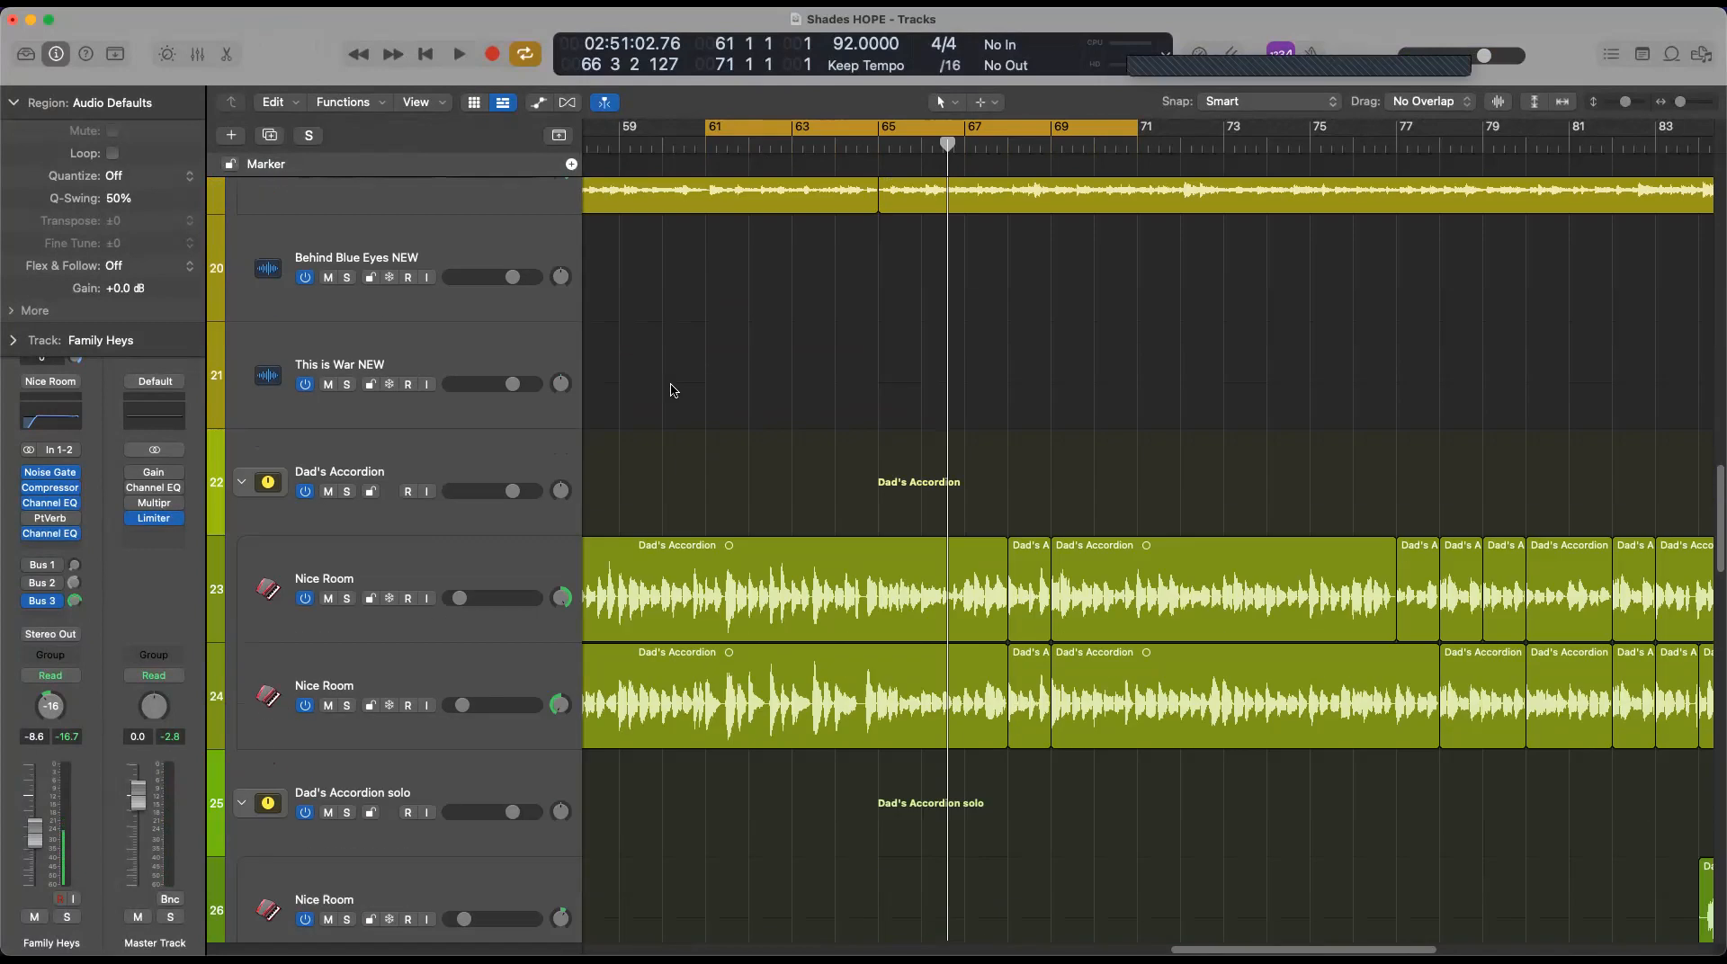
scroll(673, 390, down, 8)
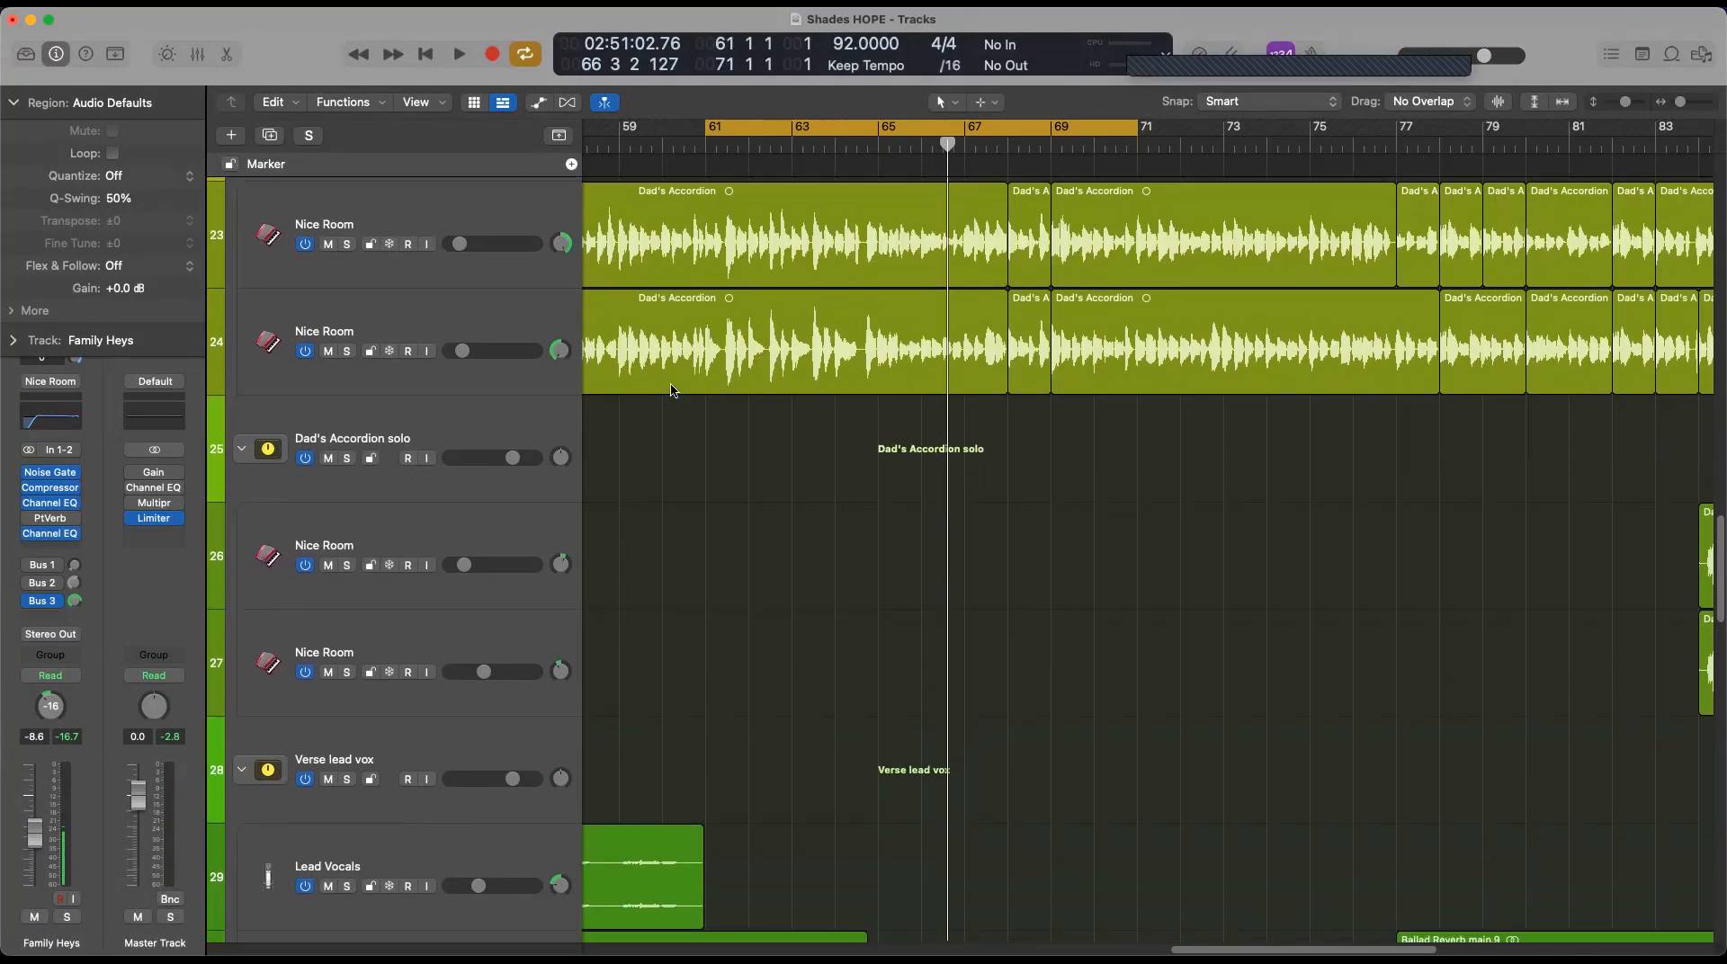
scroll(673, 390, down, 15)
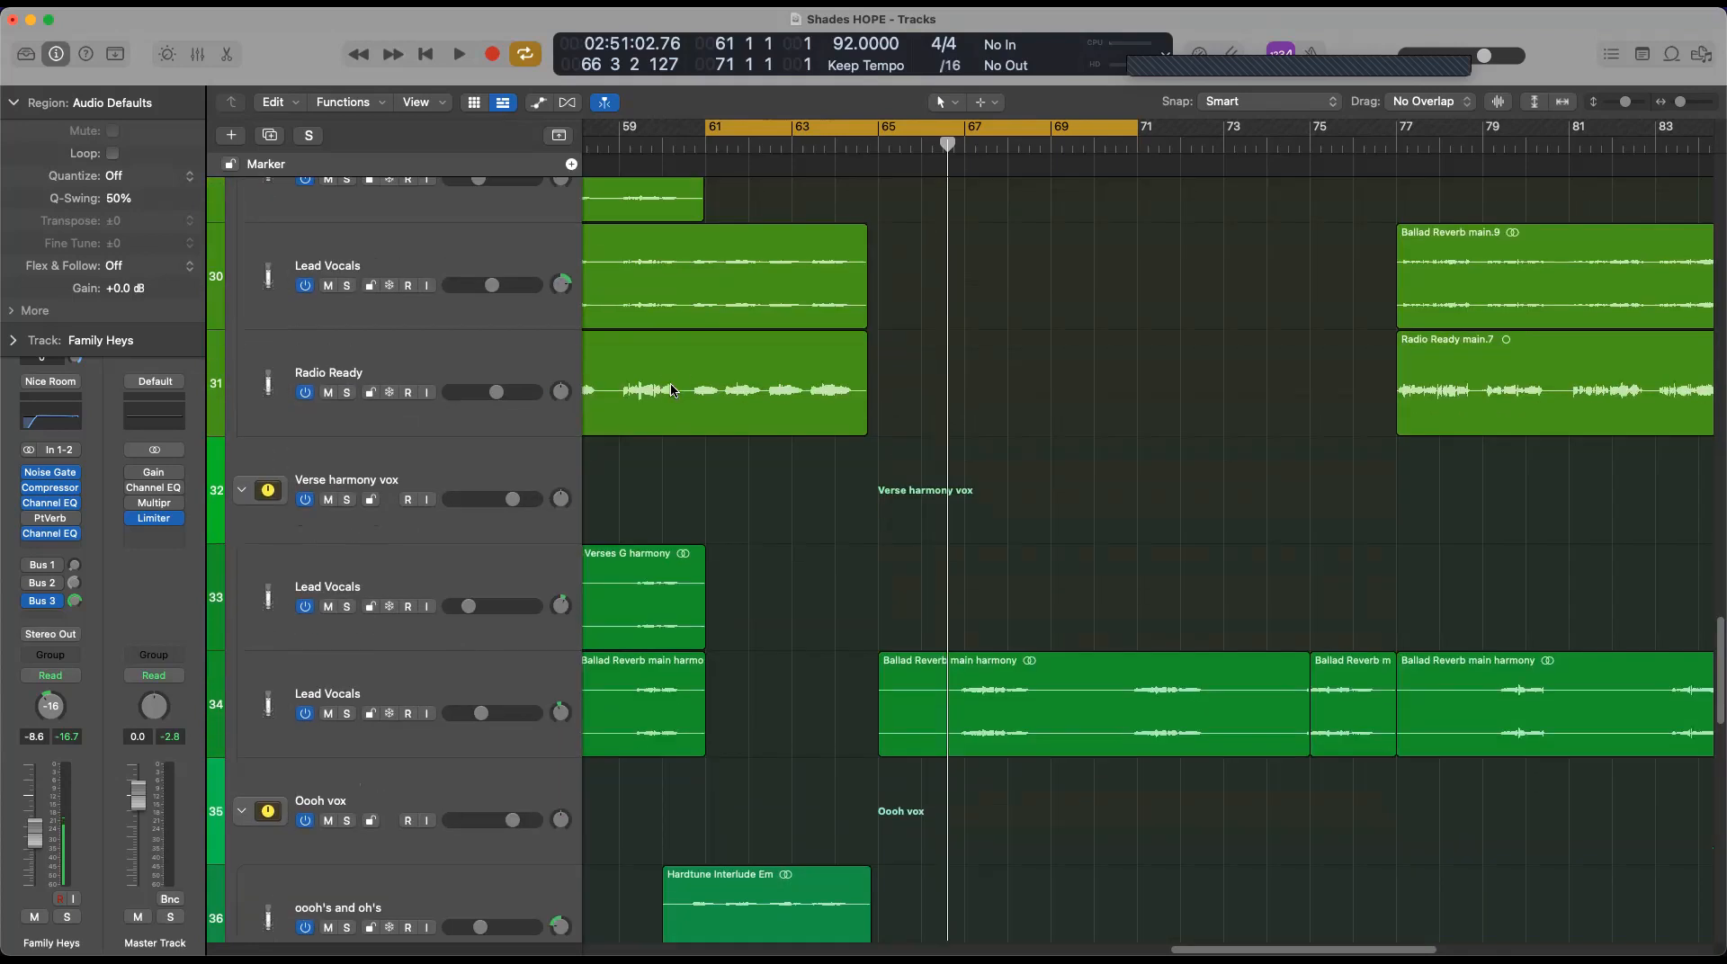
scroll(673, 391, down, 14)
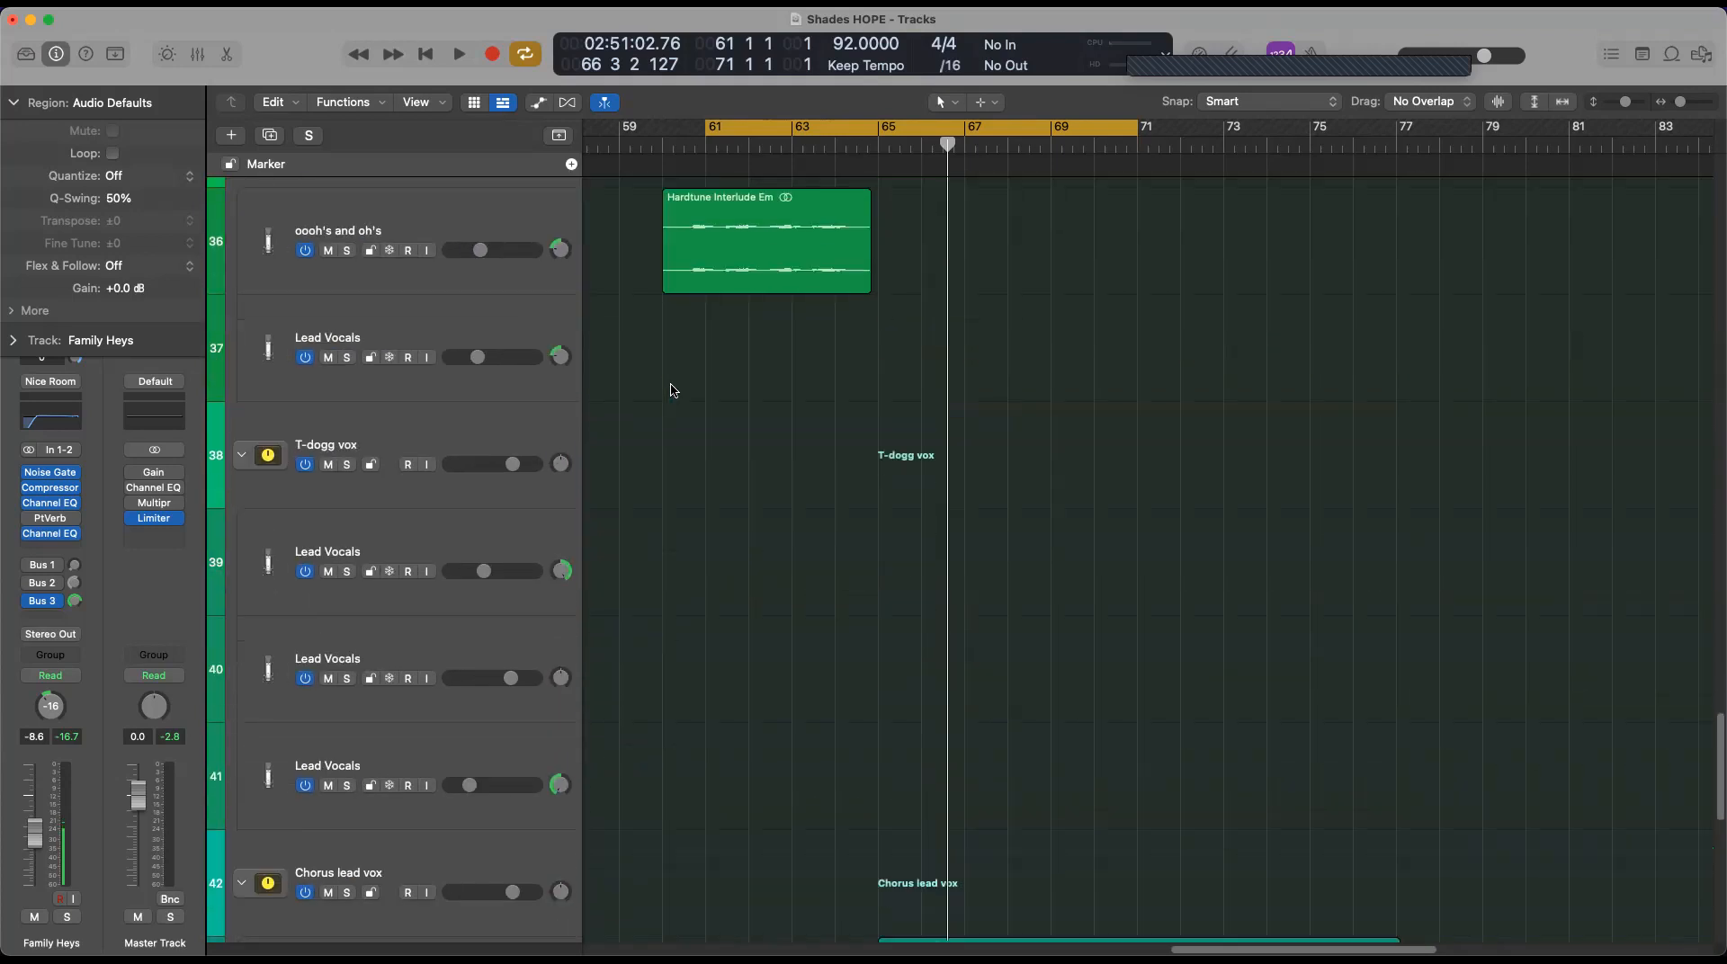
scroll(673, 390, down, 5)
scroll(673, 390, down, 8)
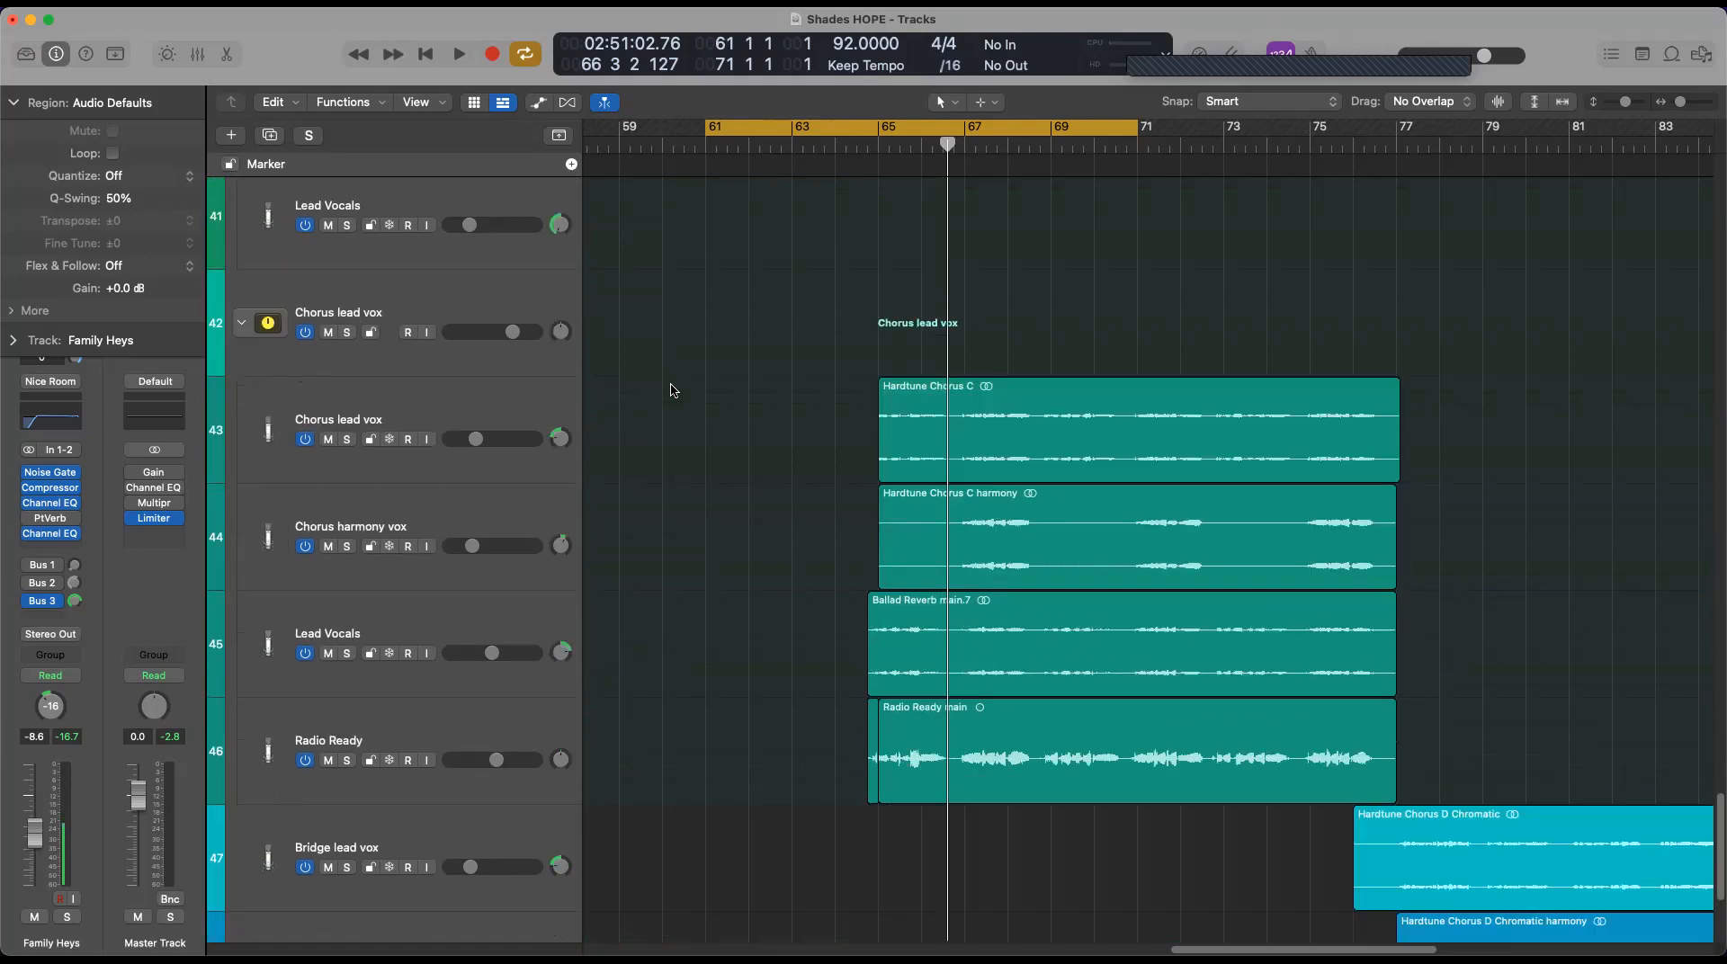
scroll(673, 391, down, 7)
scroll(673, 391, up, 18)
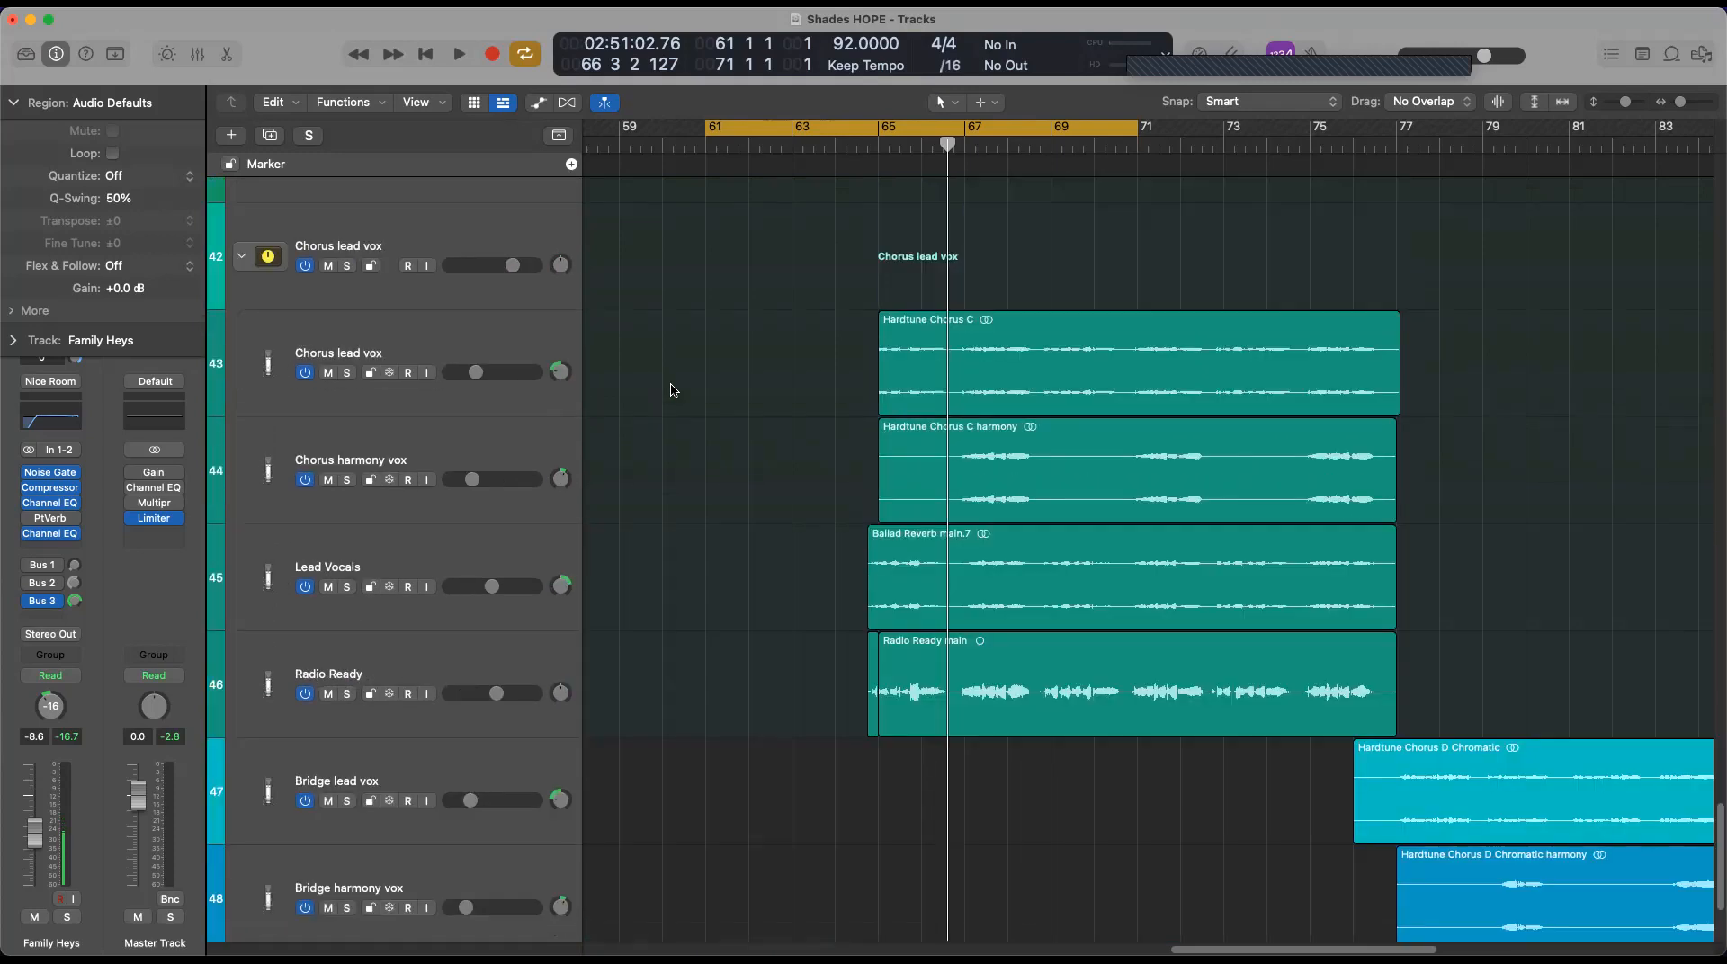
scroll(672, 391, up, 20)
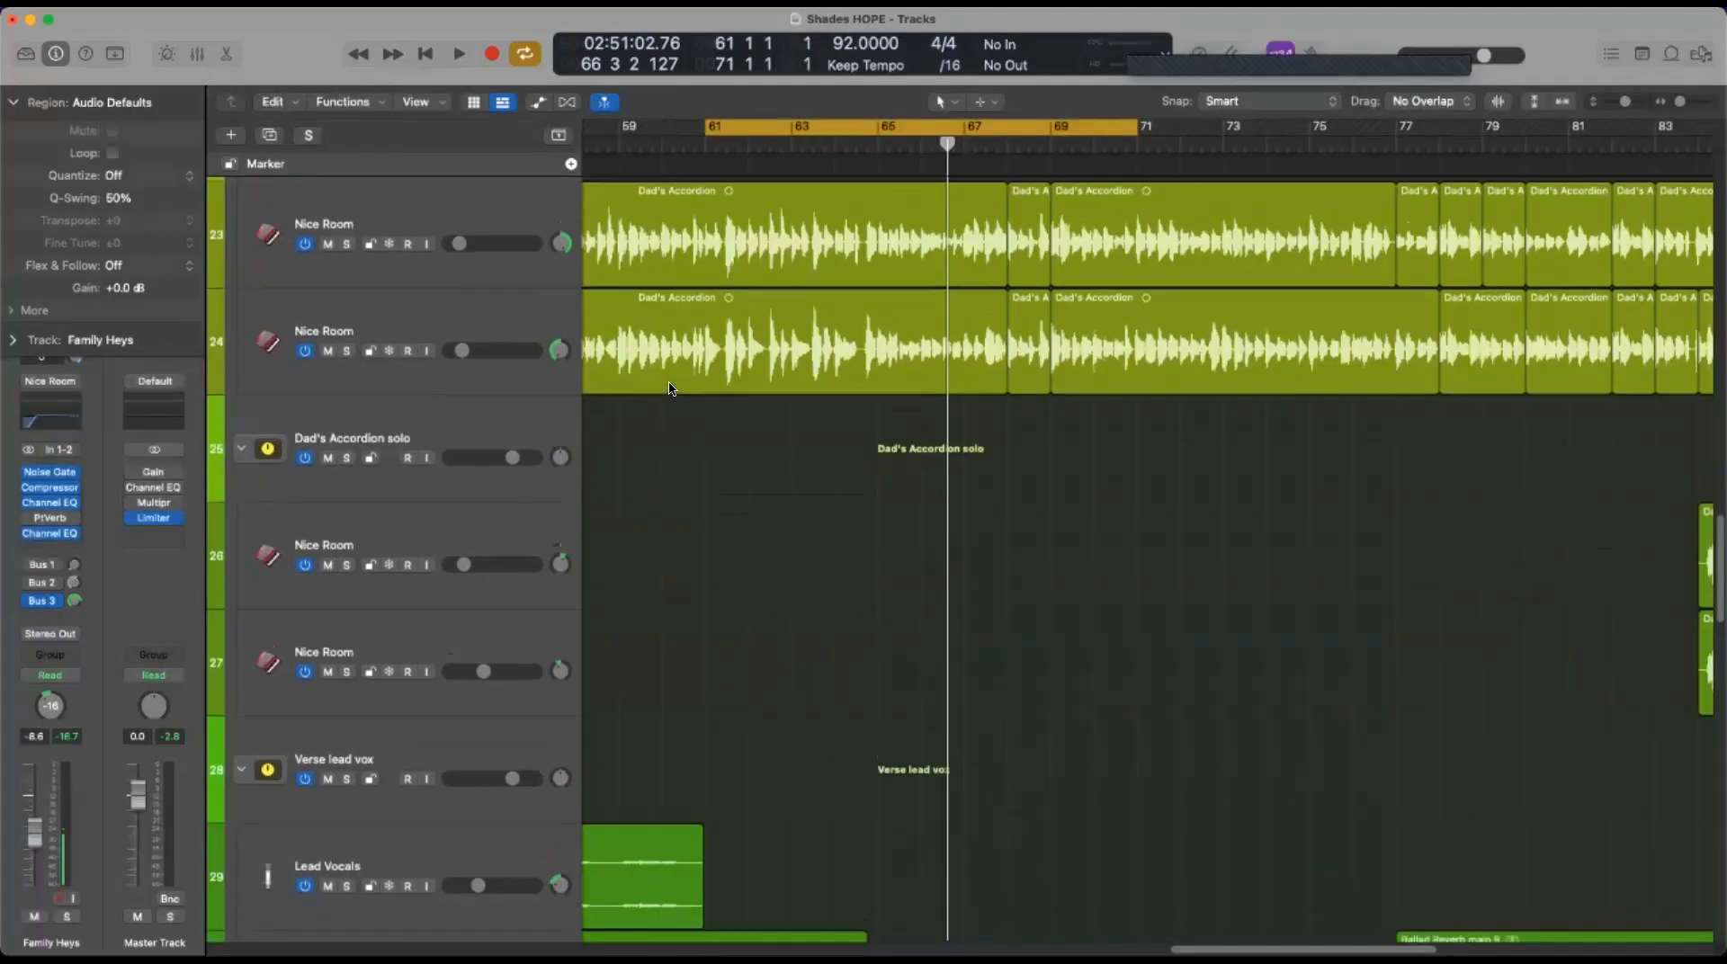
scroll(673, 391, up, 20)
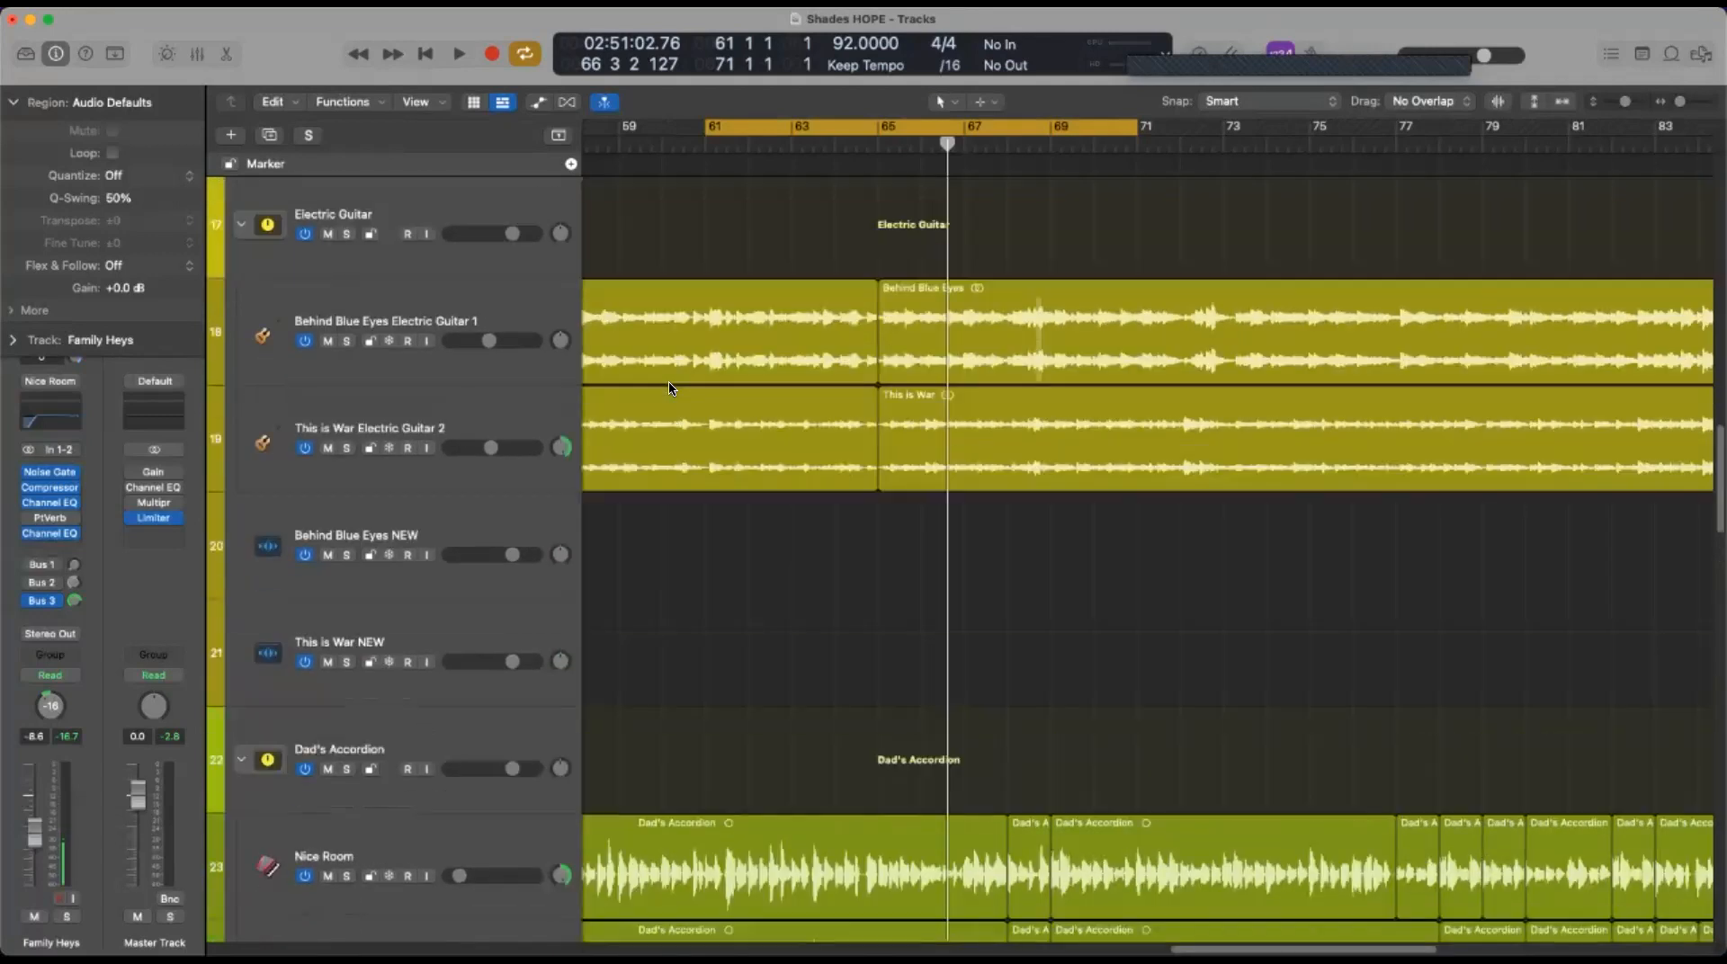
scroll(670, 388, up, 20)
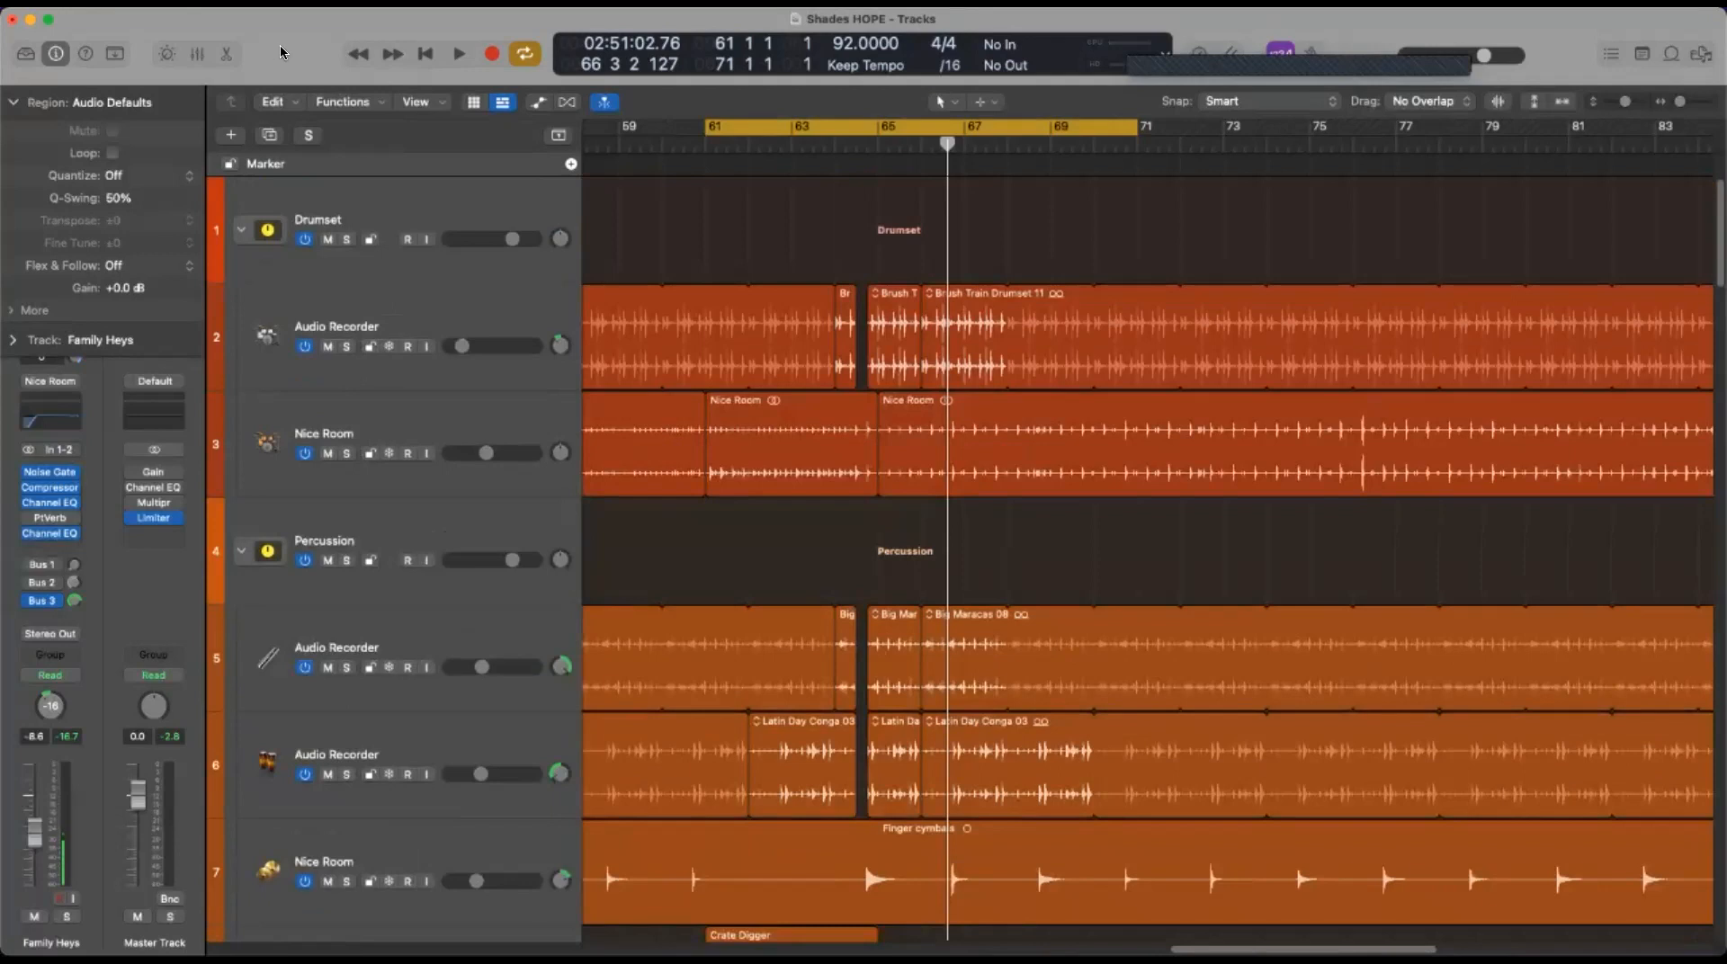
Open the mixer and play the cycle range while examining the level meters of the channel strips from Drumset to Master
click(197, 53)
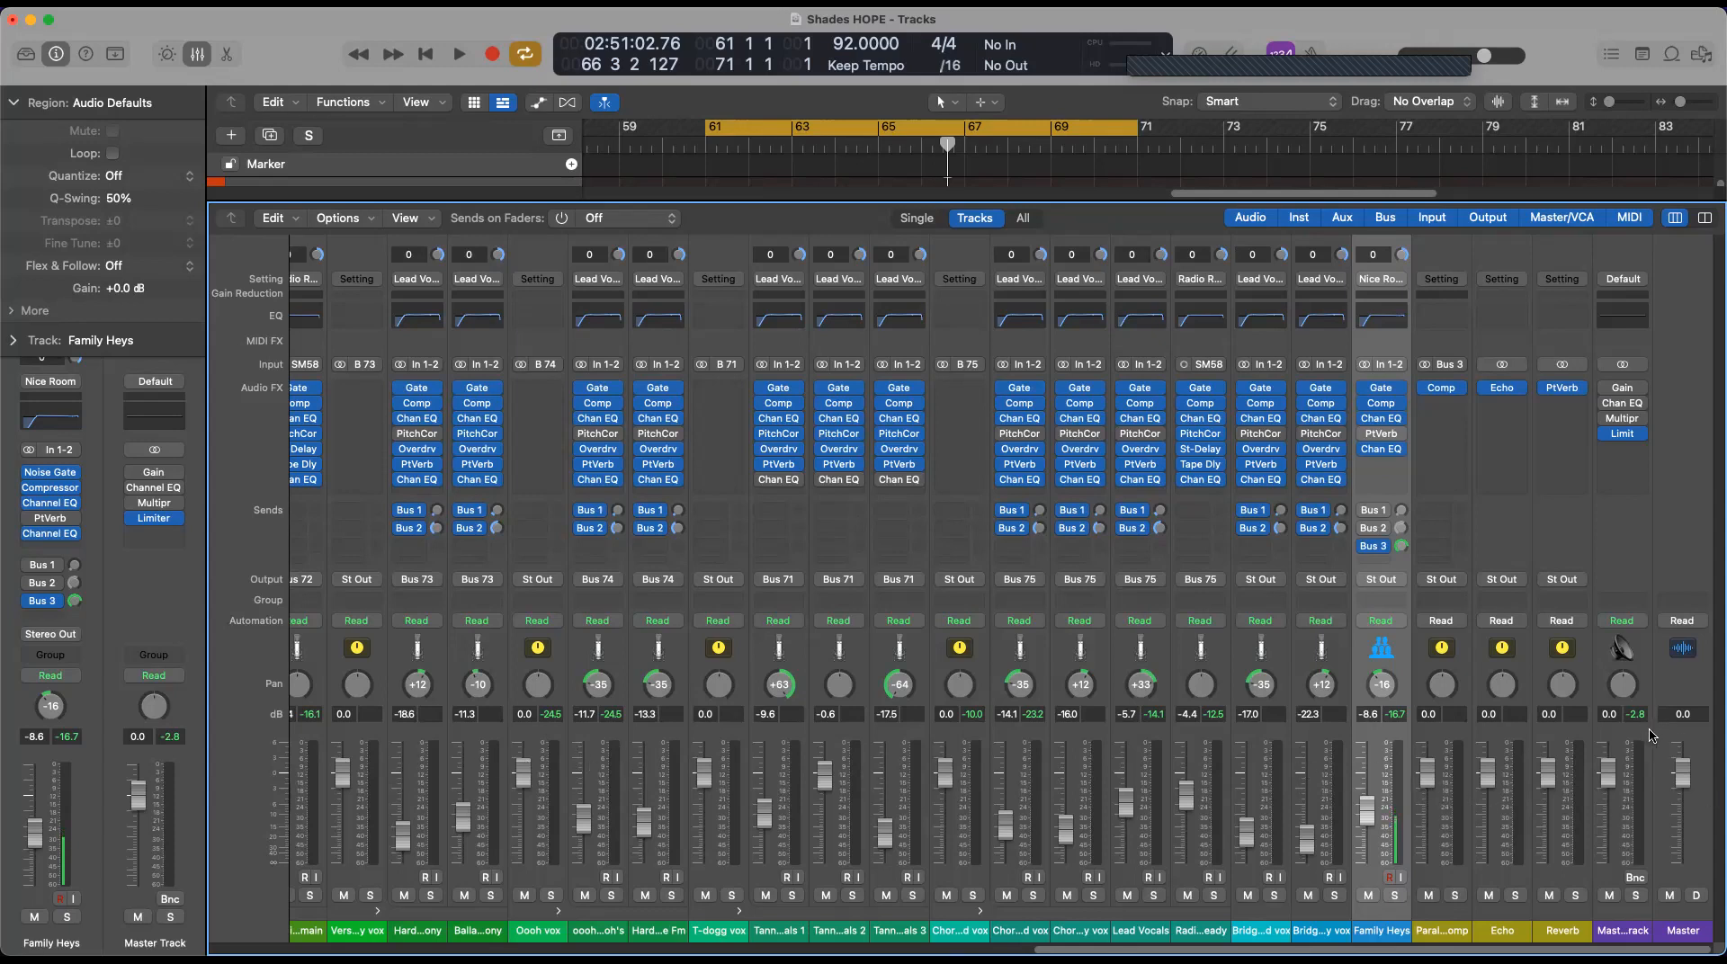
key(space)
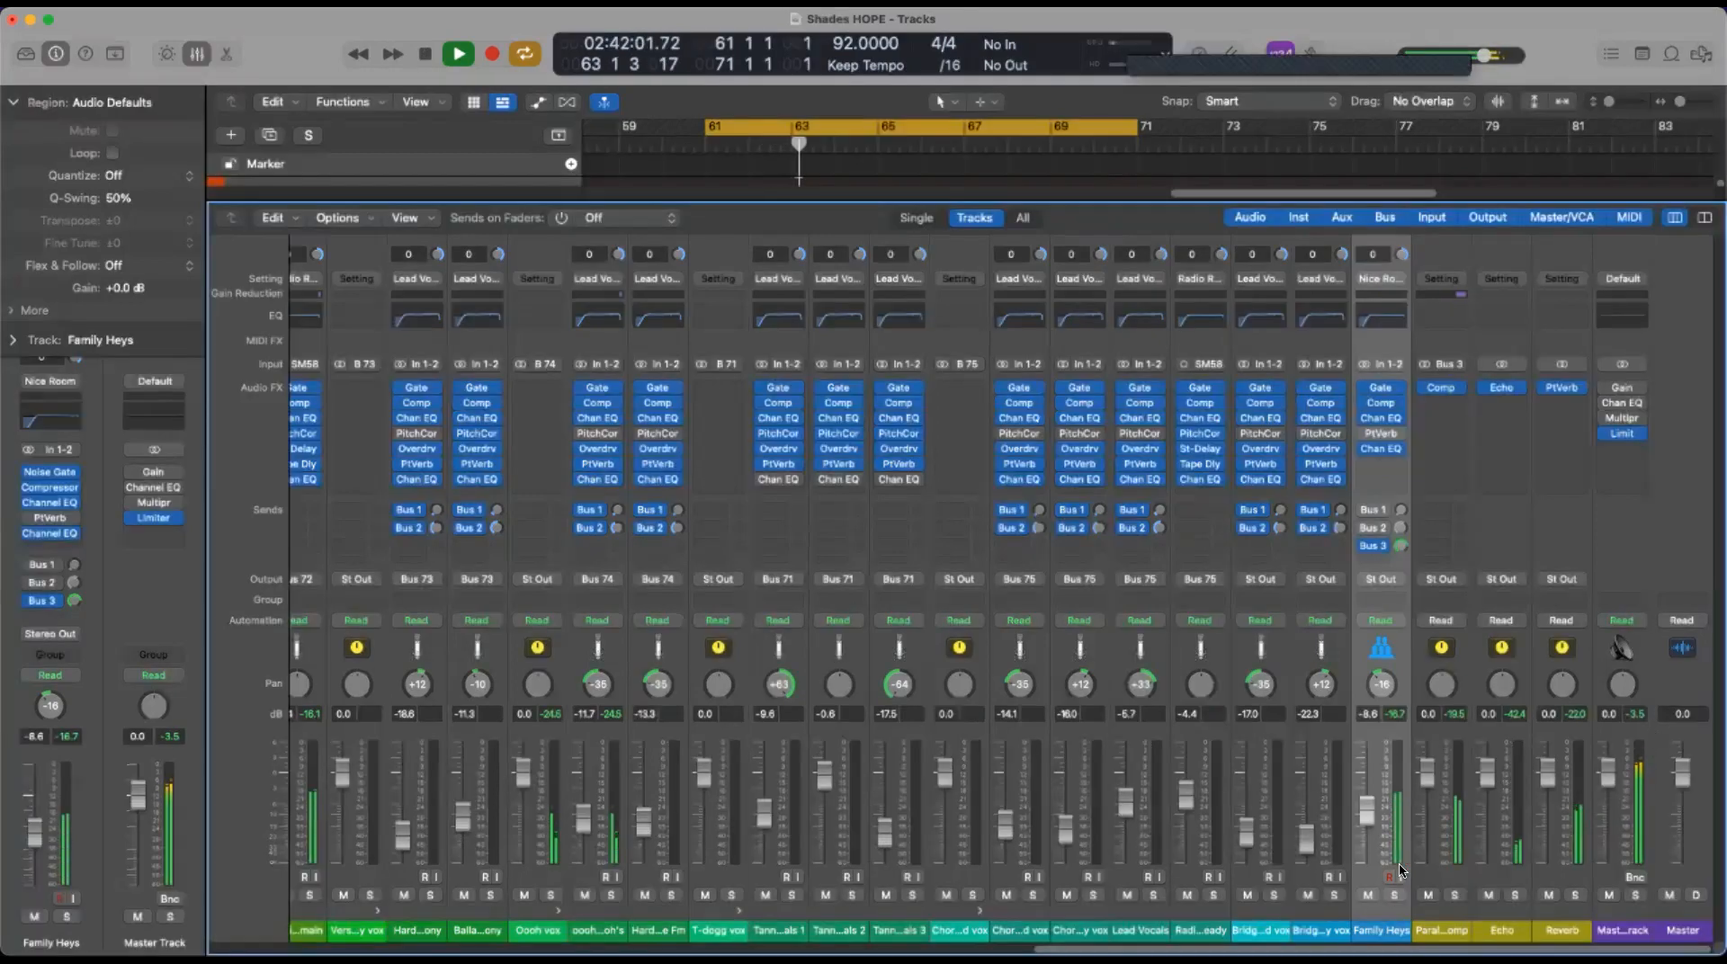
mouse_move(1400, 961)
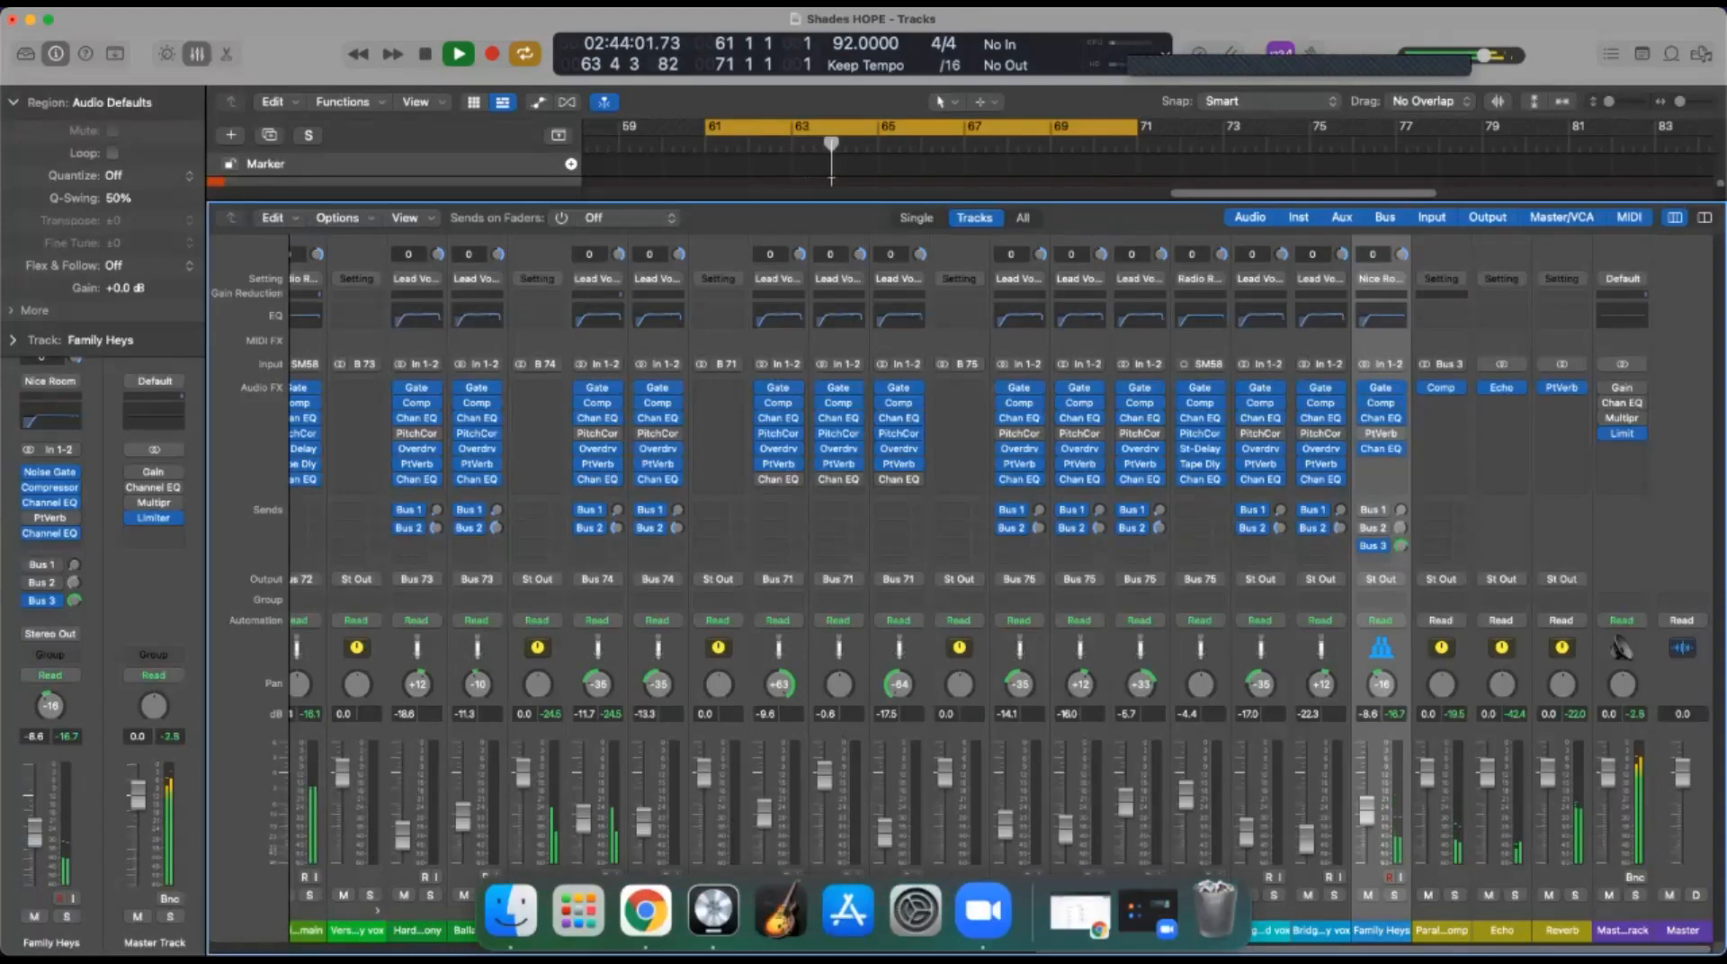
scroll(1002, 585, left, 15)
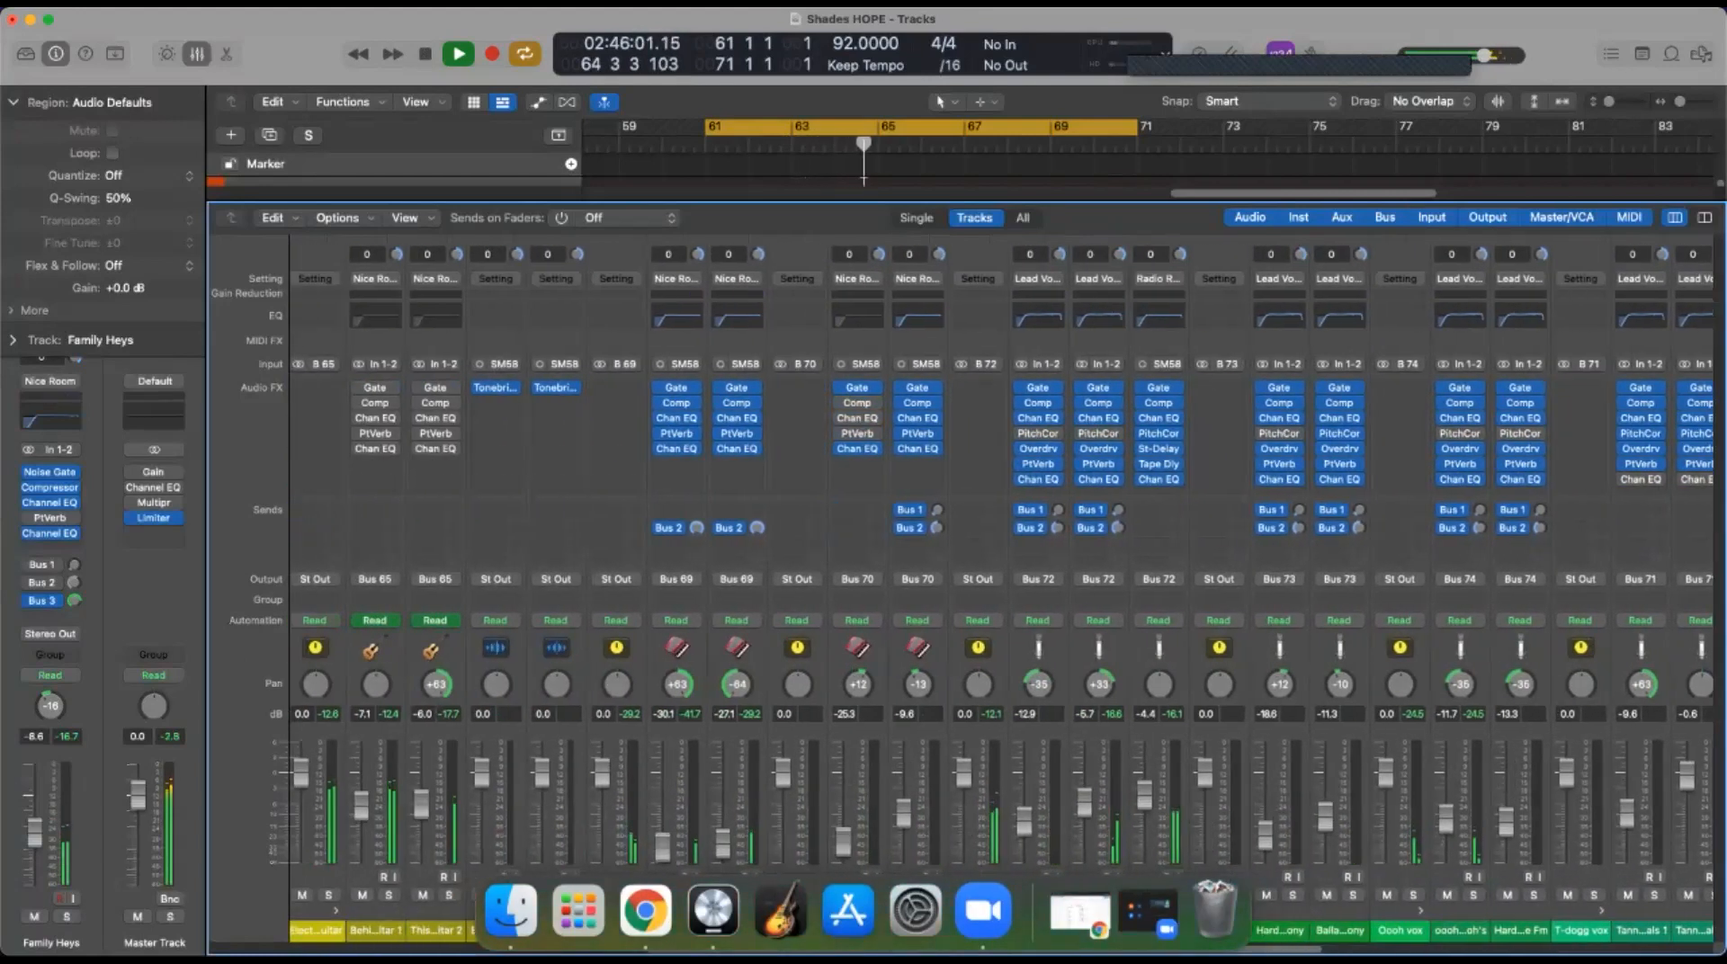
scroll(1001, 585, left, 10)
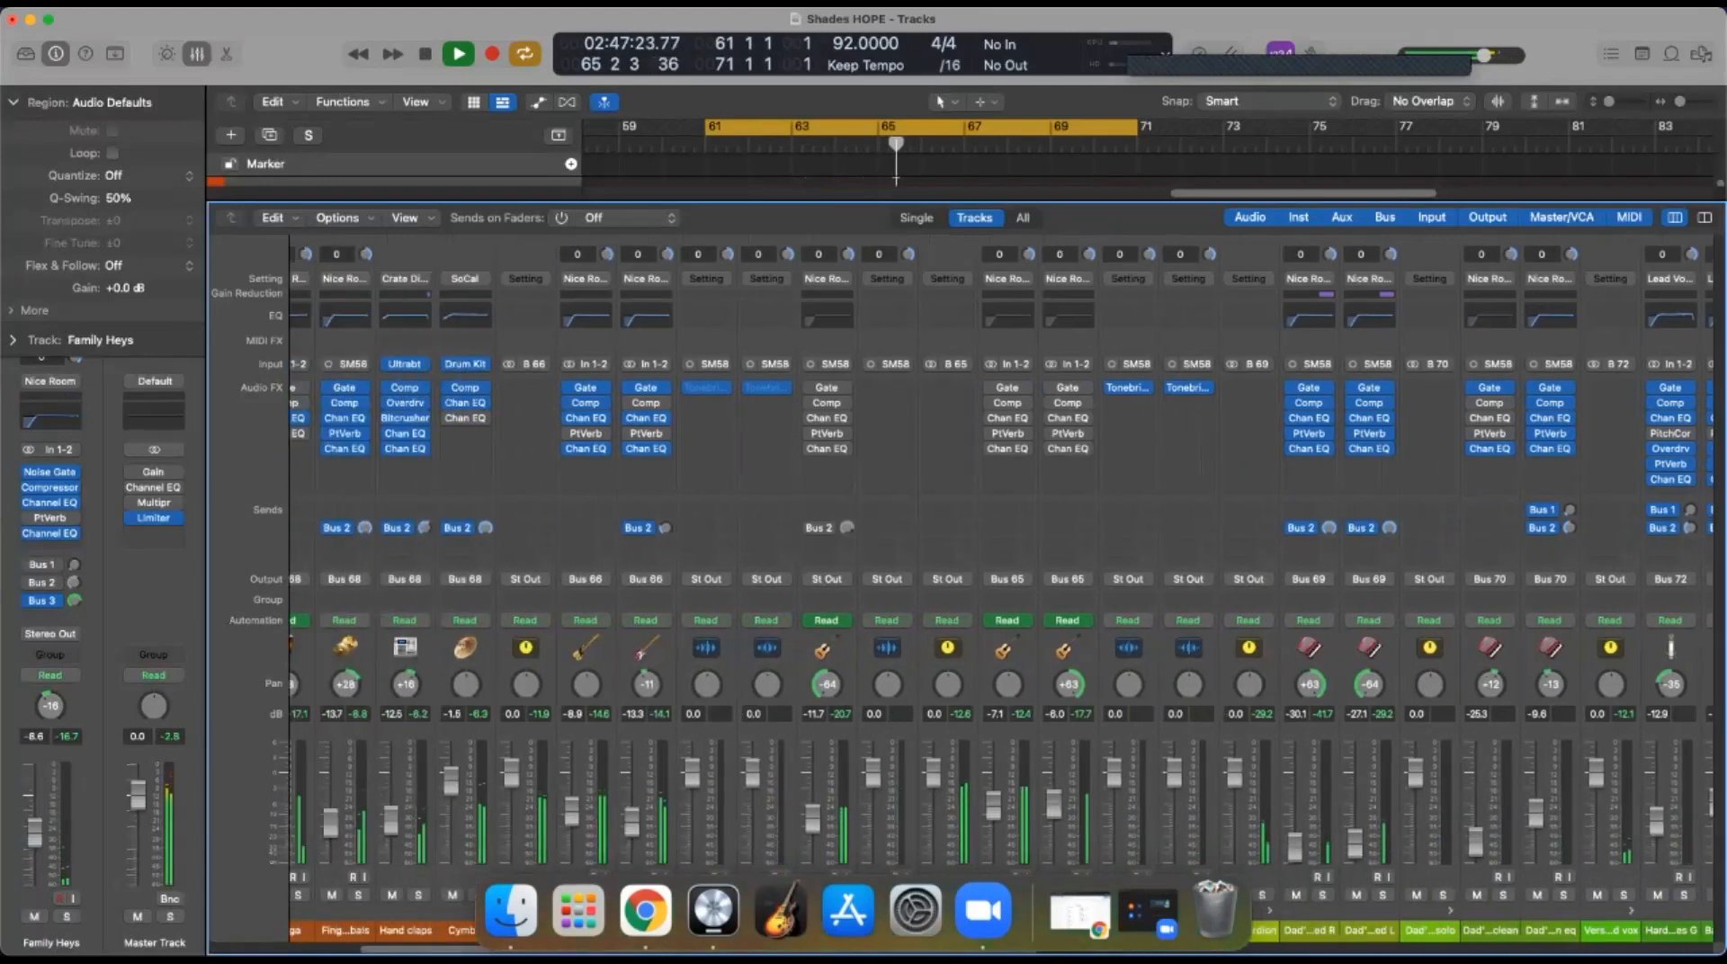
scroll(1001, 585, left, 6)
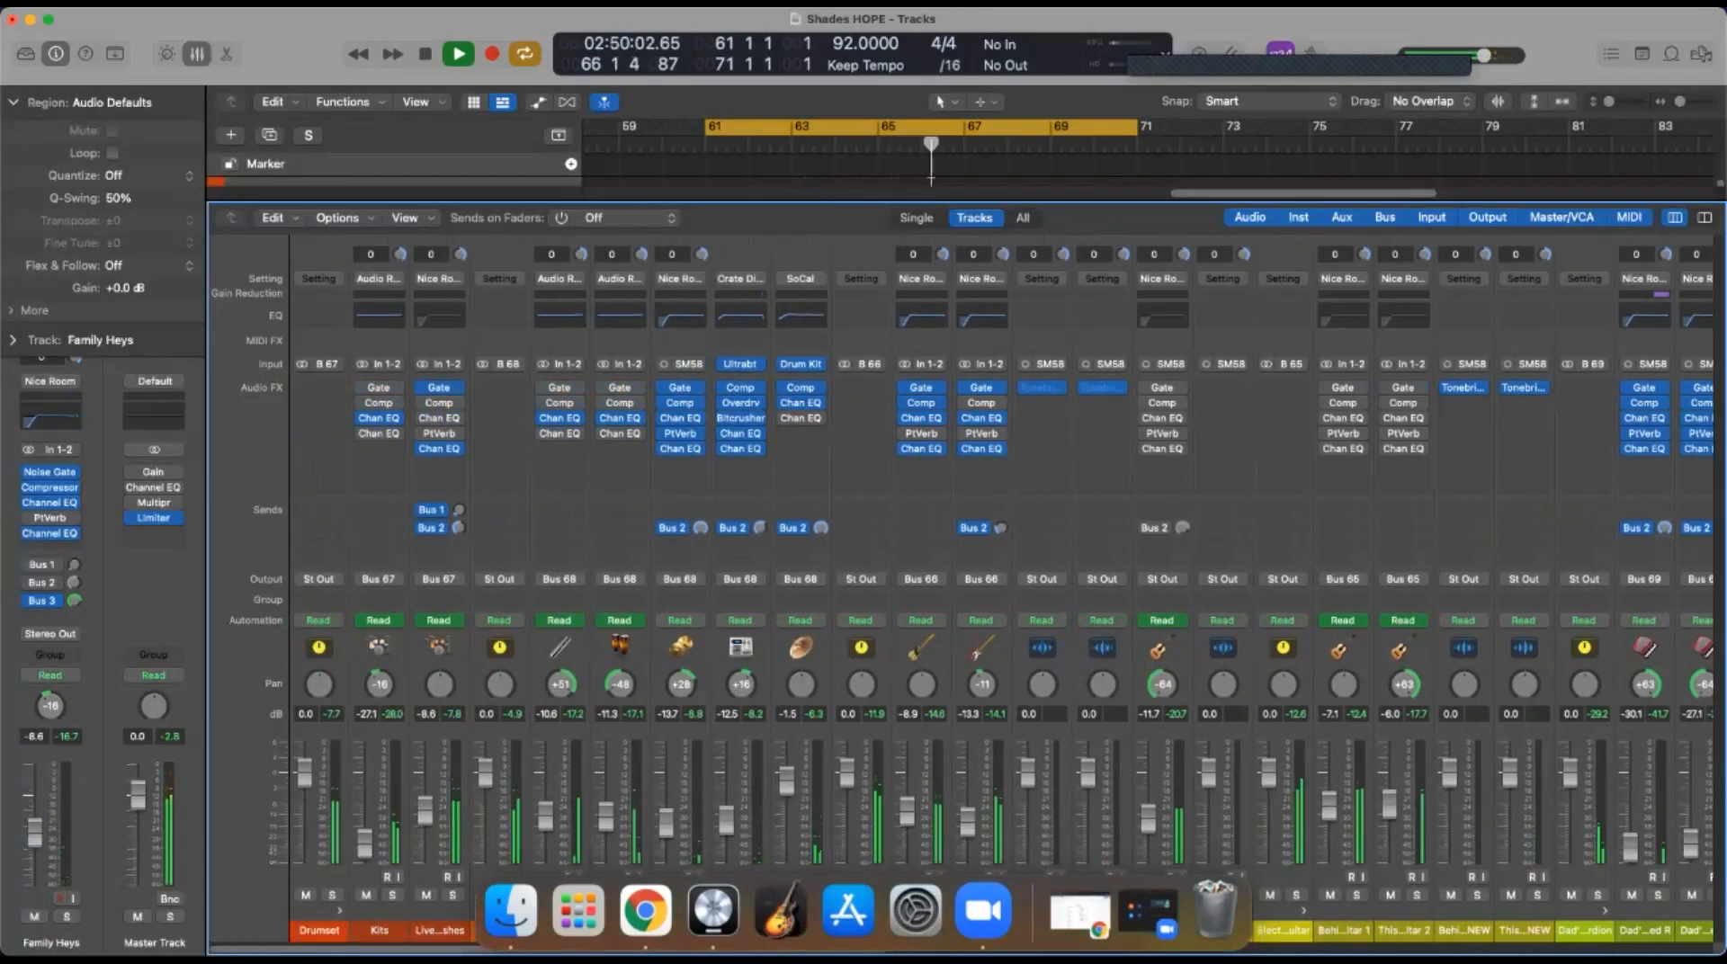
scroll(961, 585, right, 6)
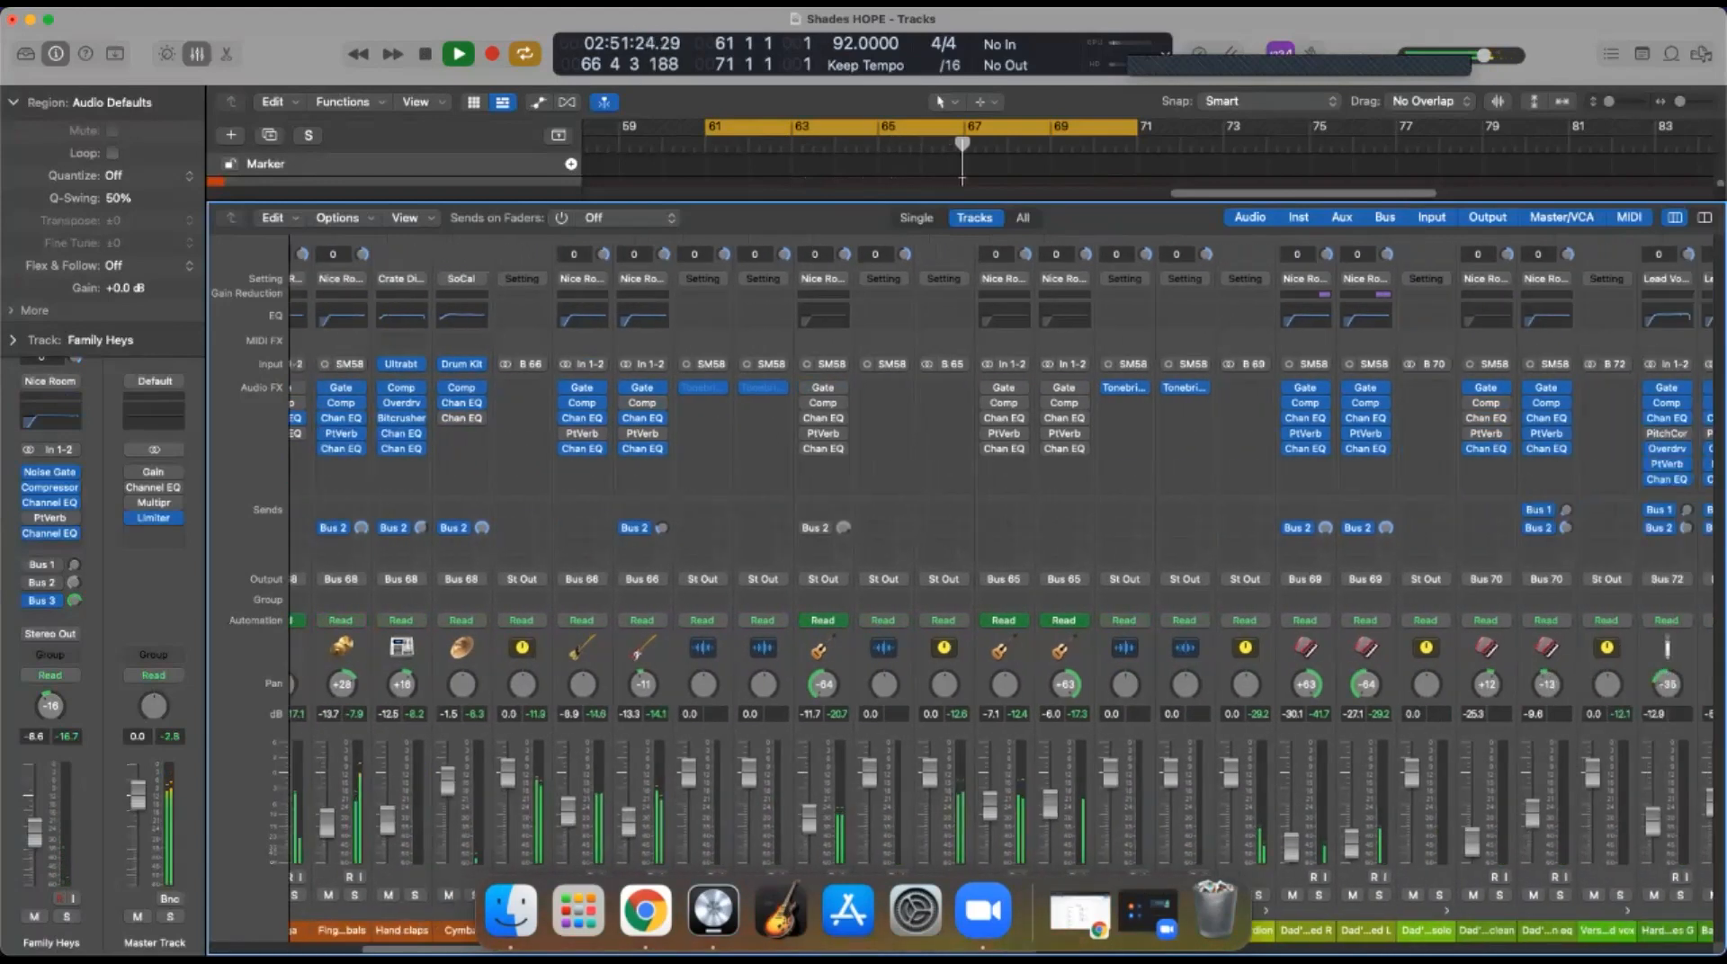
scroll(1001, 585, right, 20)
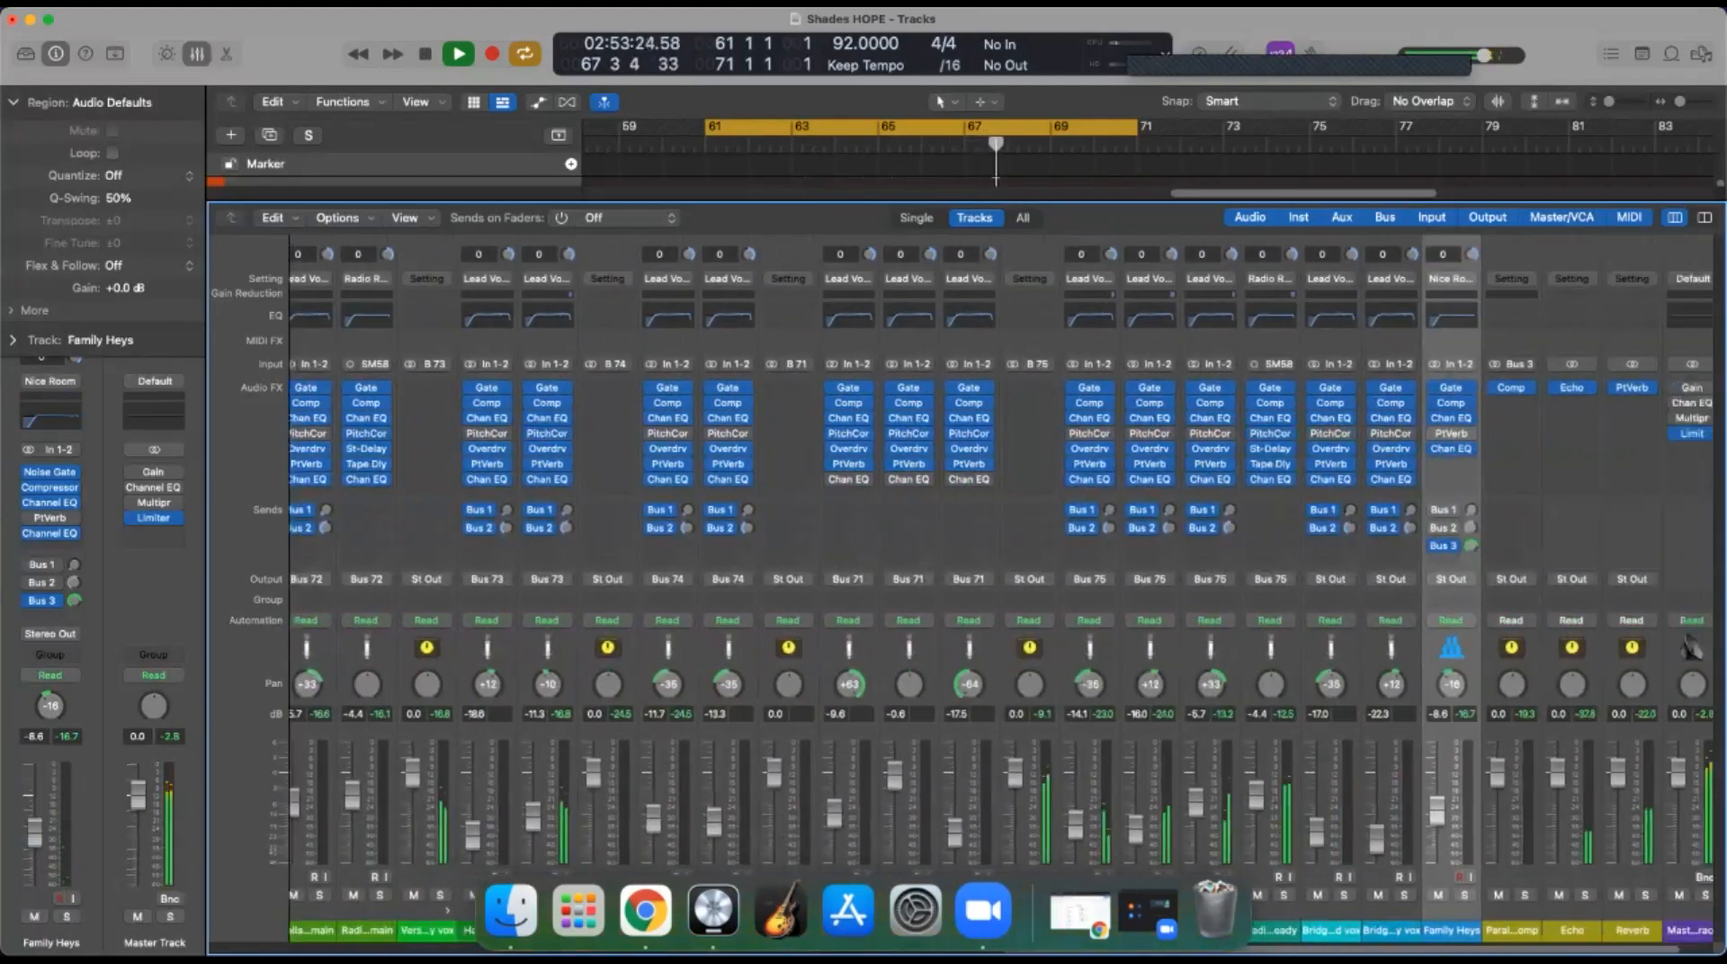
scroll(1002, 585, right, 2)
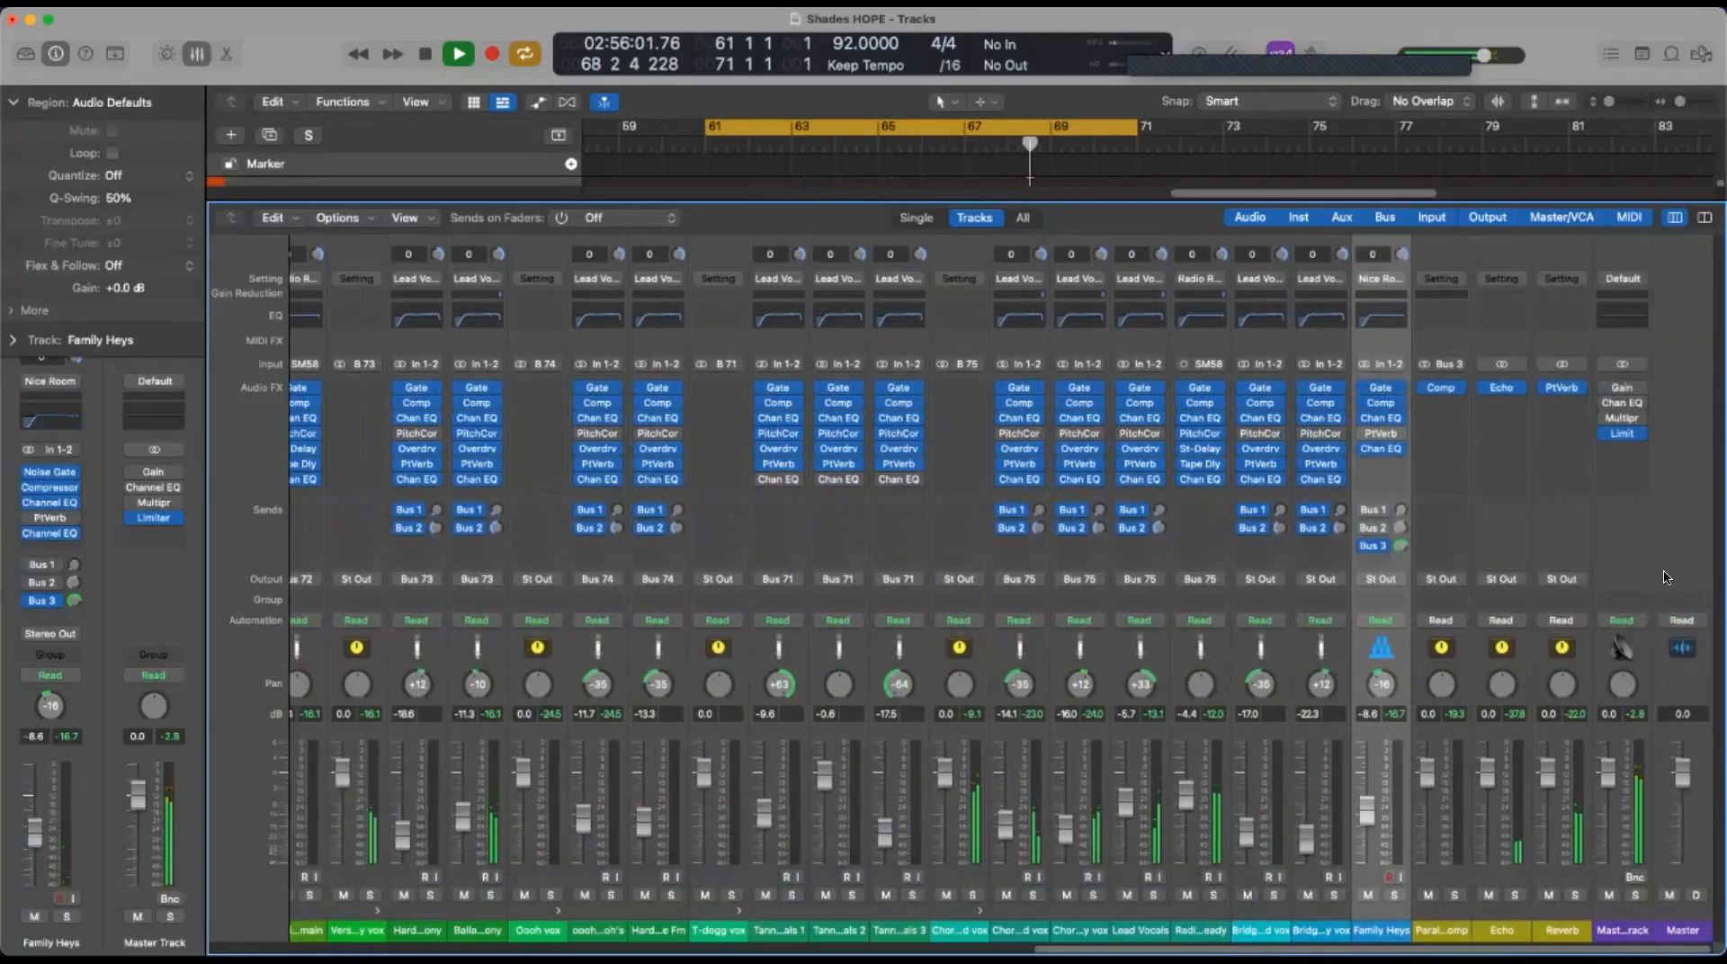
key(space)
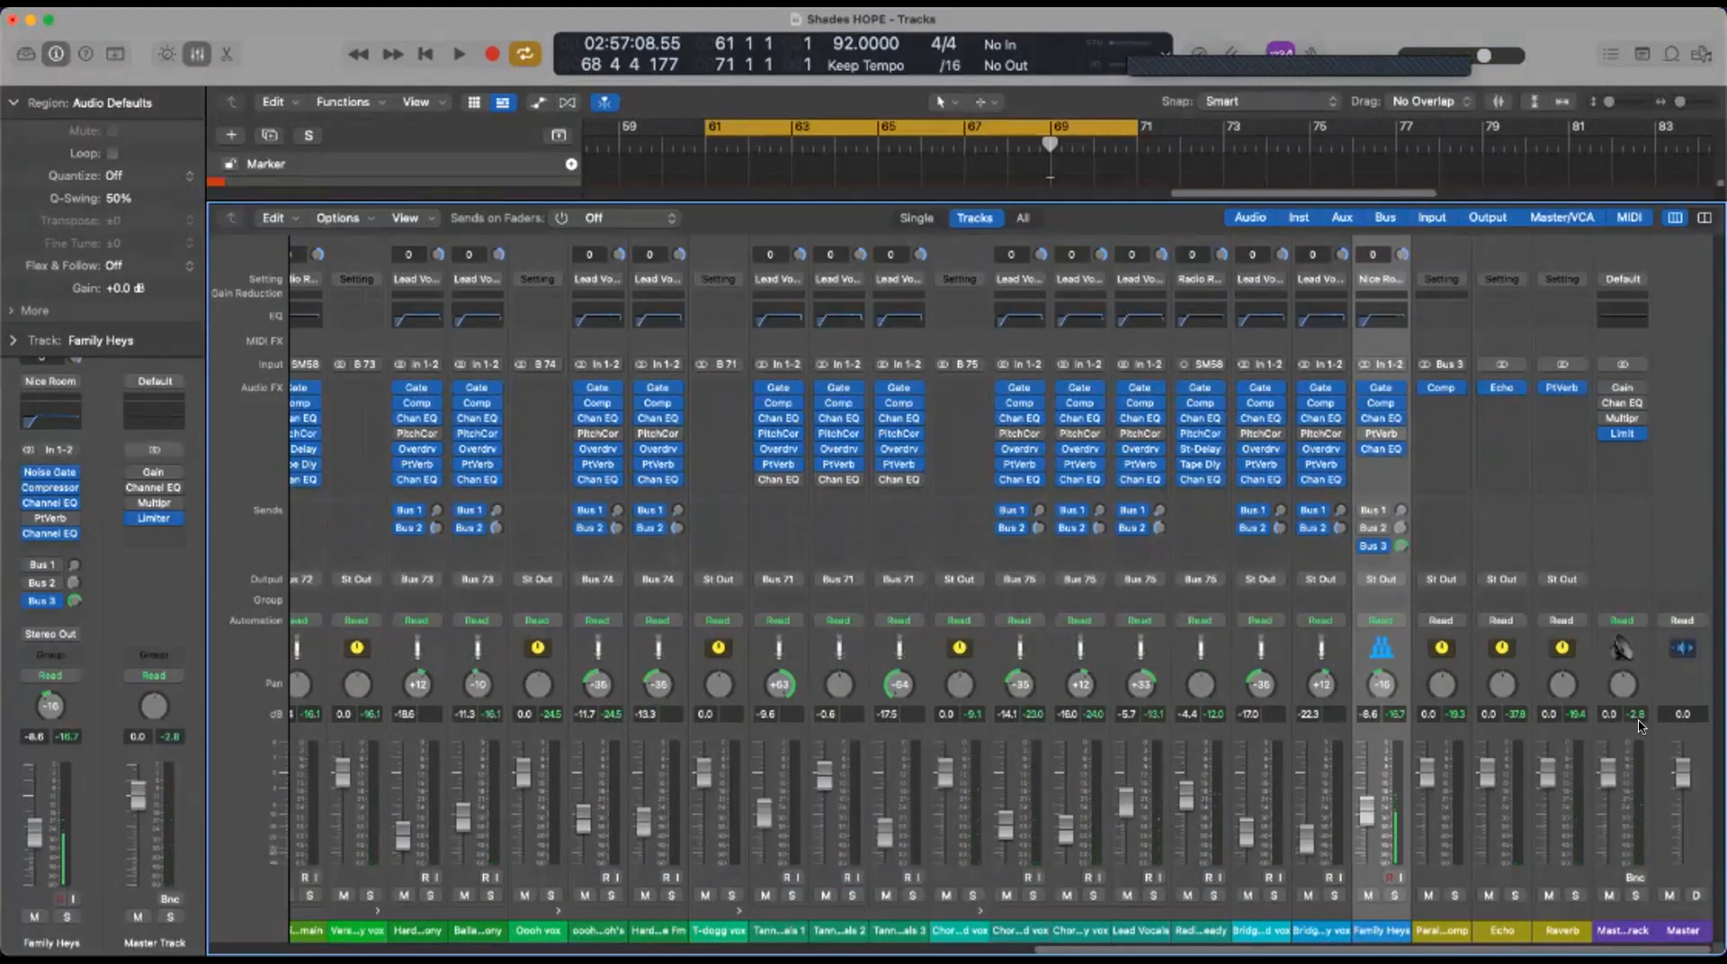
Bypass the Limiter on the Master Track channel strip
mouse_move(1608, 439)
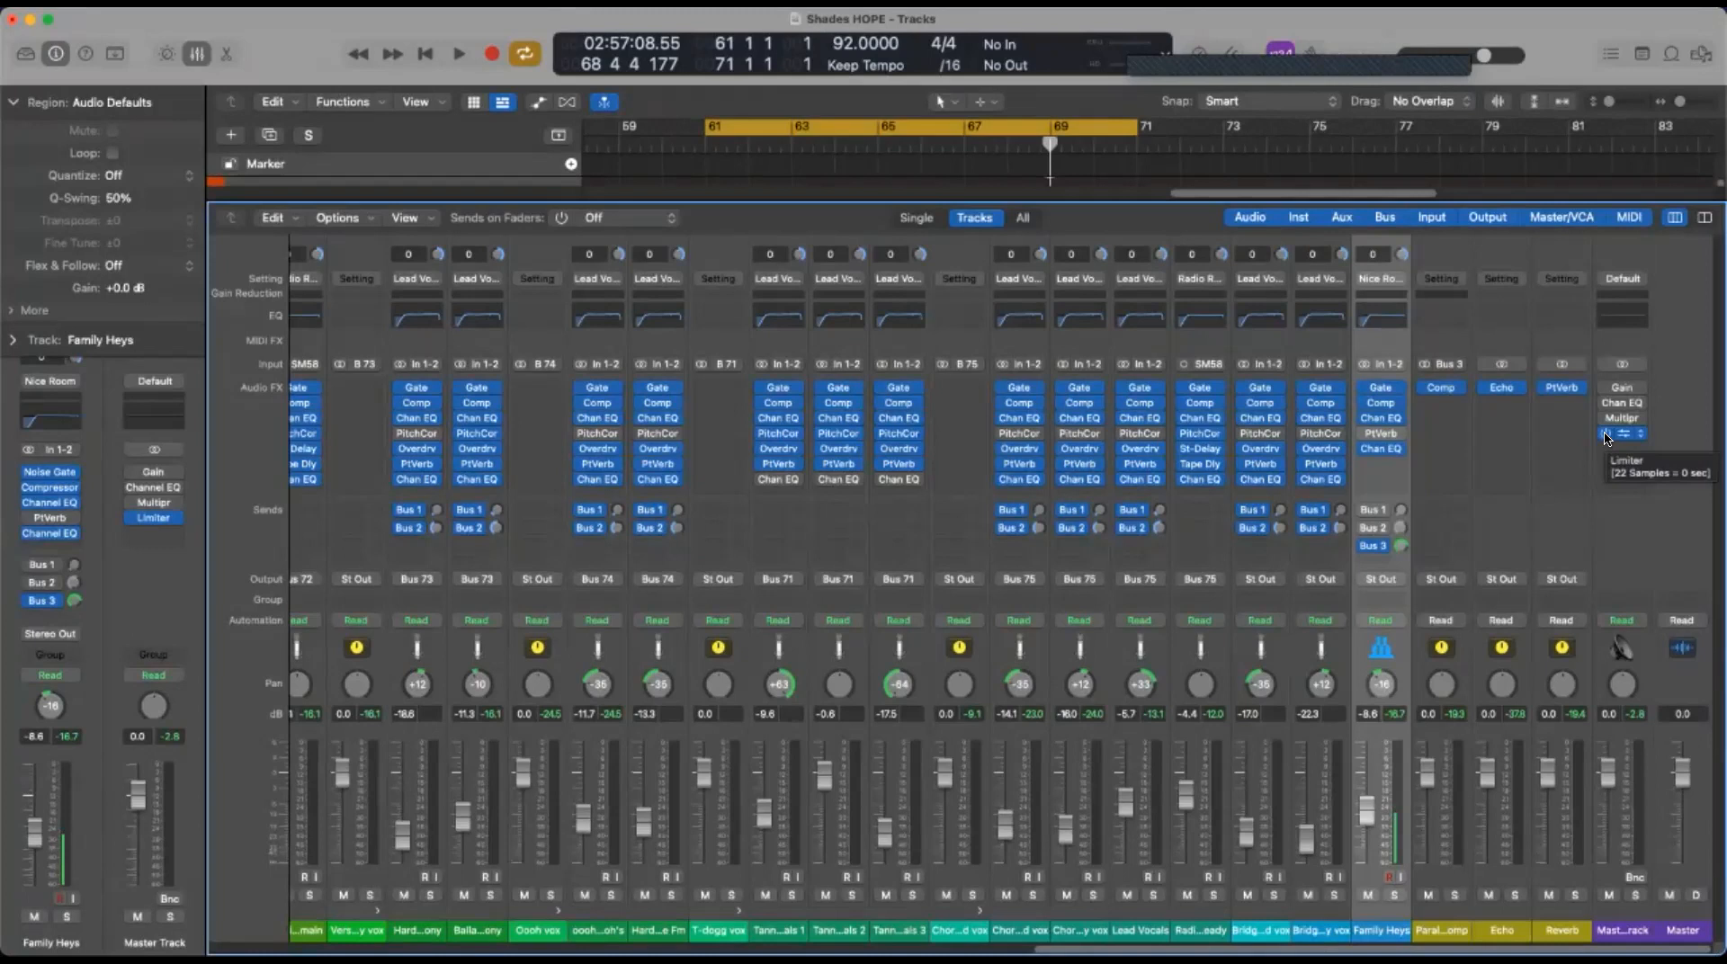
click(1607, 434)
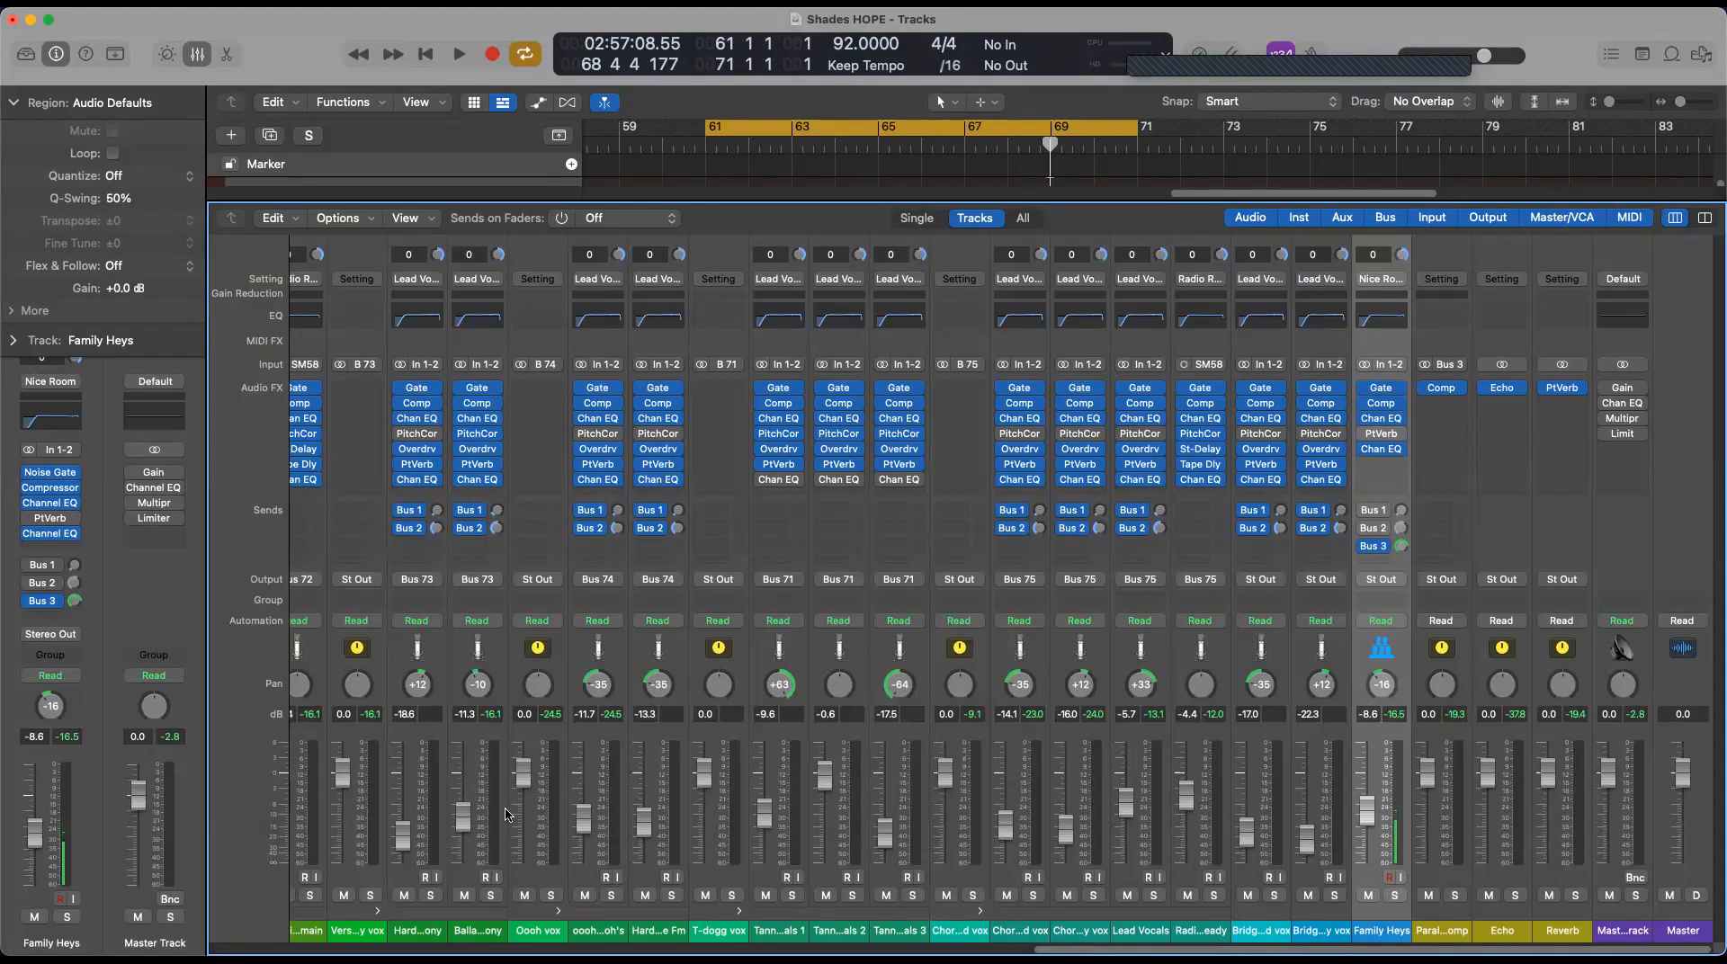
Insert a Level Meter plug-in in the empty Audio FX slot below the Limiter on the Master Track
click(1623, 449)
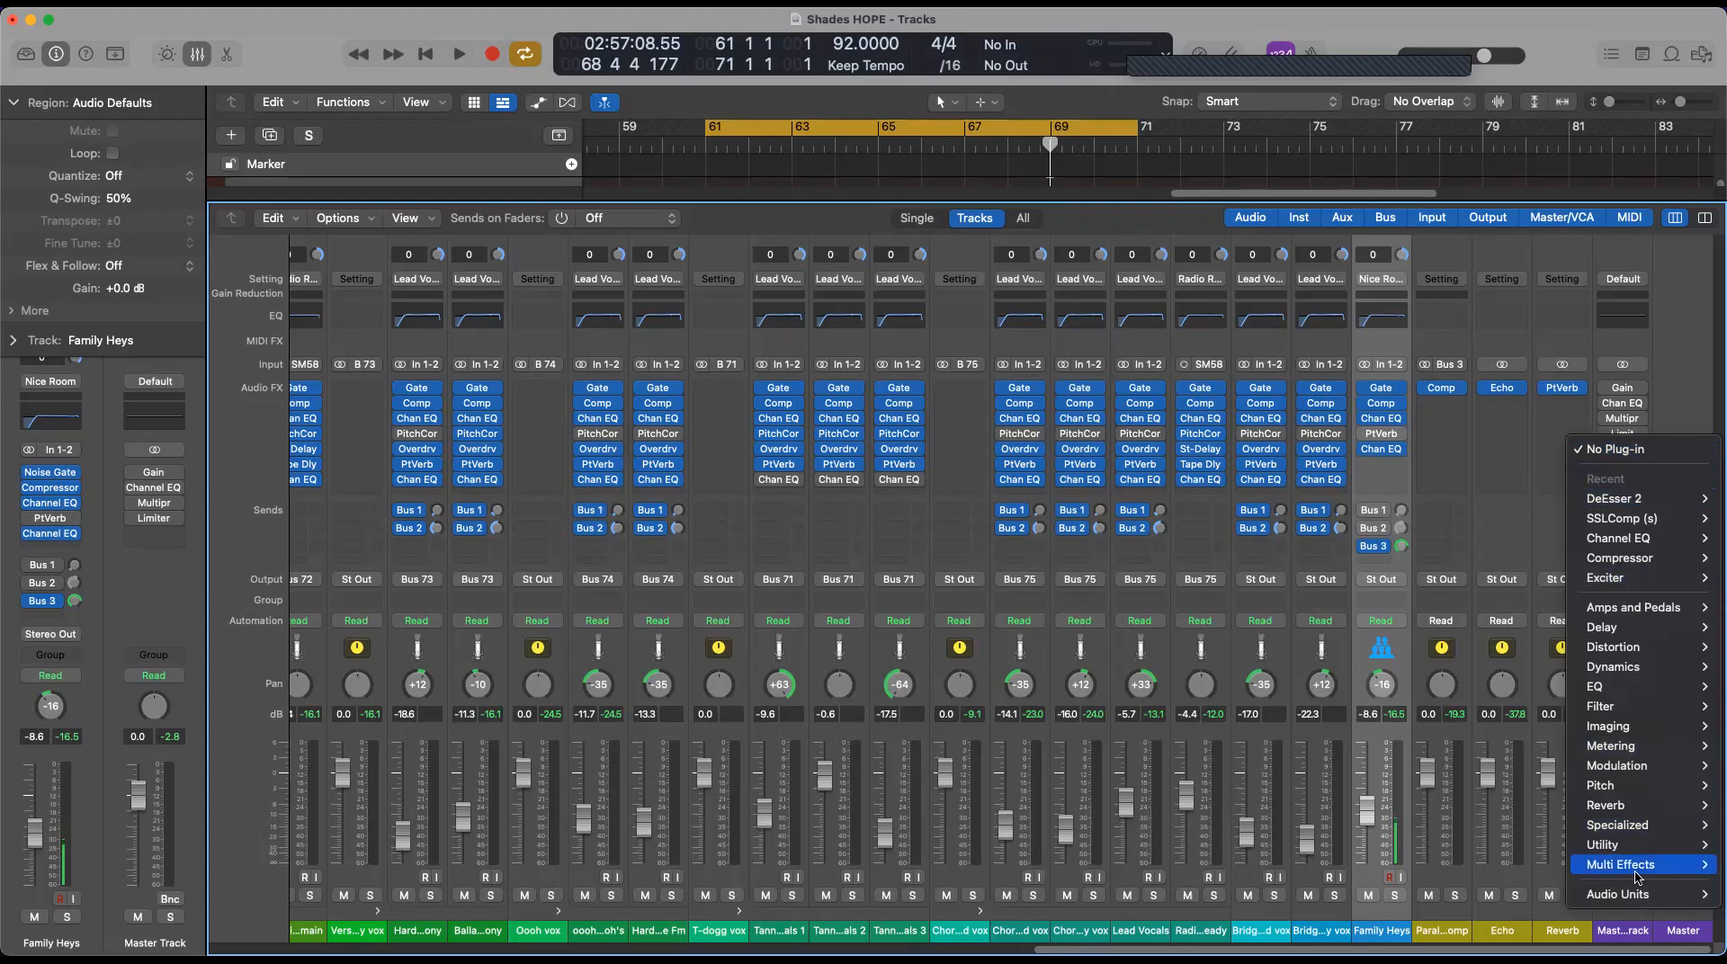
mouse_move(1630, 852)
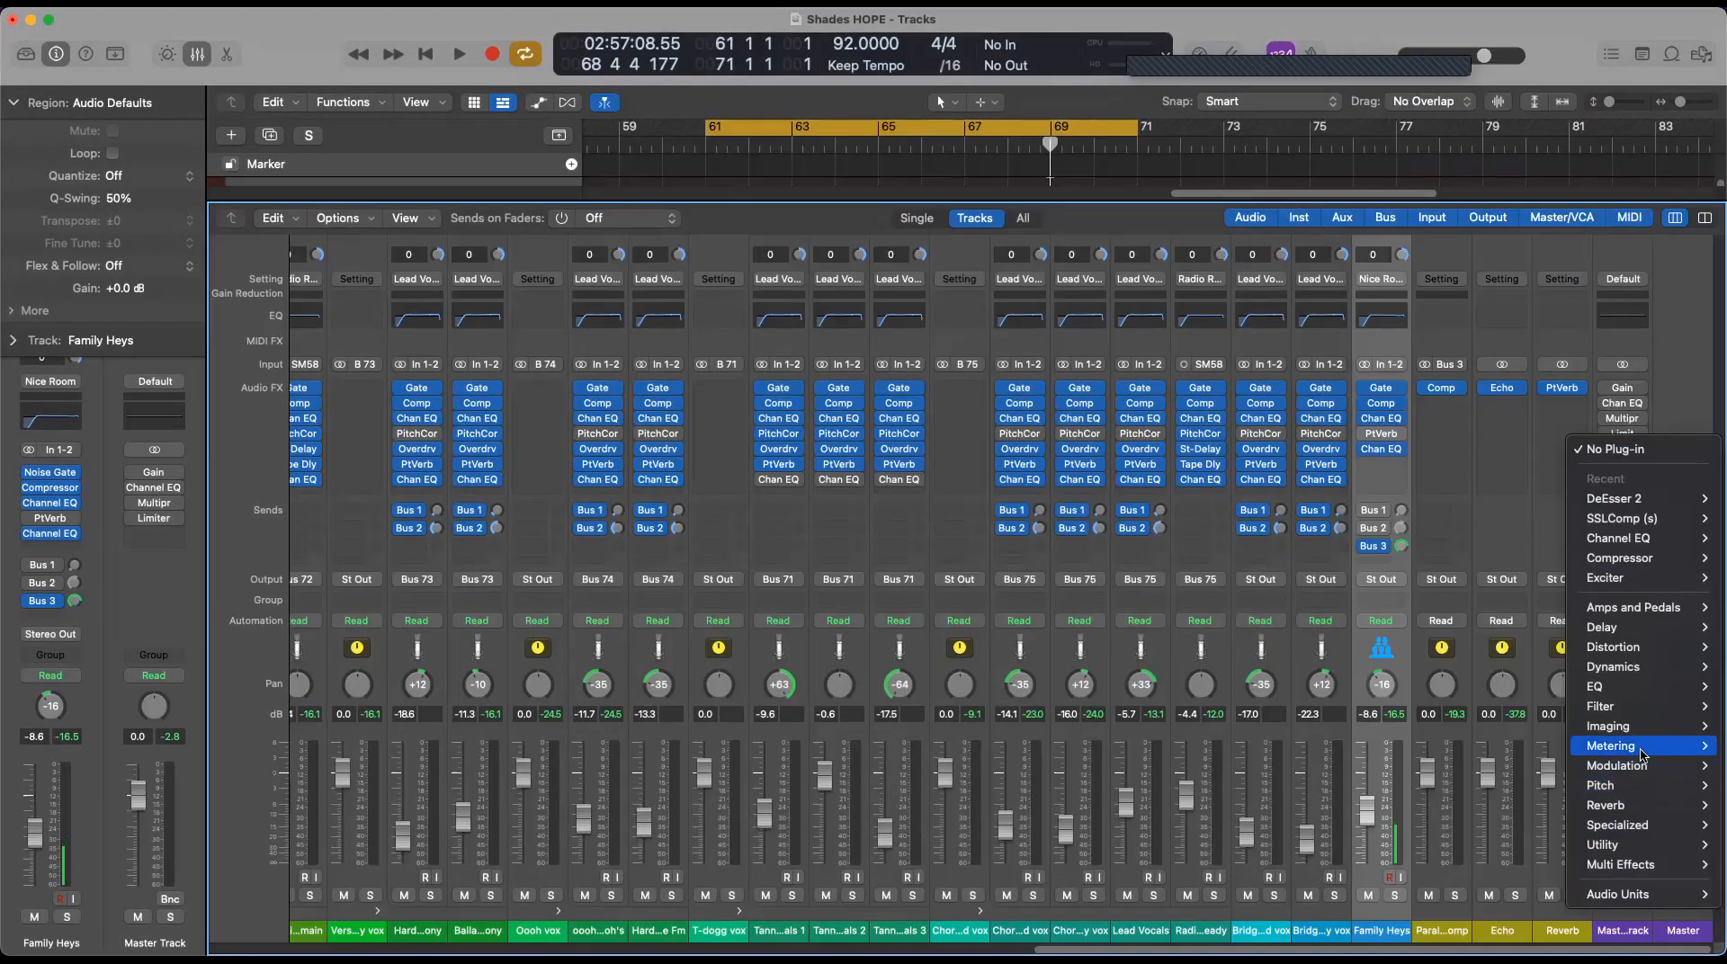
mouse_move(1637, 748)
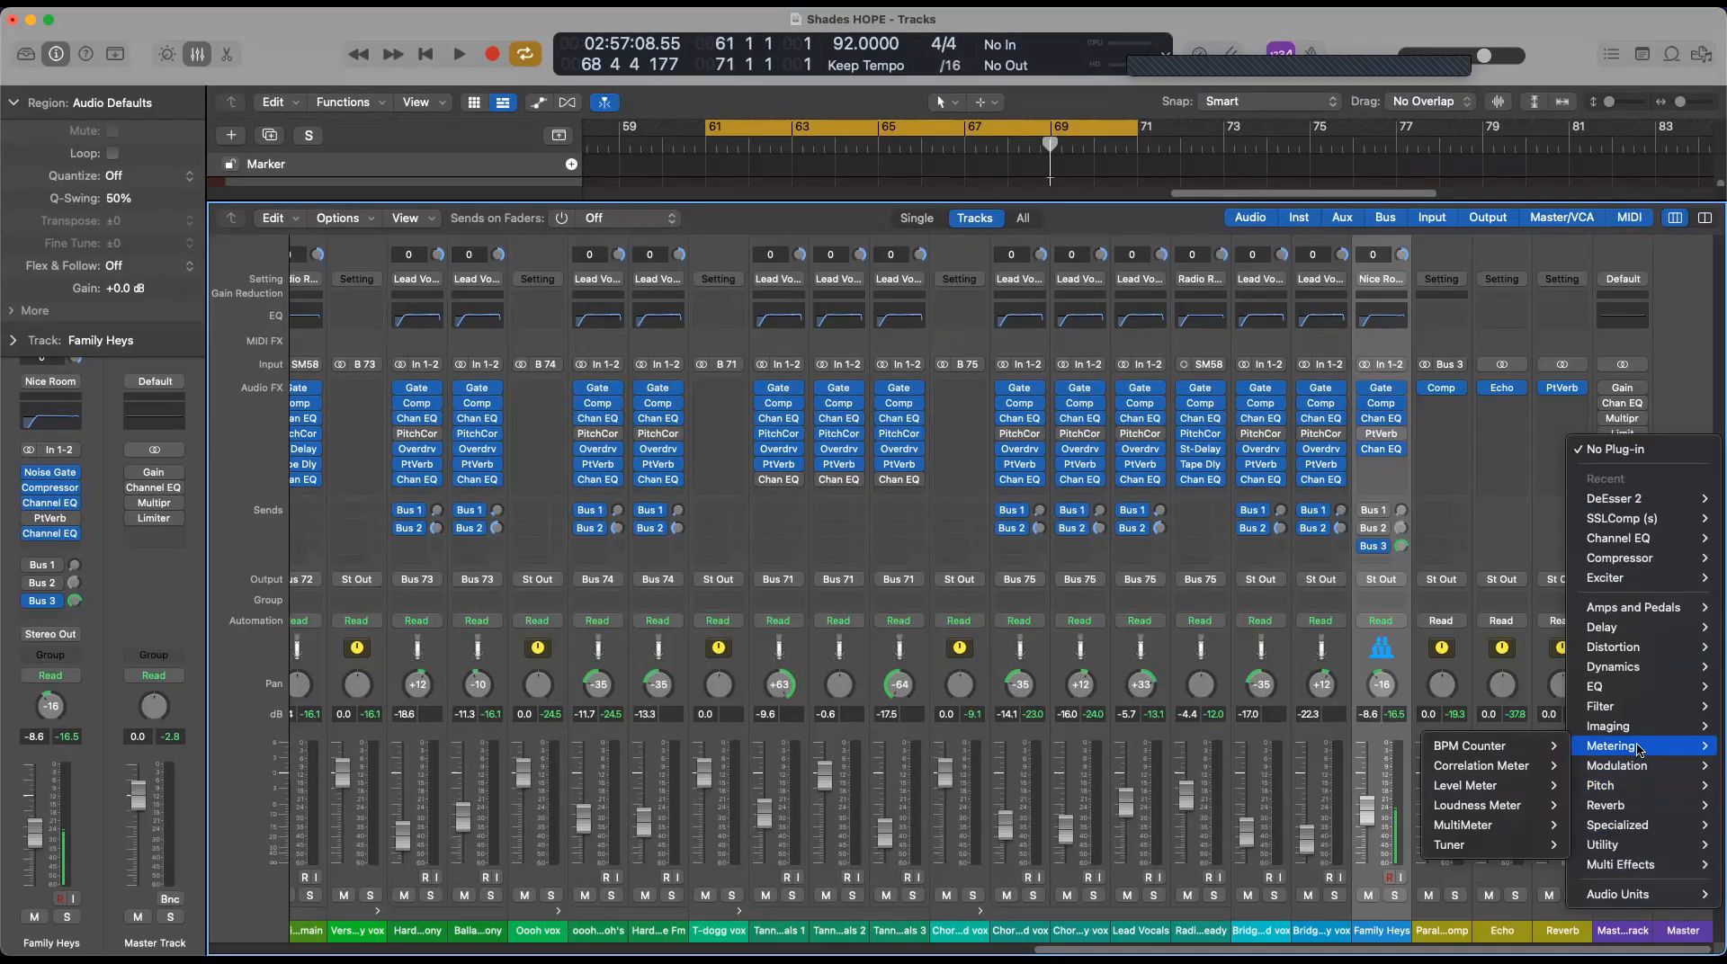
mouse_move(1517, 807)
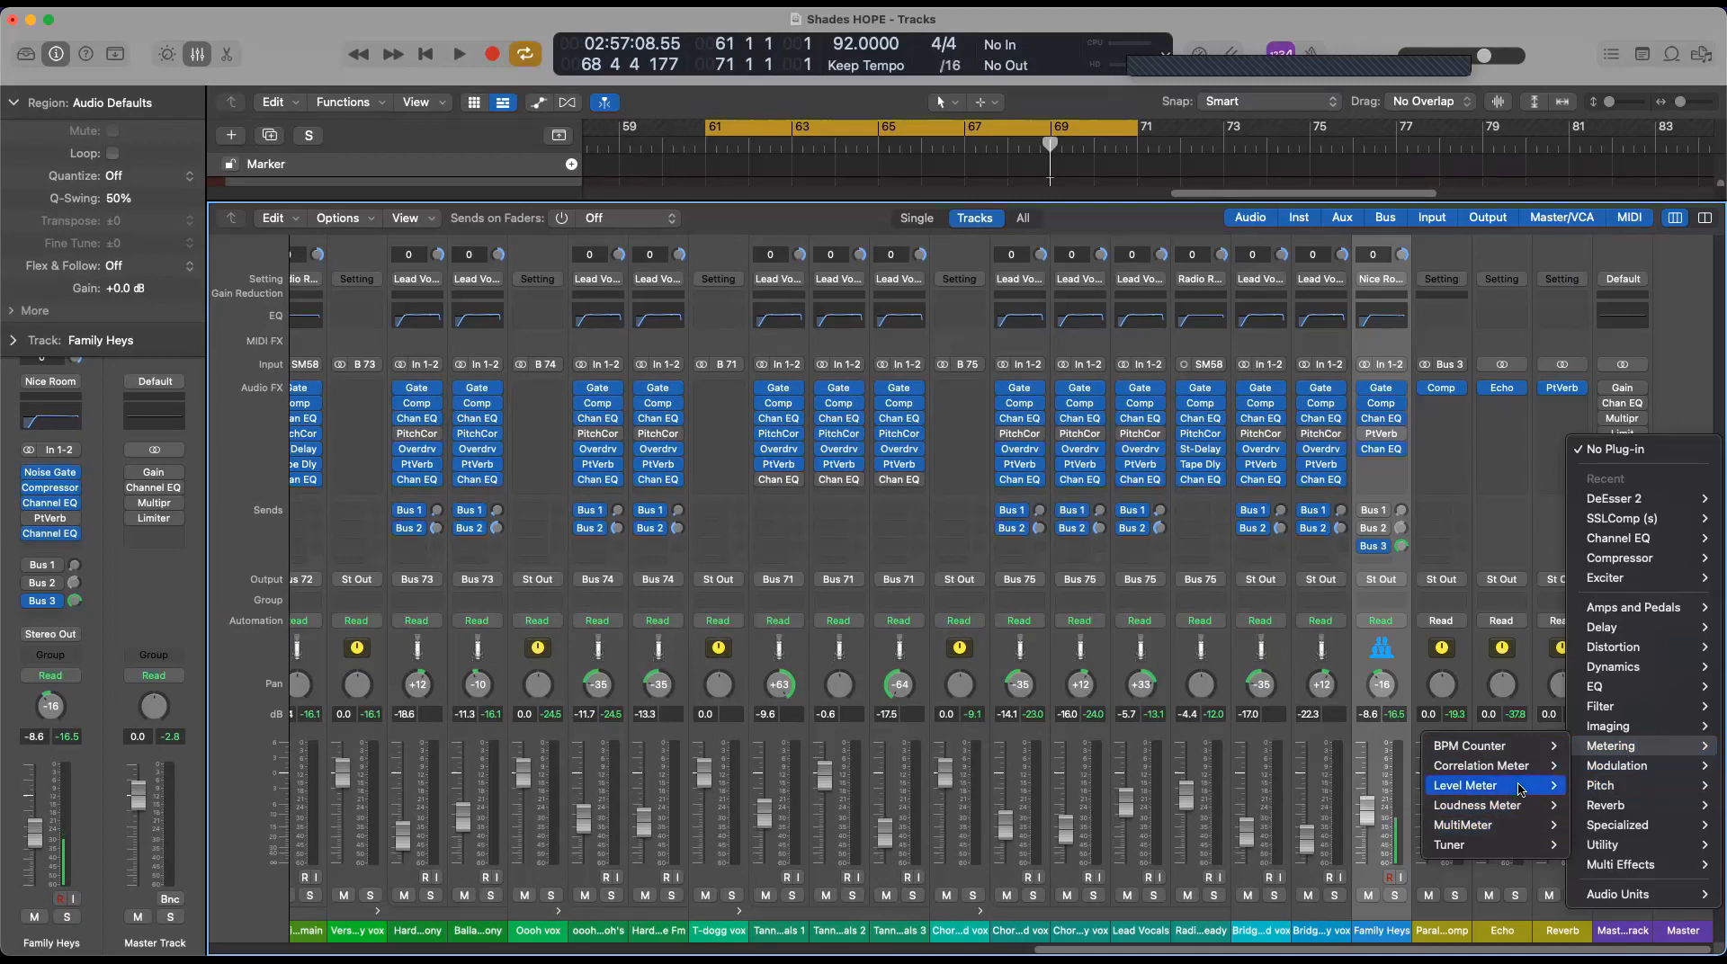
click(1503, 786)
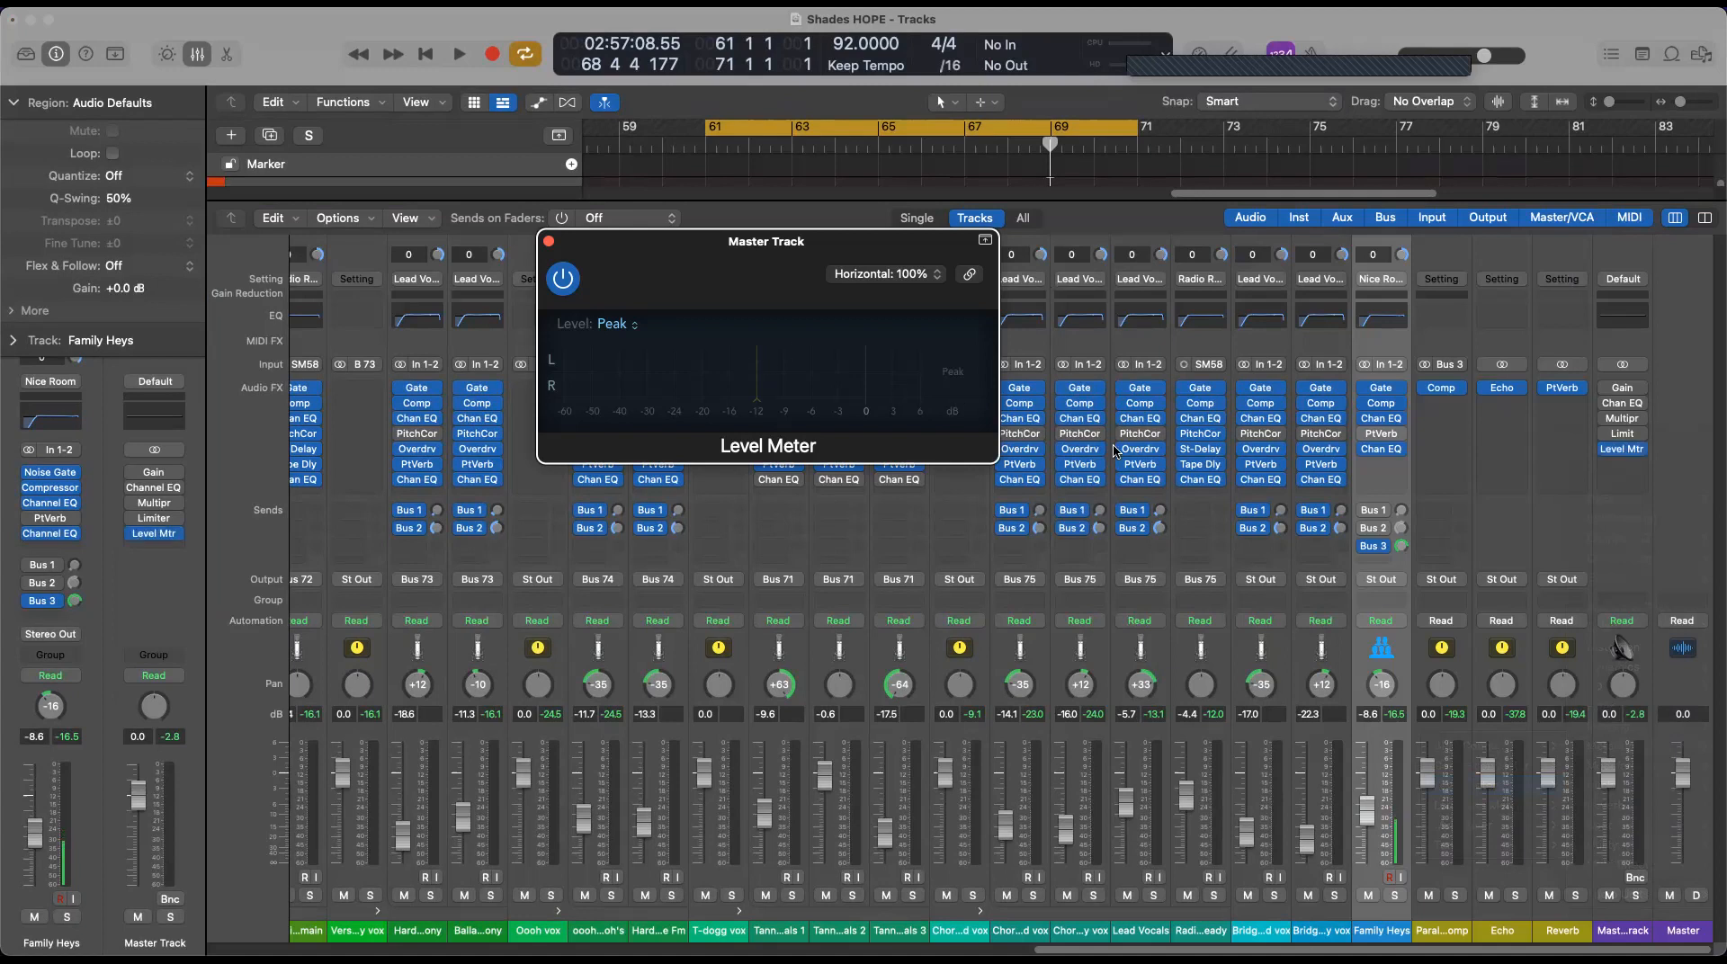
Add a Loudness Meter plug-in after the Level Meter on the Master Track and place its window beside the Level Meter window
click(1642, 467)
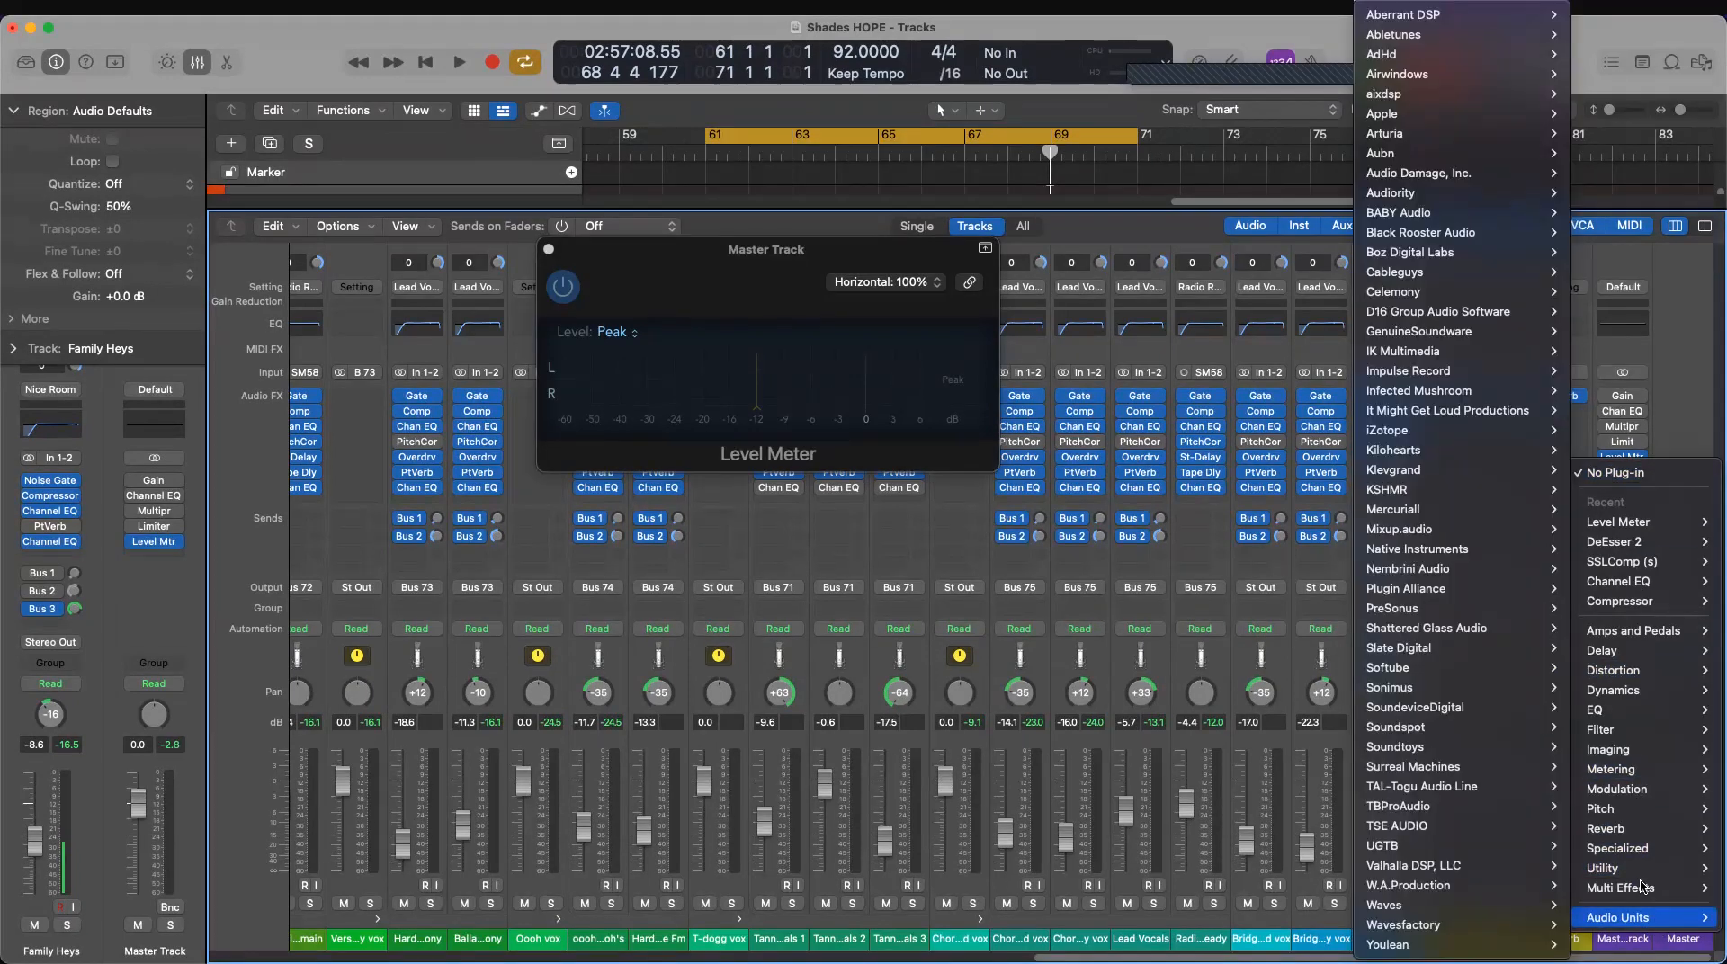
mouse_move(1634, 869)
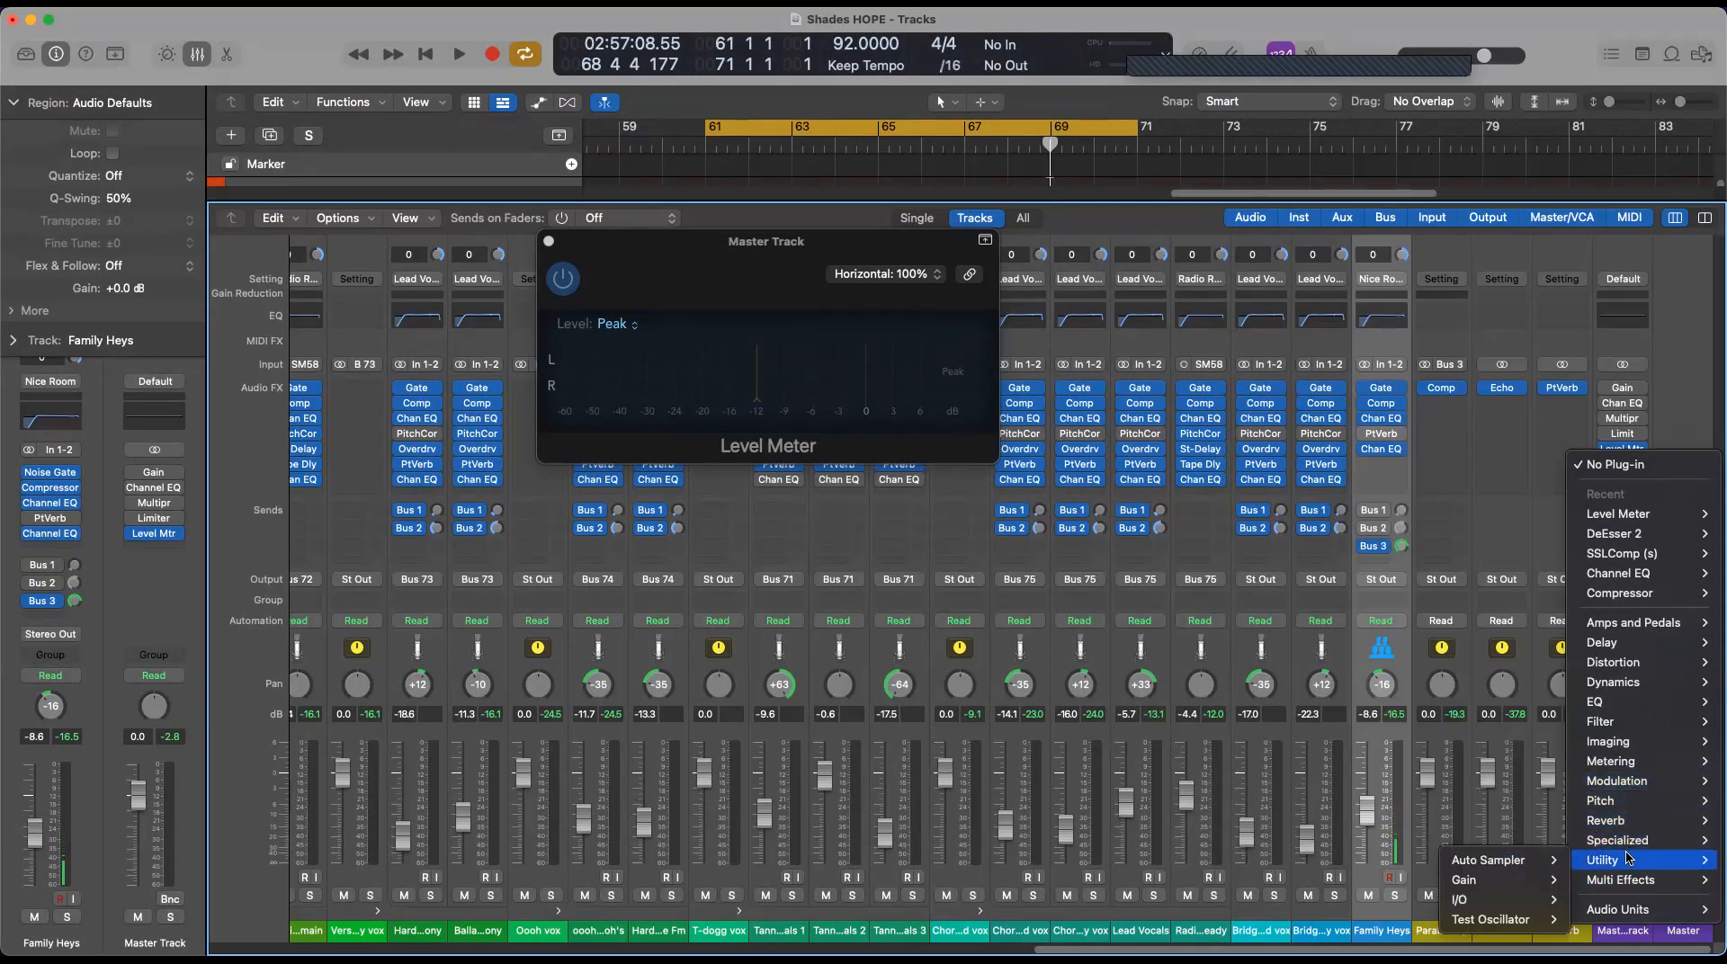
mouse_move(1633, 763)
mouse_move(1511, 820)
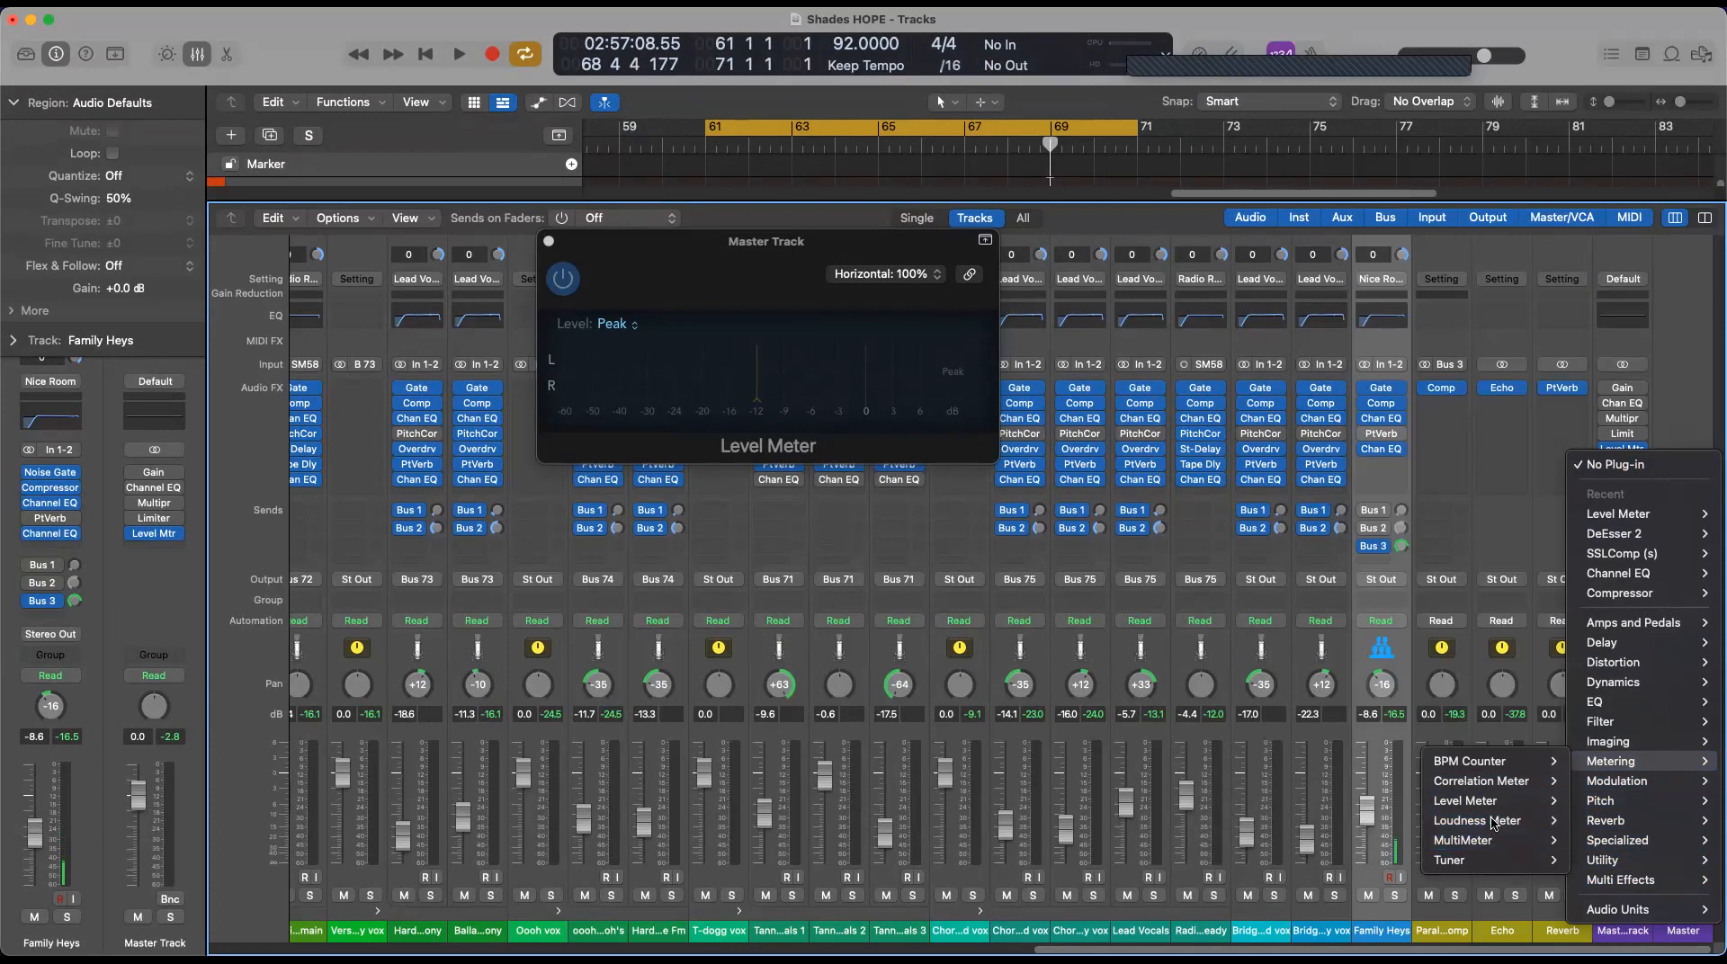
click(1493, 823)
drag(679, 261, 1138, 224)
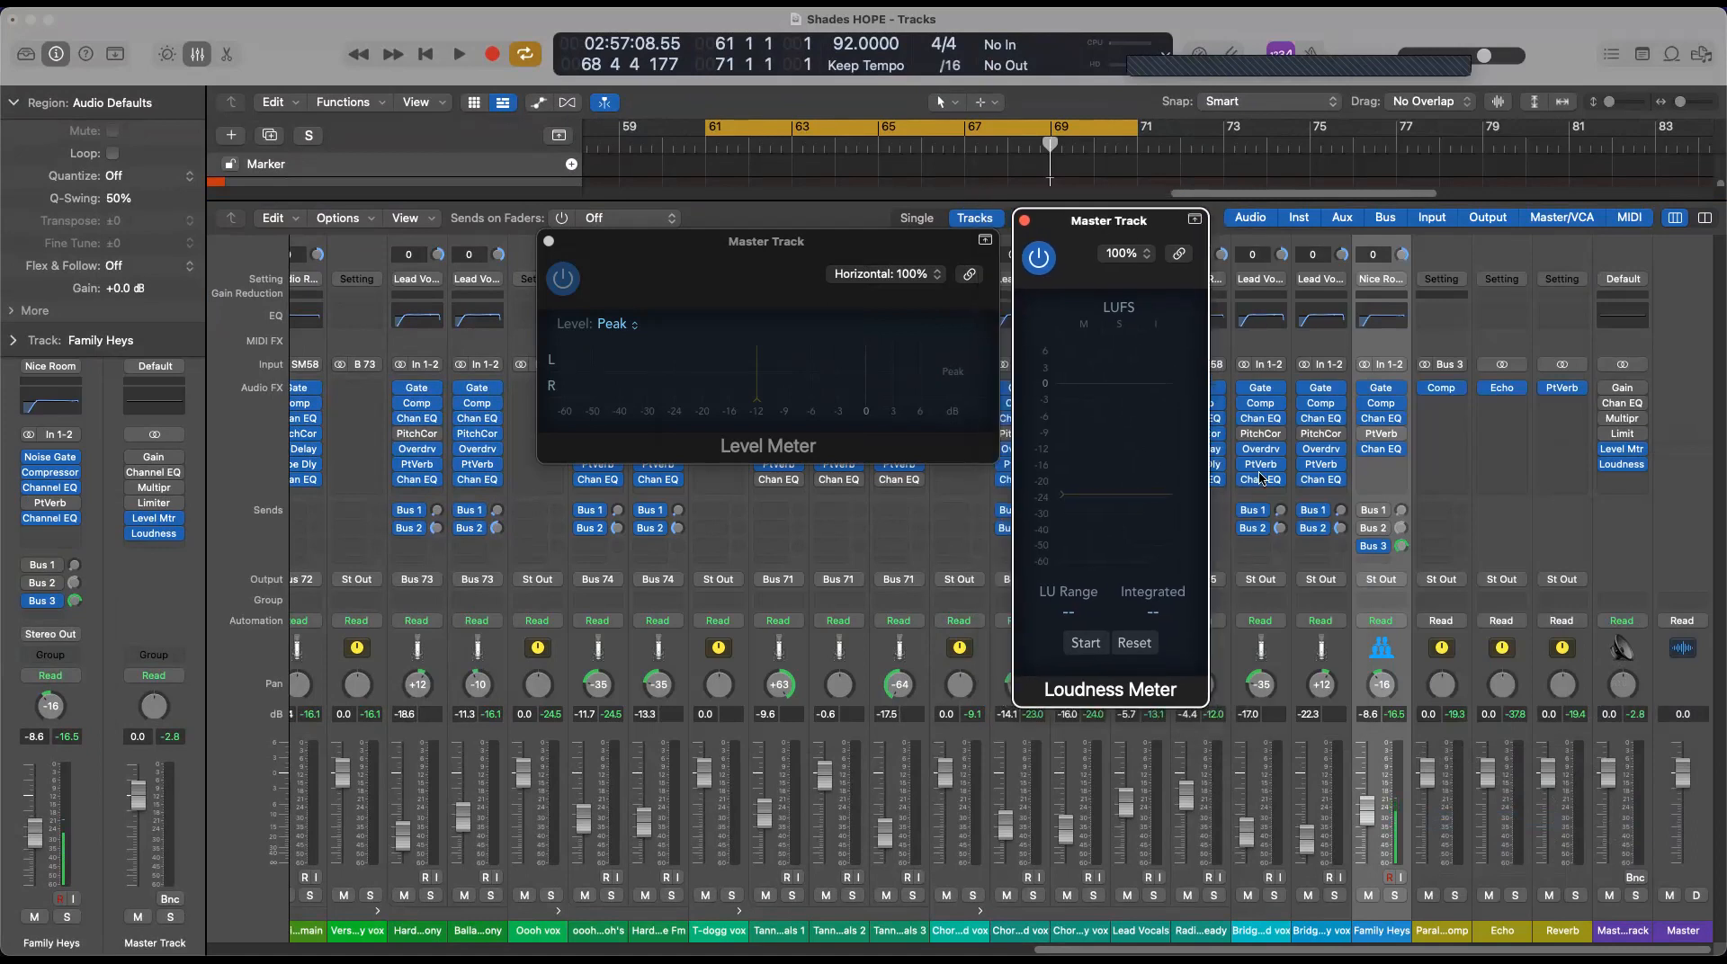
Play the cycle range while reading the Master Track's peak levels and LUFS loudness, and stop playback
key(space)
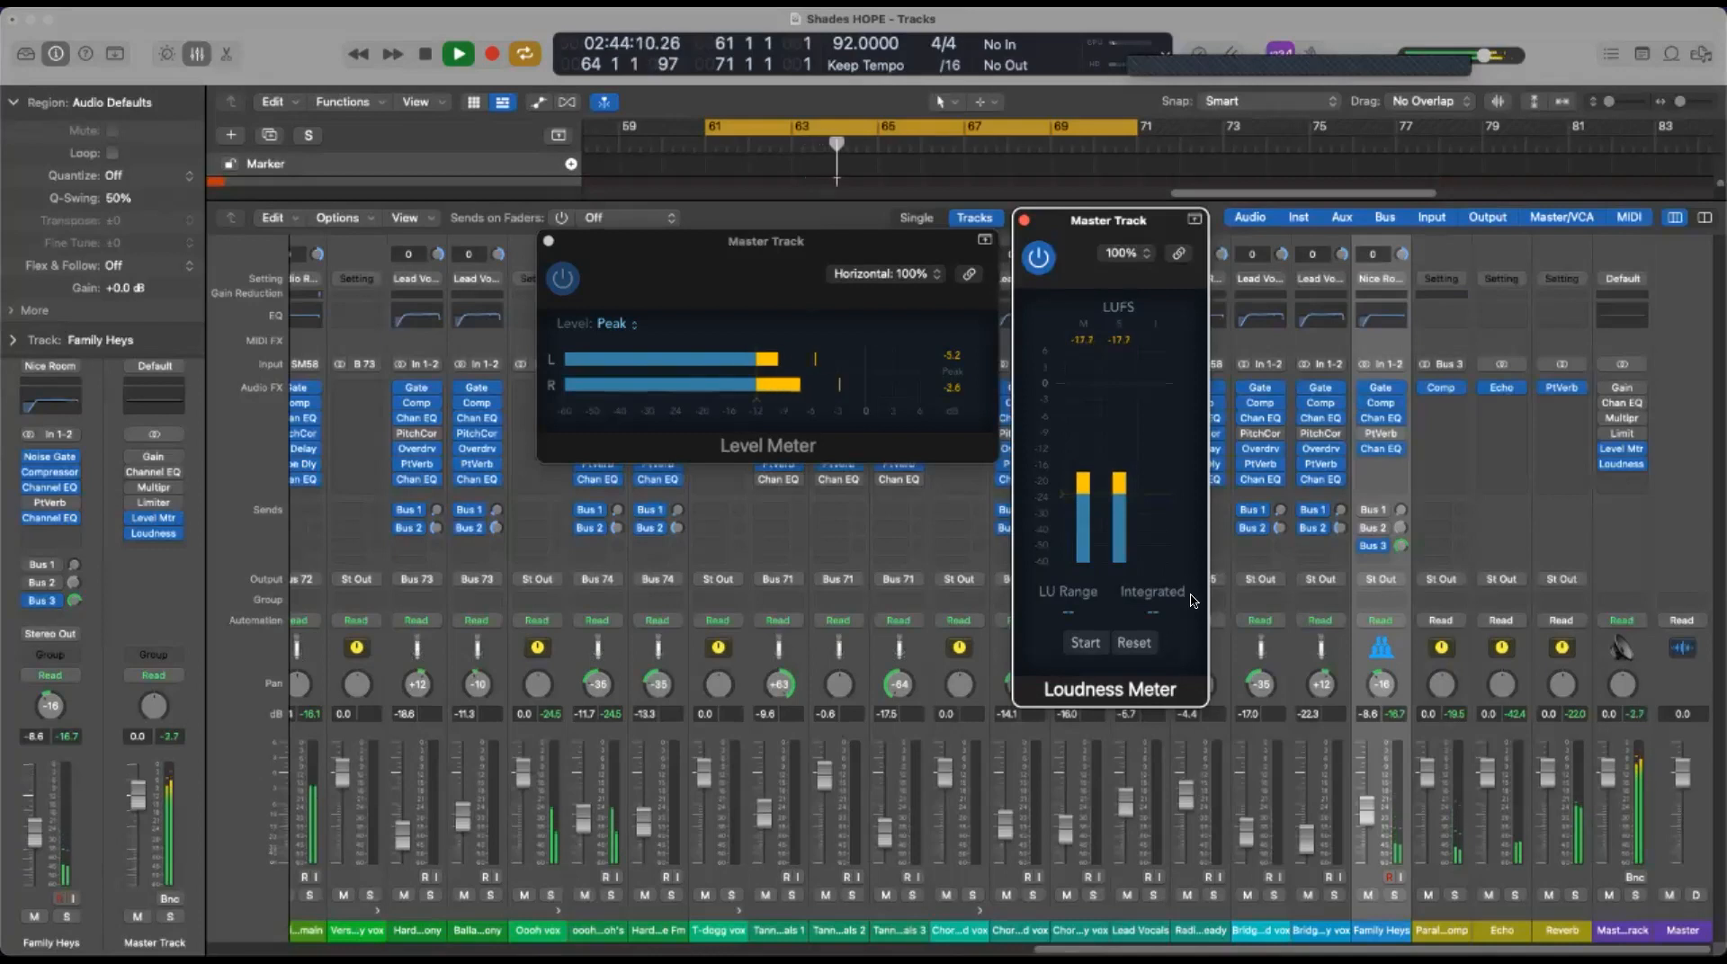
key(space)
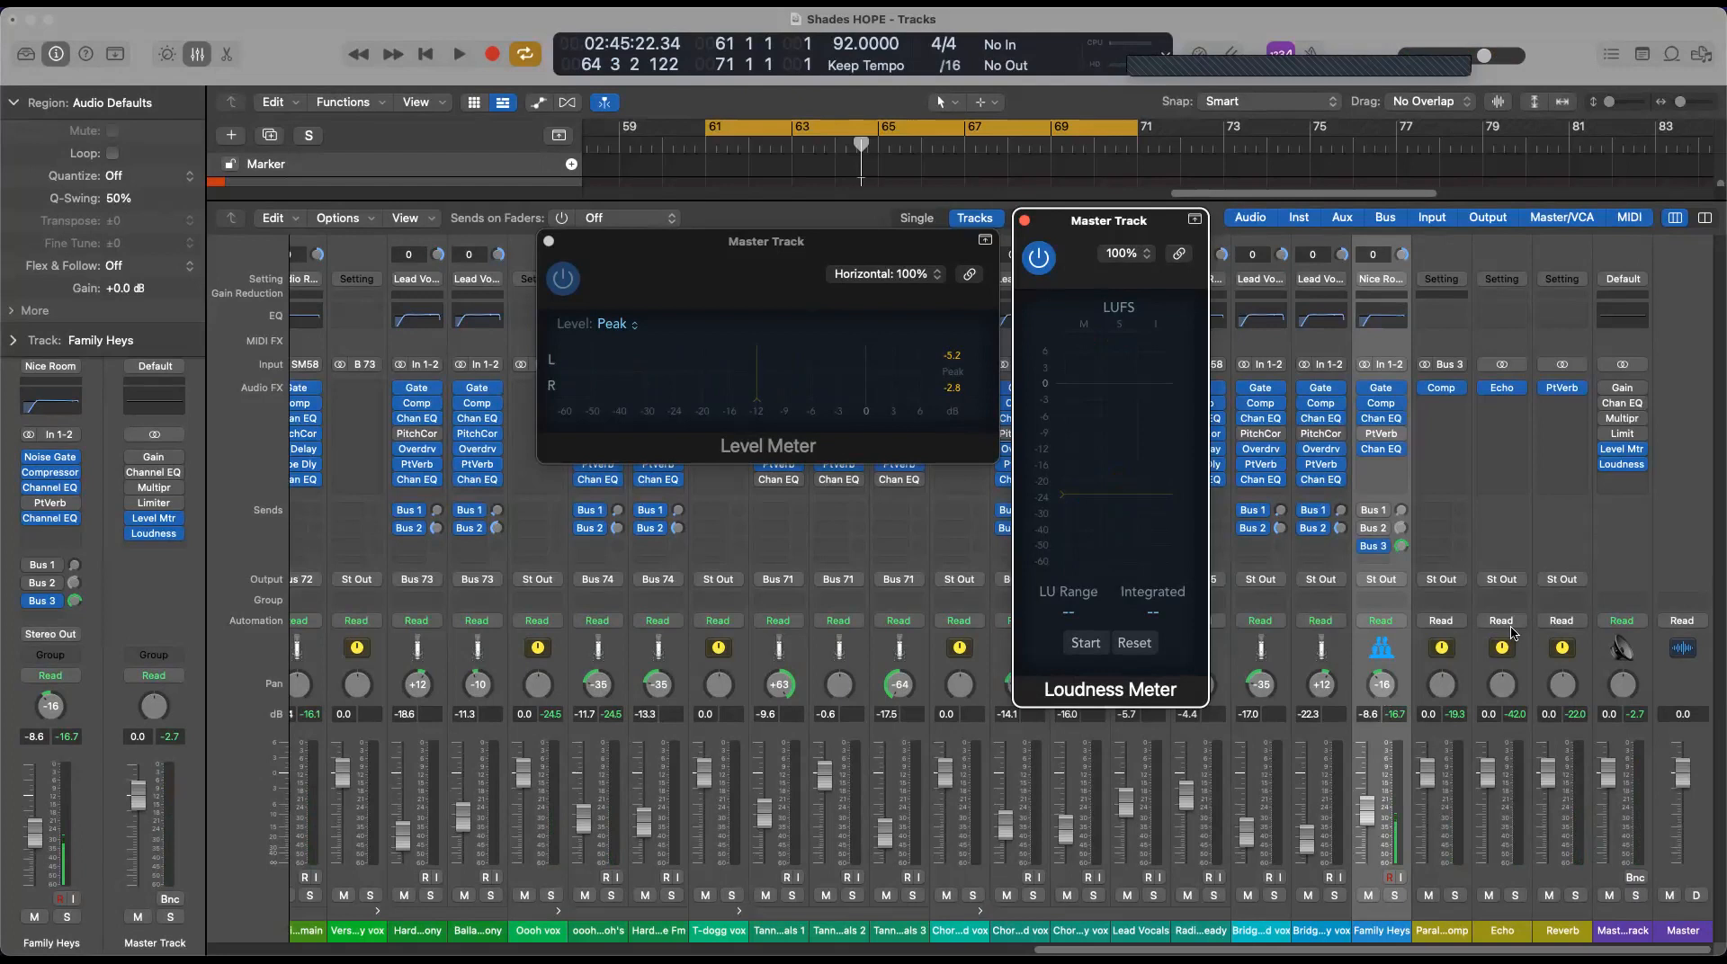
Close the Loudness Meter and Level Meter windows and bypass both plug-ins on the Master Track
click(1025, 220)
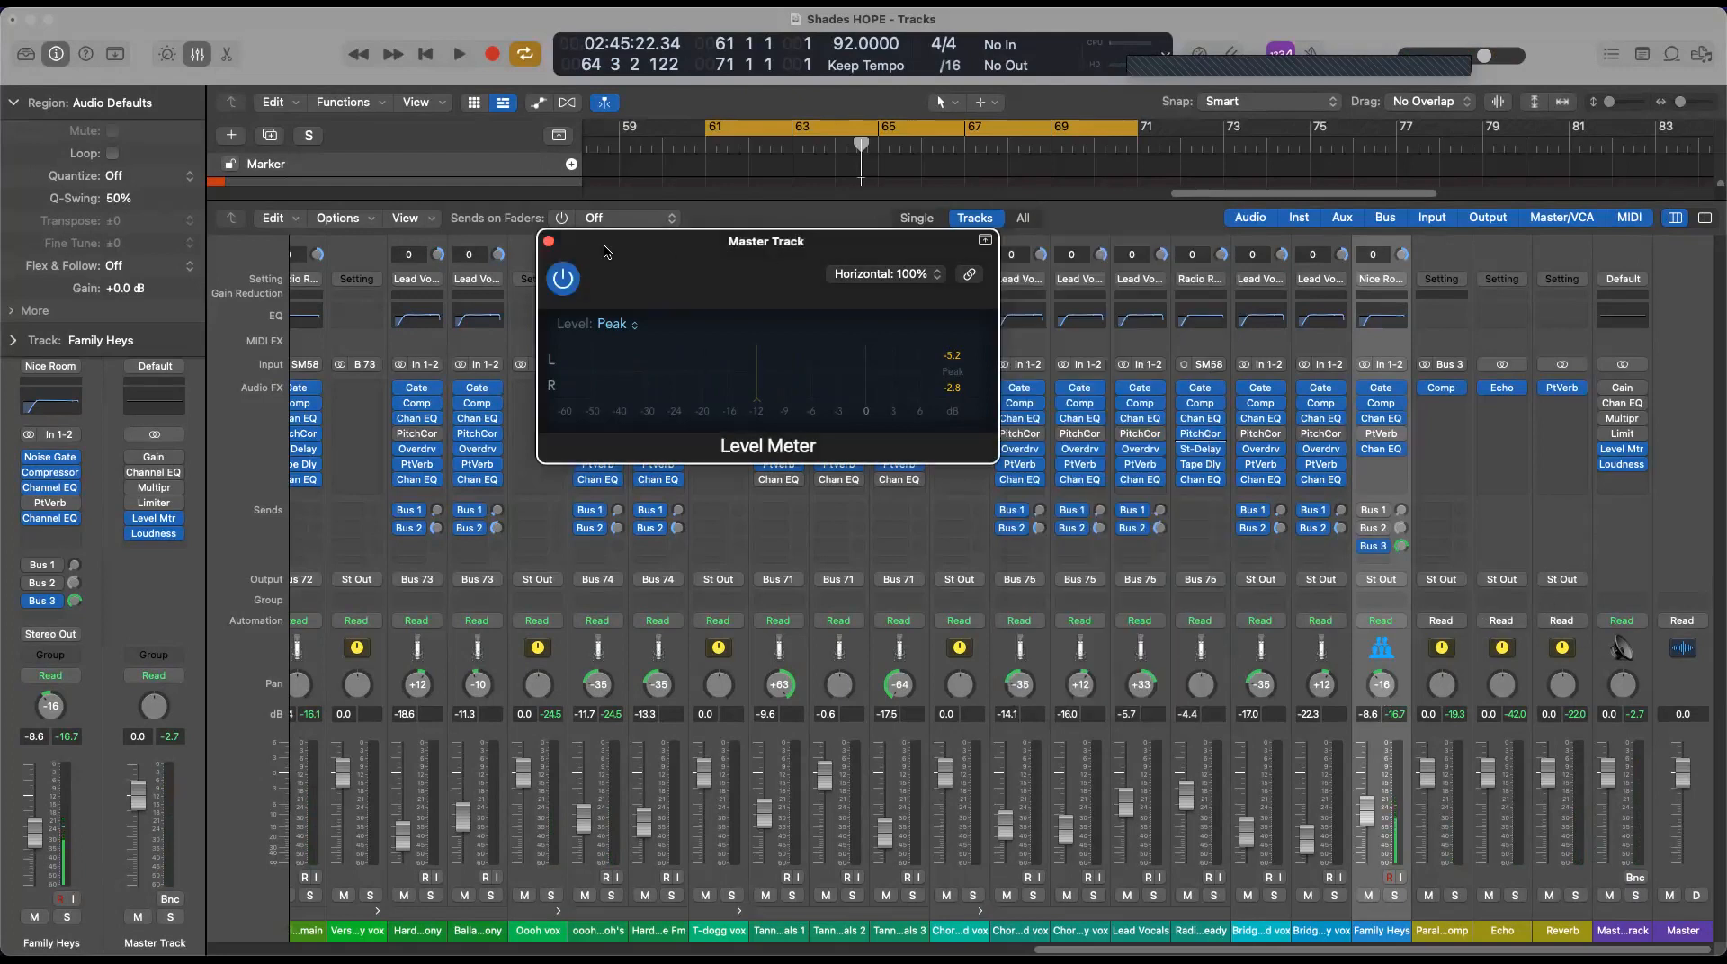
click(549, 242)
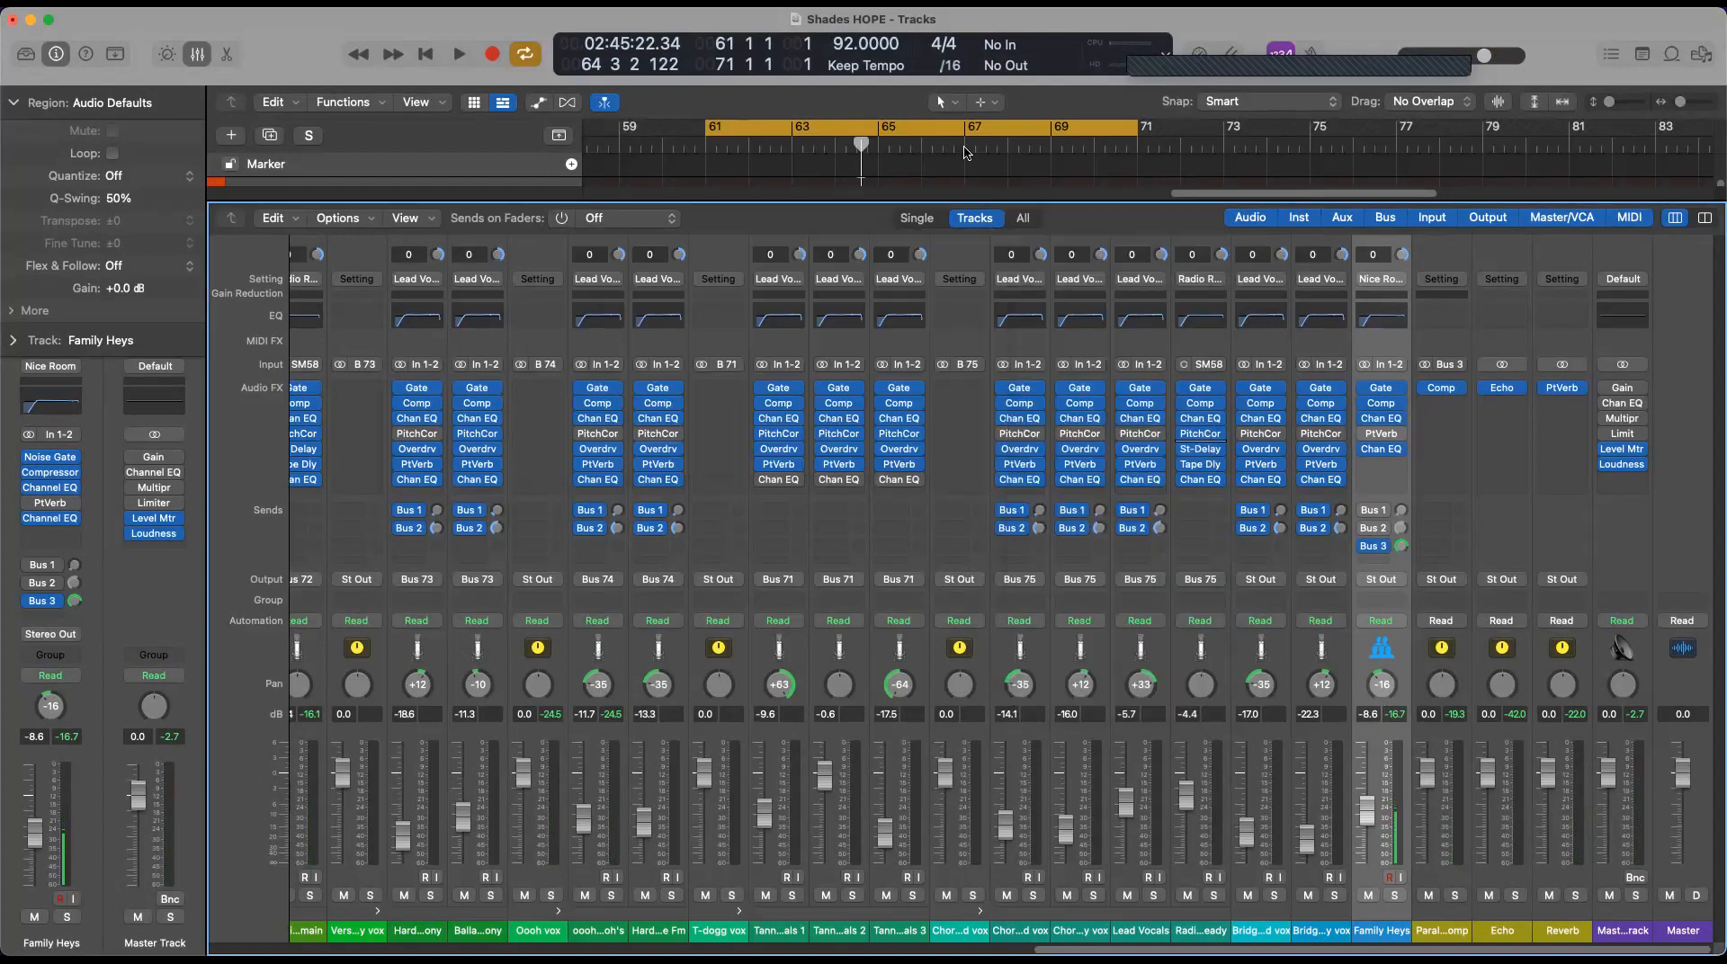
click(1607, 451)
click(1608, 466)
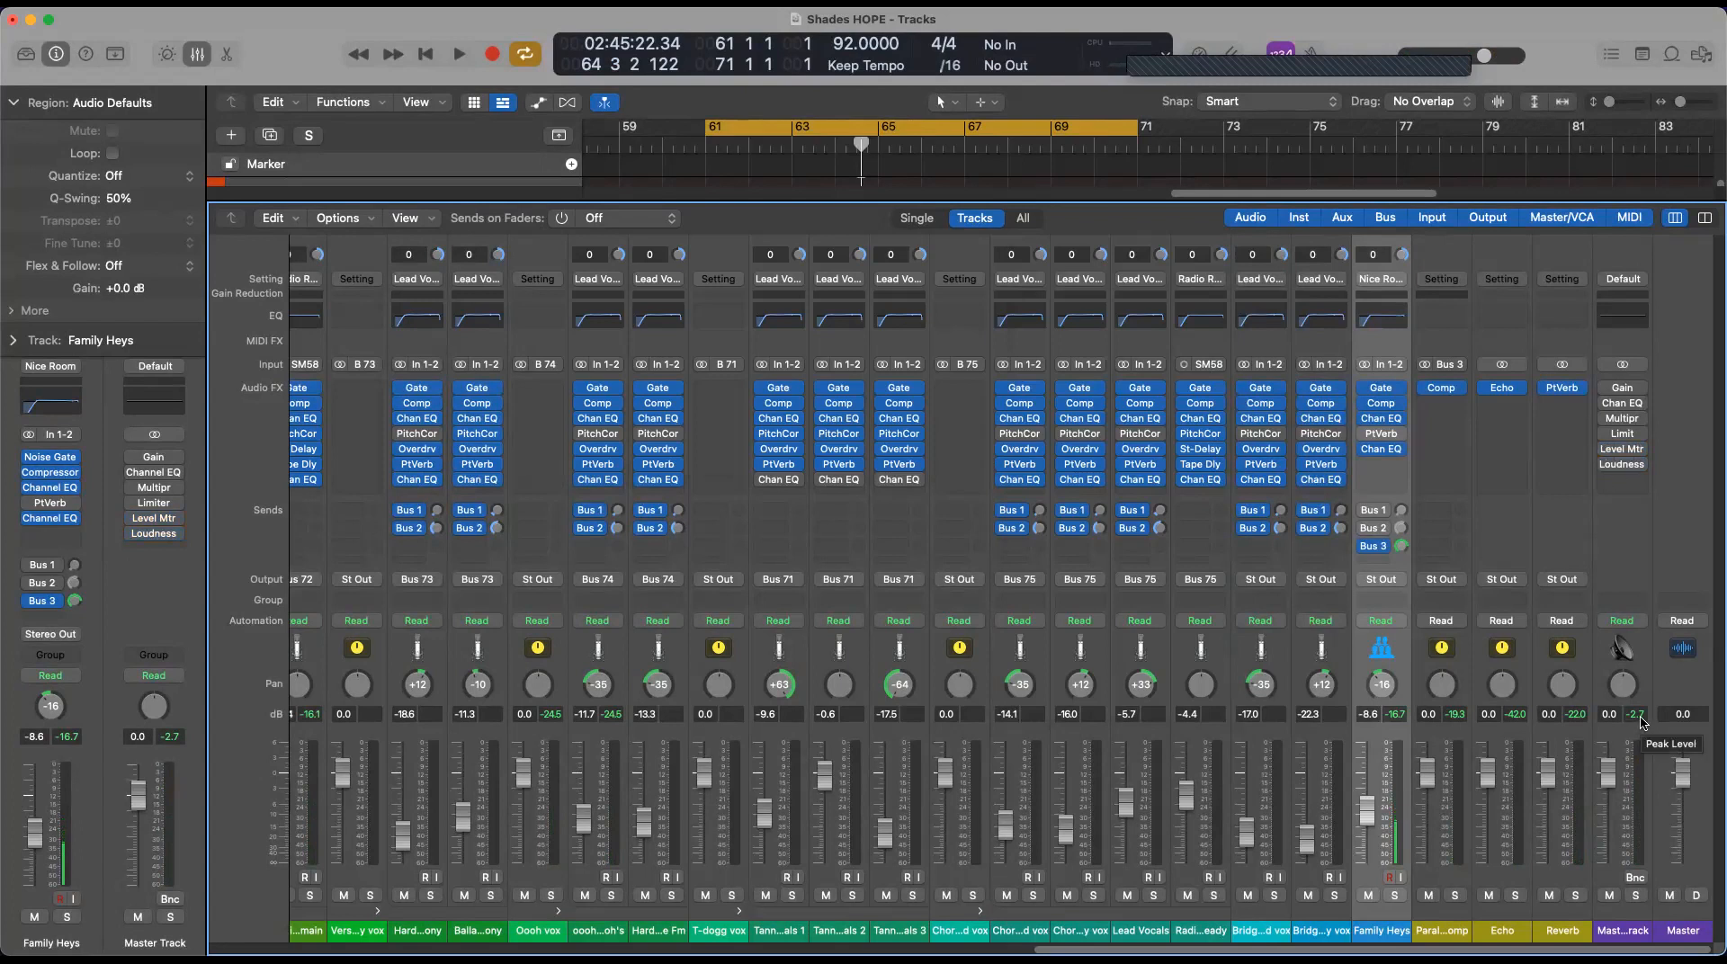
Solo the Kits channel and play the cycle range to check its level, stopping after a few bars
scroll(1382, 932, left, 20)
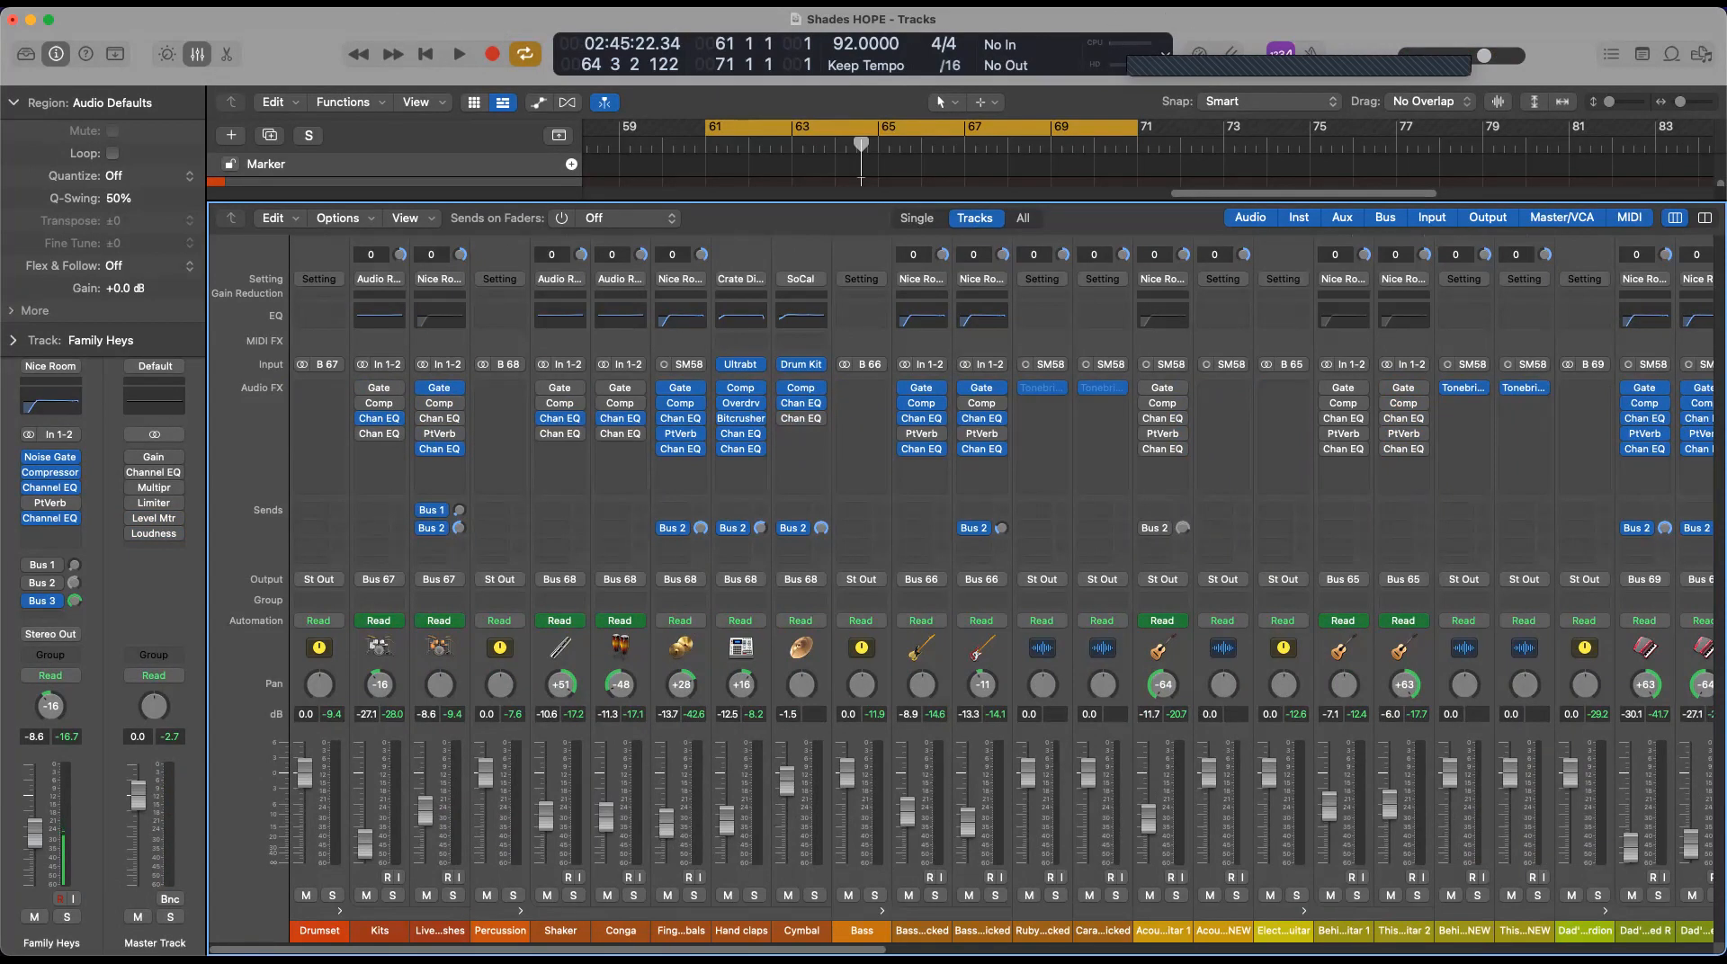
click(337, 218)
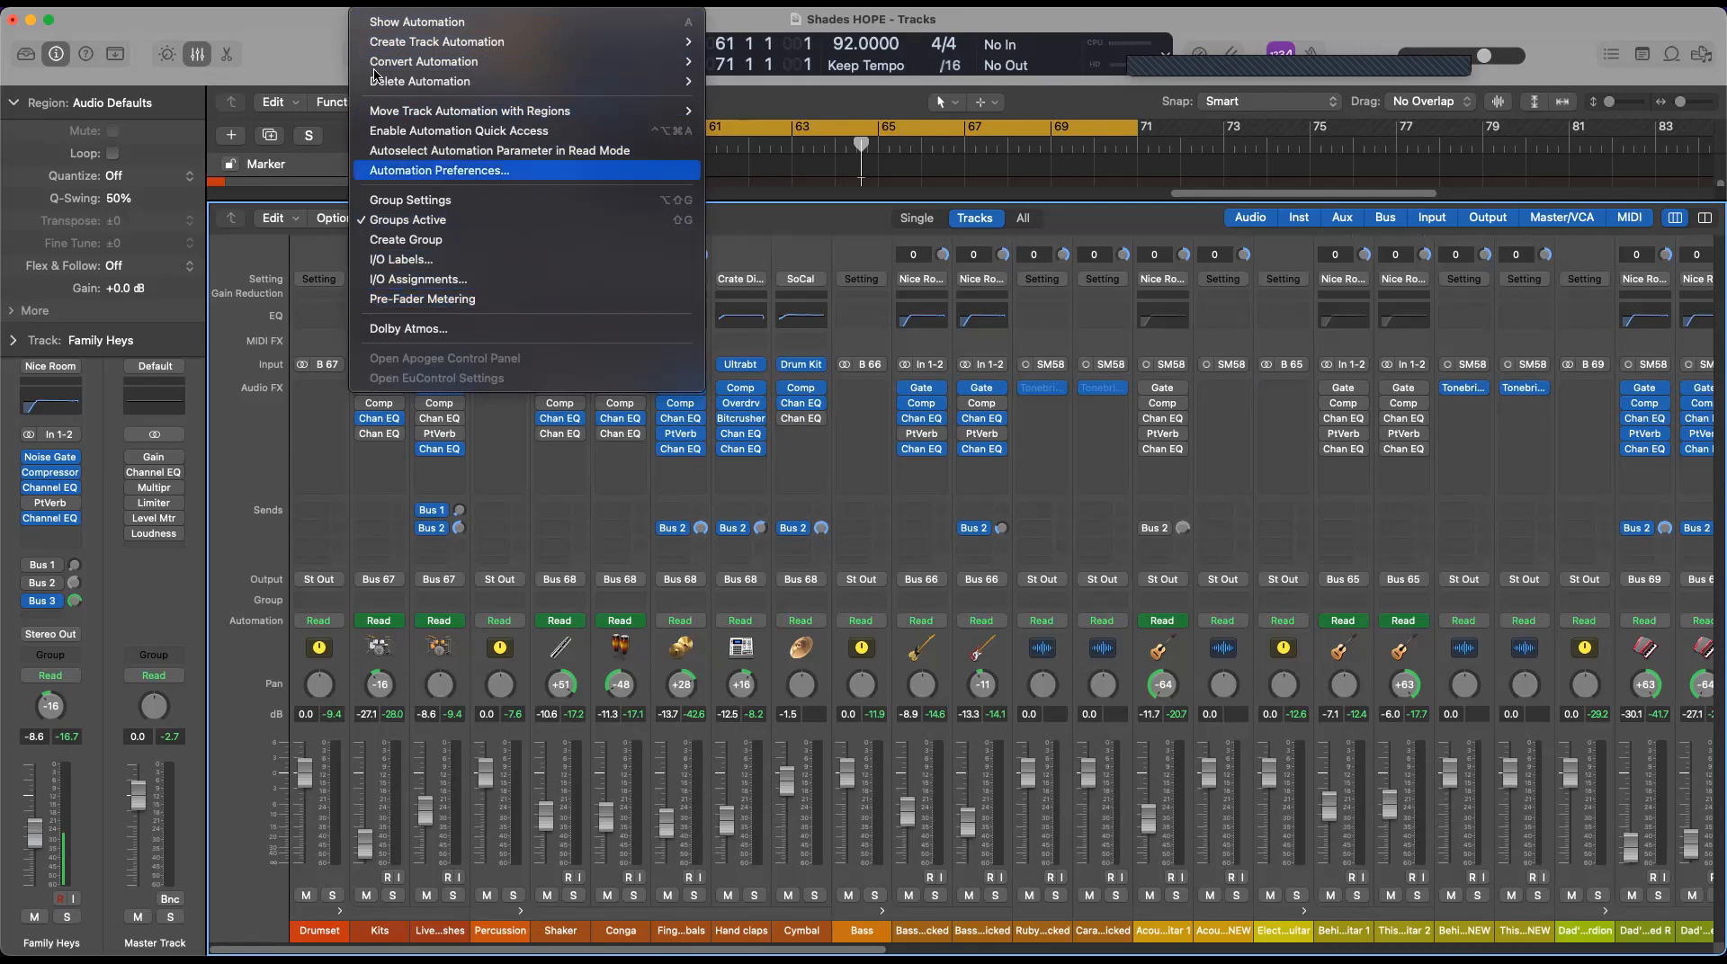
click(308, 49)
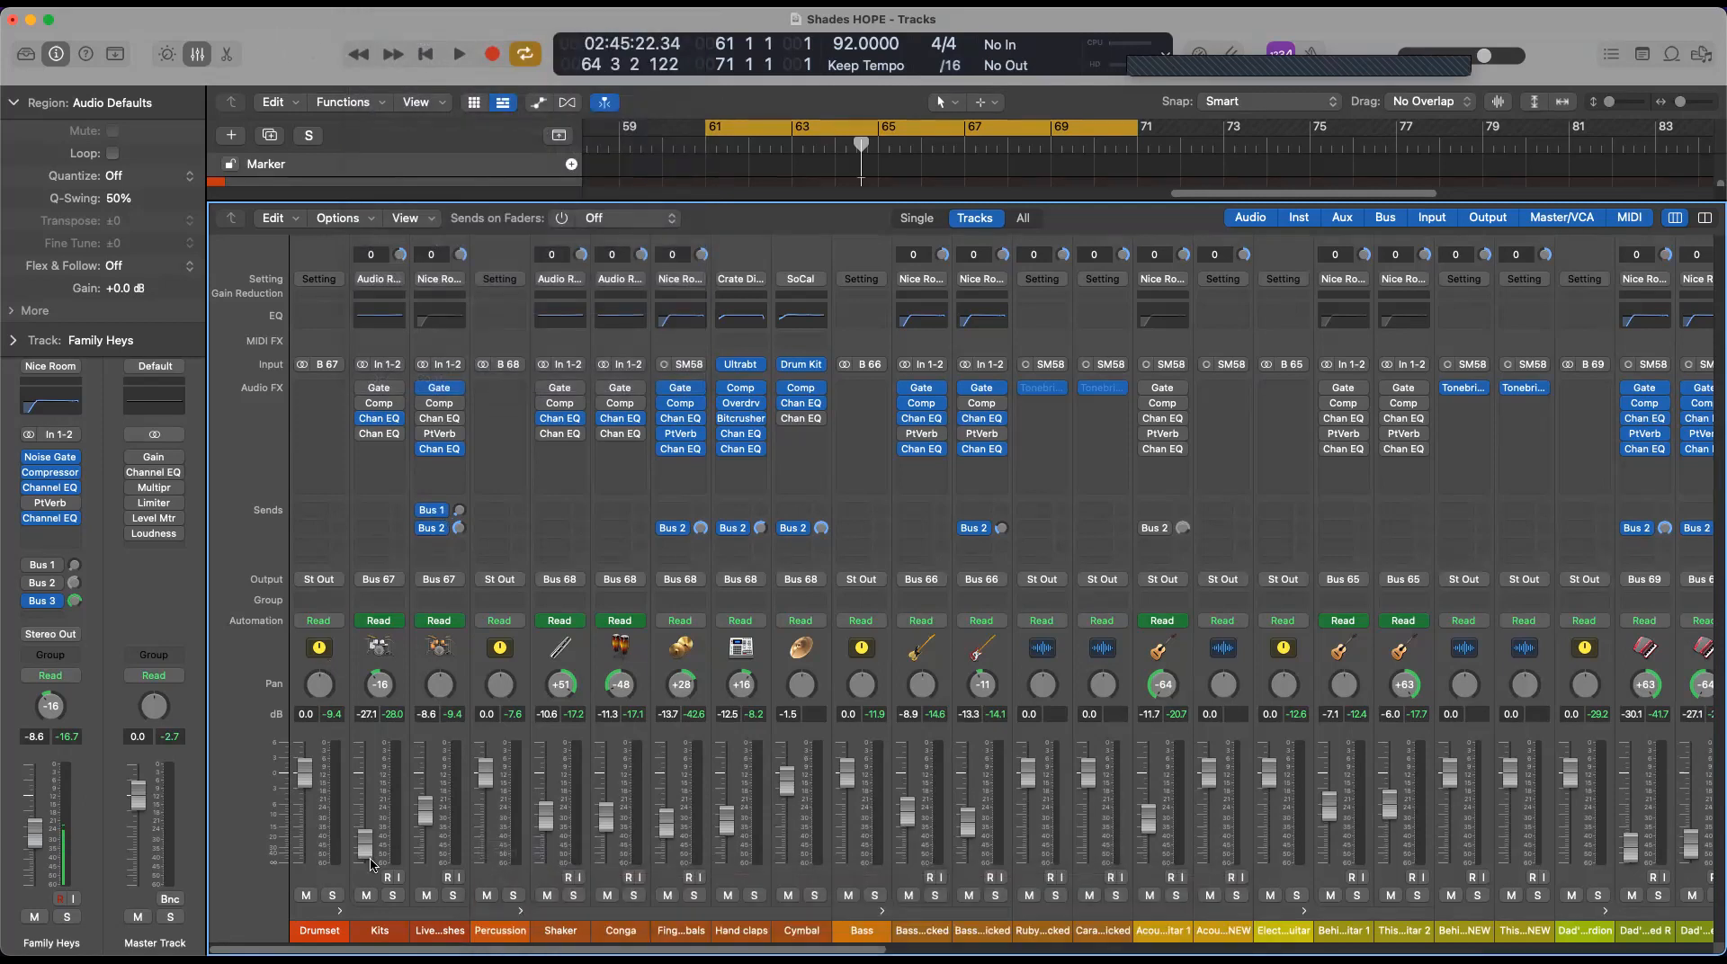
click(374, 934)
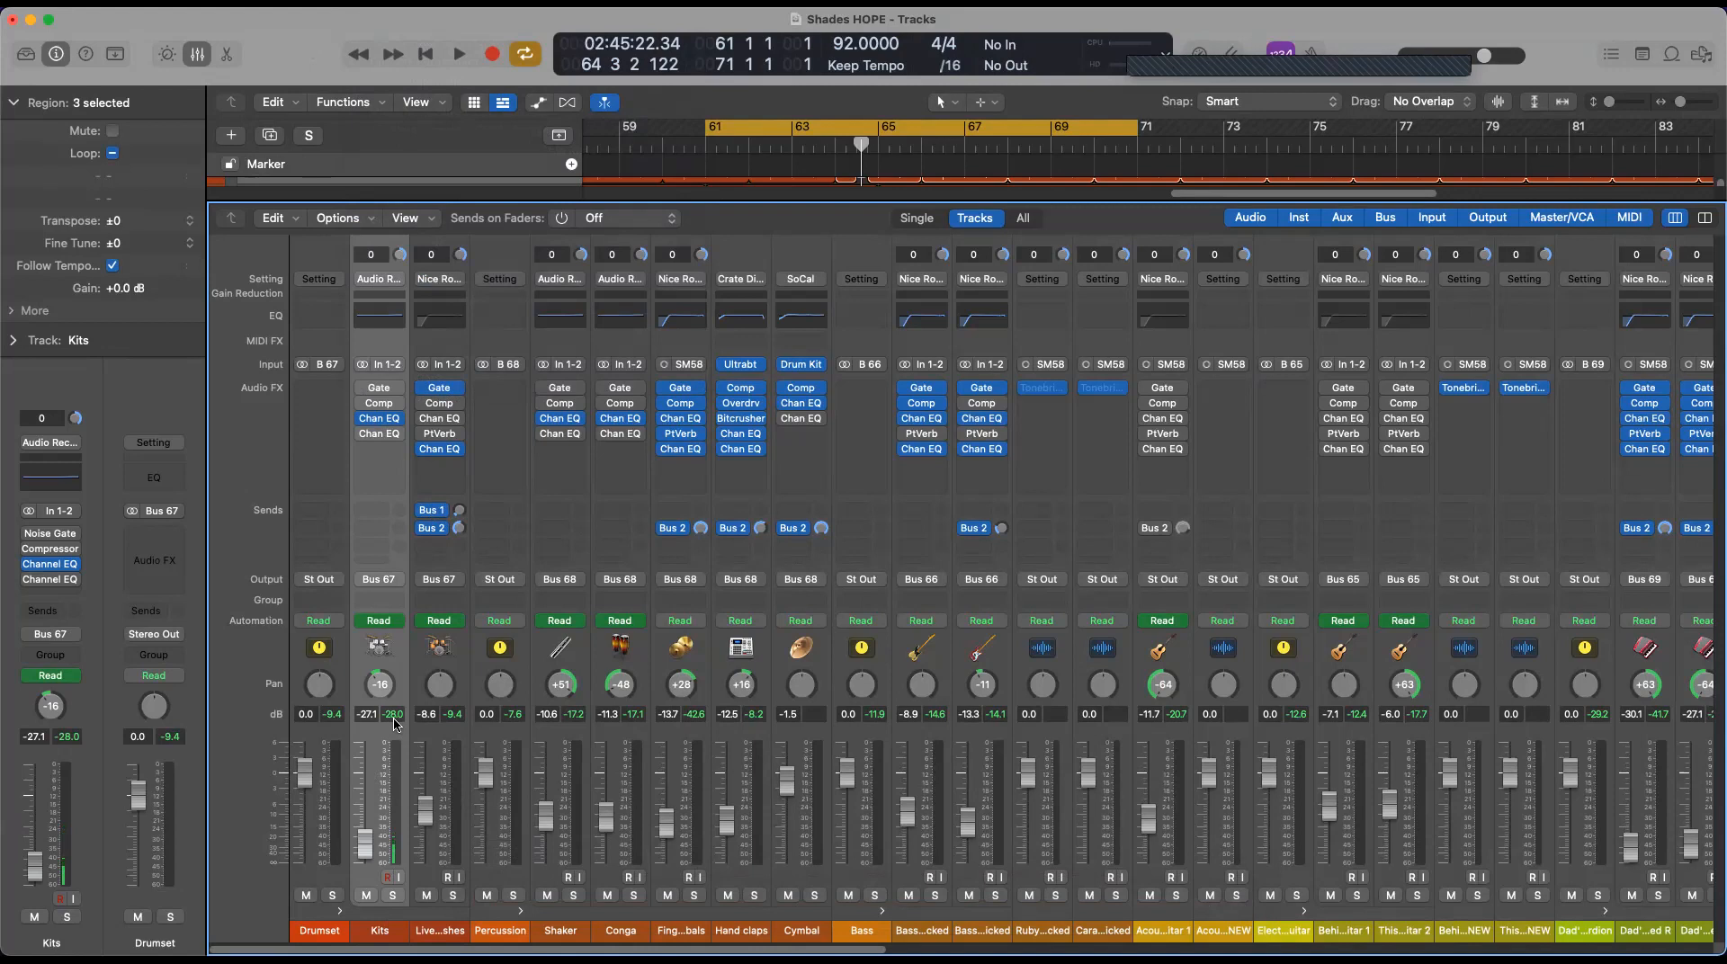
click(393, 896)
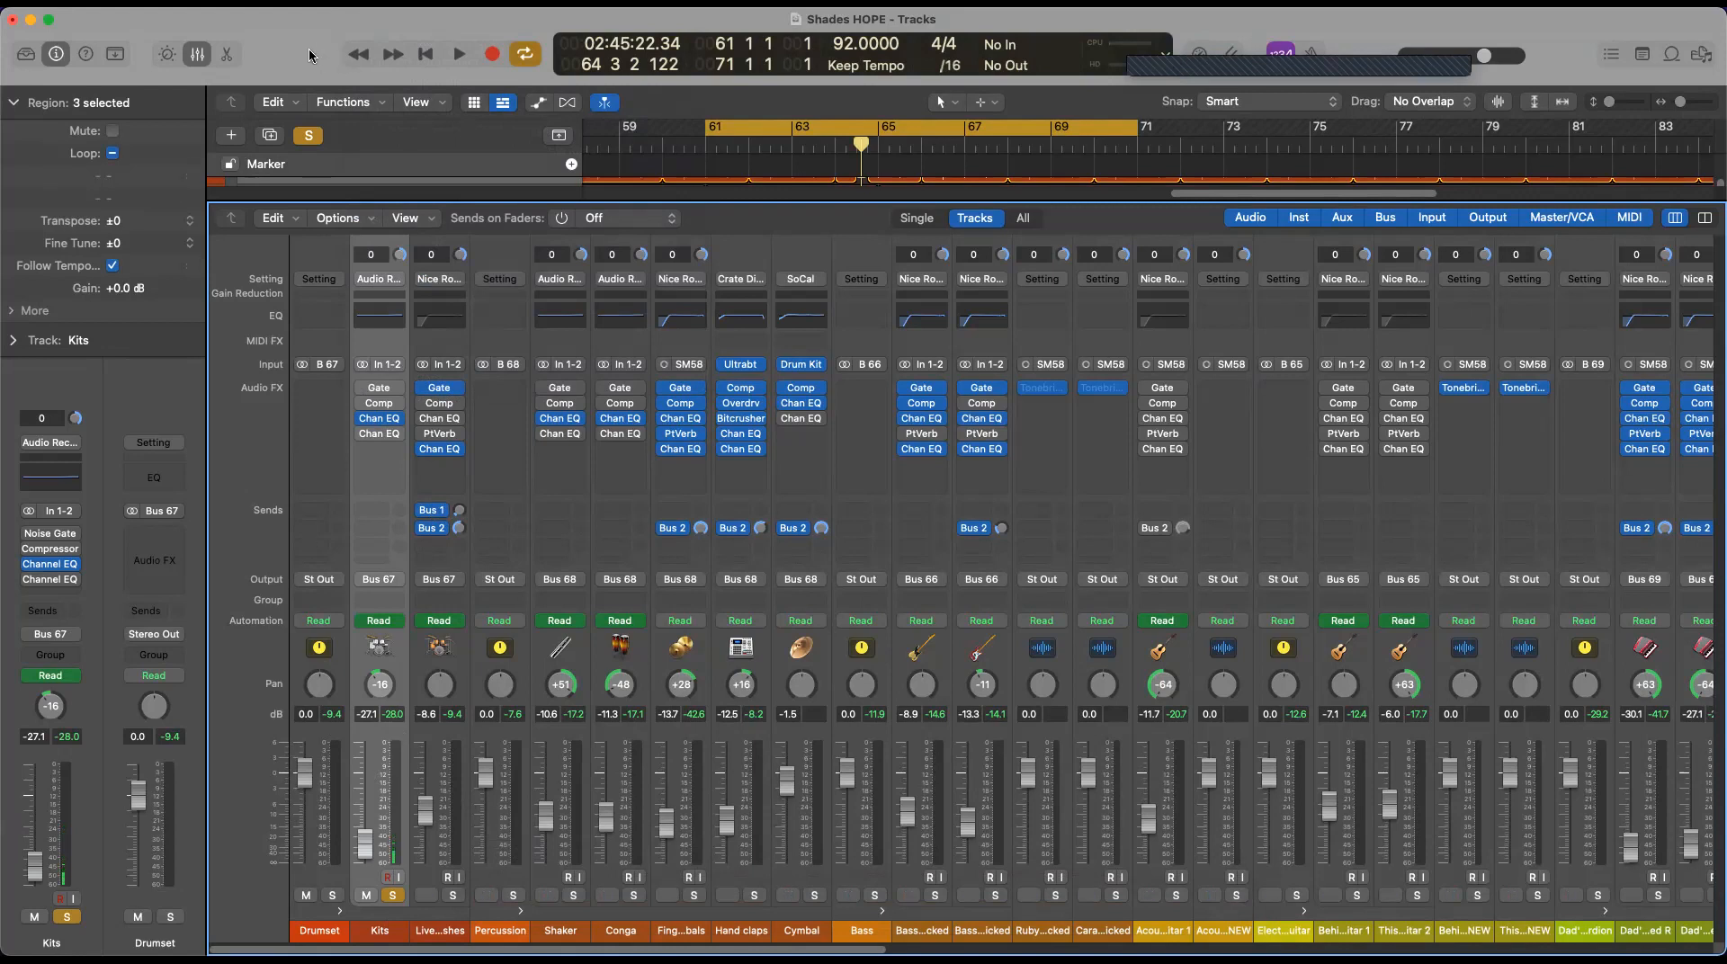
click(459, 54)
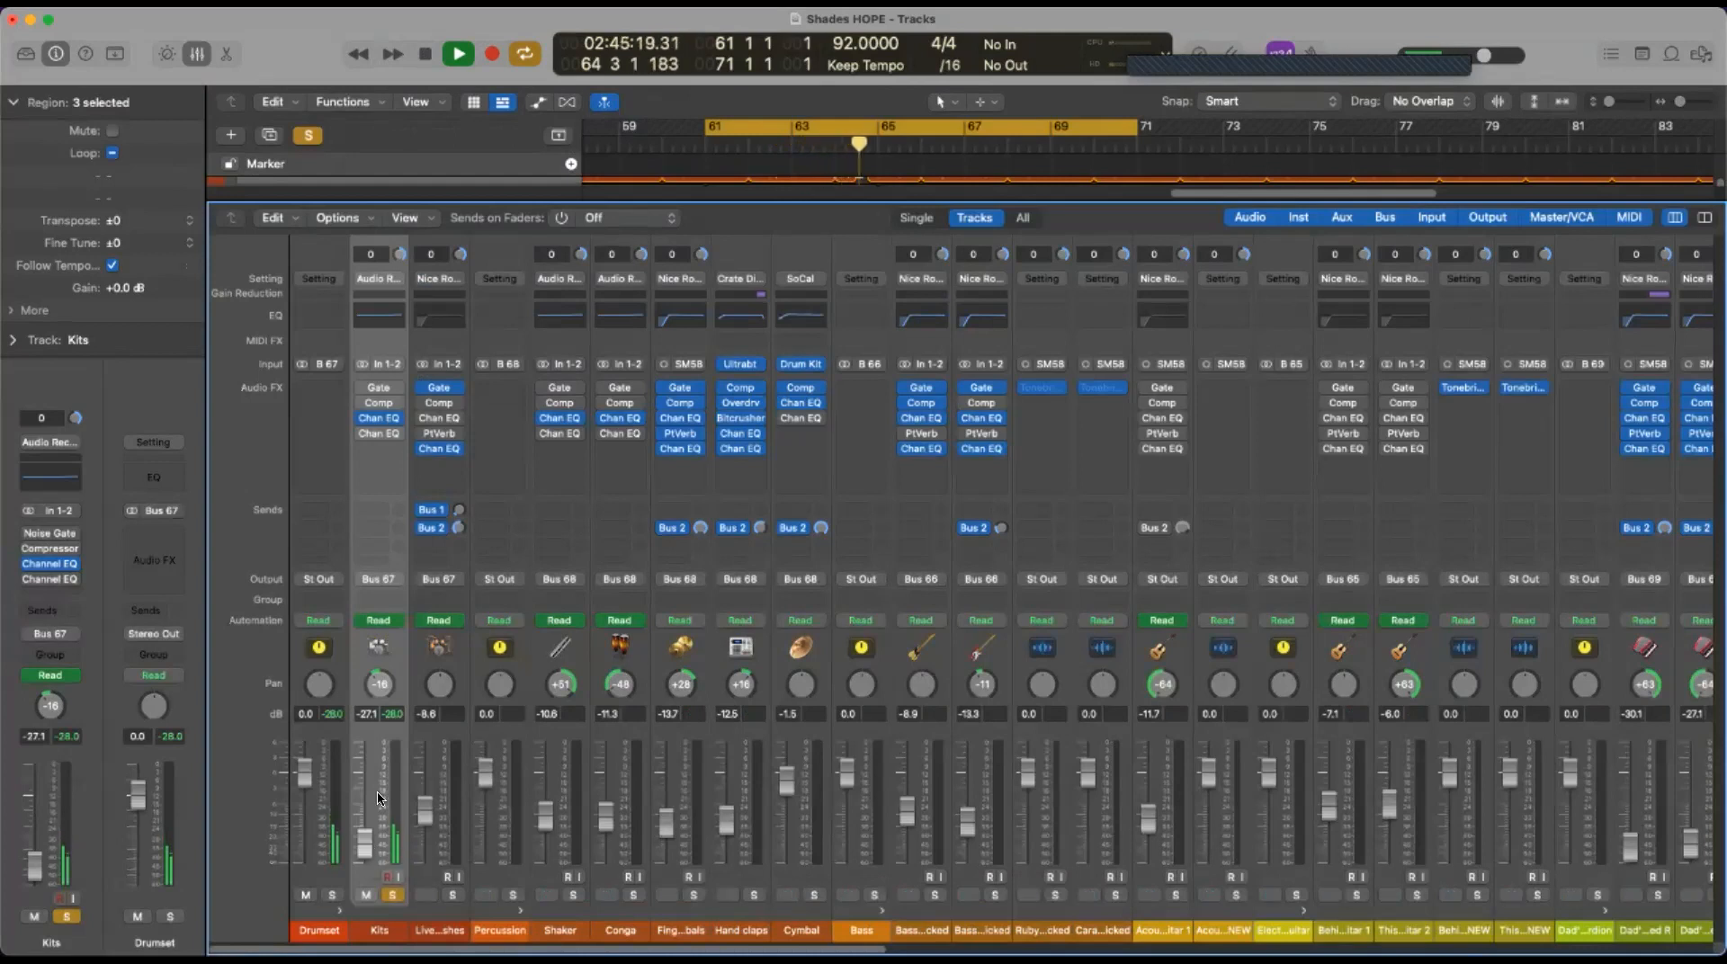
key(space)
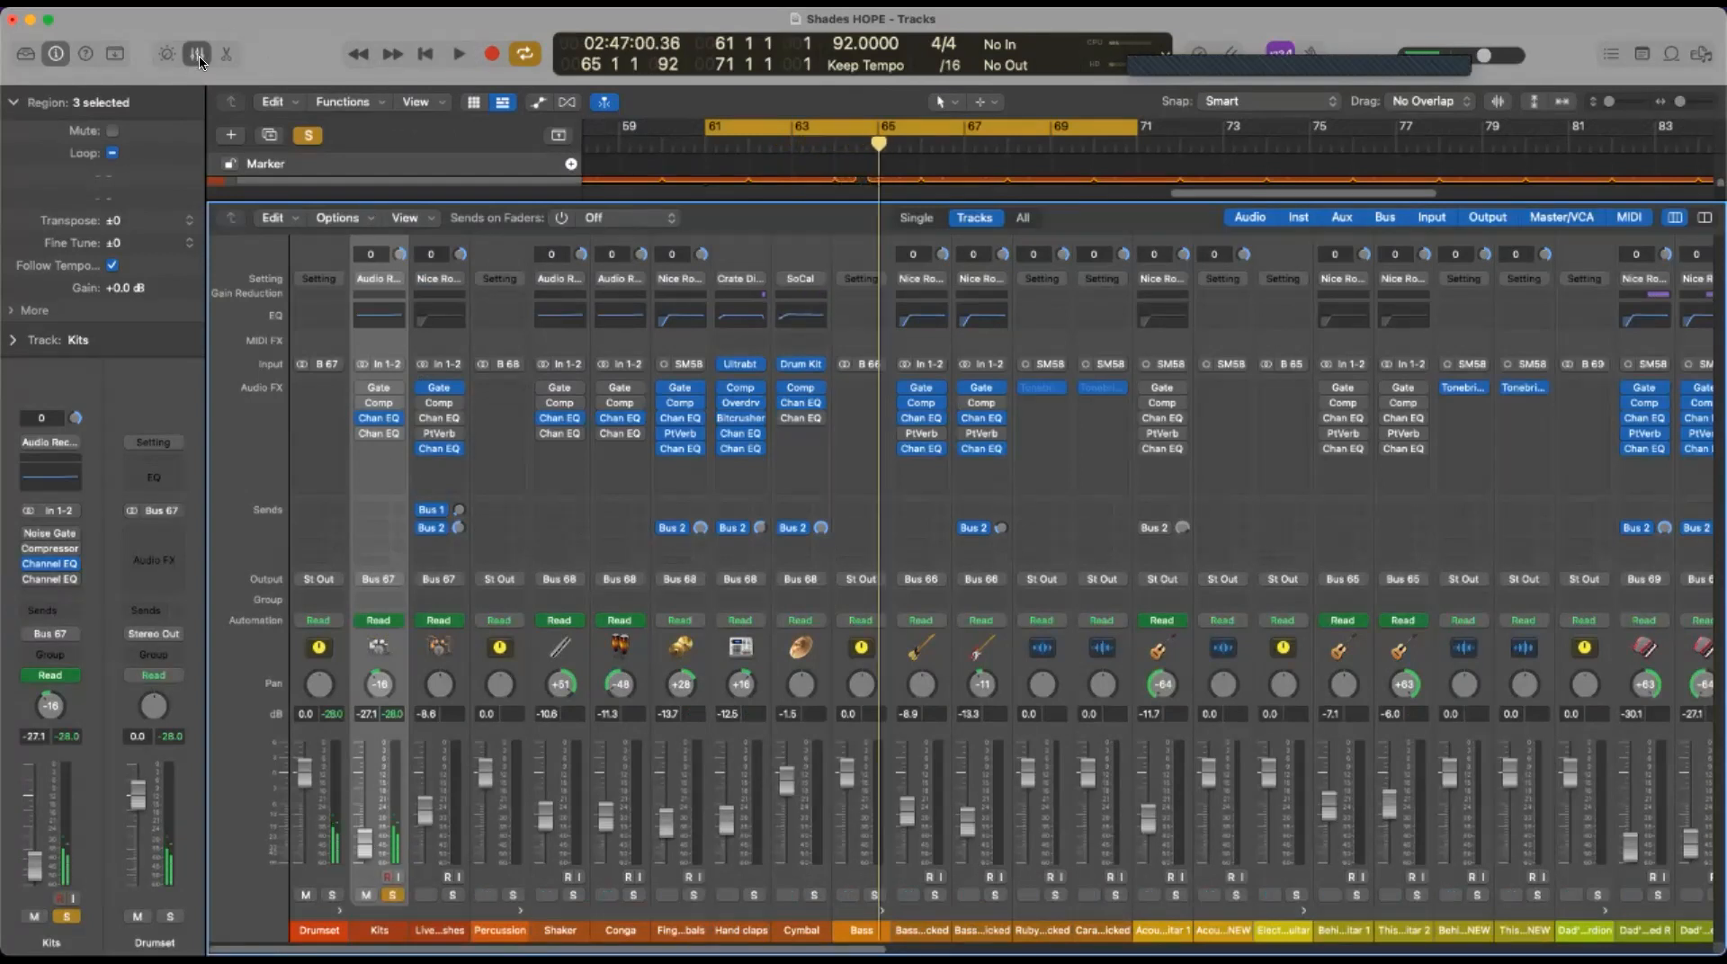
Hide the mixer and set the volume of the Kits track to -27.0 dB in its track header
click(199, 56)
scroll(459, 376, up, 5)
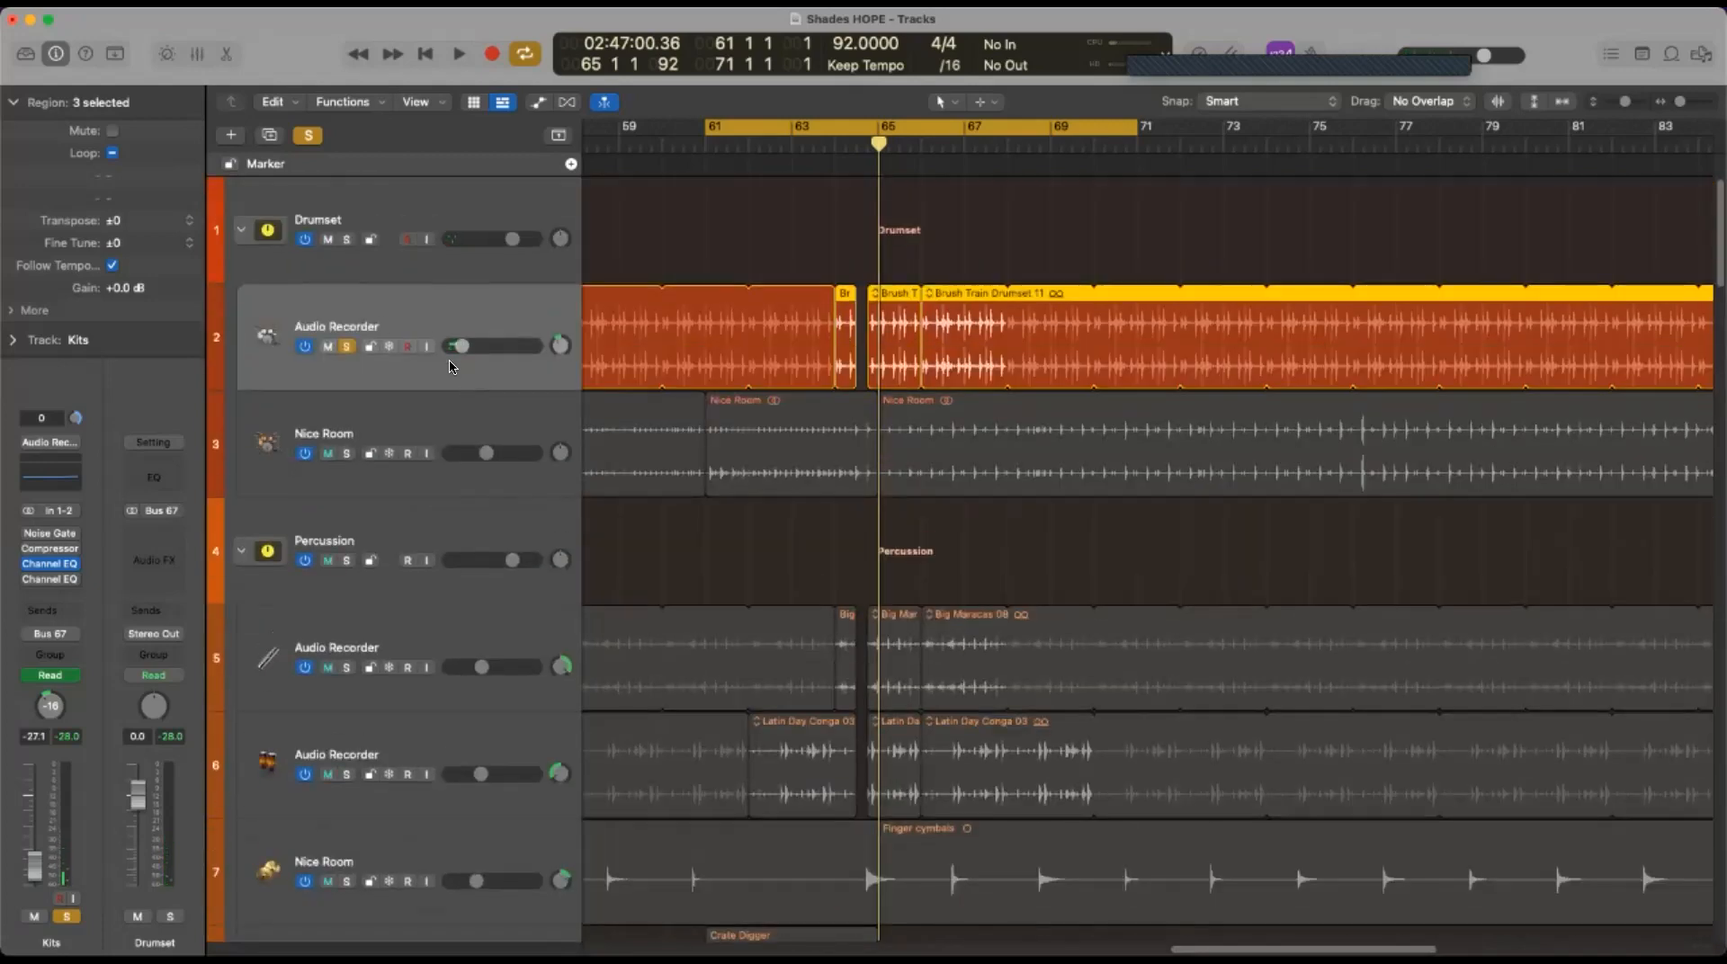
drag(461, 347, 462, 346)
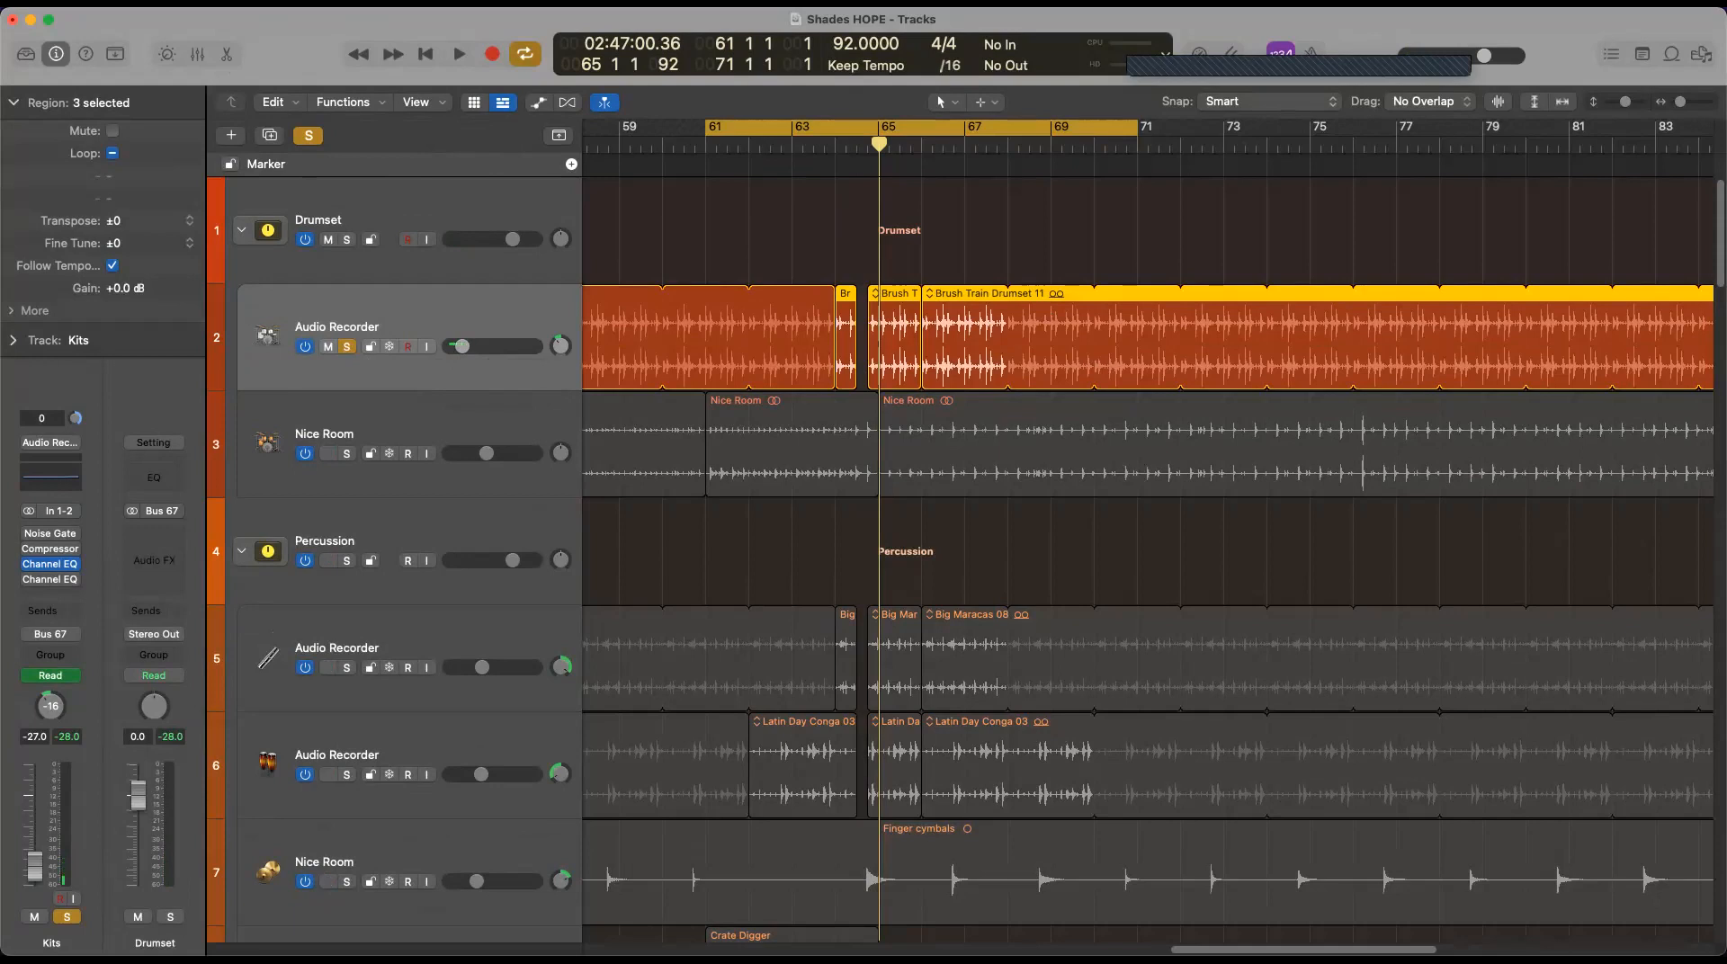
Turn on Pre-Fader Metering in the mixer and play the cycle range to capture the pre-fader peak levels
click(197, 54)
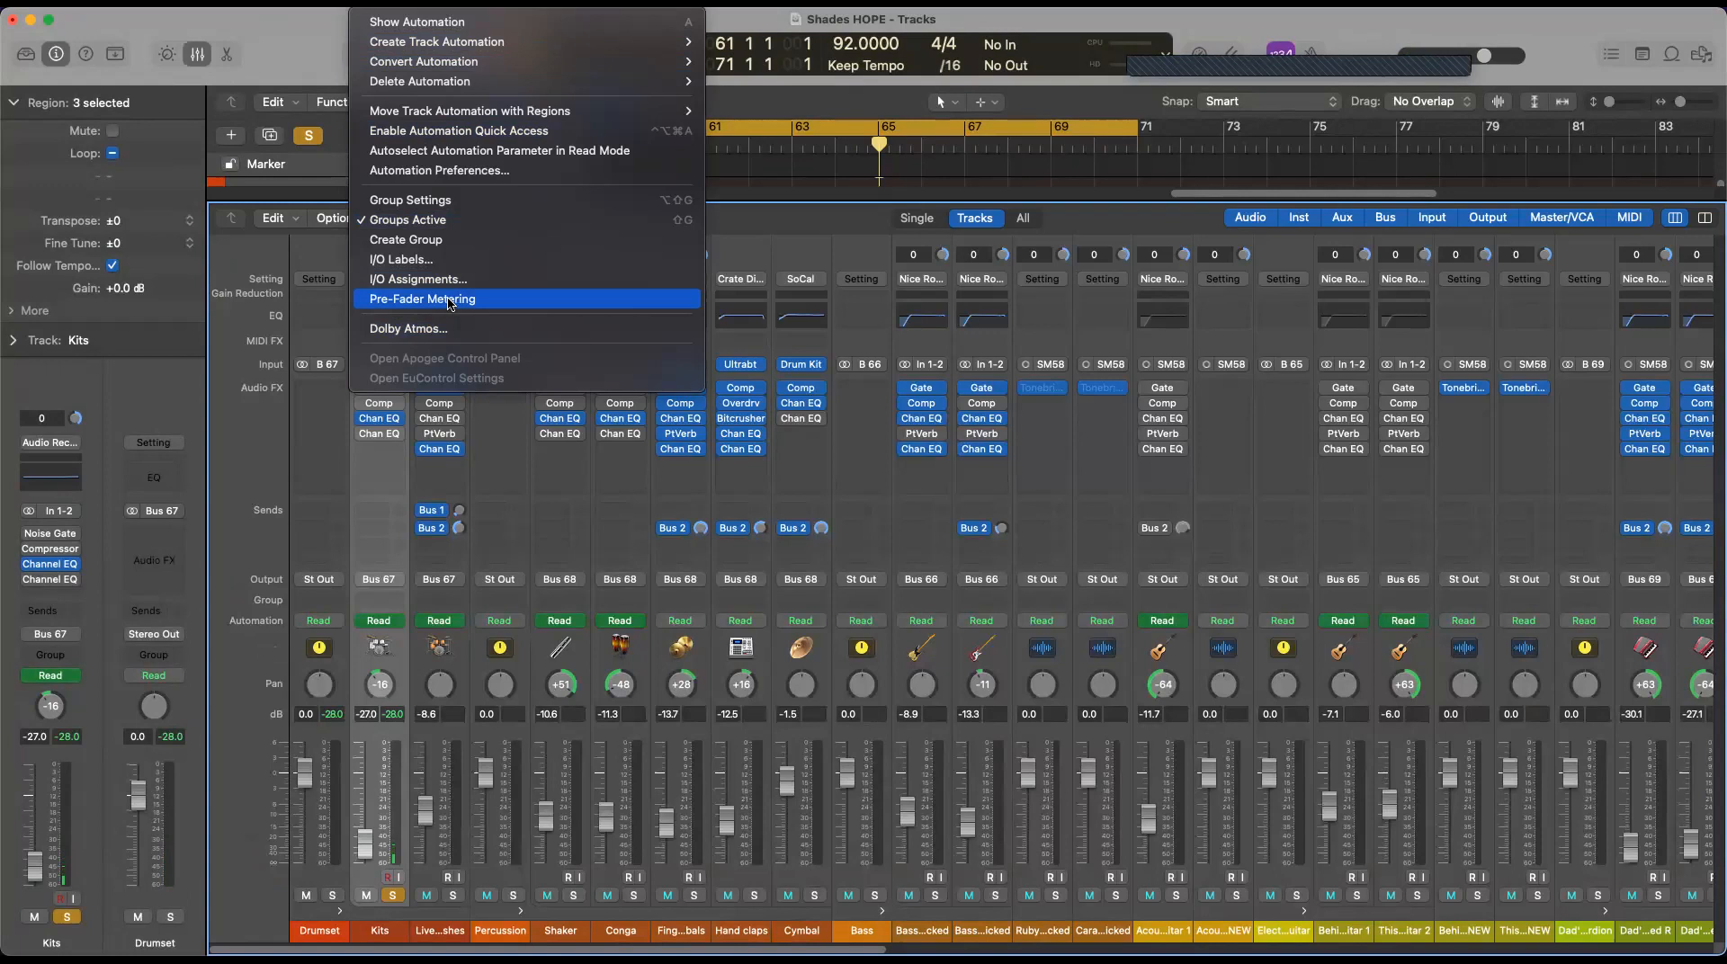
click(449, 300)
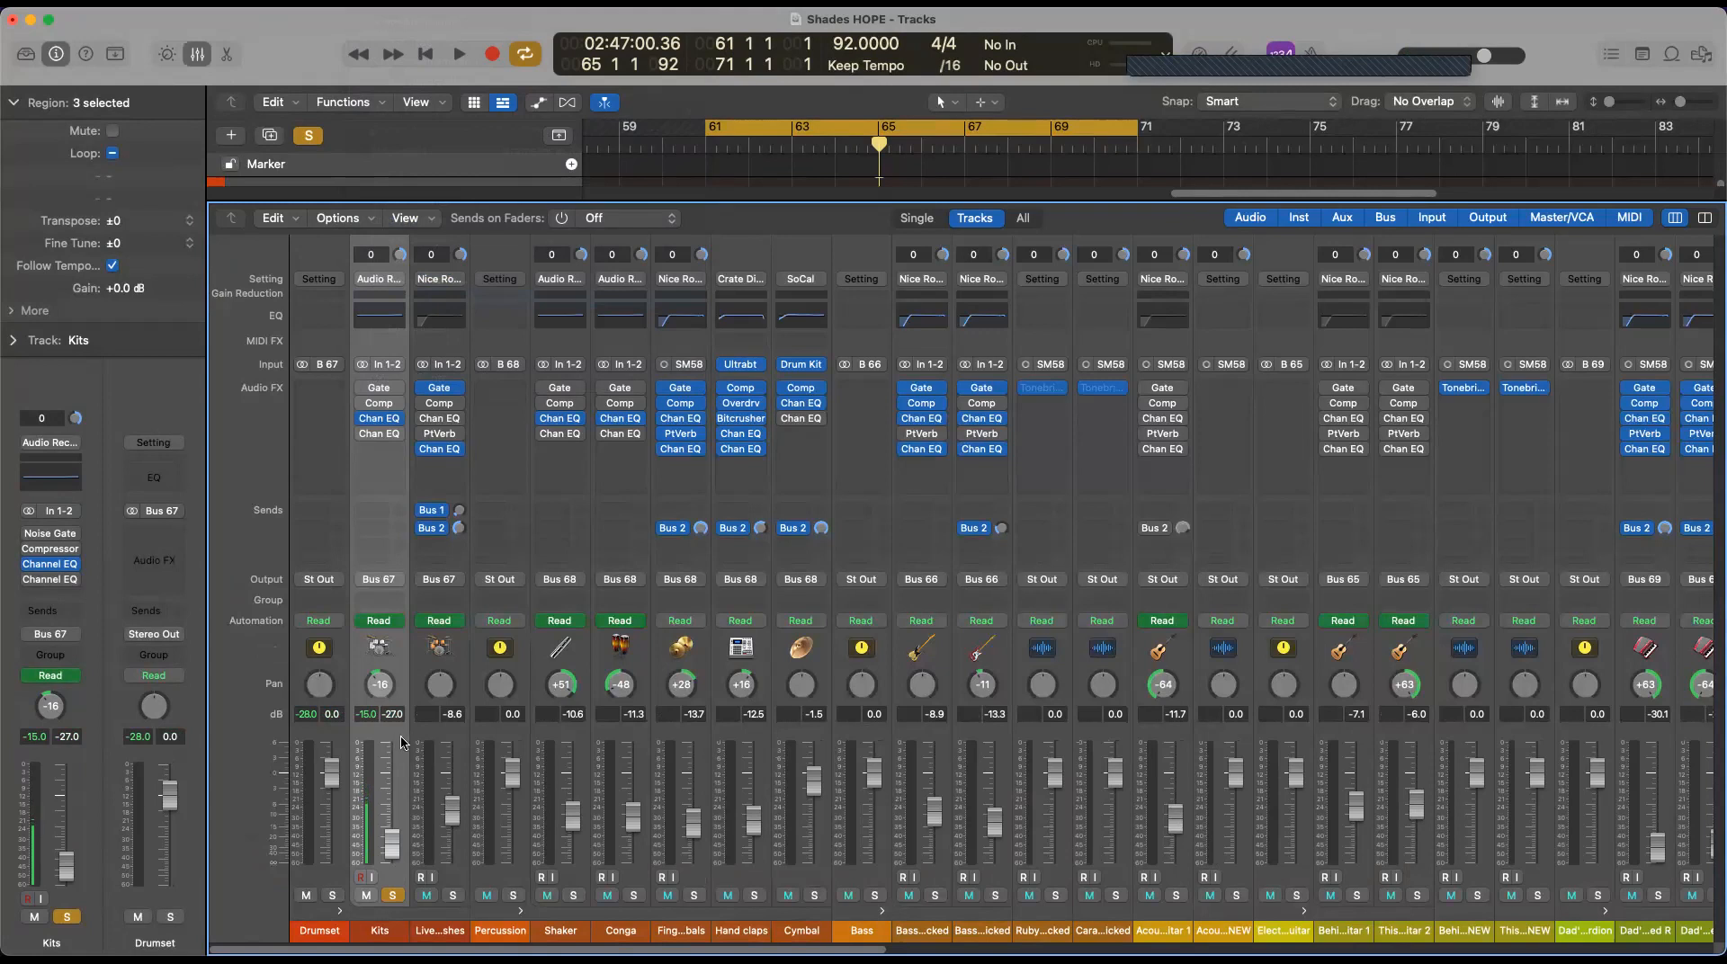
key(space)
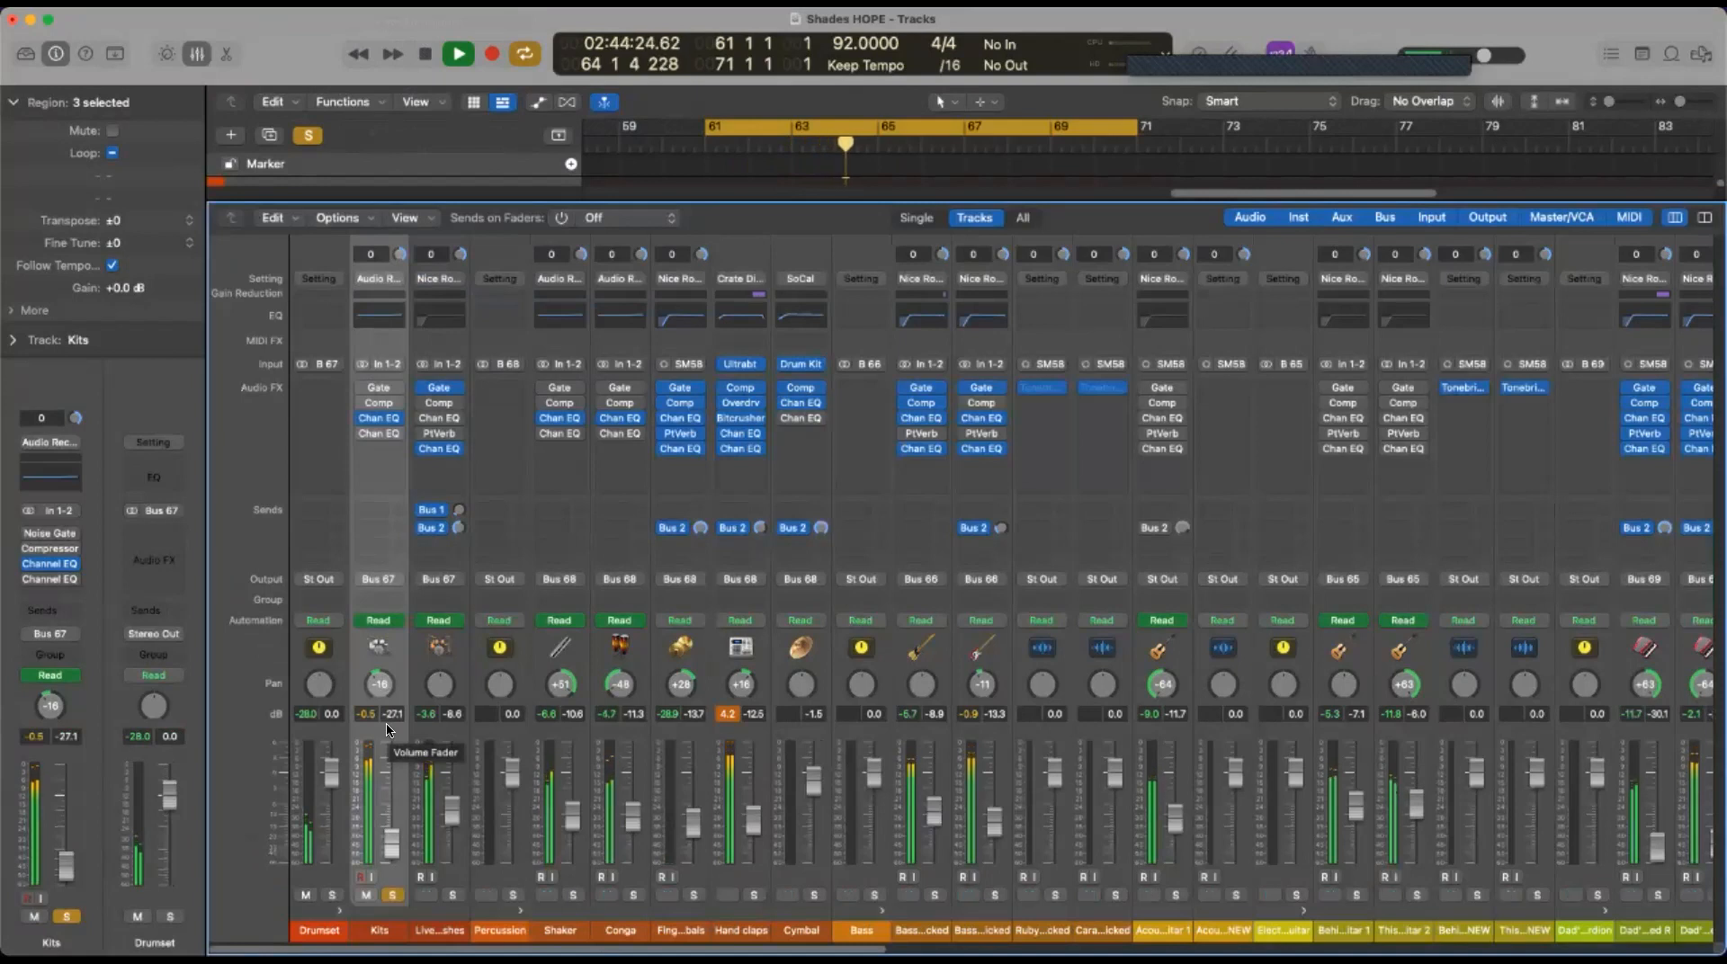
key(space)
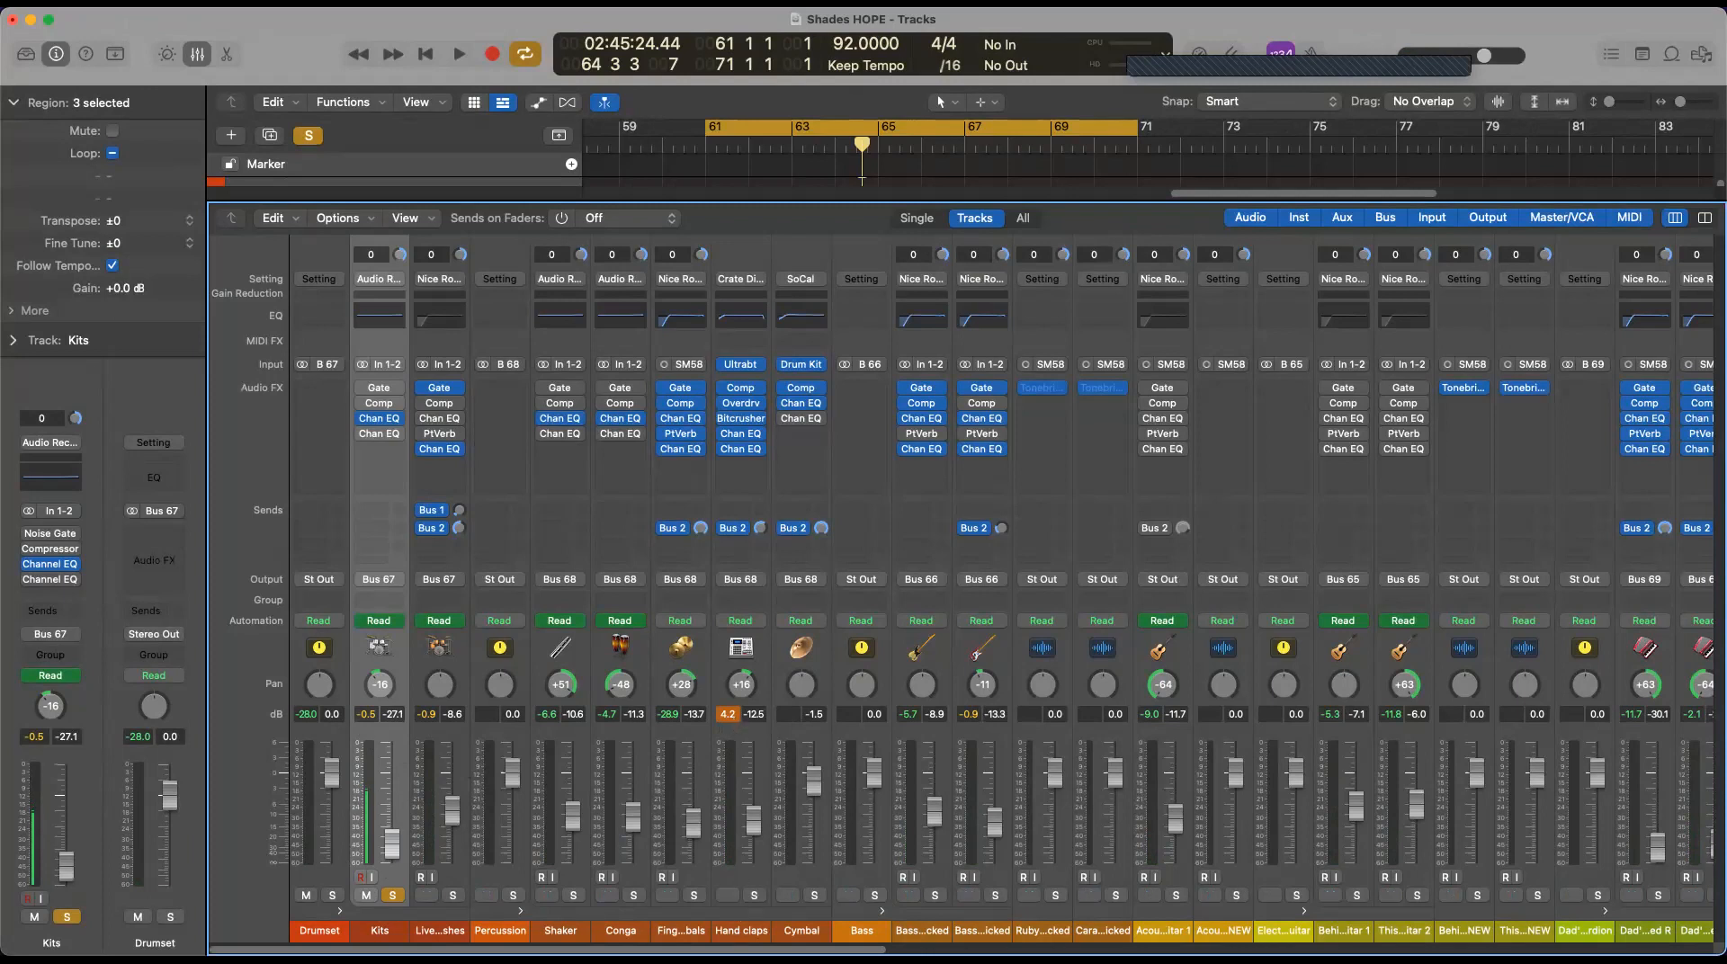
Examine the pre-fader peak levels of all channel strips from Drumset to Master and back
scroll(961, 594, right, 10)
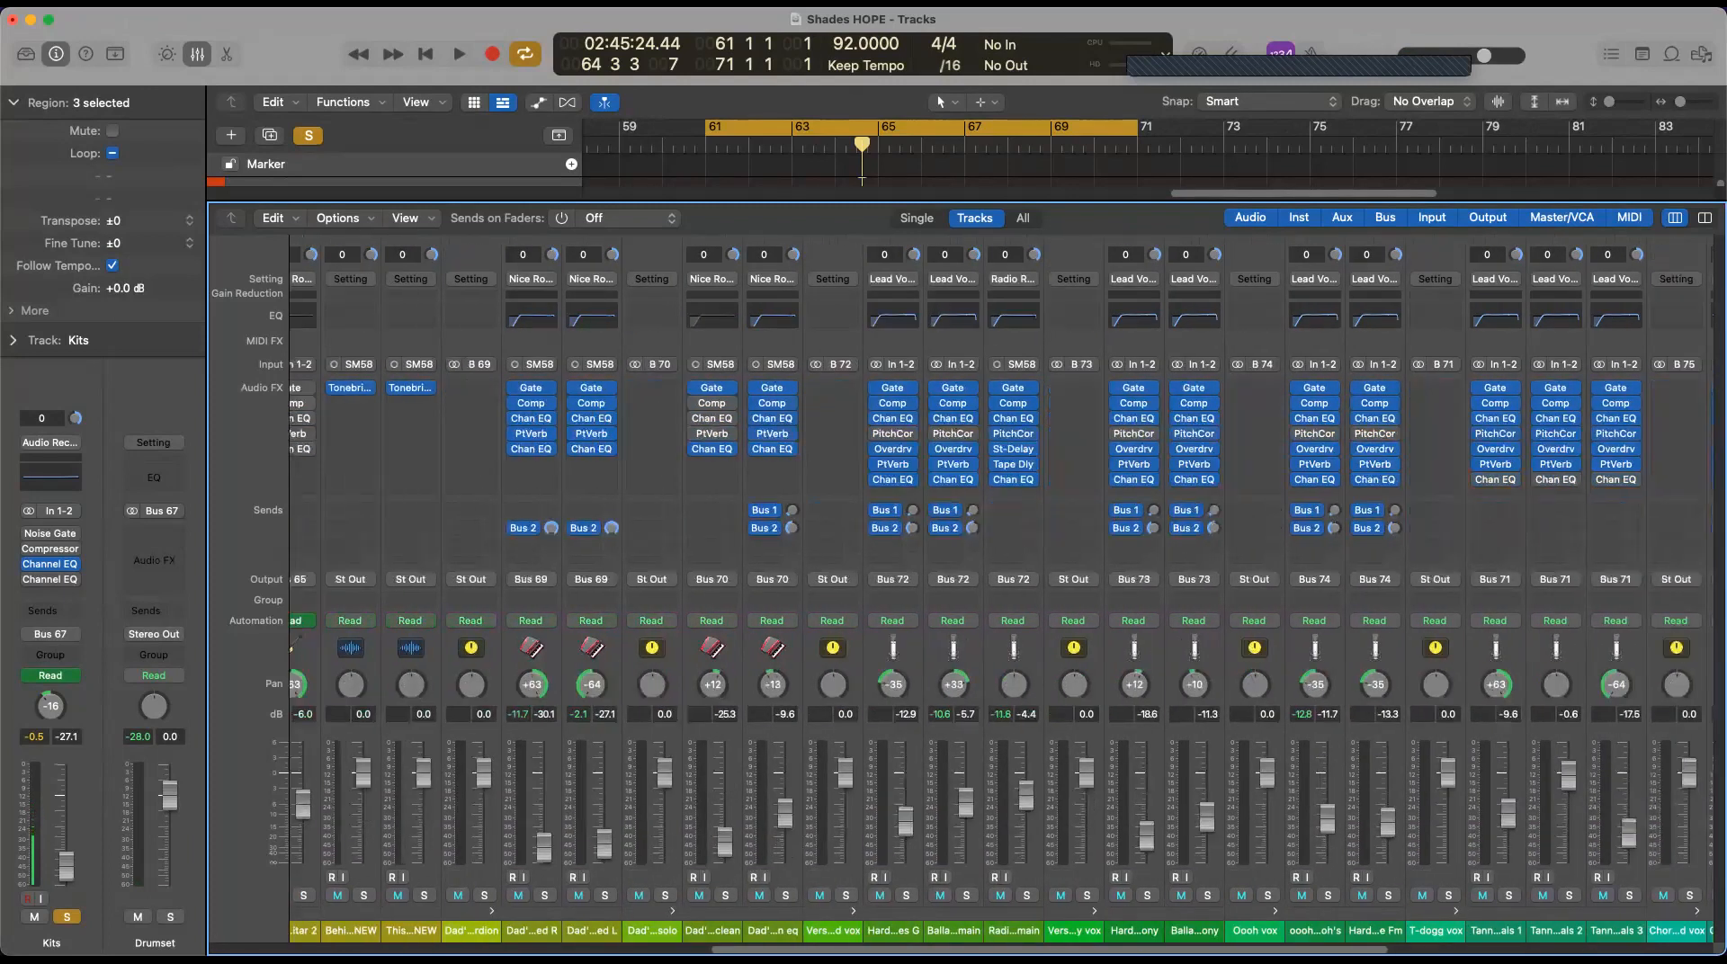
scroll(1002, 593, right, 10)
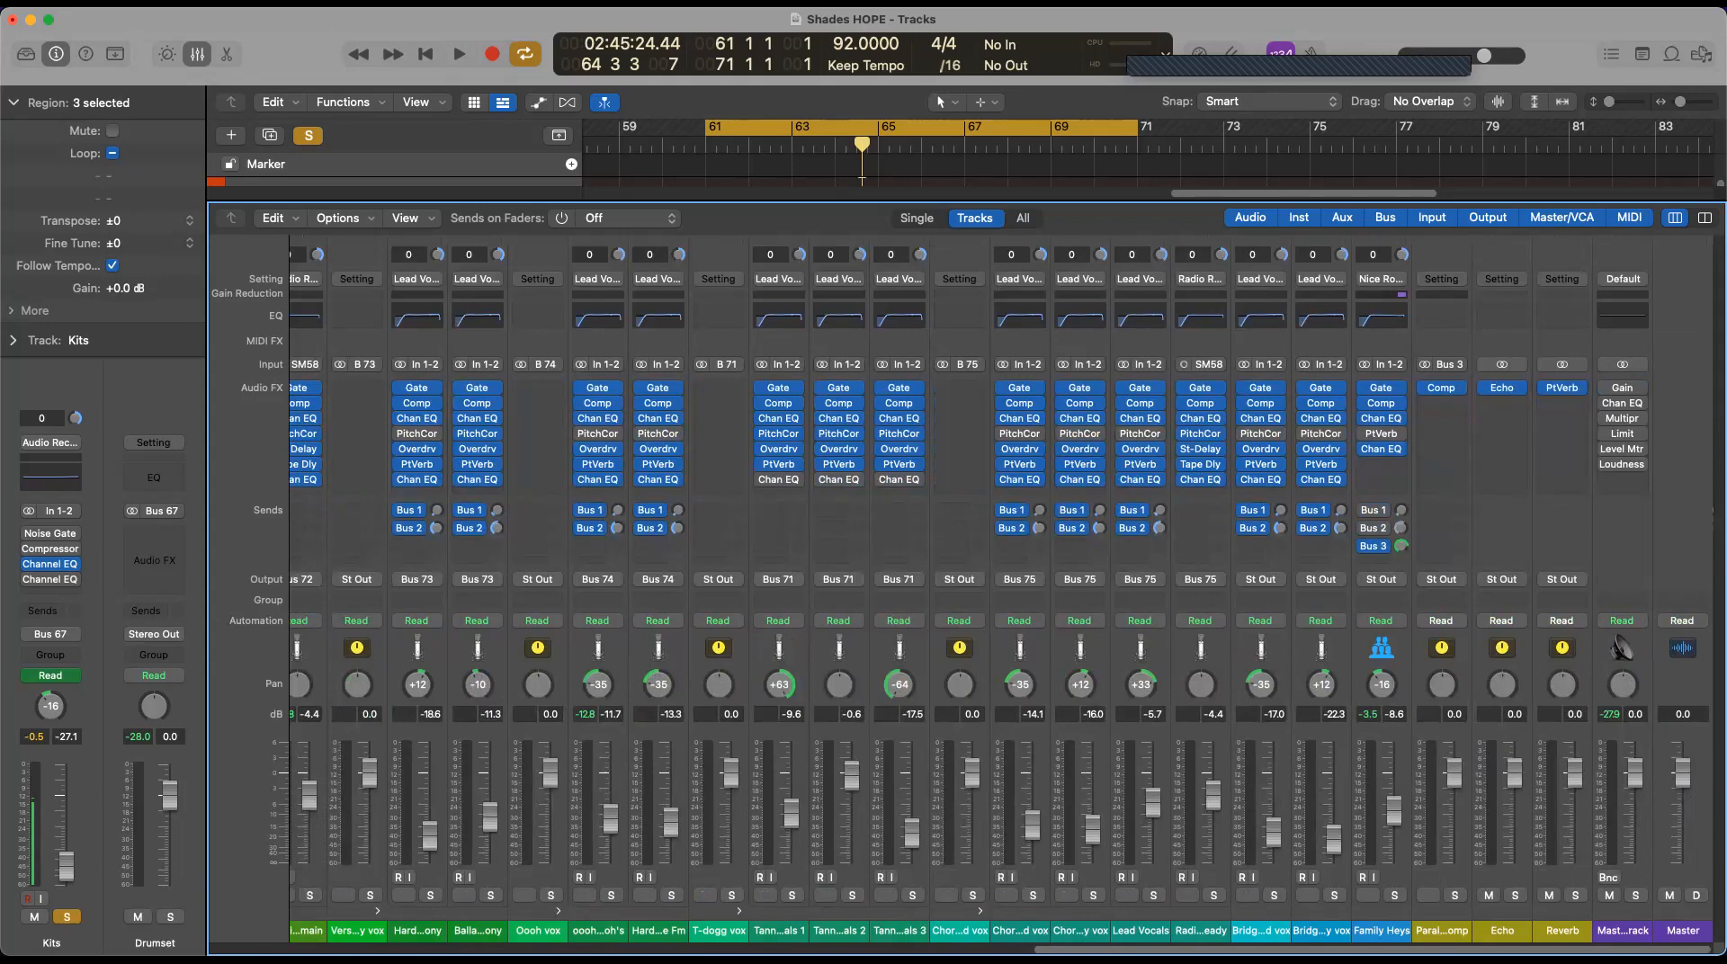
scroll(906, 754, left, 20)
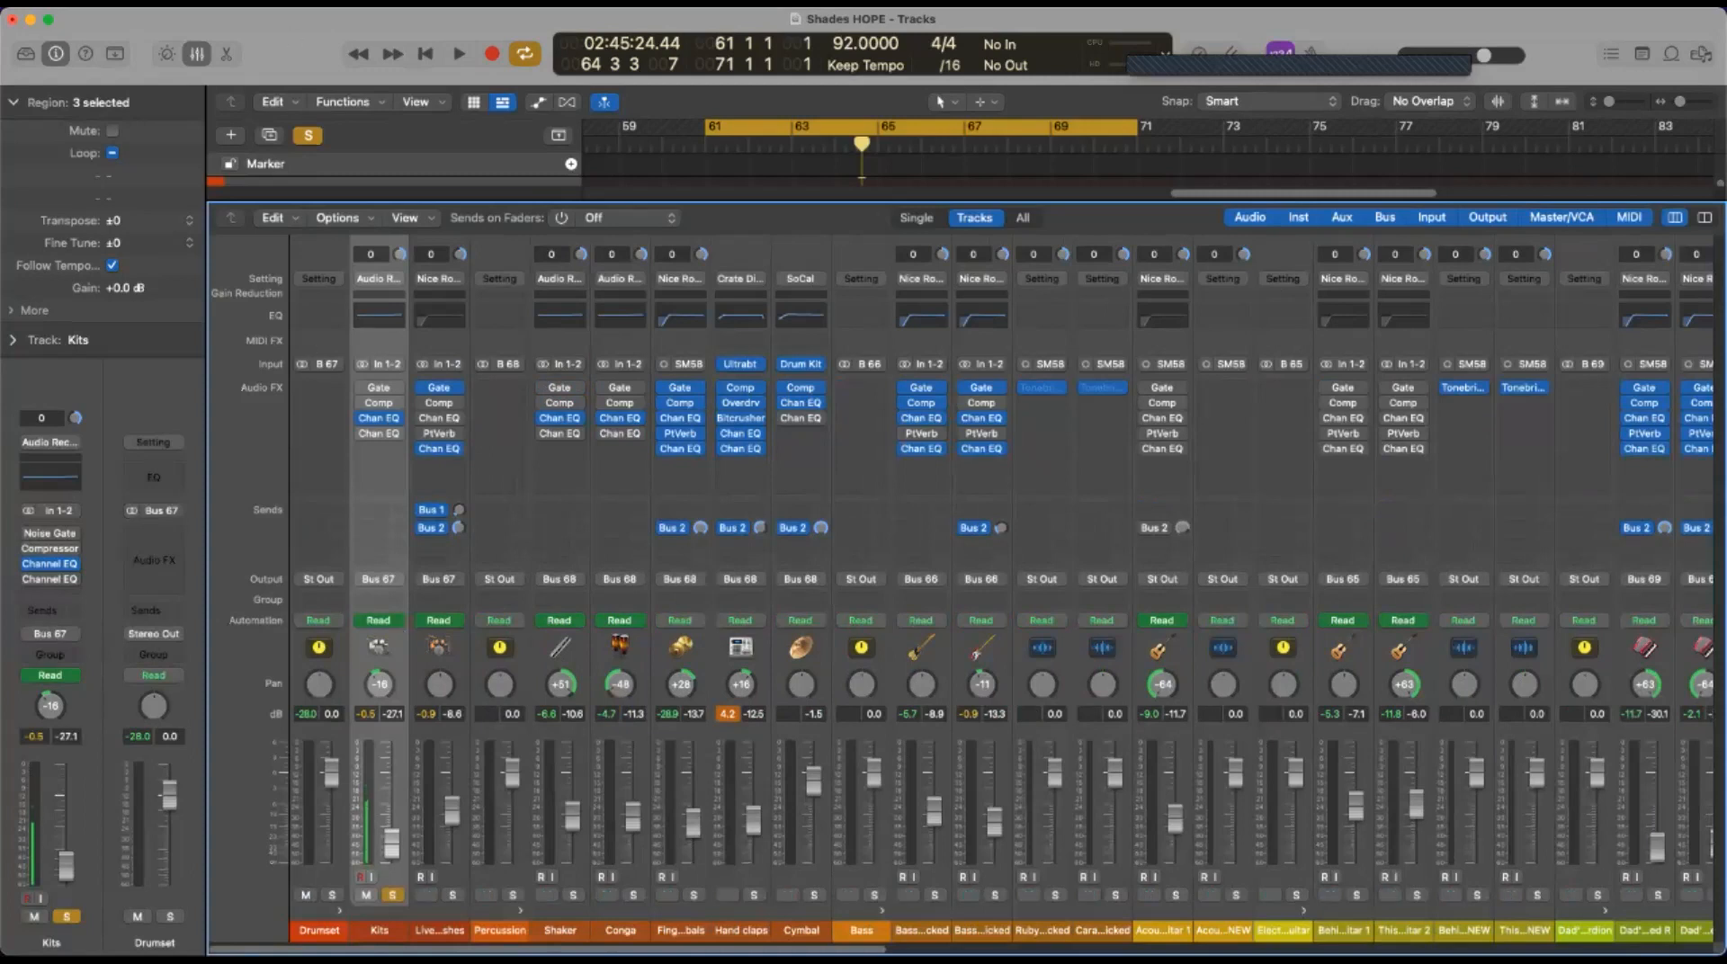
Bypass the active Channel EQ on the Kits channel, hide the mixer and turn off the cycle range
click(363, 419)
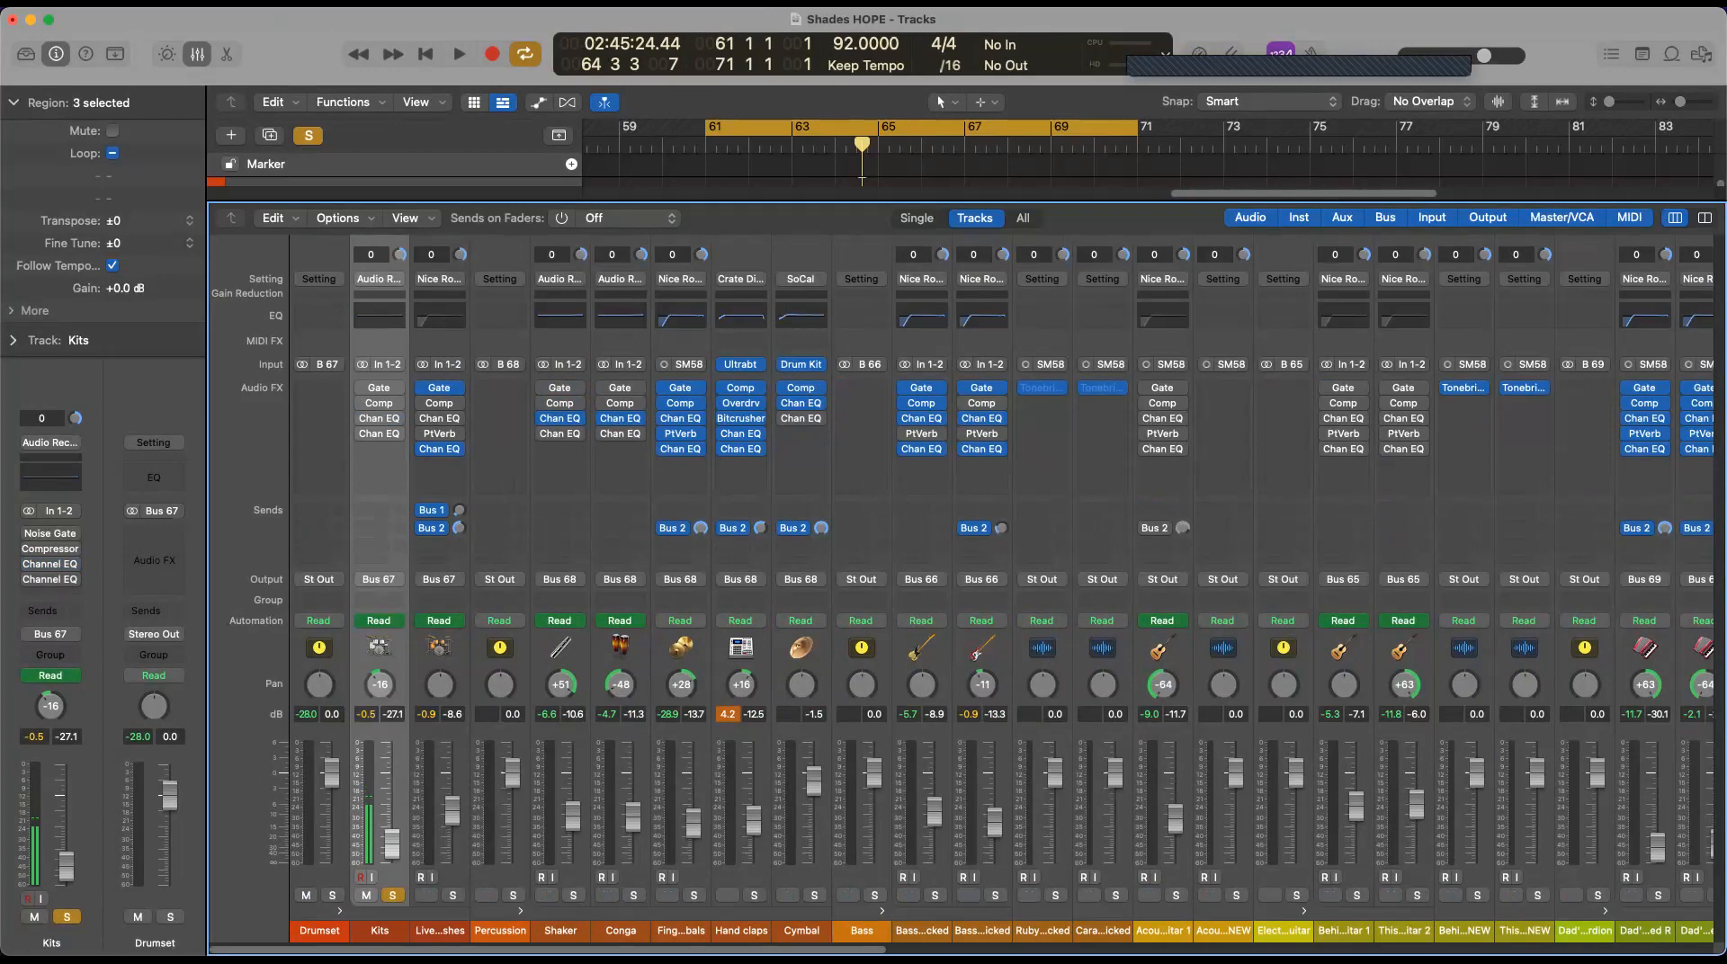
click(197, 54)
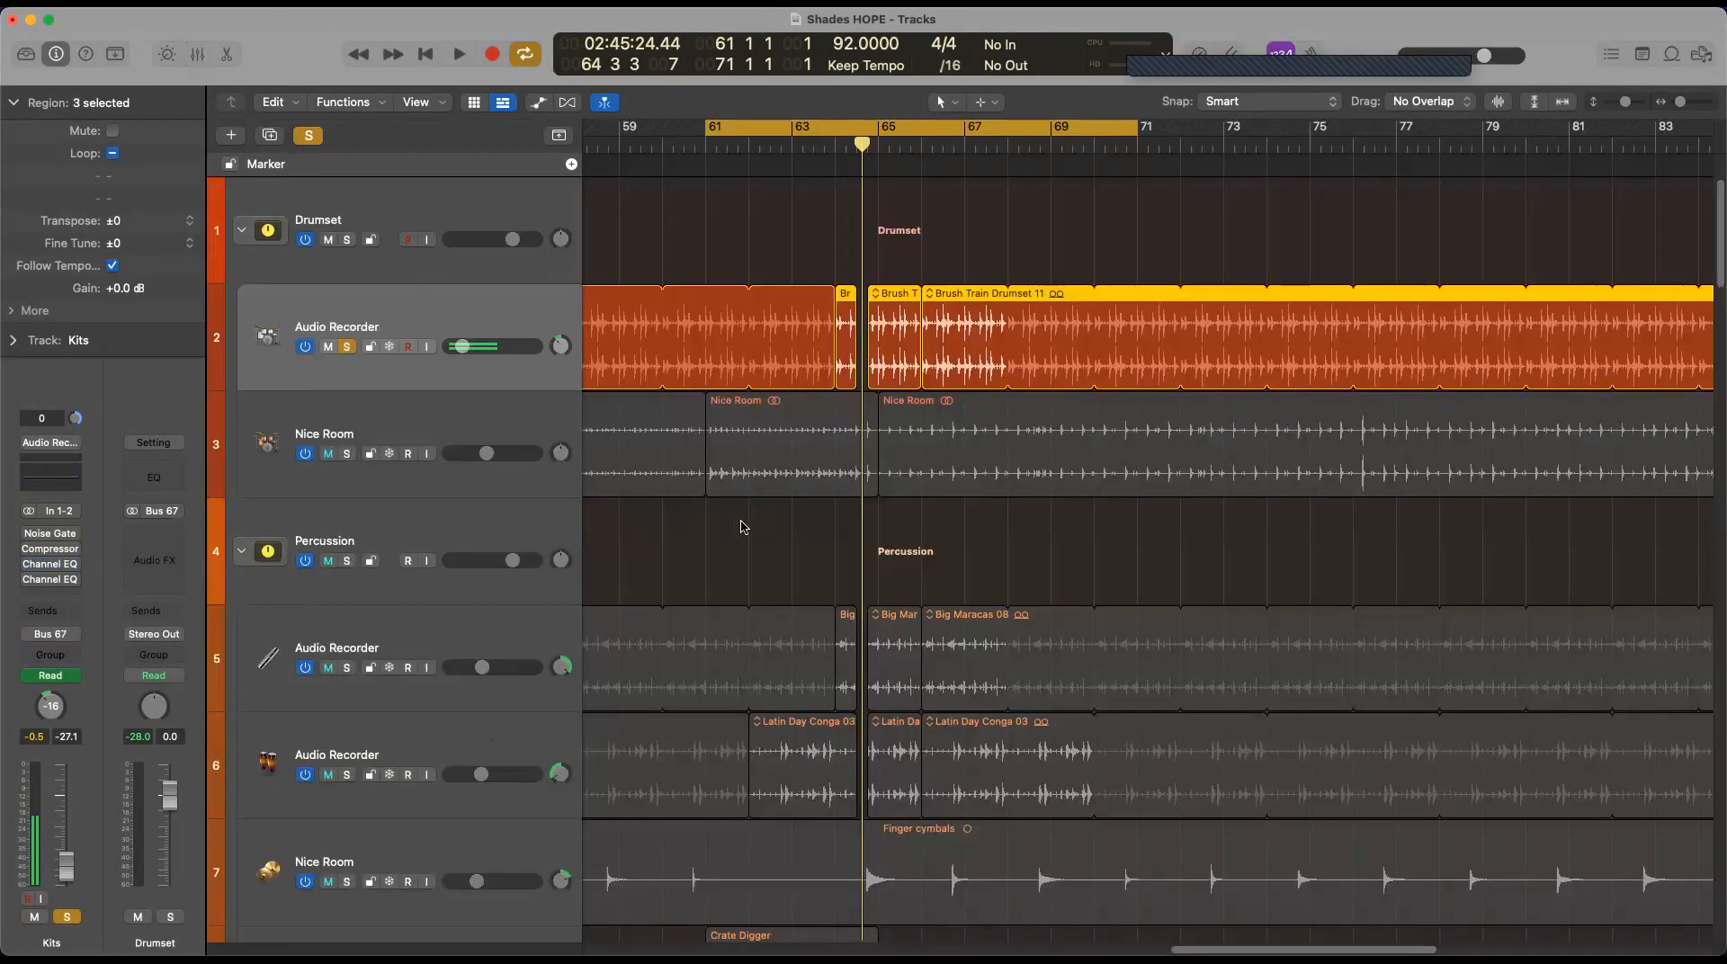
click(773, 129)
Select the Kits track with all its regions and increase the track height to enlarge the waveforms
click(520, 197)
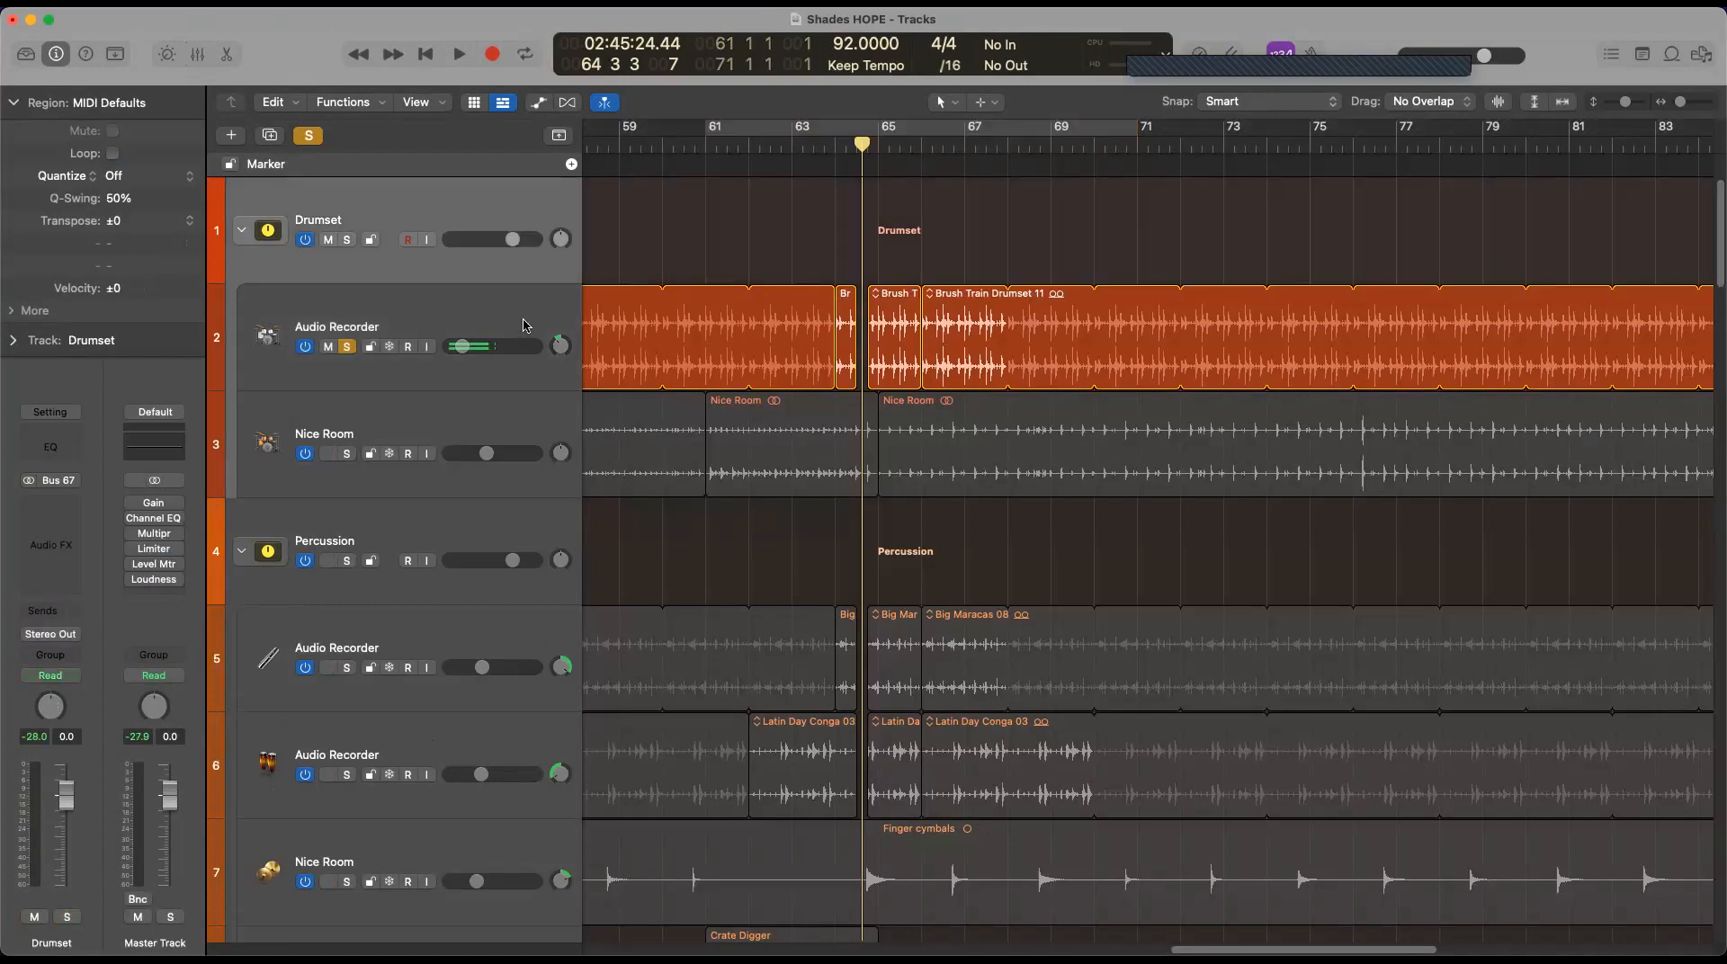
click(527, 325)
mouse_move(1304, 950)
mouse_down()
mouse_move(772, 950)
mouse_move(480, 918)
mouse_move(721, 951)
mouse_move(1578, 950)
mouse_move(1176, 950)
mouse_move(1311, 950)
mouse_up()
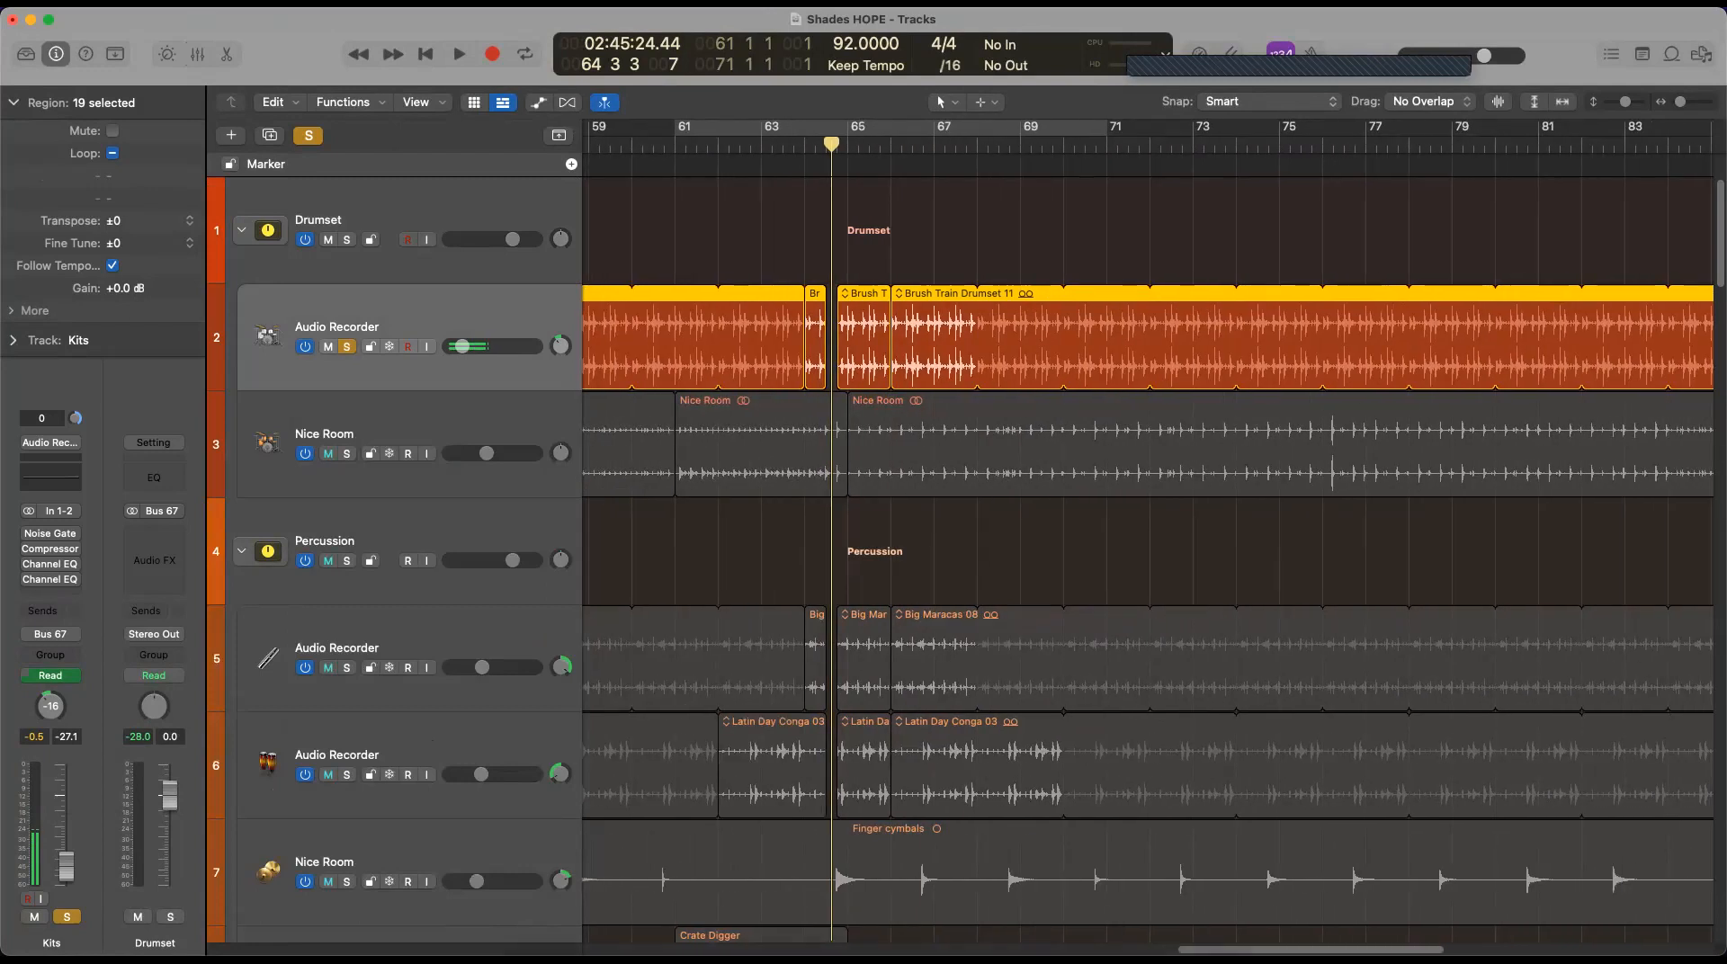
drag(1626, 101, 1633, 107)
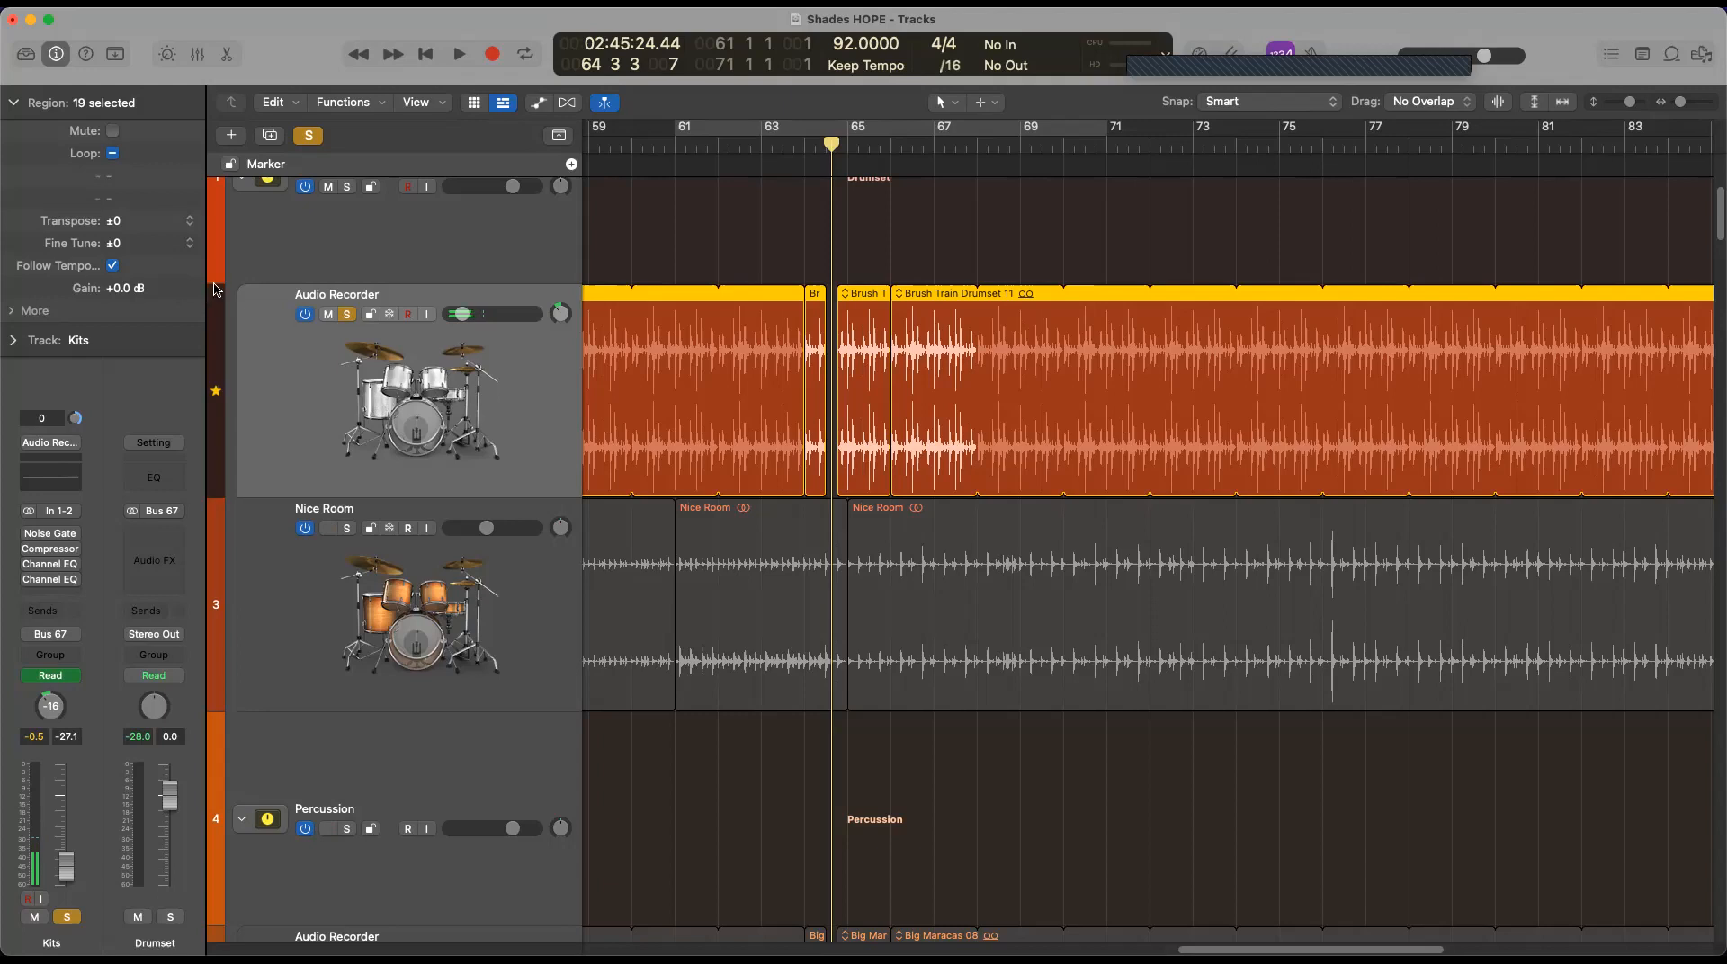
Lower the gain of all selected Kits regions to -10.0 dB, playing from bar 61 to check the peak level
click(57, 55)
click(57, 55)
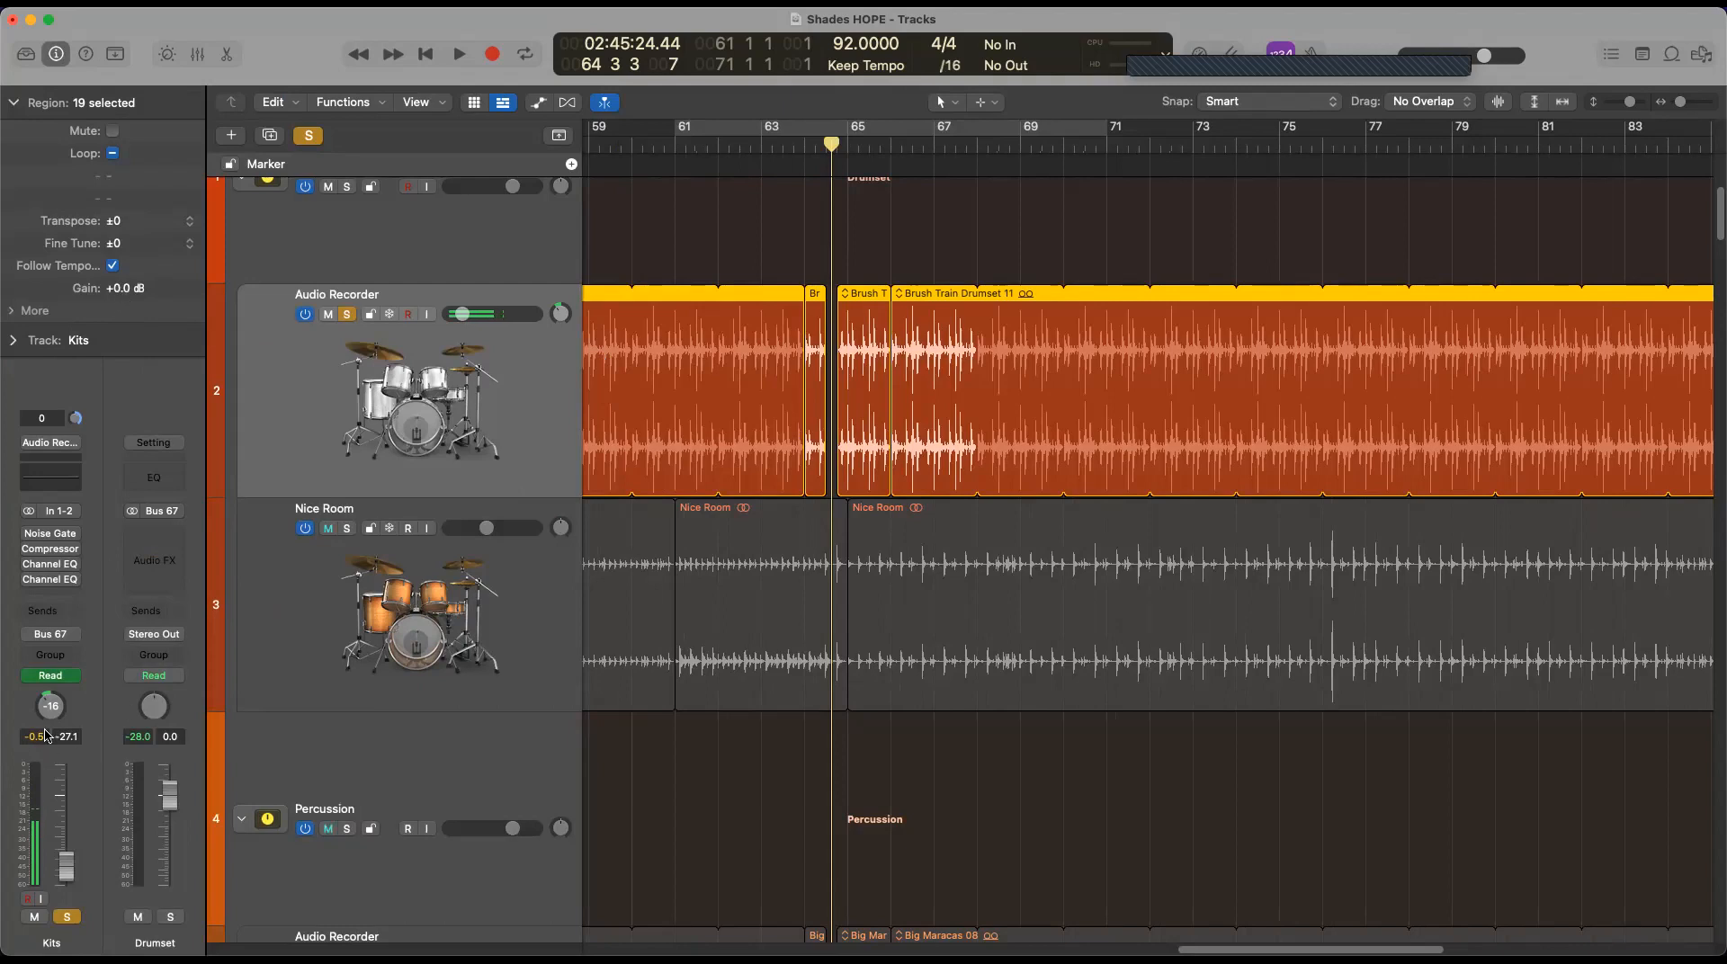
drag(127, 290, 133, 329)
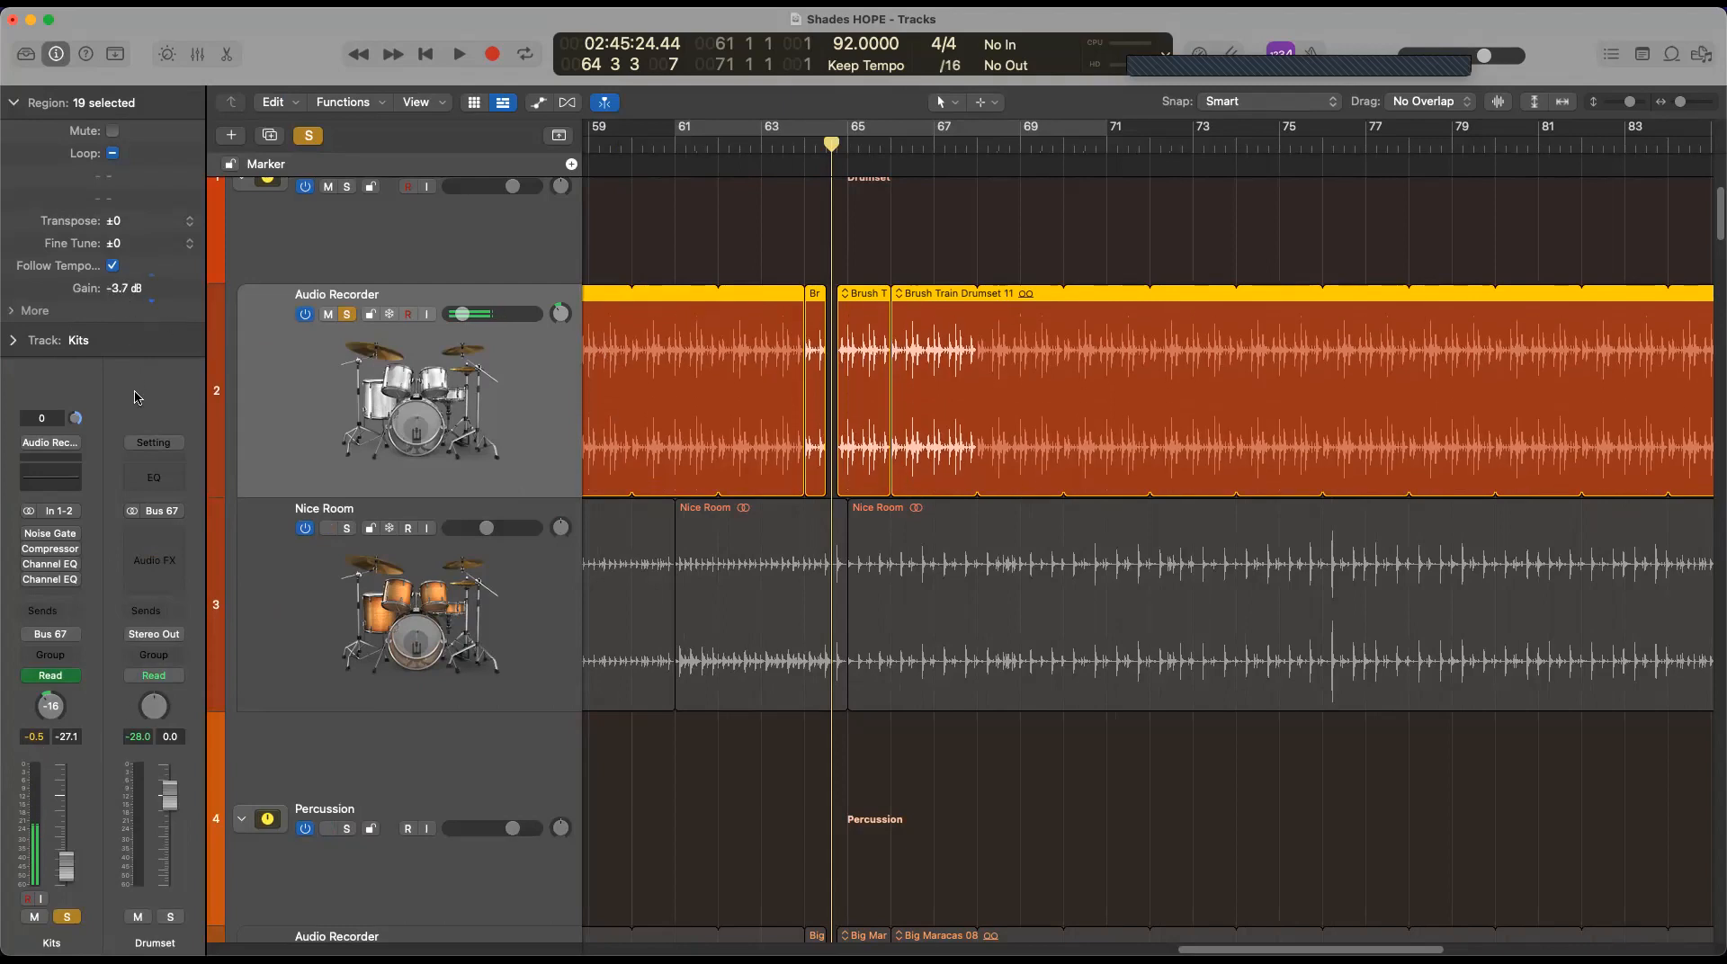
drag(135, 446, 134, 546)
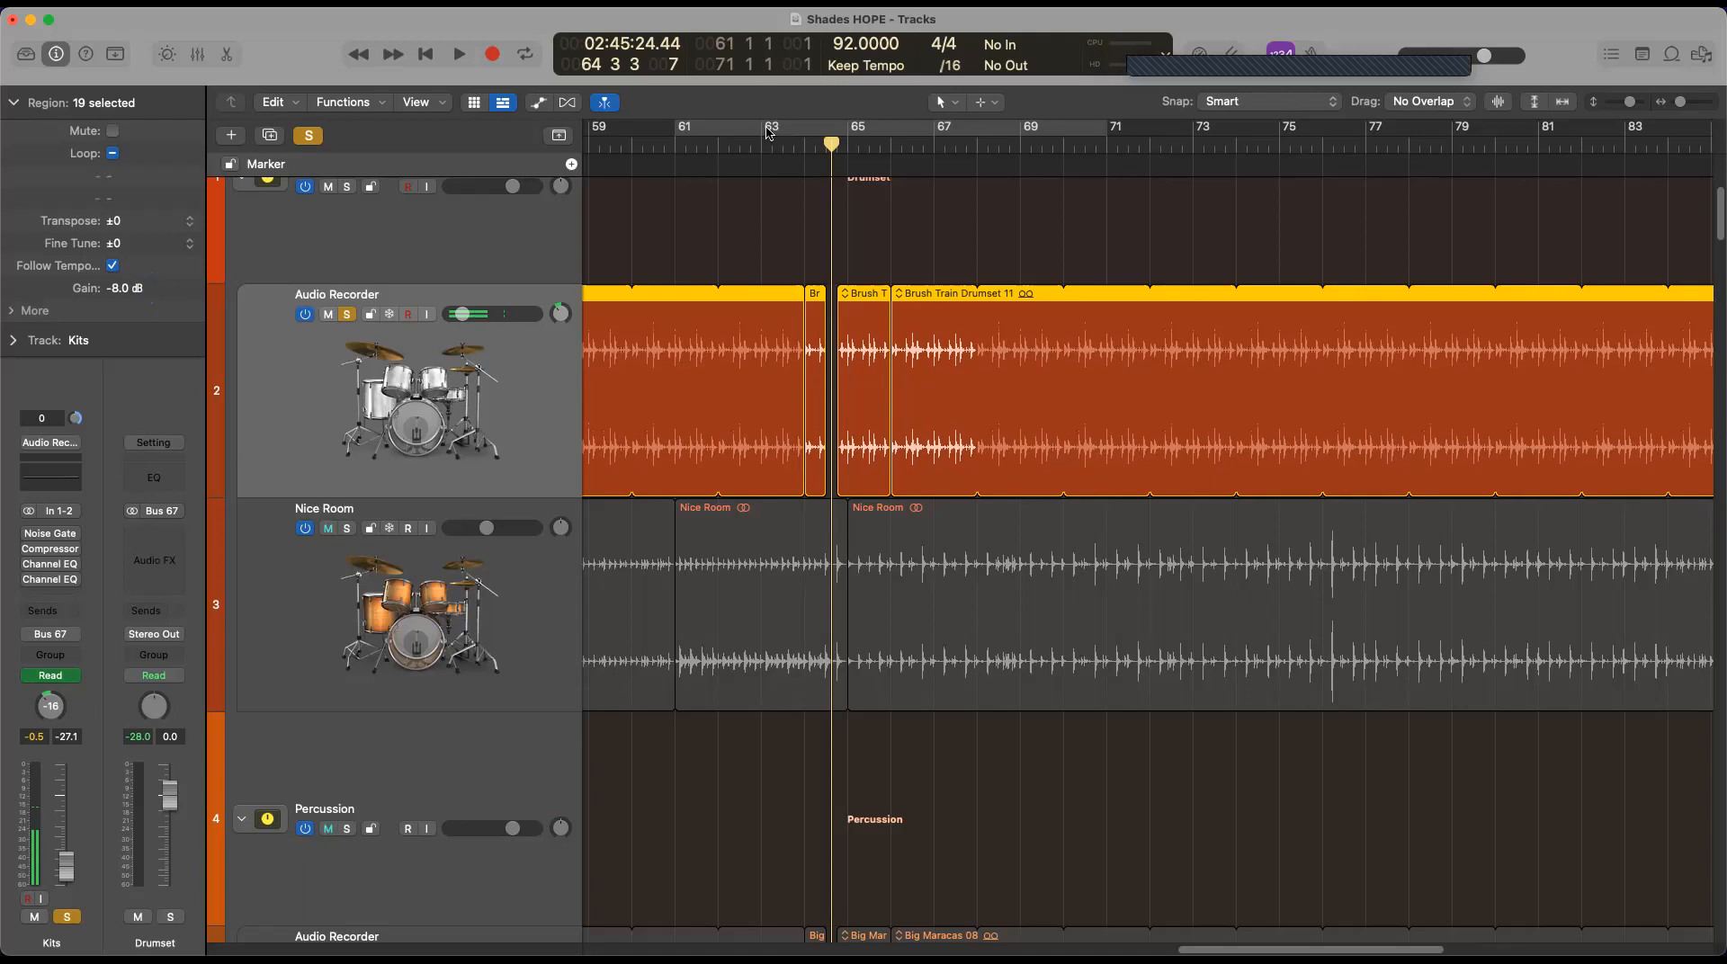
click(670, 145)
key(space)
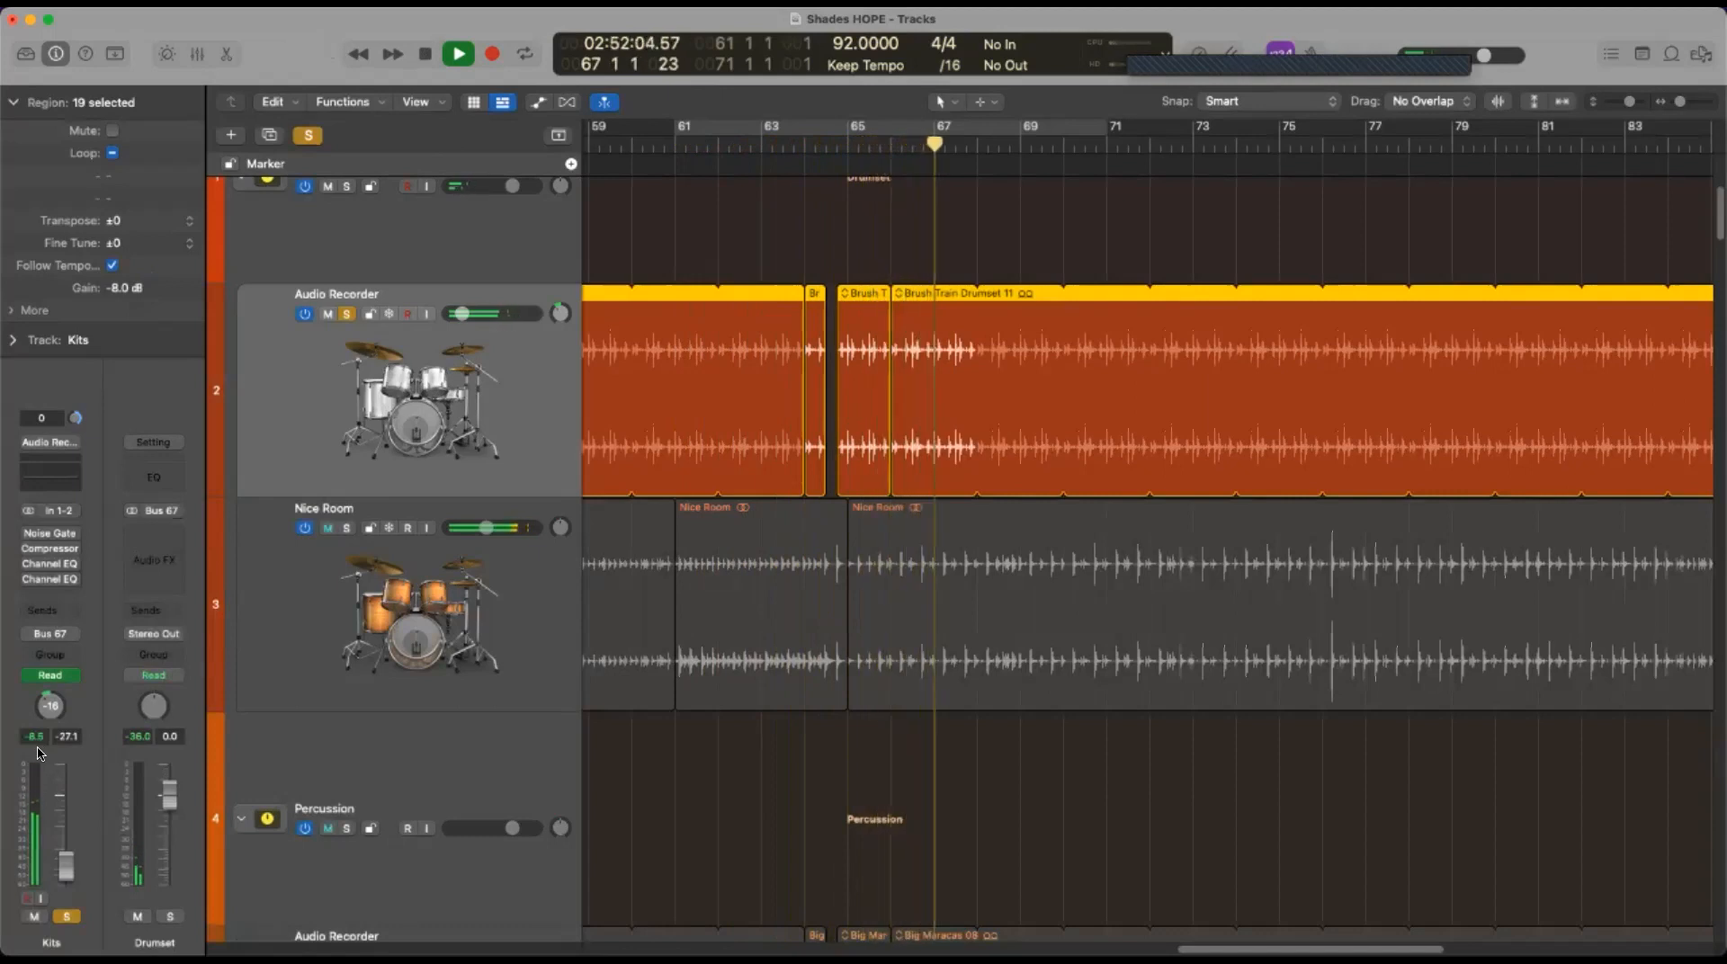
key(space)
drag(124, 293, 126, 361)
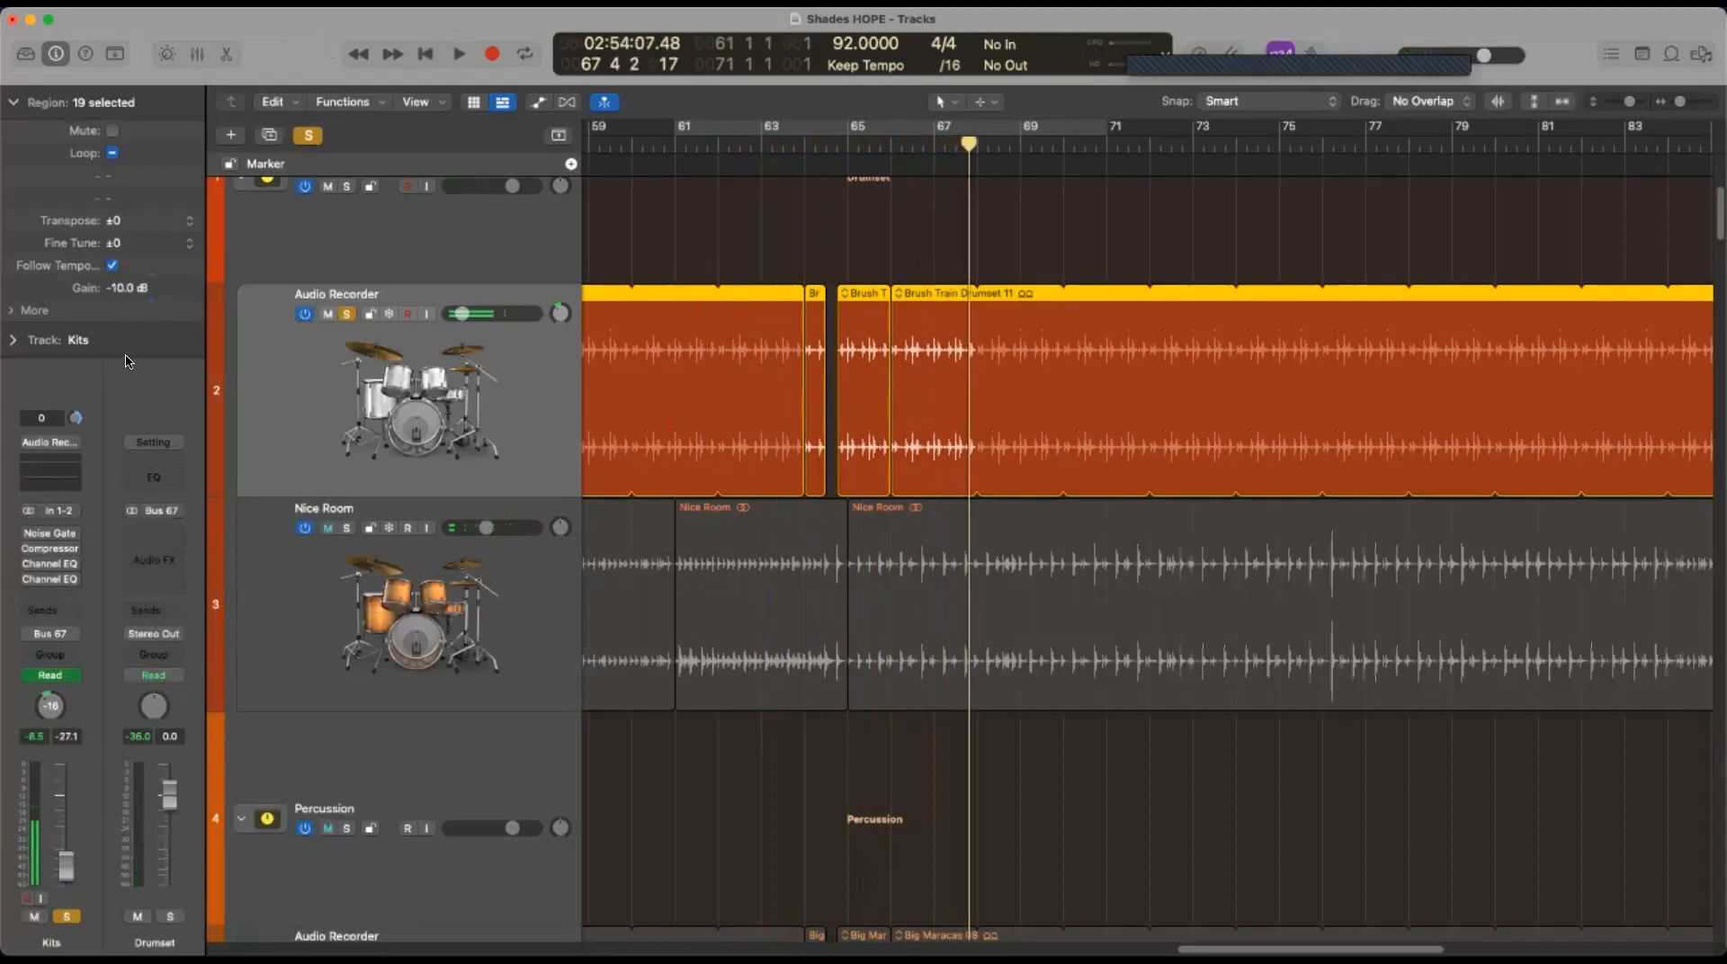
click(685, 143)
key(space)
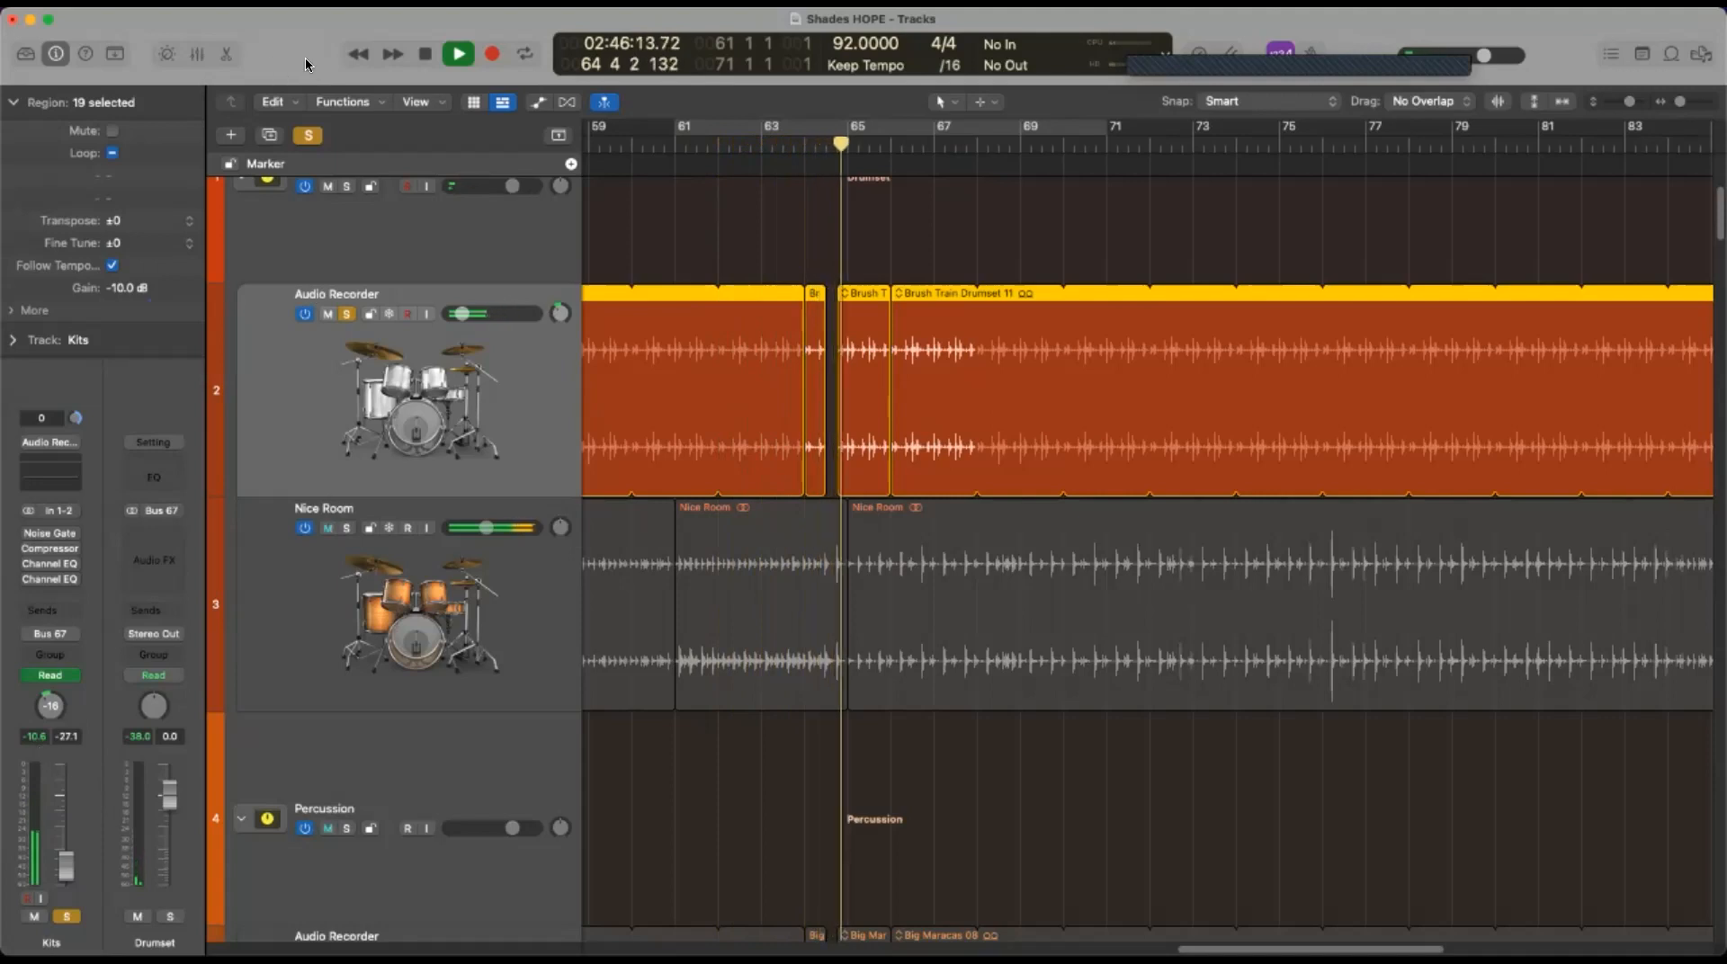
key(space)
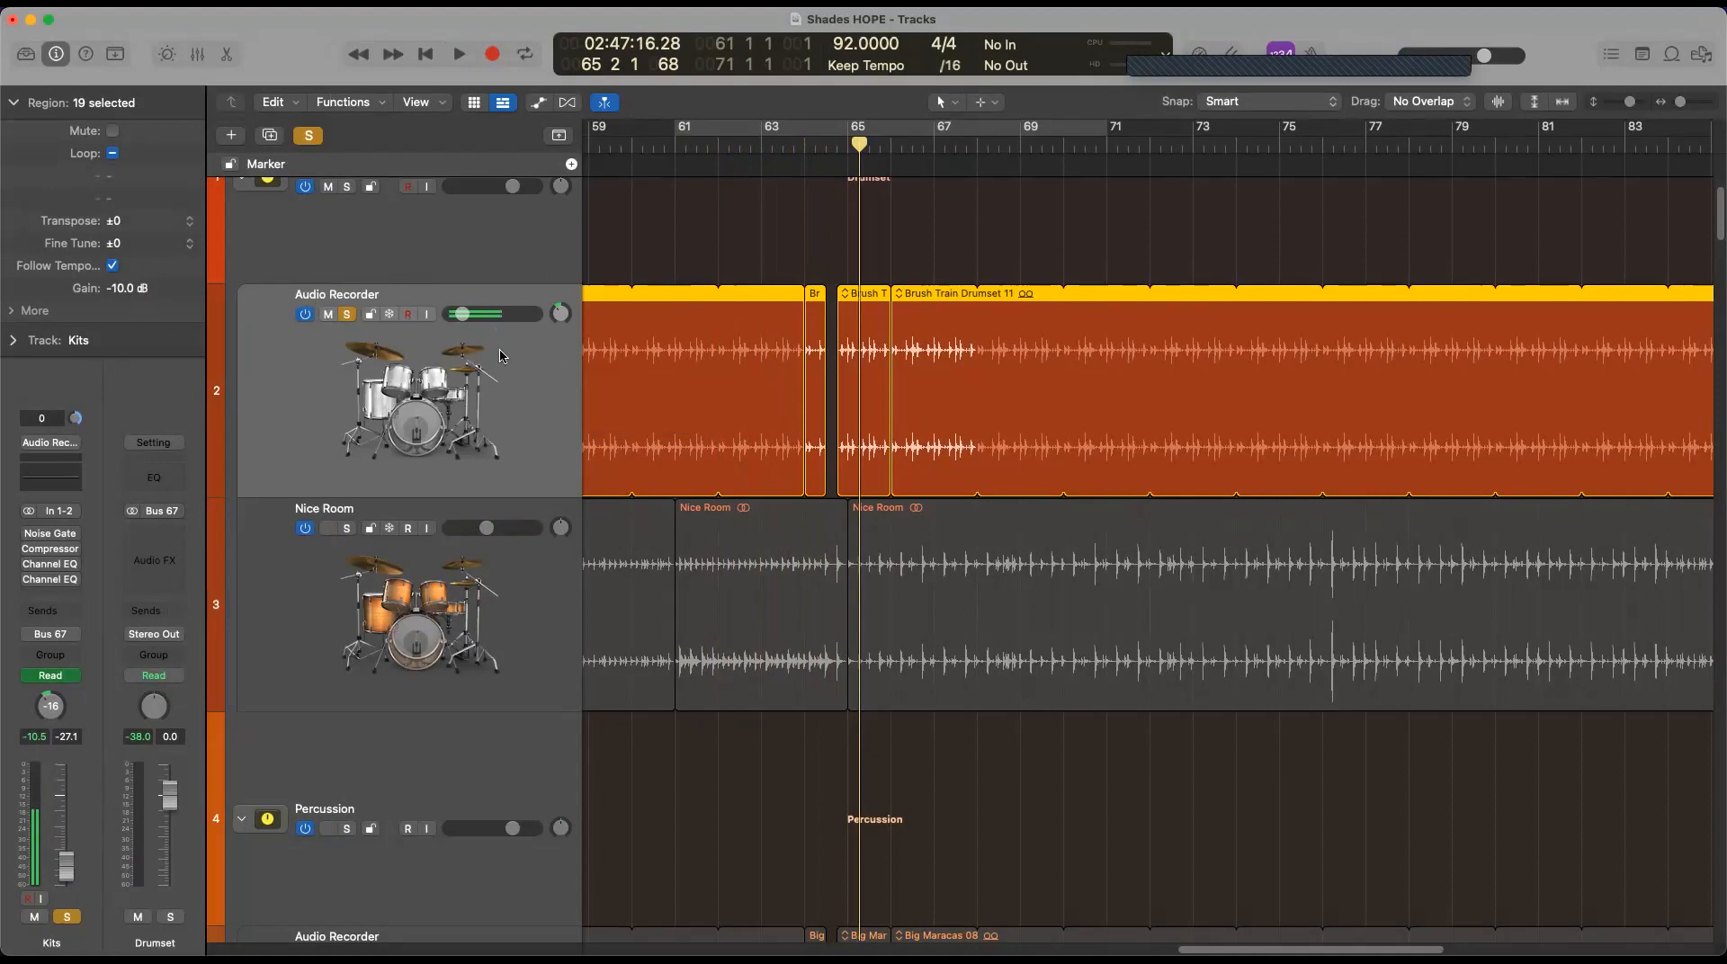
Reduce the track height, select the Live drums w/brushes track and solo it instead of the Kits track
scroll(530, 427, up, 3)
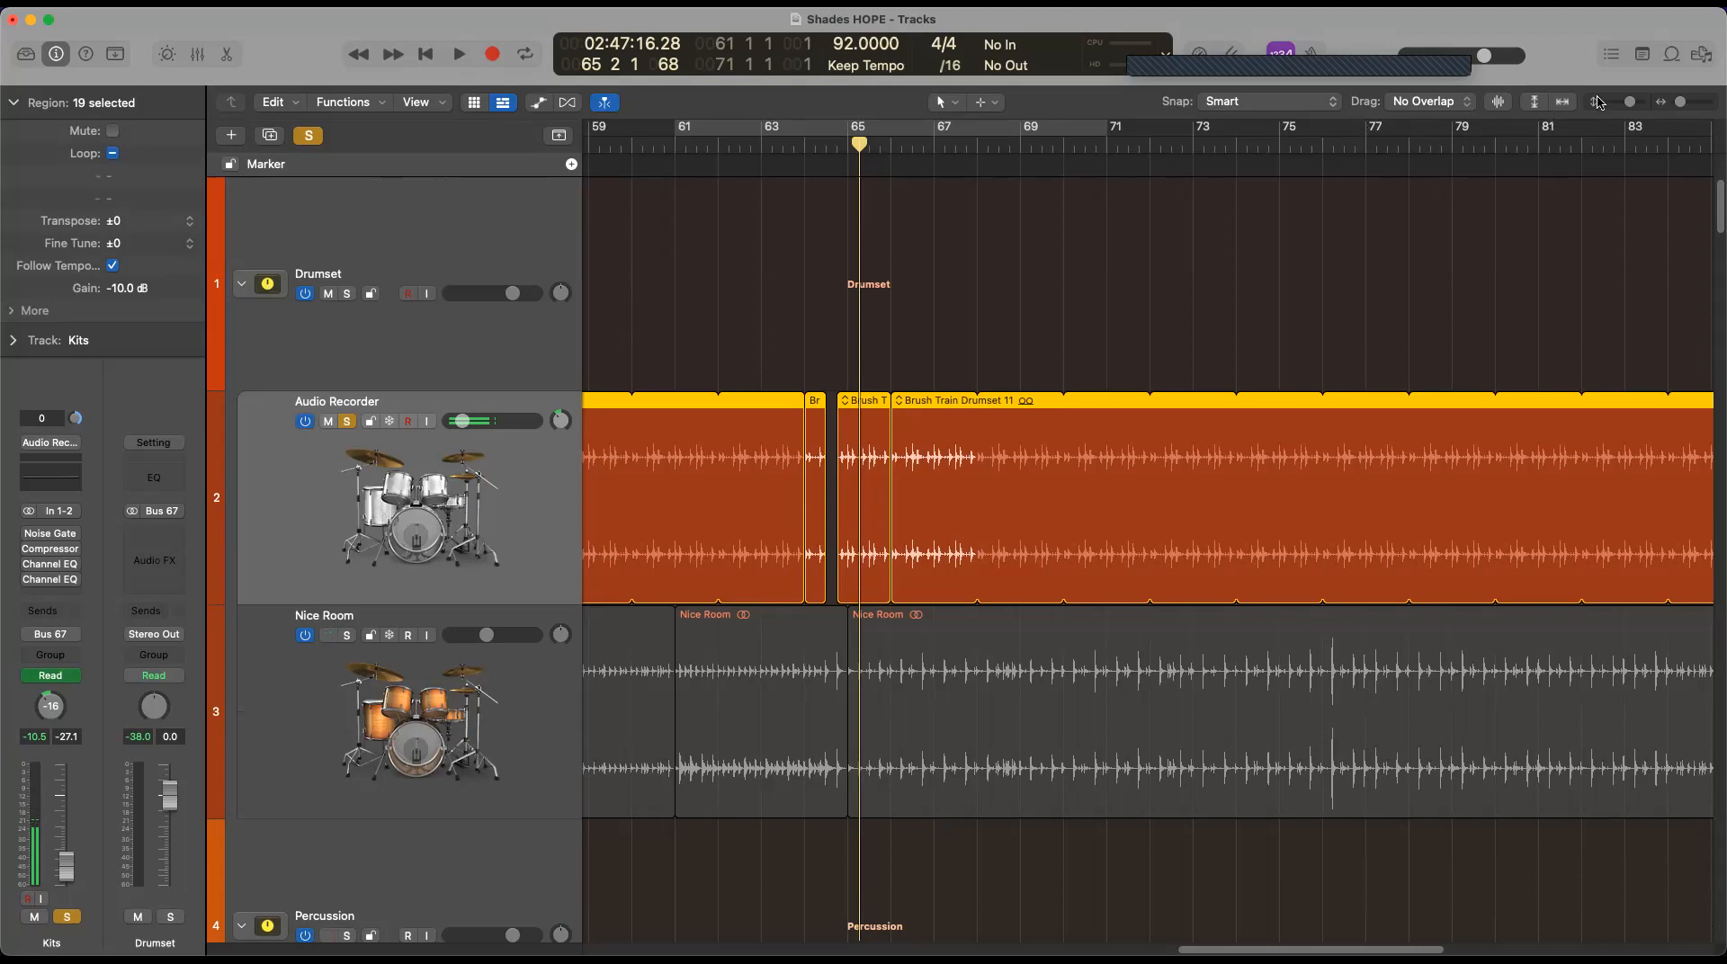
drag(1630, 108, 1623, 129)
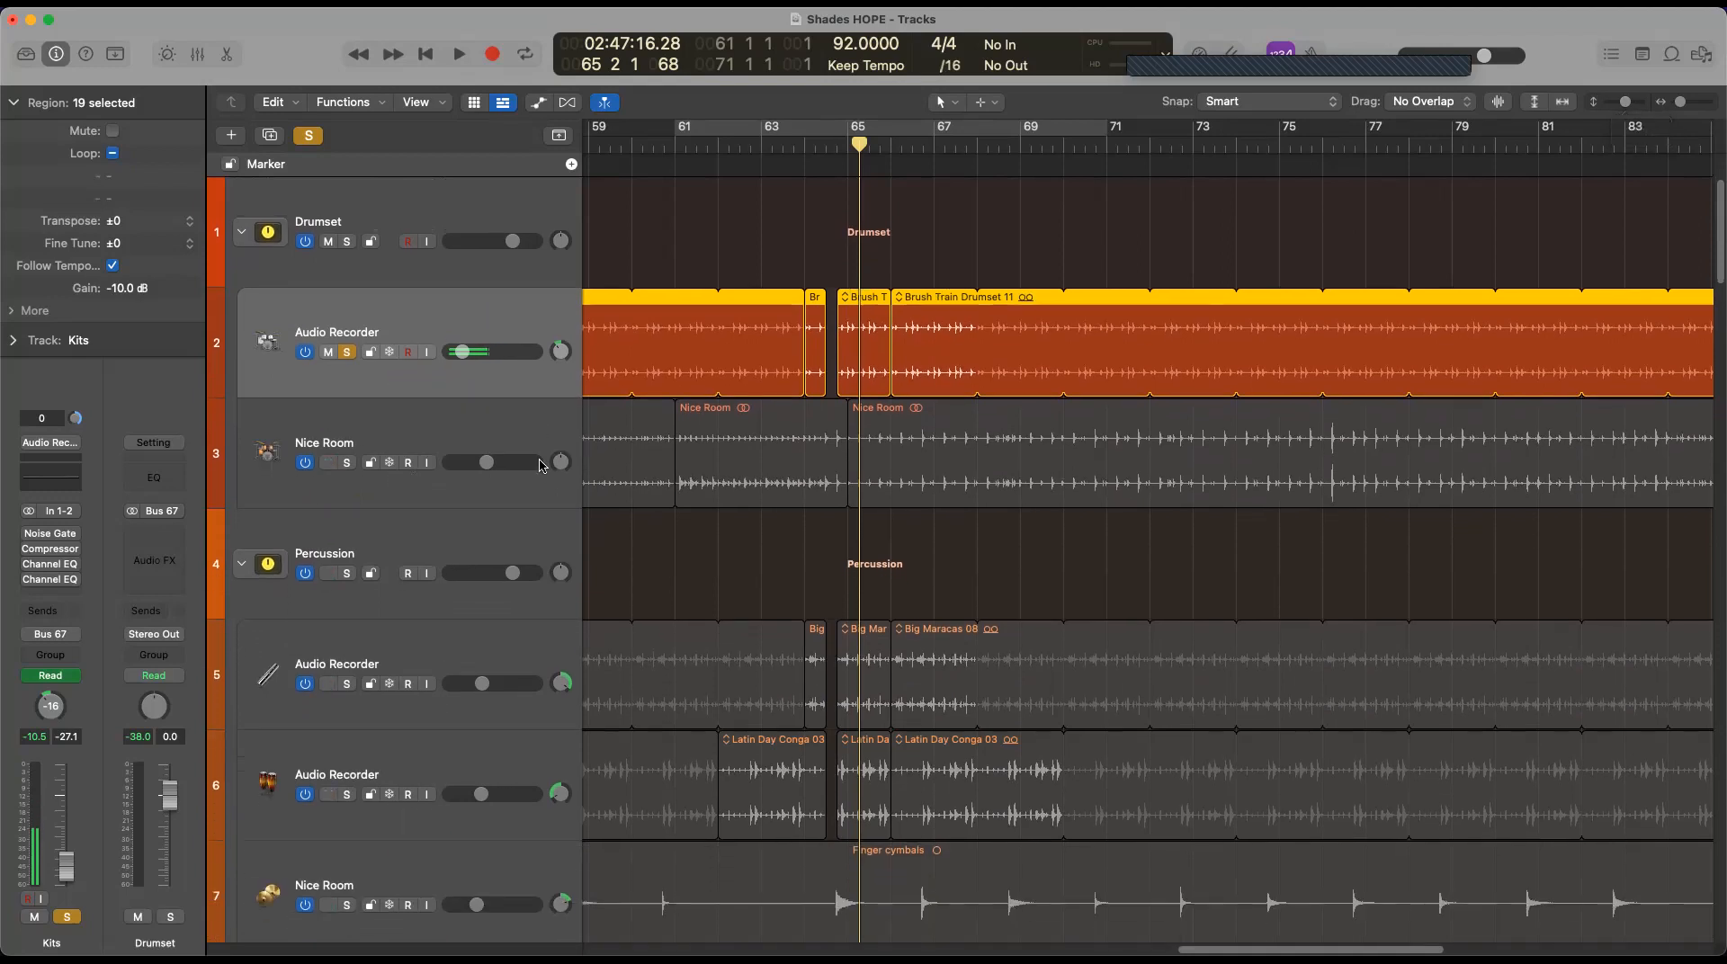
click(490, 432)
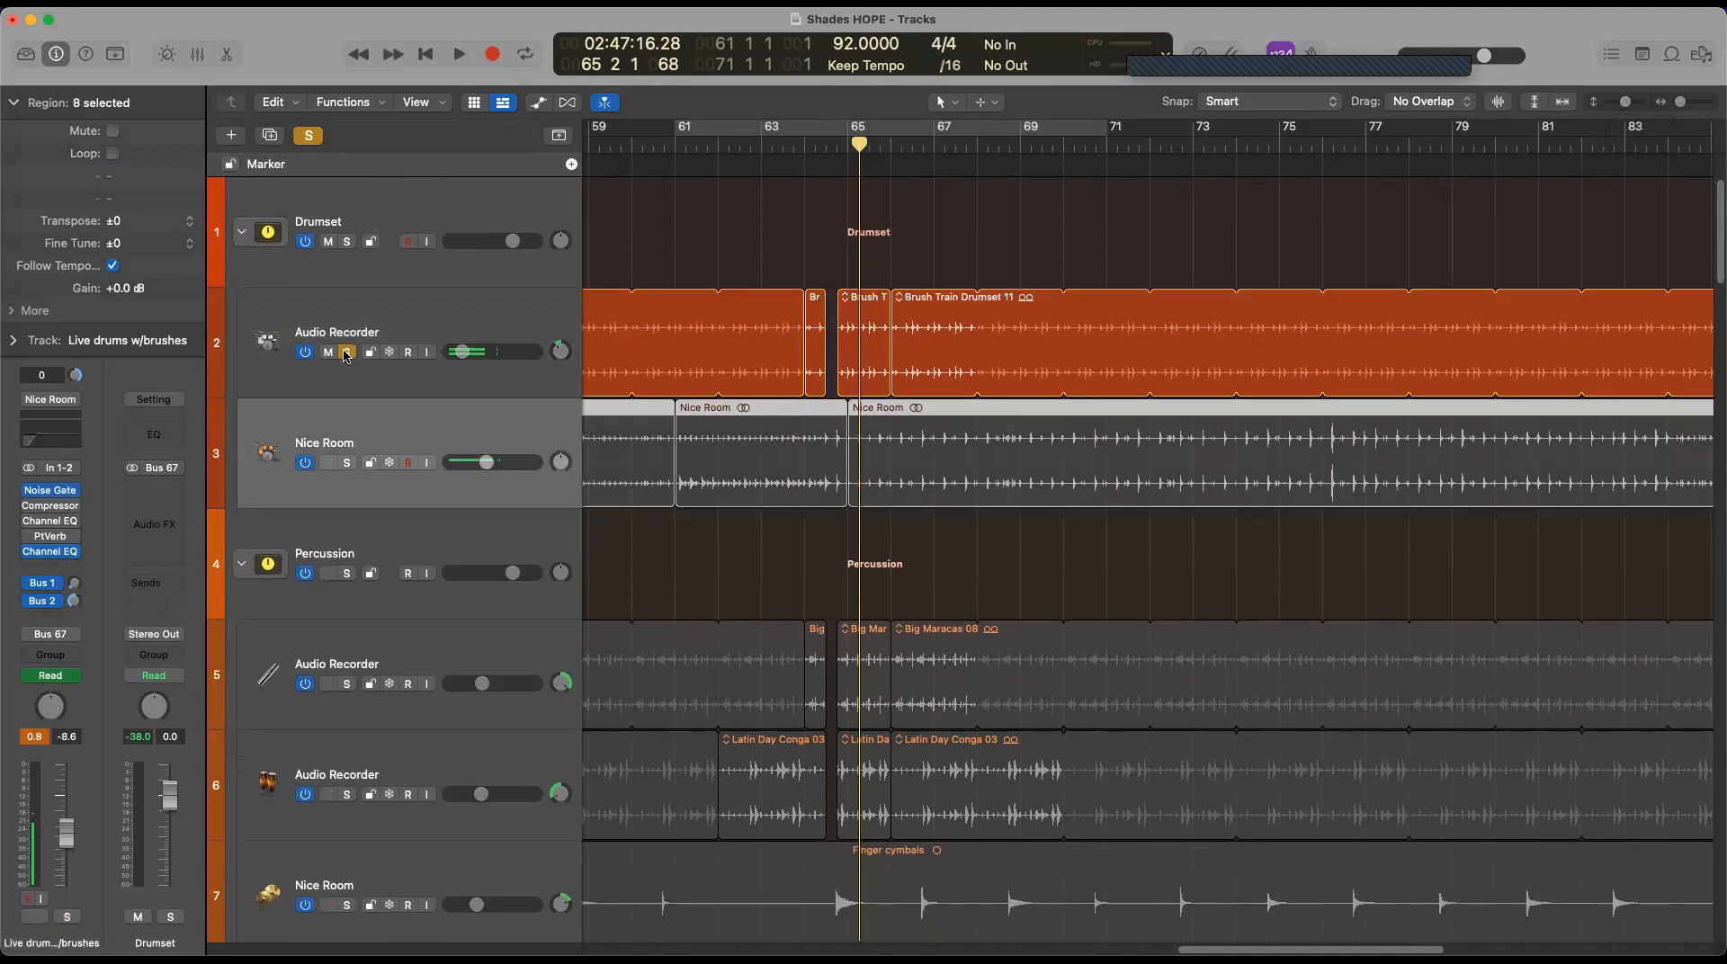
click(346, 353)
click(347, 463)
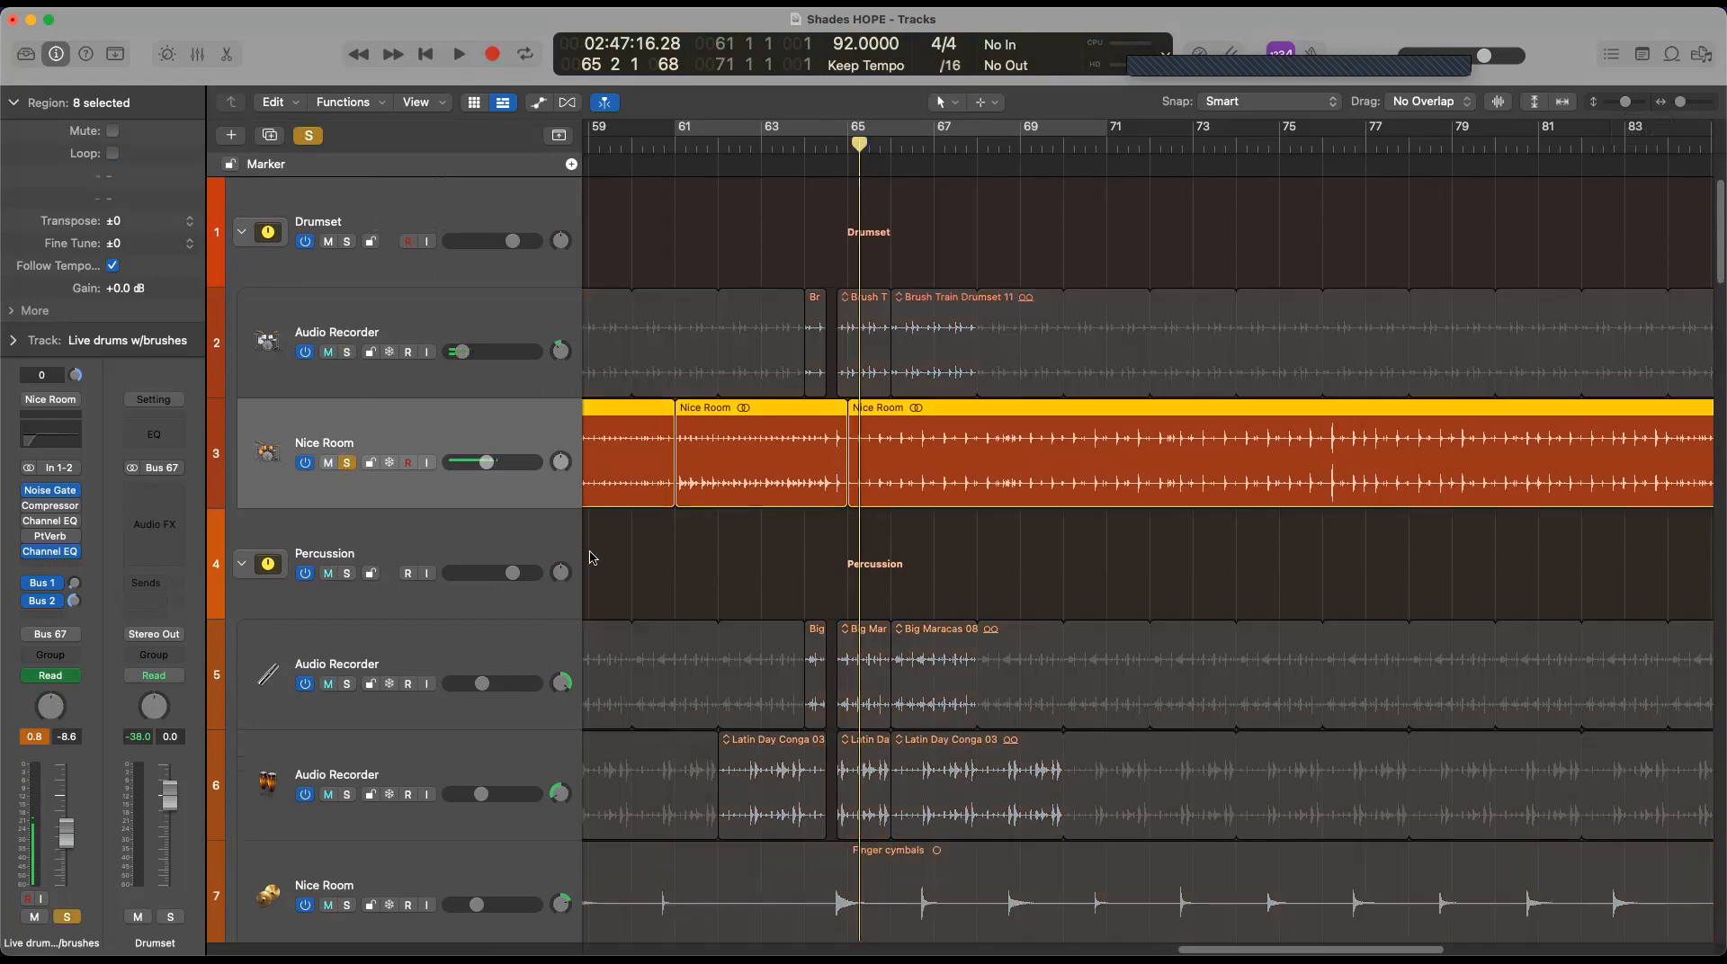
click(528, 528)
click(529, 434)
Play the soloed Live drums w/brushes track from bar 61 to check its peak level, and return the playhead to bar 64
click(676, 145)
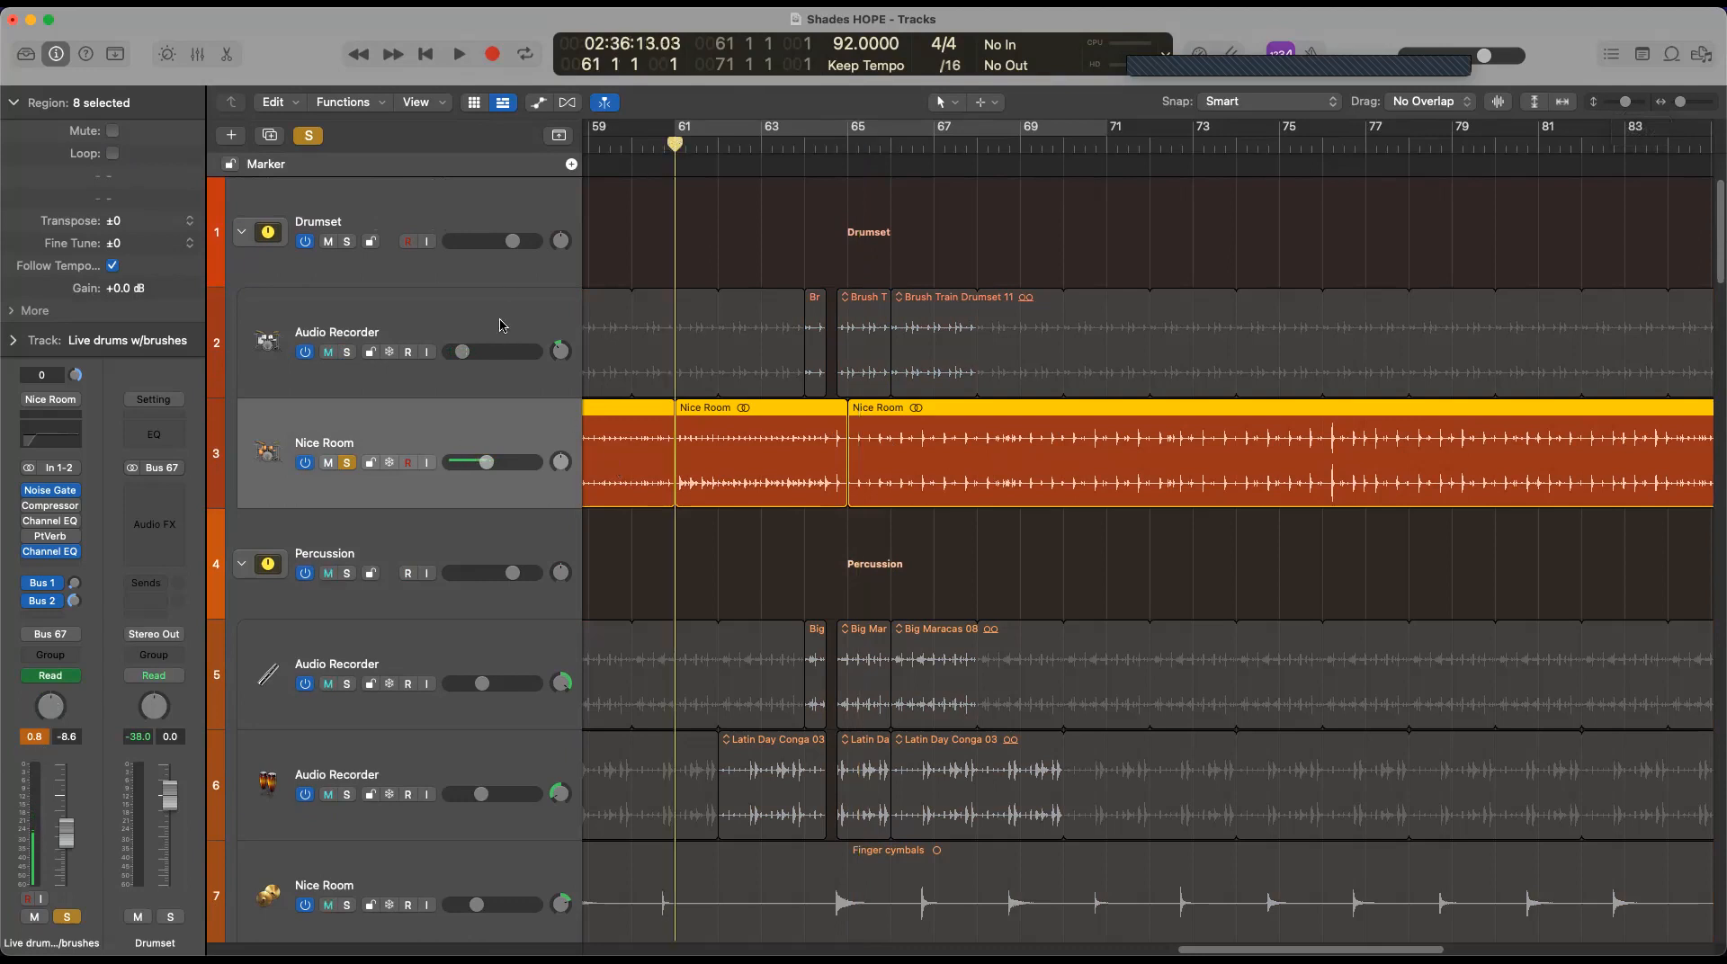
key(space)
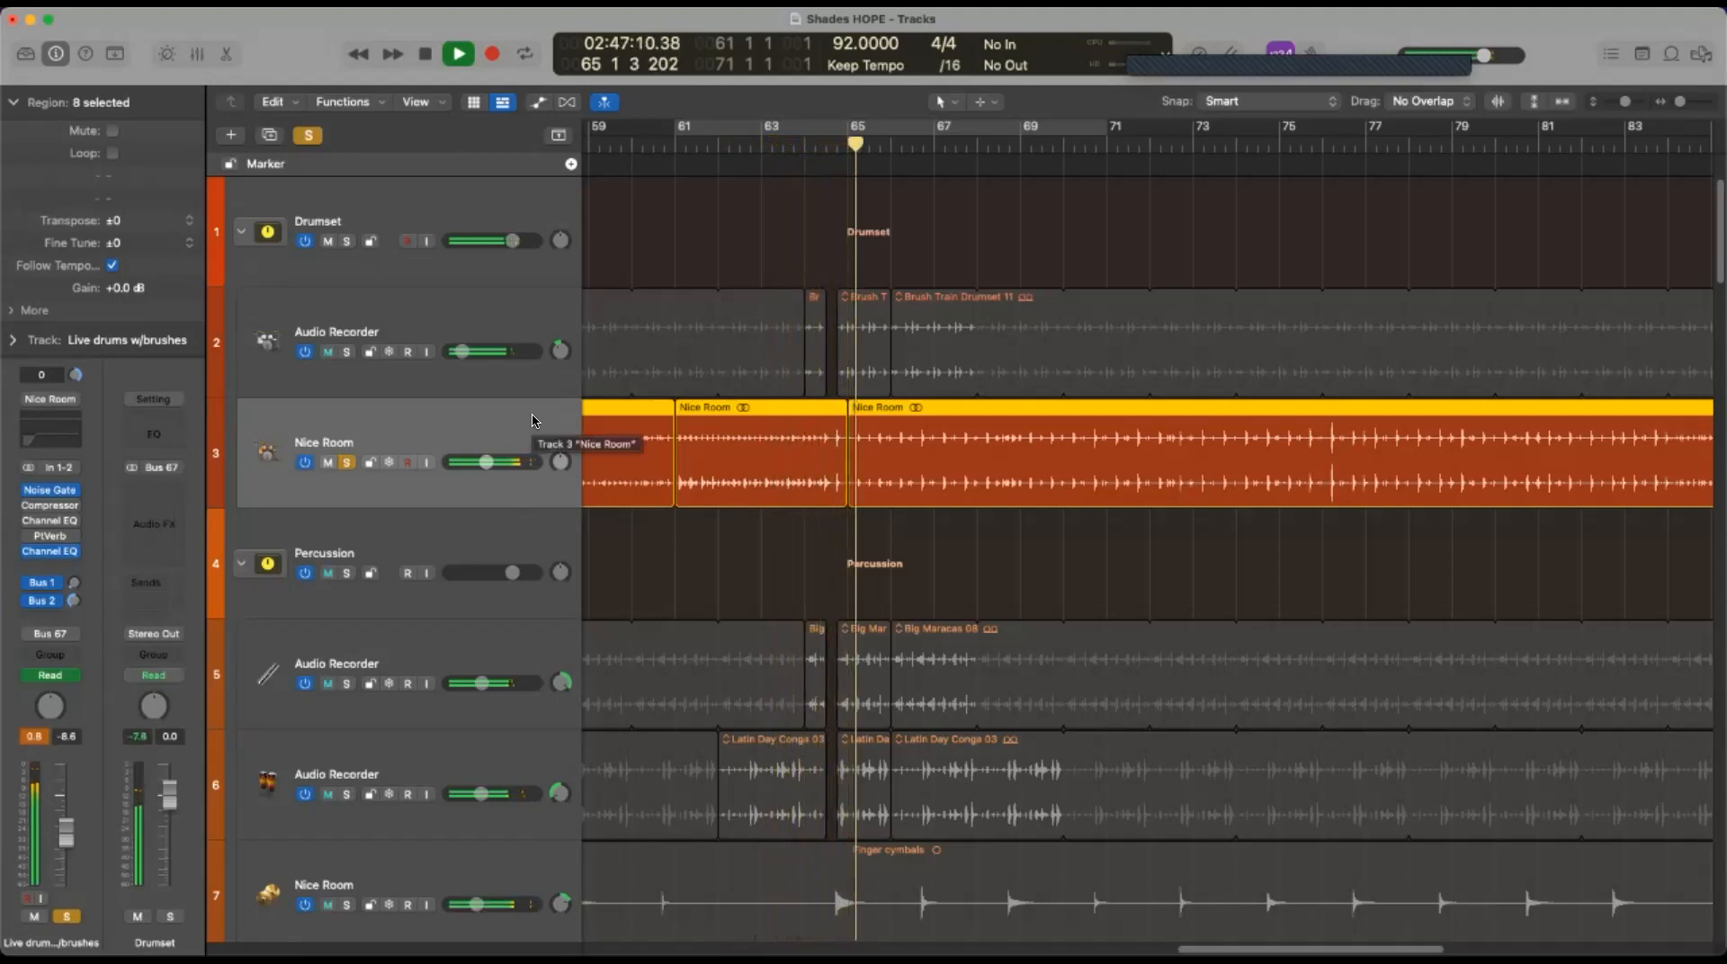
key(space)
click(824, 140)
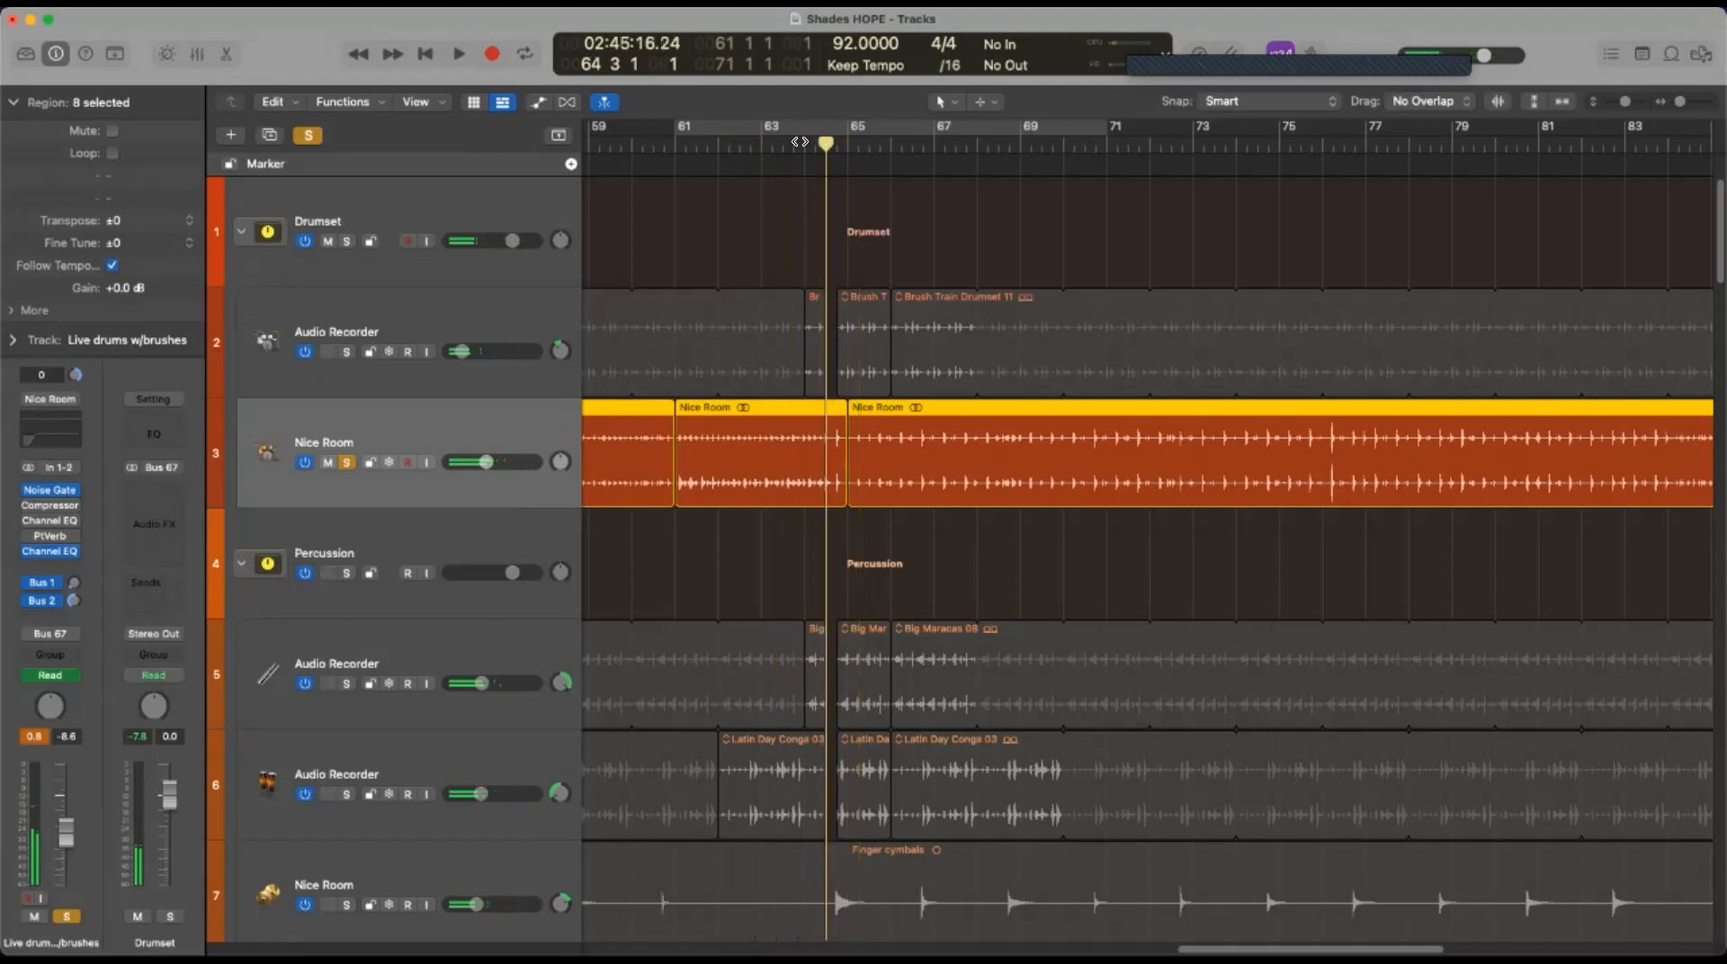
click(804, 140)
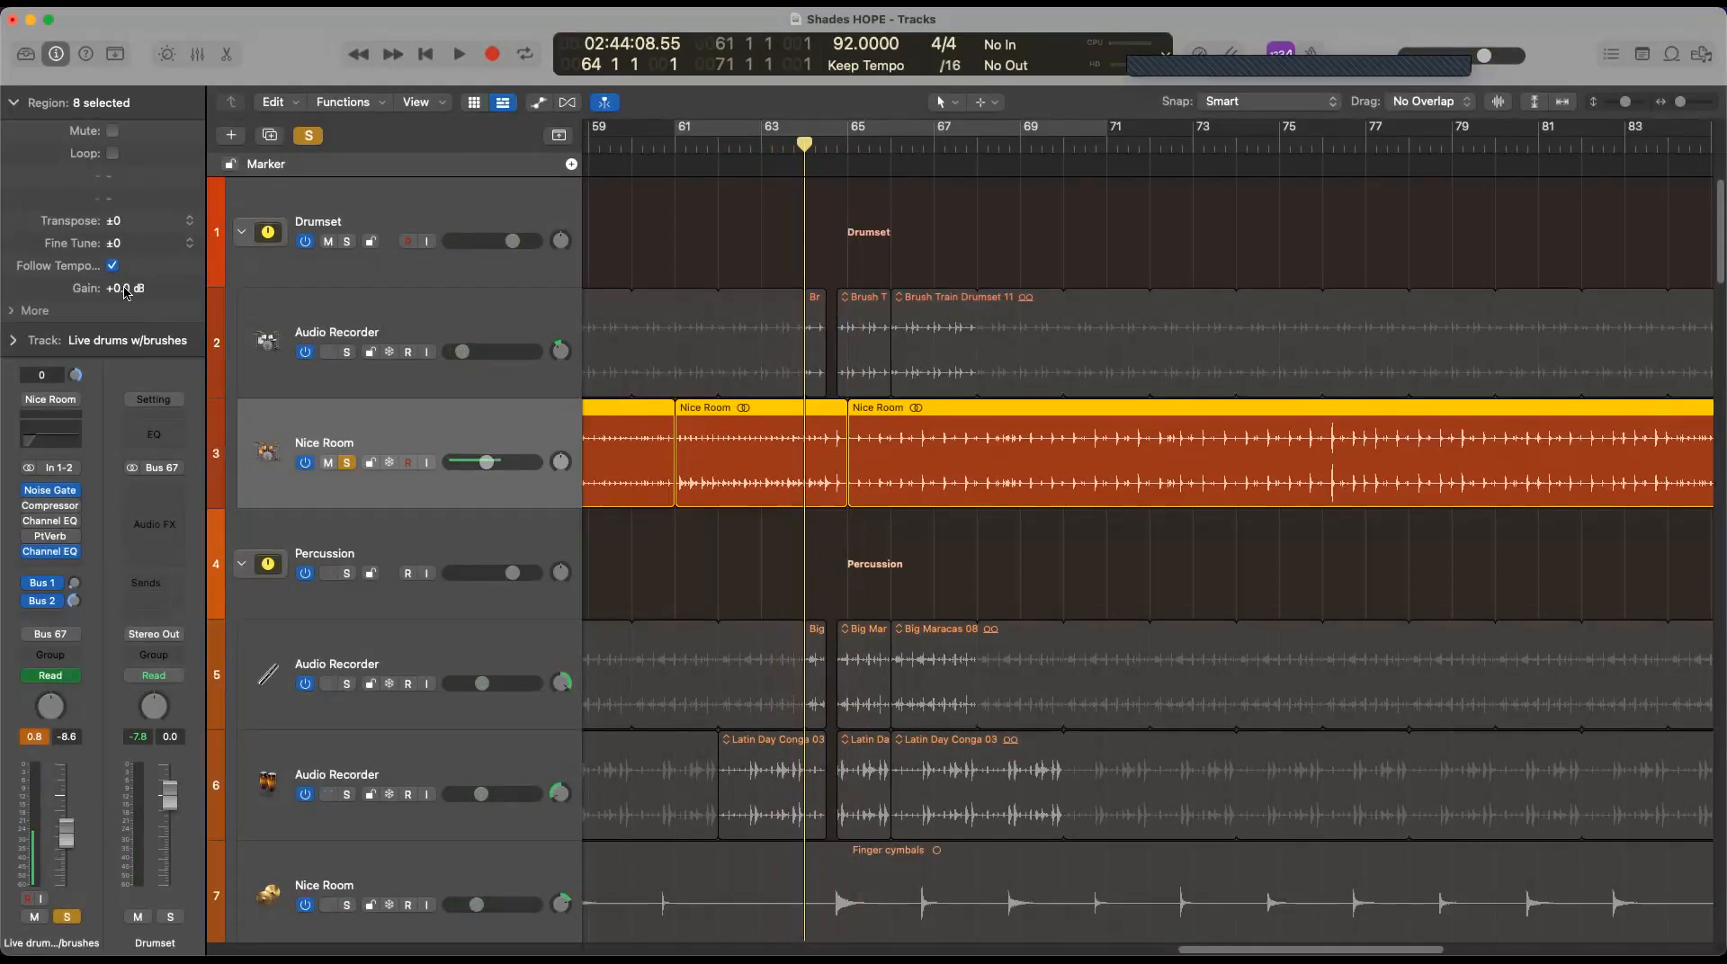
Set the gain of all Live drums w/brushes regions to -10.0 dB and replay from bar 61 to check the peak
drag(126, 292, 110, 612)
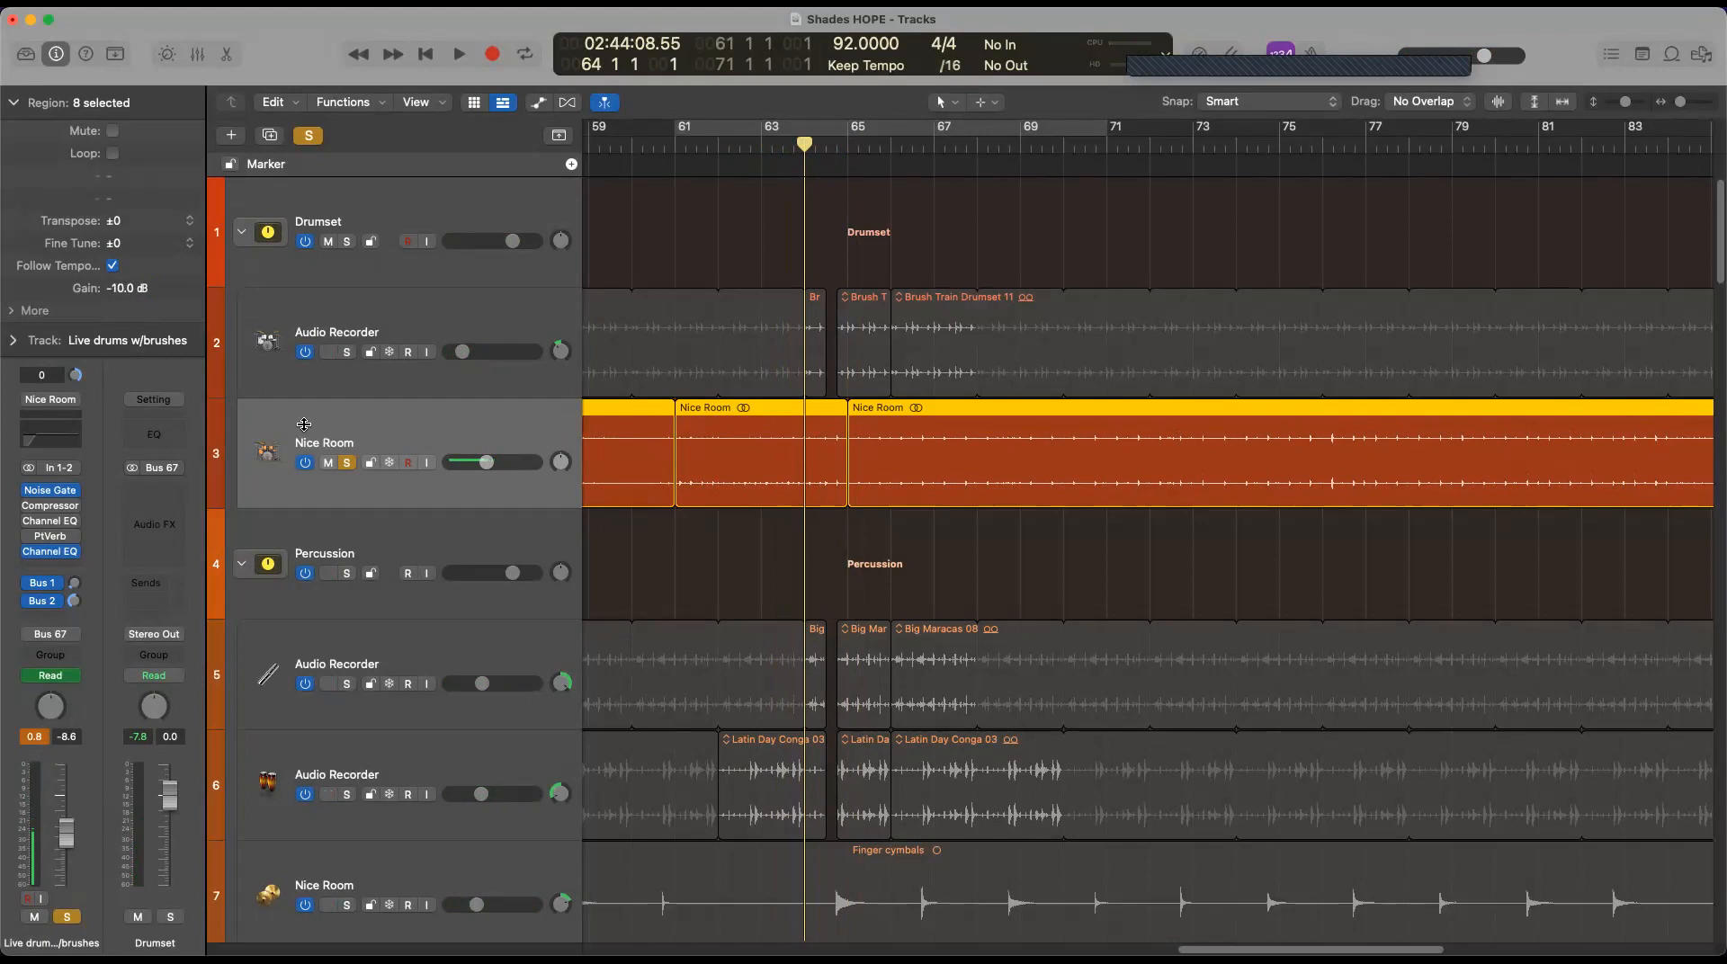
click(675, 146)
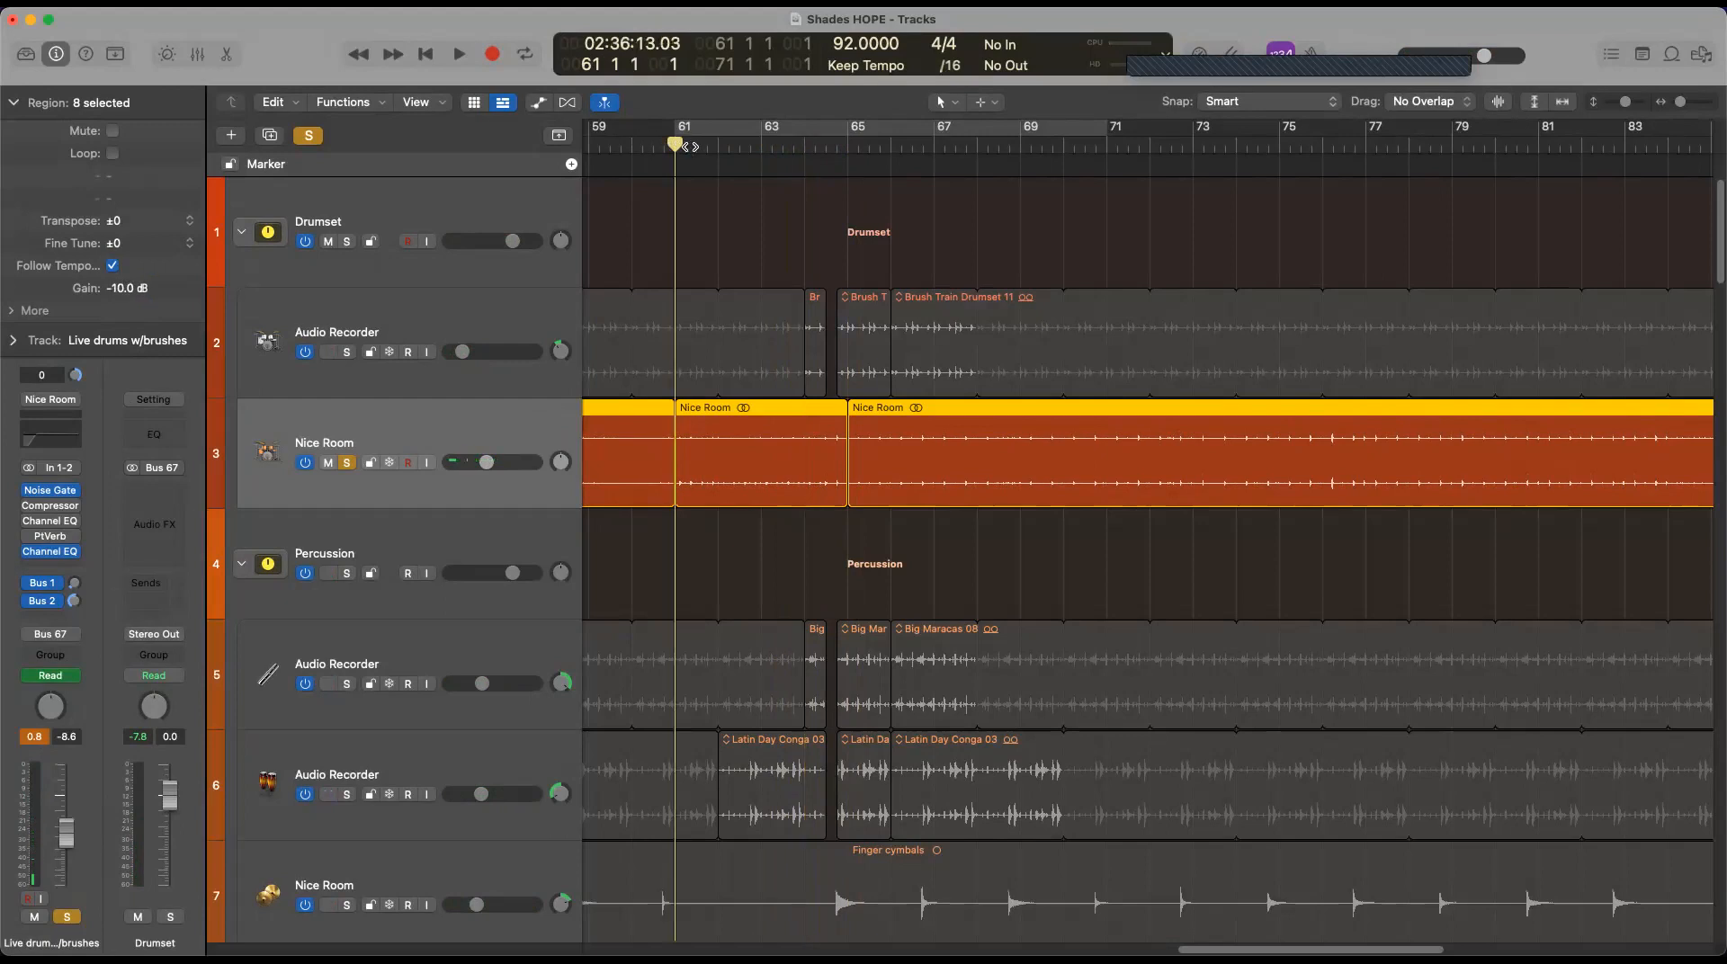
key(space)
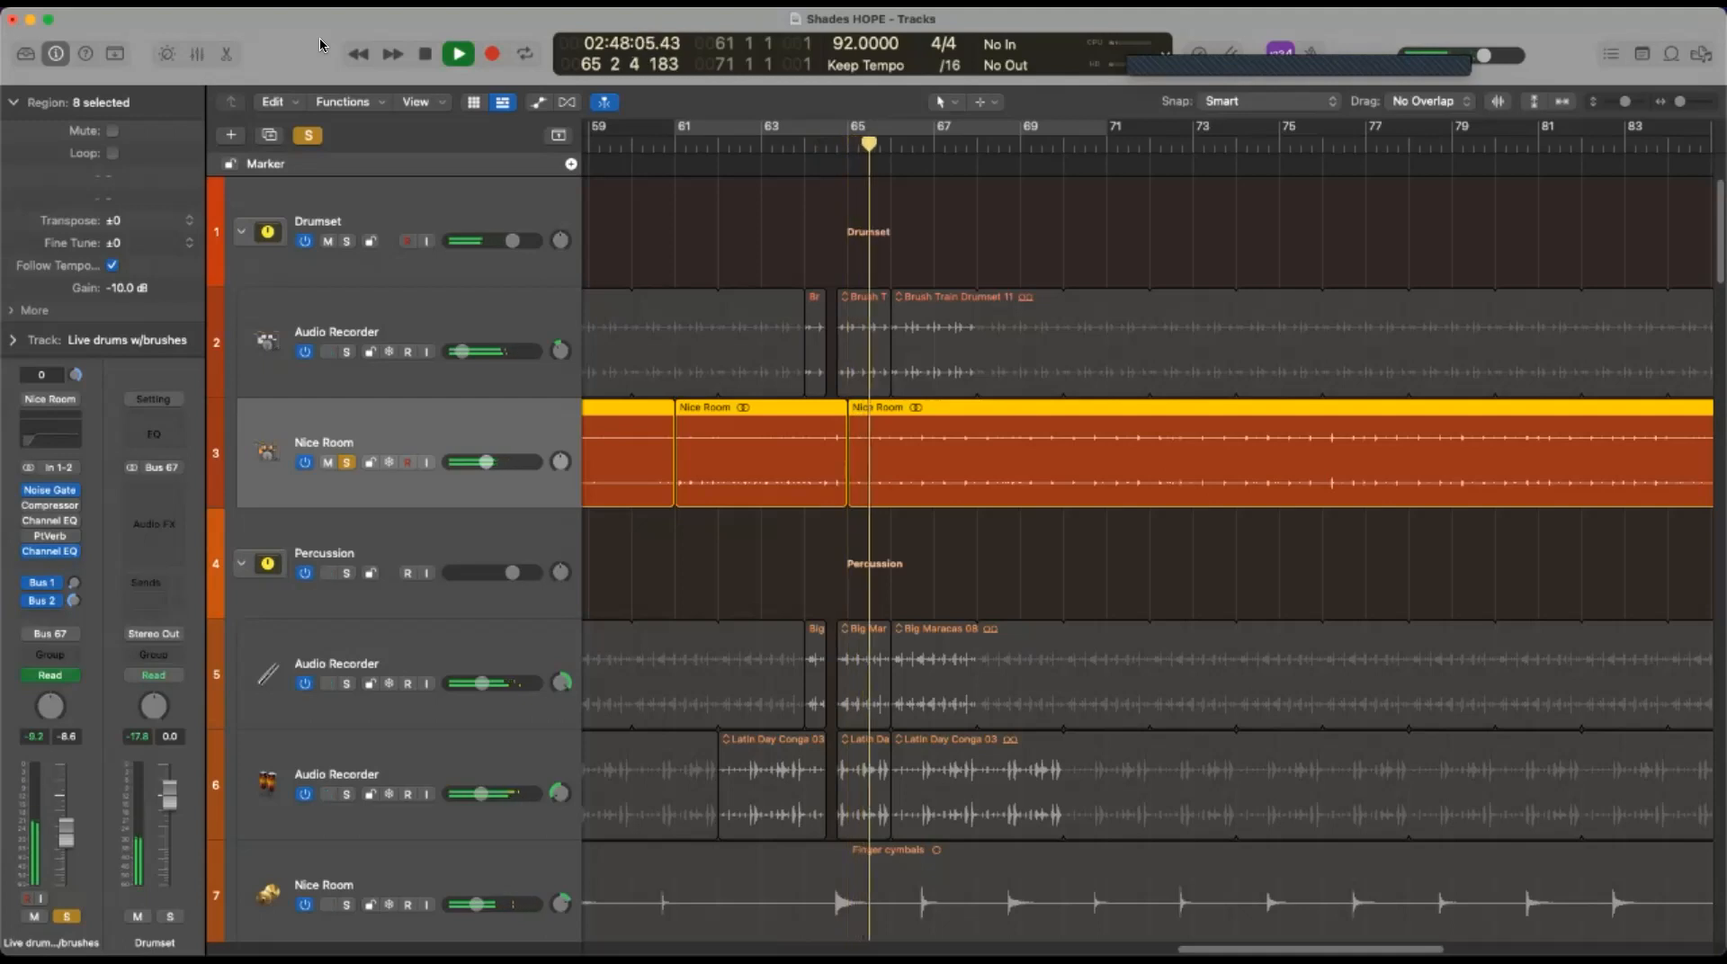
key(space)
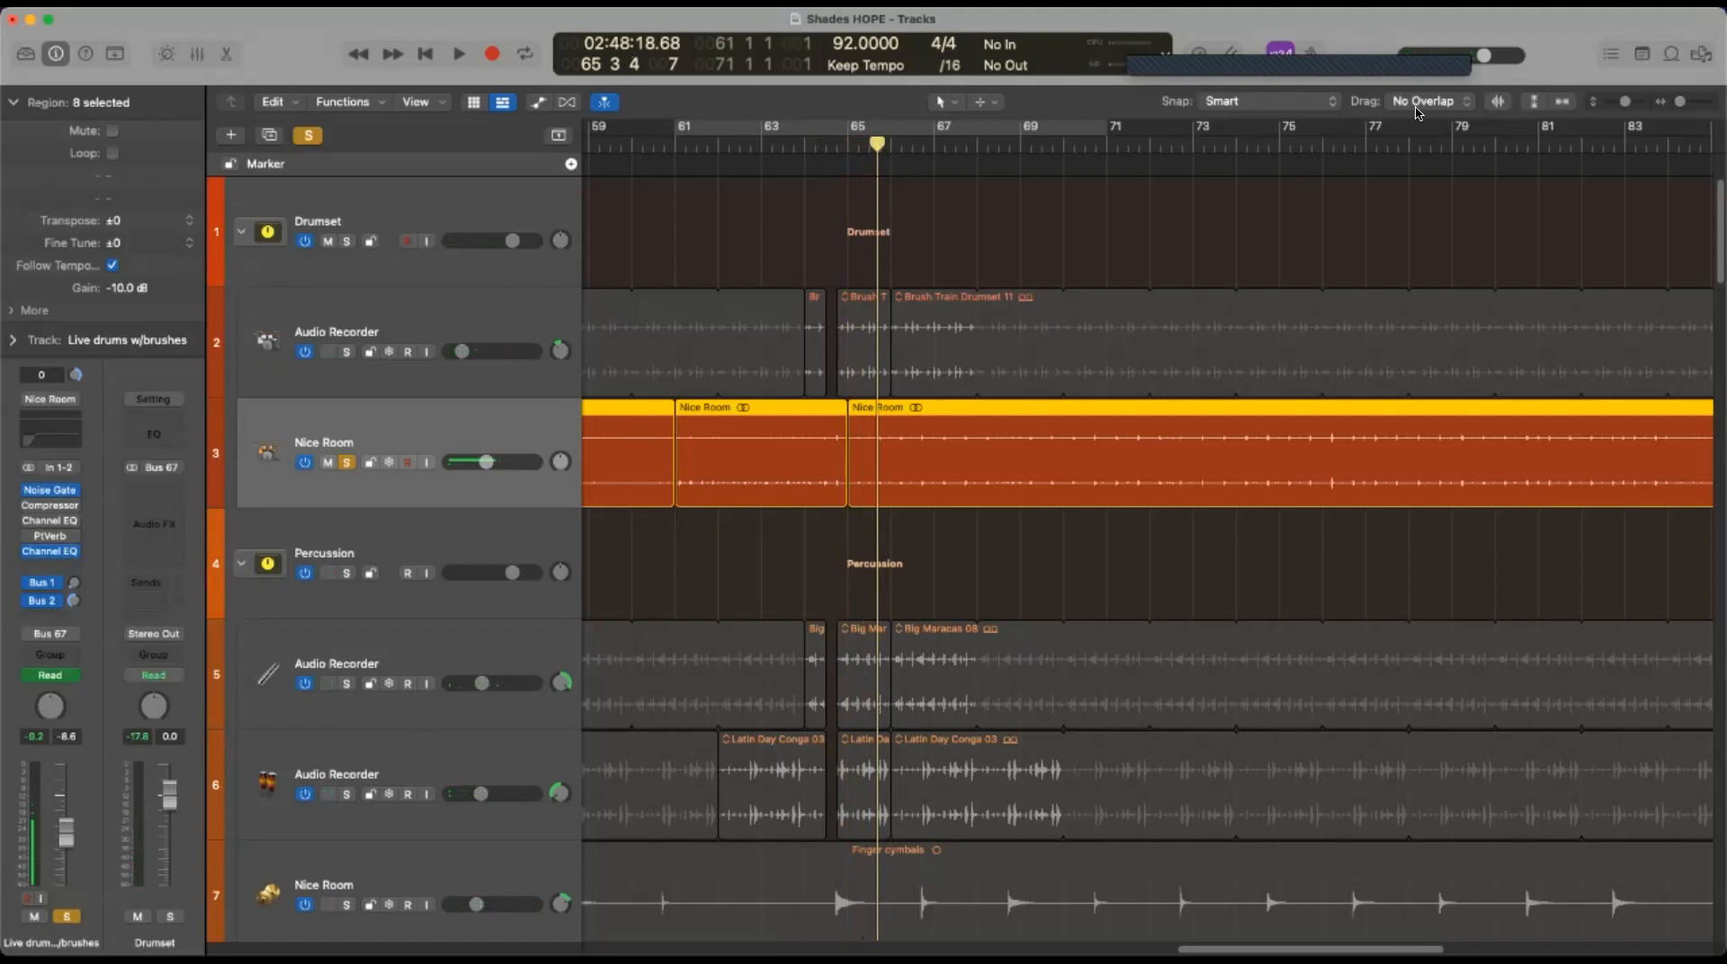
Check the peaks of Live drums w/brushes from bars 75 and 64 with enlarged waveforms, and solo the Kits track alongside it
drag(1623, 103, 1626, 103)
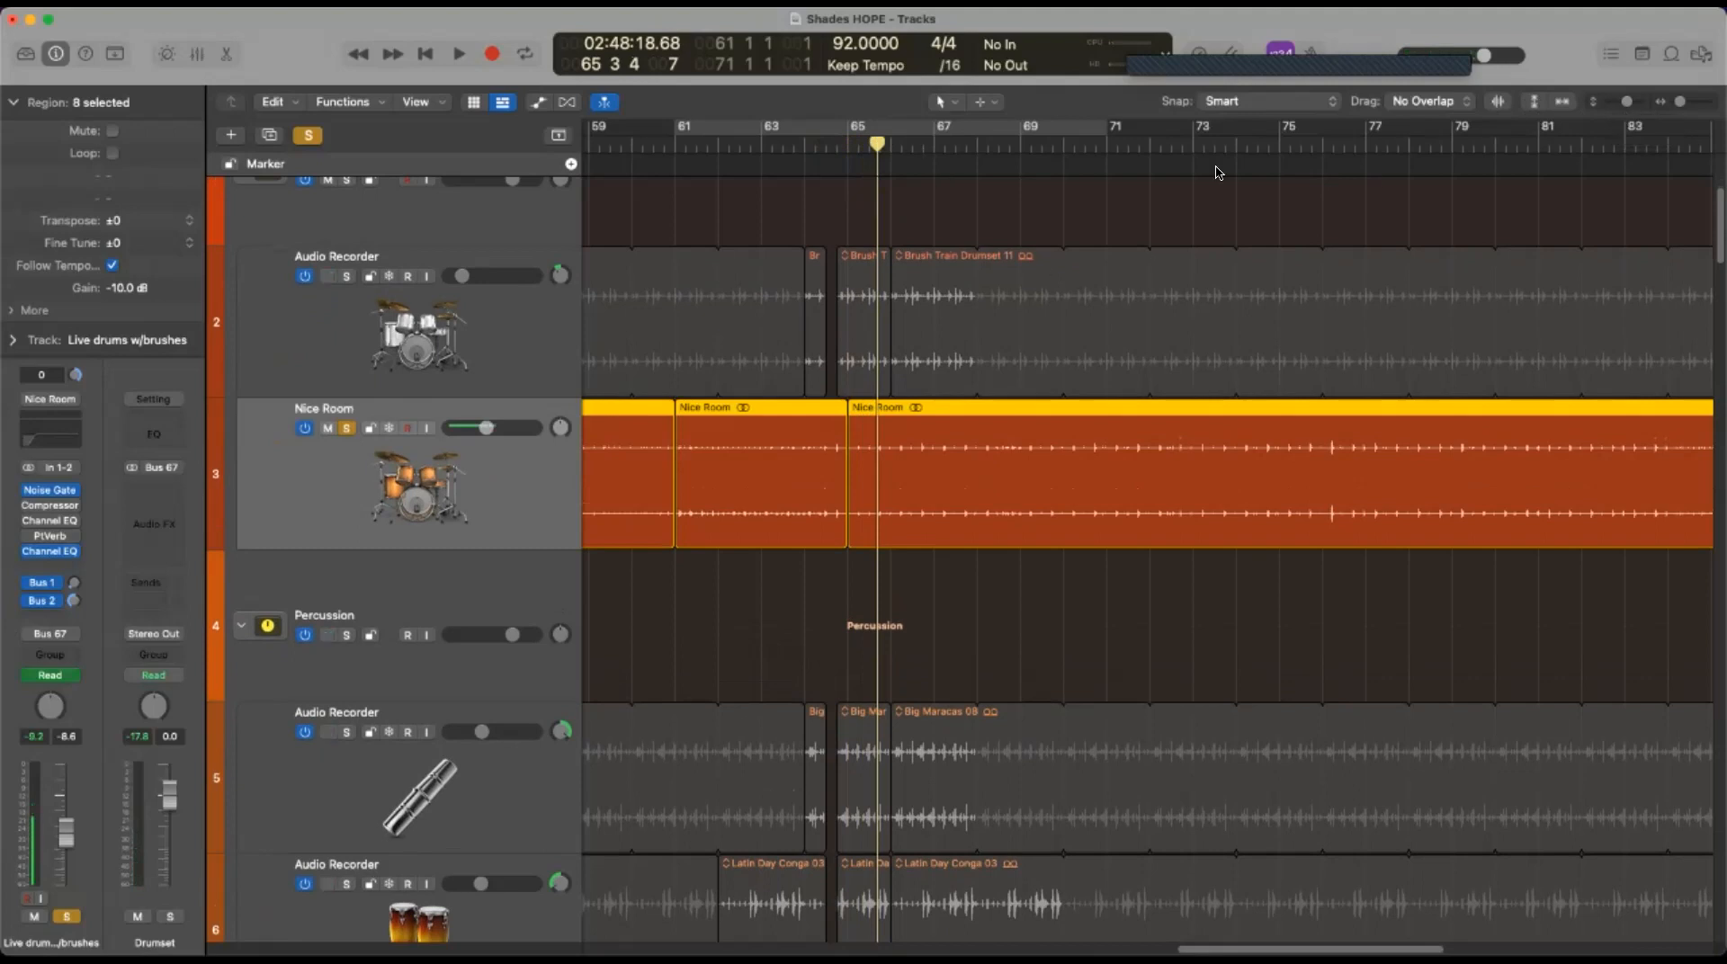
click(1283, 148)
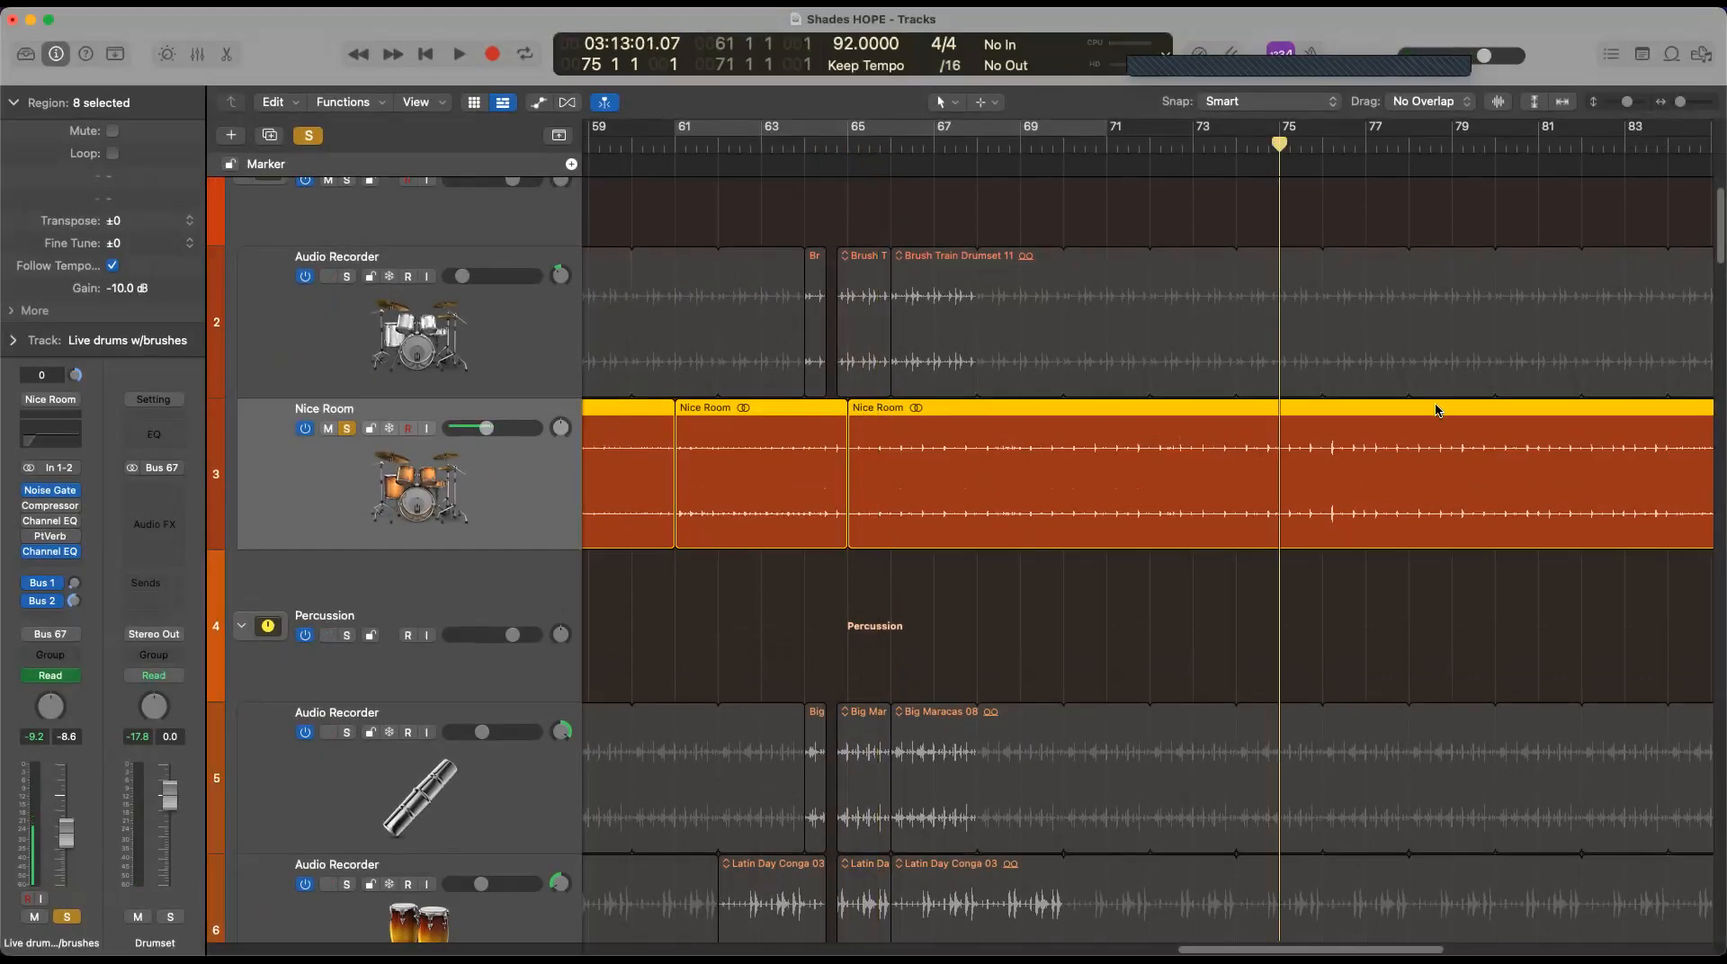
key(space)
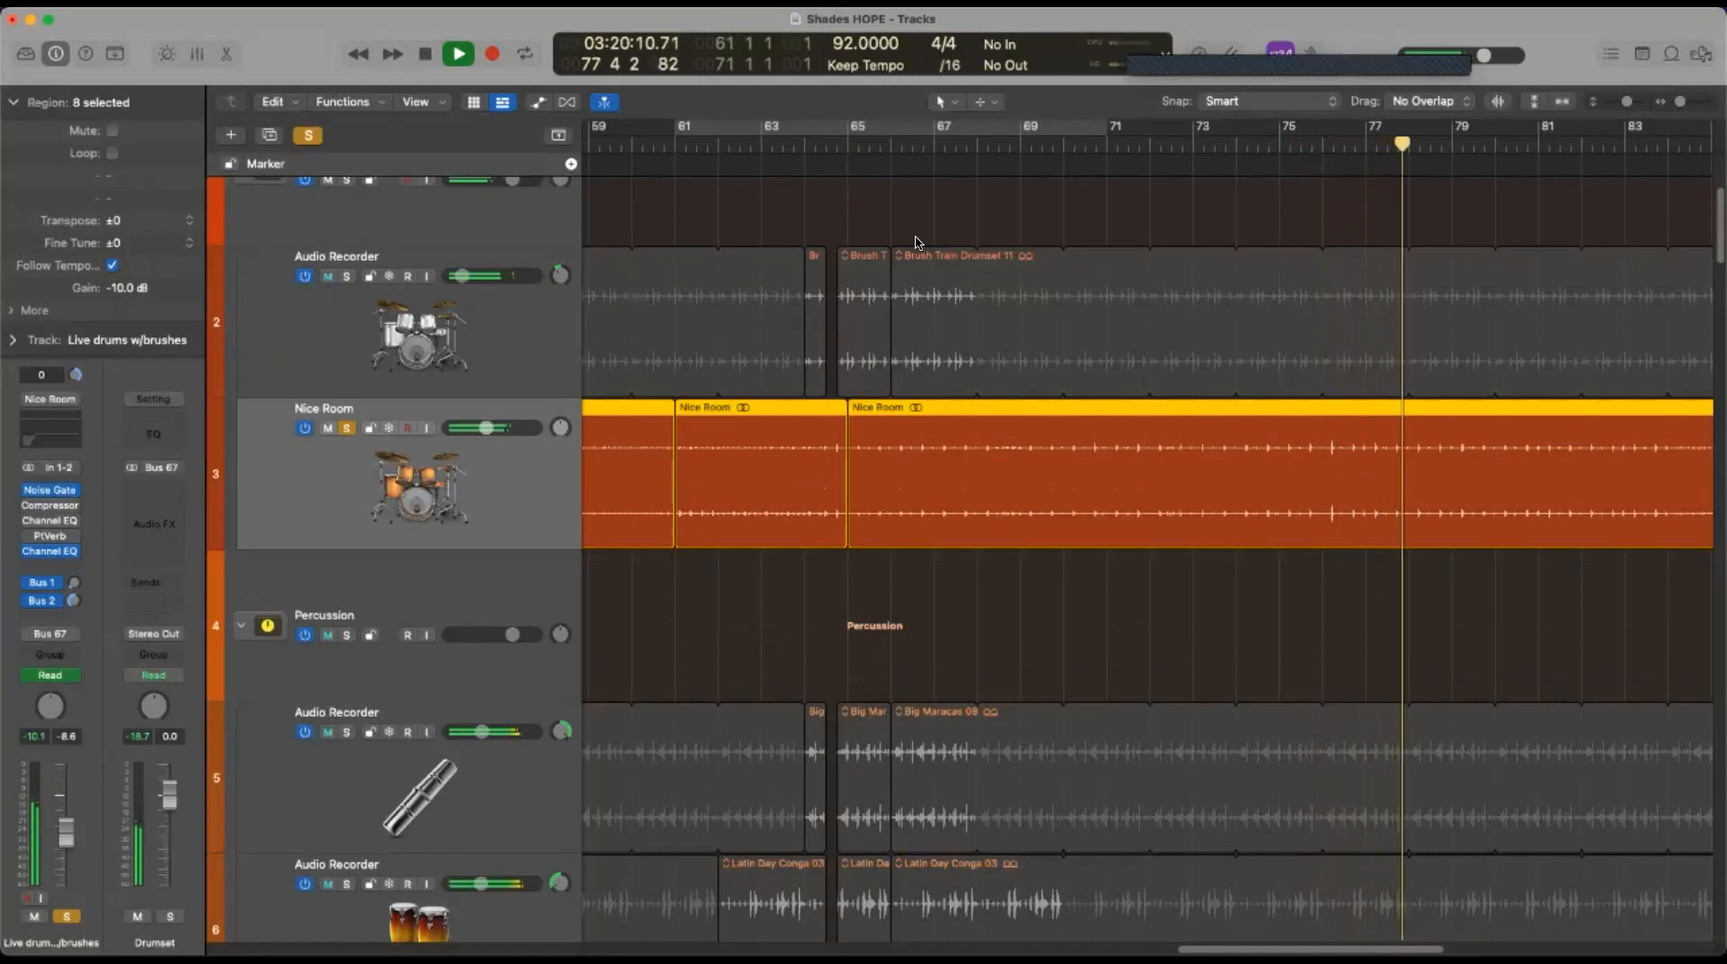
click(807, 140)
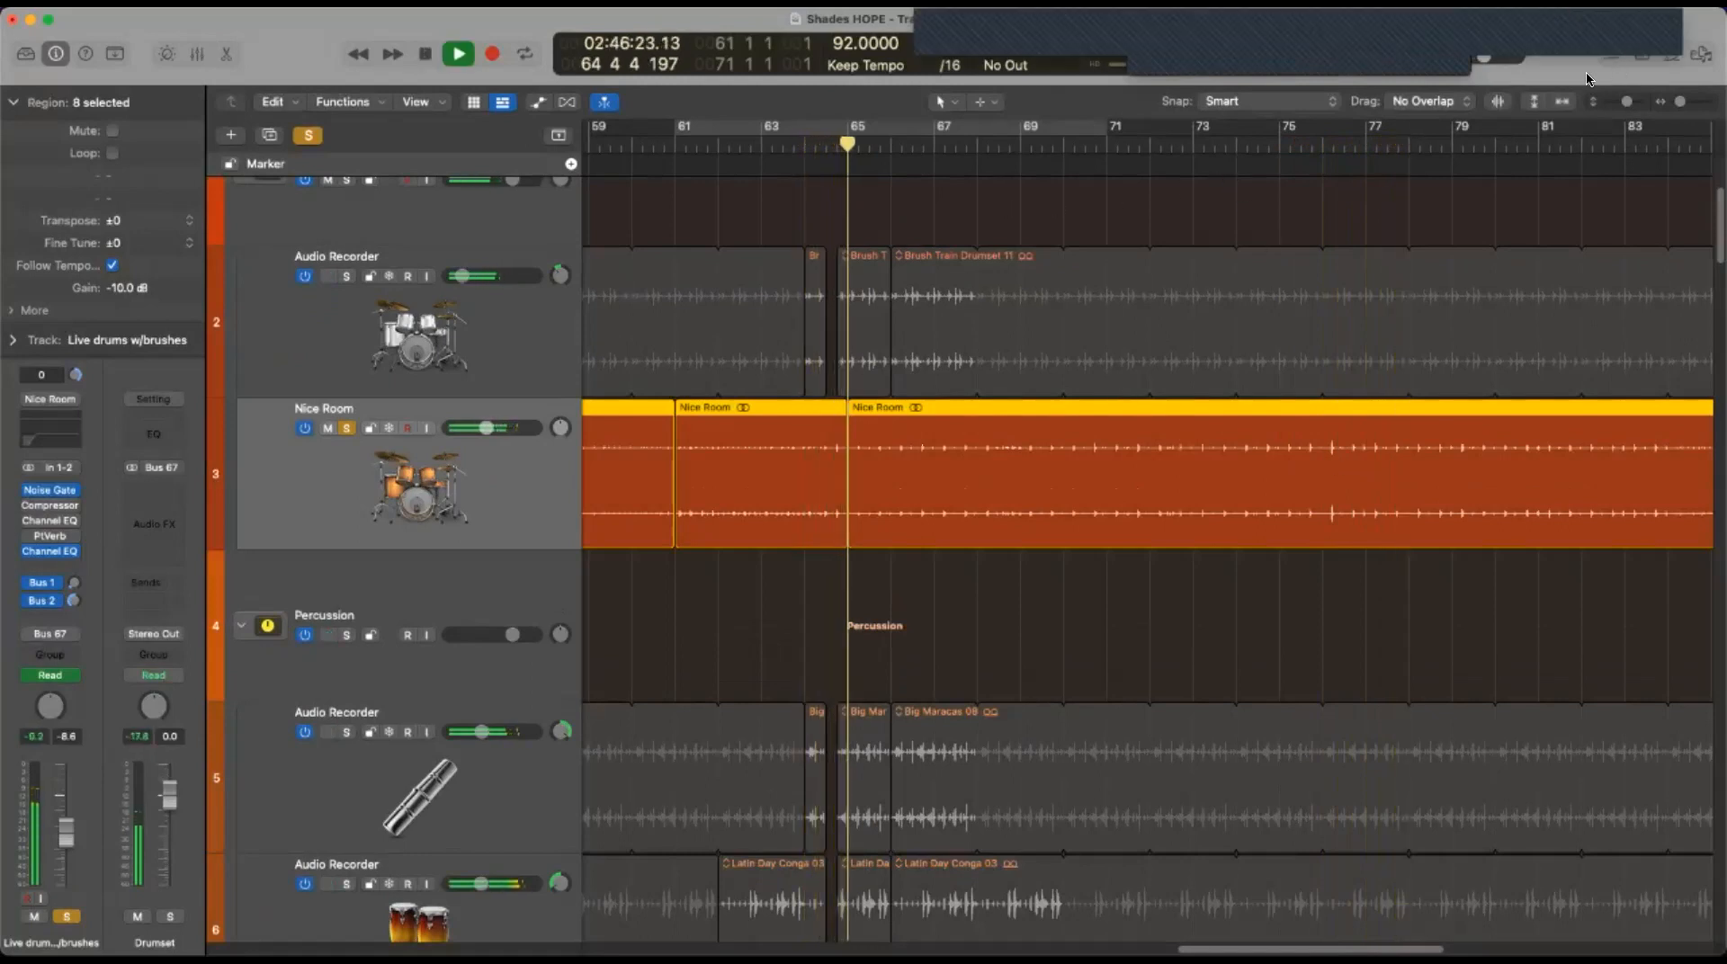
key(space)
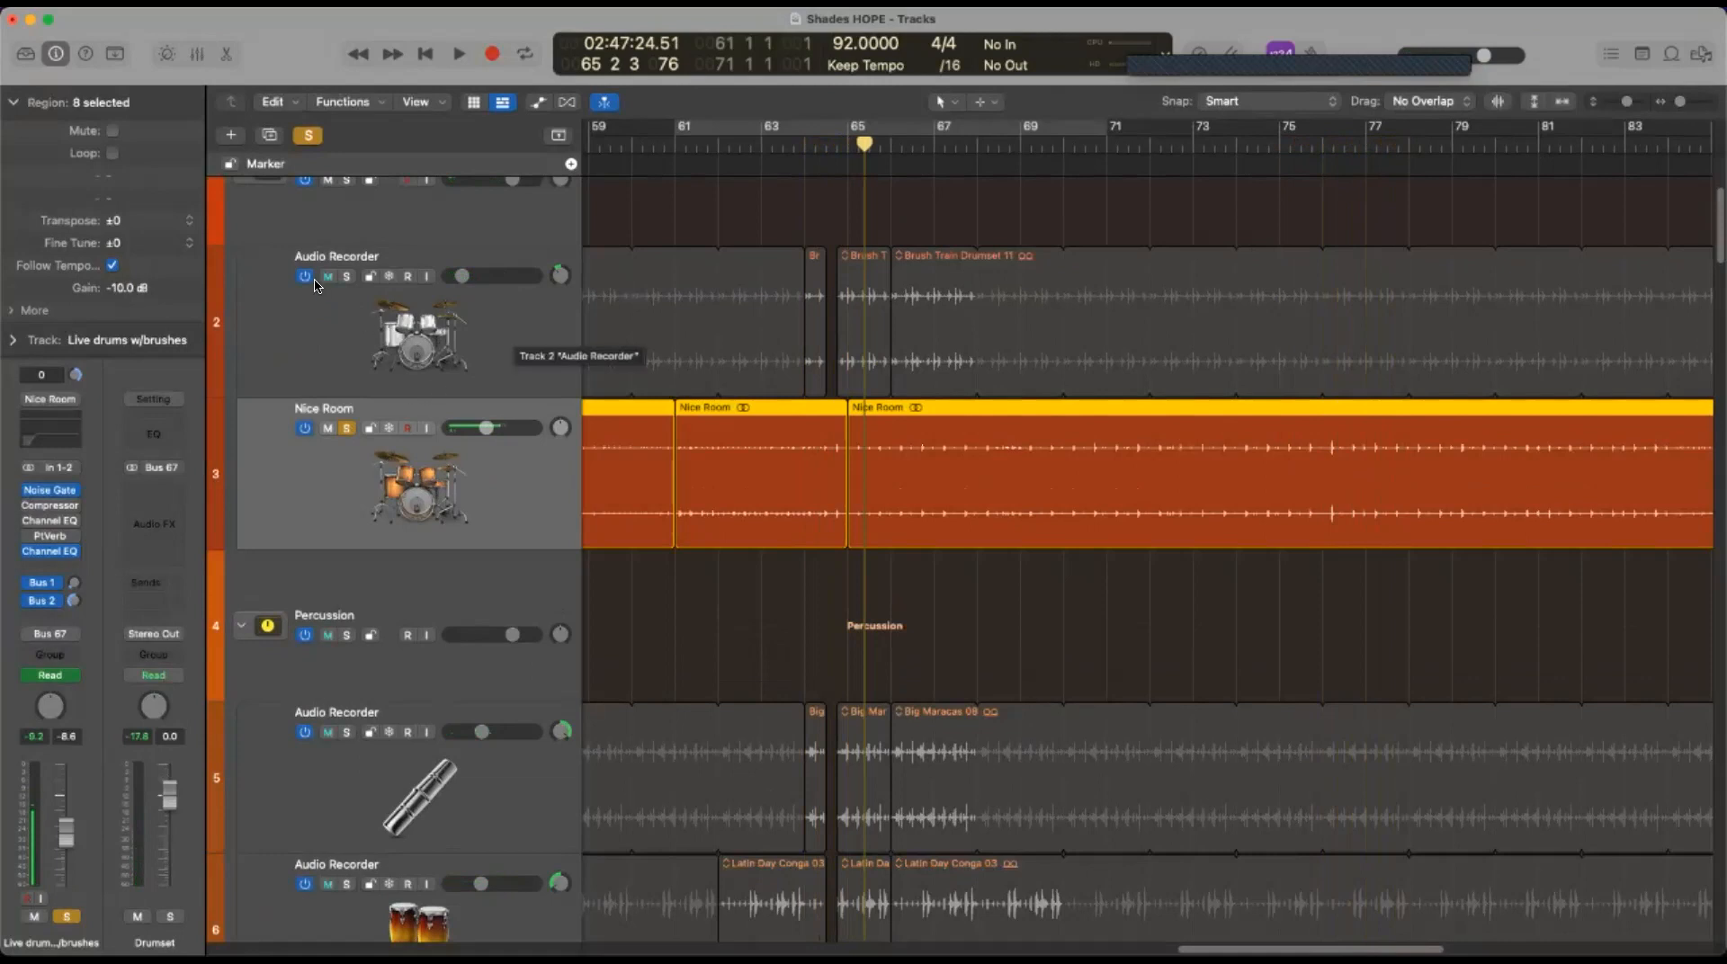
click(346, 277)
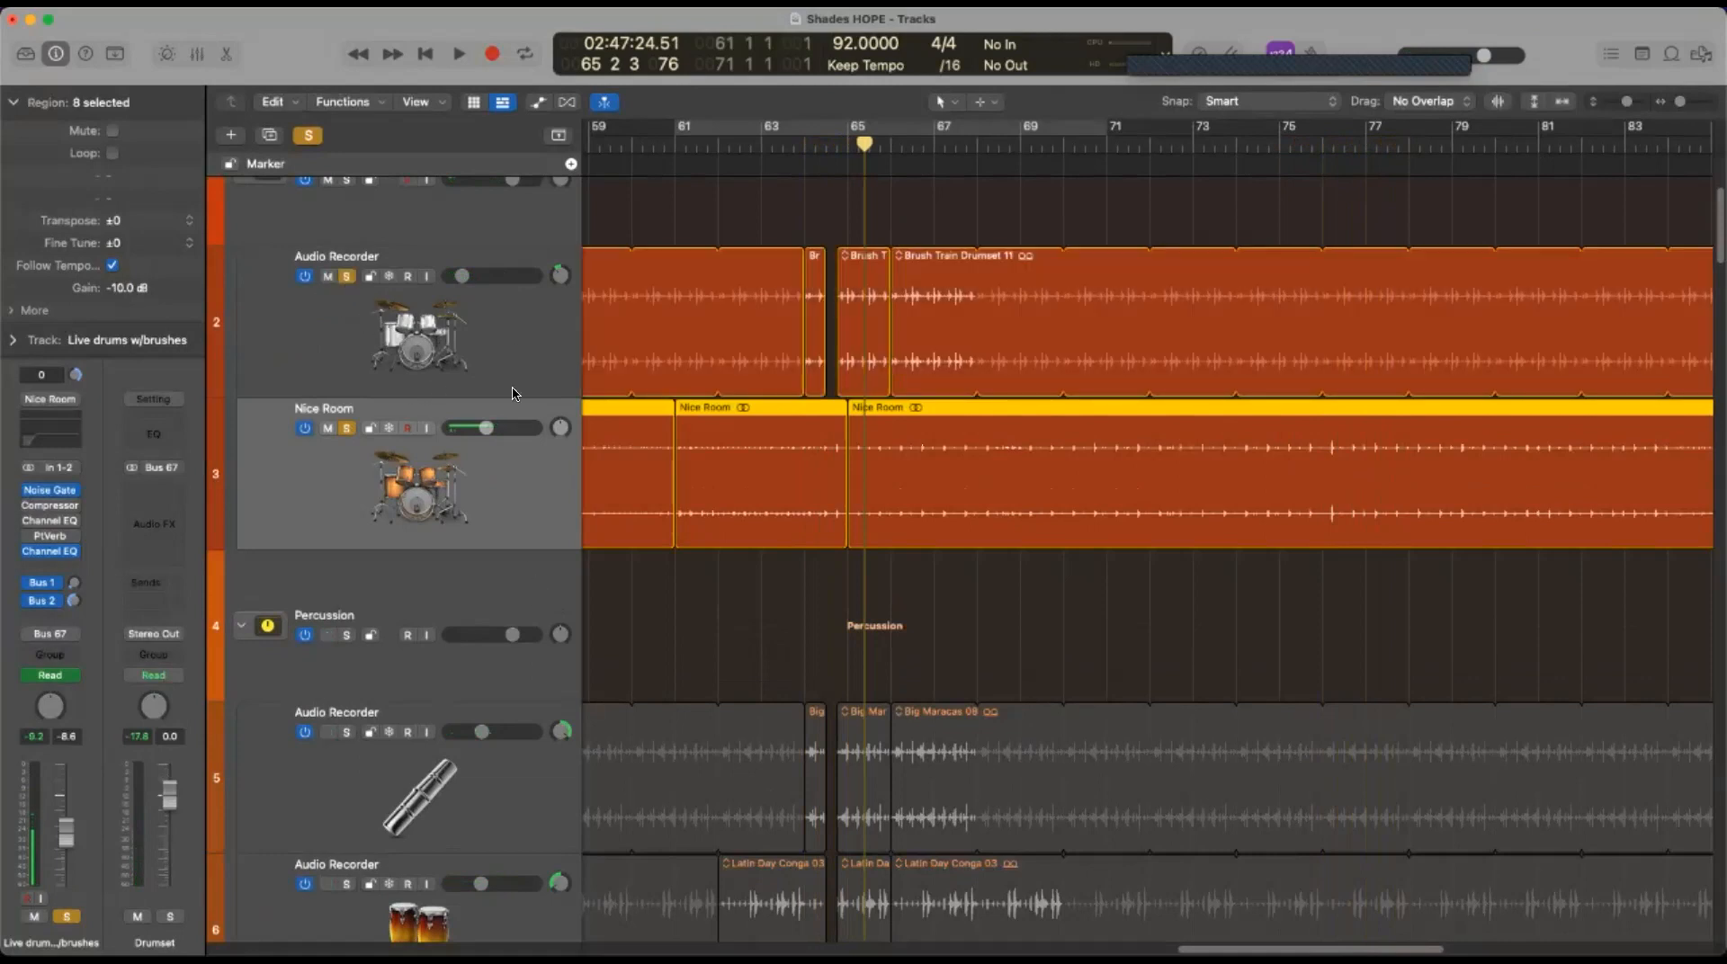
Show the output track of the Master Track channel strip from the mixer, and hide the mixer again
scroll(405, 303, down, 15)
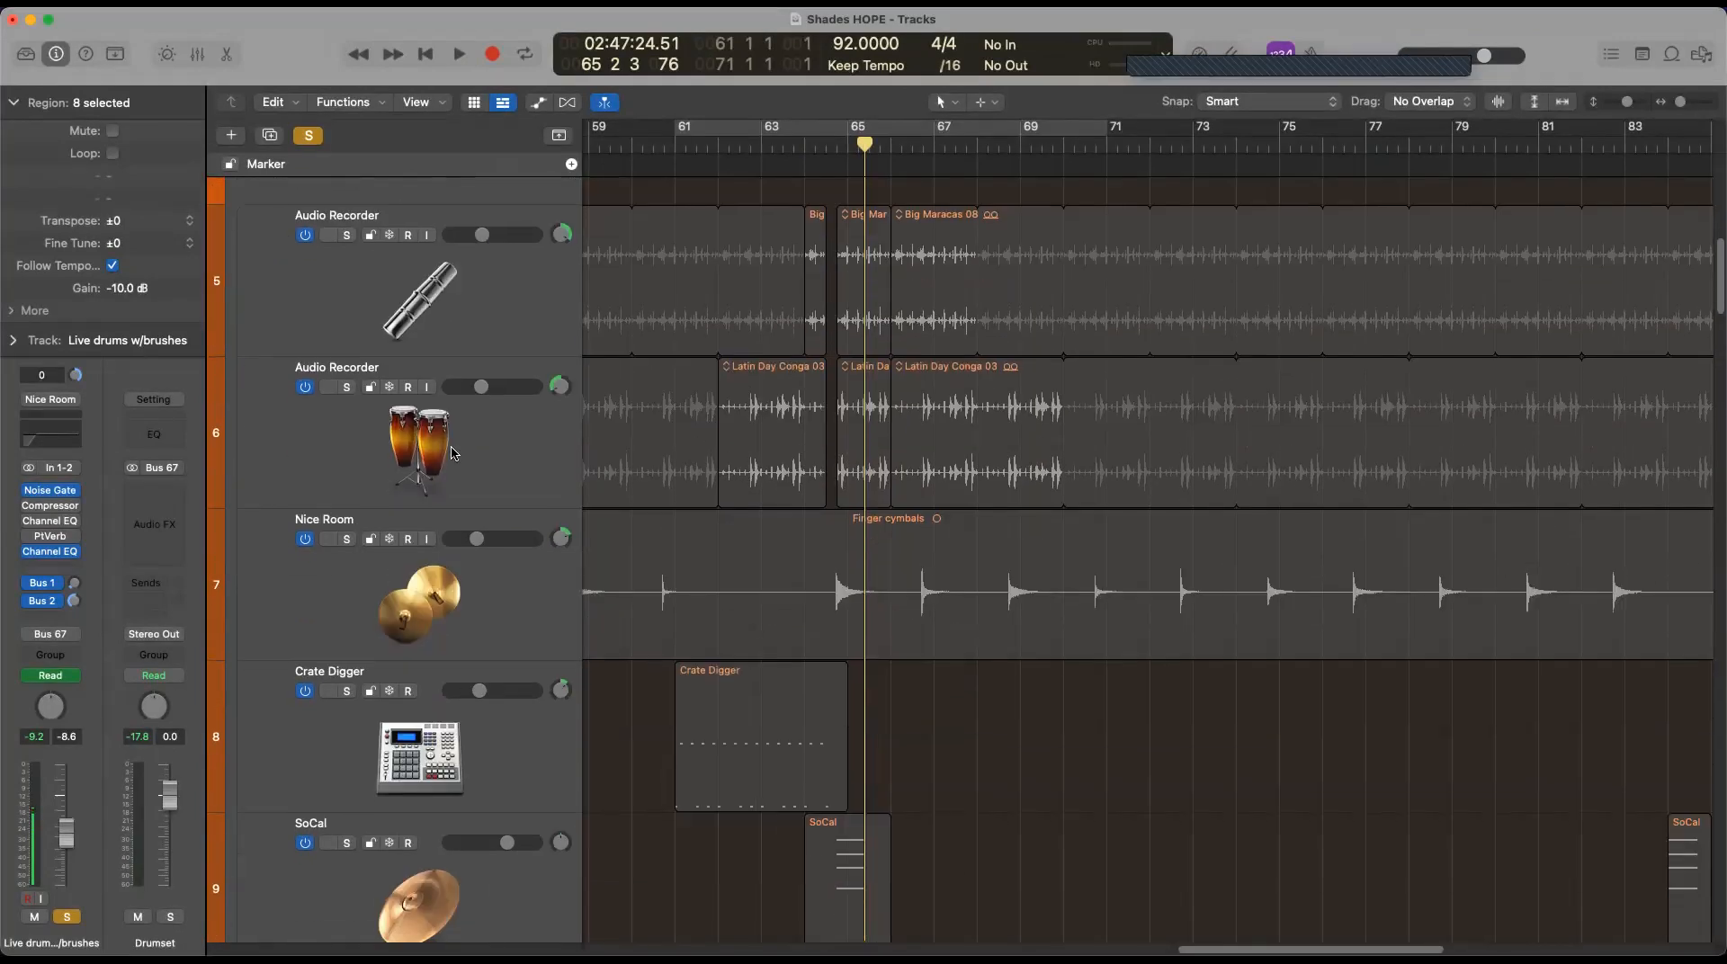
scroll(453, 492, down, 15)
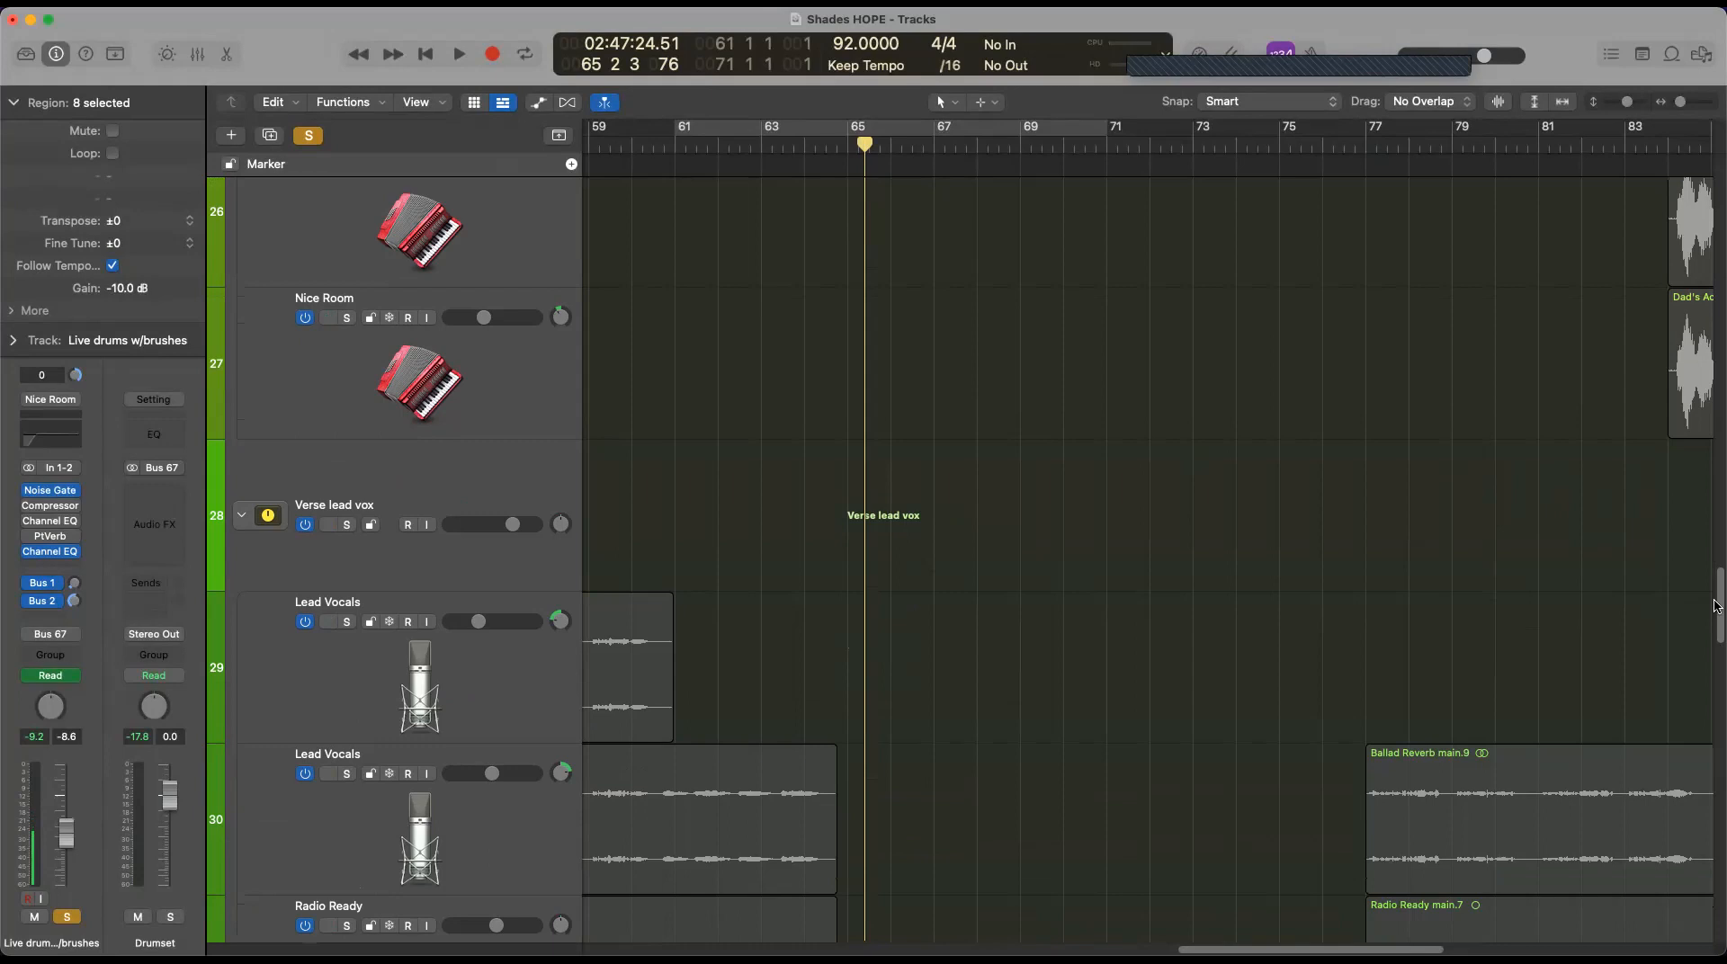
scroll(1717, 604, down, 20)
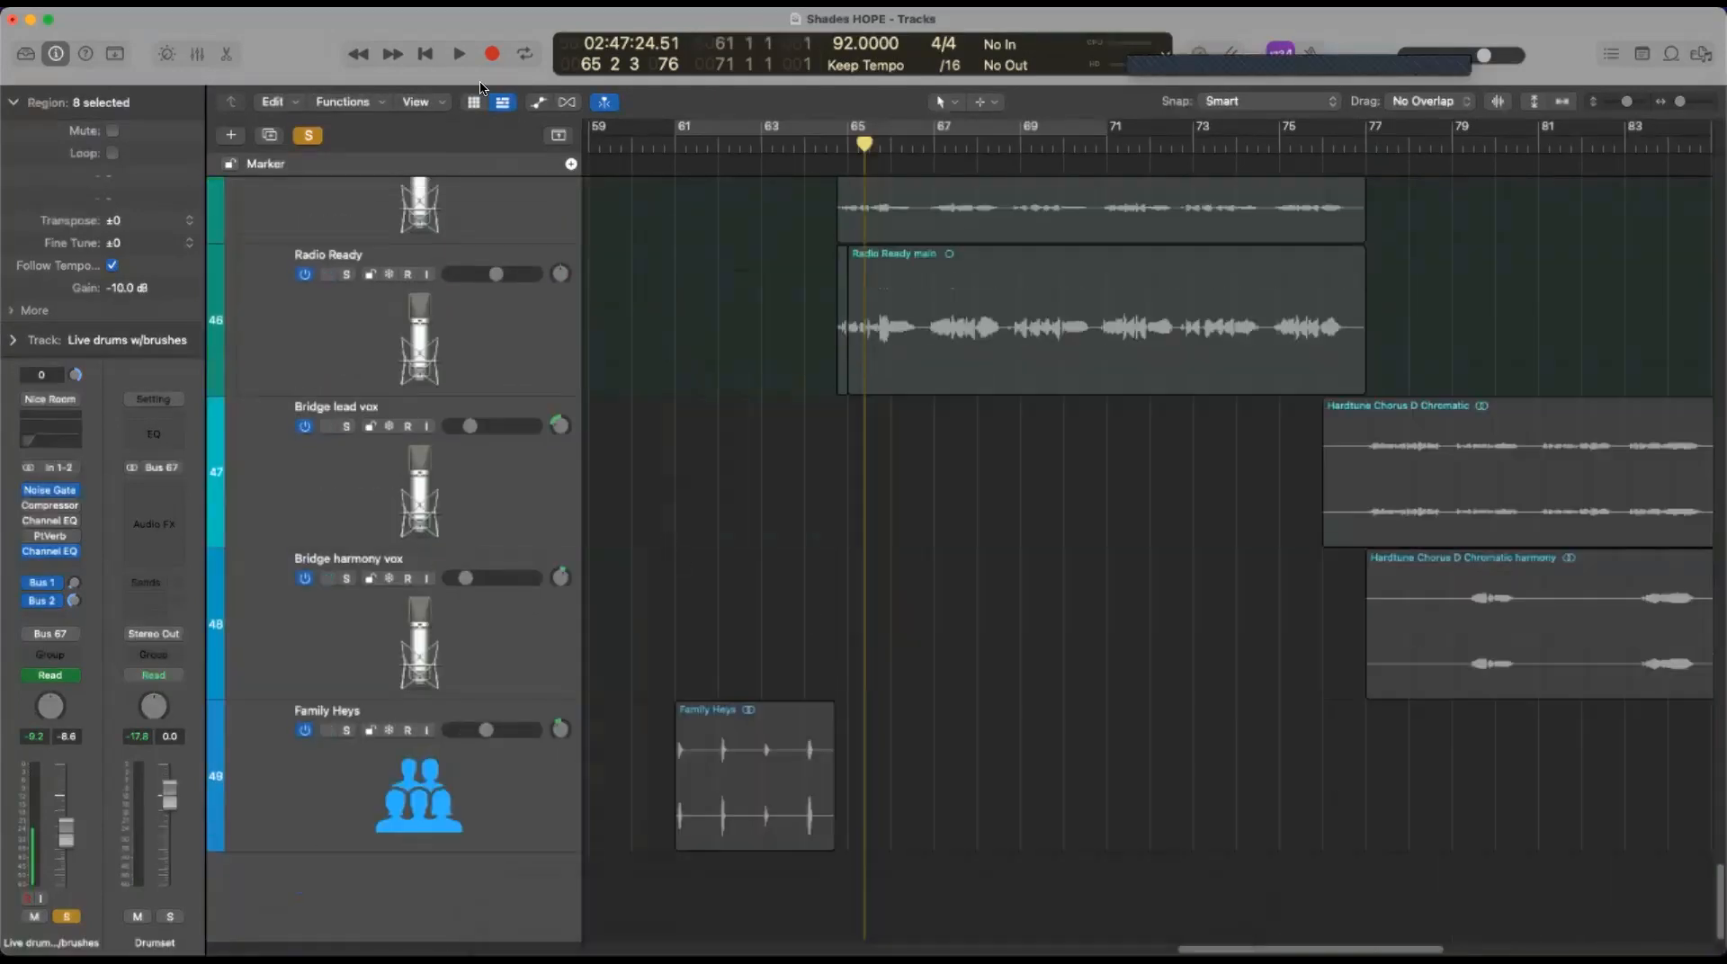
click(194, 55)
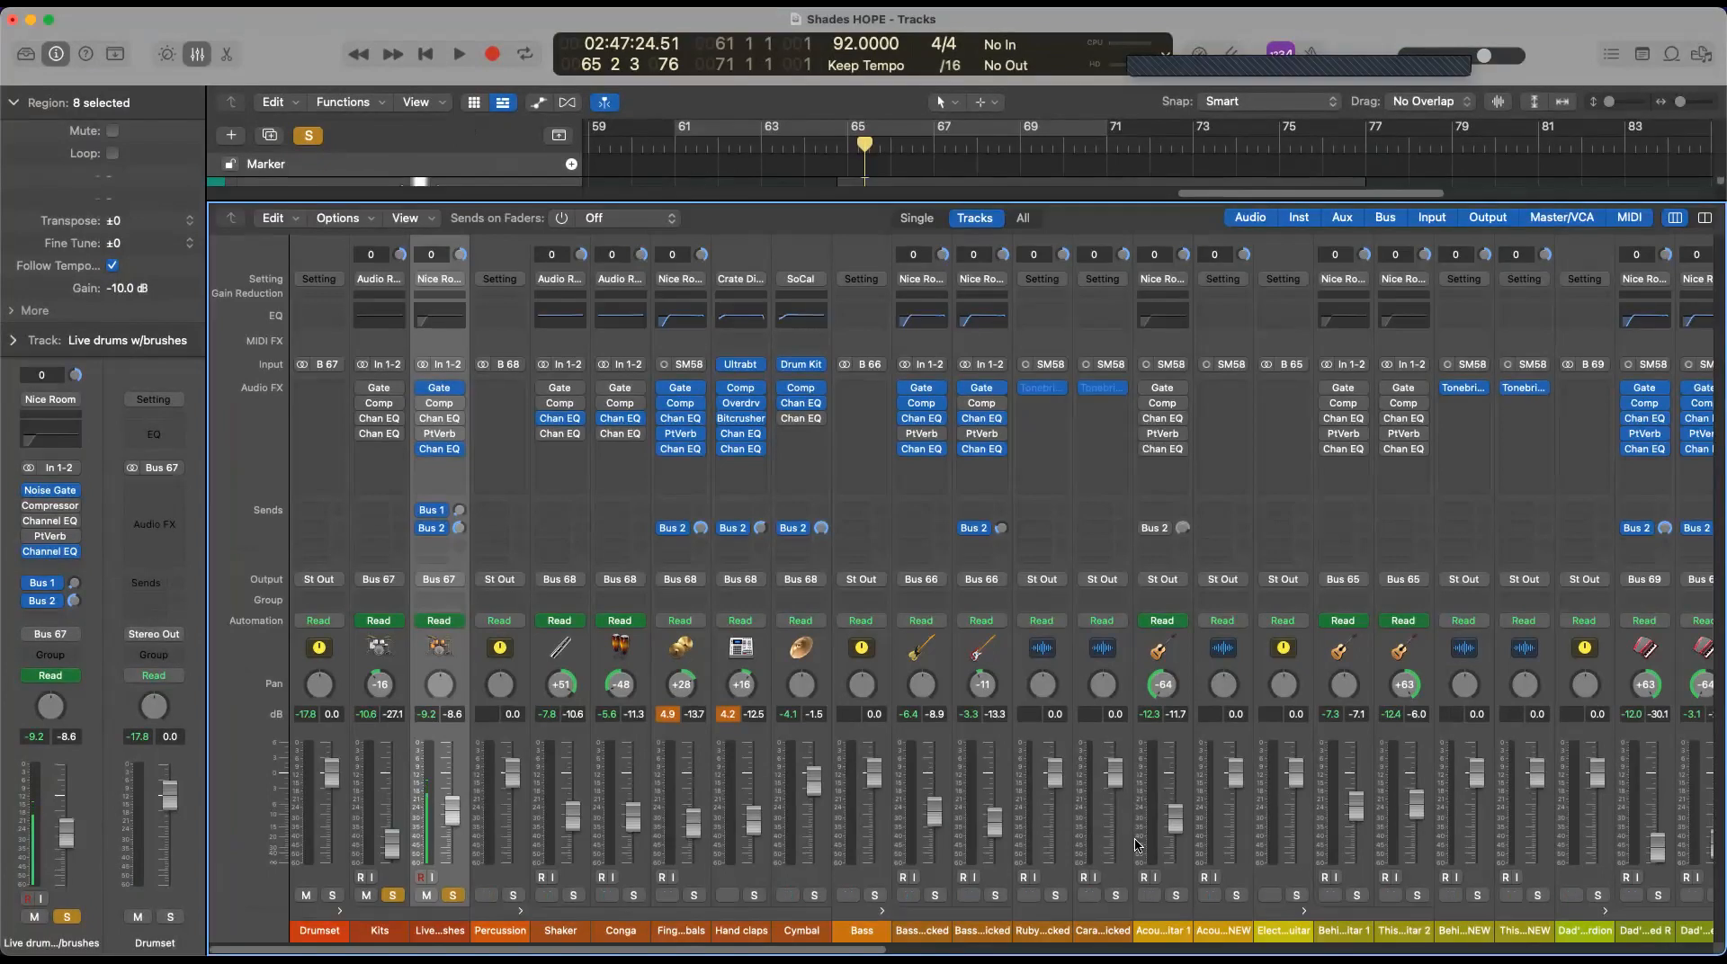
scroll(961, 594, right, 15)
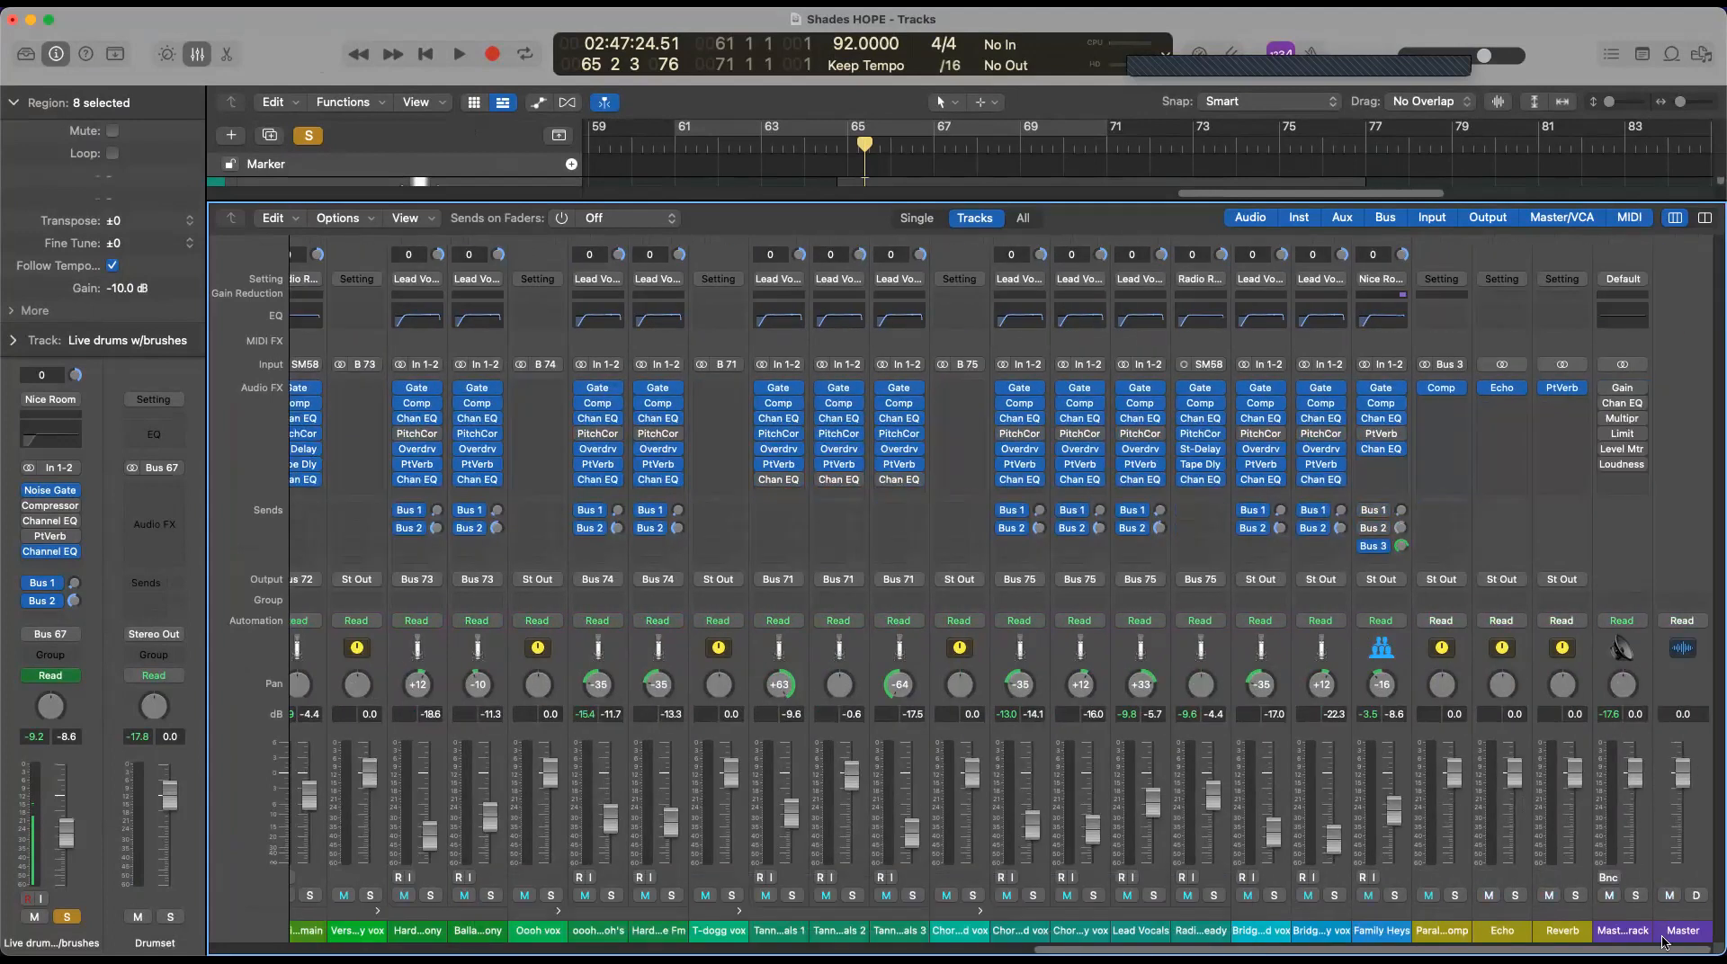
click(1626, 934)
right_click(1617, 936)
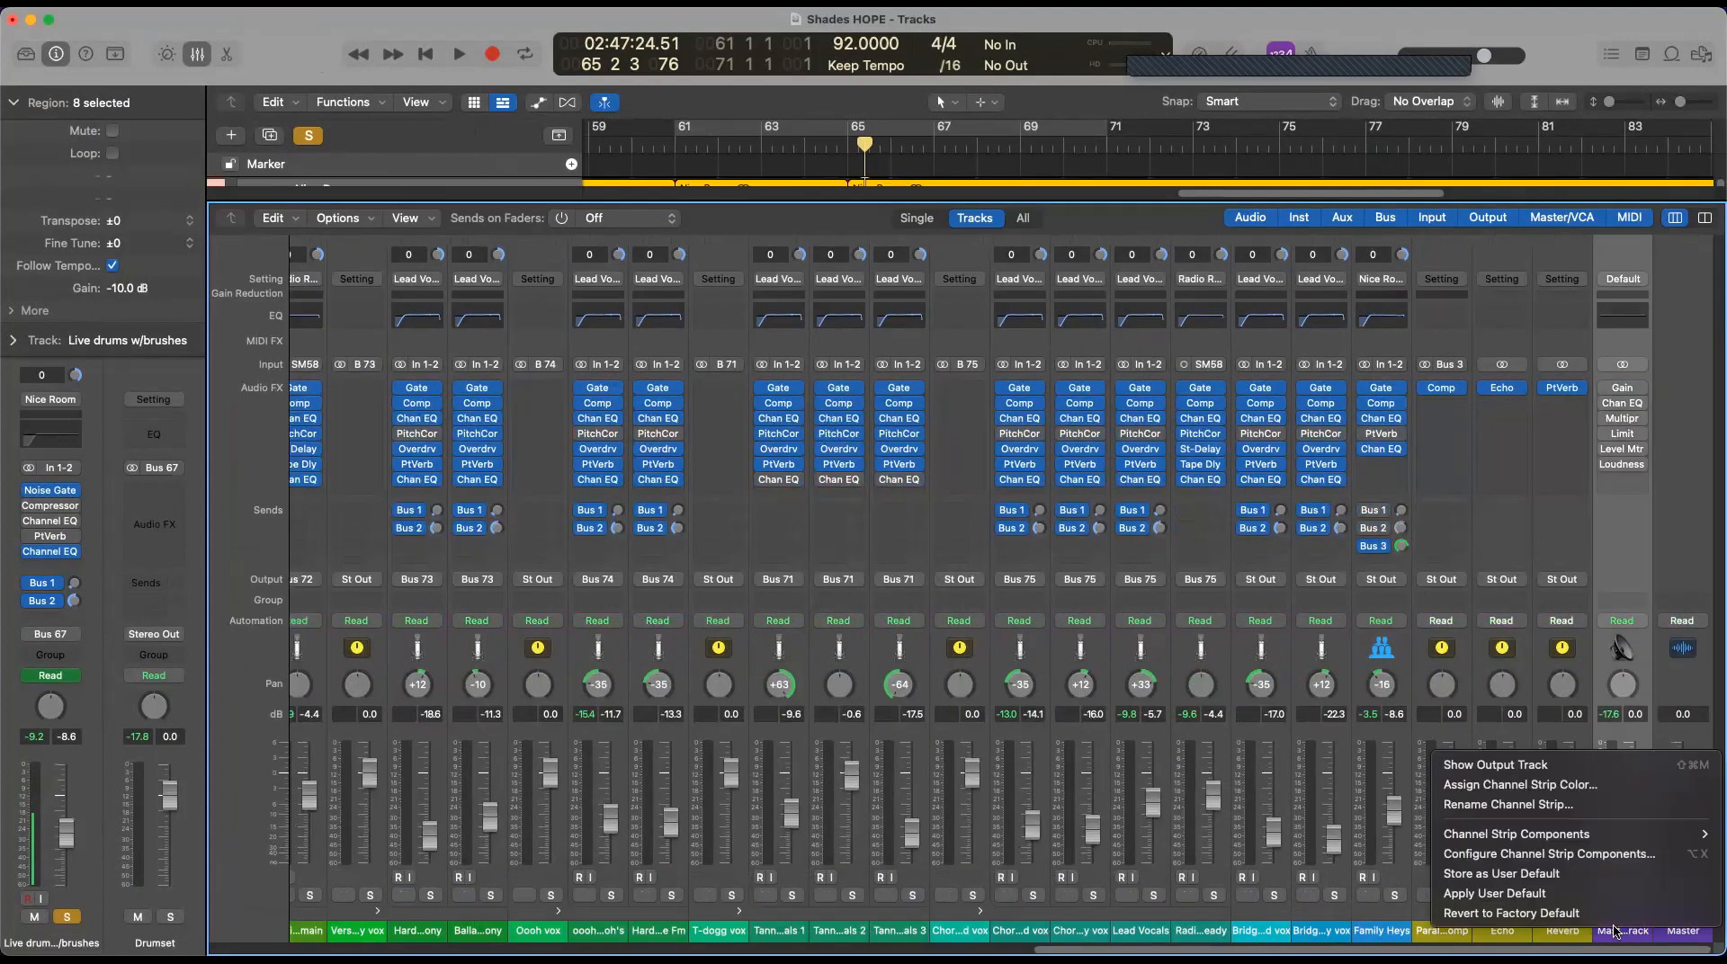
click(1494, 766)
click(197, 54)
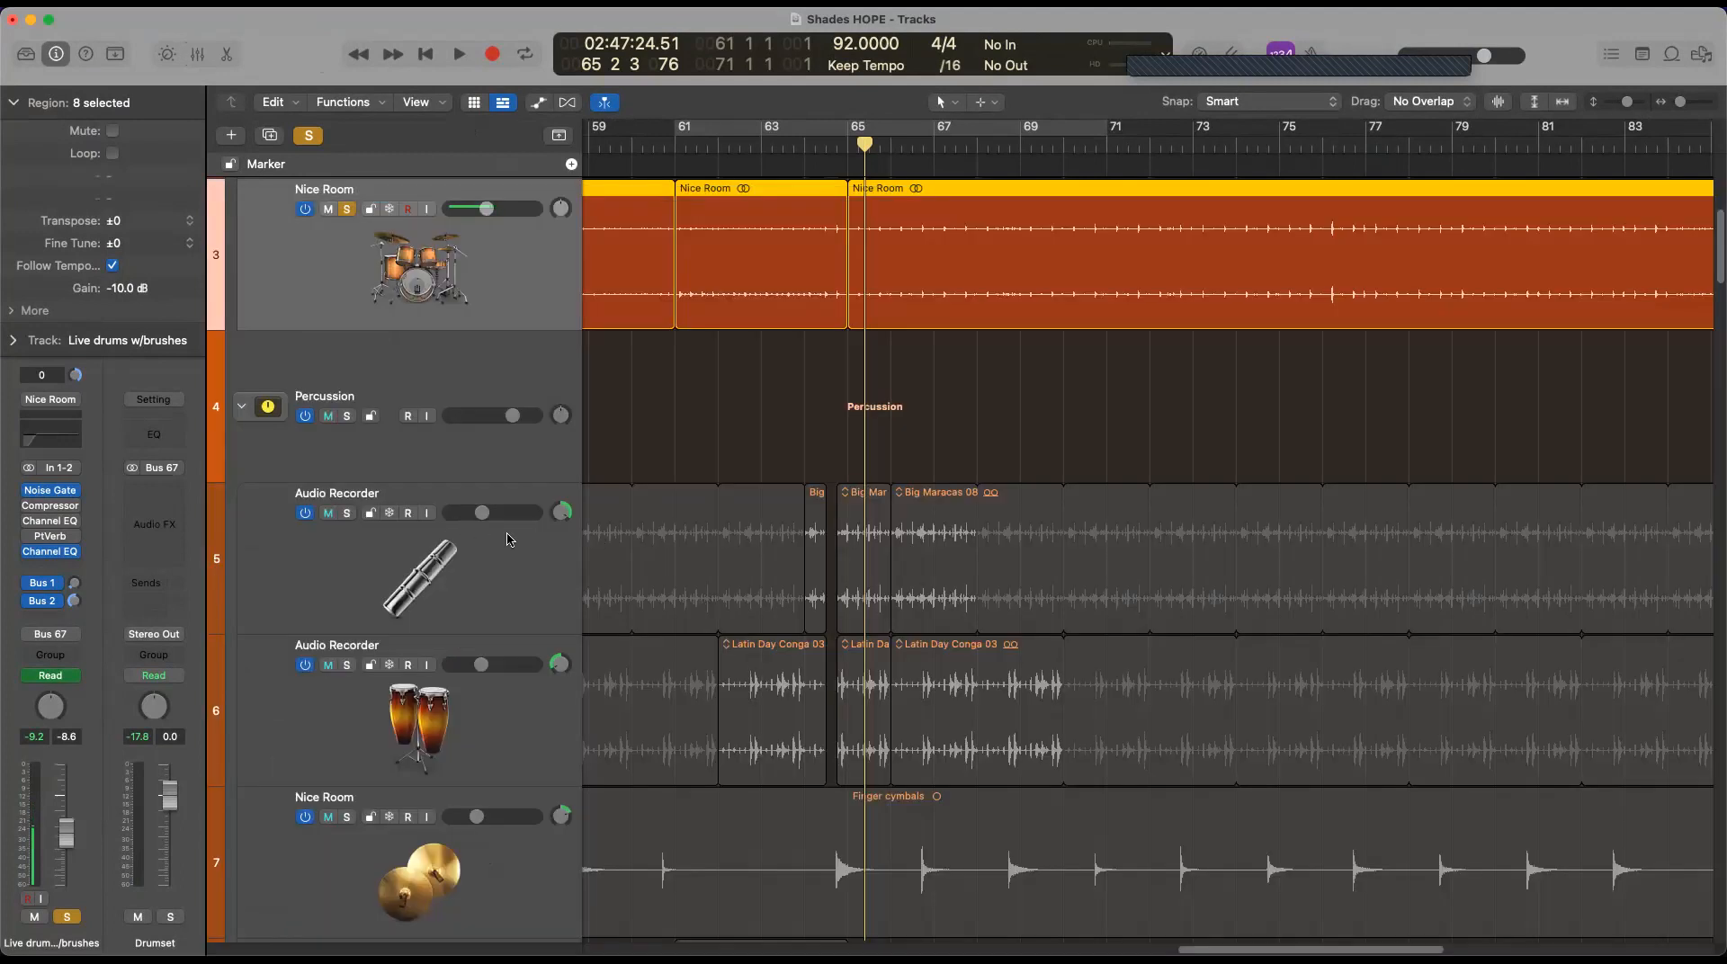
Reduce the track height and select the newly shown Master Track at the end of the track list
scroll(577, 556, up, 5)
scroll(390, 578, down, 5)
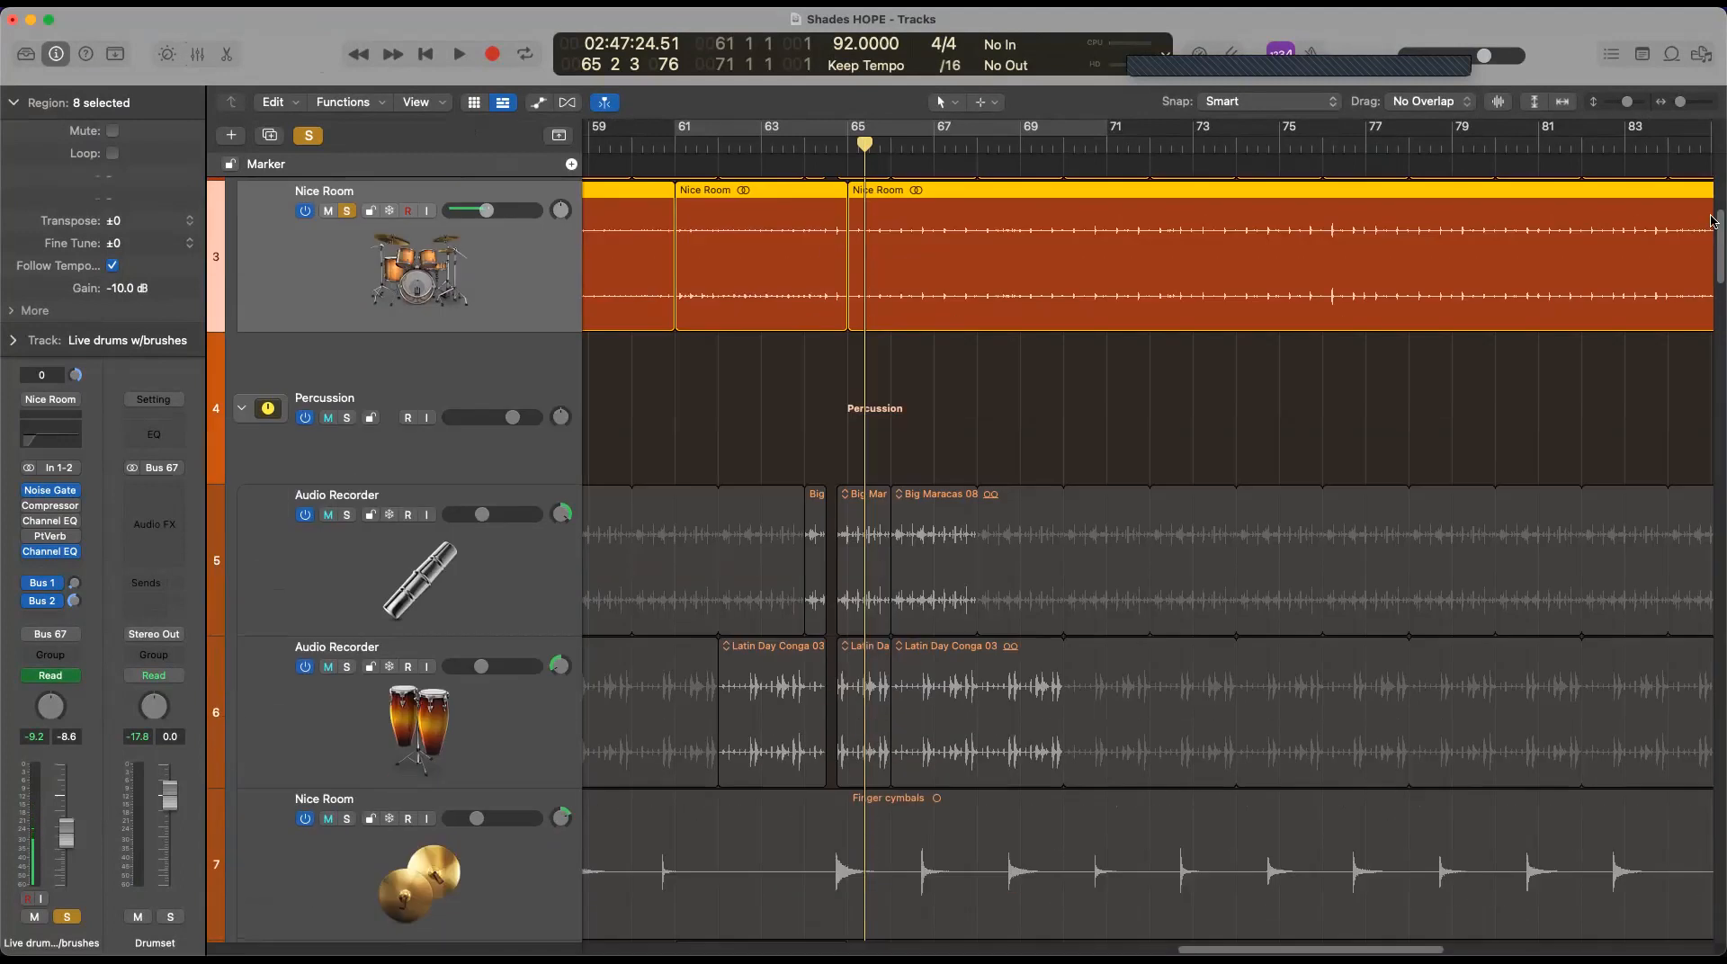
drag(1627, 101, 1620, 102)
scroll(404, 540, down, 10)
scroll(410, 636, down, 15)
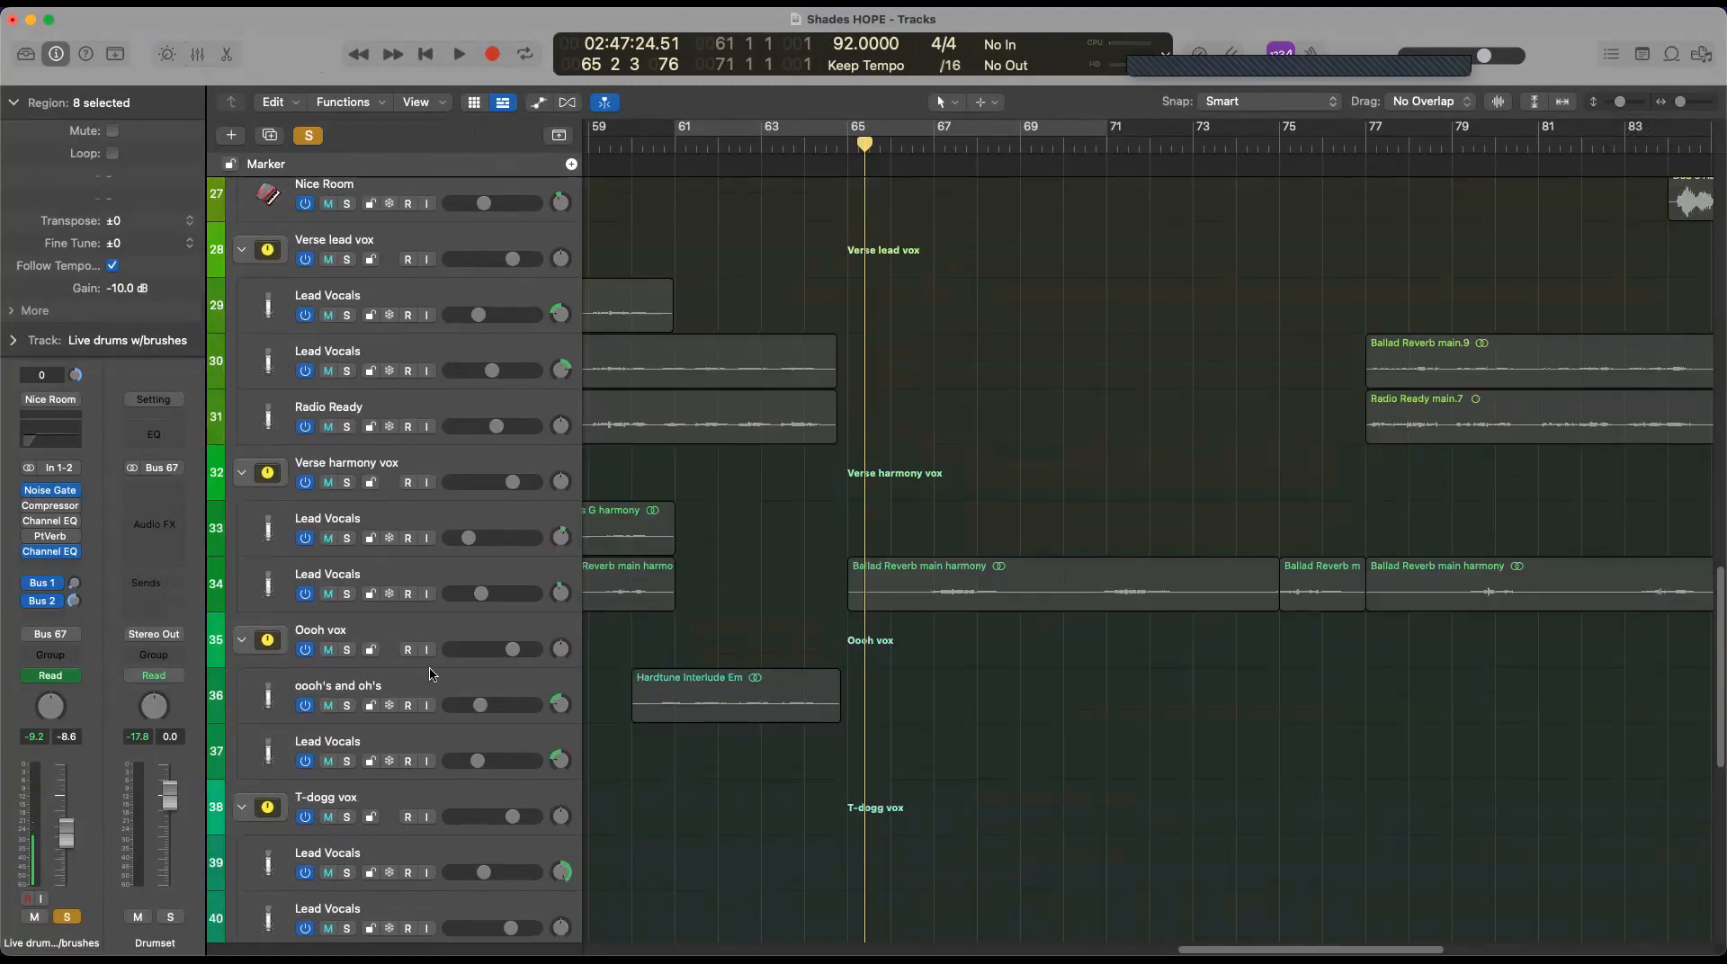
click(491, 817)
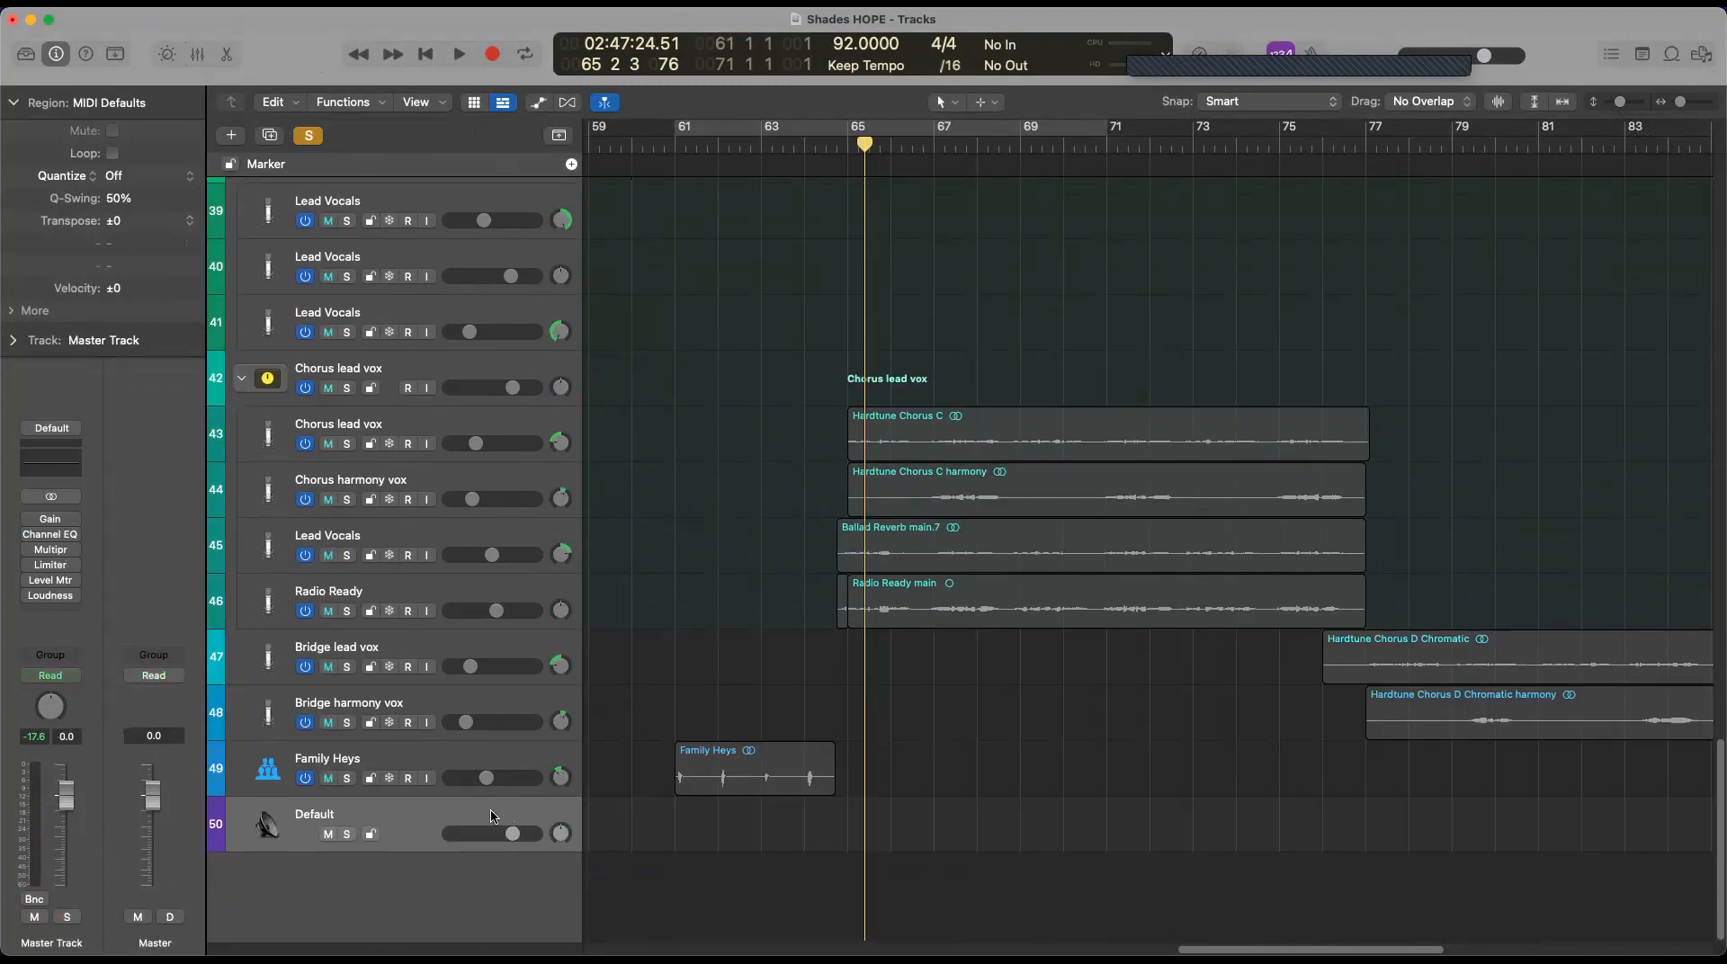
Play the song from bar 61 to check the peak level of the Master Track
click(677, 144)
key(space)
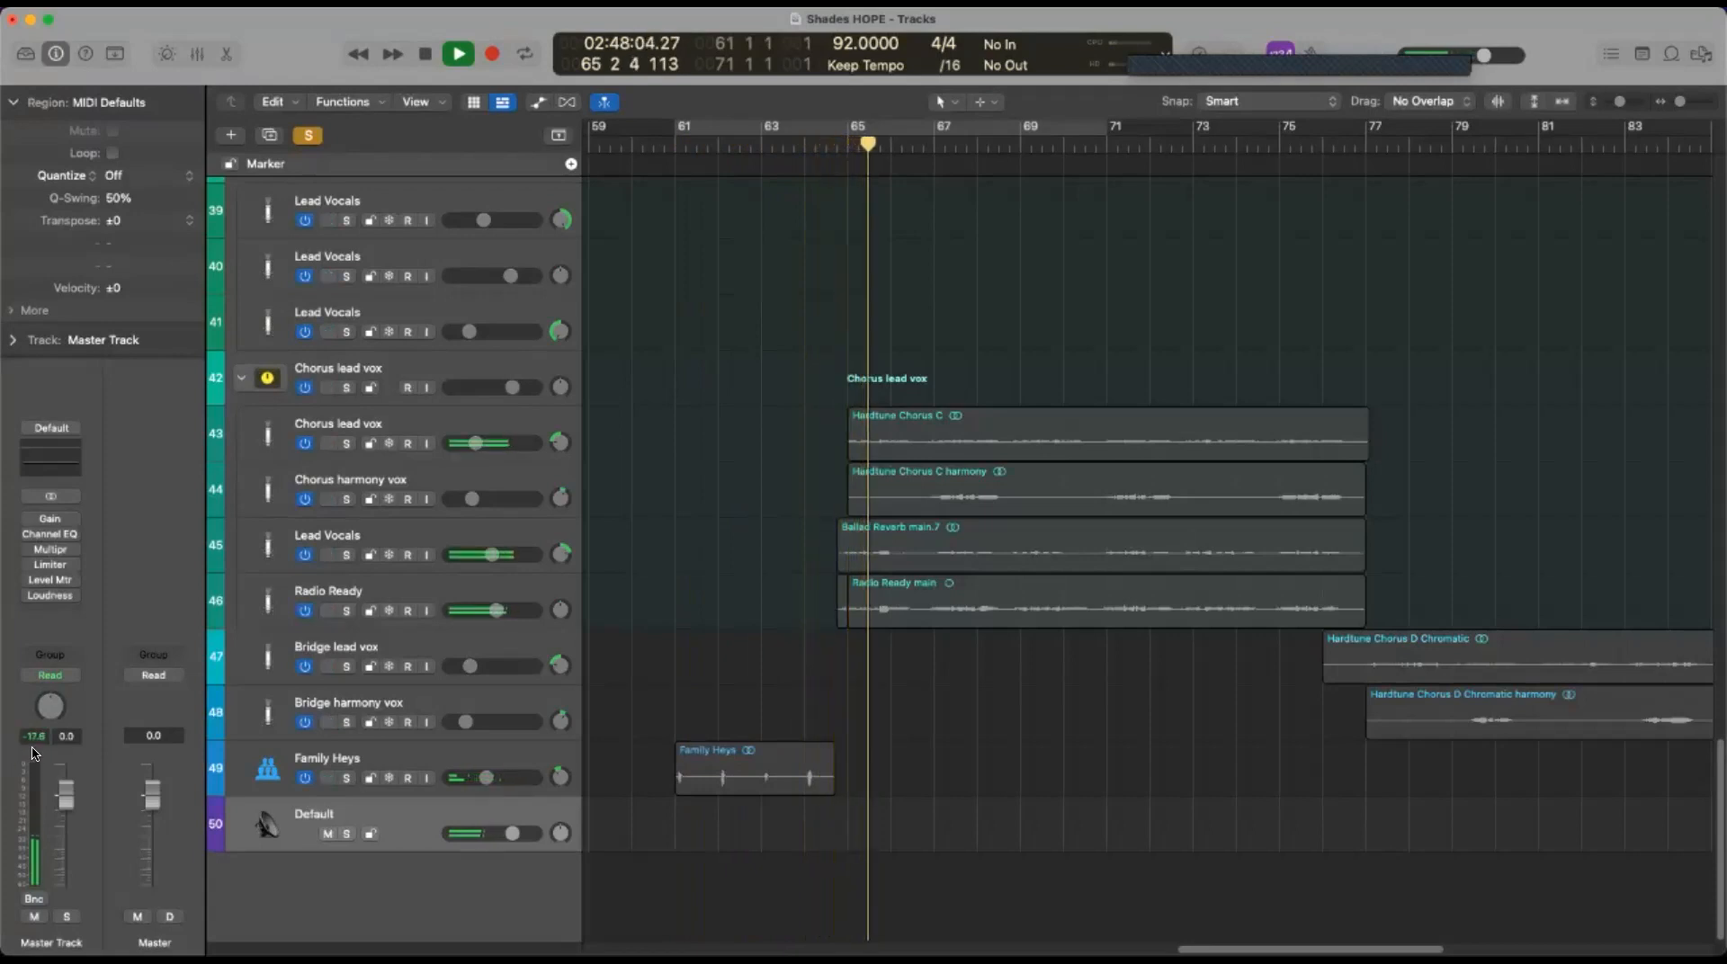
key(space)
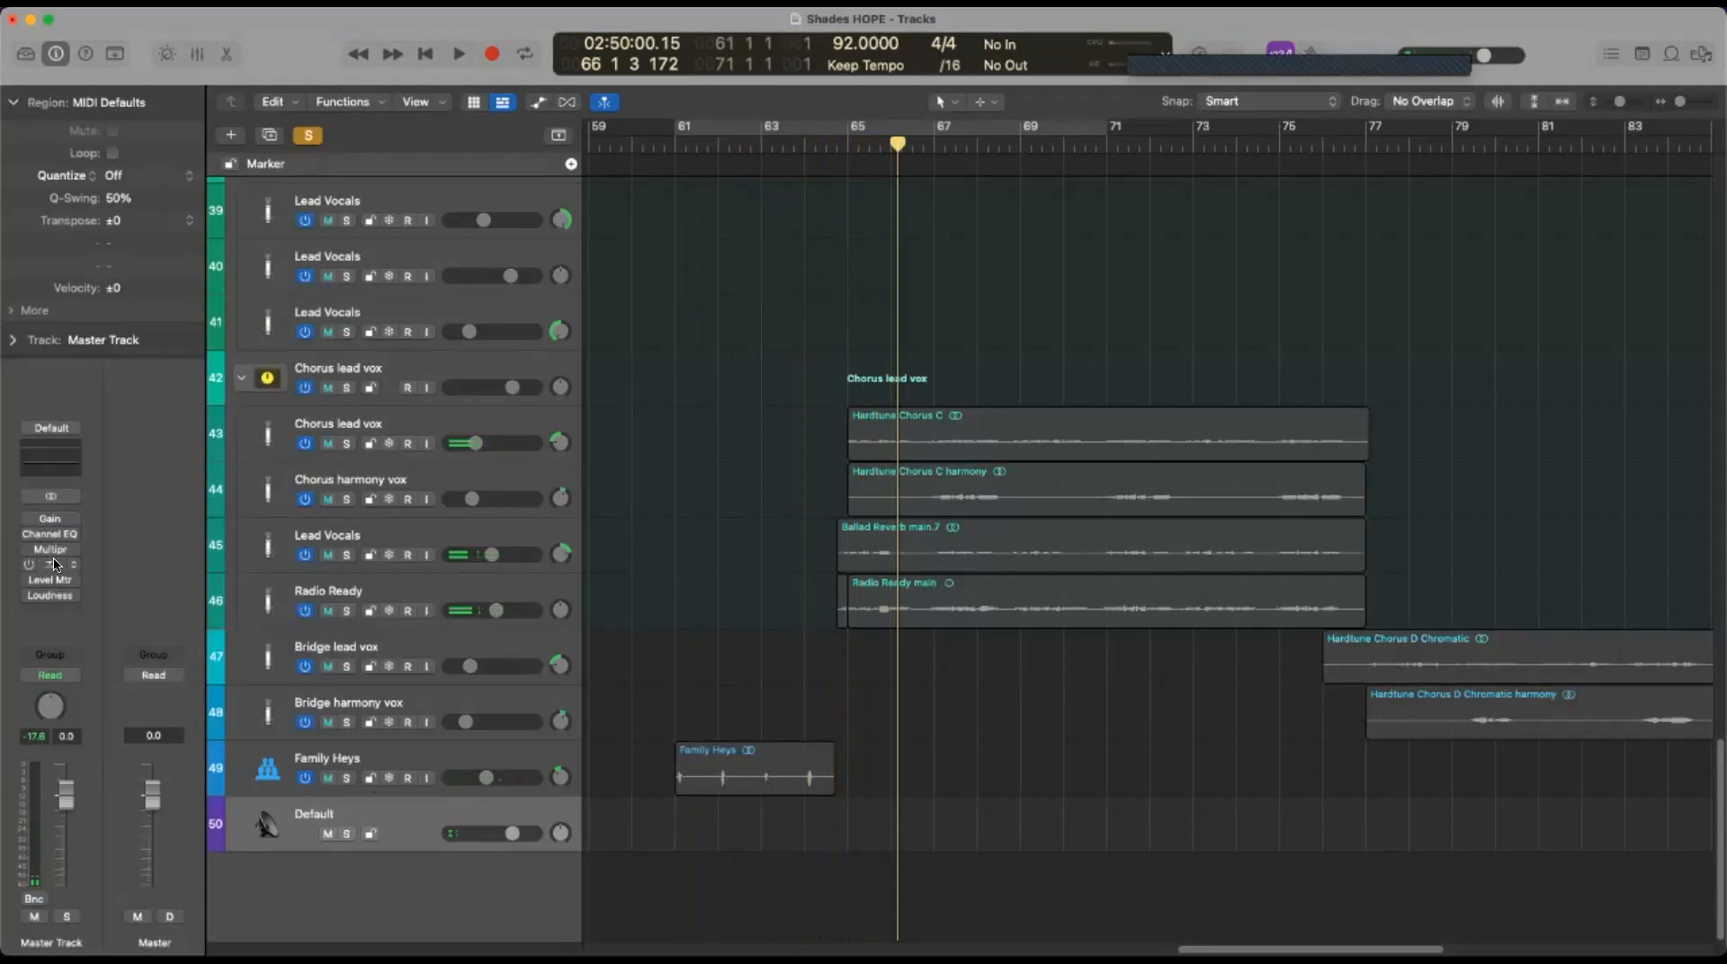
Unsolo the Kits track so that only Live drums w/brushes stays soloed and selected
scroll(537, 901, up, 10)
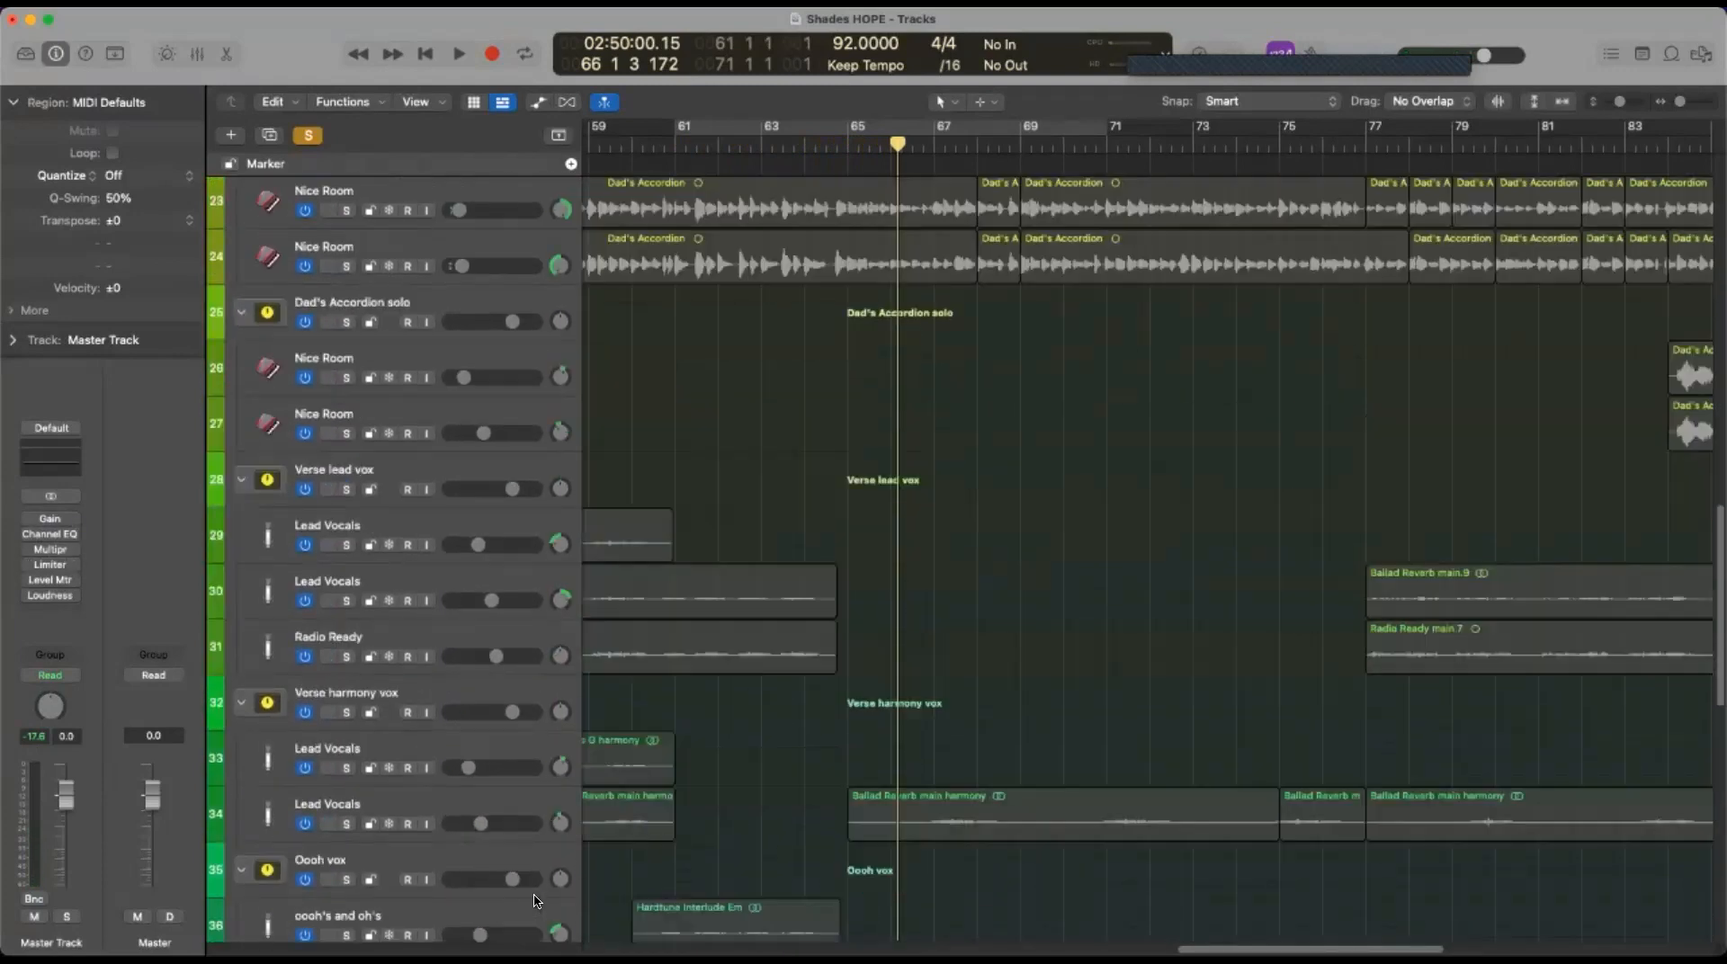
scroll(536, 901, up, 15)
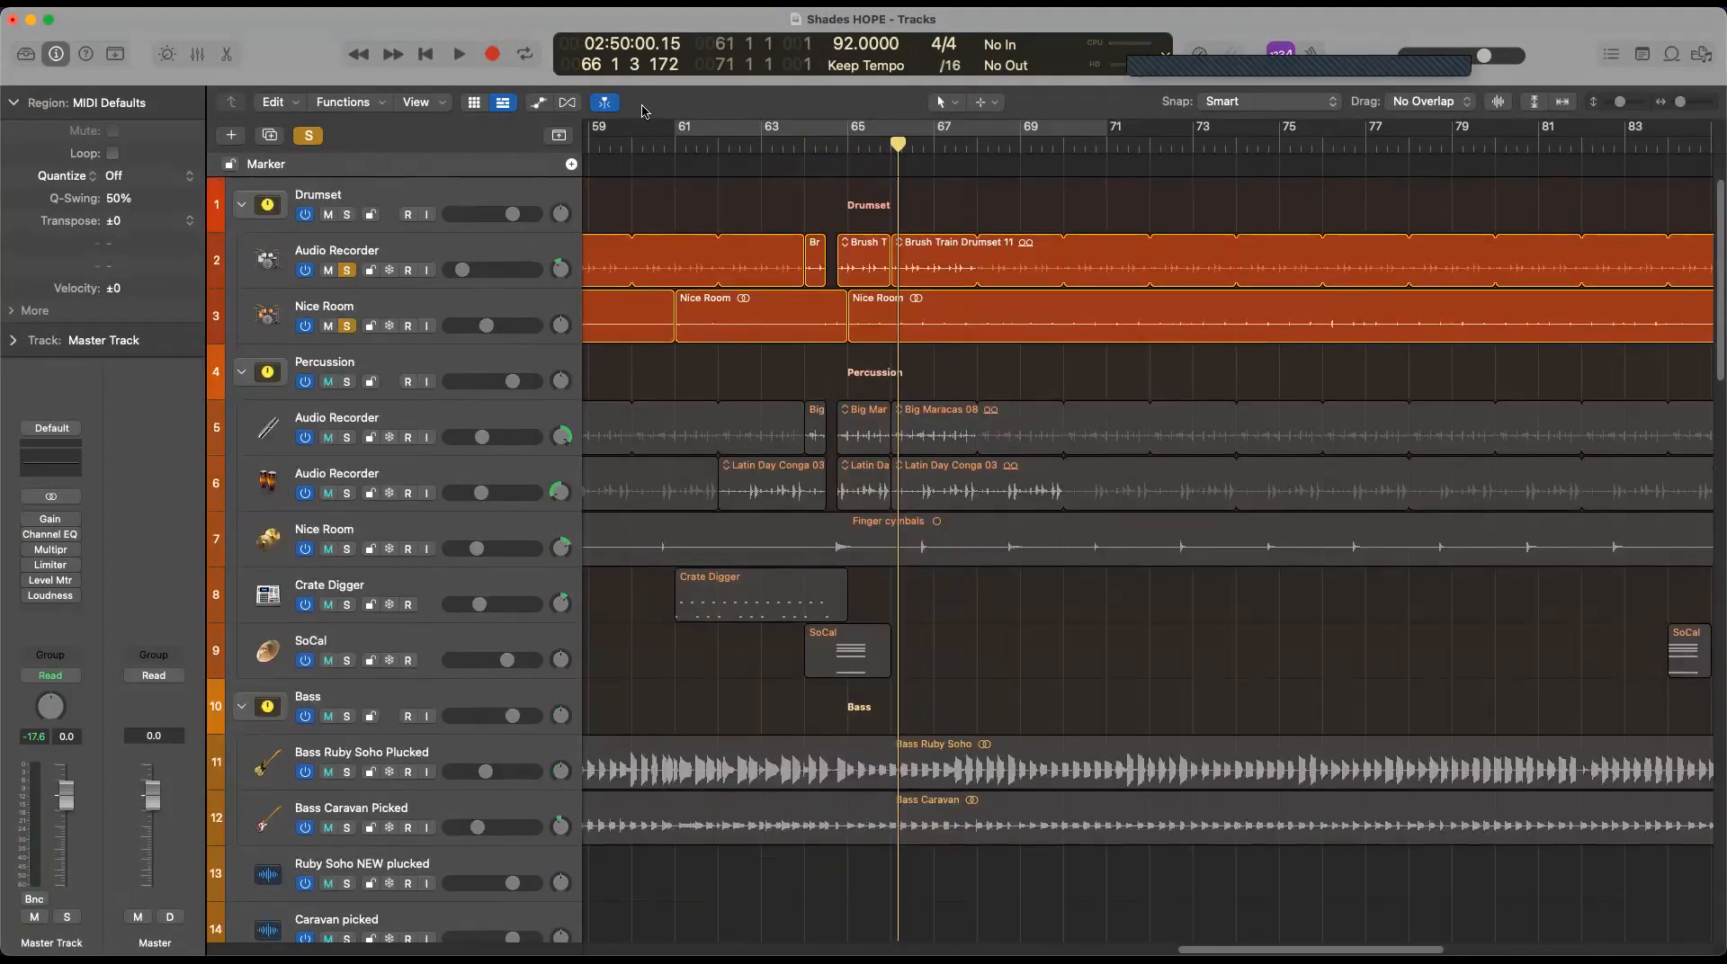
click(506, 259)
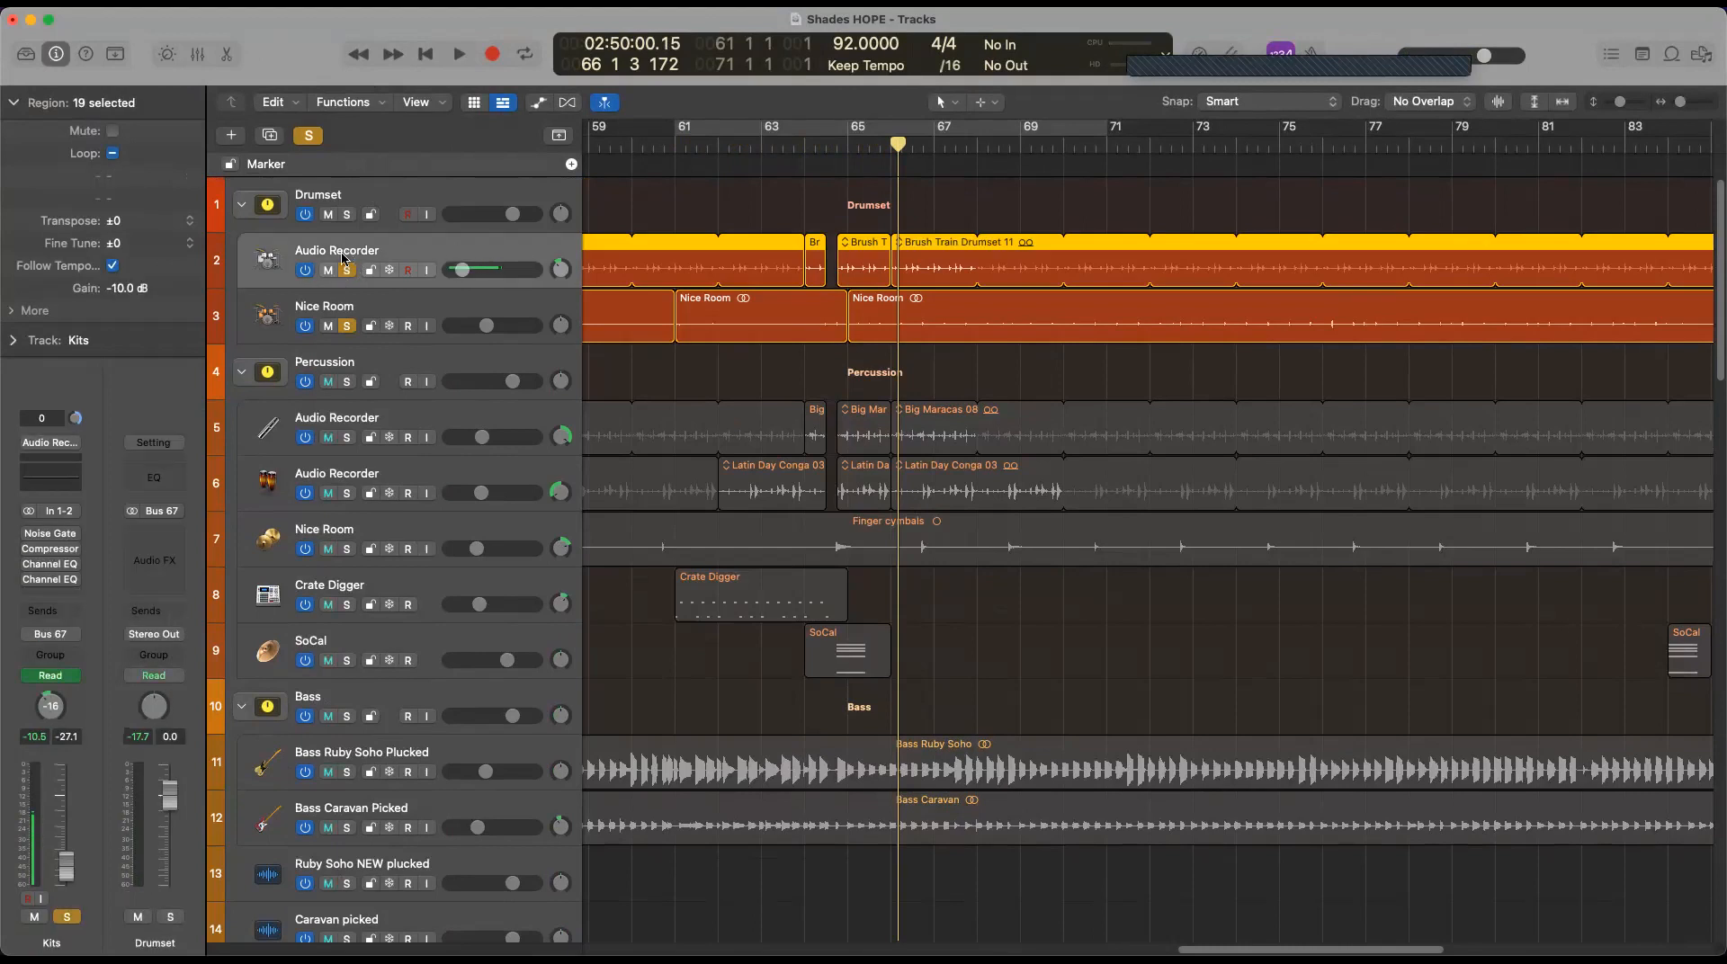
click(527, 308)
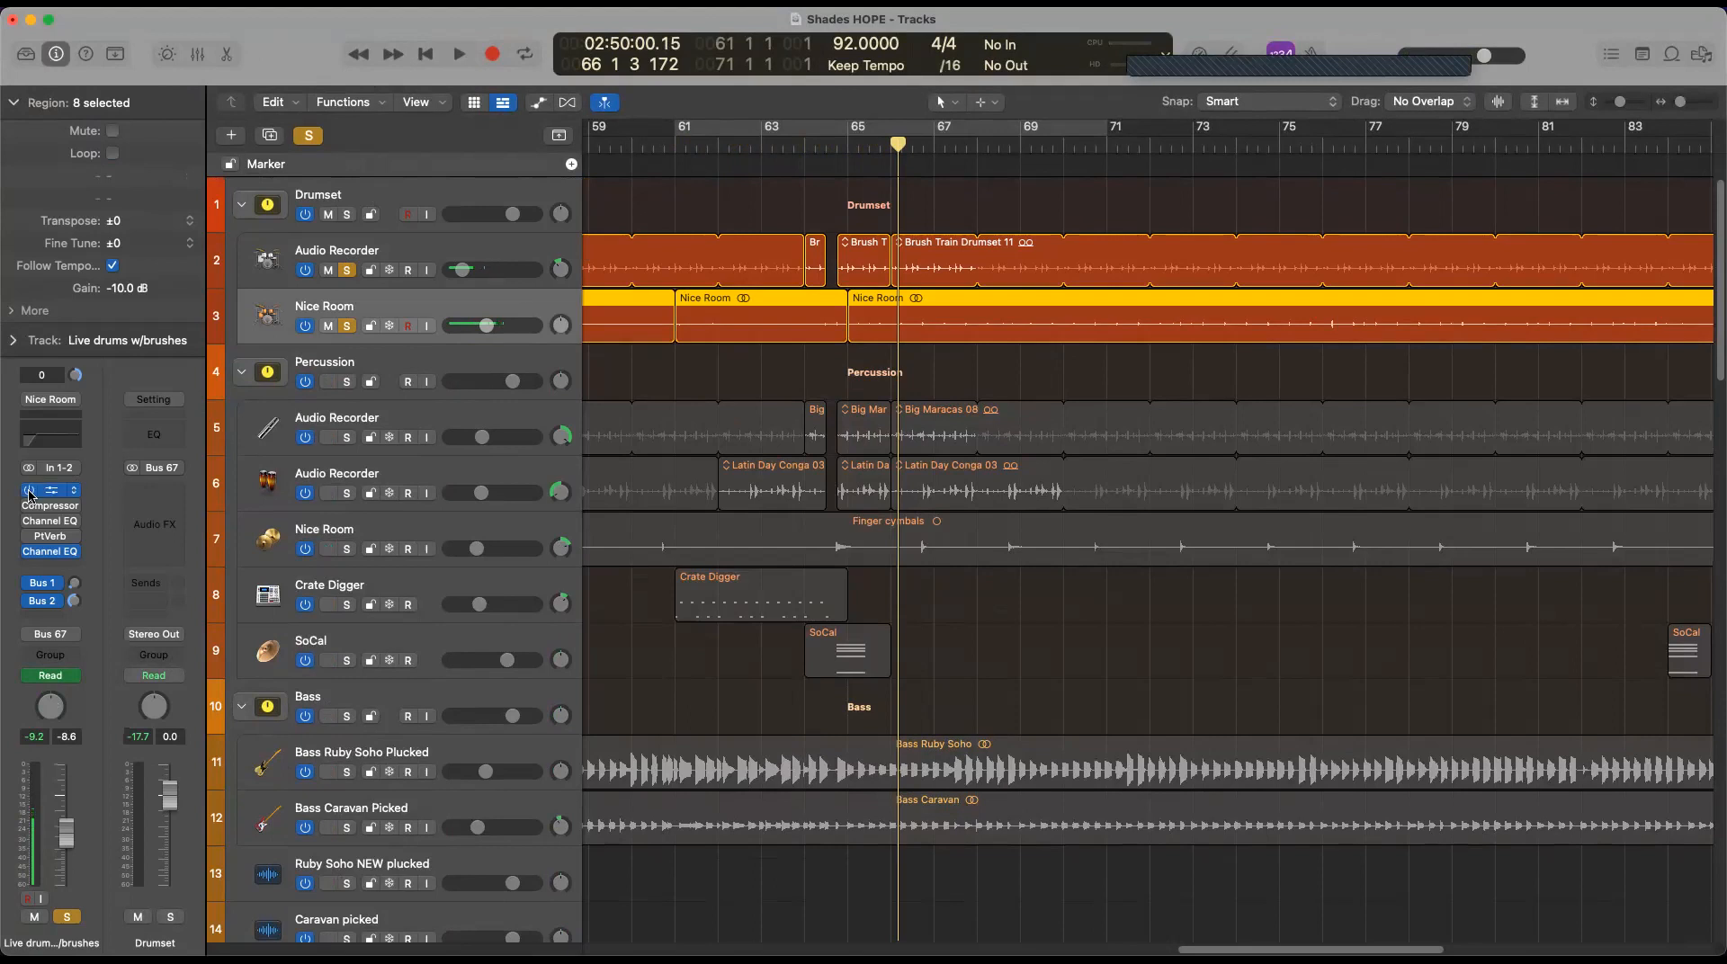
click(349, 272)
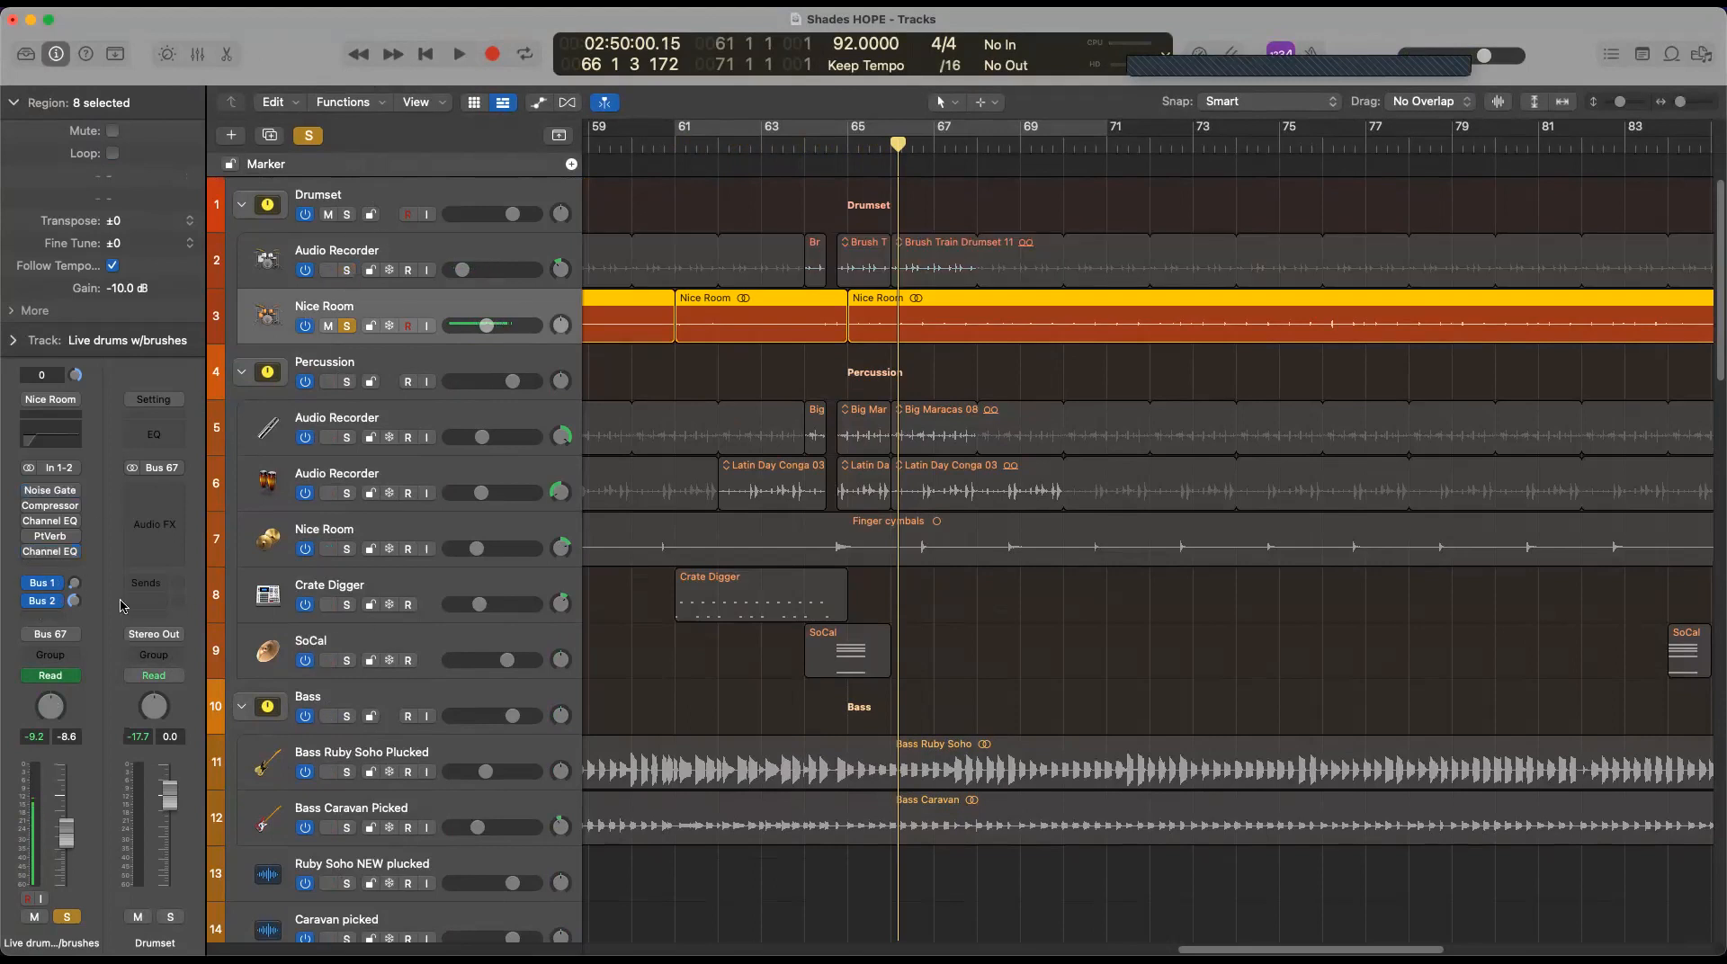
Play Live drums w/brushes from bar 61 to check its peak, and raise the gain of all its regions to -8.0 dB
click(673, 145)
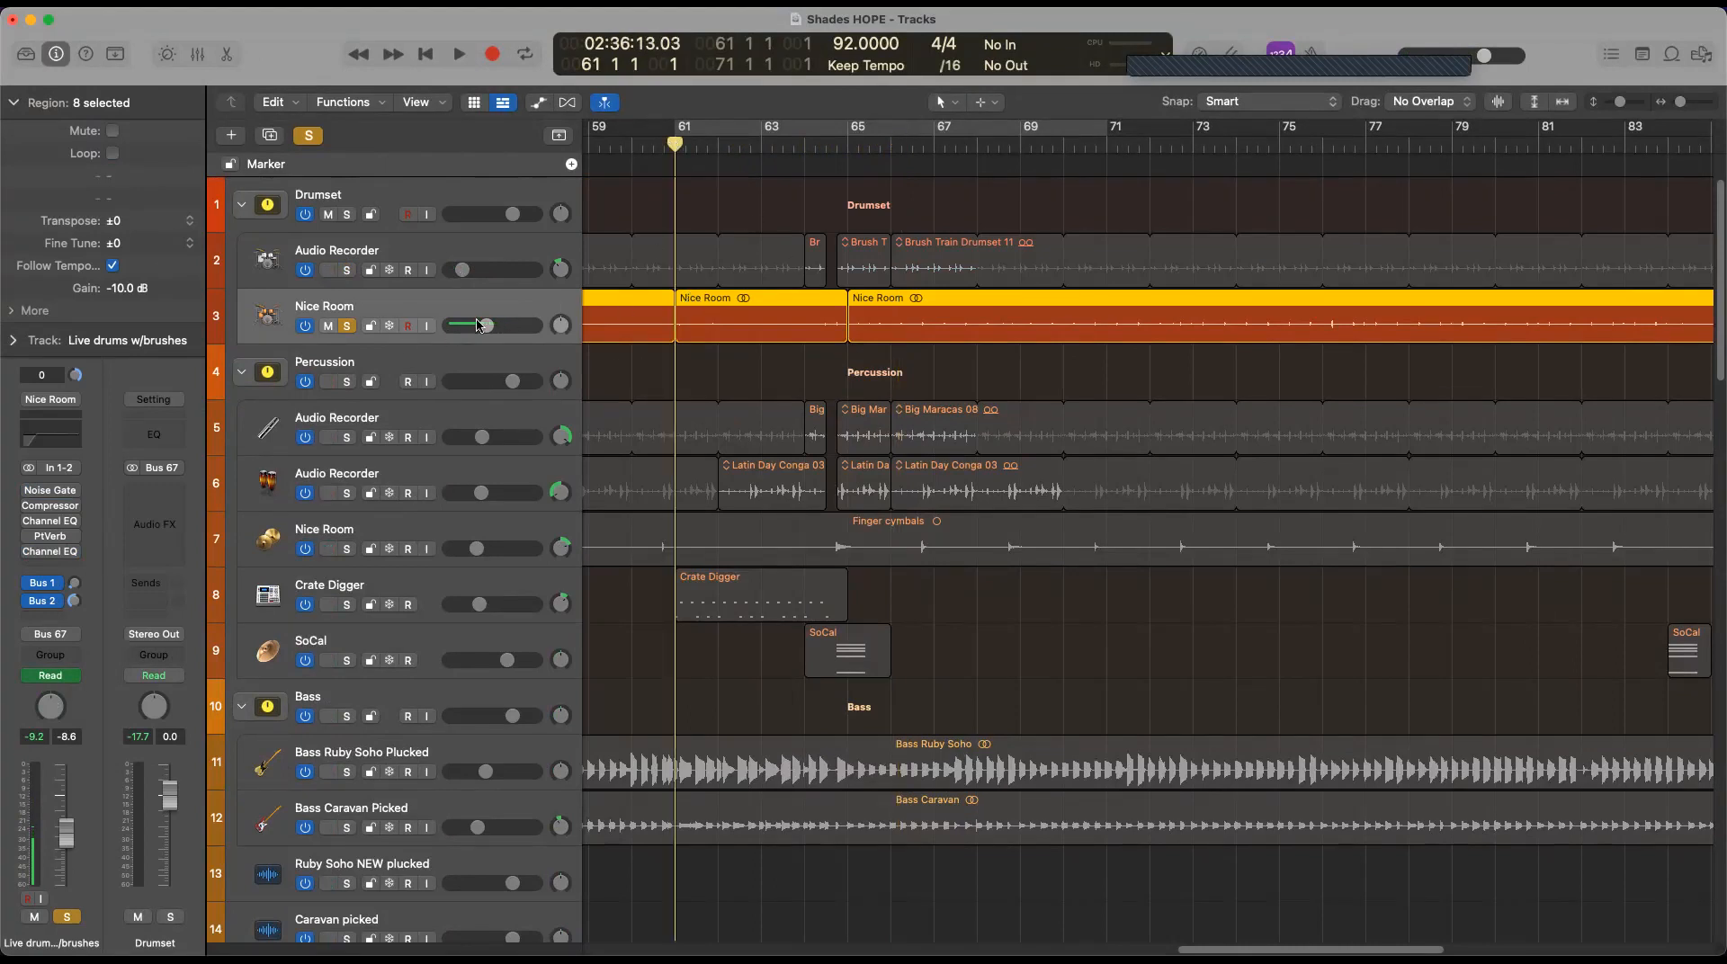
key(space)
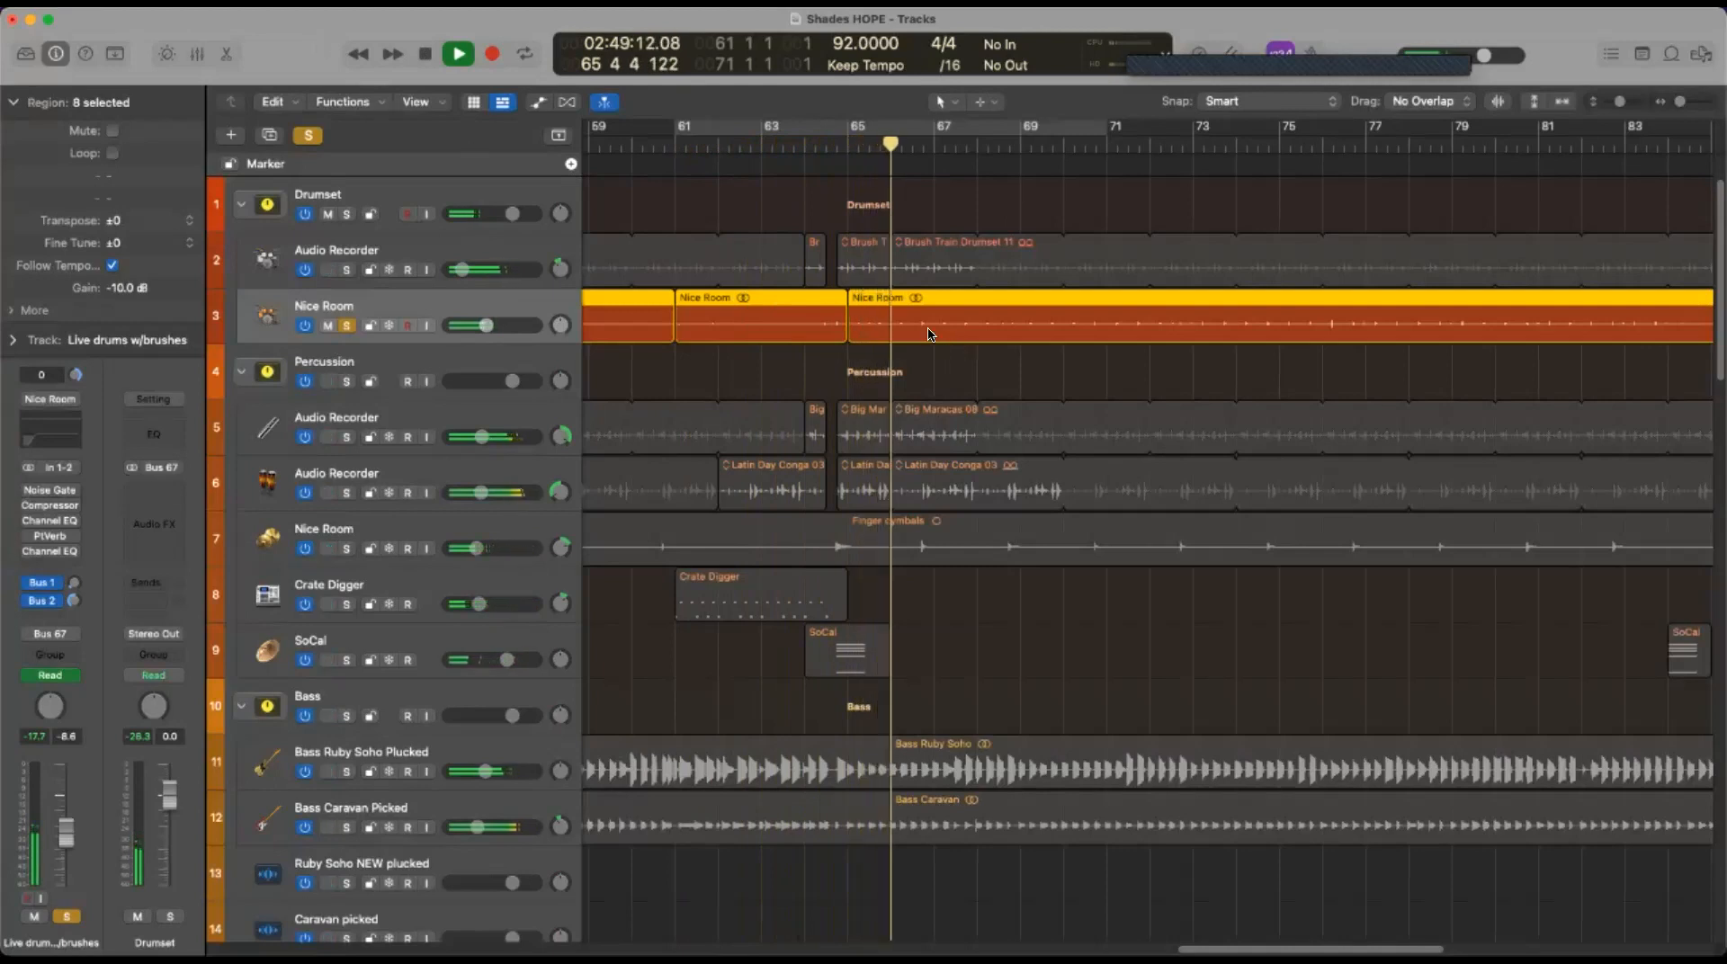
key(space)
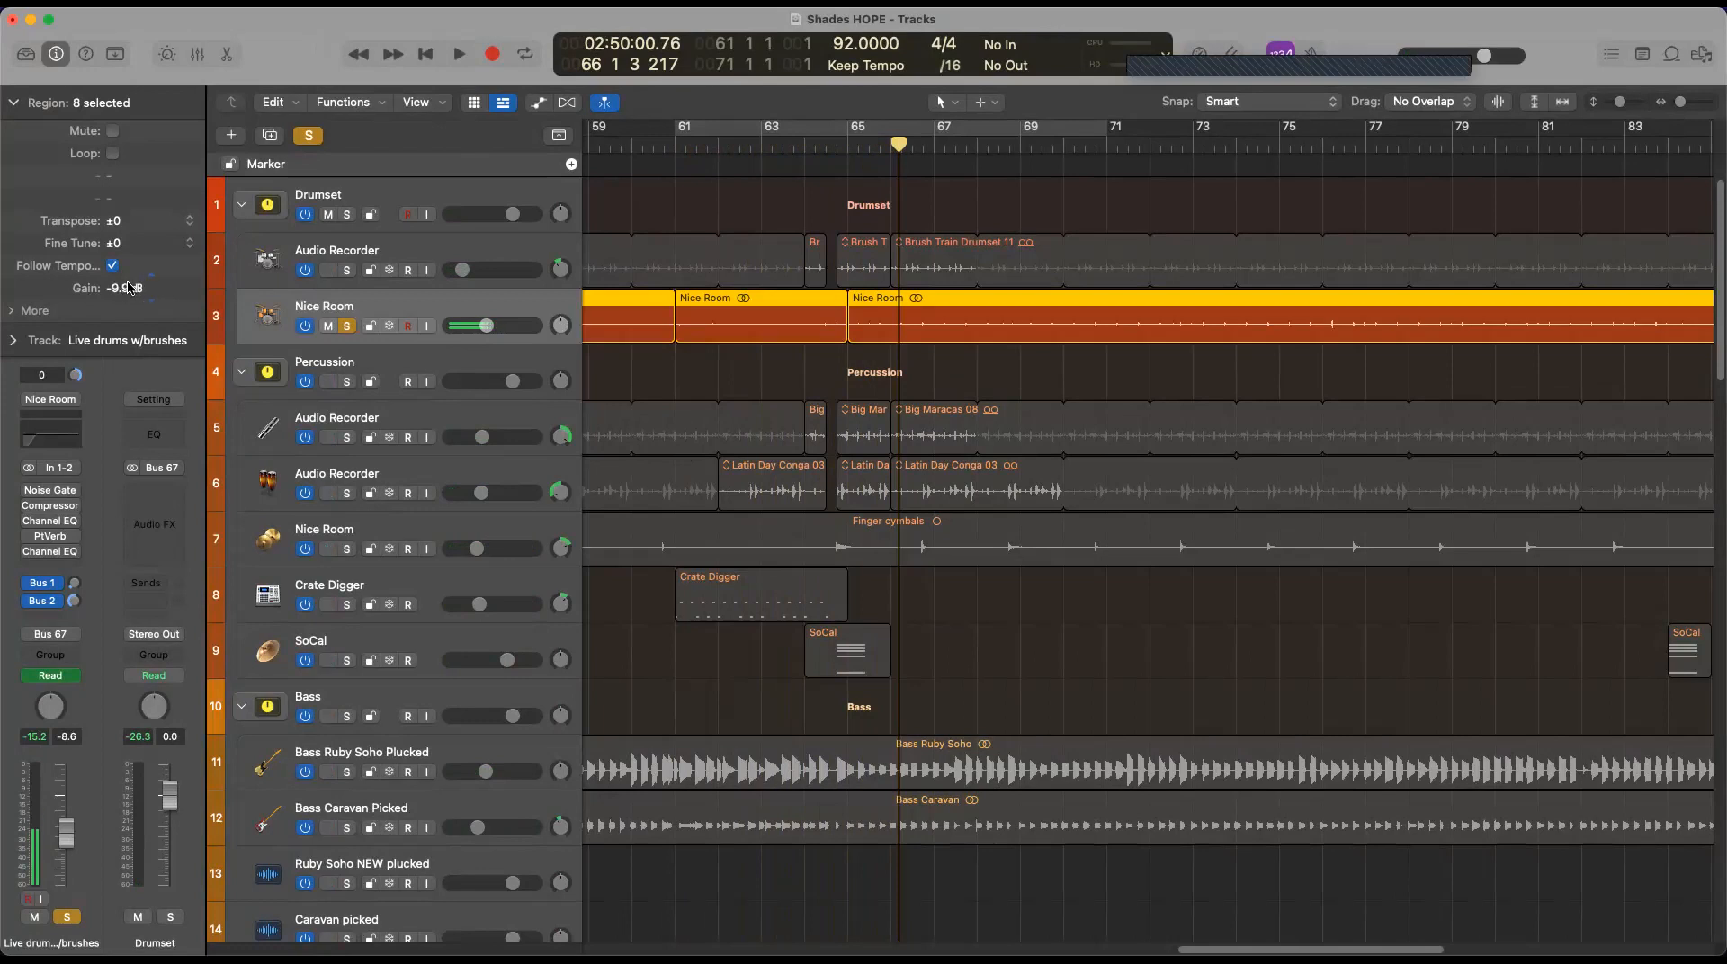
drag(130, 256, 132, 244)
Inspect the settings of the Channel EQ, the Compressor and the last Channel EQ on Live drums w/brushes, closing each plug-in
click(53, 524)
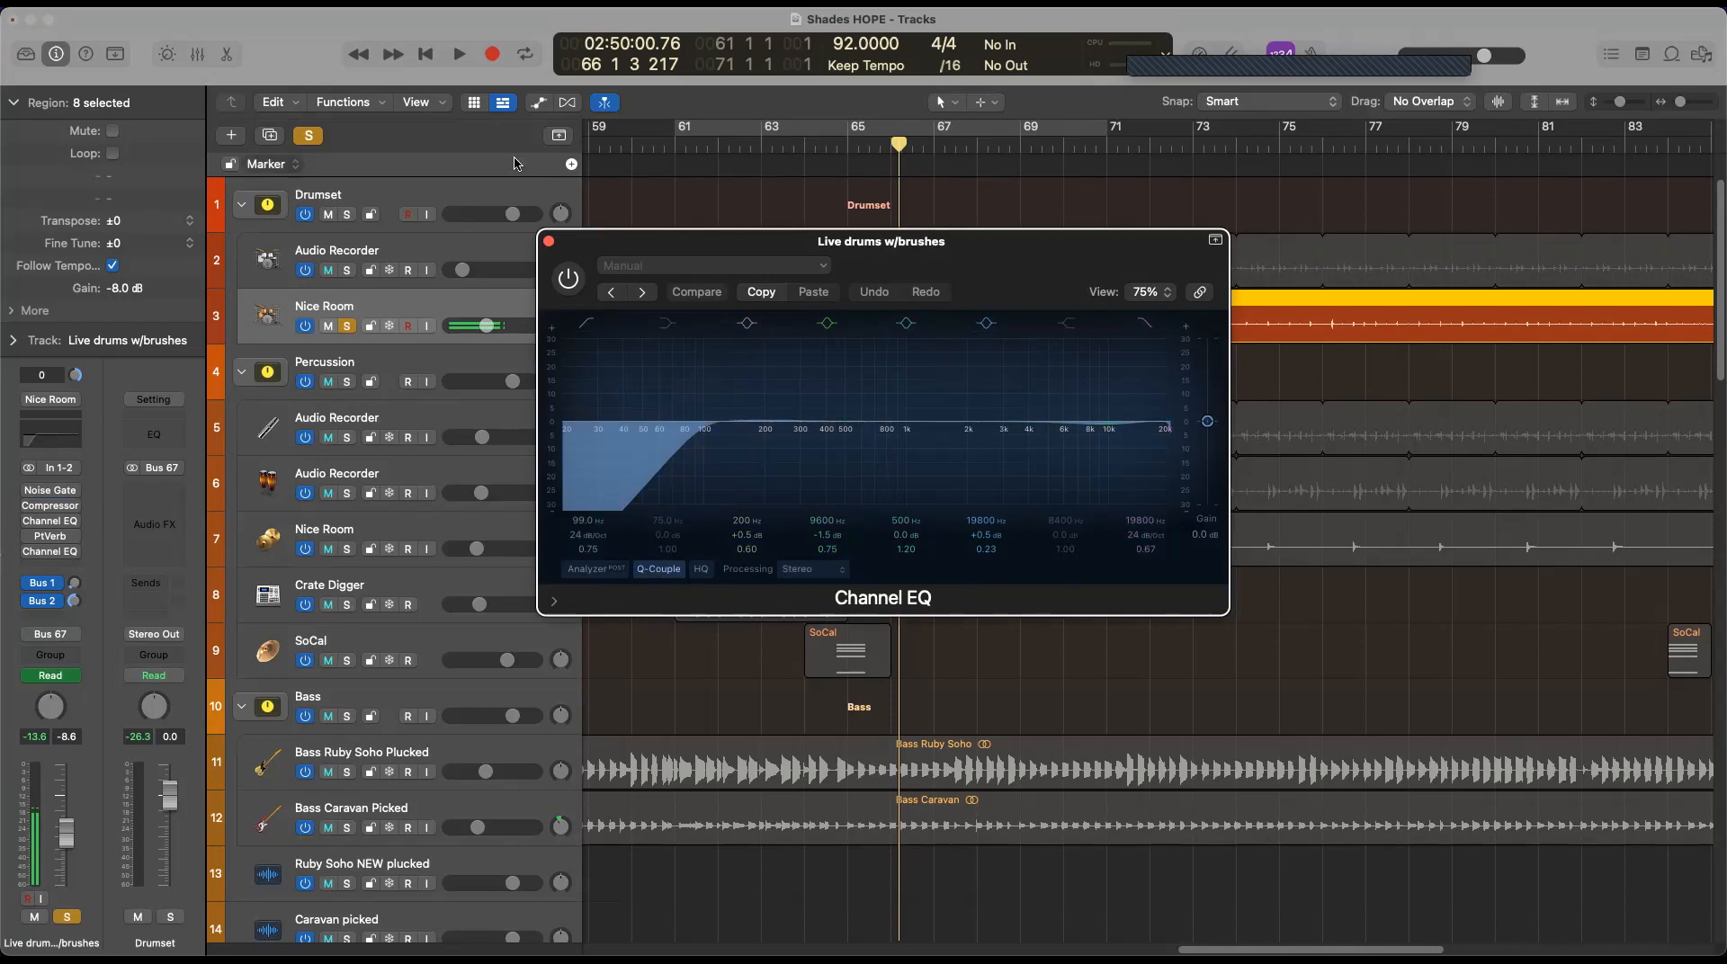
click(548, 241)
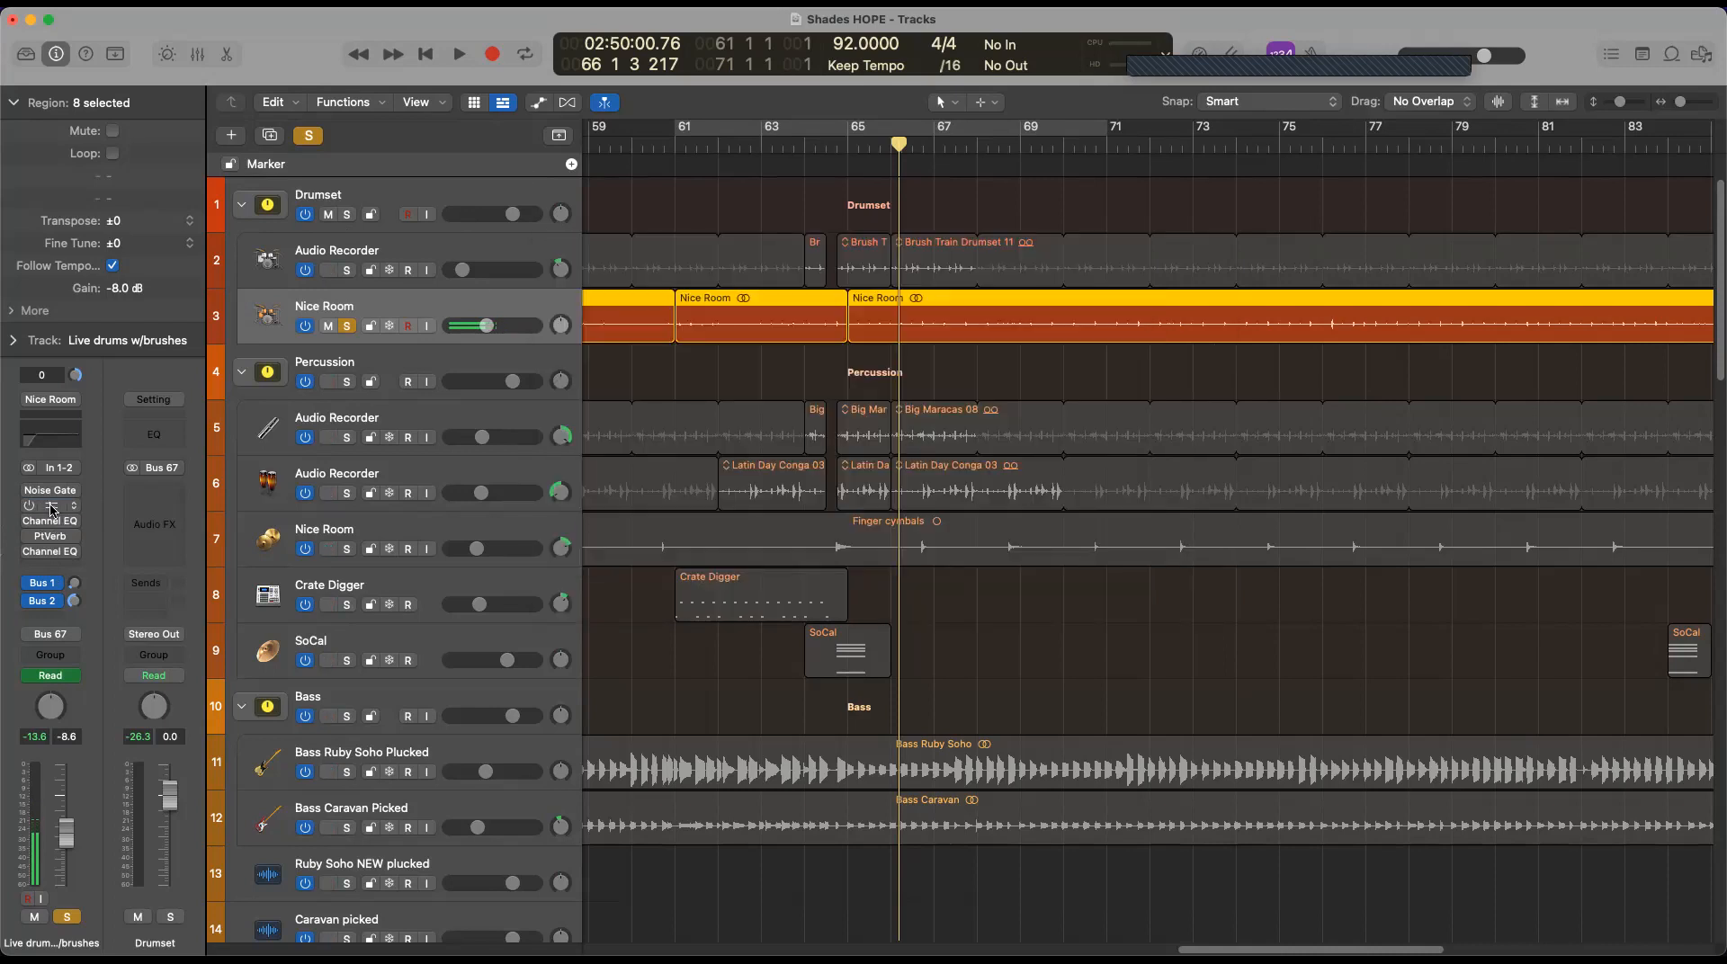
click(51, 507)
mouse_move(903, 604)
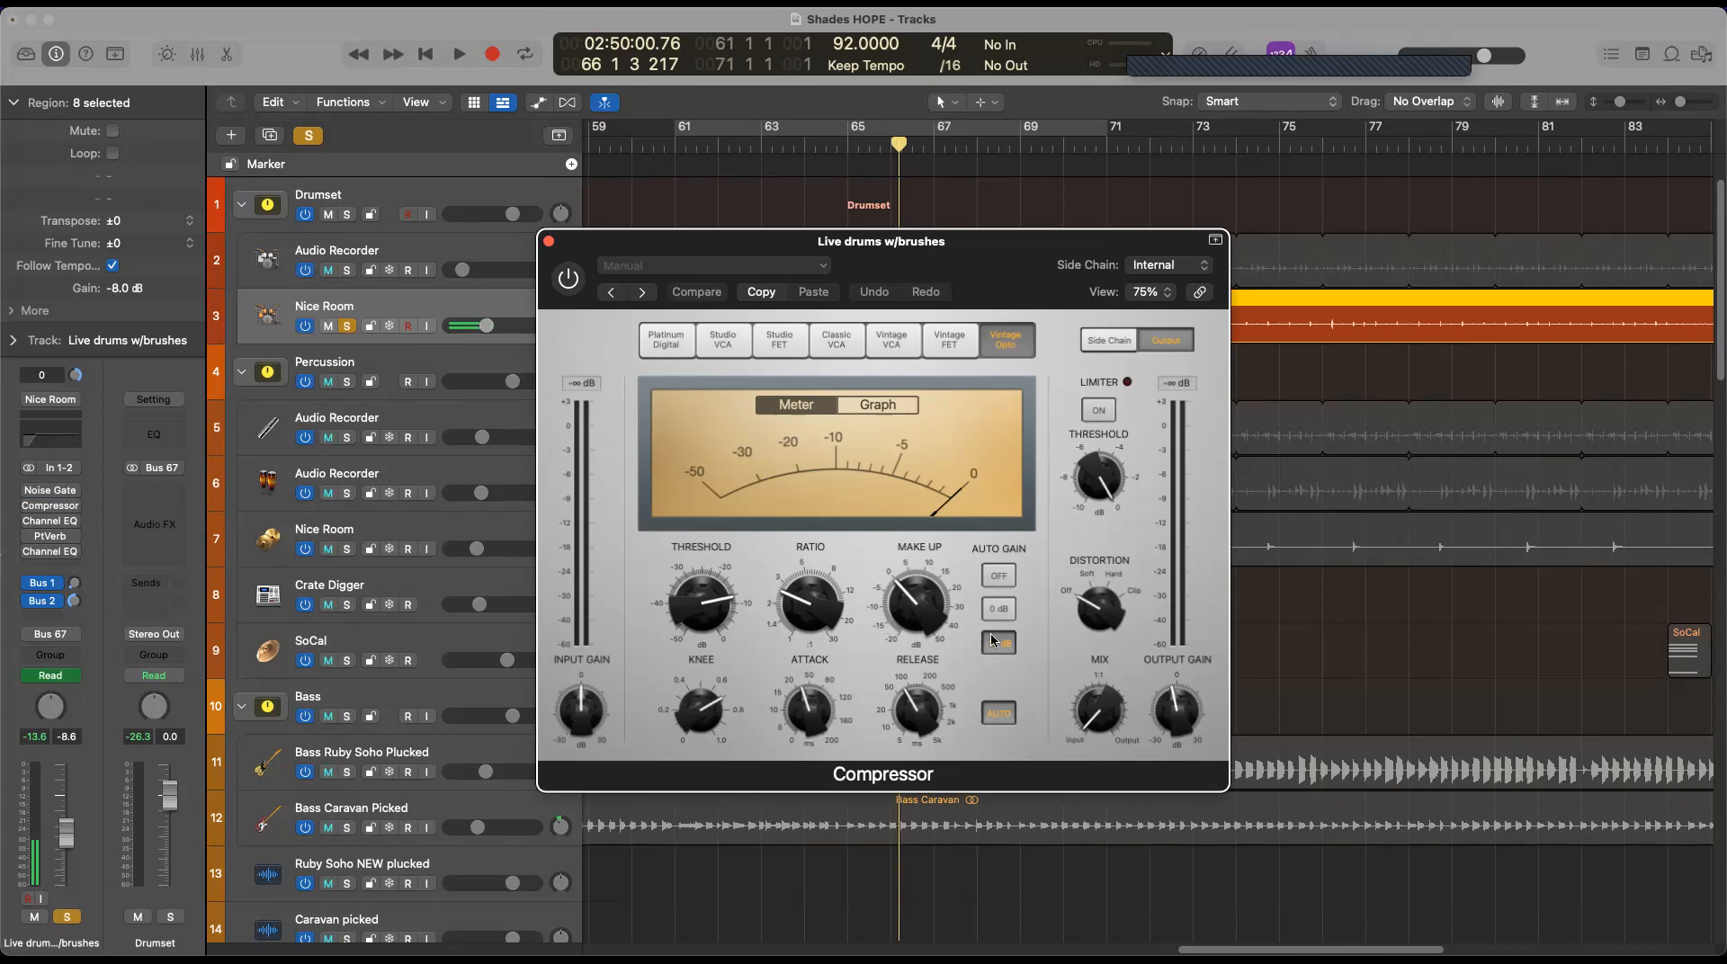
click(549, 241)
click(48, 550)
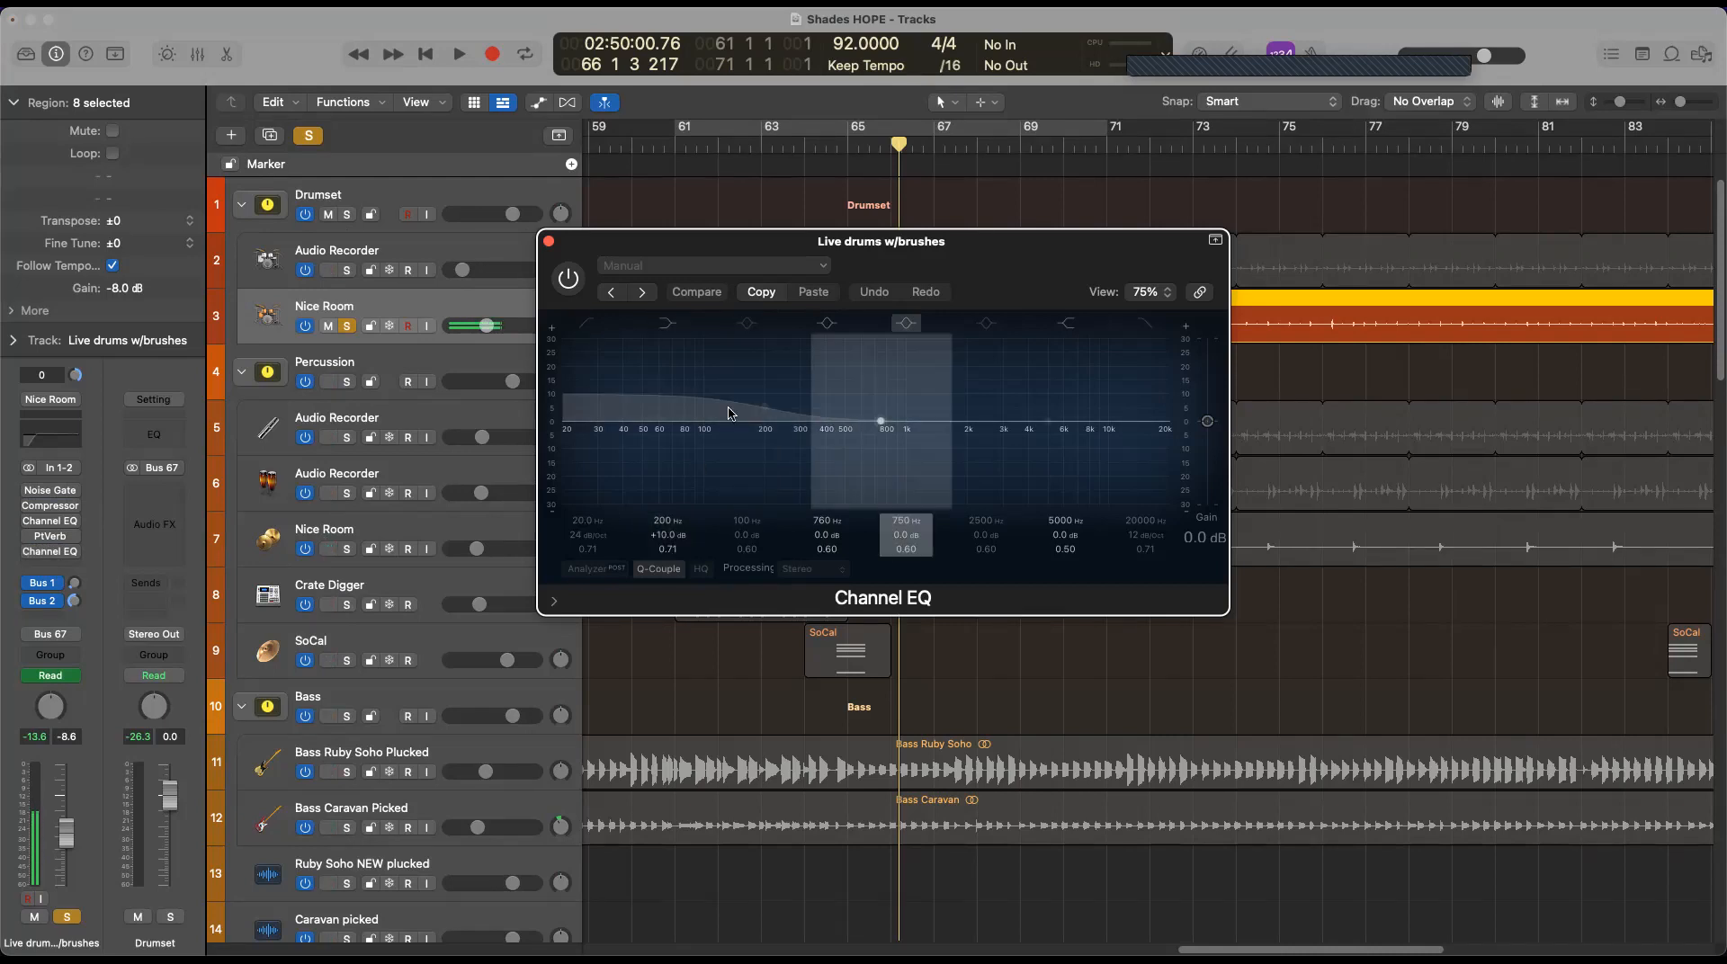
click(548, 241)
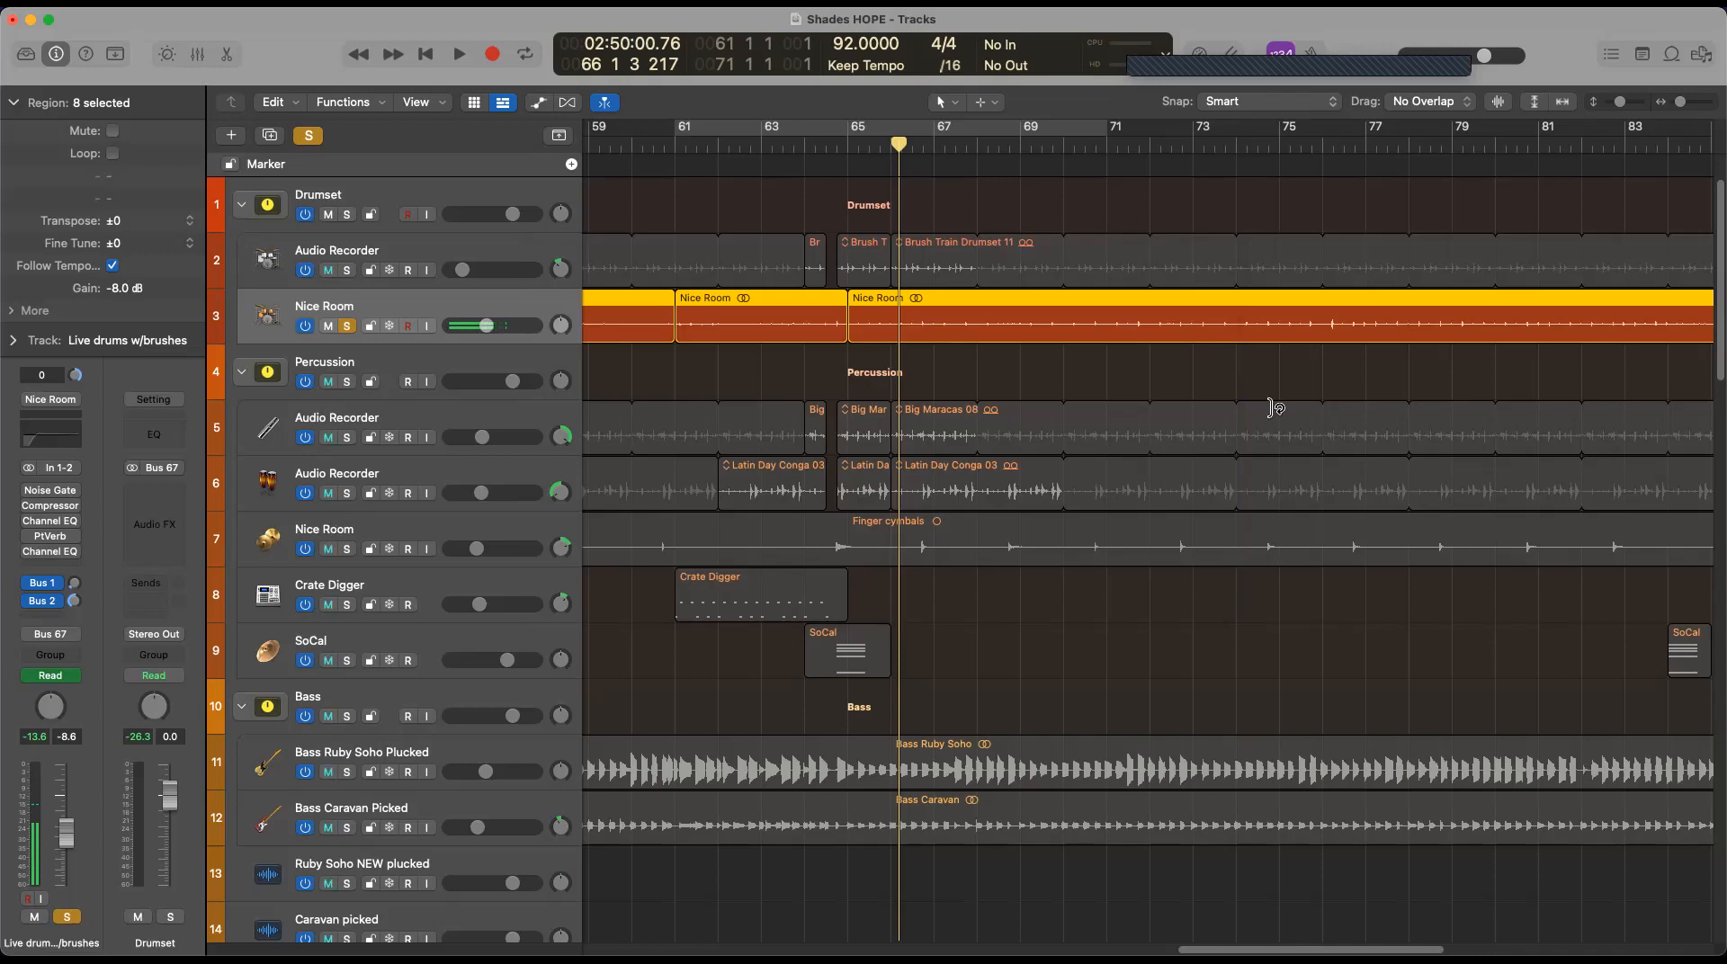
Replay Live drums w/brushes from bar 61 to check its peak at the current region gain
click(672, 146)
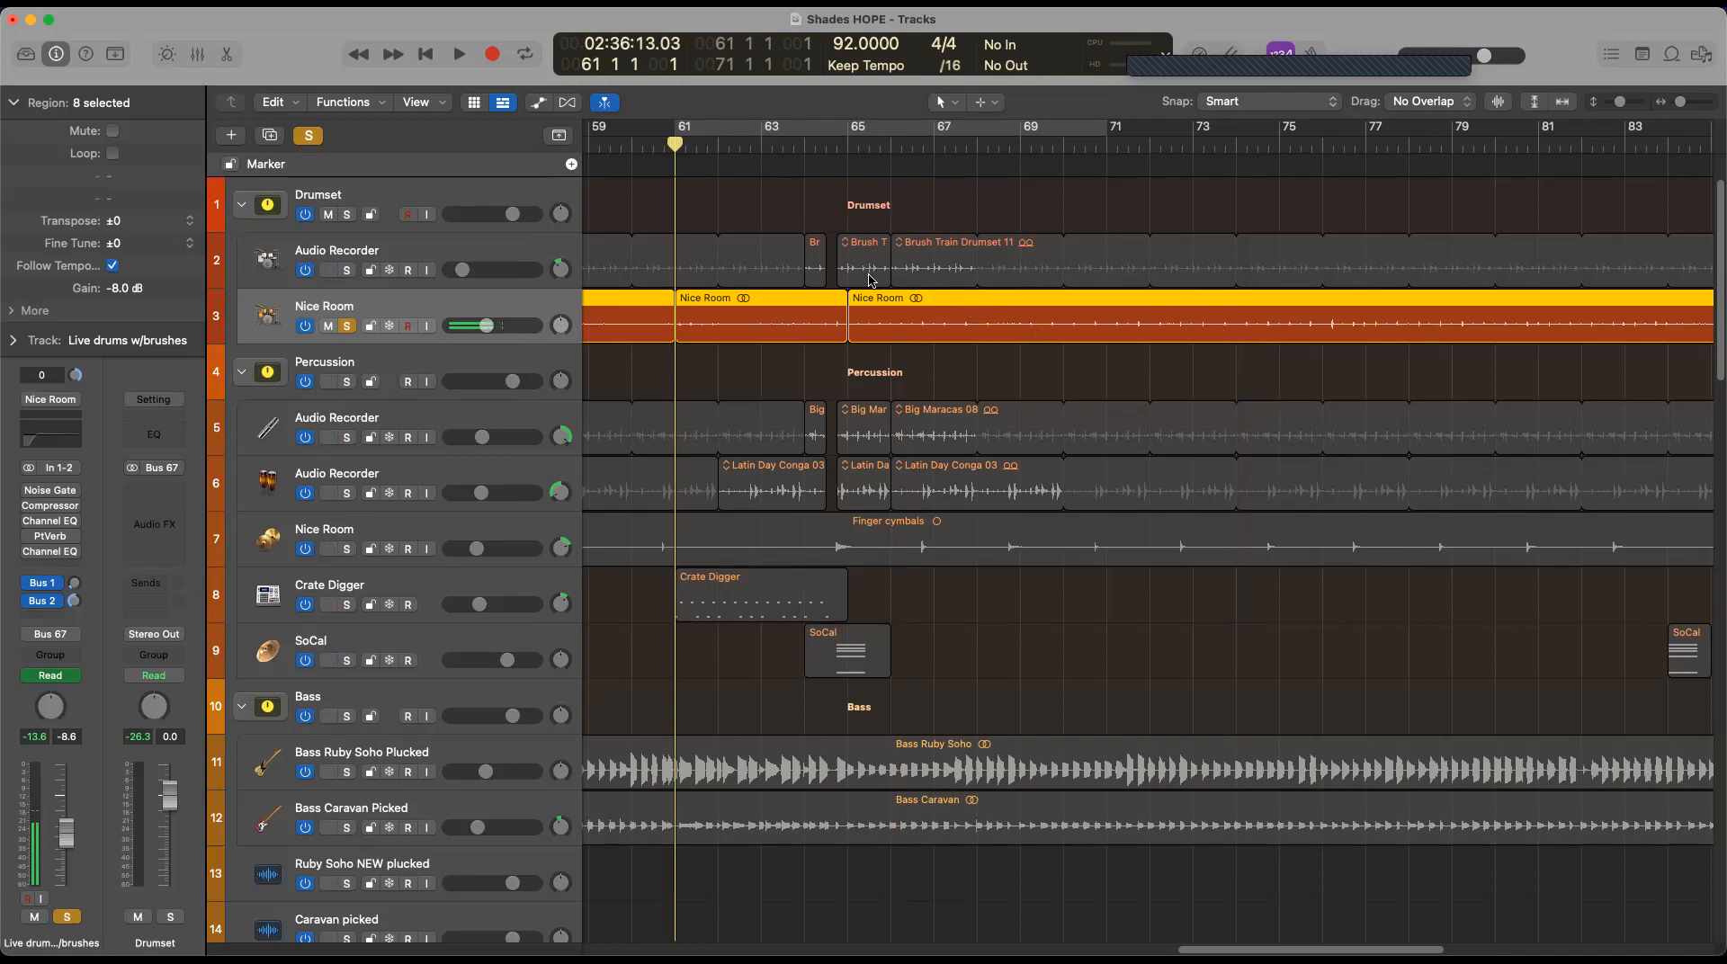
key(space)
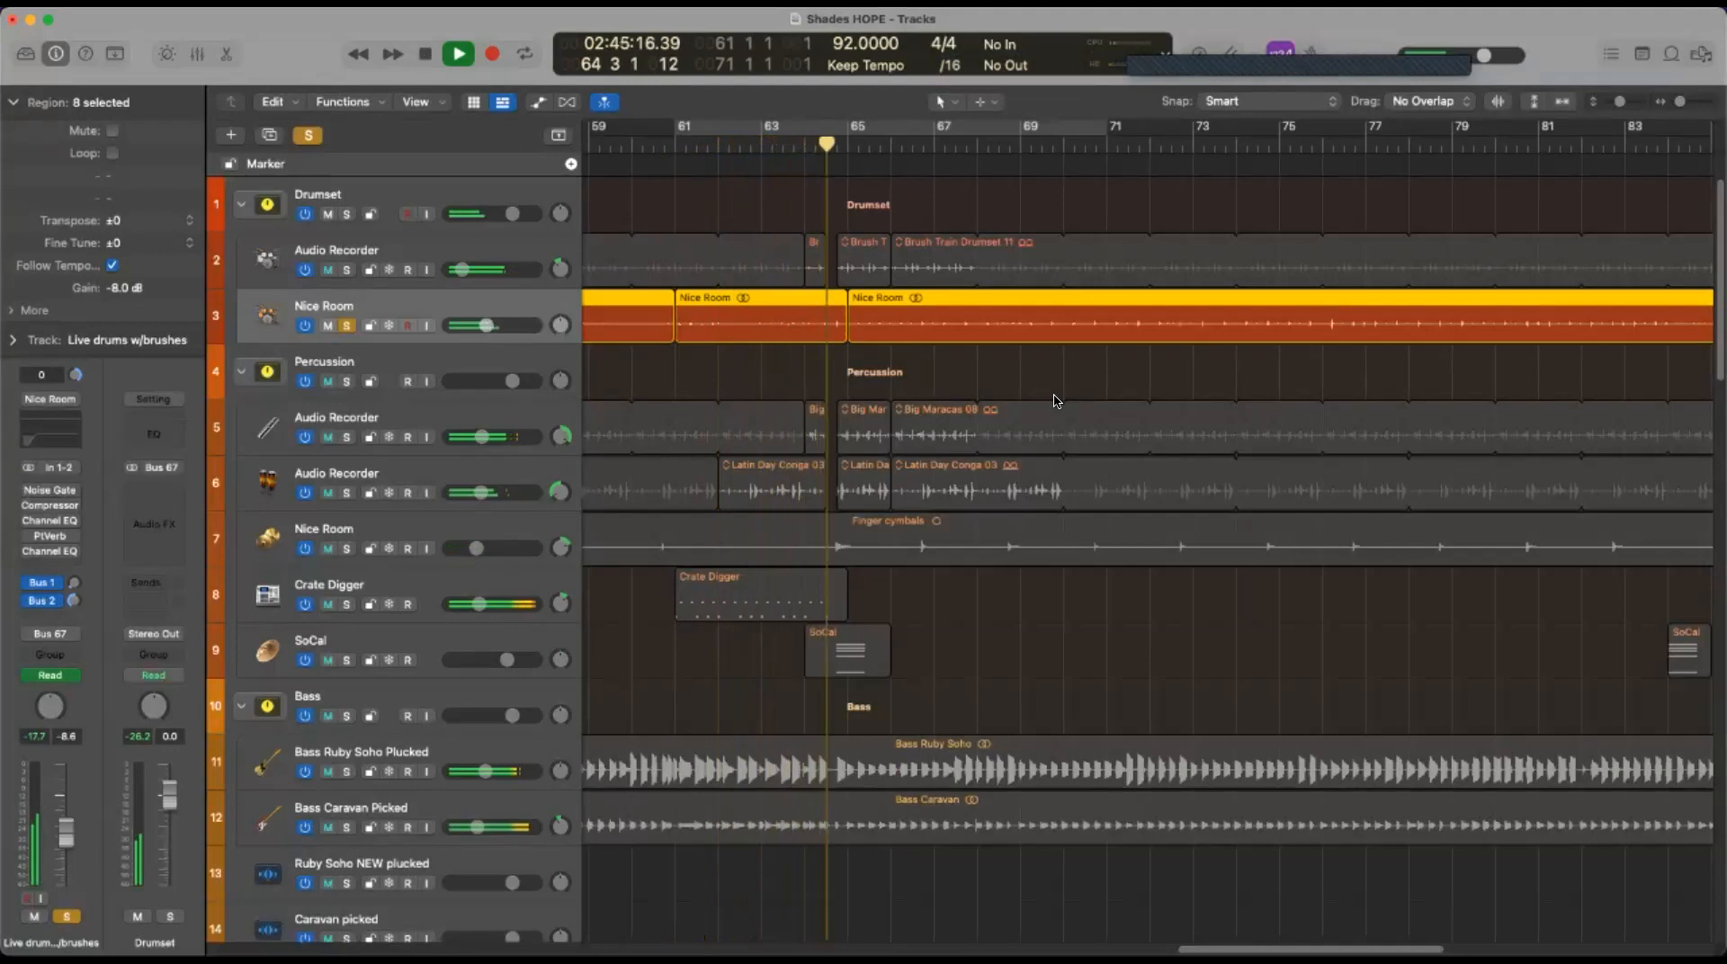
key(space)
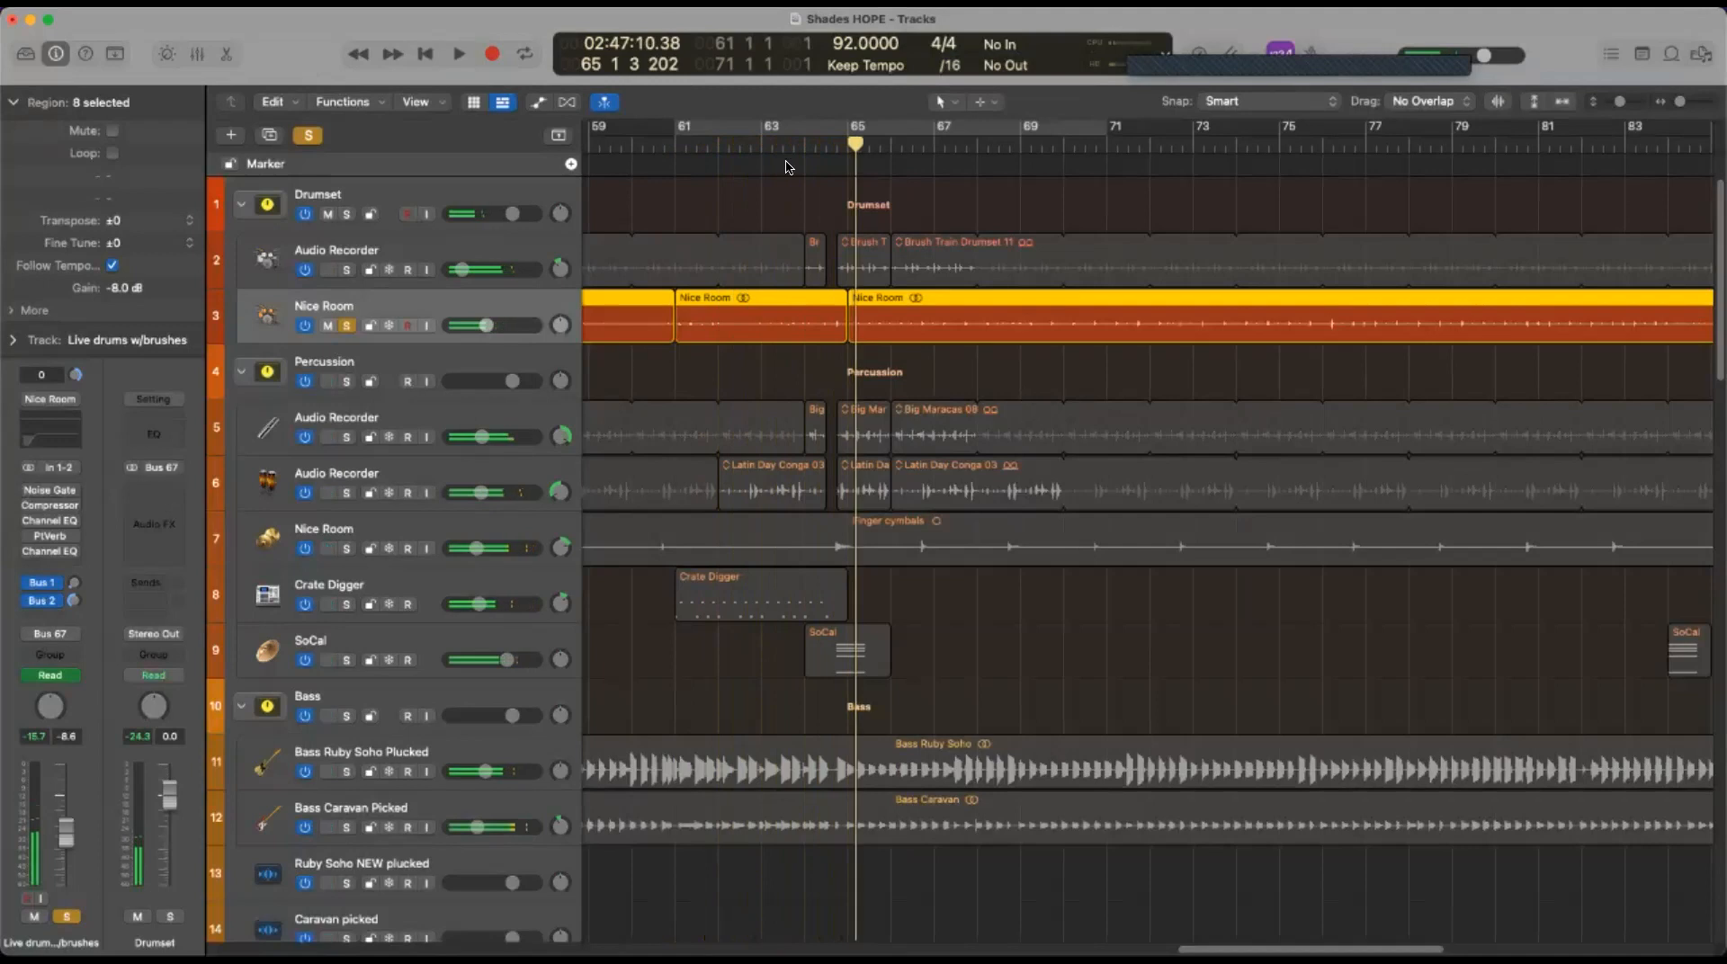
Raise the Live drums w/brushes region gain to -6.0 dB and replay from bar 64
click(801, 143)
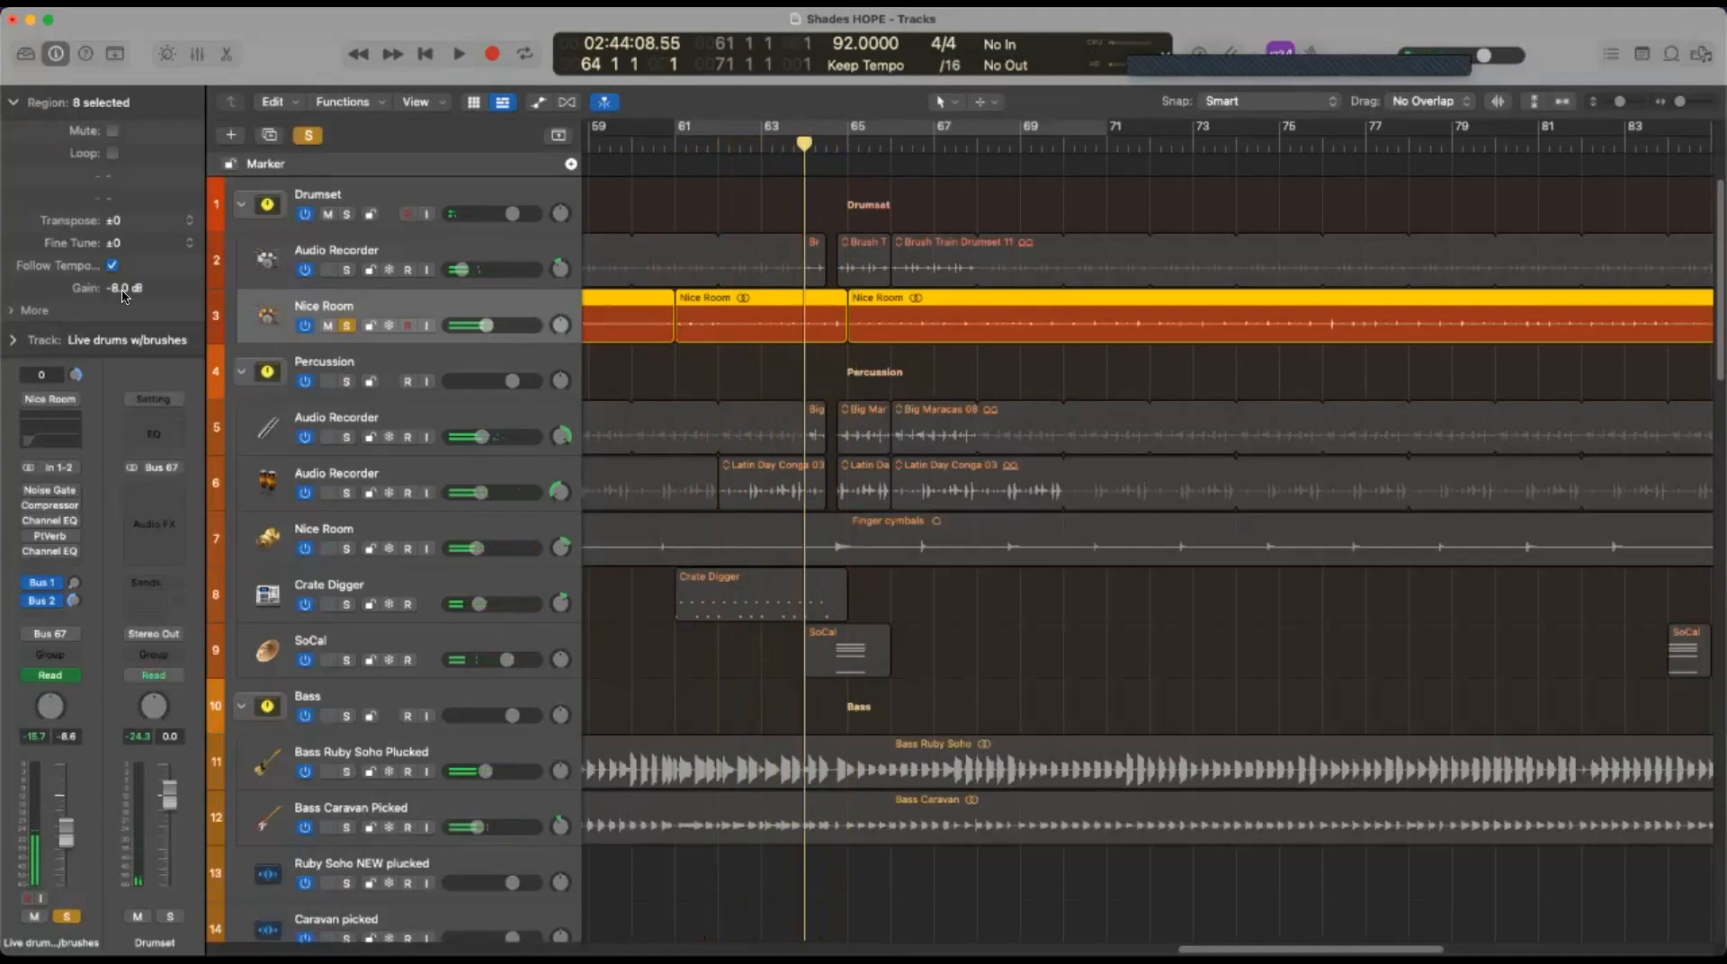
drag(124, 287, 134, 219)
key(space)
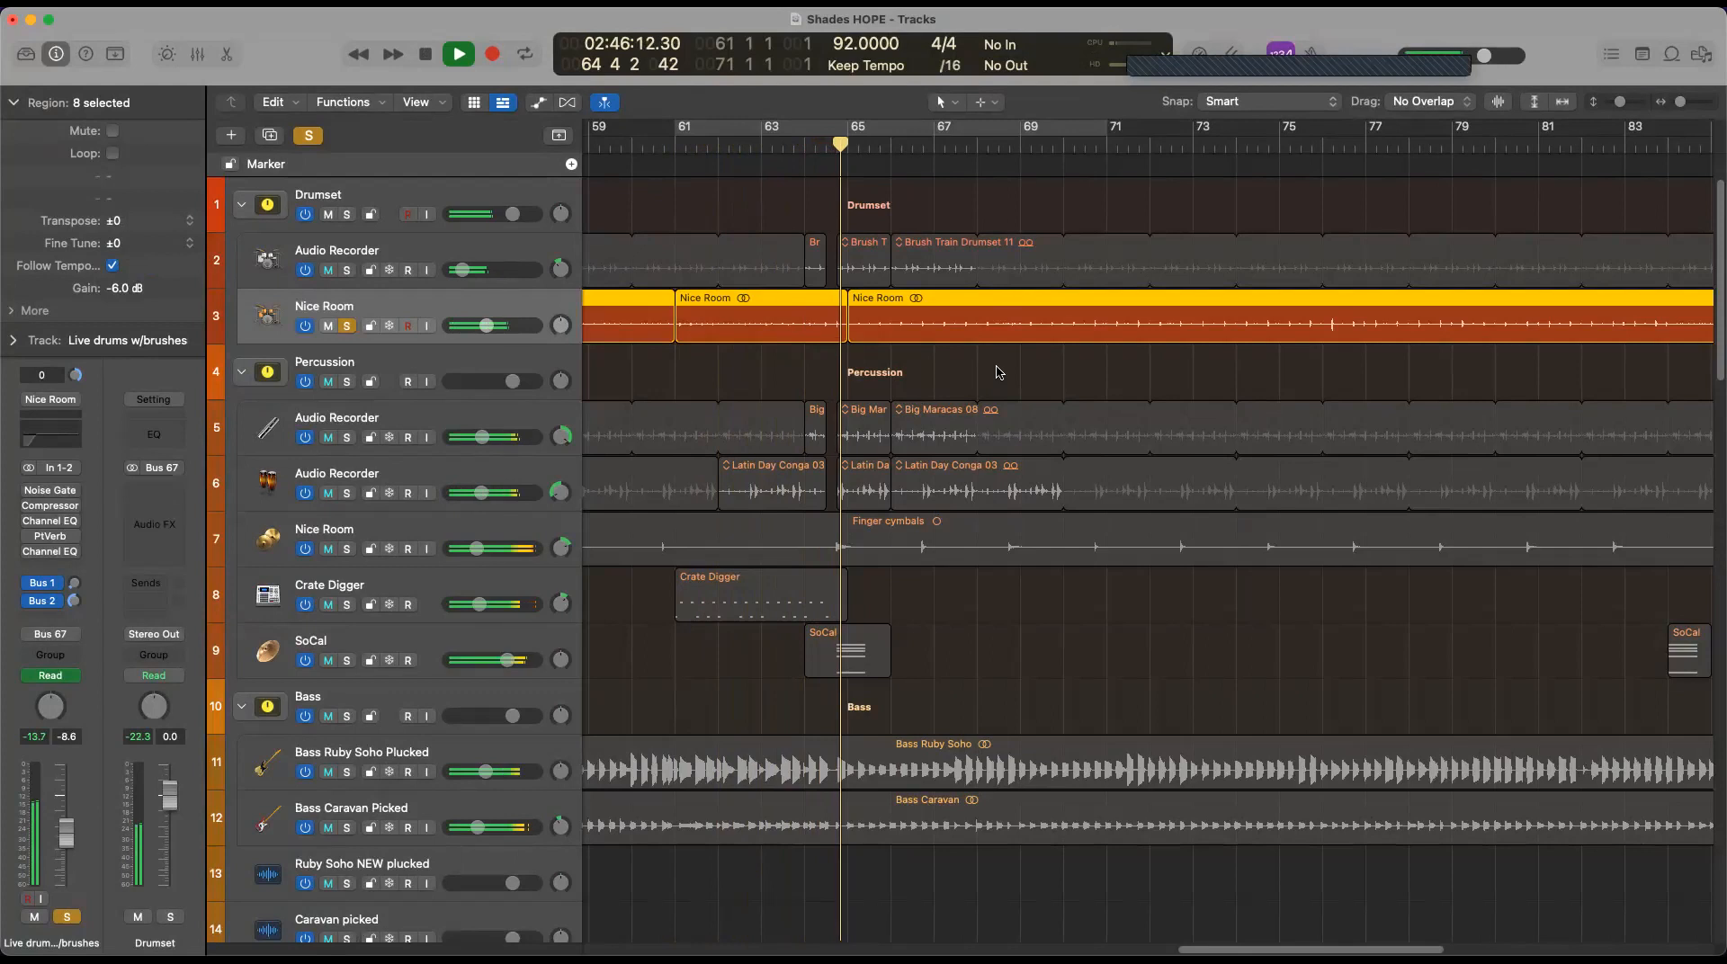
Raise the Live drums w/brushes region gain to -4.0 dB and replay from bar 64 to check the peak
drag(119, 286, 132, 216)
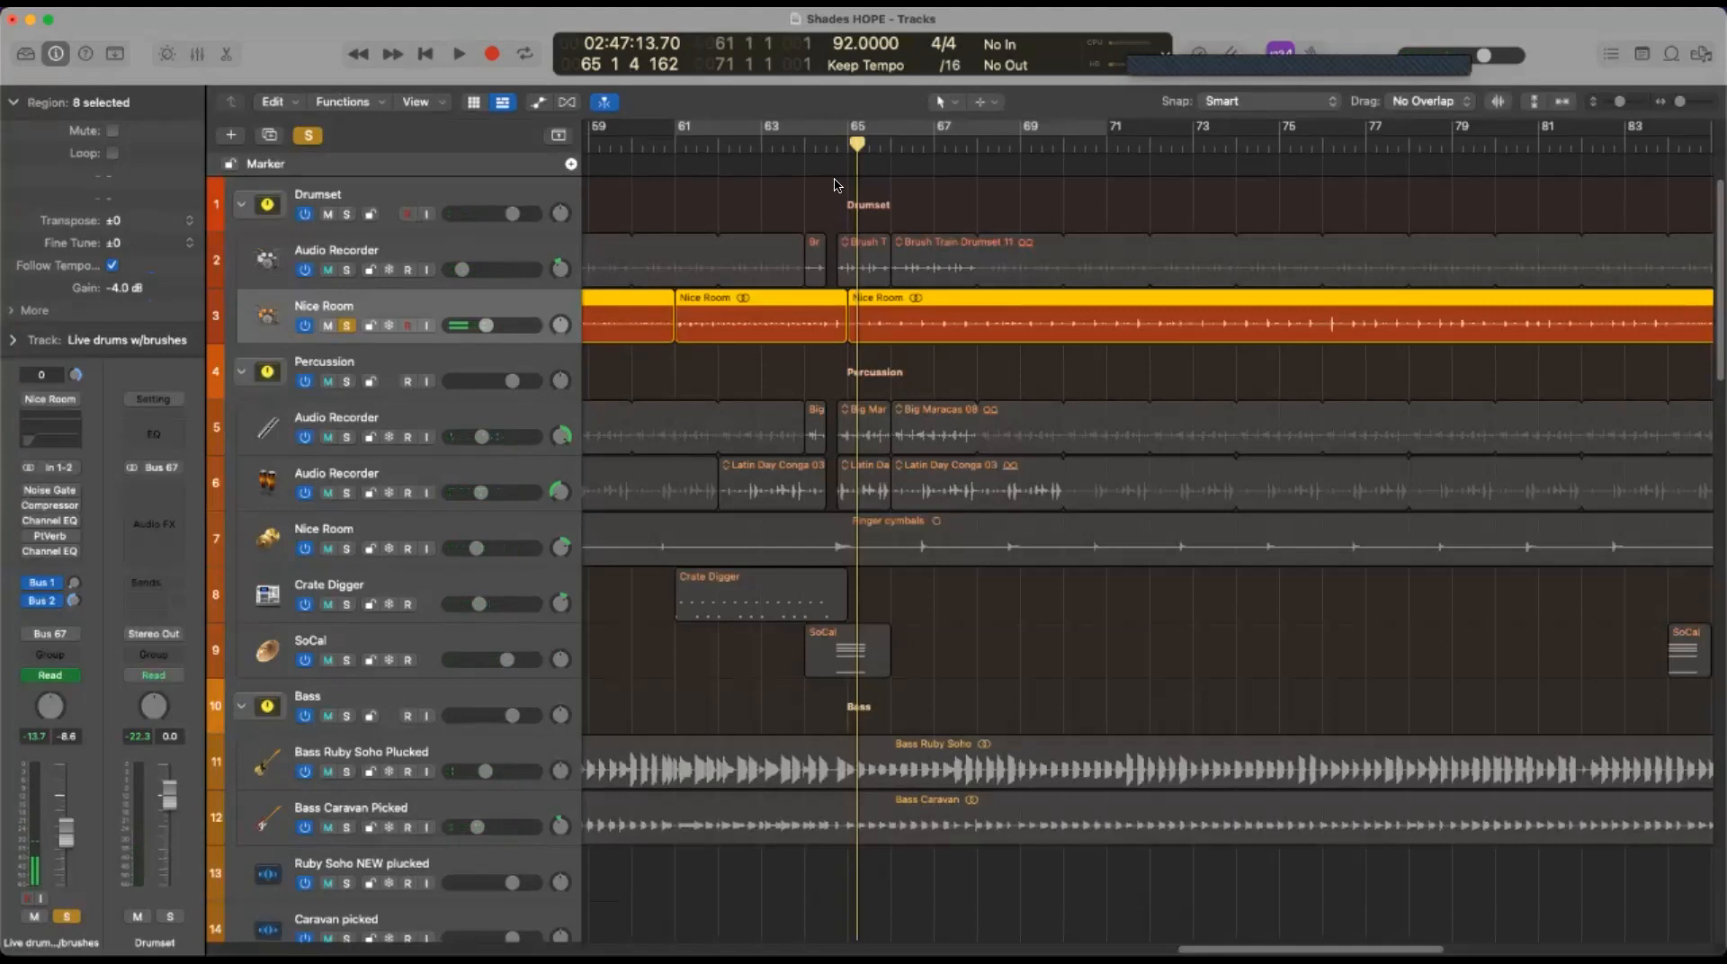
click(805, 144)
key(space)
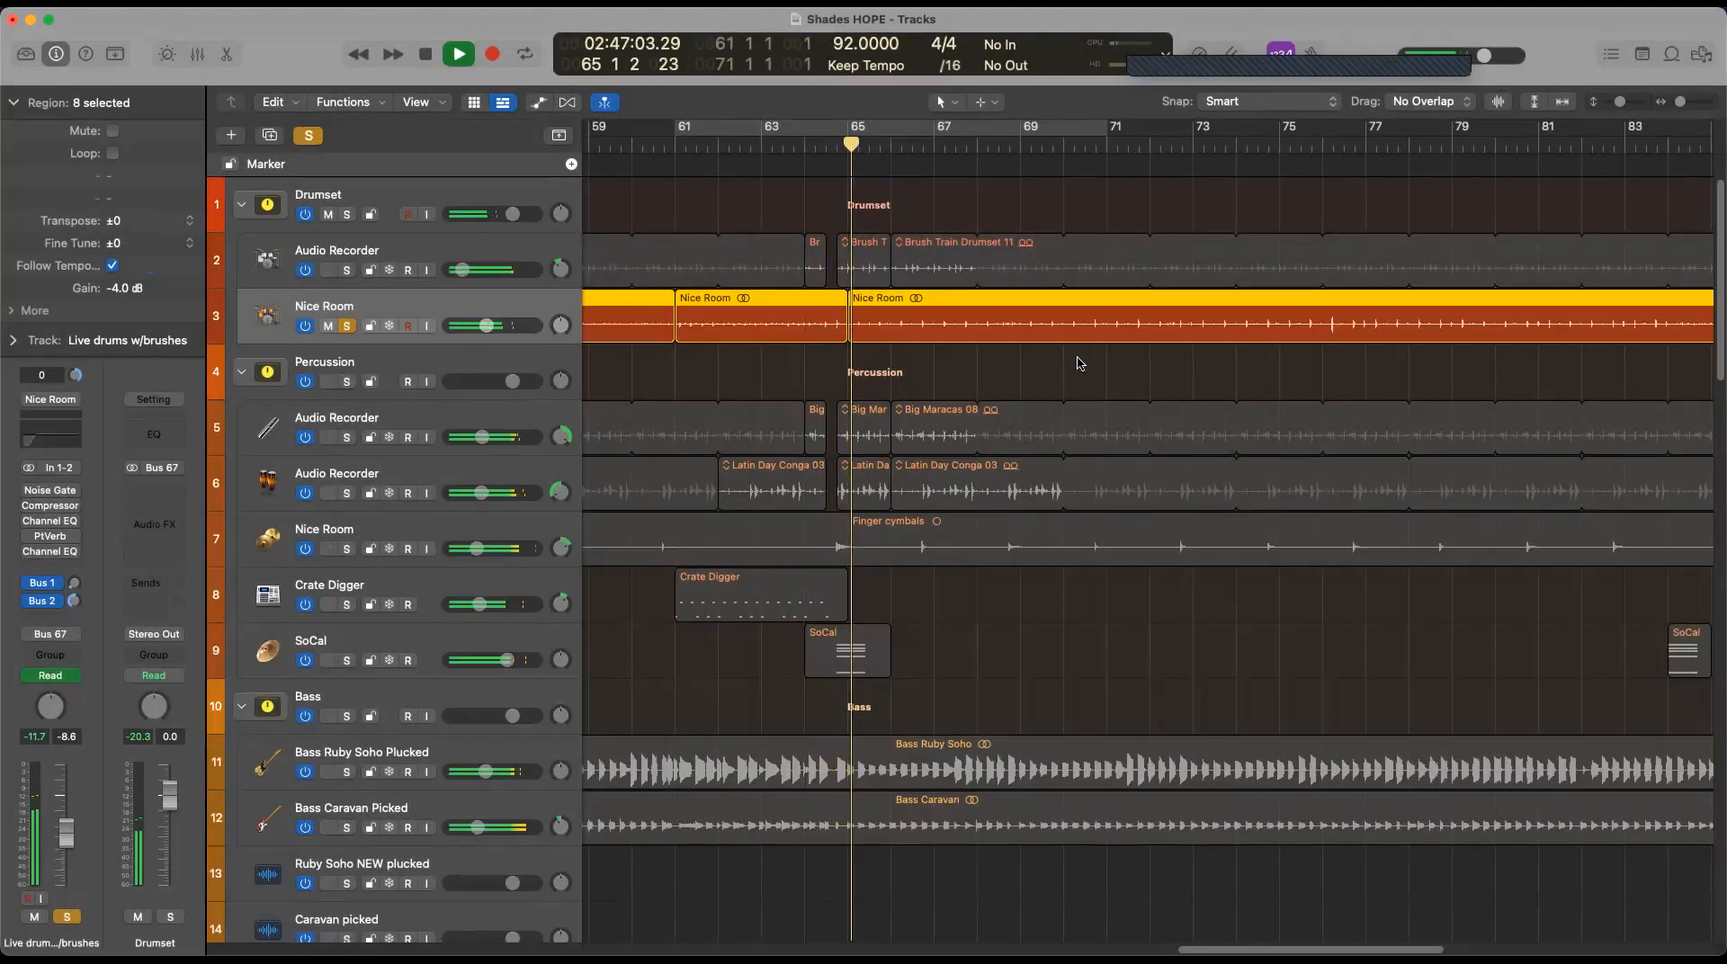
key(space)
Play Live drums w/brushes from just before bar 76 to check the peak of its loudest hit
click(1311, 144)
key(space)
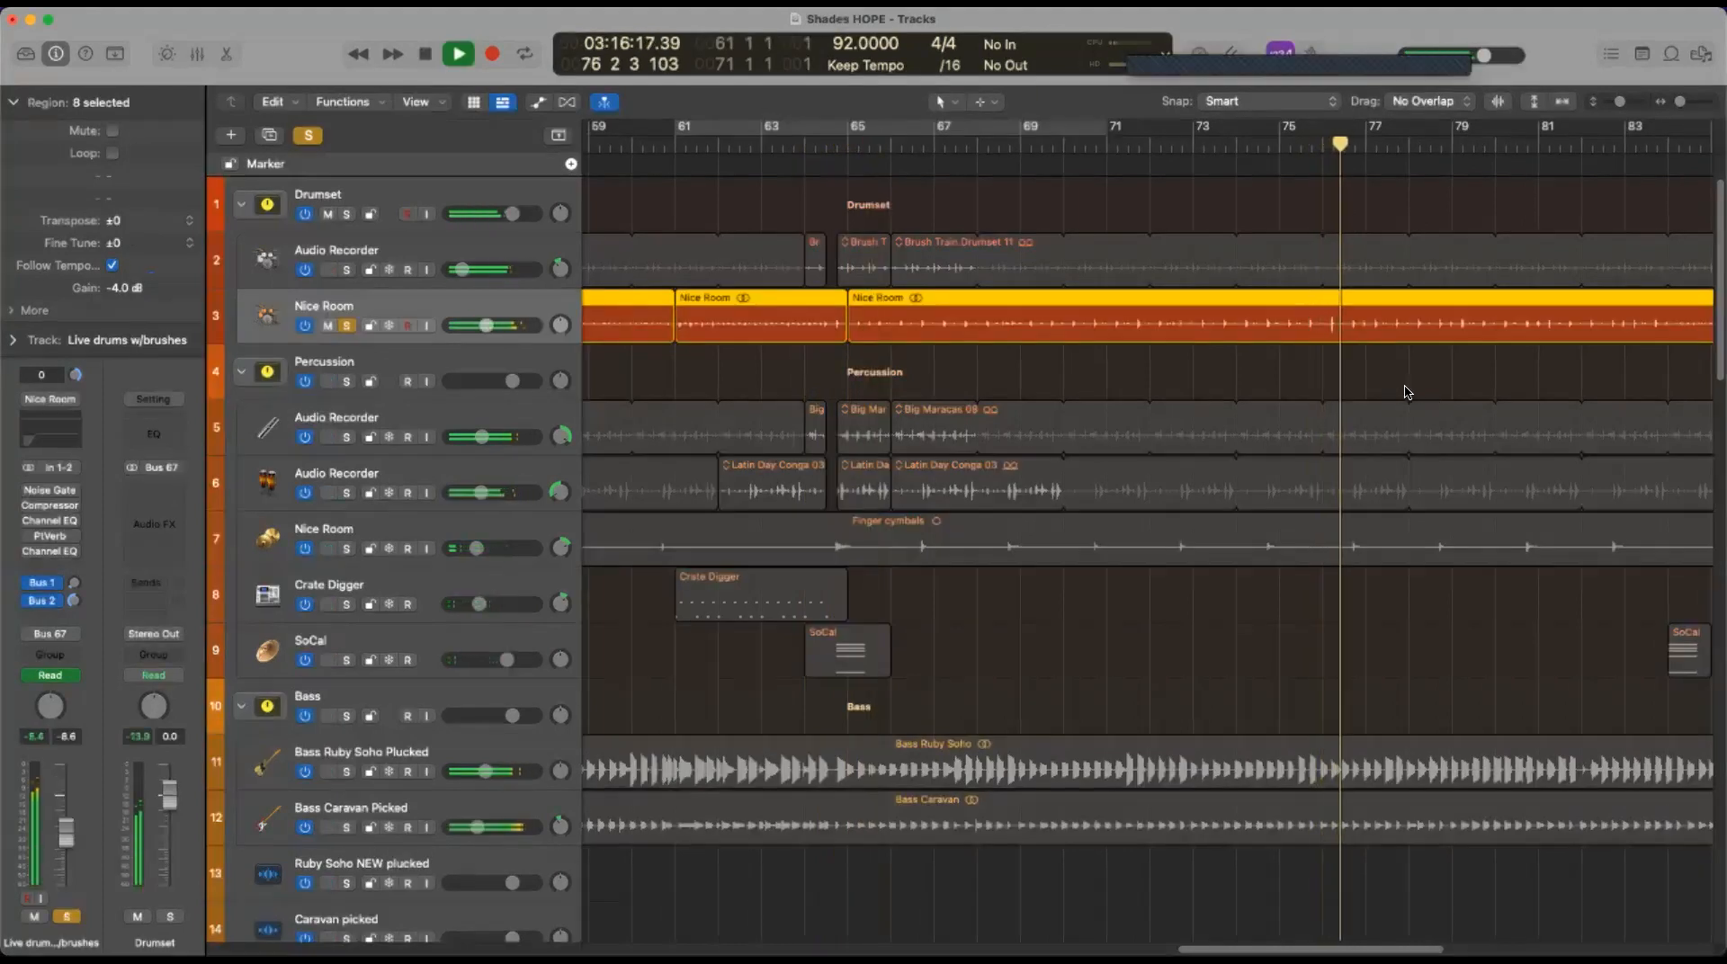
key(space)
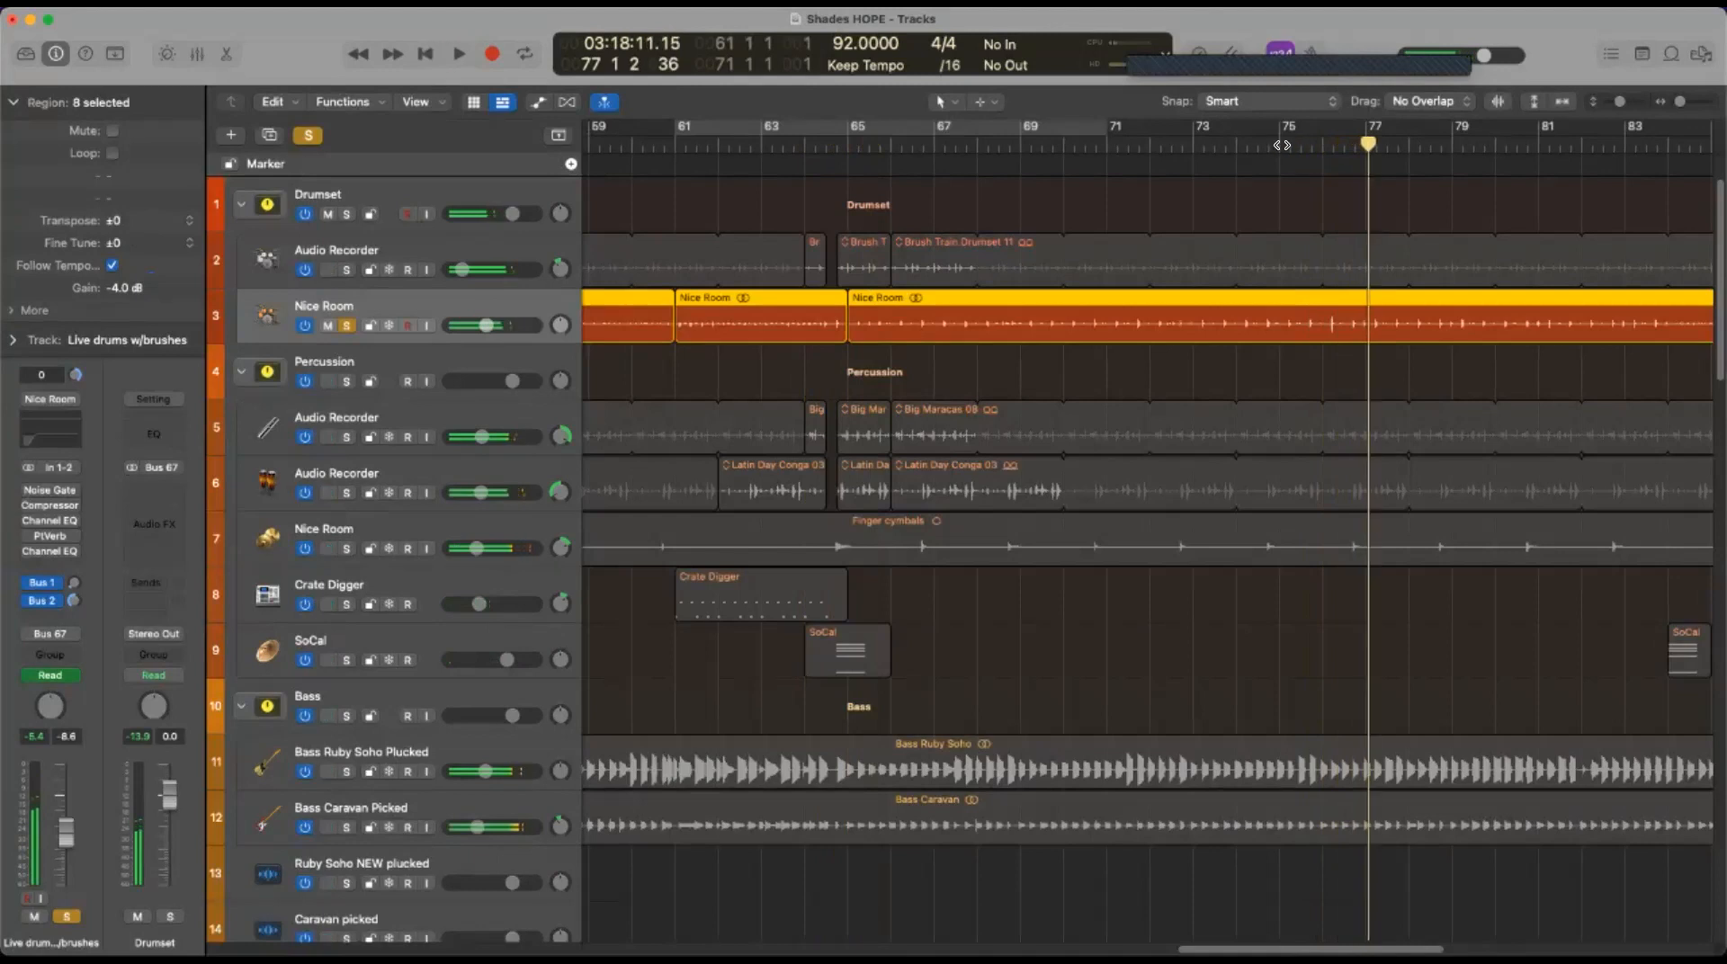
Enlarge the track height to see the drum waveform better, and replay the loudest hit from bar 75
click(1282, 144)
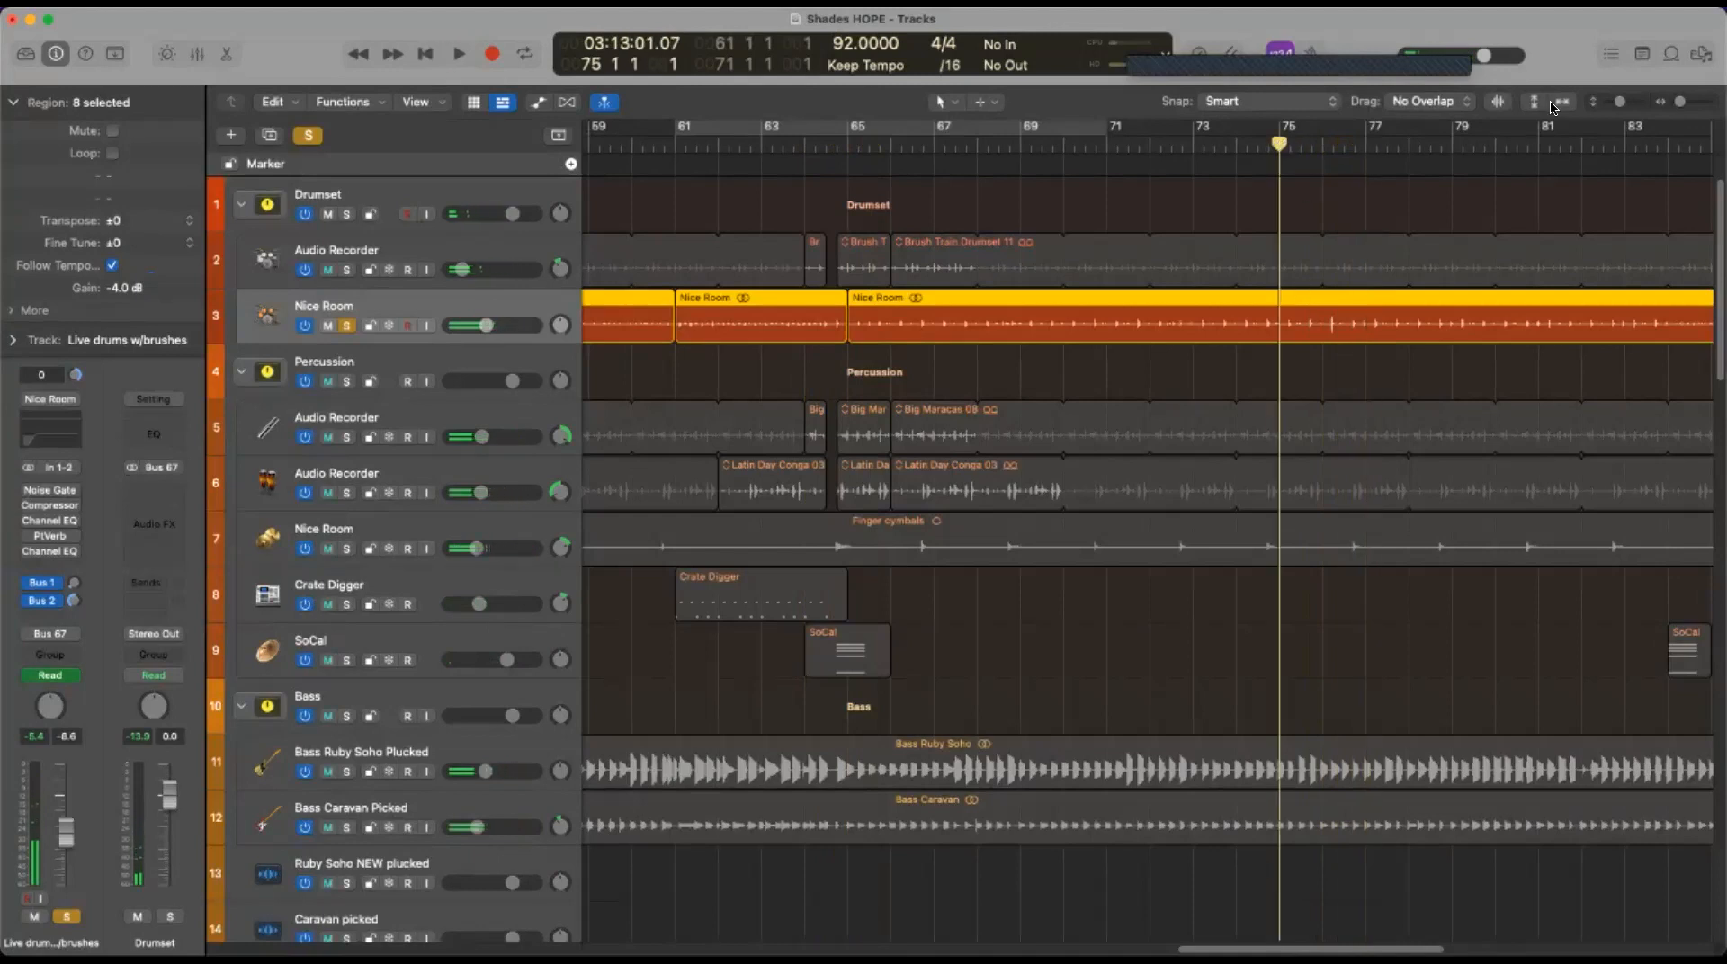
drag(1625, 109, 1632, 121)
drag(1279, 141, 1283, 293)
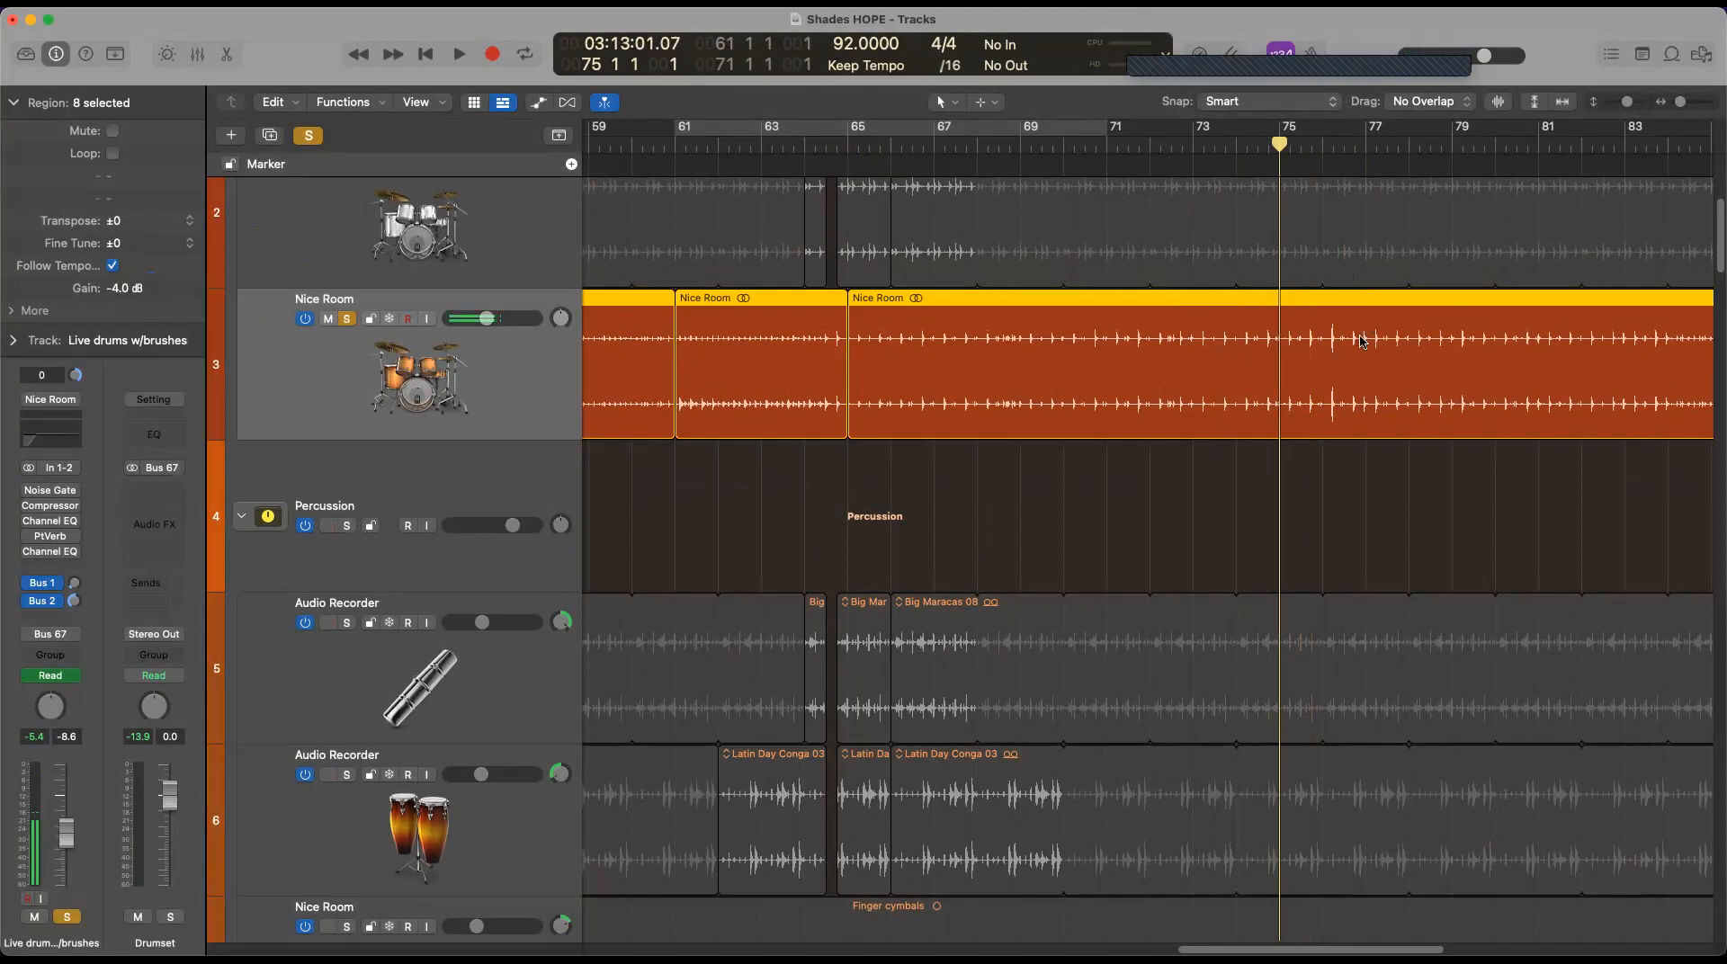
key(space)
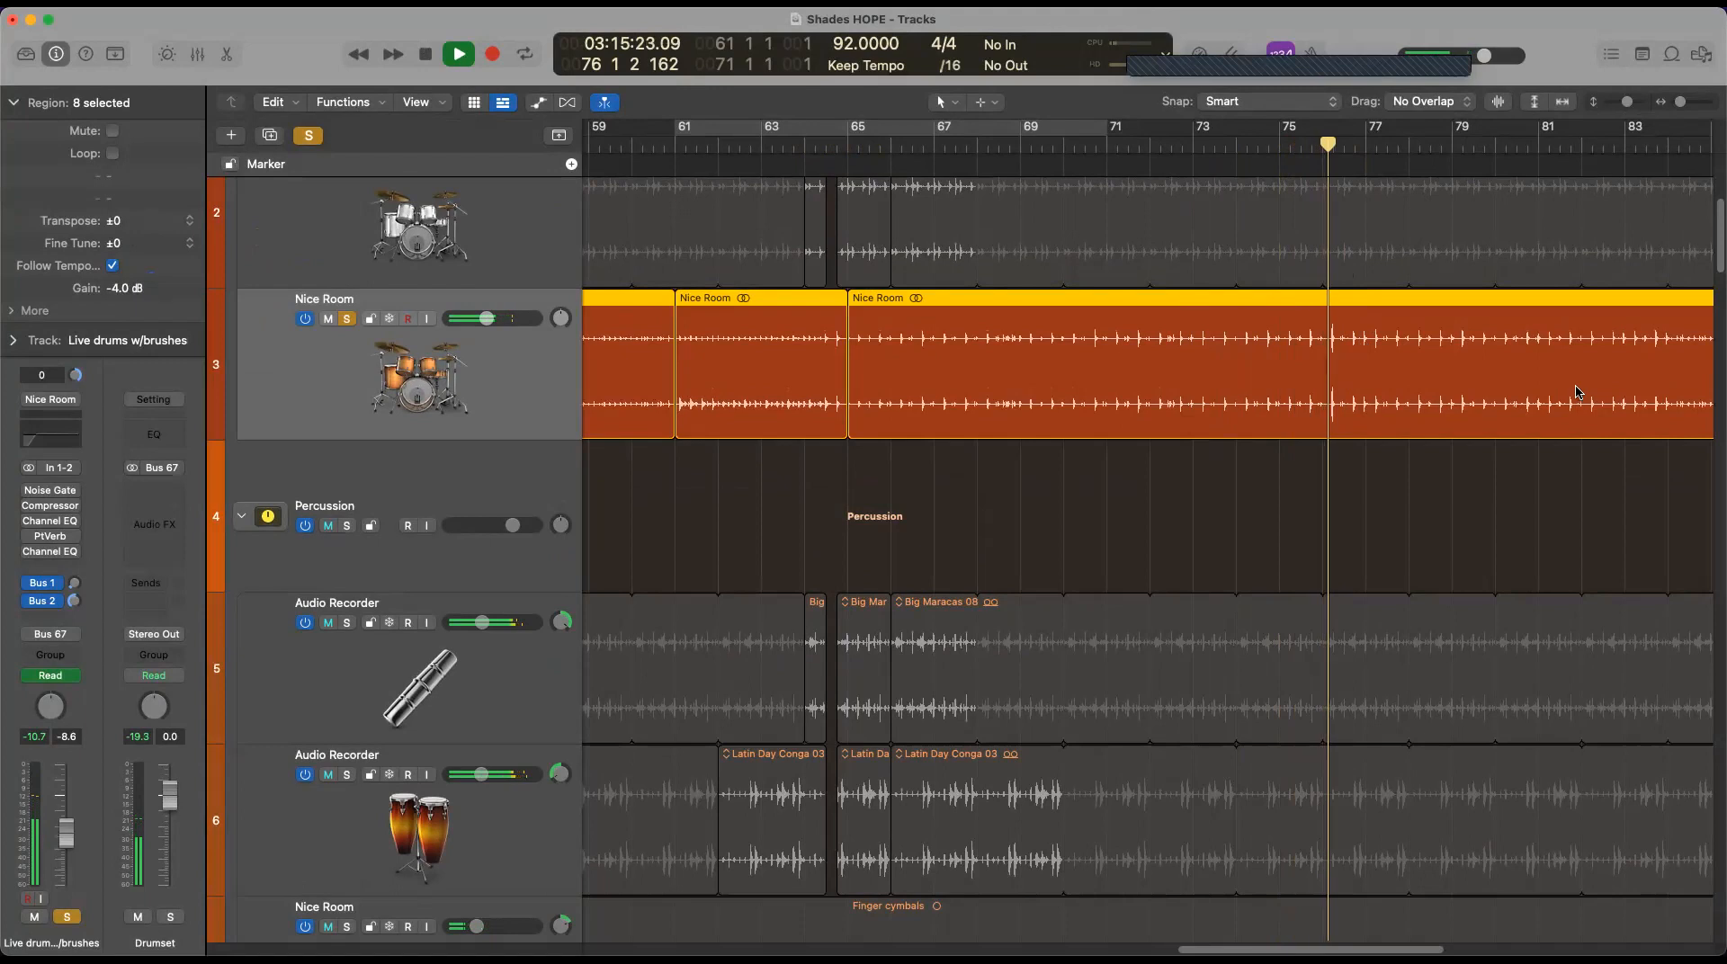
key(space)
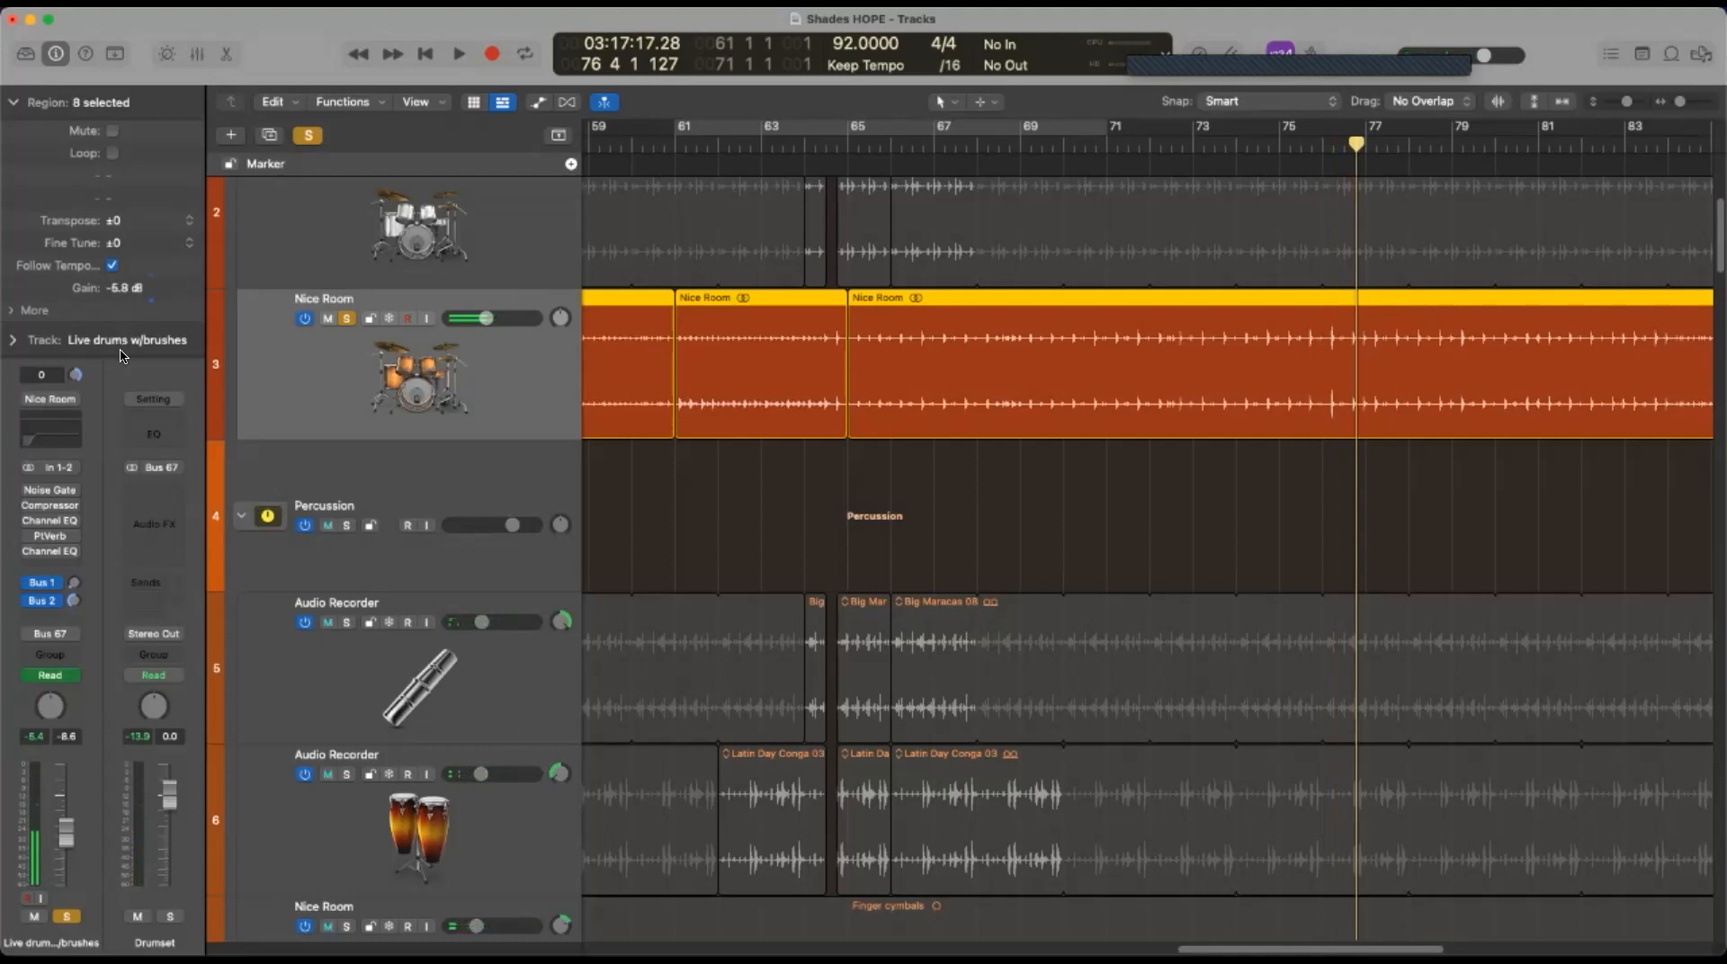
Lower the Live drums w/brushes region gain to -6.0 dB and replay from bar 75 to check the loudest hit
click(1282, 155)
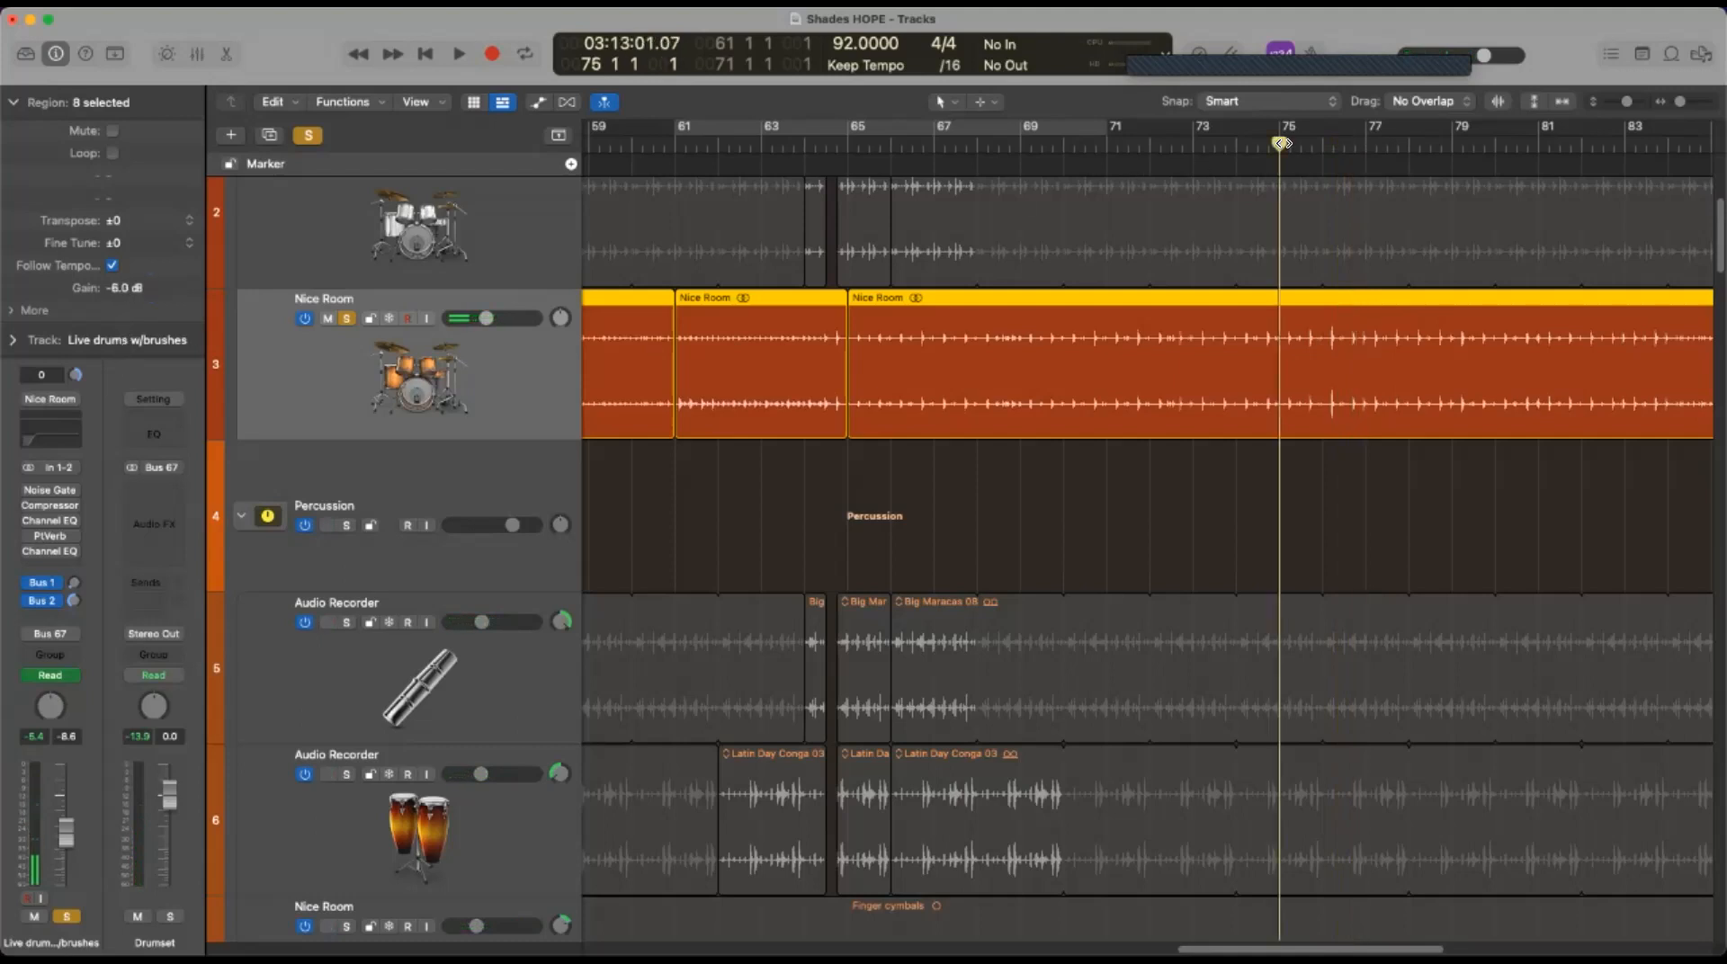
key(space)
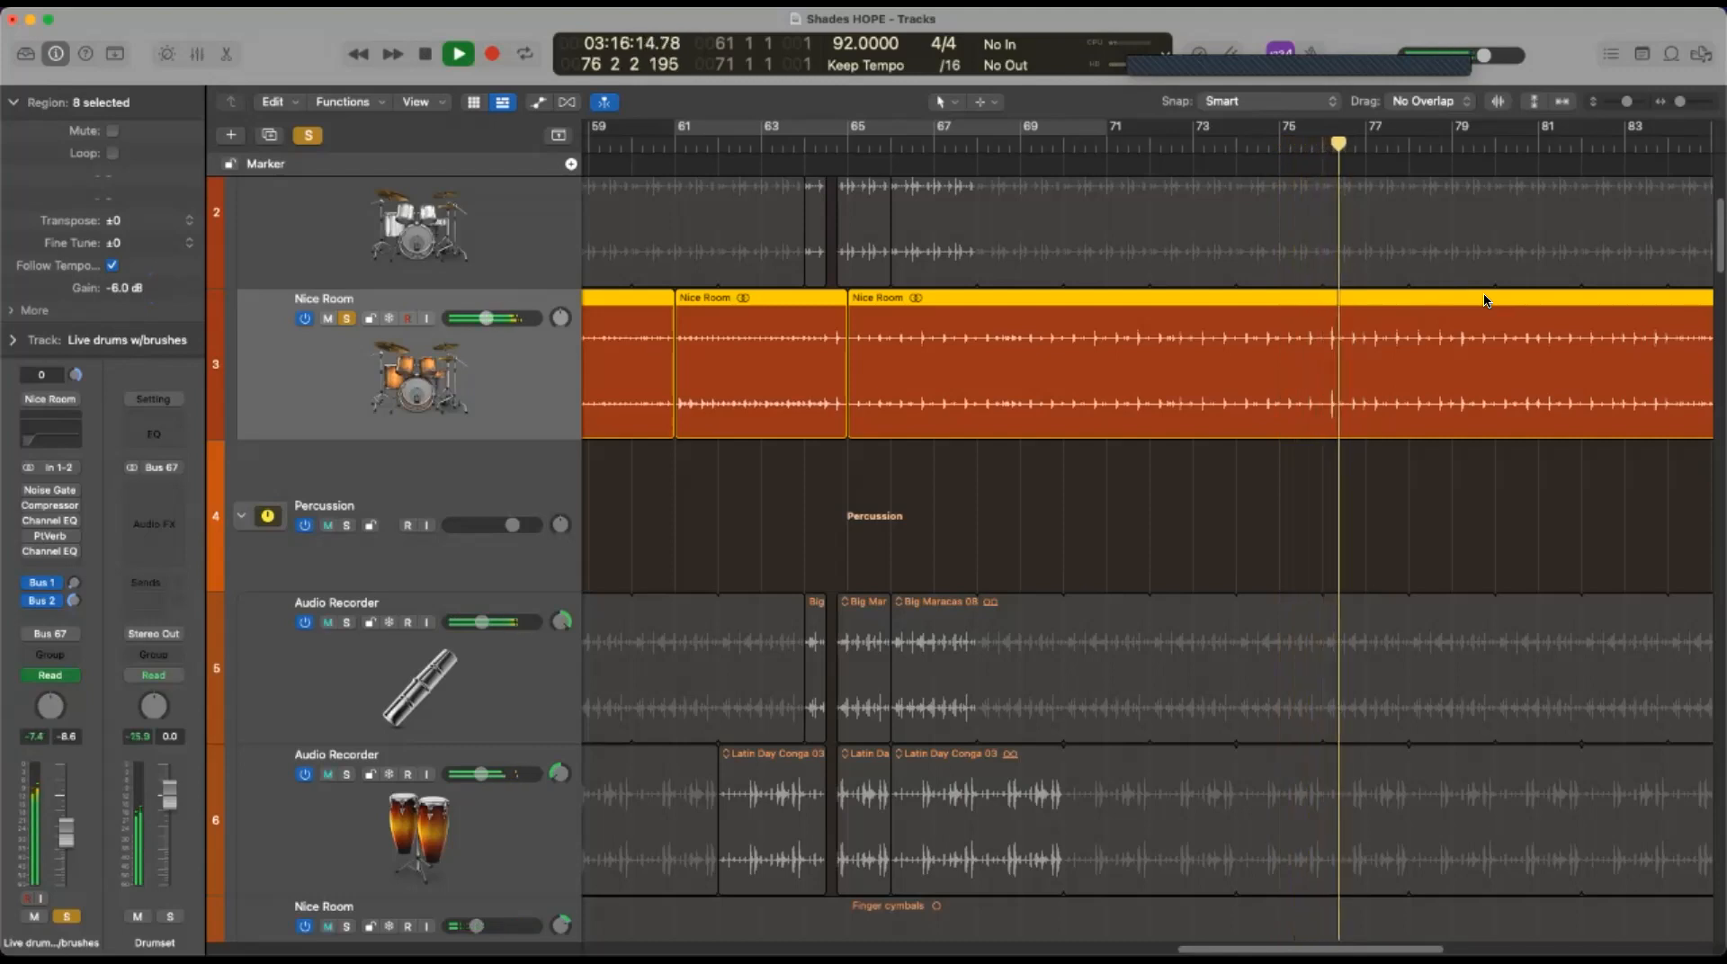
key(space)
Lower the Live drums w/brushes region gain to -8.0 dB and replay from bar 75 to check the peak
drag(113, 294, 121, 365)
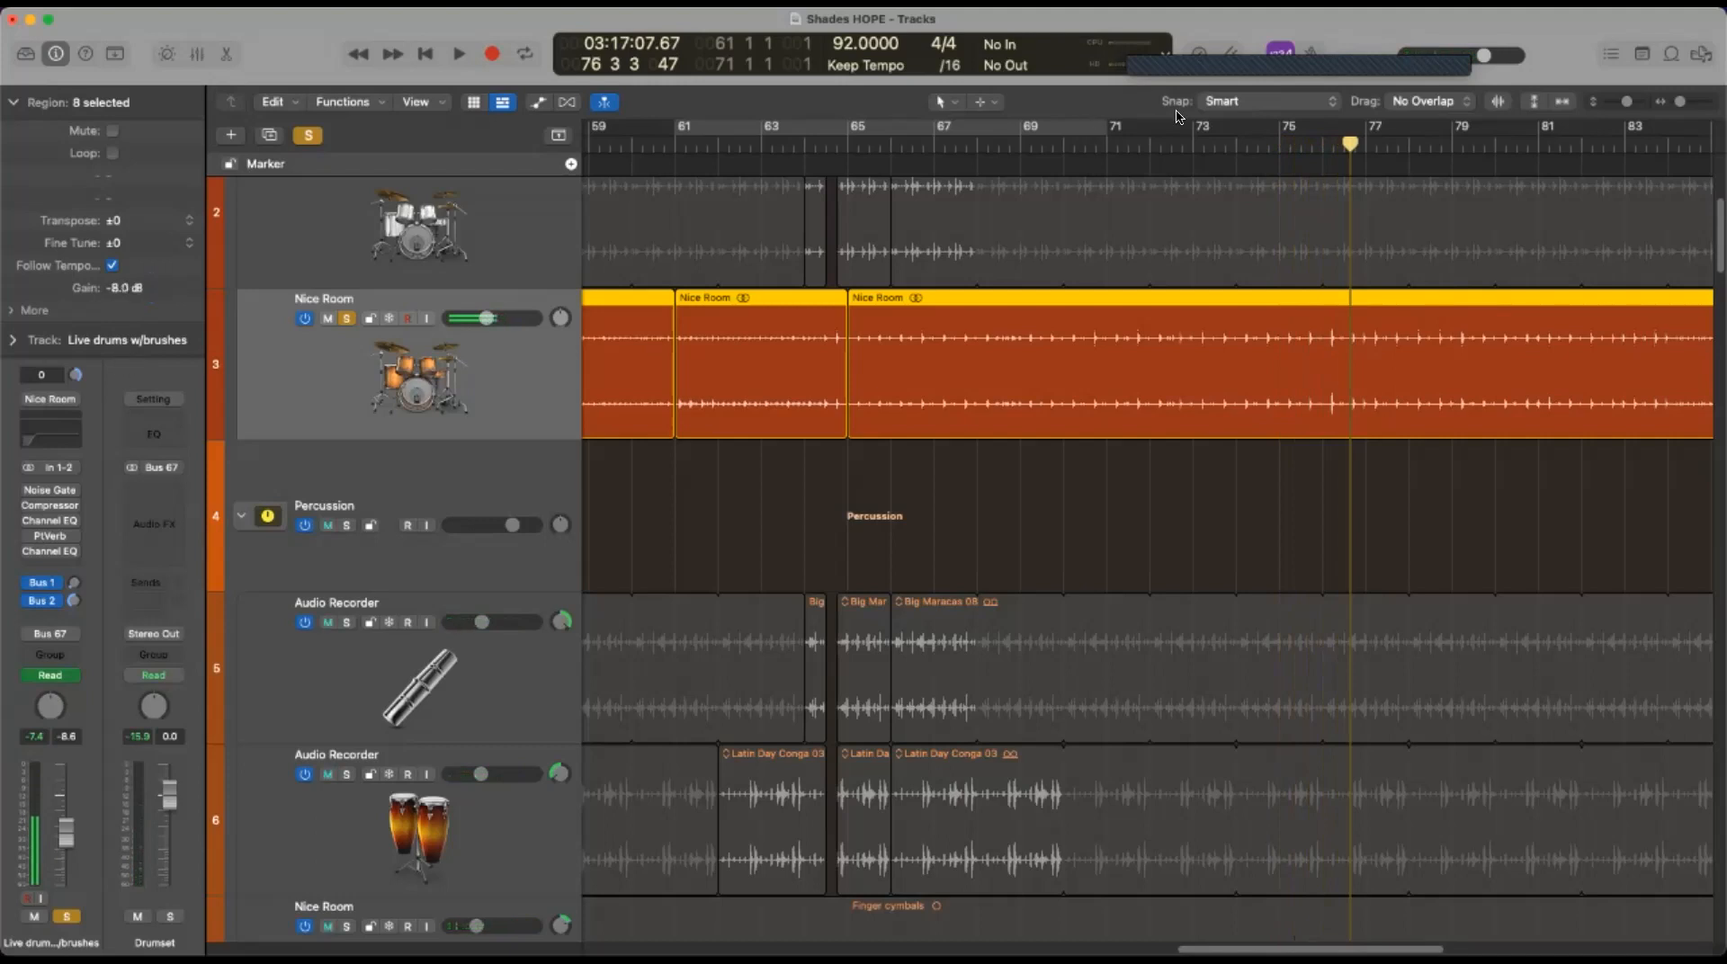
click(1274, 158)
click(459, 54)
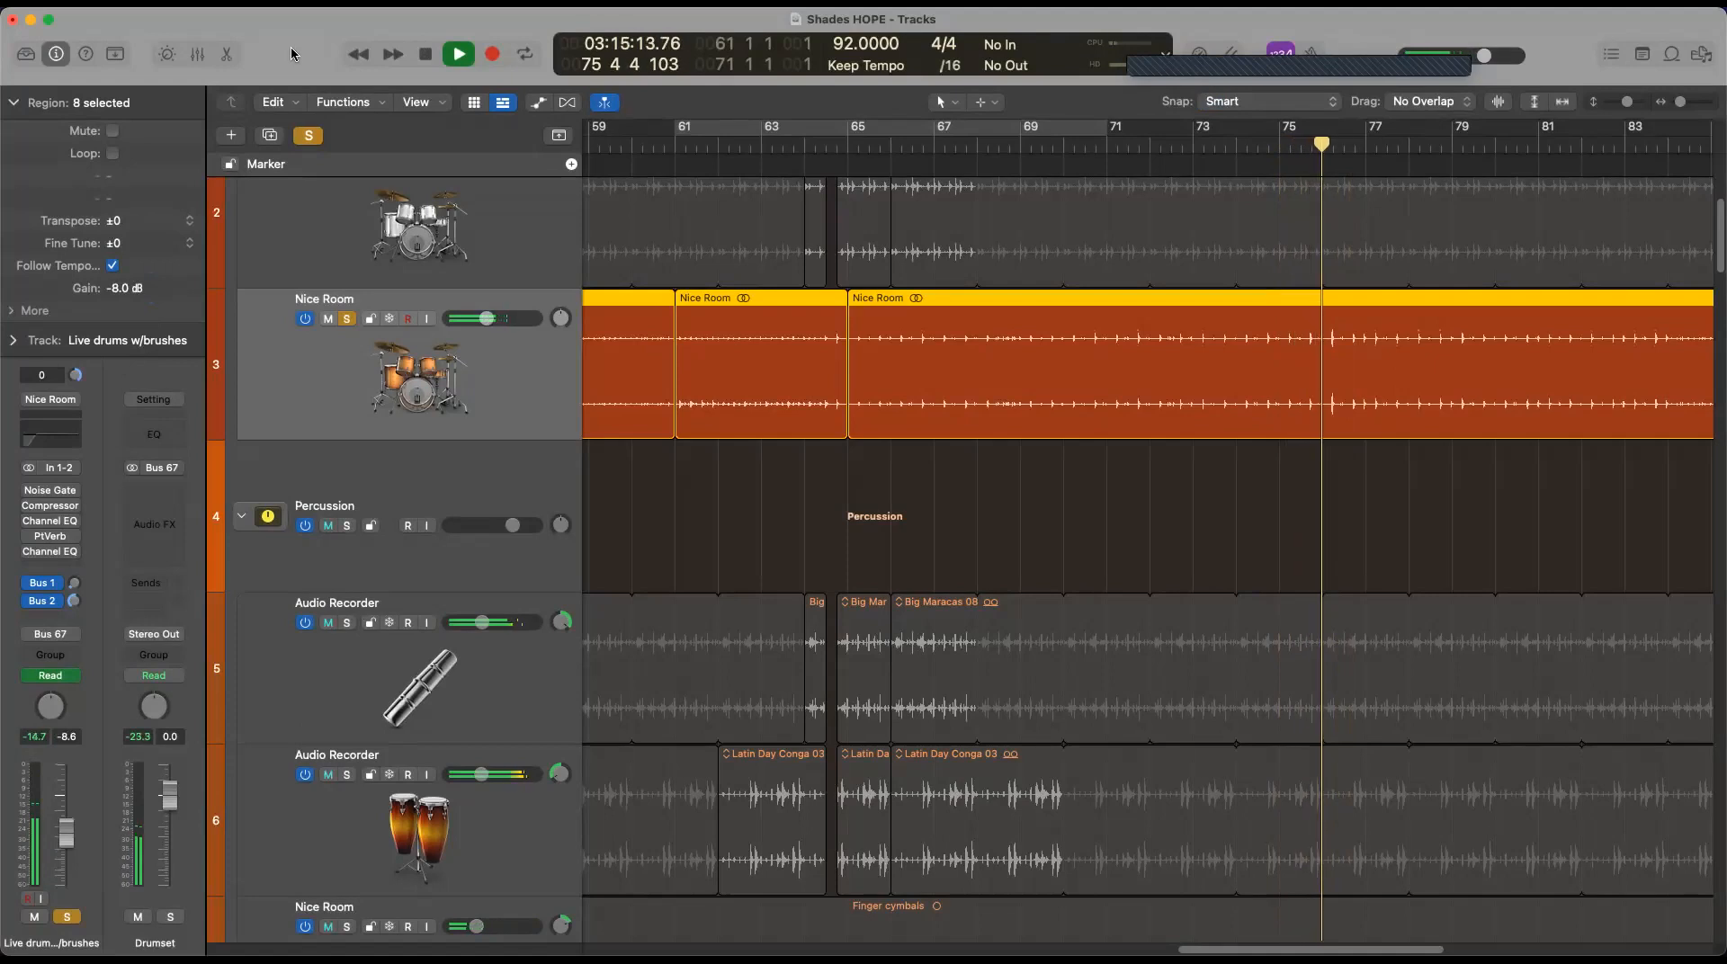
key(space)
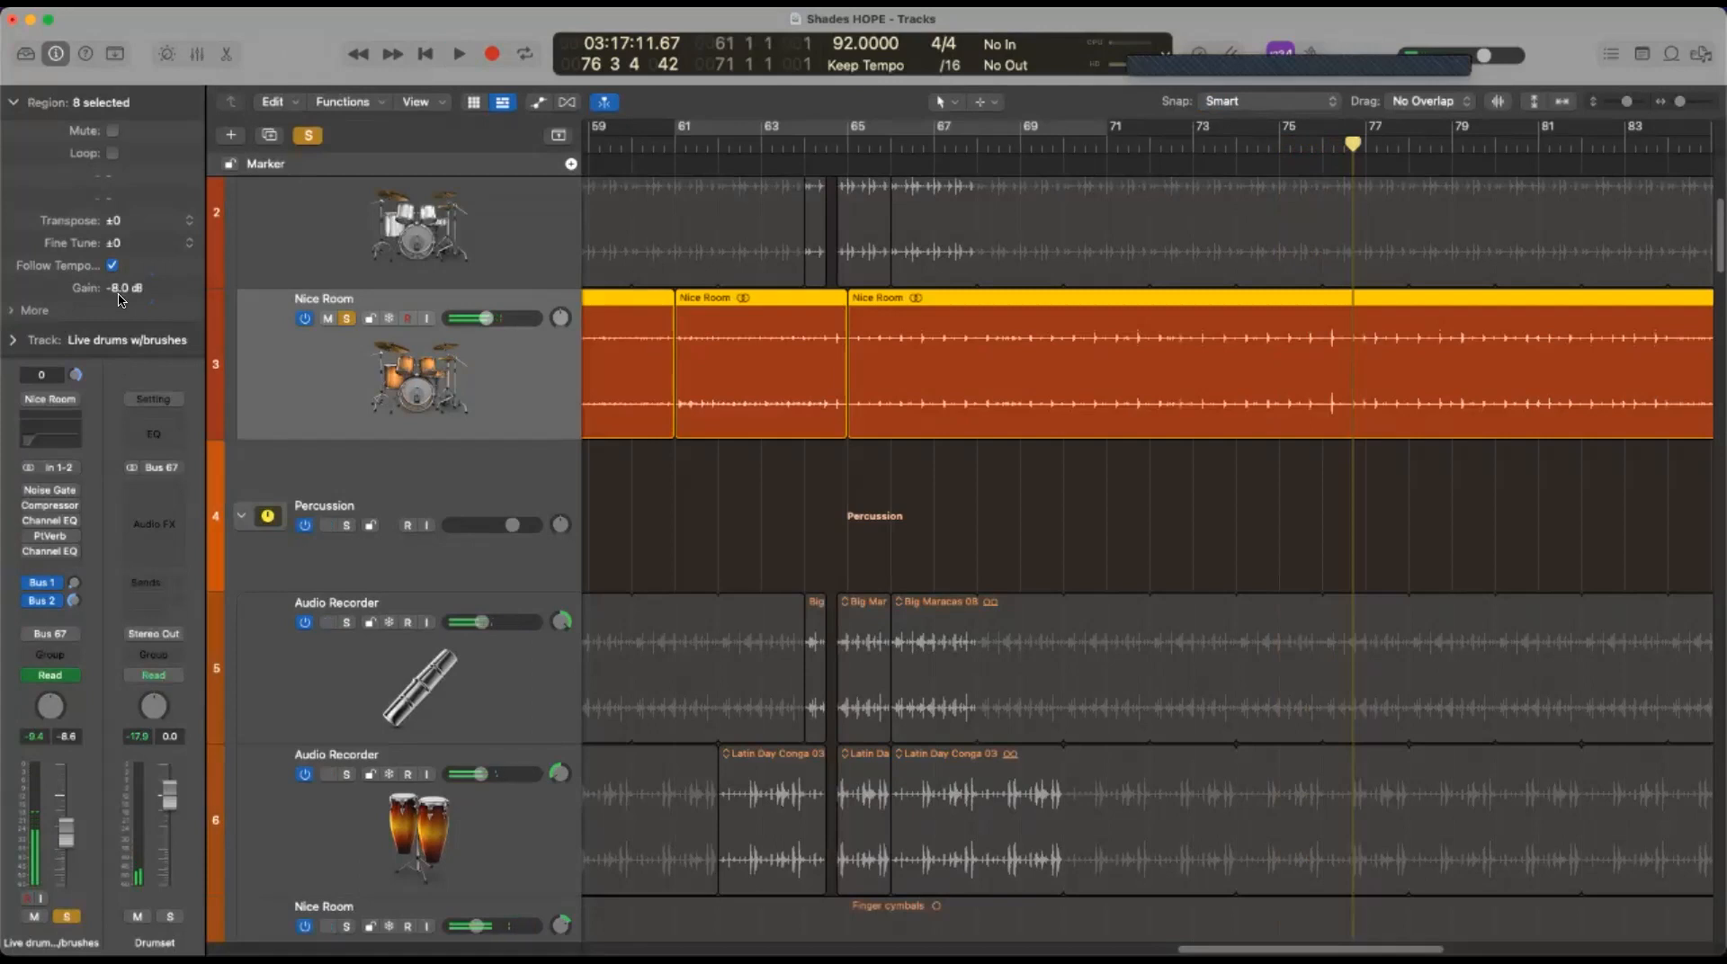
Set the Live drums w/brushes region gain to -9.0 dB and replay from bar 76 to check the loudest hit
drag(117, 314, 117, 326)
click(1319, 148)
key(space)
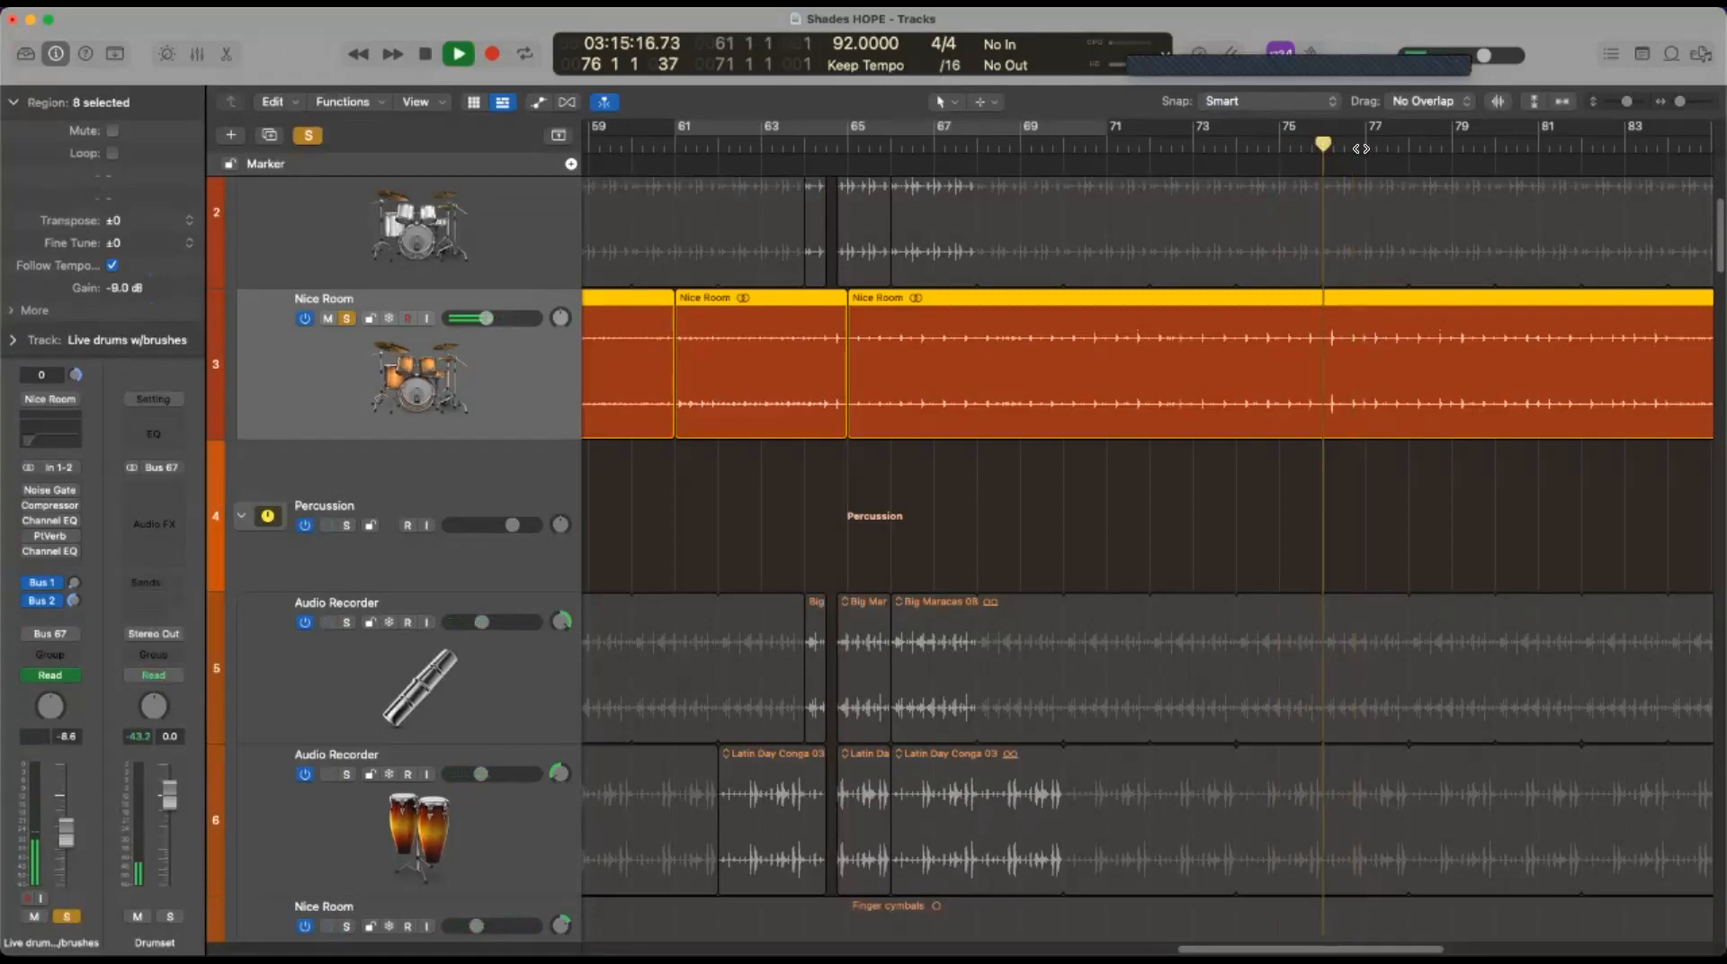
key(space)
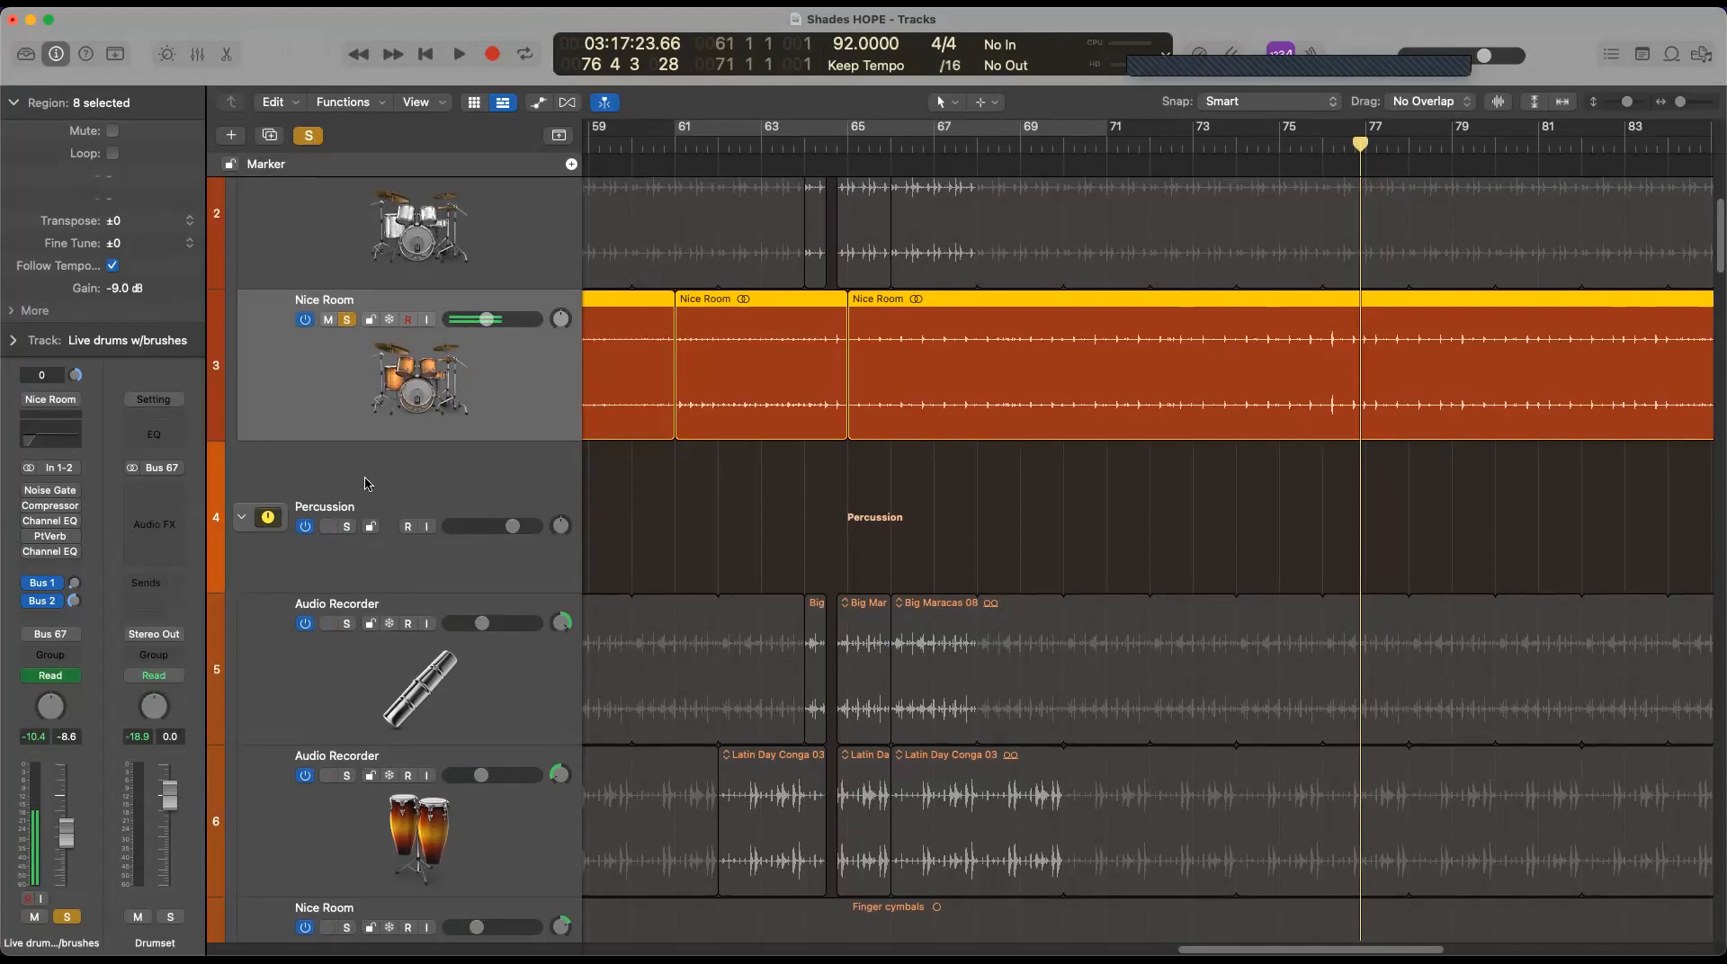
Turn off solo on Live drums w/brushes, solo the Kits track instead and play it from just before bar 65
scroll(363, 480, up, 2)
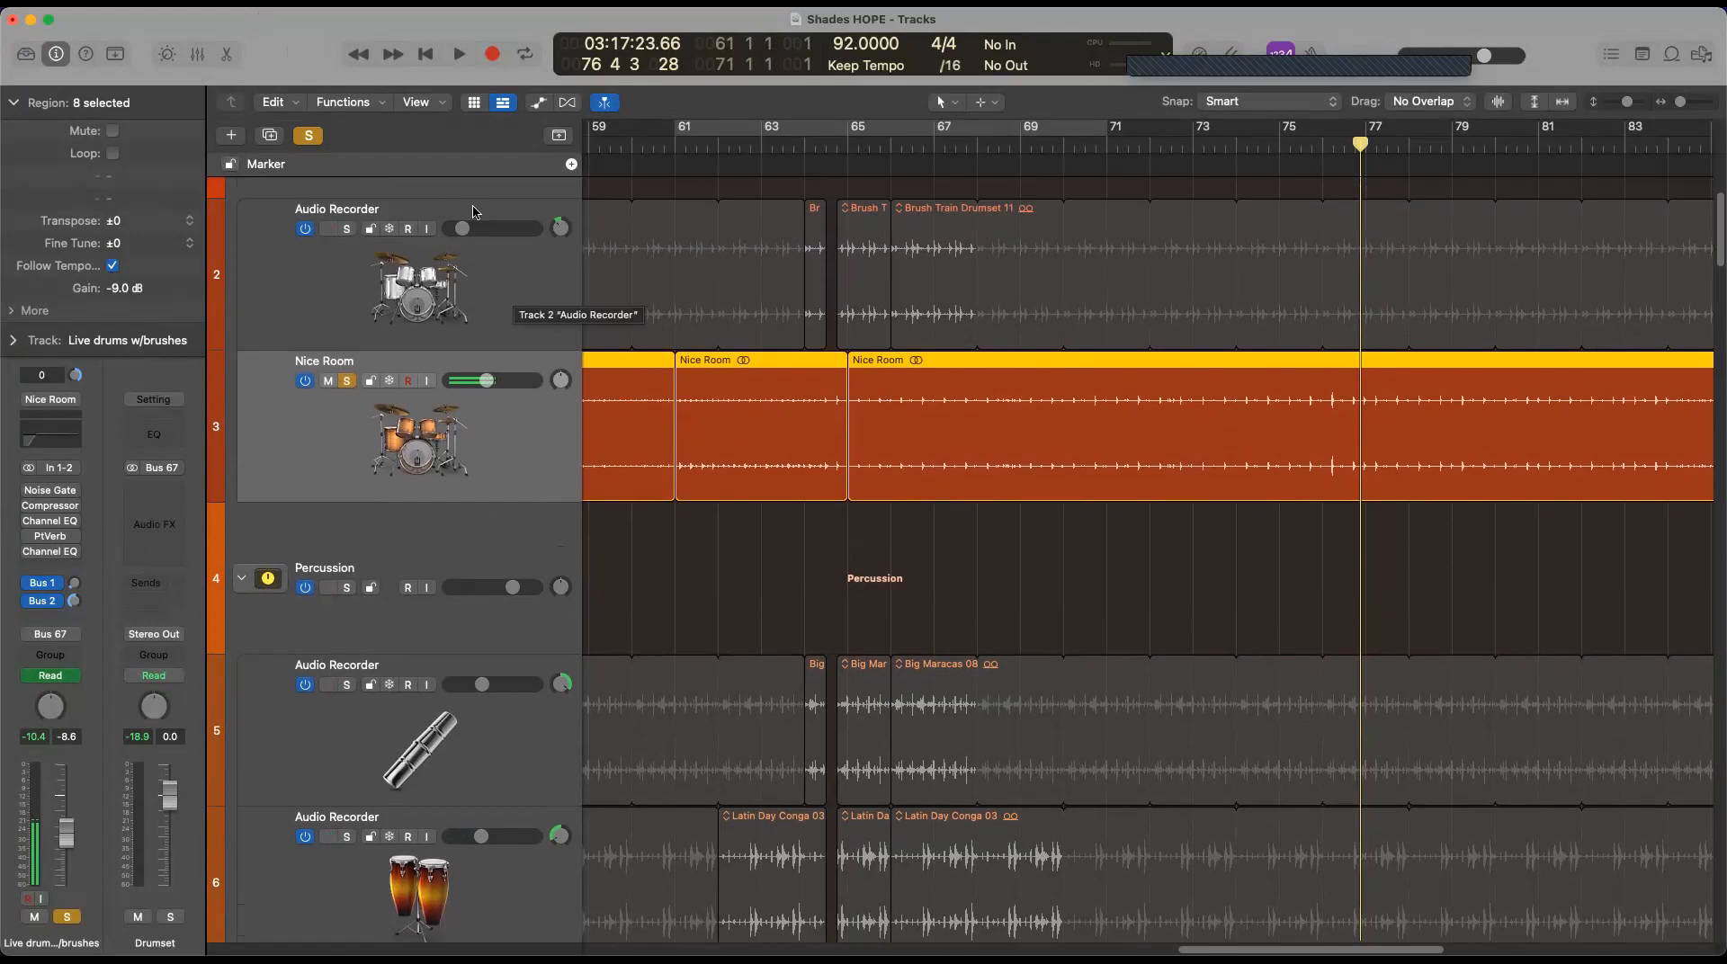
click(349, 385)
click(467, 264)
click(347, 229)
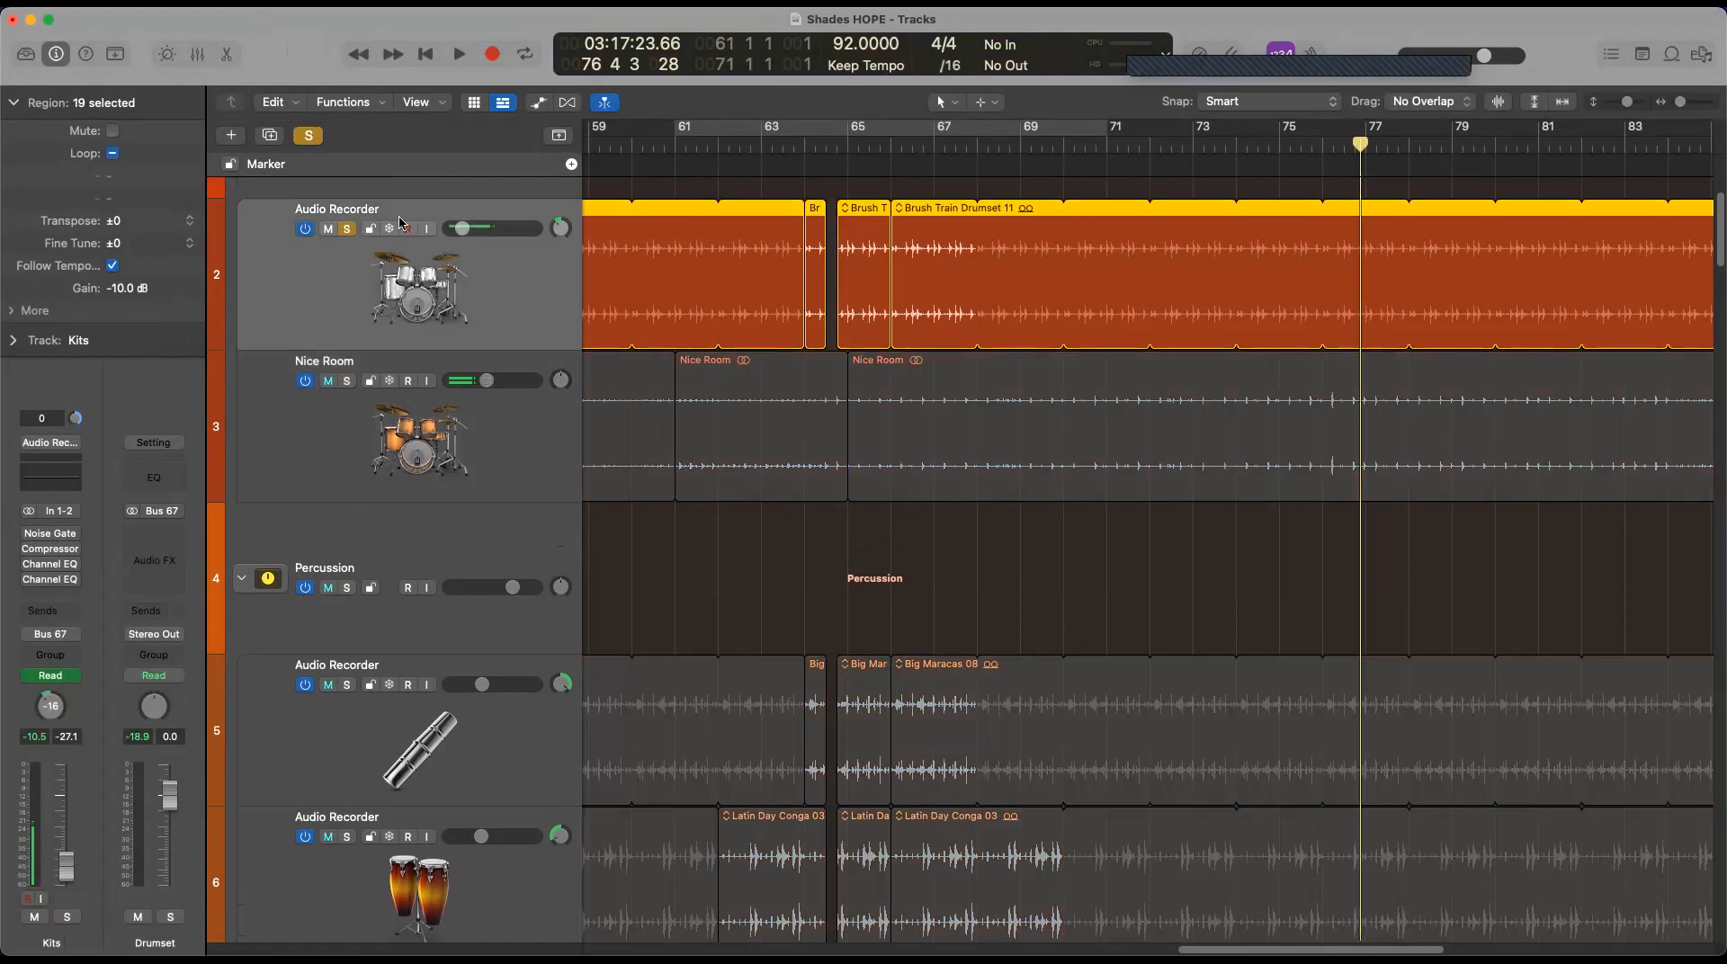
double_click(837, 148)
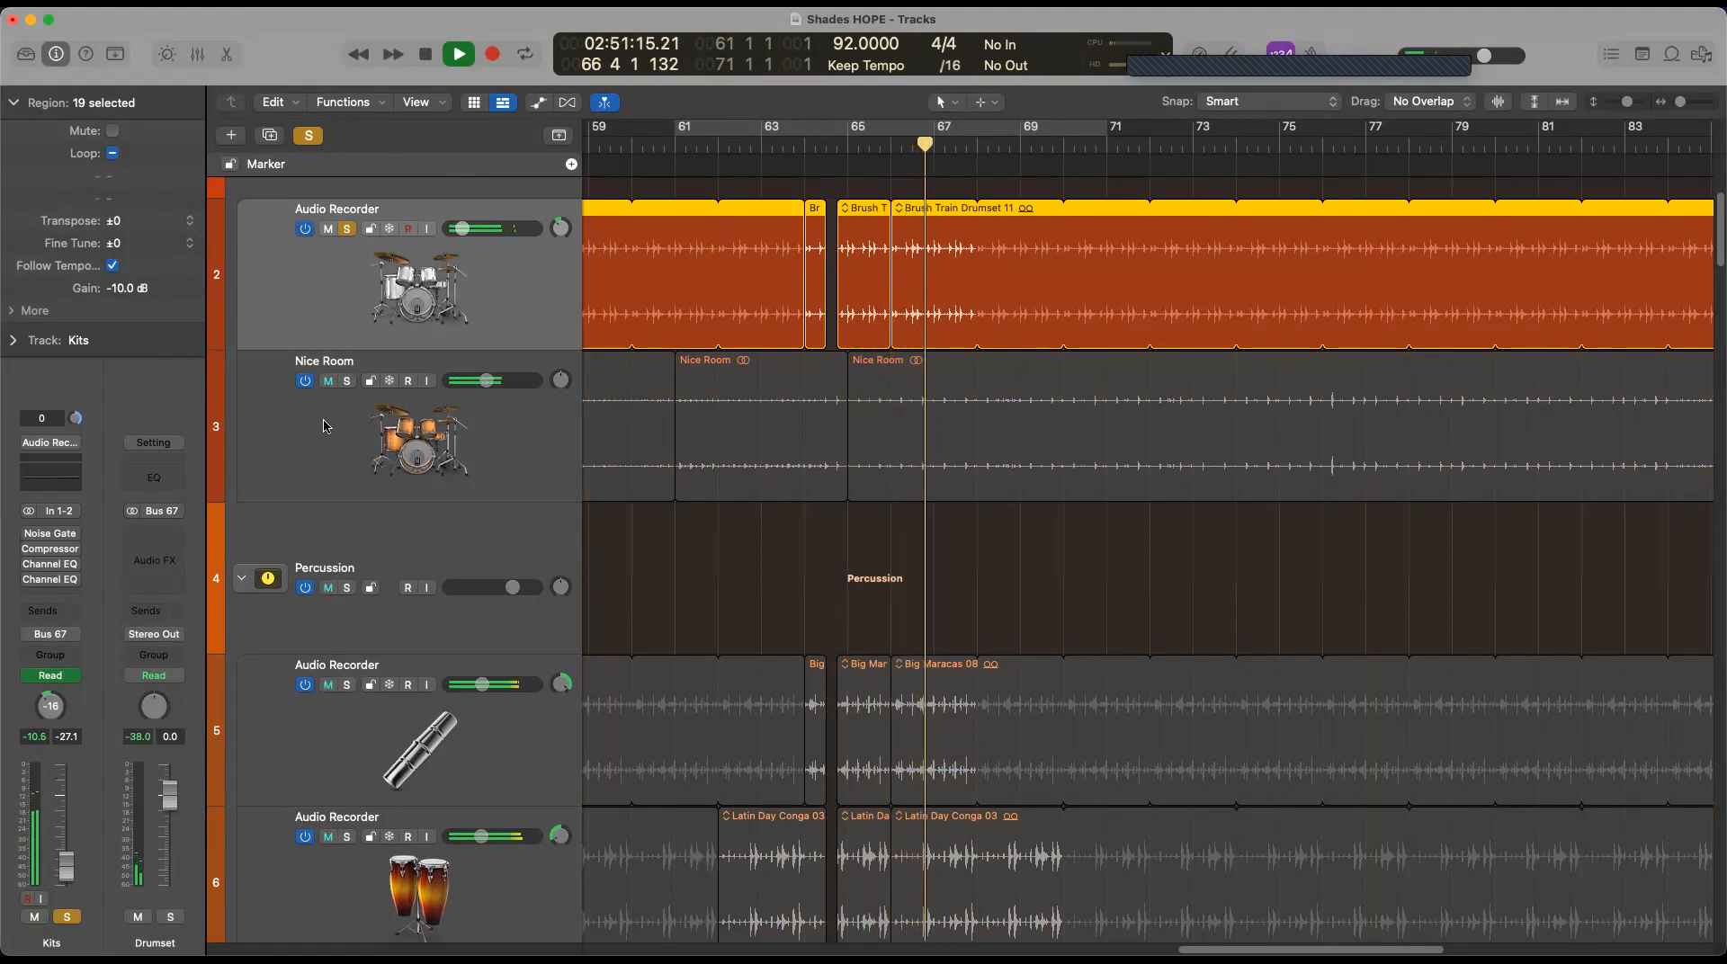
Solo Live drums w/brushes together with Kits and play both tracks through the loud hit at bar 76
click(347, 381)
click(539, 445)
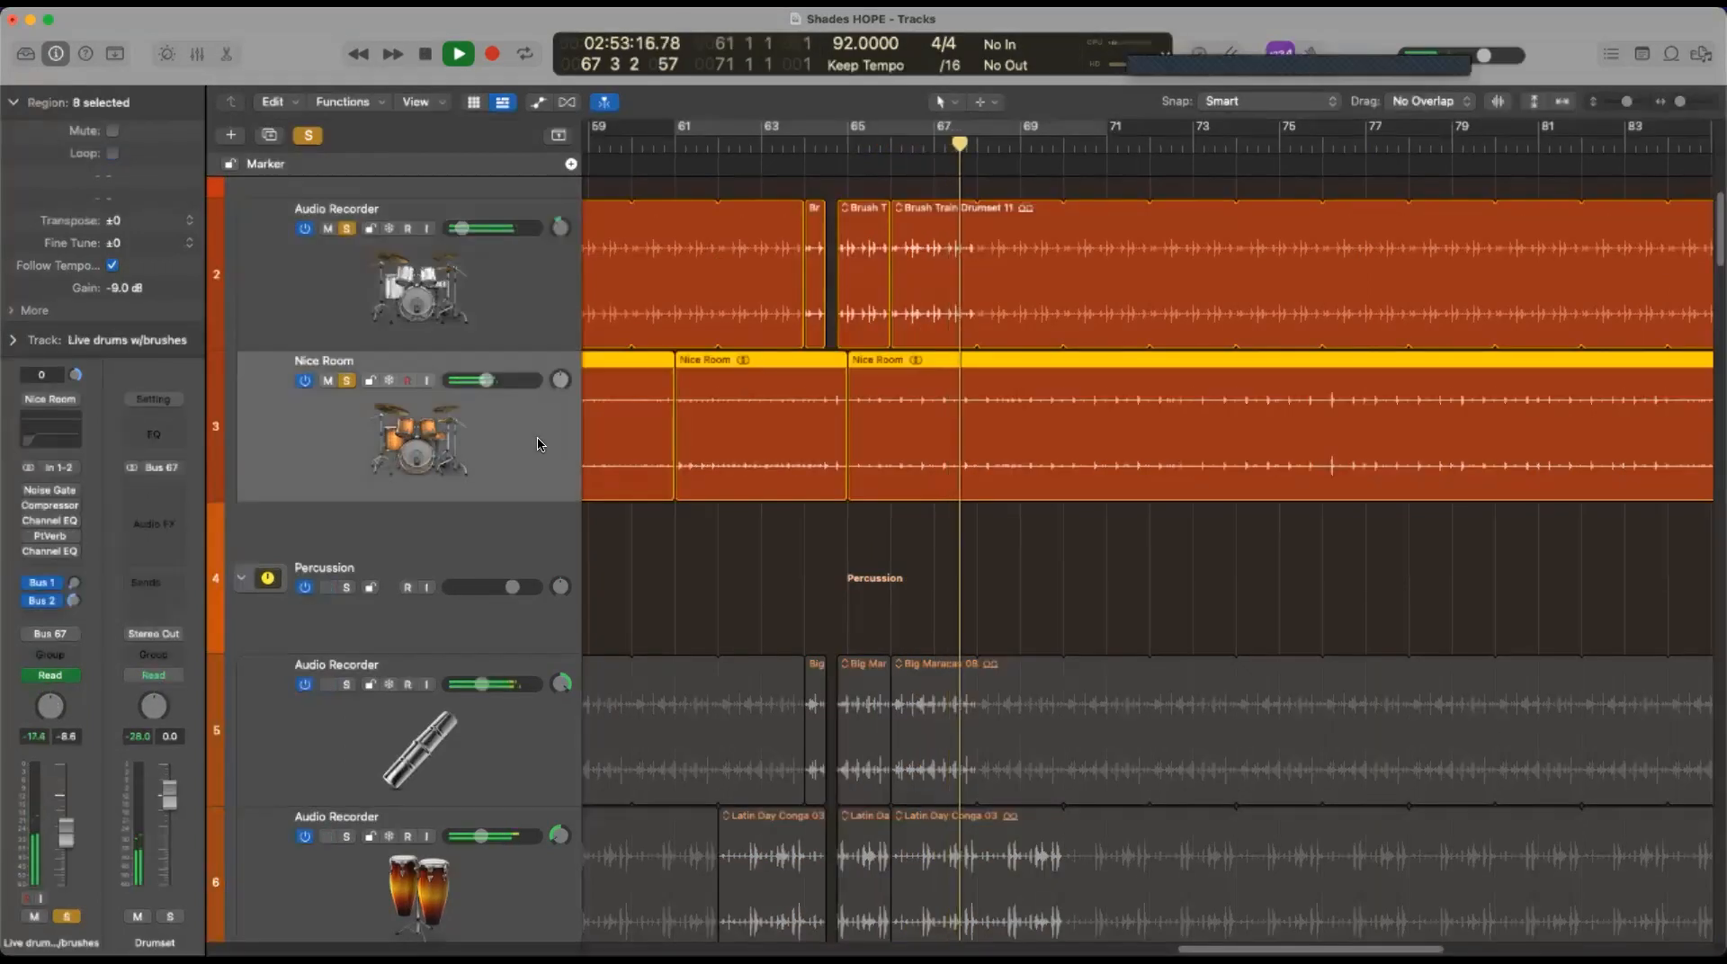
click(1322, 136)
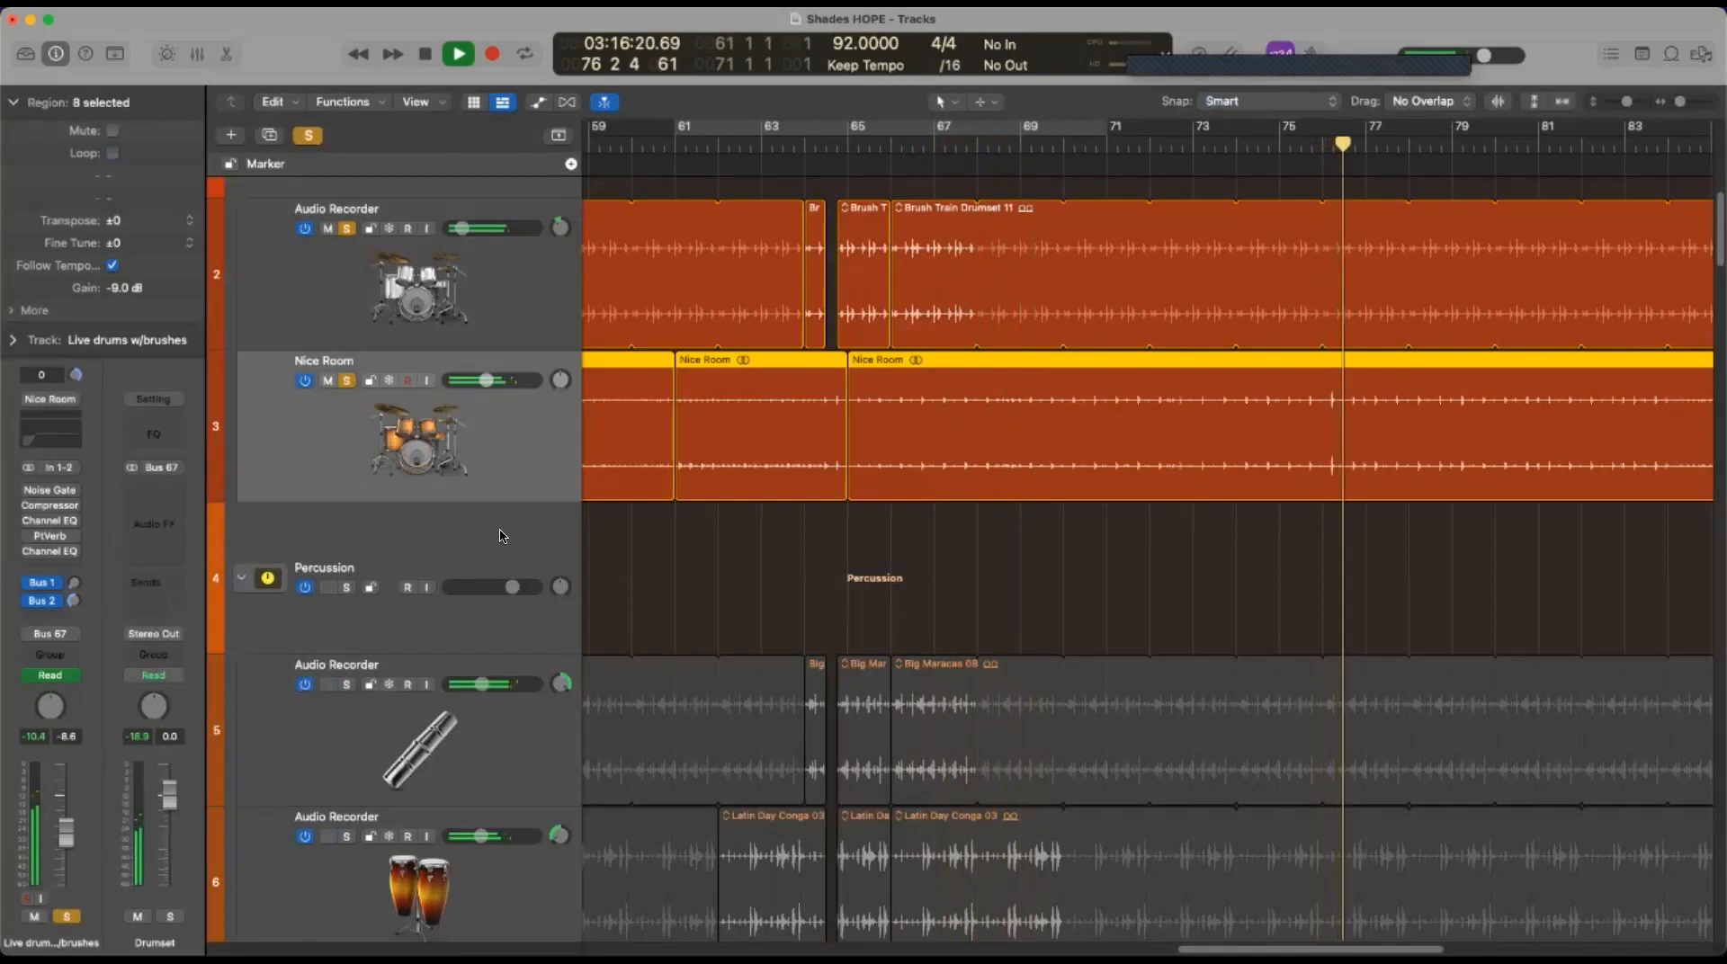
key(space)
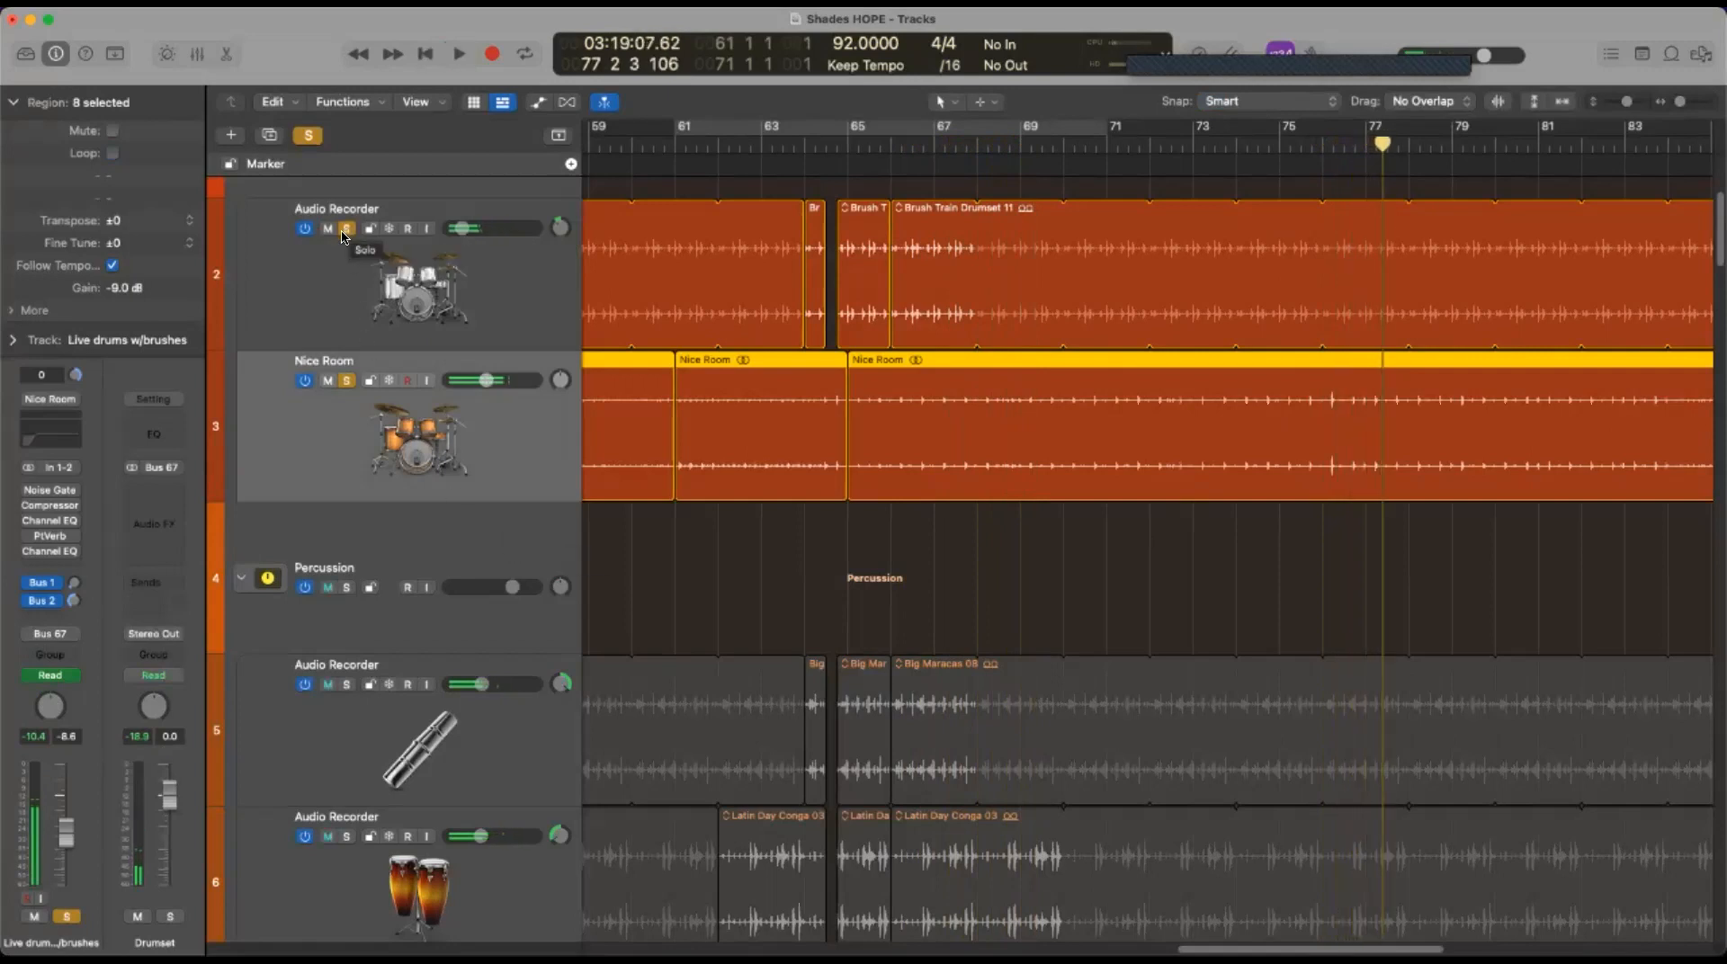
Select the Shaker track, clear all active solos and solo only the Shaker
click(551, 311)
click(533, 439)
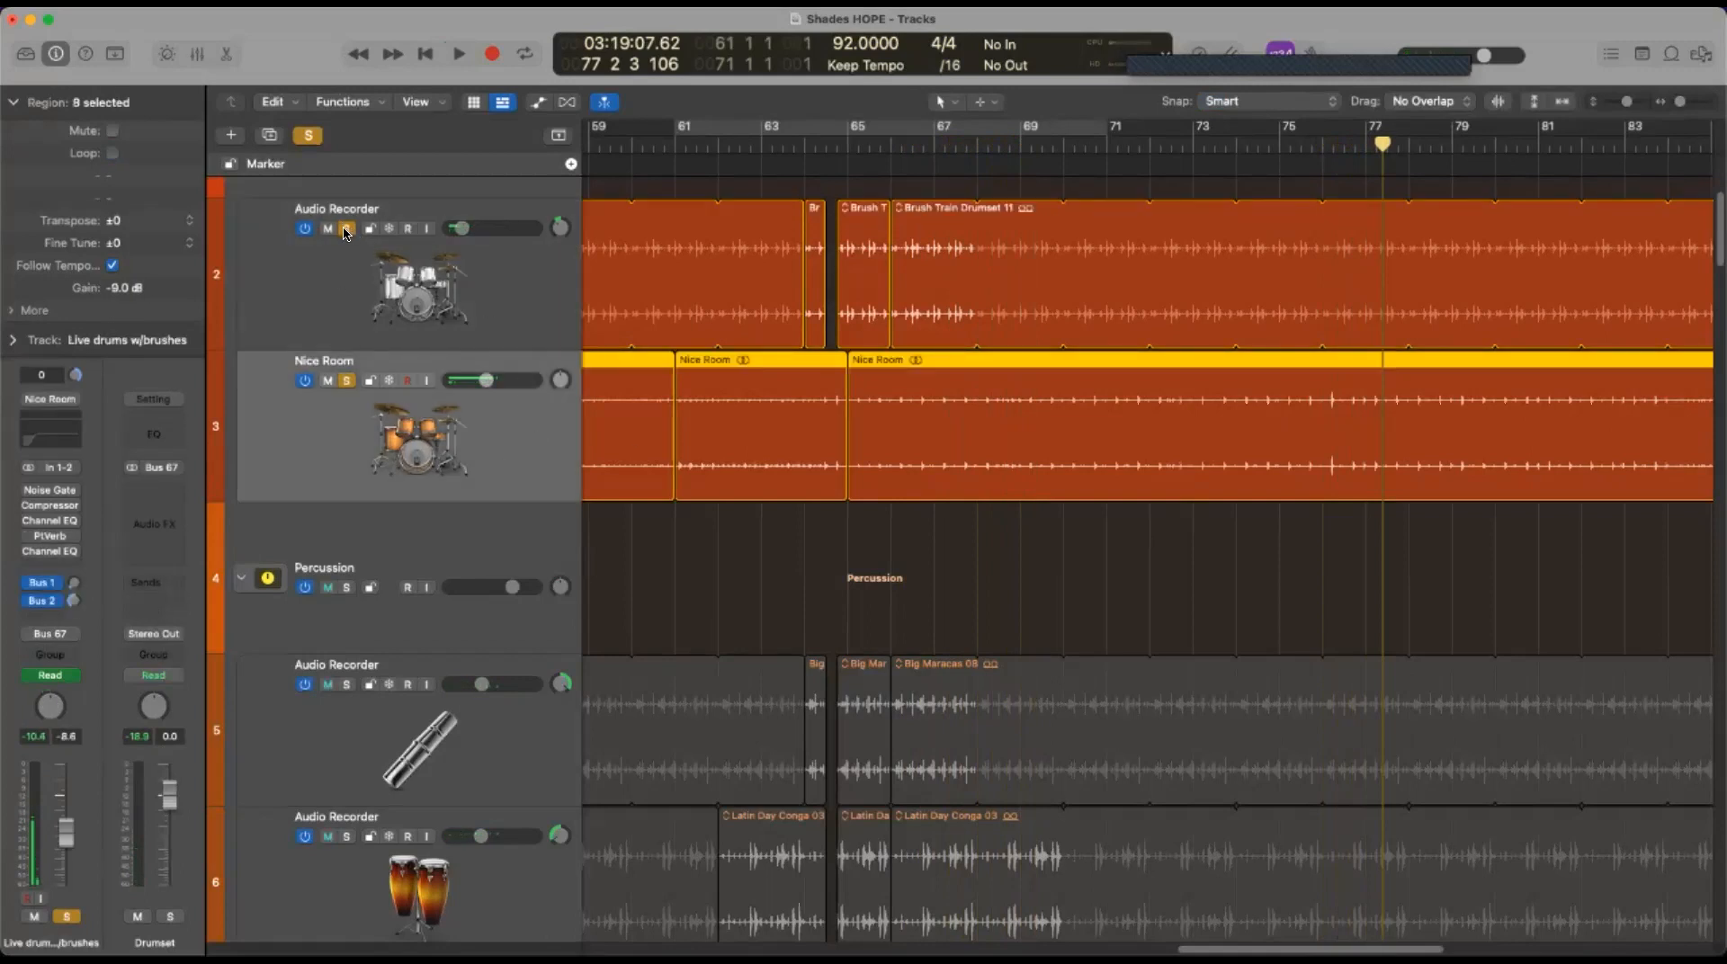
scroll(493, 553, down, 5)
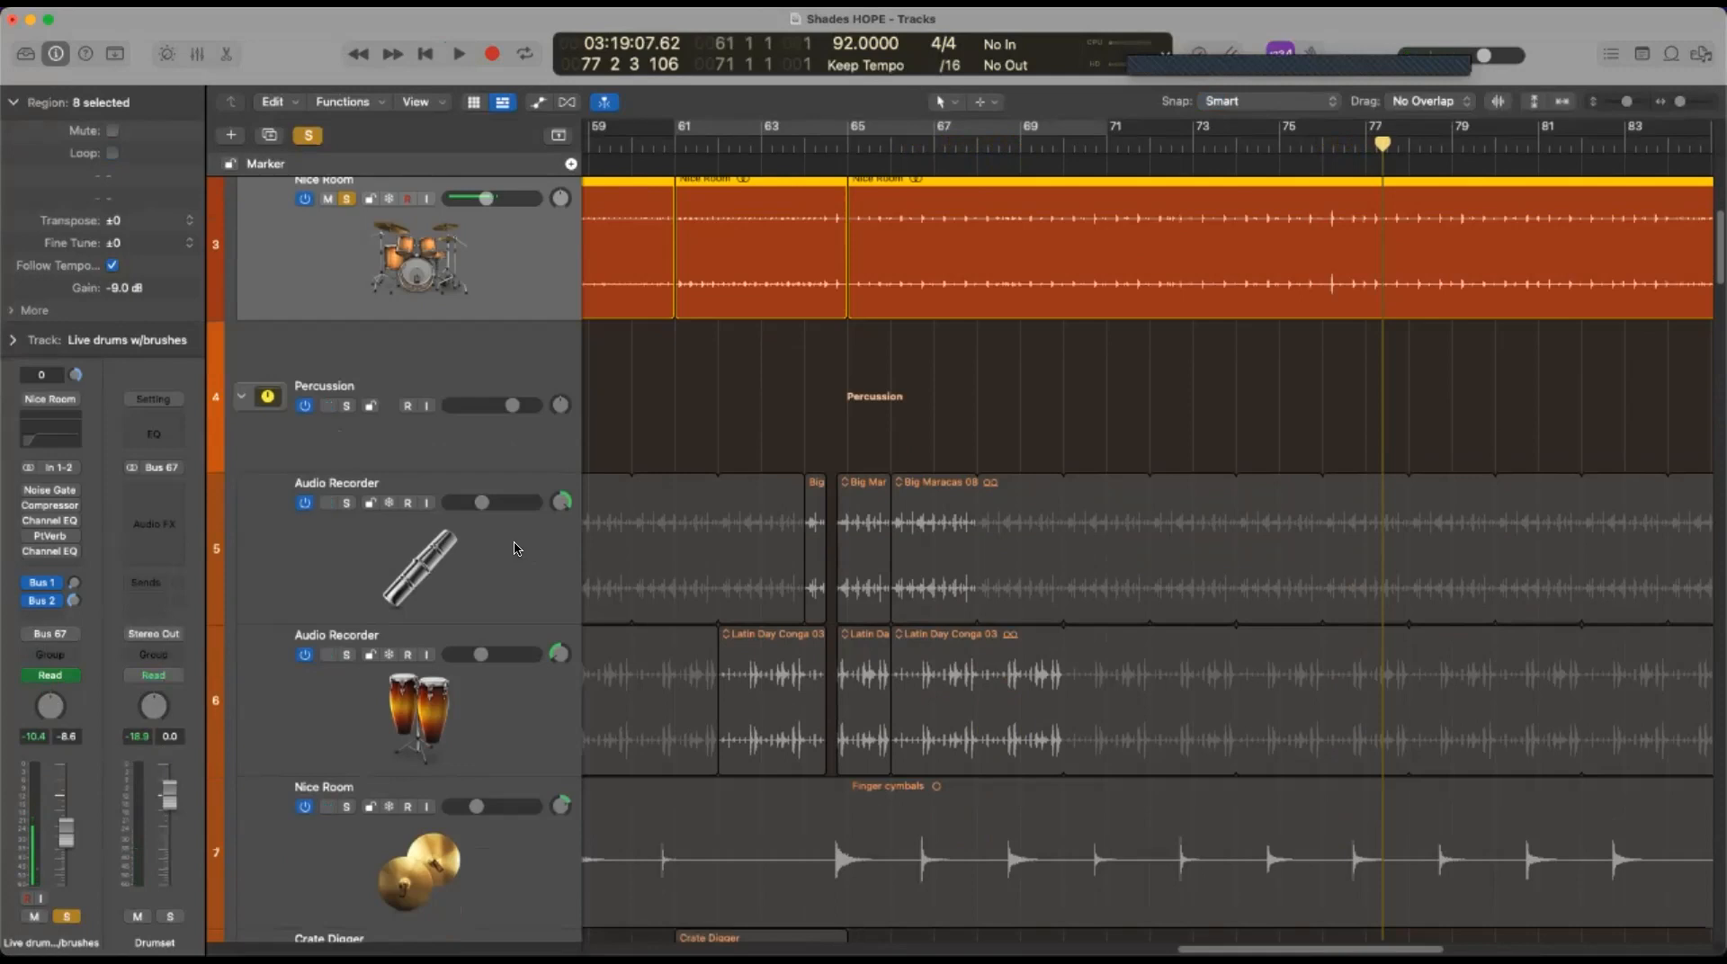
click(531, 568)
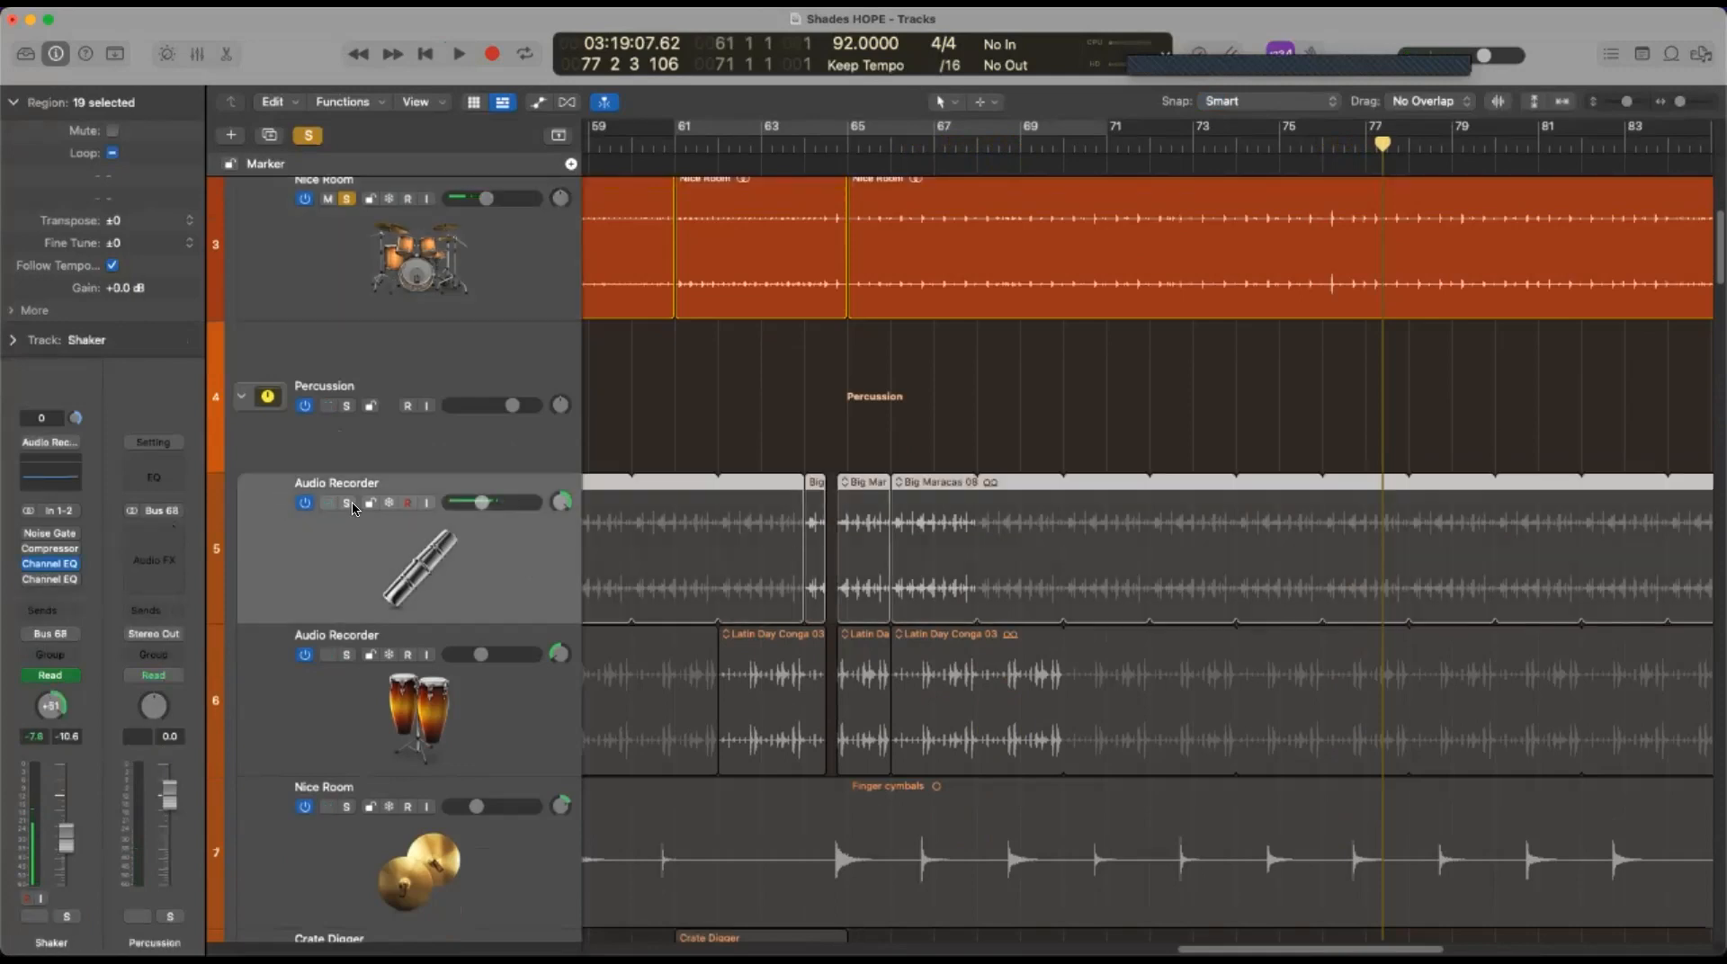
click(351, 504)
click(310, 138)
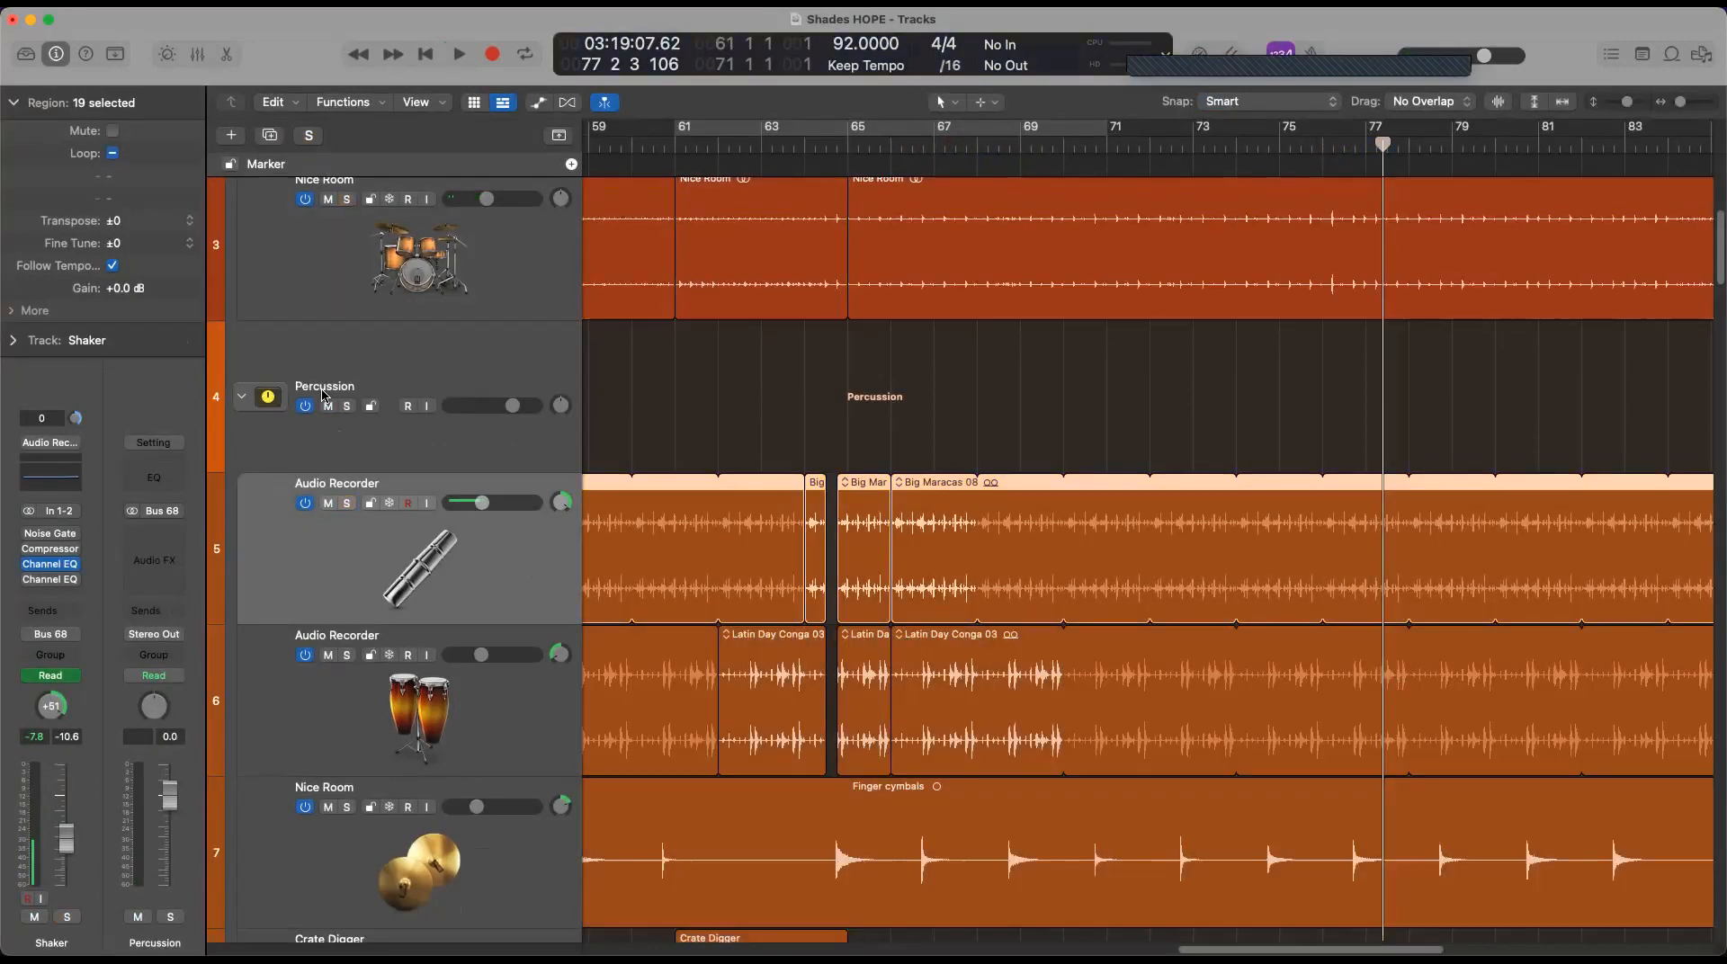
click(350, 503)
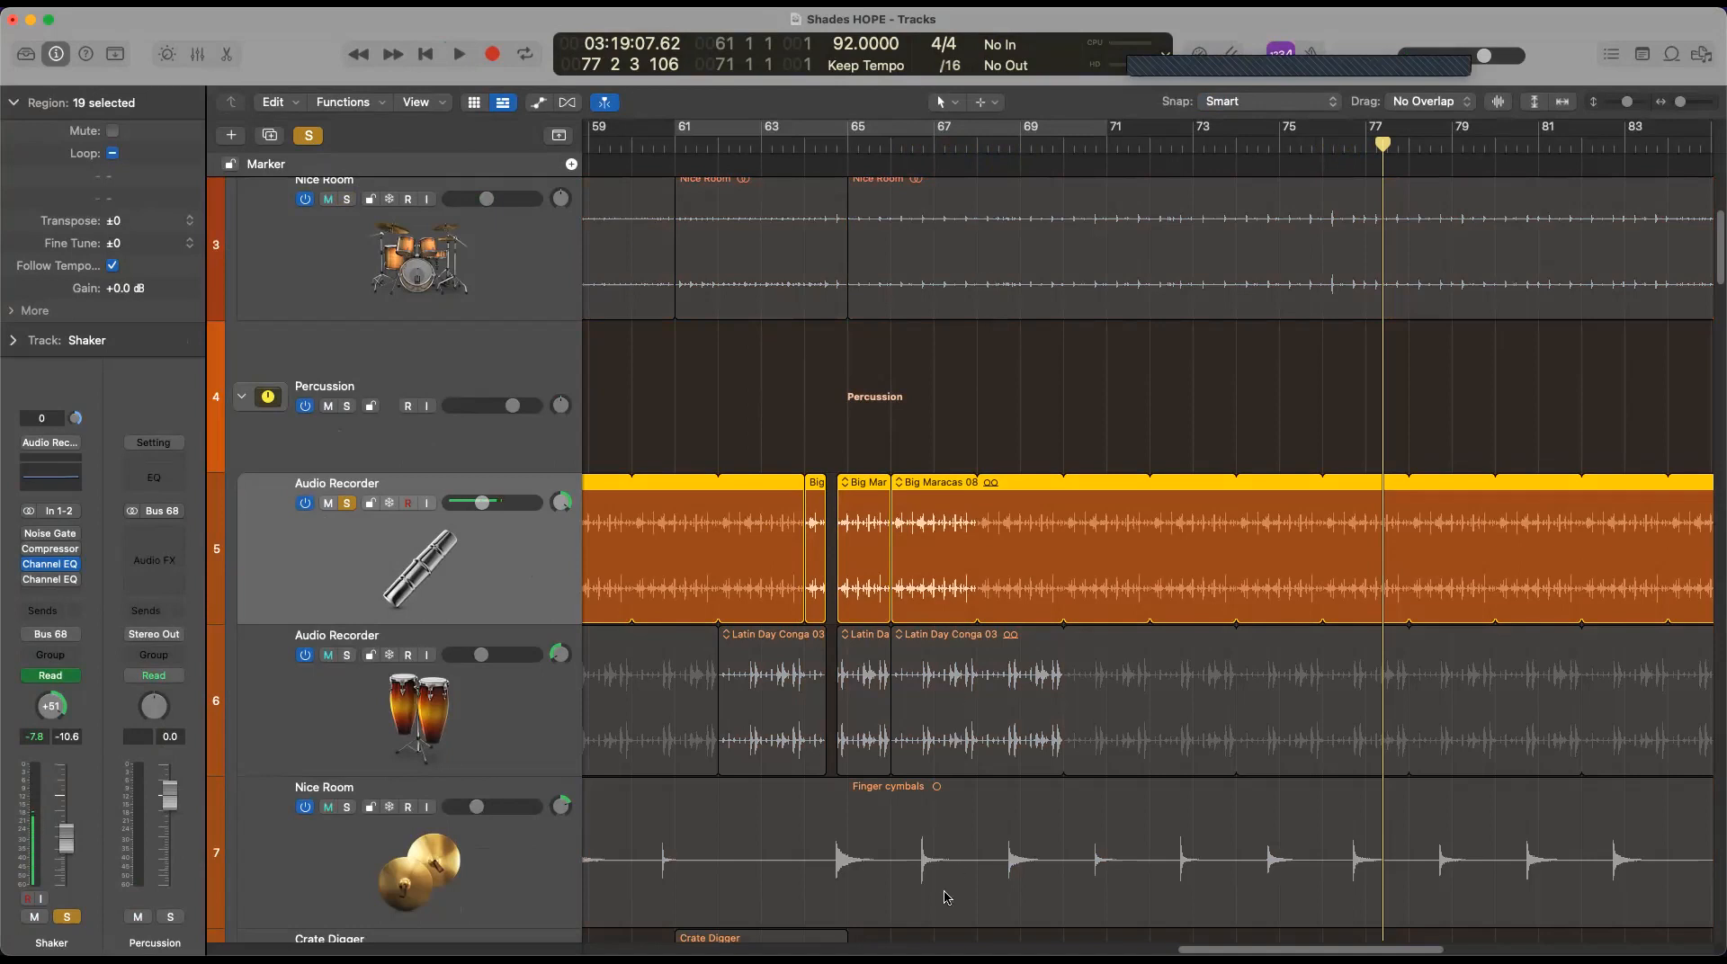
Look over the Shaker regions along the timeline and play the track from bar 61 to check its peak level
mouse_move(1214, 909)
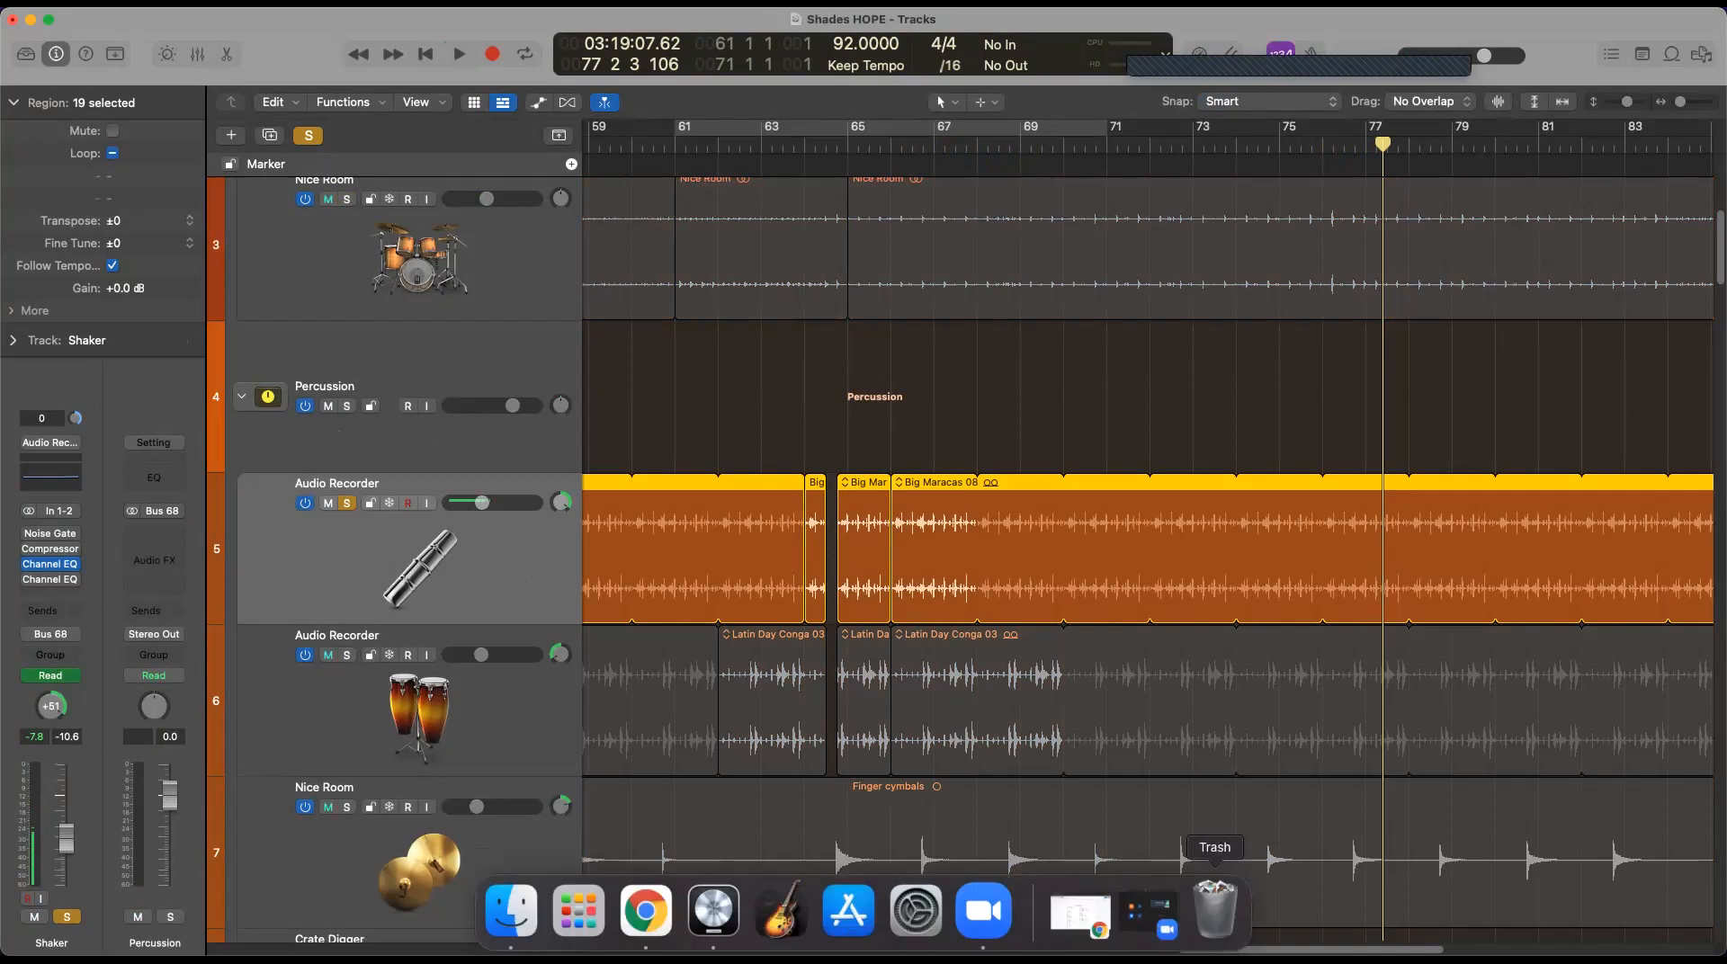
scroll(1147, 540, left, 20)
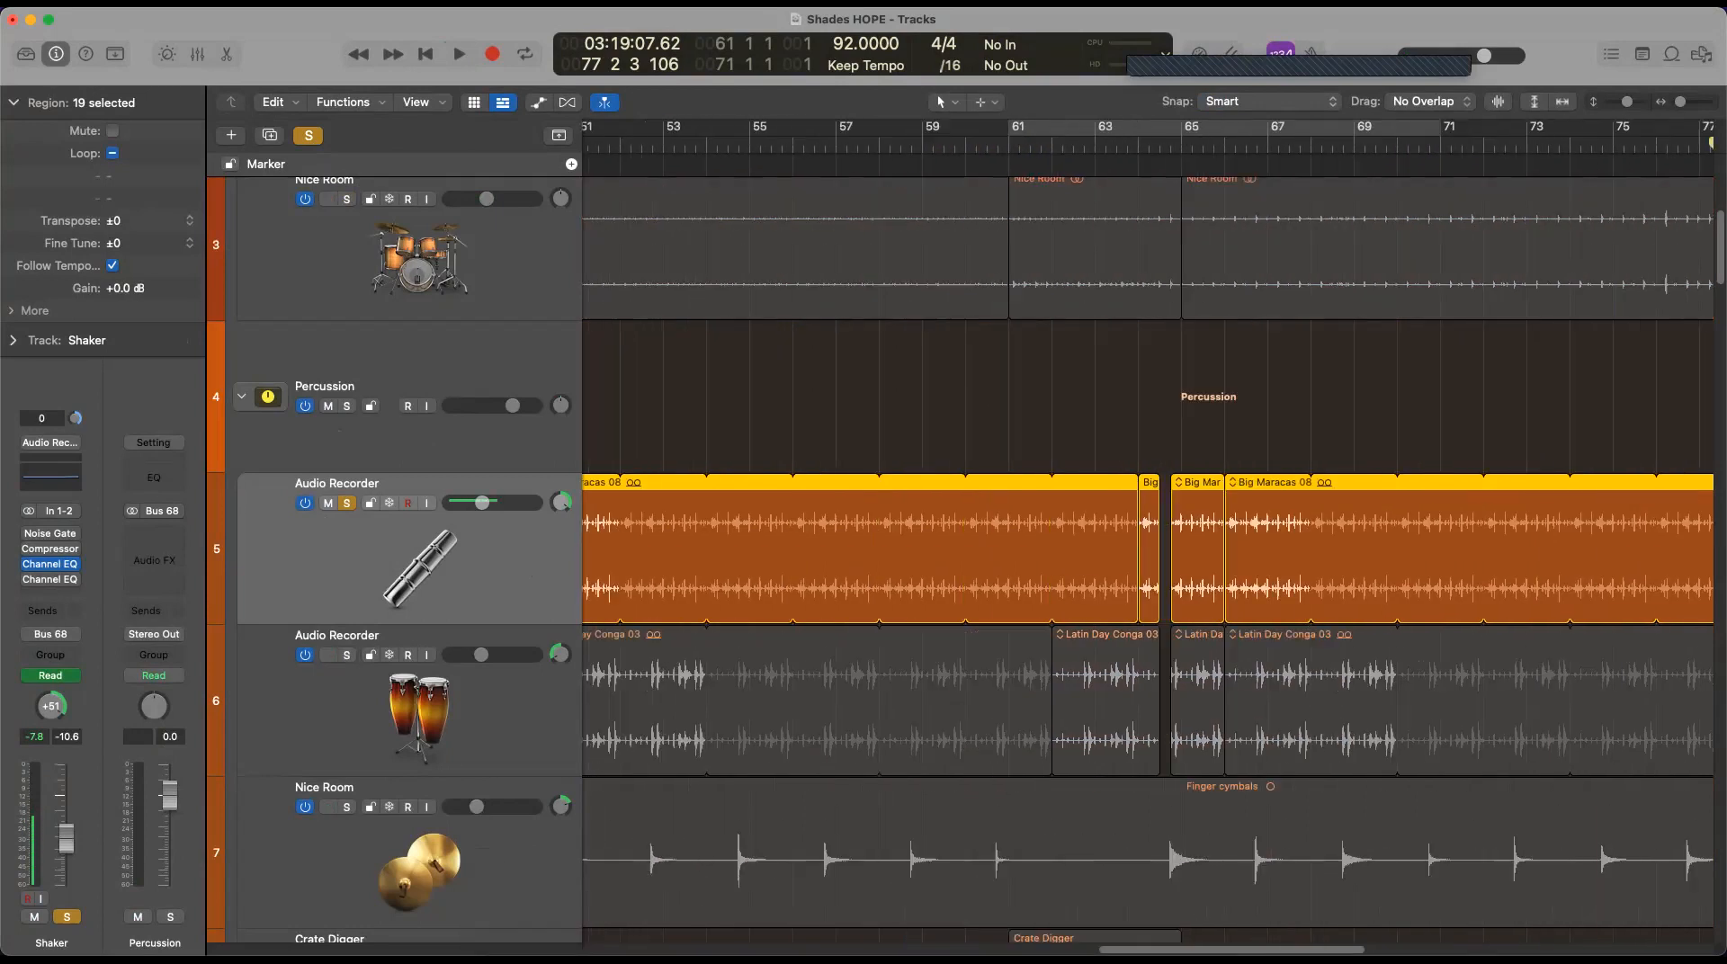
scroll(1147, 540, left, 2)
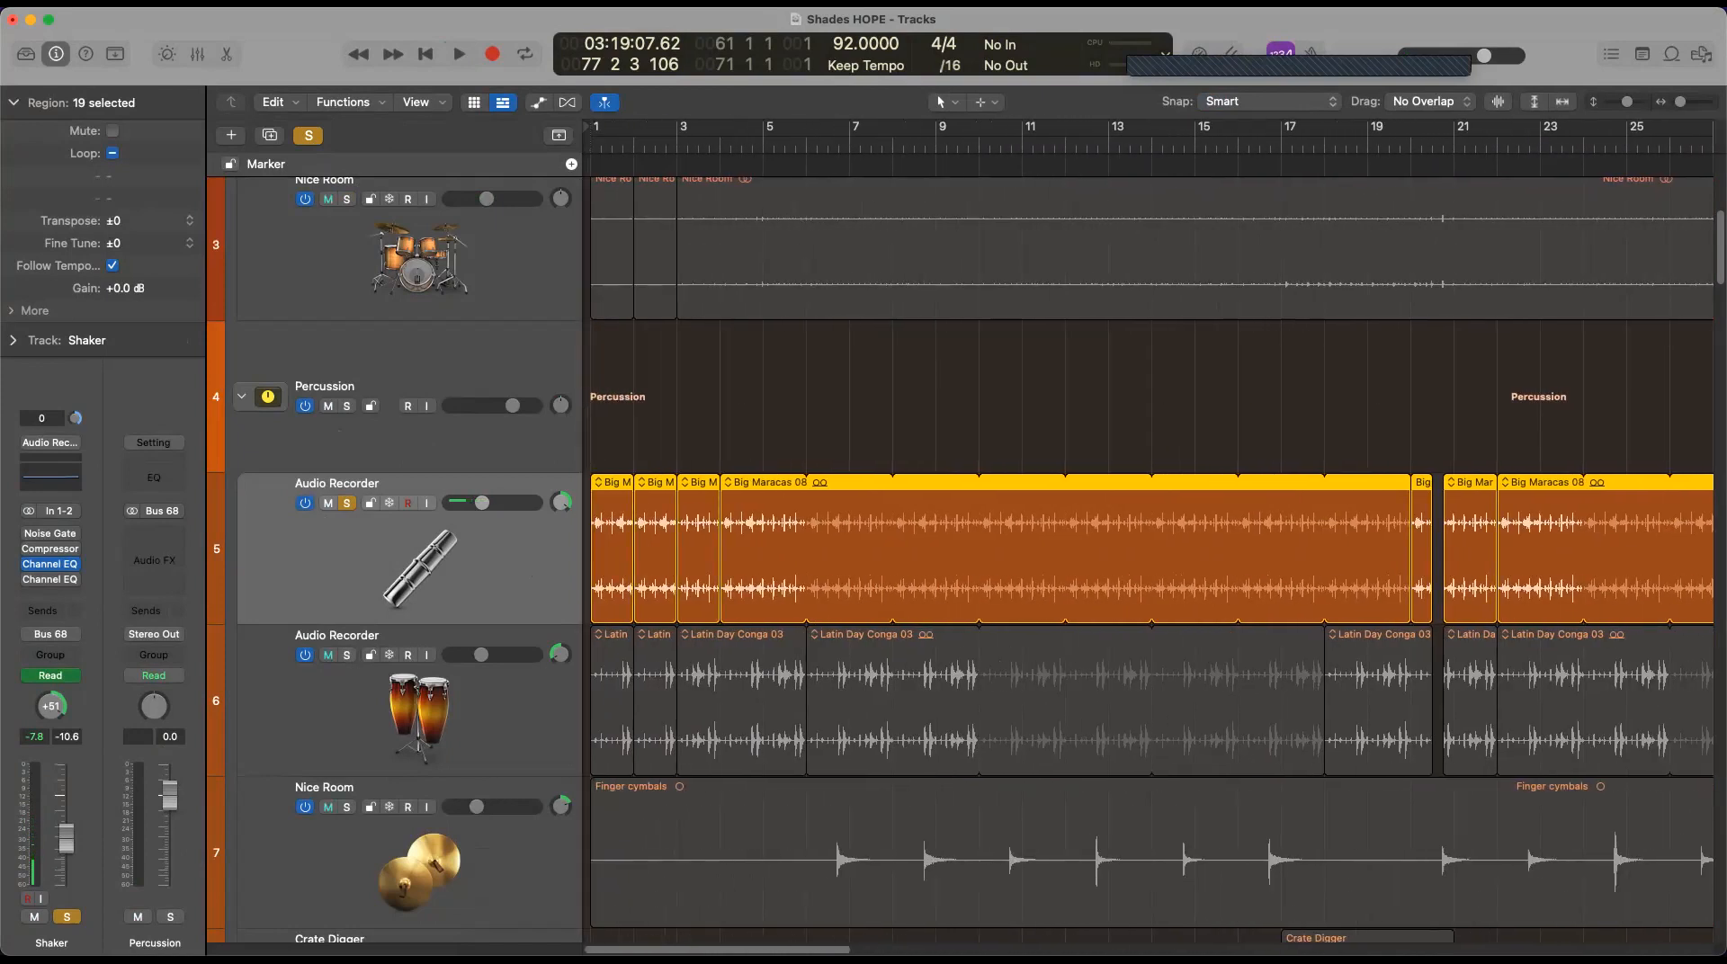
scroll(1147, 540, right, 20)
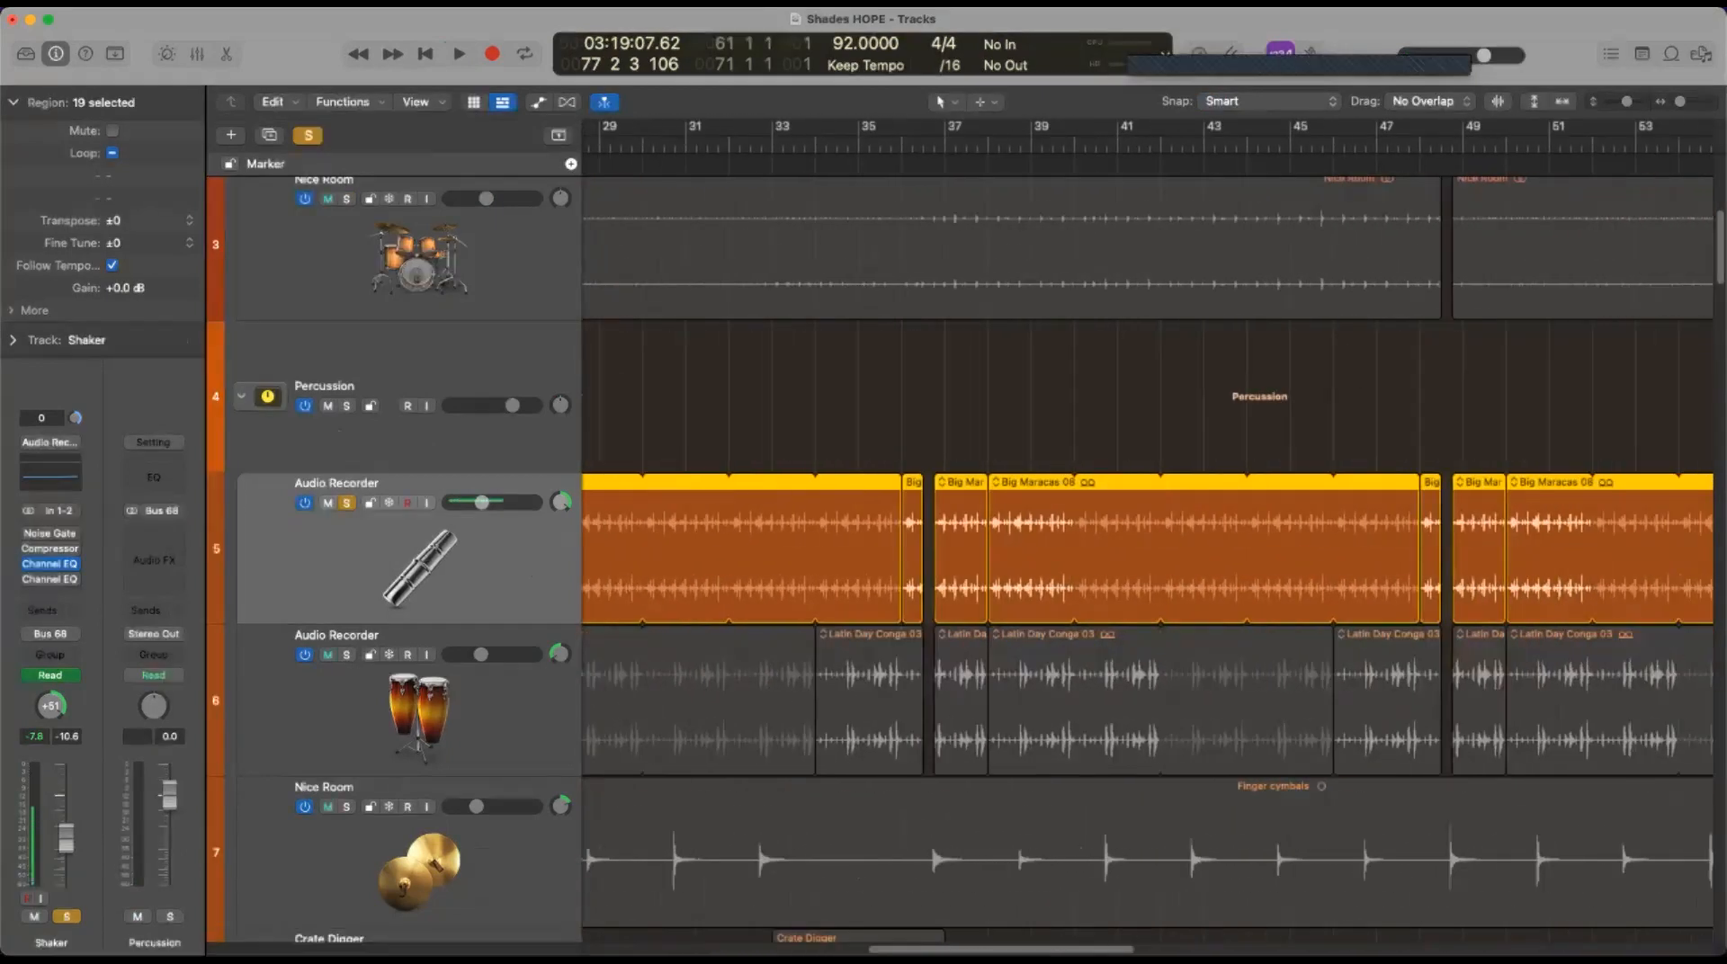
scroll(786, 472, right, 4)
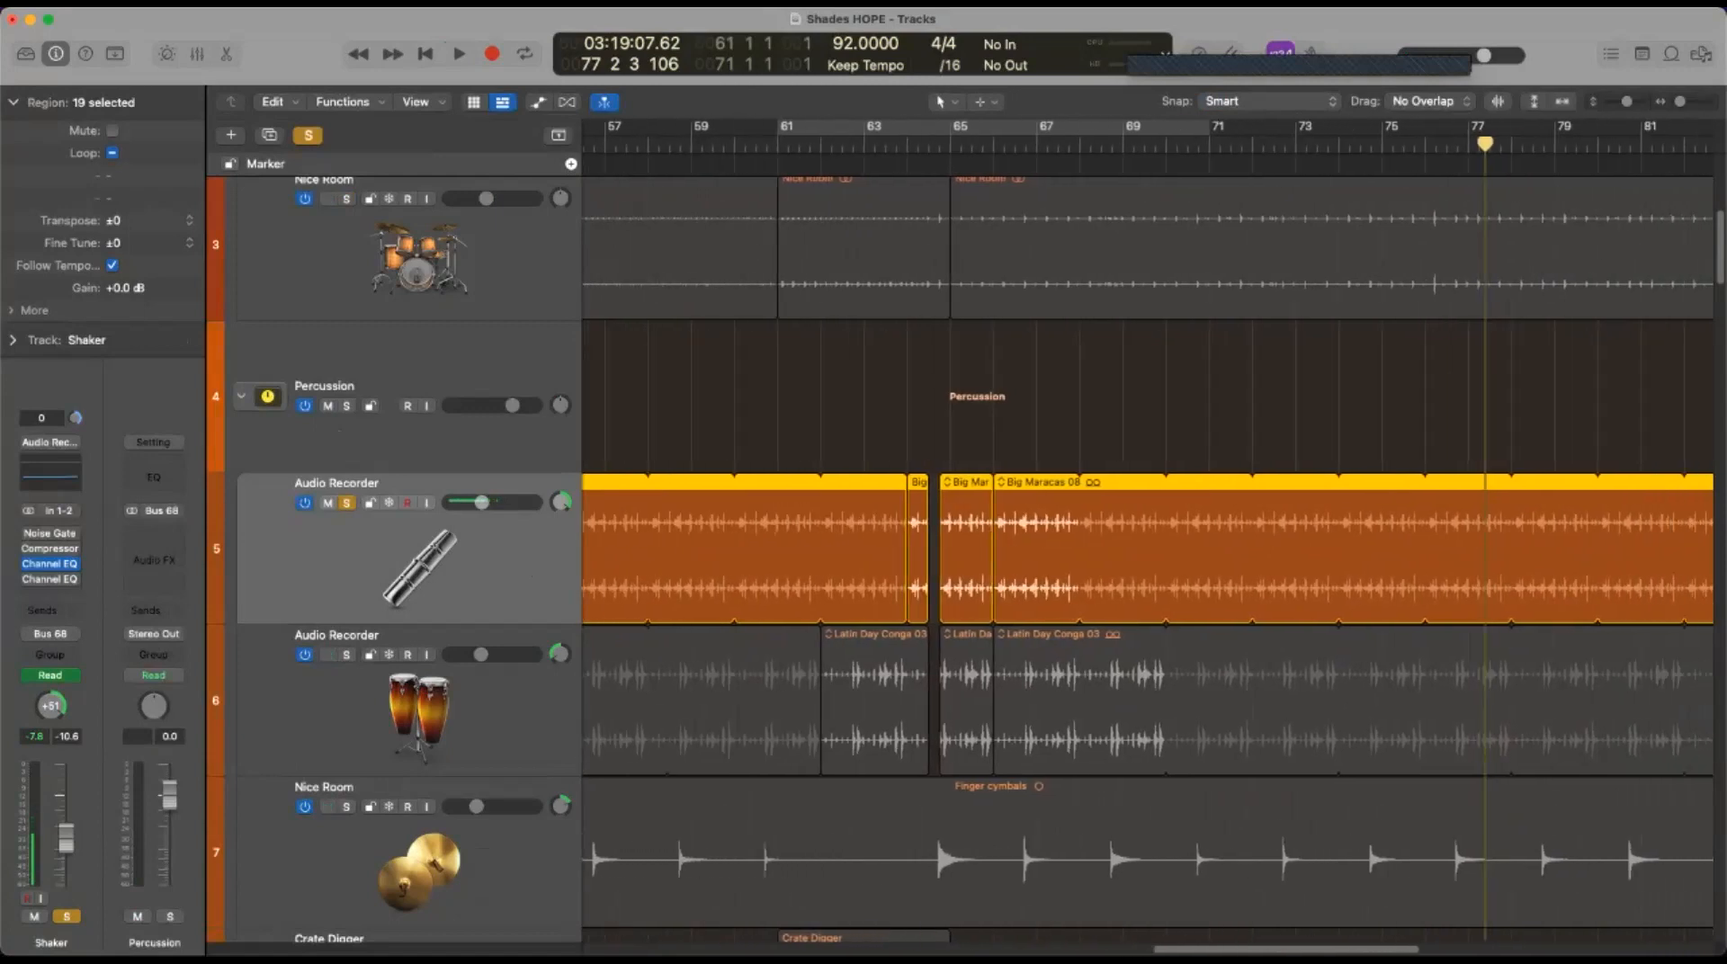
click(776, 144)
mouse_move(29, 569)
key(space)
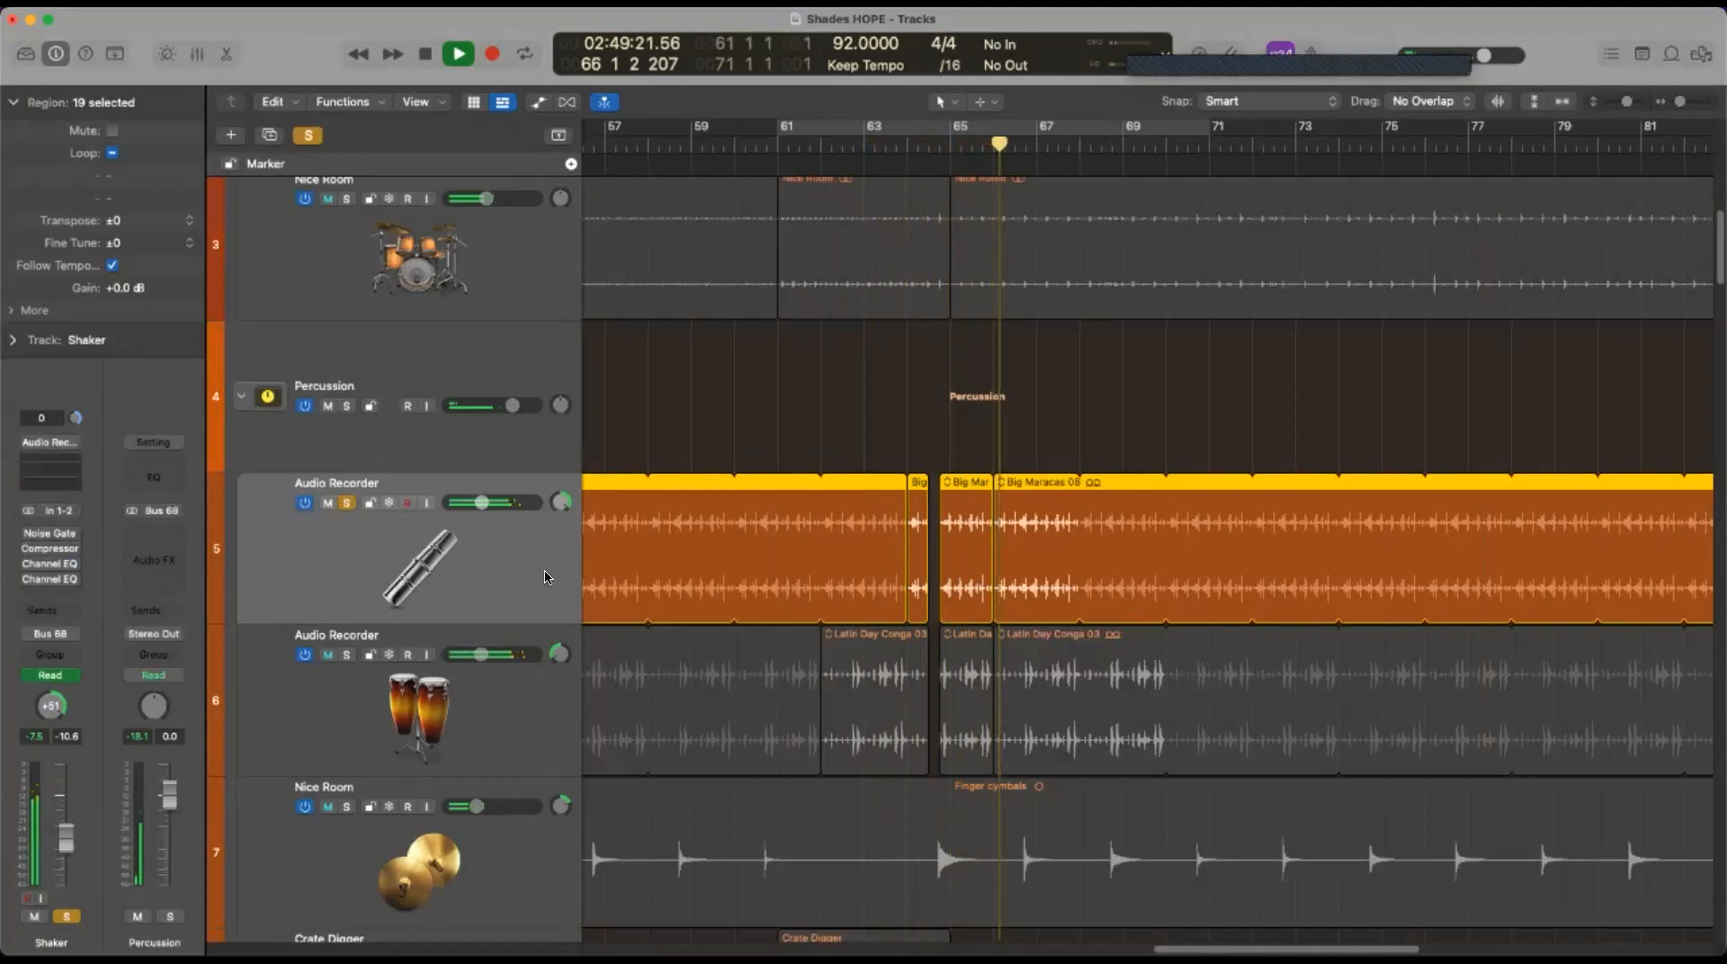
key(space)
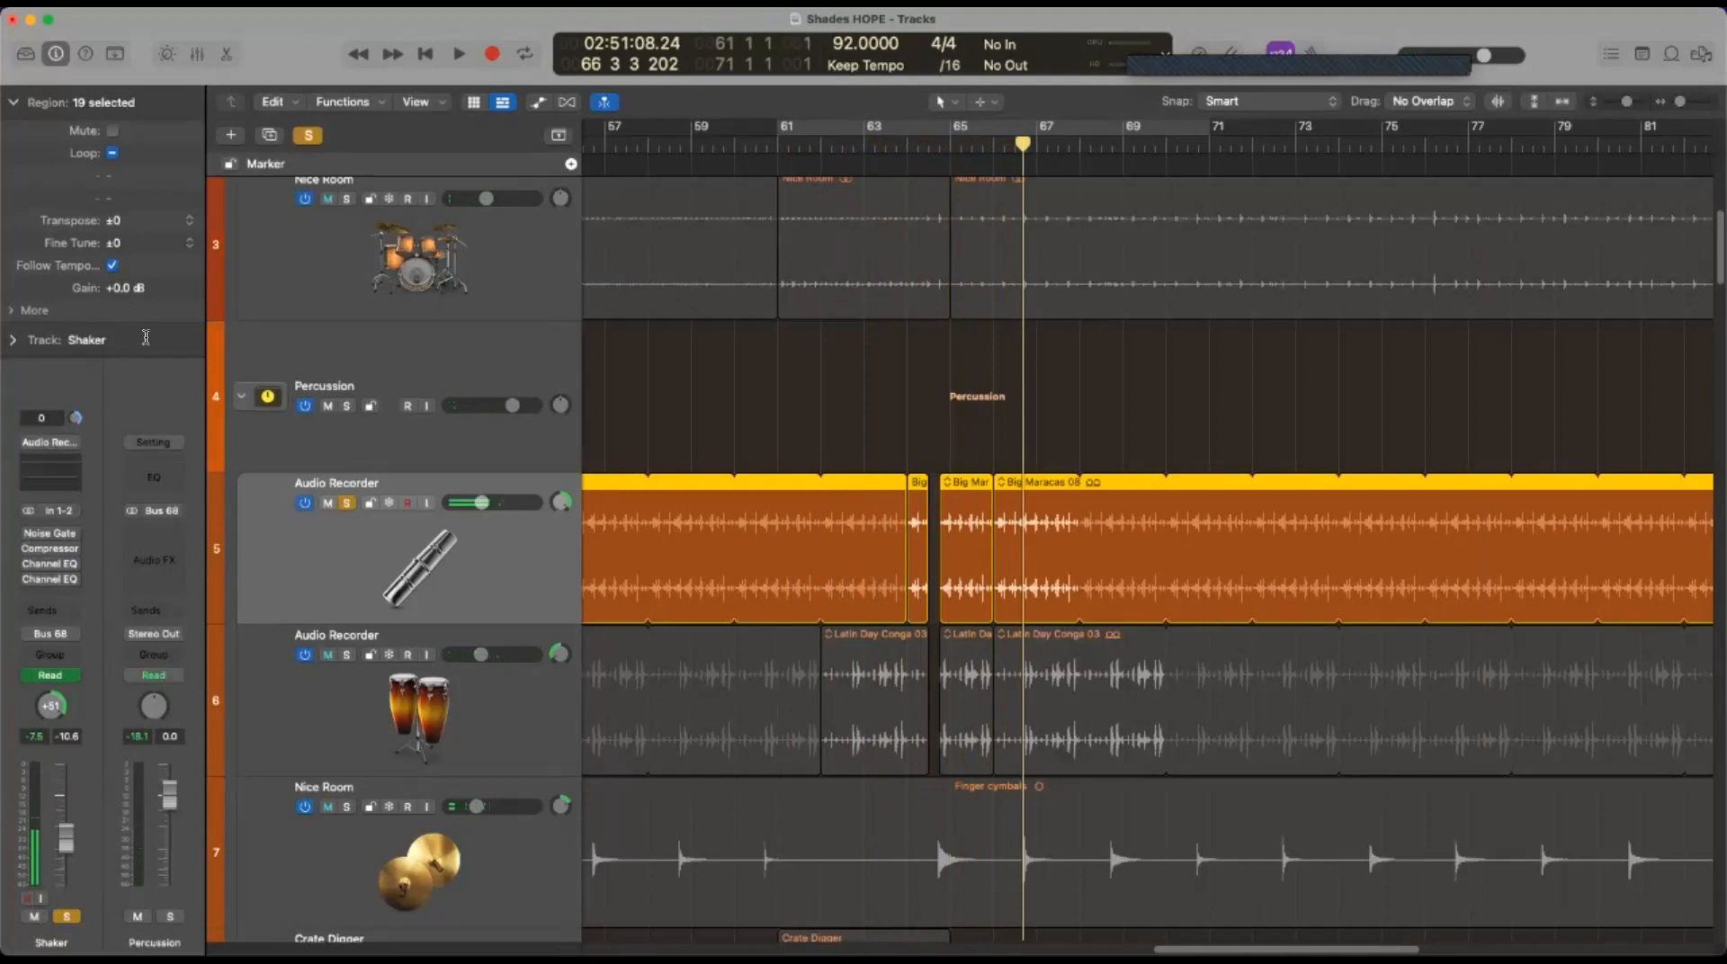
Set the region gain of all Shaker regions to -3.0 dB and replay the passage to check the peak
drag(112, 289, 132, 386)
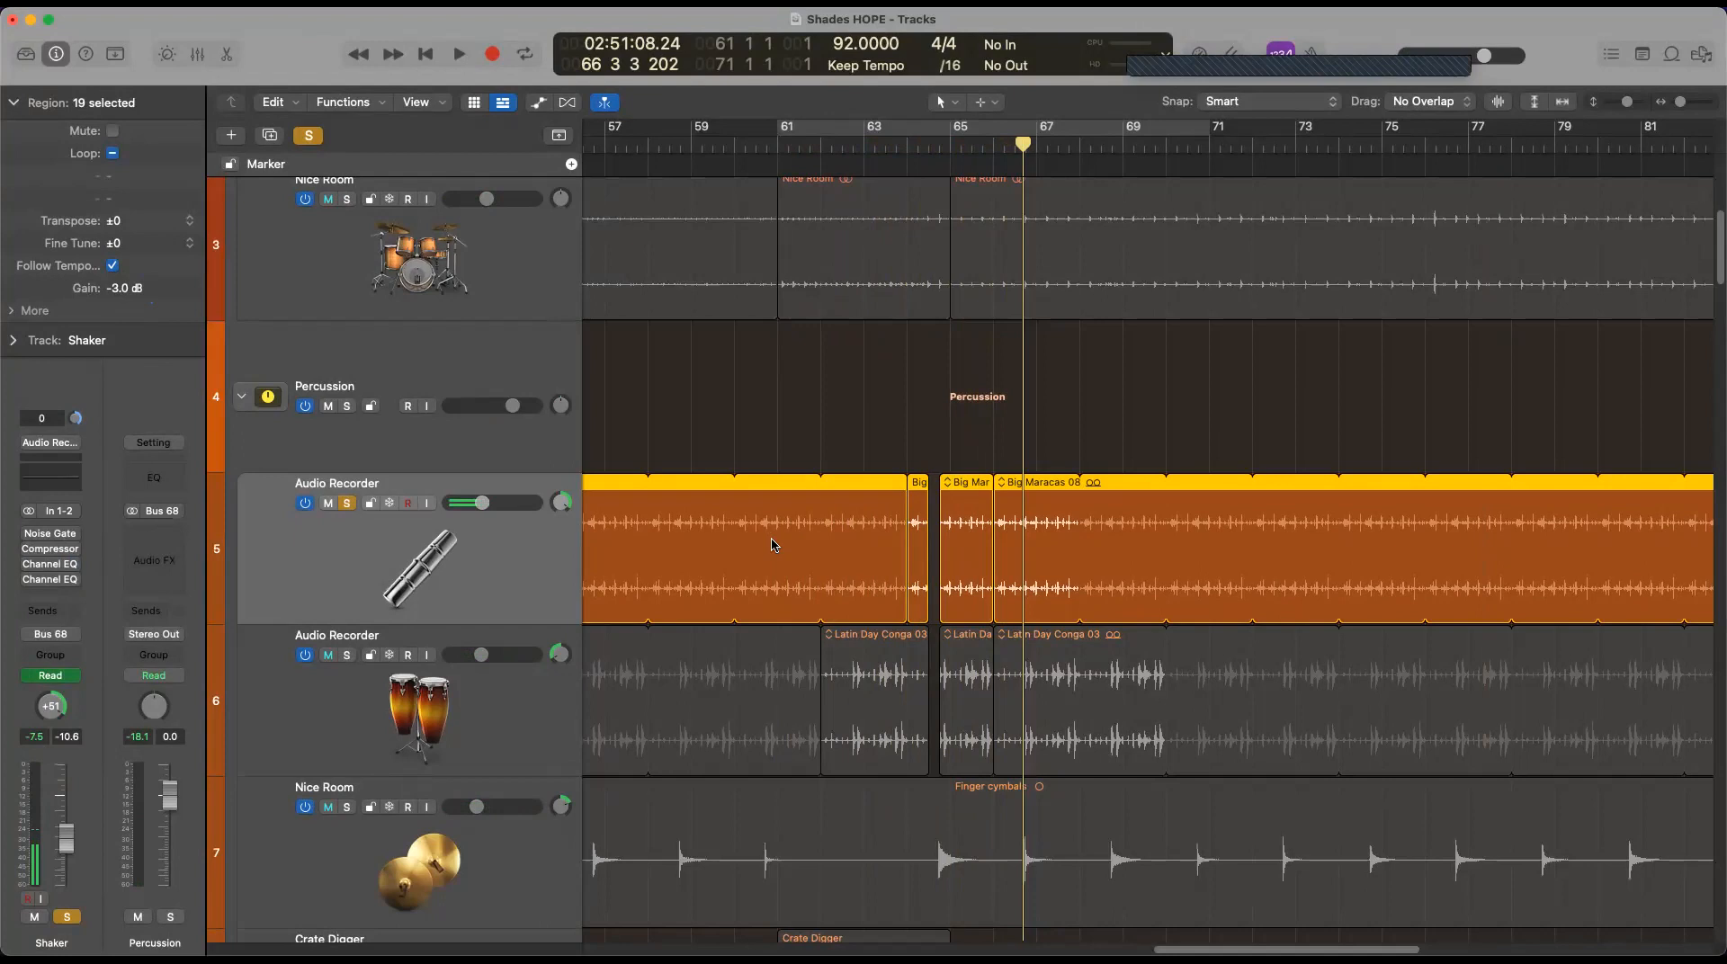
key(space)
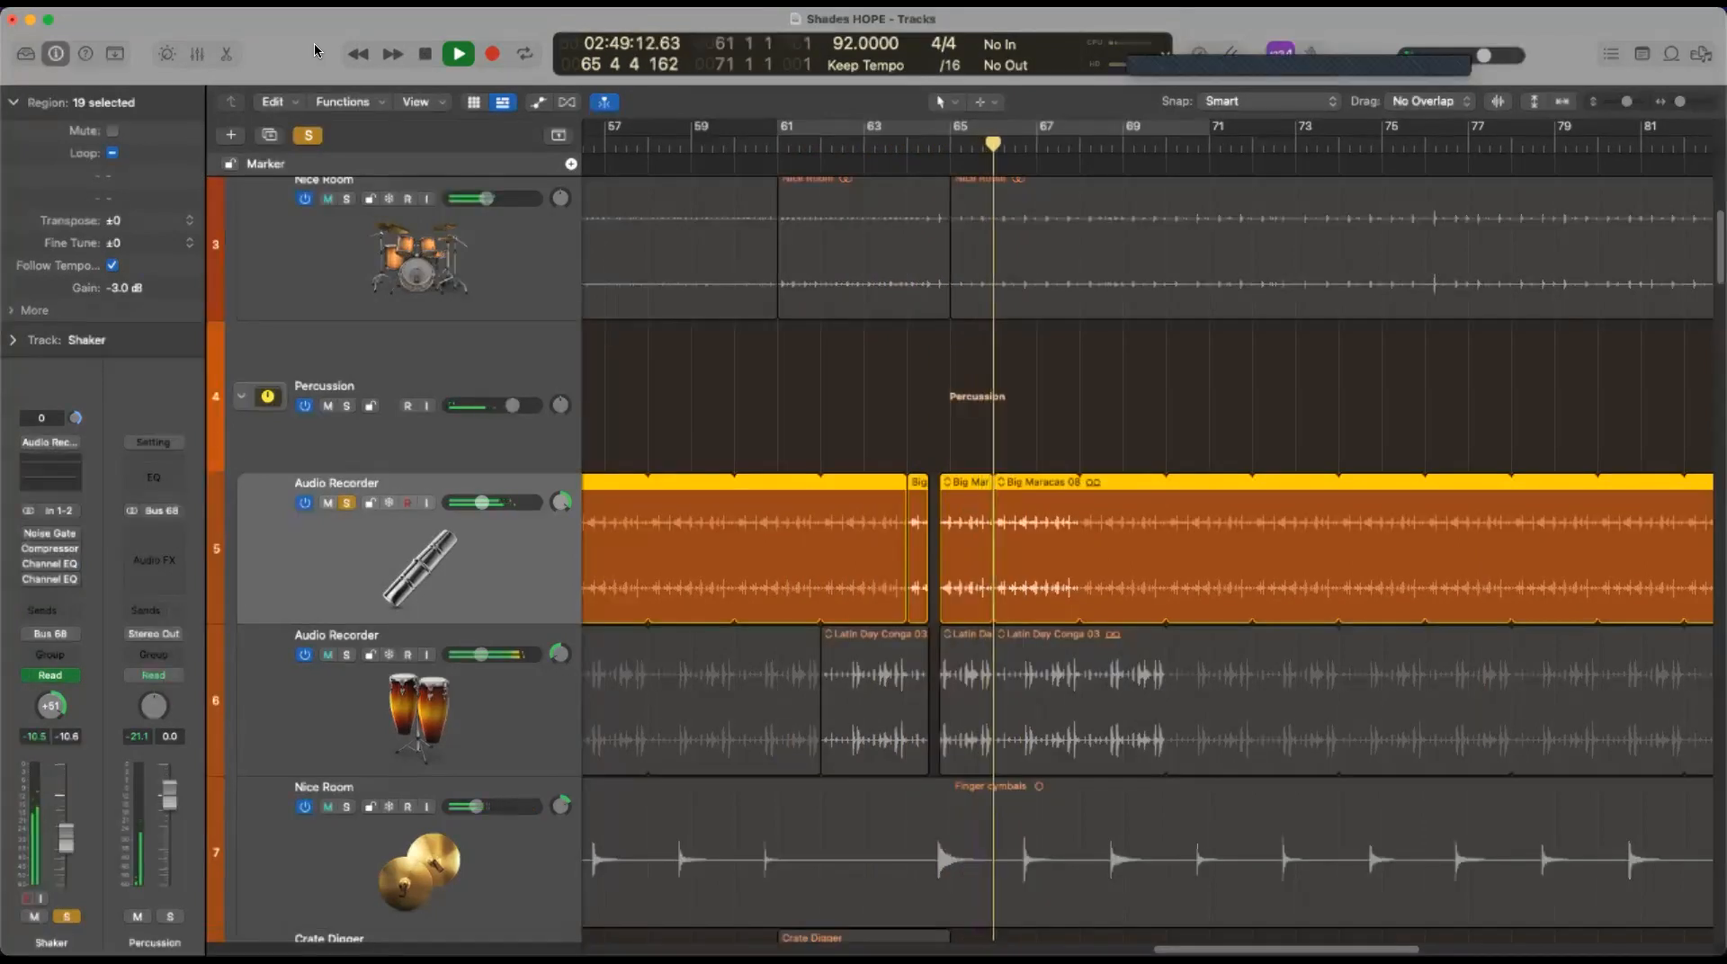
key(space)
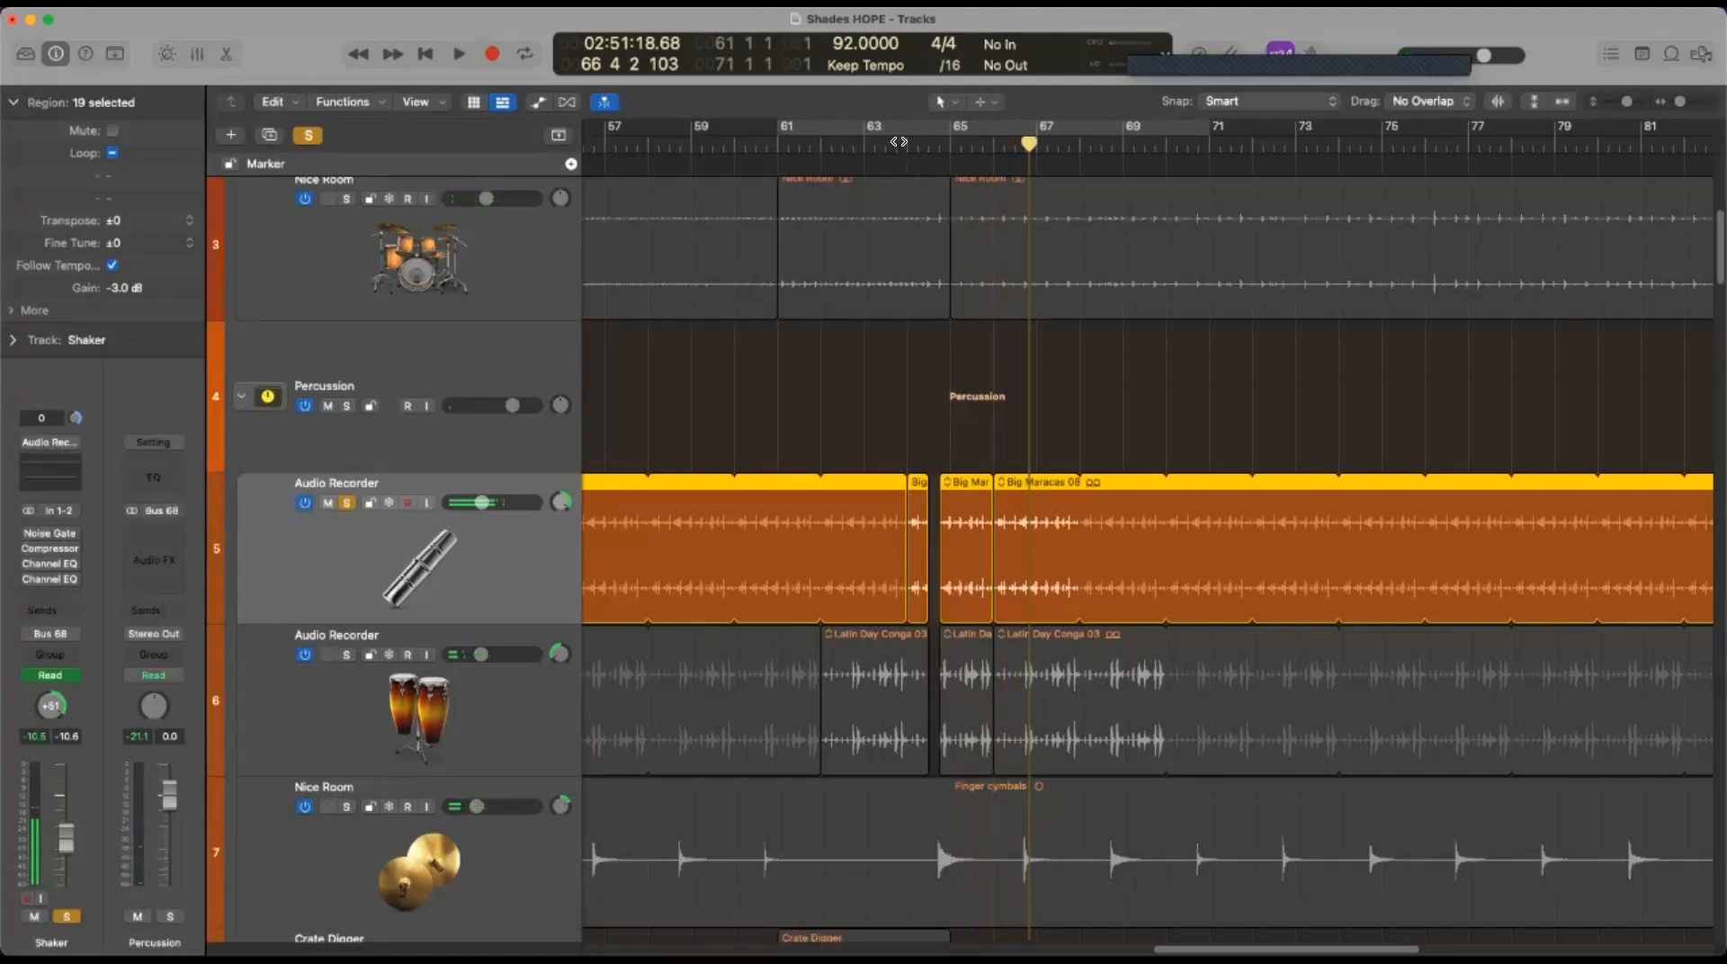
Move the playhead to the Shaker region boundary at bar 64 and choose the Fade Tool
click(899, 141)
click(870, 141)
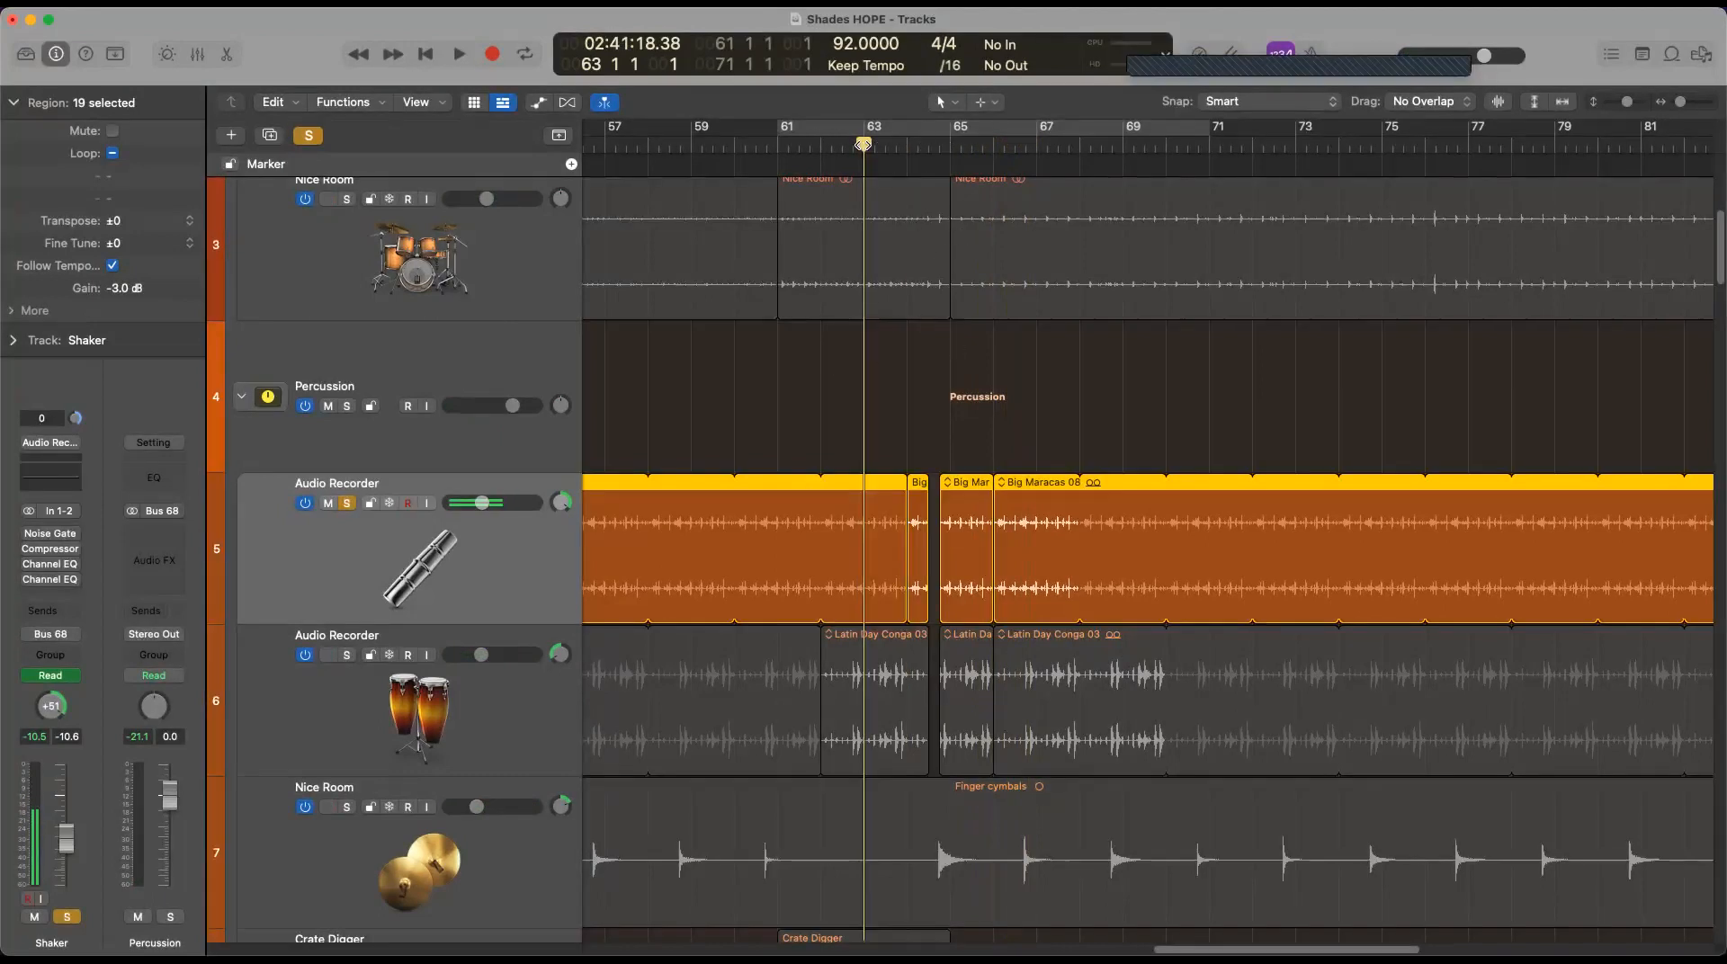
drag(866, 142, 907, 142)
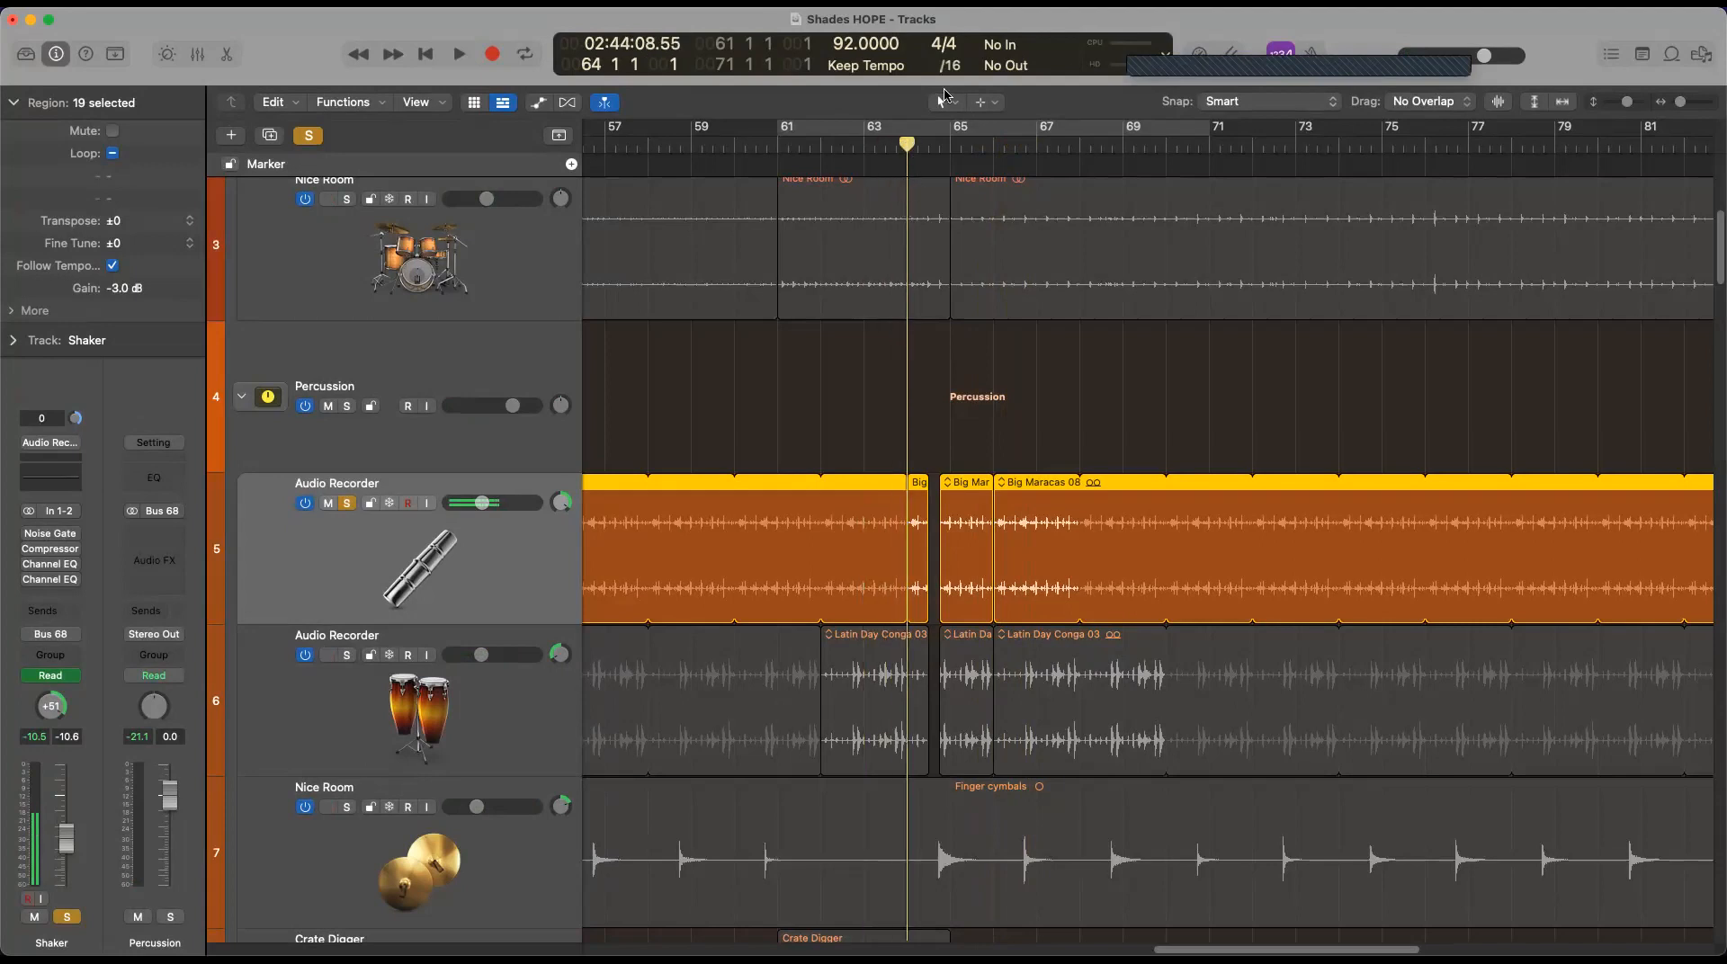
click(962, 105)
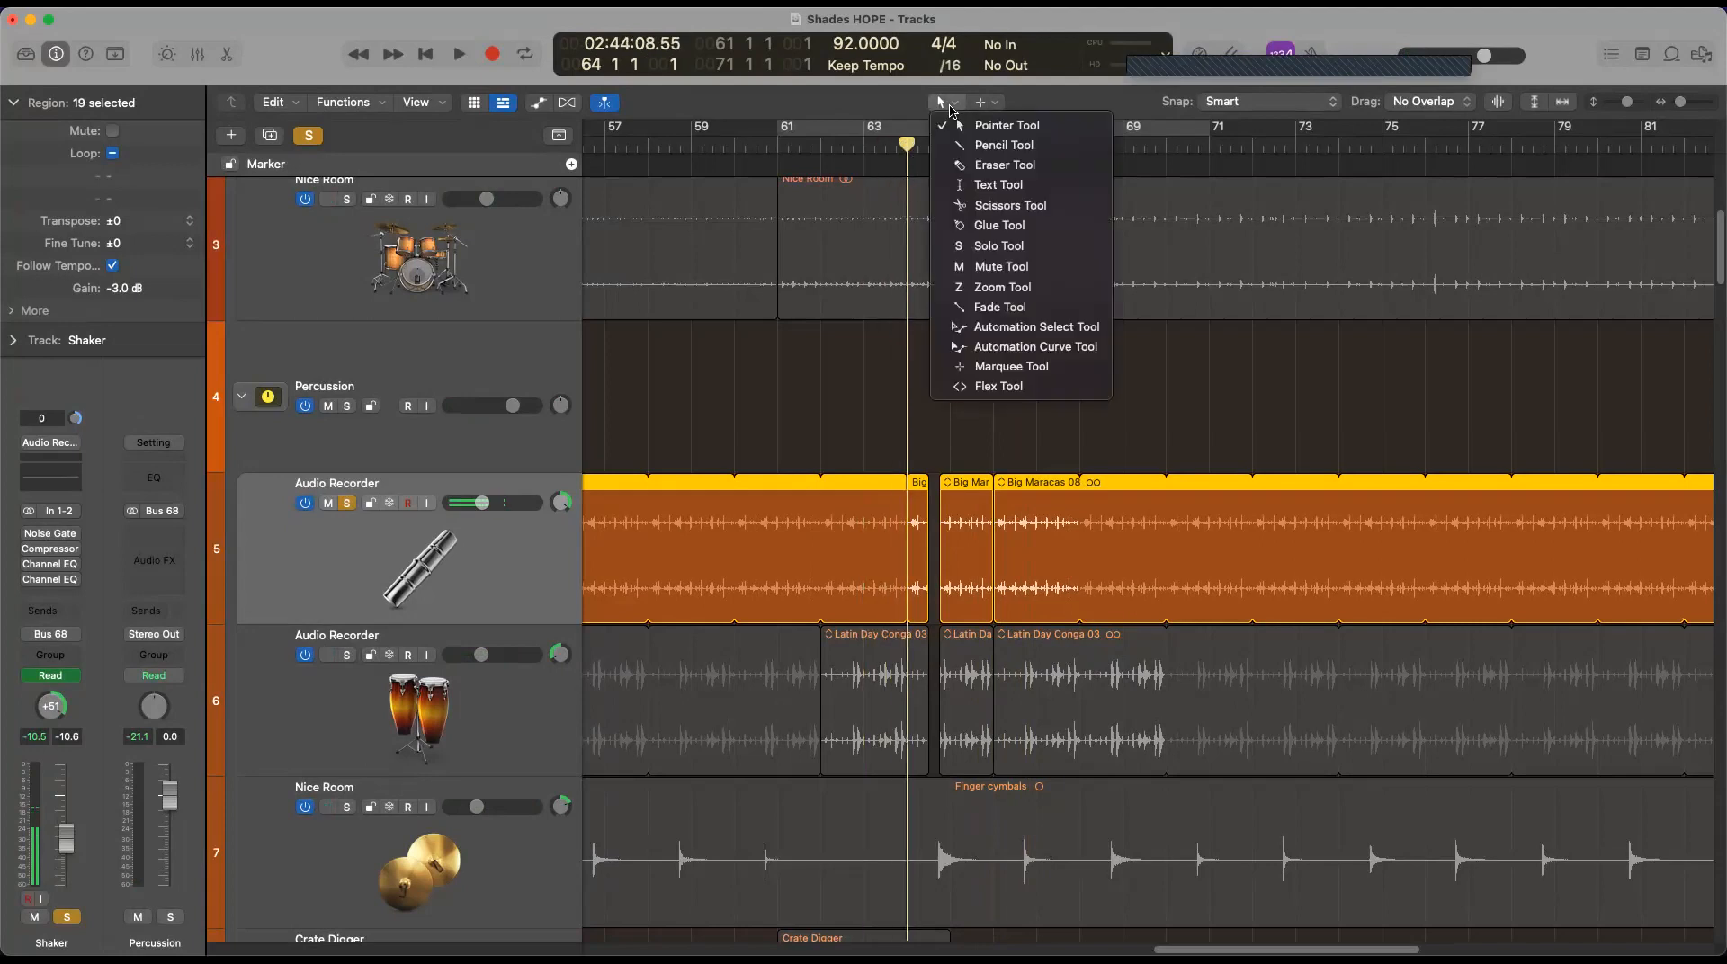
click(999, 307)
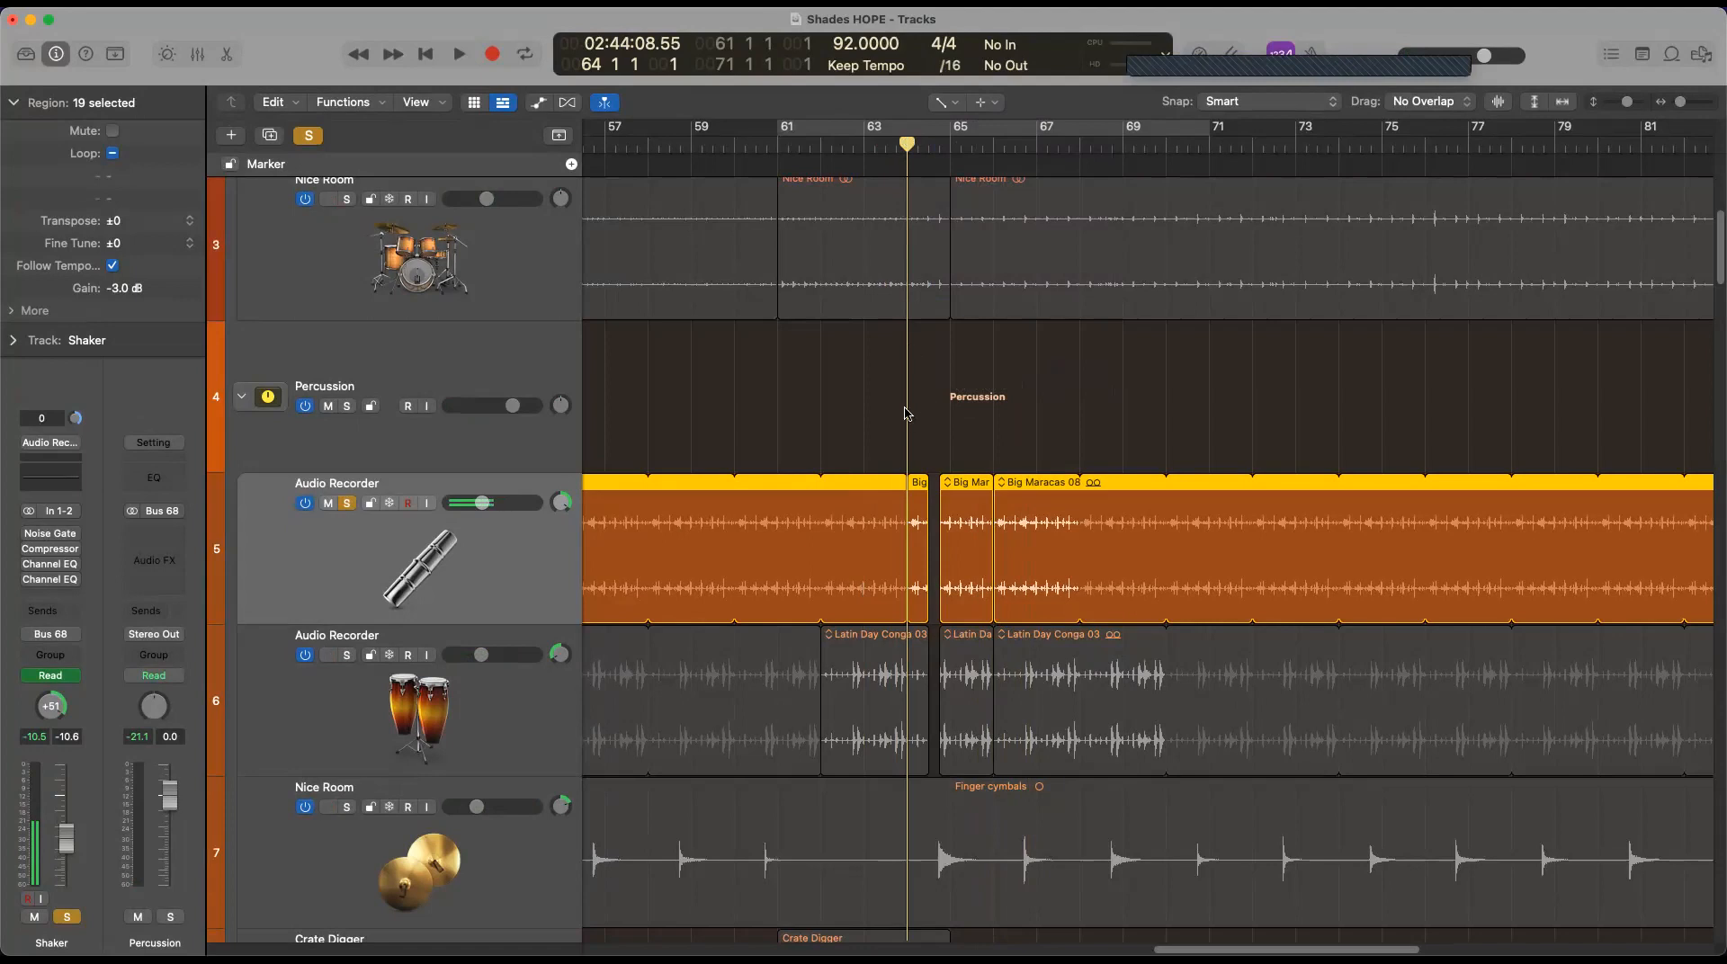
Move the playhead to 63 4 1 1 and take the short Shaker region at bar 64 out of the track's region selection
click(898, 170)
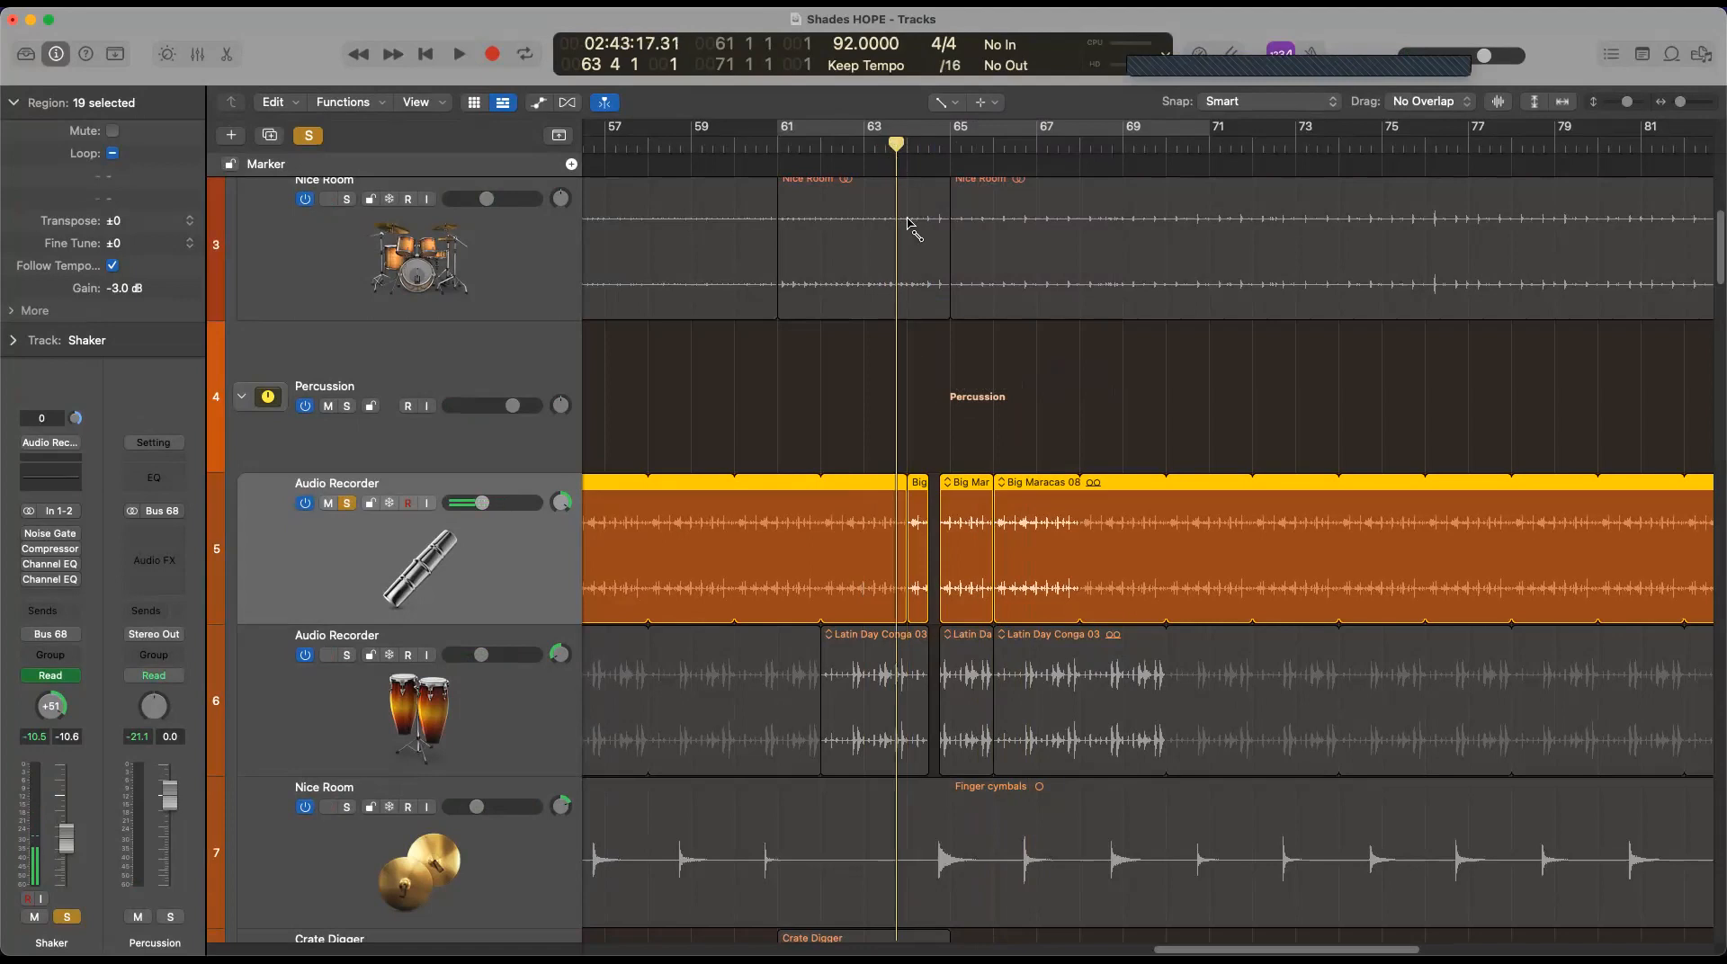
shift+click(918, 569)
click(953, 103)
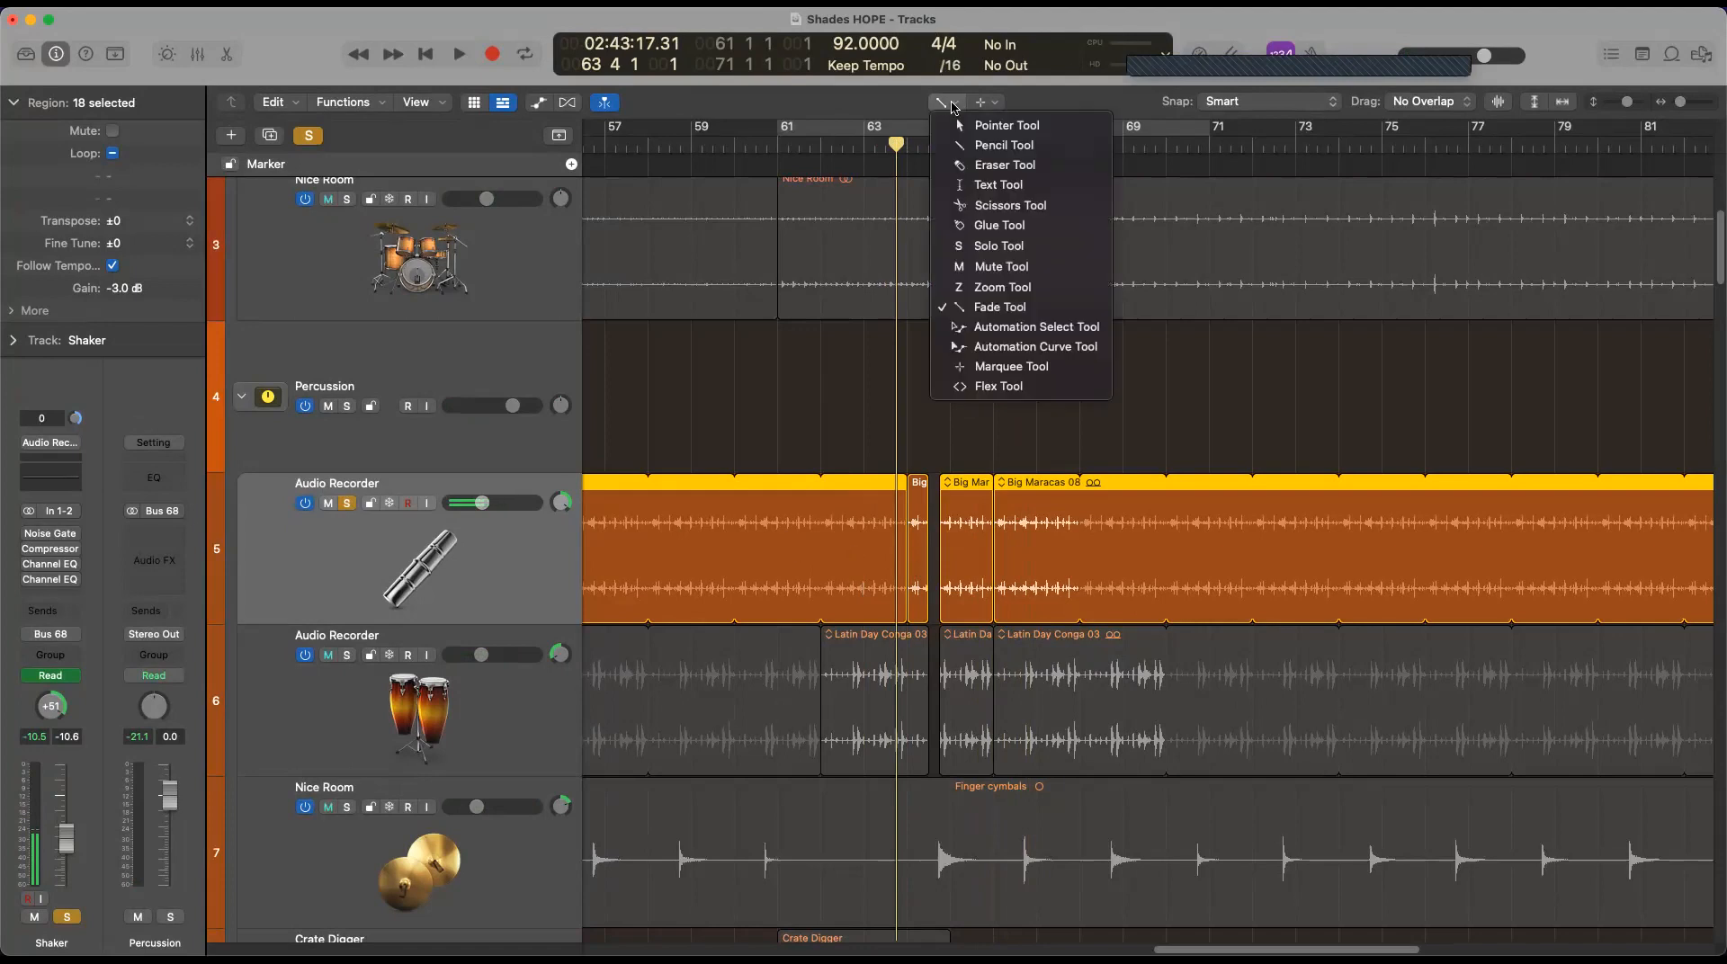
click(1005, 308)
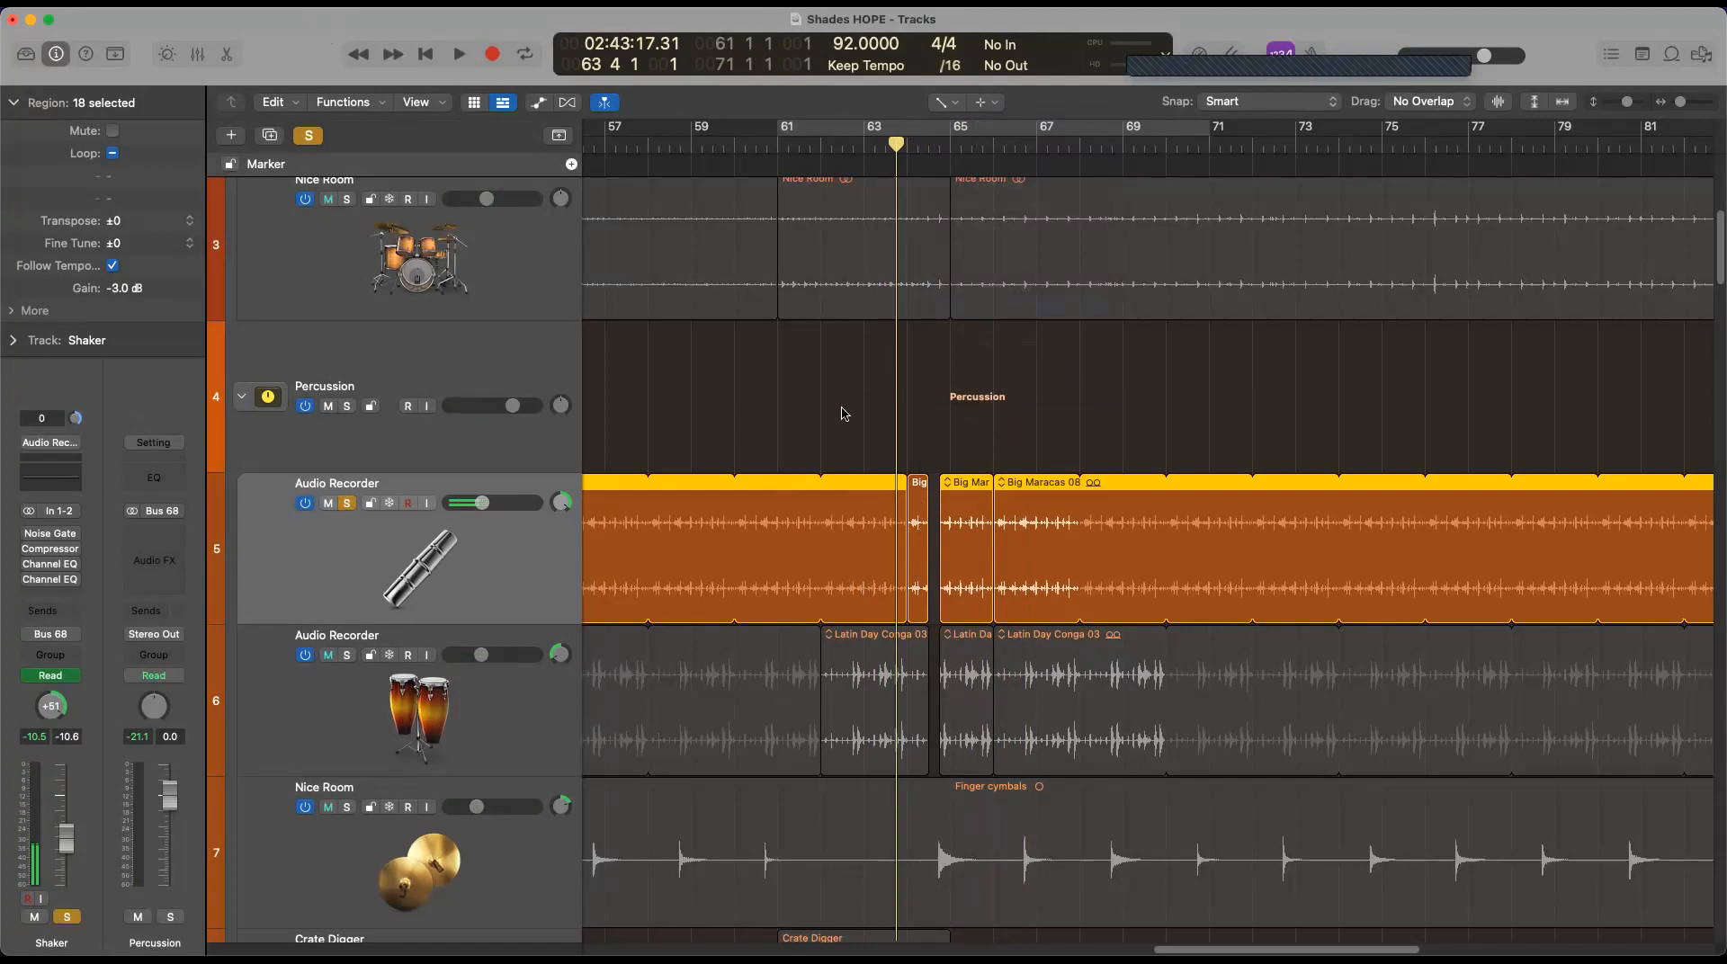
click(535, 393)
click(535, 570)
shift+click(916, 574)
Draw a crossfade with the Fade Tool across the junction of the two Shaker regions at bar 66
click(950, 104)
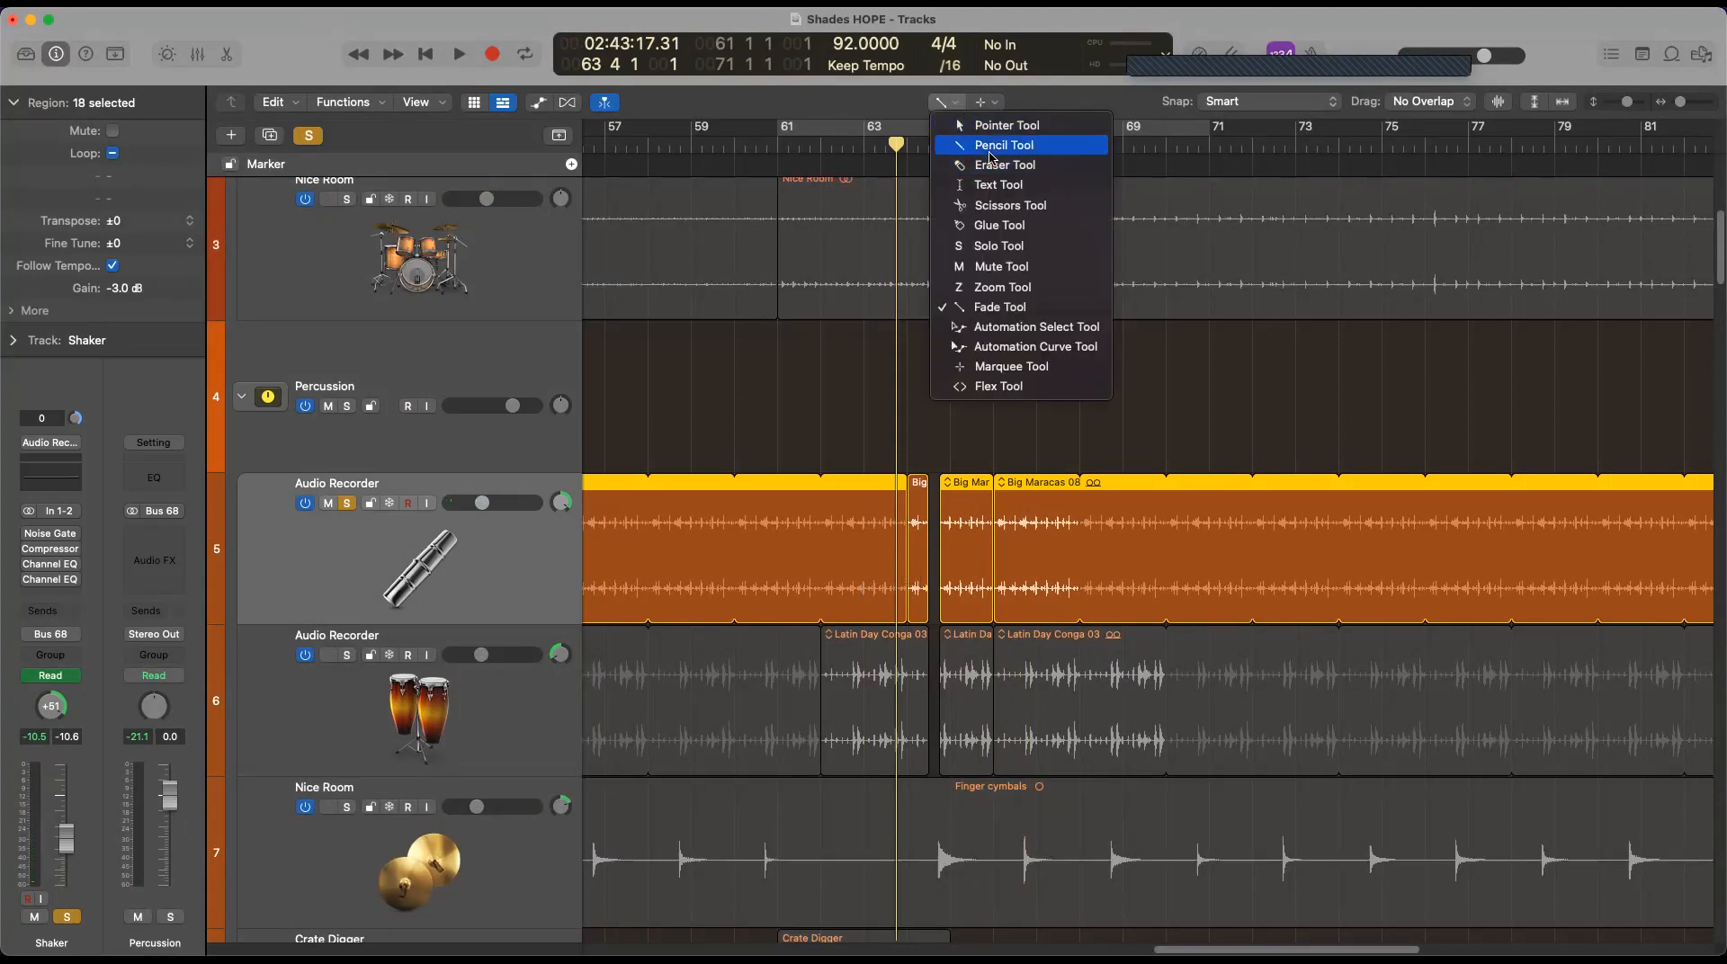
click(1005, 309)
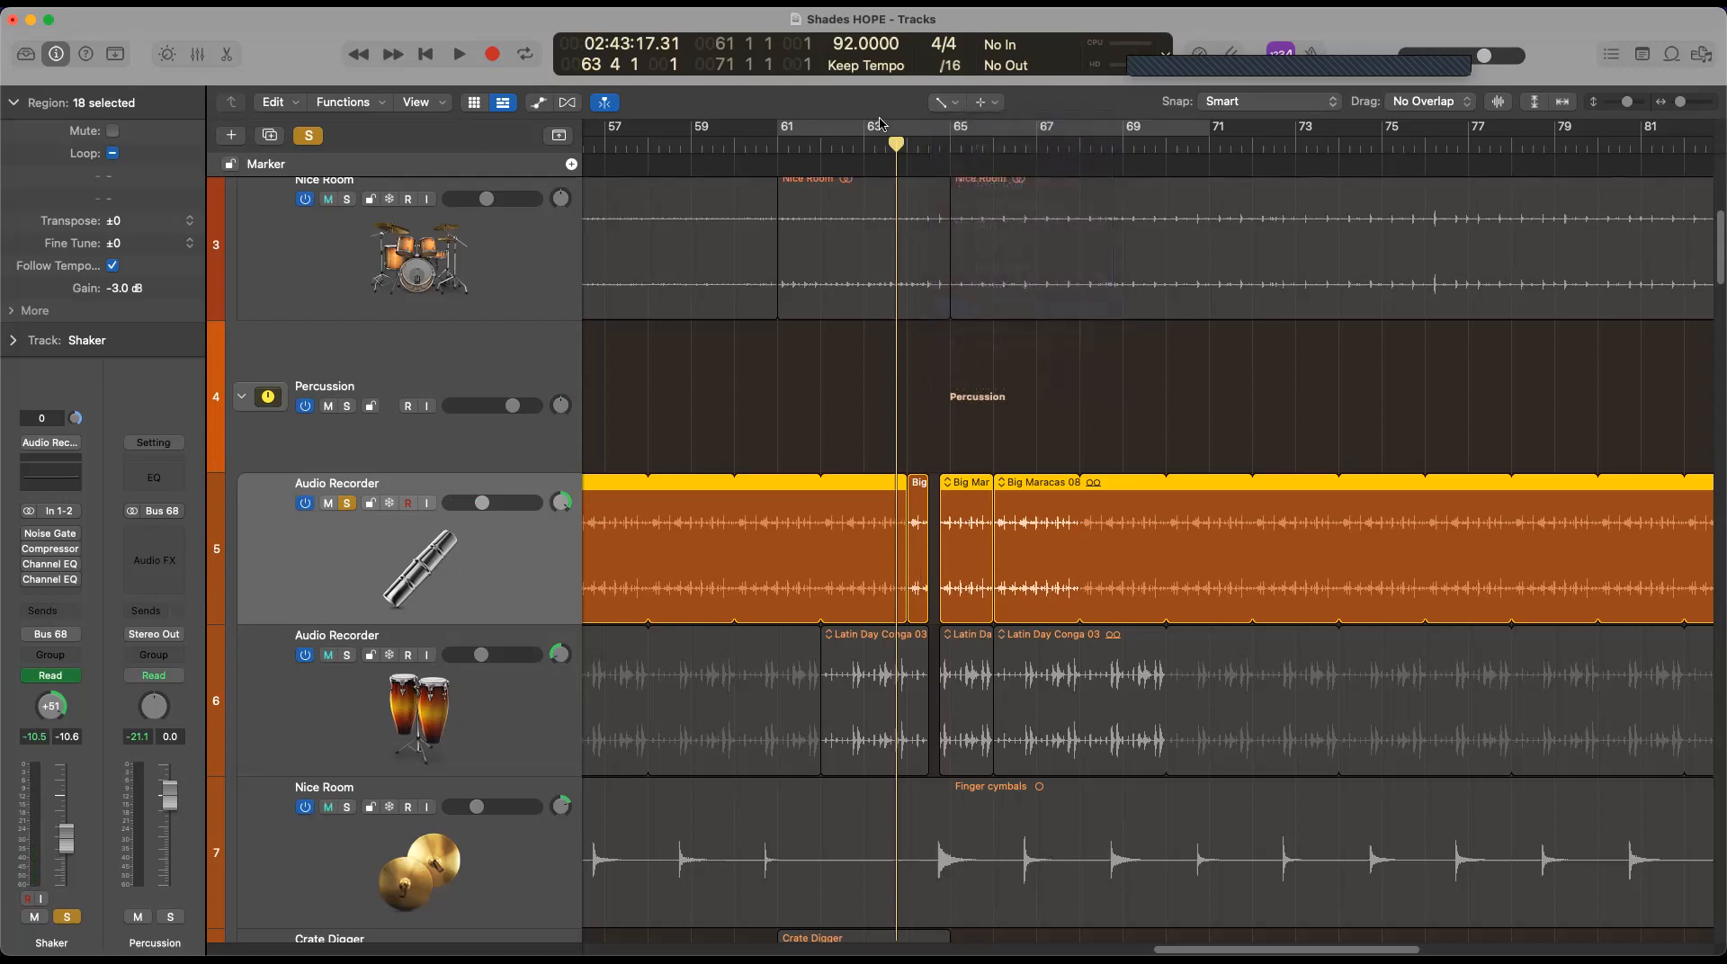
drag(990, 192, 994, 195)
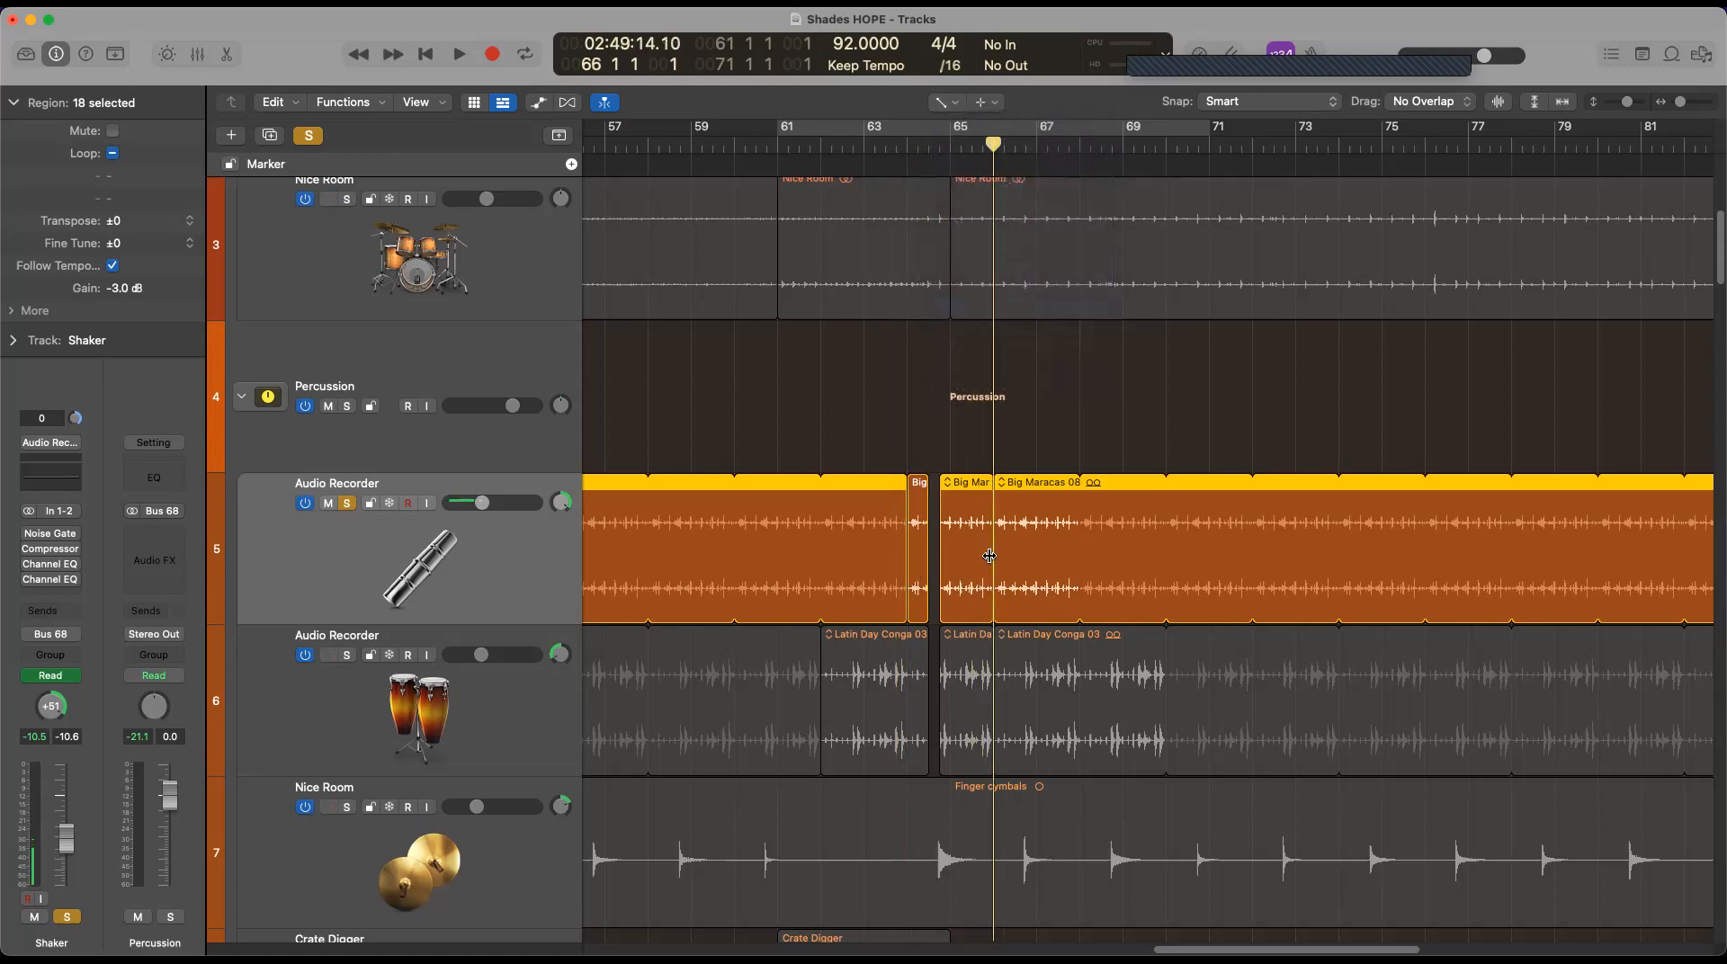
drag(983, 561, 1016, 583)
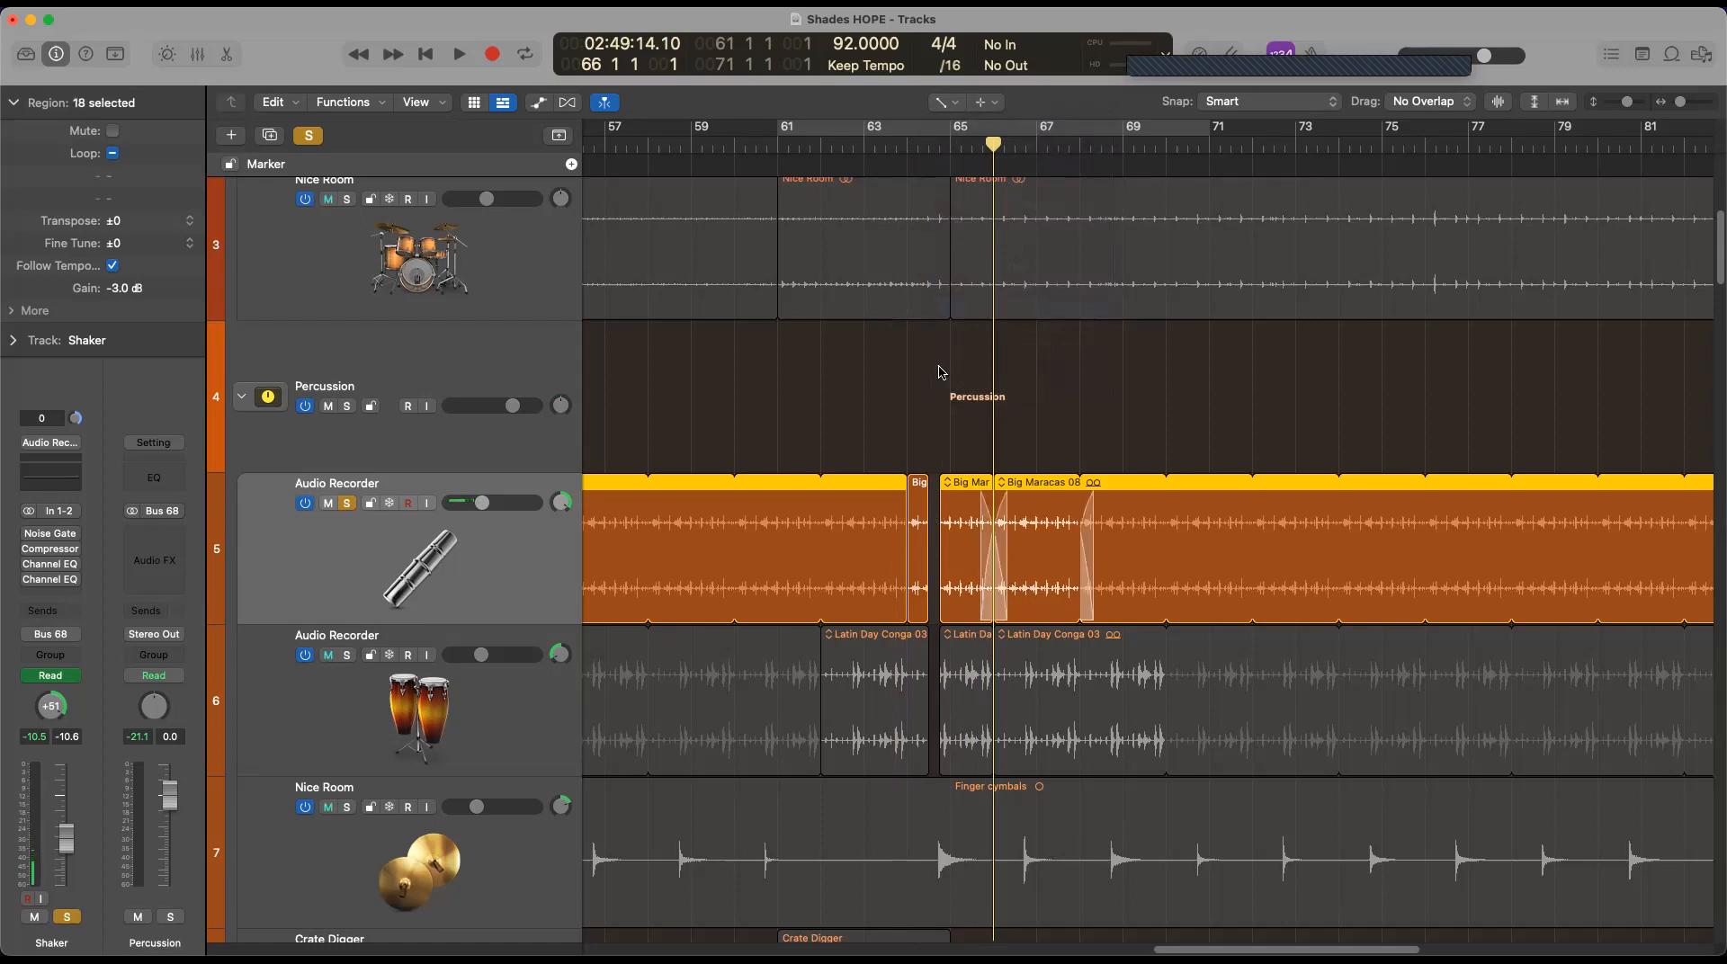
Draw a short fade-in with the Fade Tool at the start of the Shaker region just before bar 65
drag(979, 161, 947, 219)
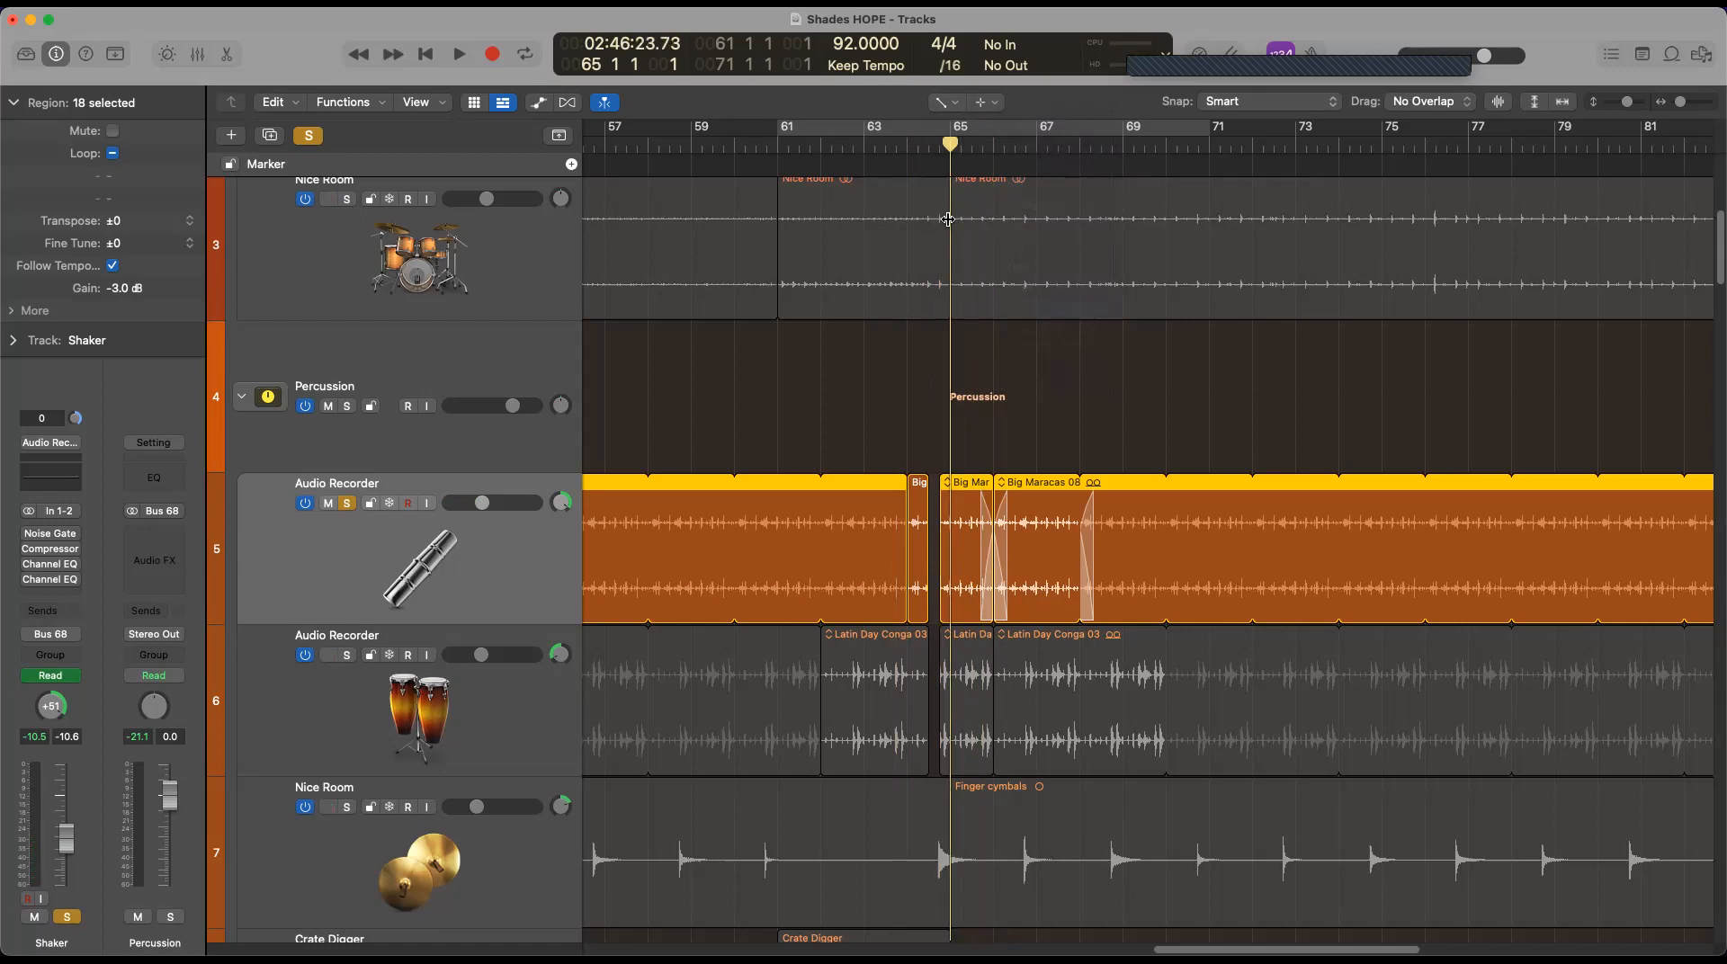
click(942, 103)
click(963, 127)
click(953, 546)
click(942, 102)
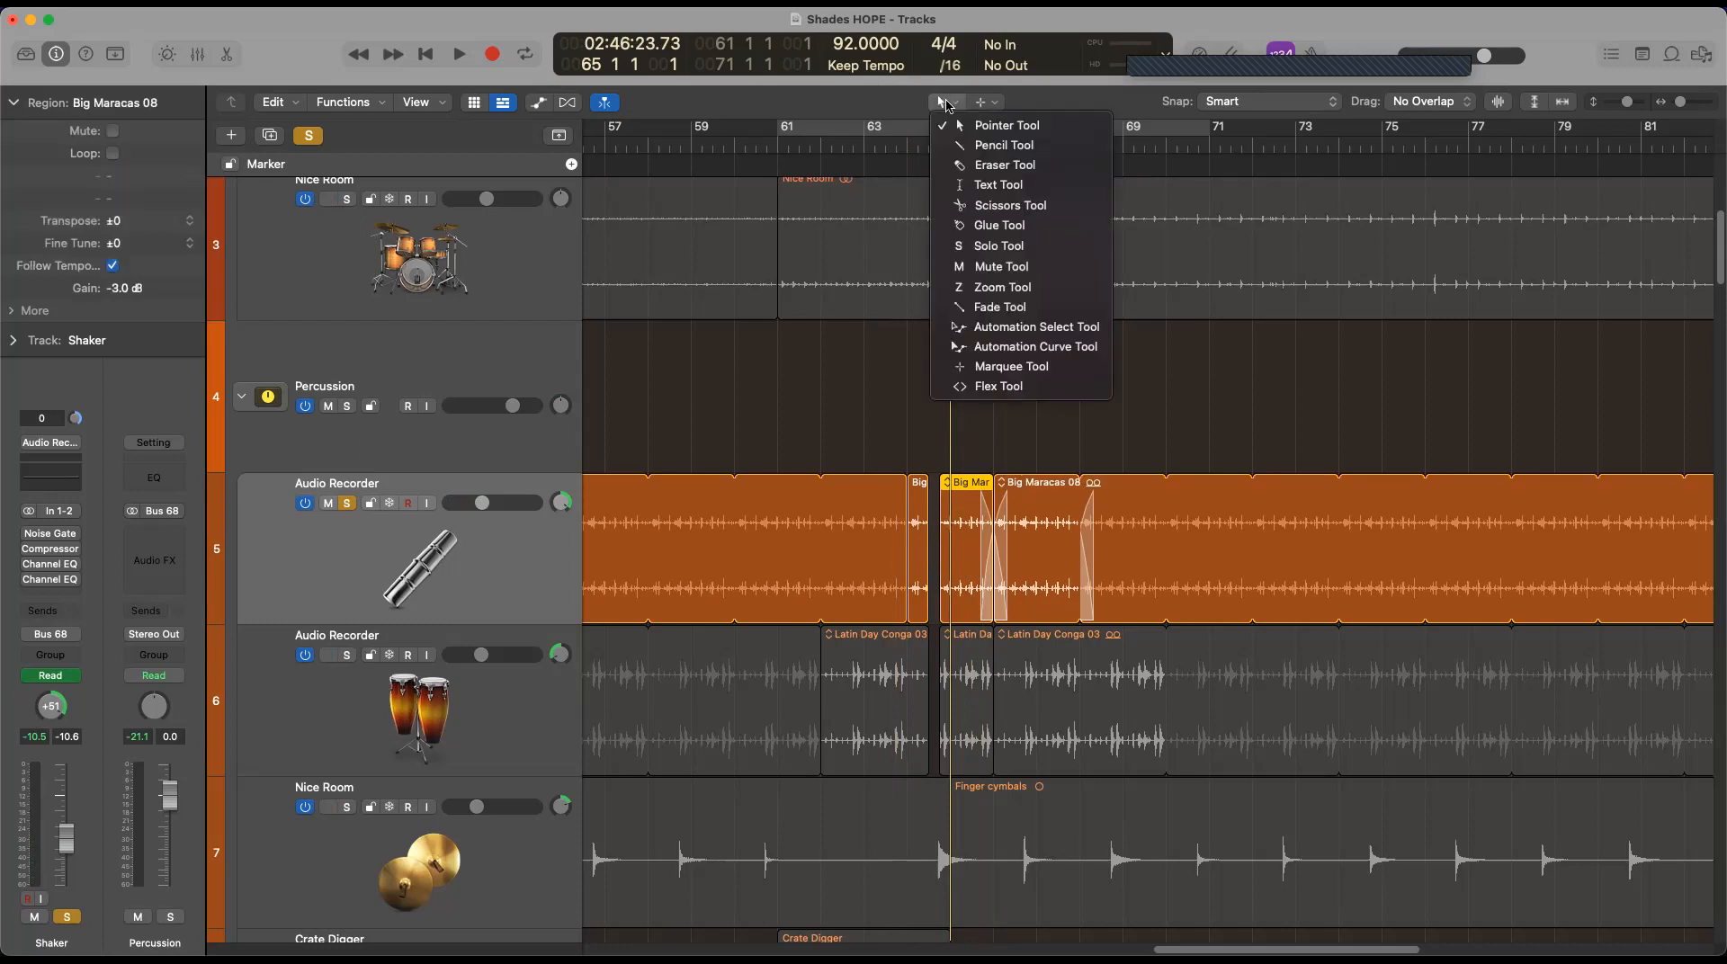
click(1002, 308)
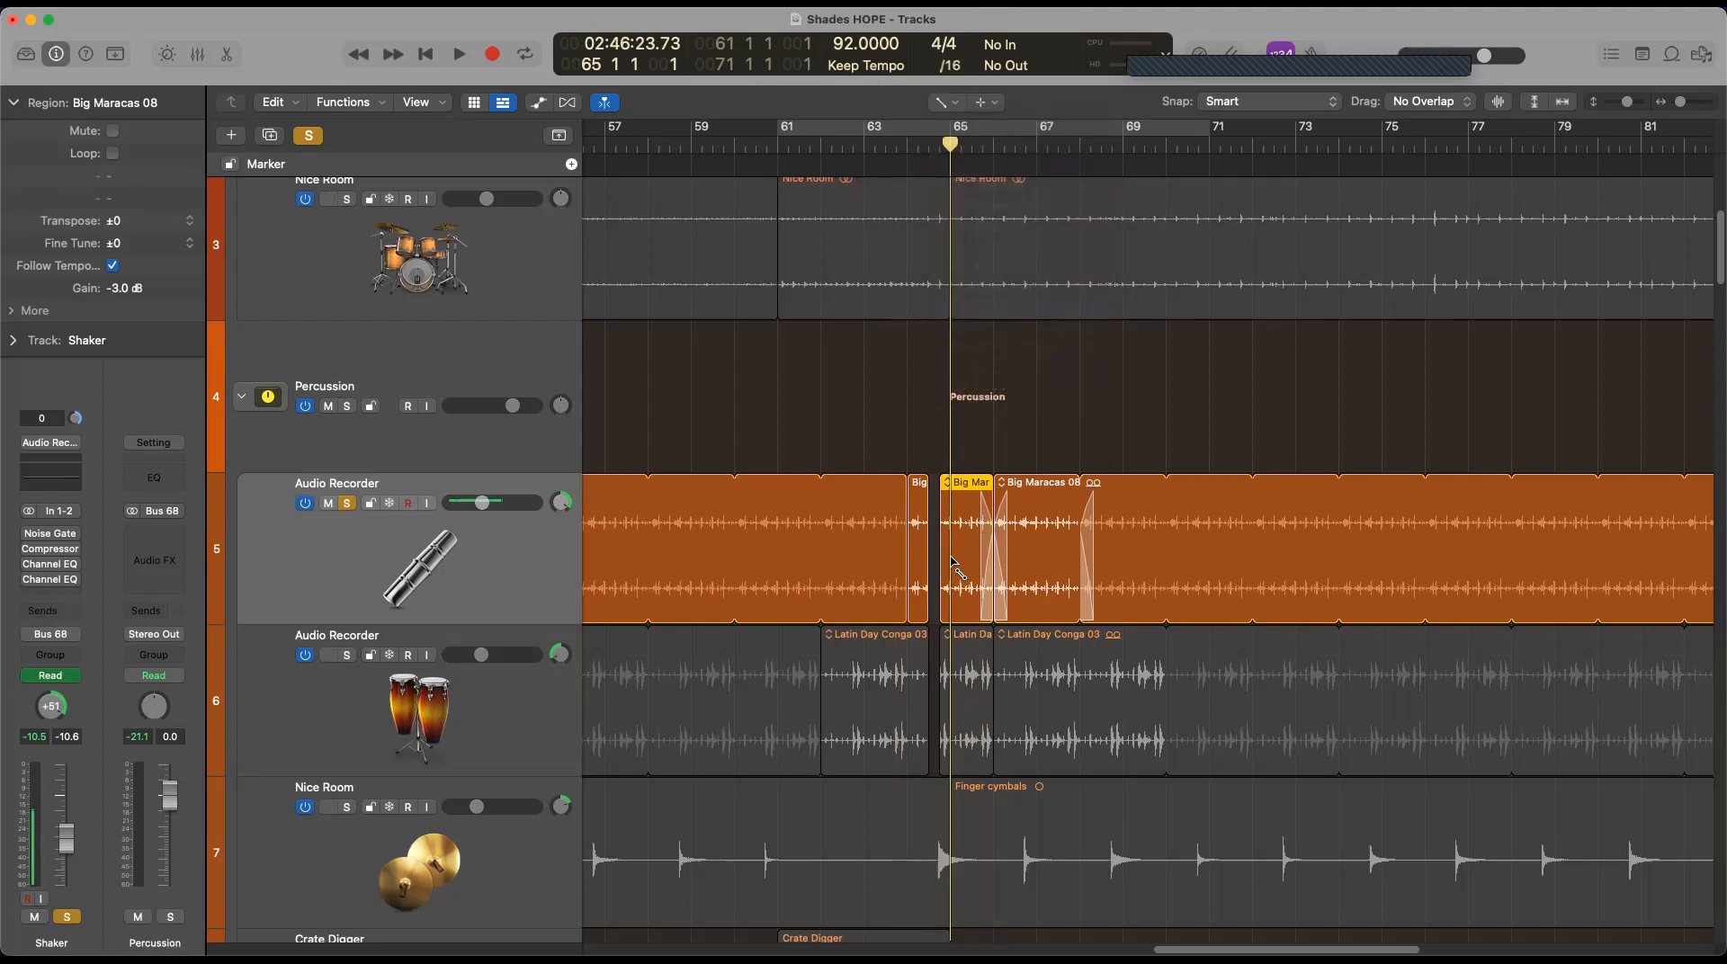
drag(942, 565, 952, 566)
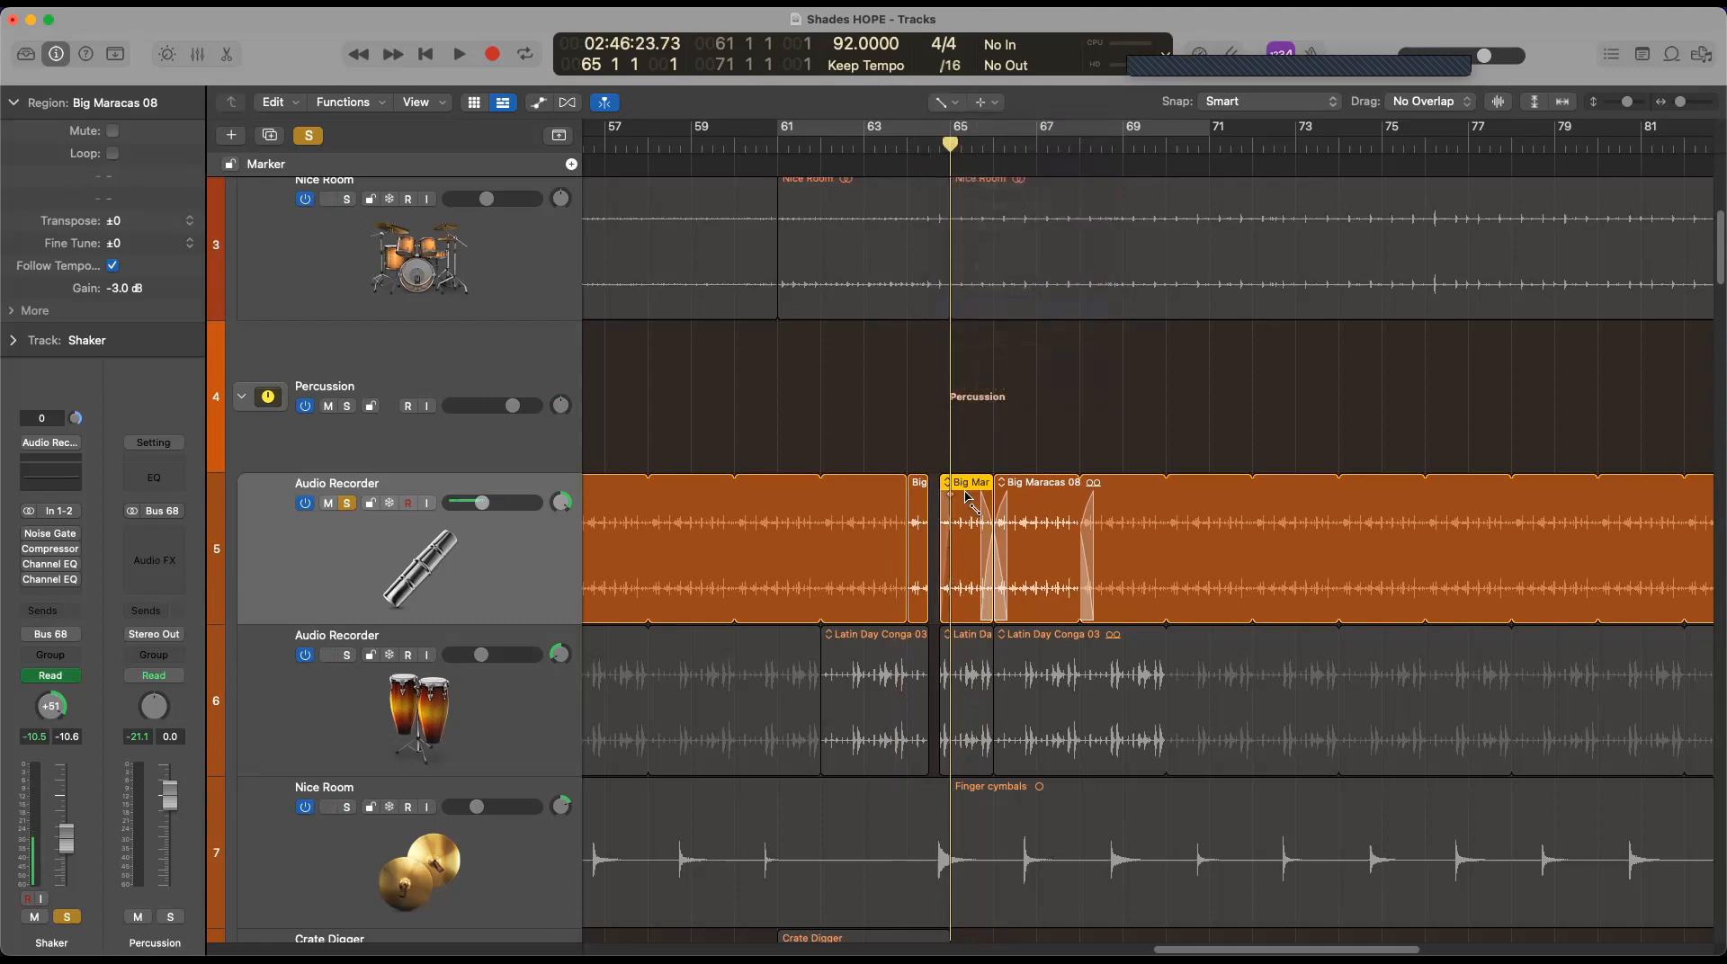
Draw a fade-out with the Fade Tool at the end of the short Shaker region that begins at bar 64
drag(950, 144, 918, 148)
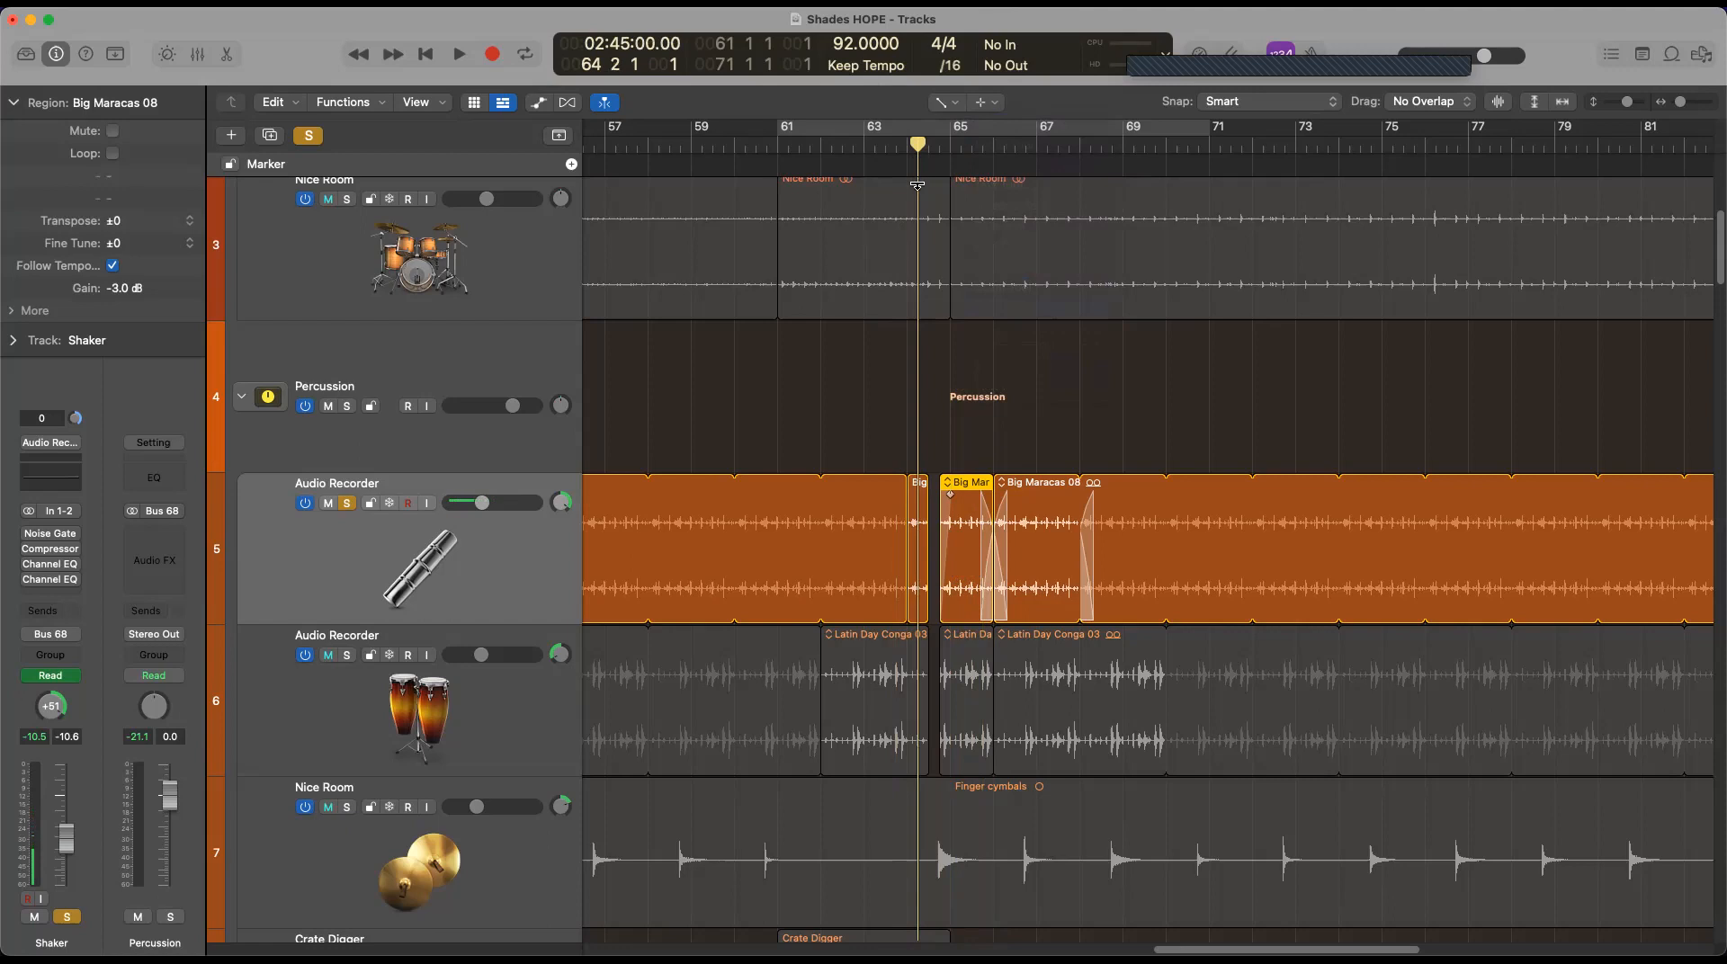
click(919, 549)
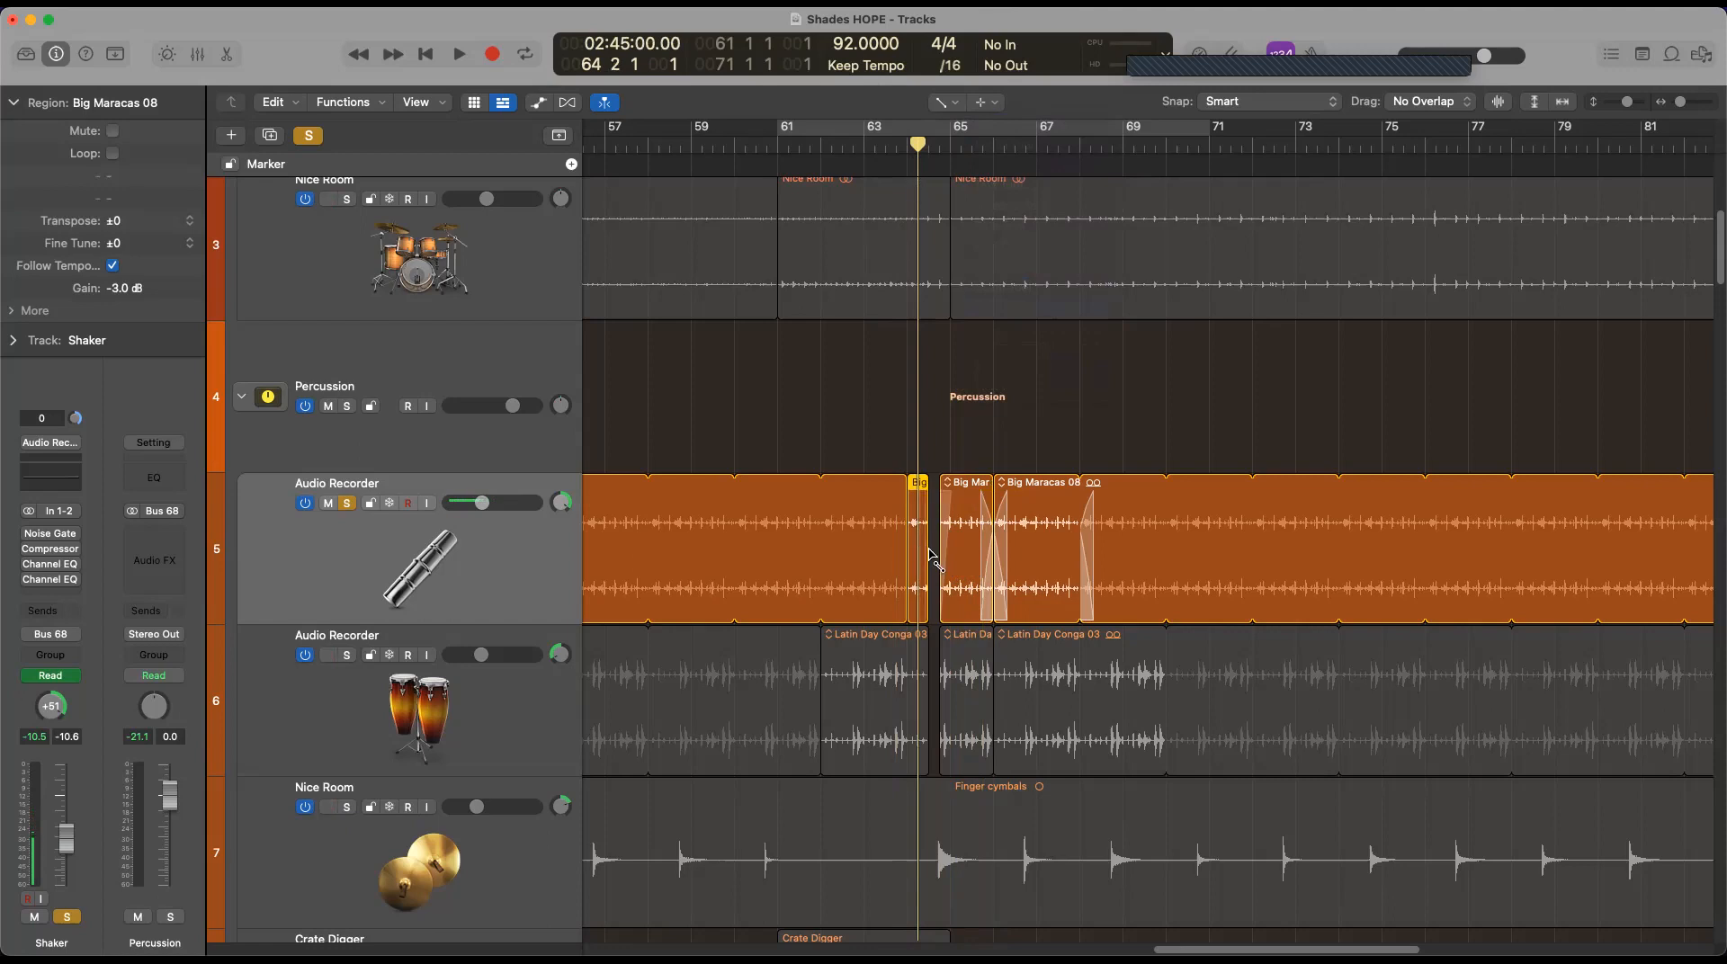
Try to crossfade the two selected Shaker regions at their bar 64 junction with the Fade Tool
click(911, 151)
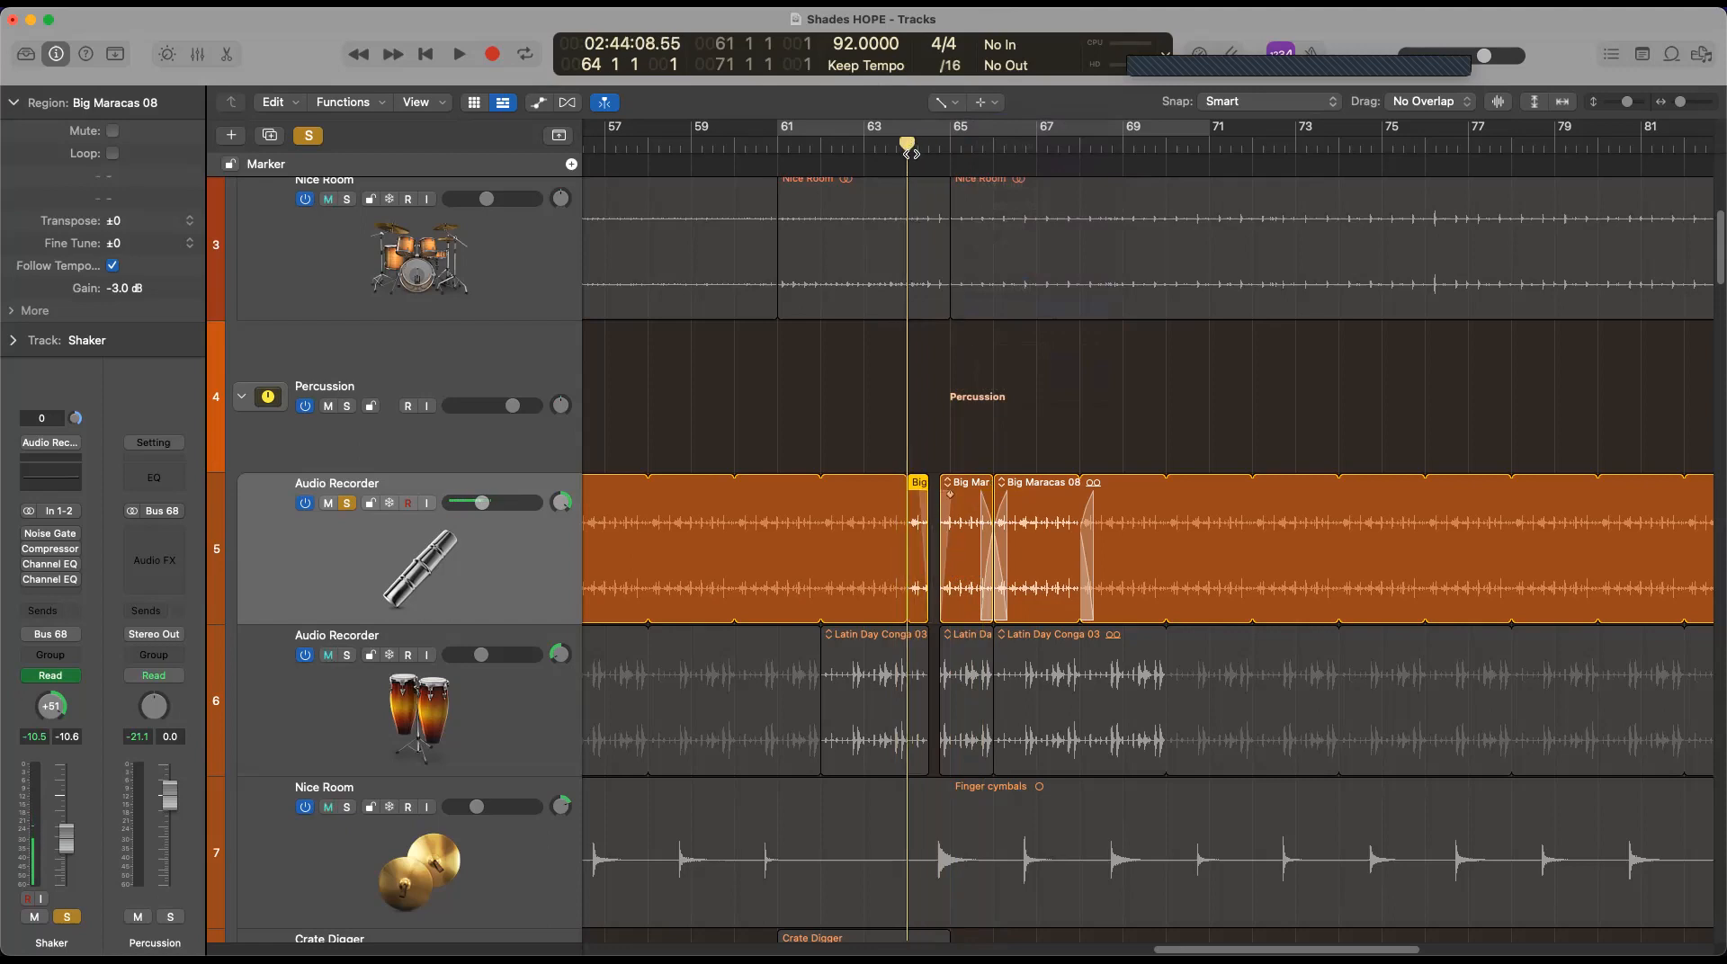
click(952, 102)
click(981, 123)
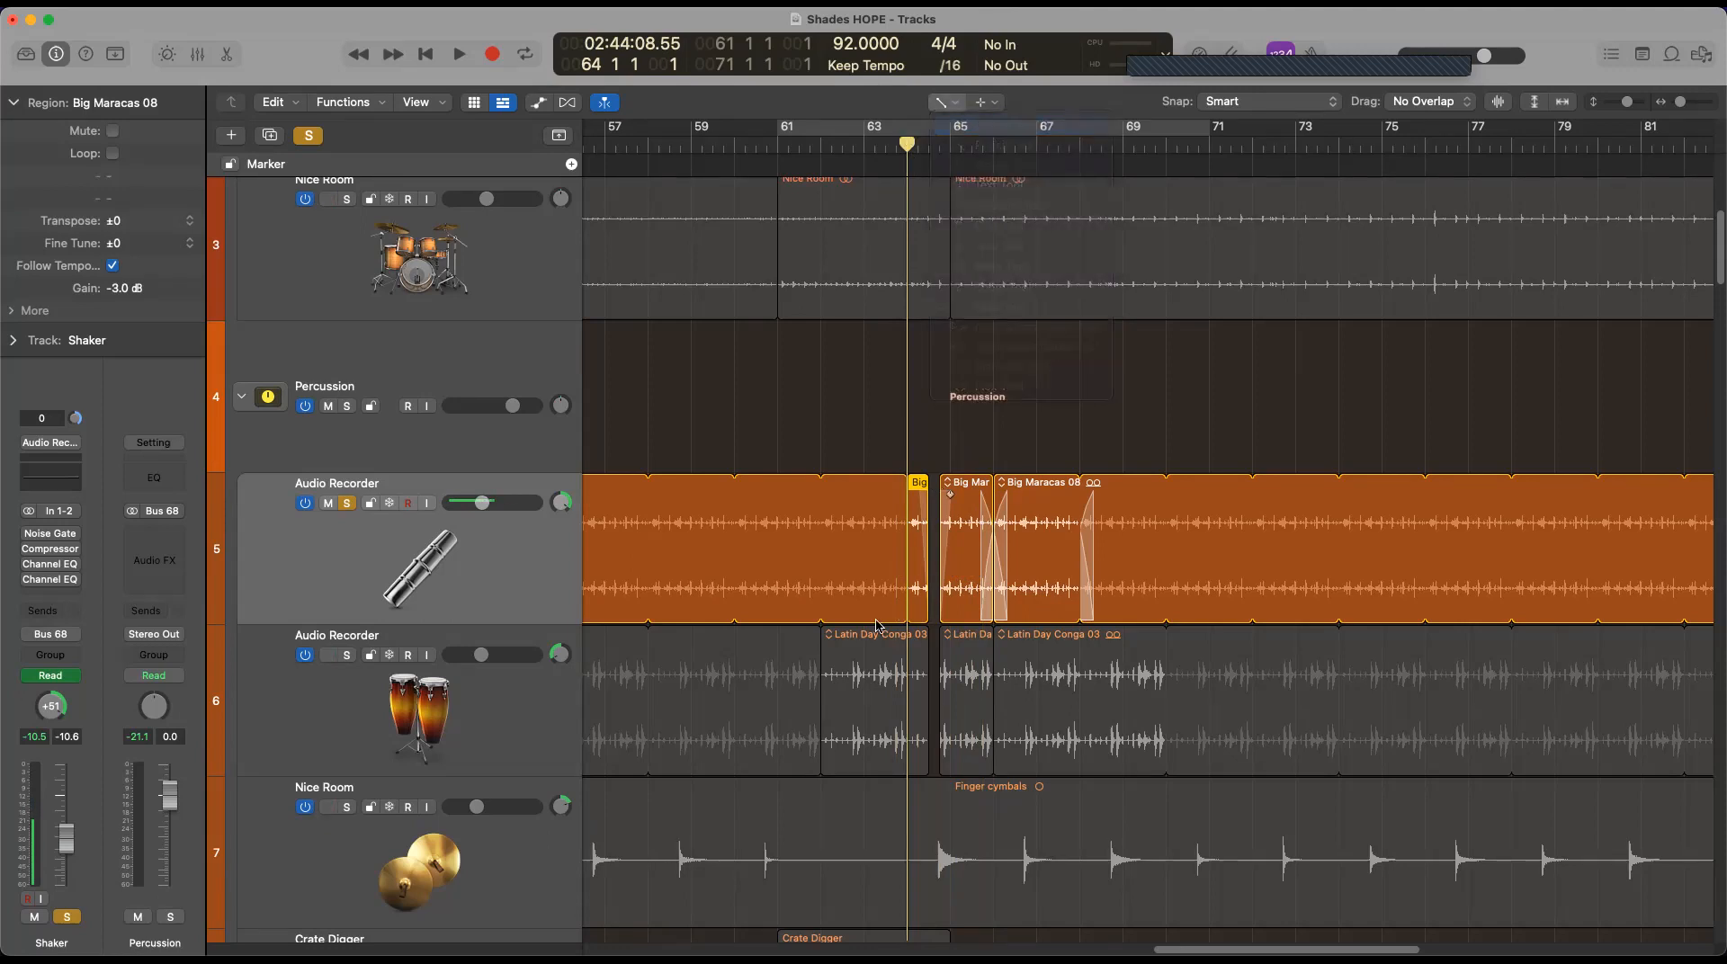
click(867, 501)
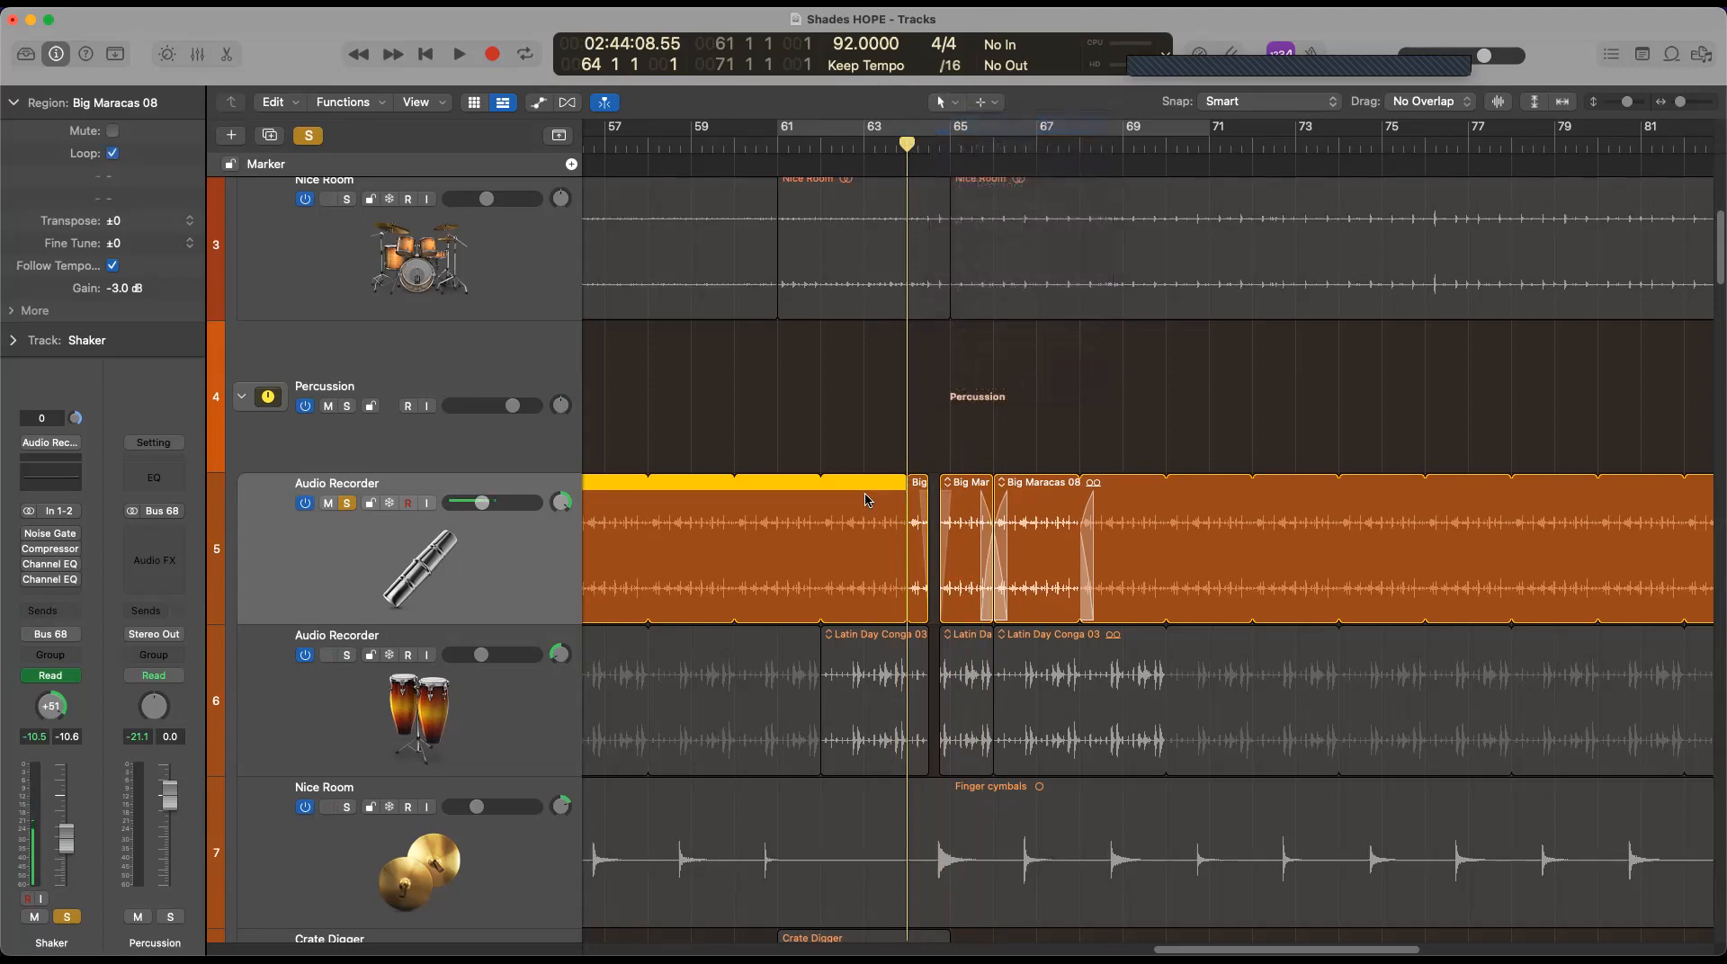
shift+click(914, 544)
click(943, 102)
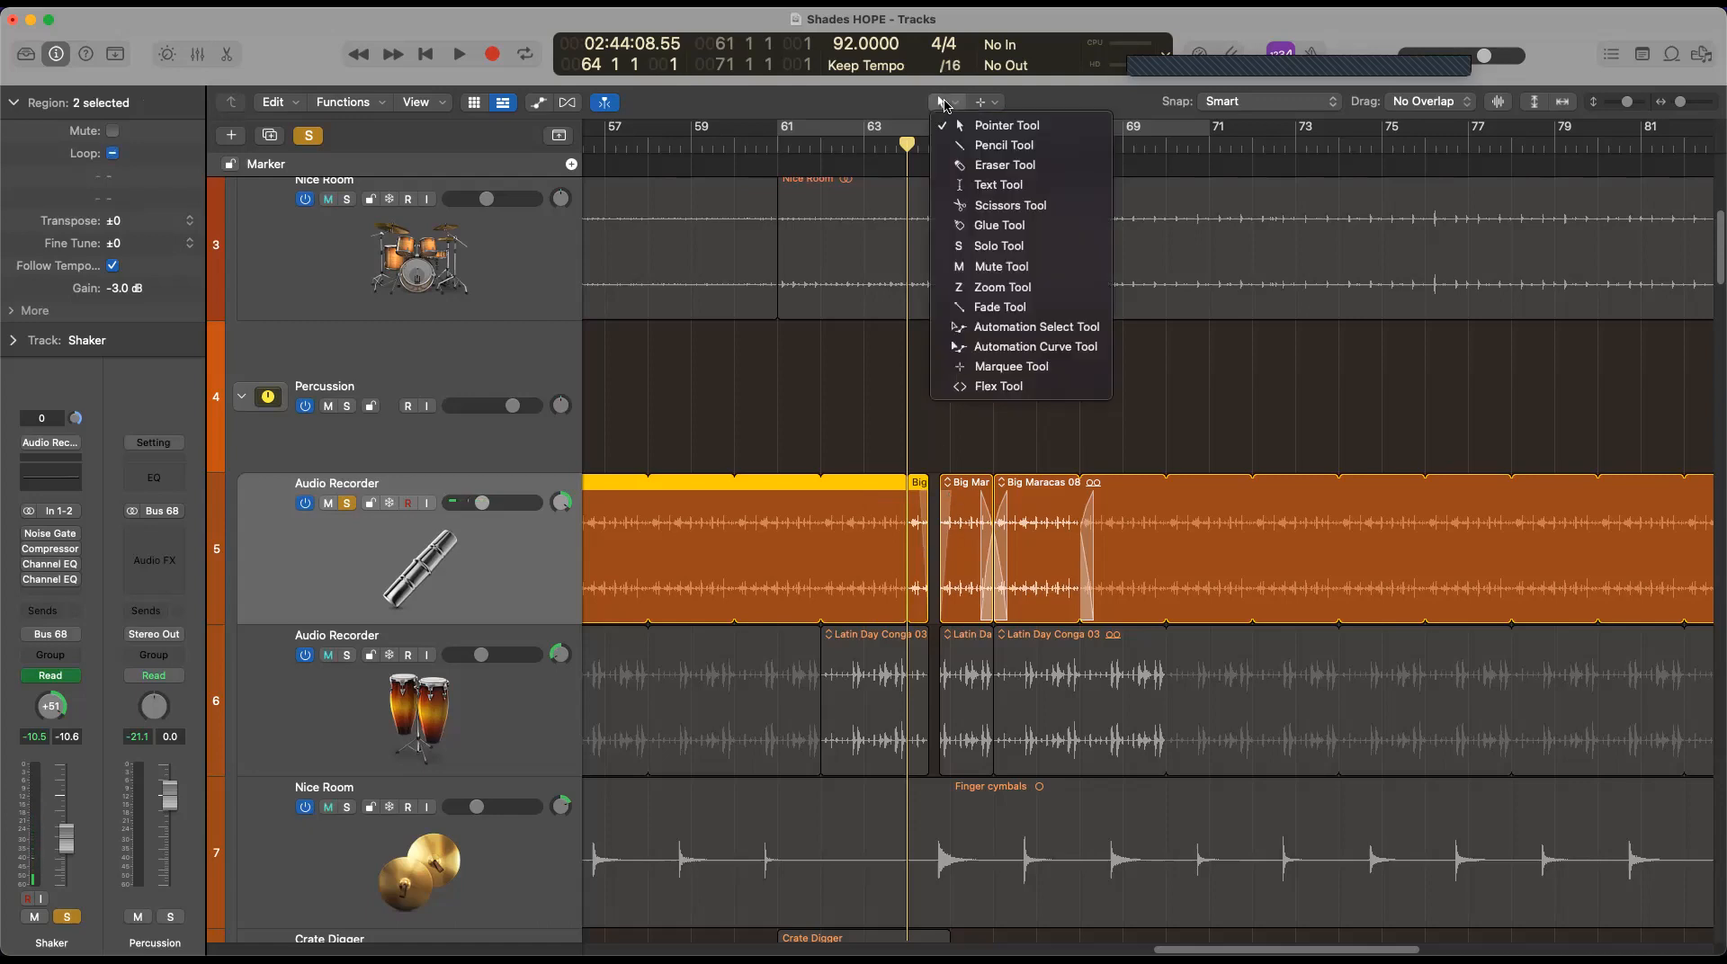
click(1017, 307)
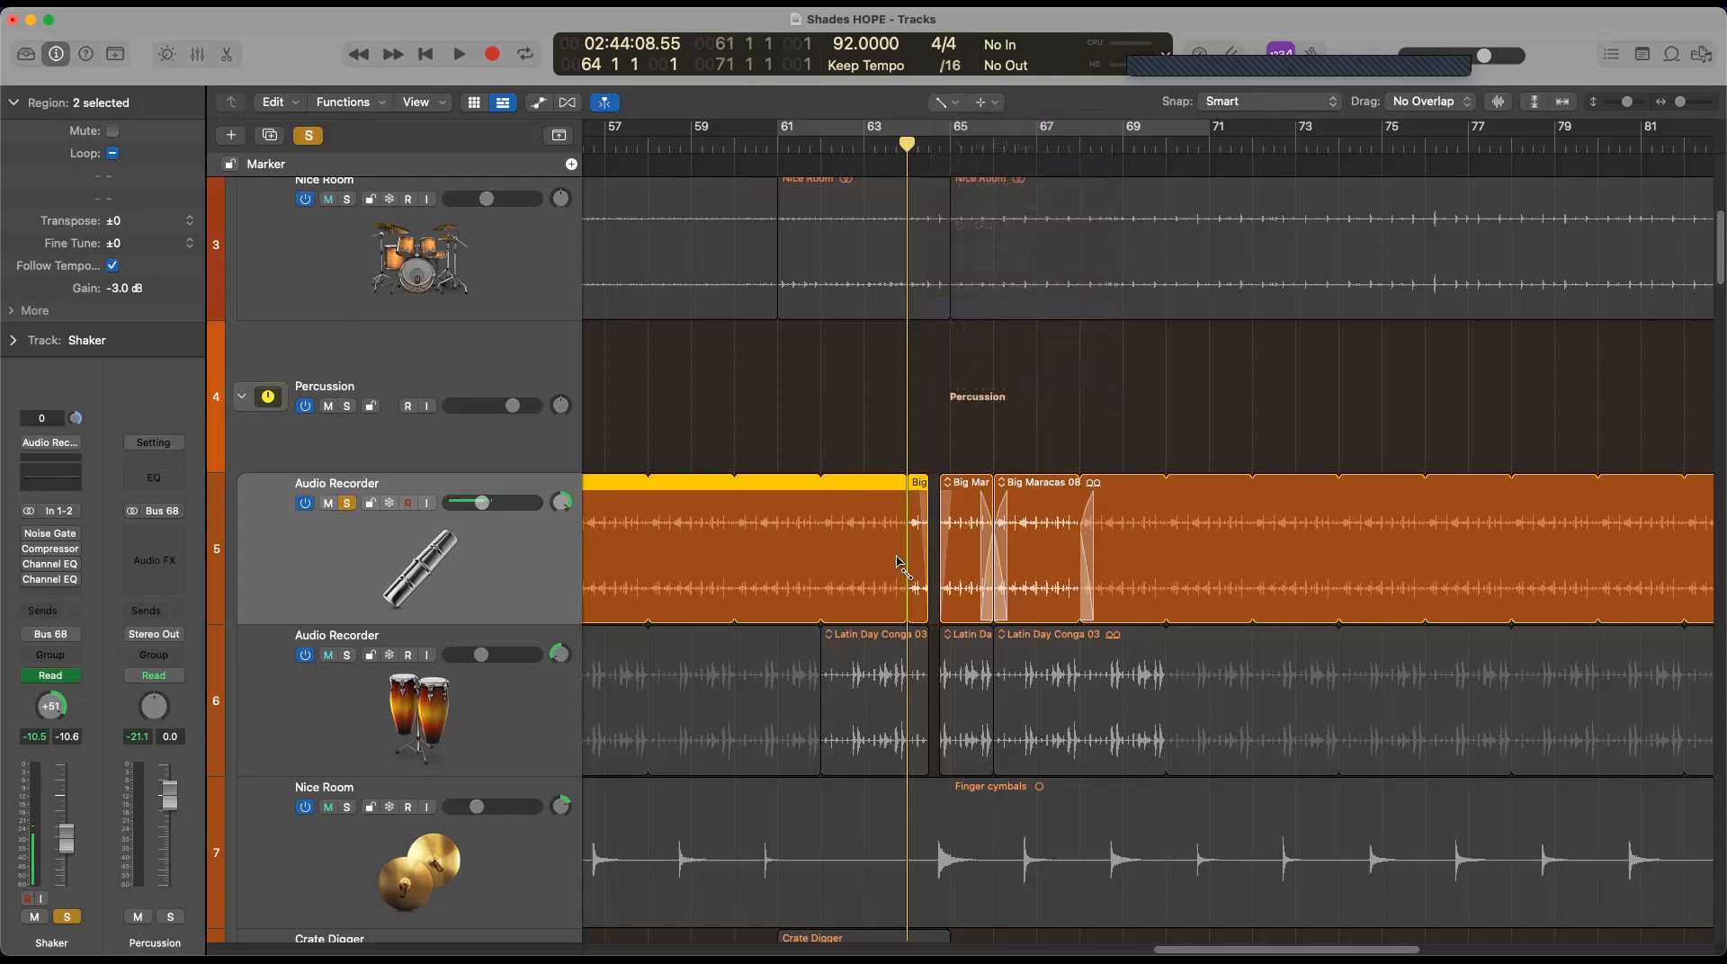
click(913, 565)
click(1035, 417)
Select the short Shaker region at bar 64 with the Pointer Tool and return to the Fade Tool
drag(908, 143, 947, 170)
key(t)
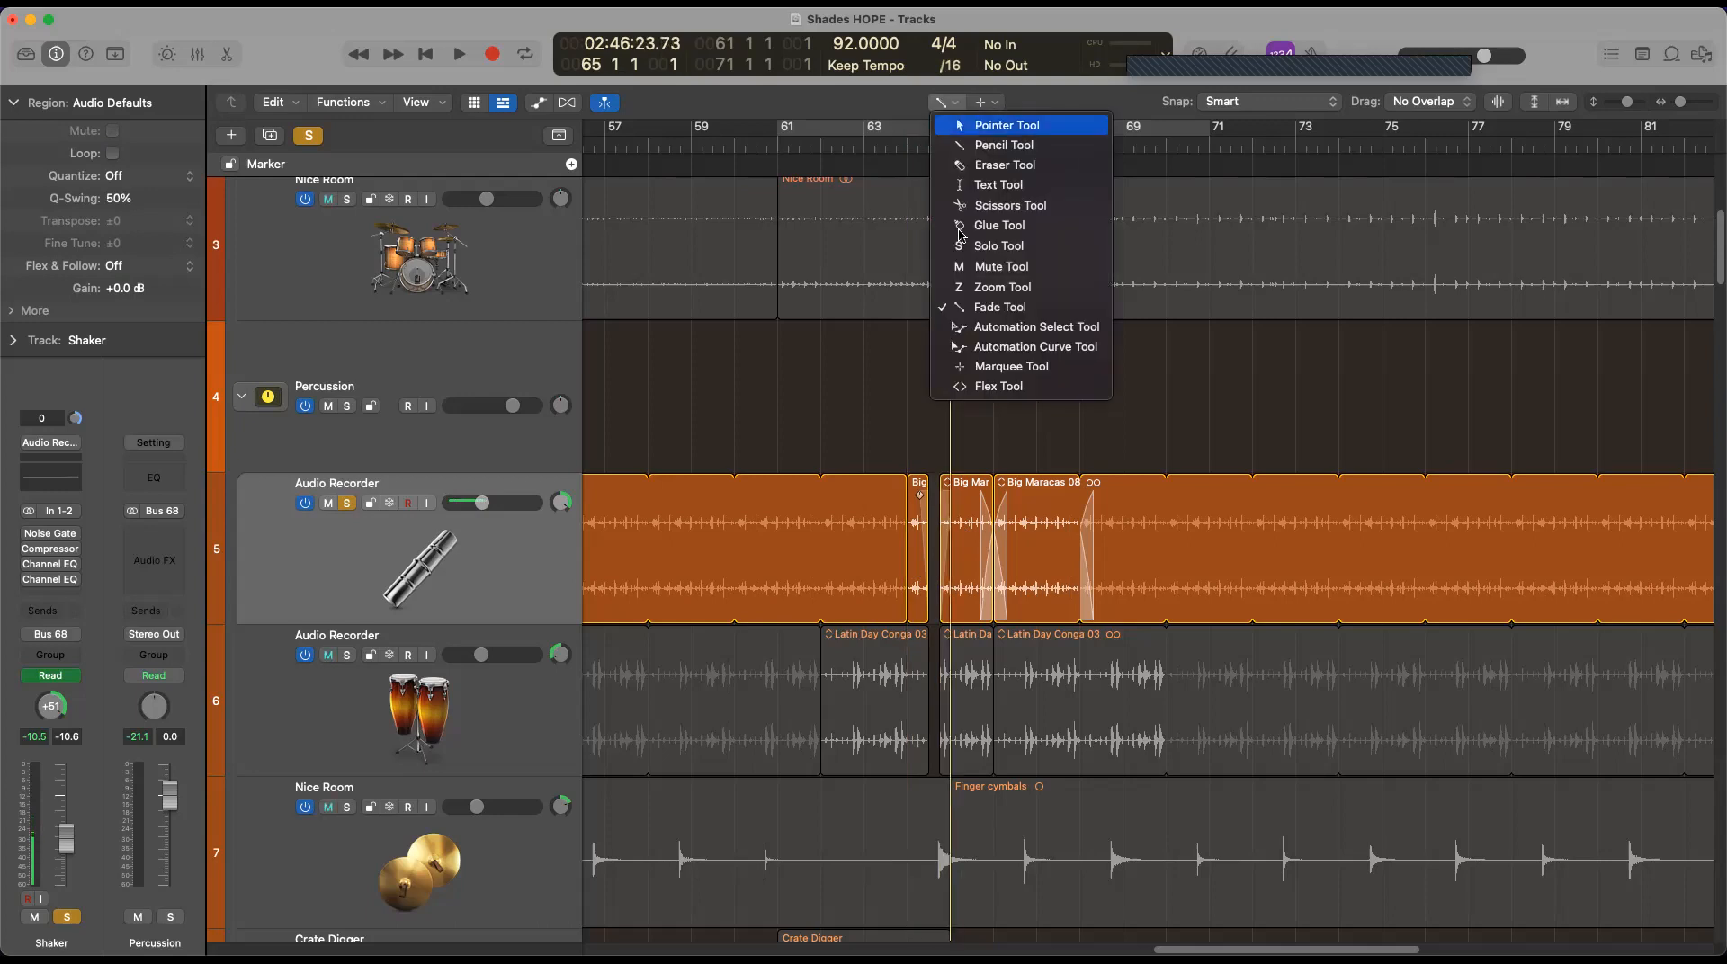
click(972, 127)
click(915, 555)
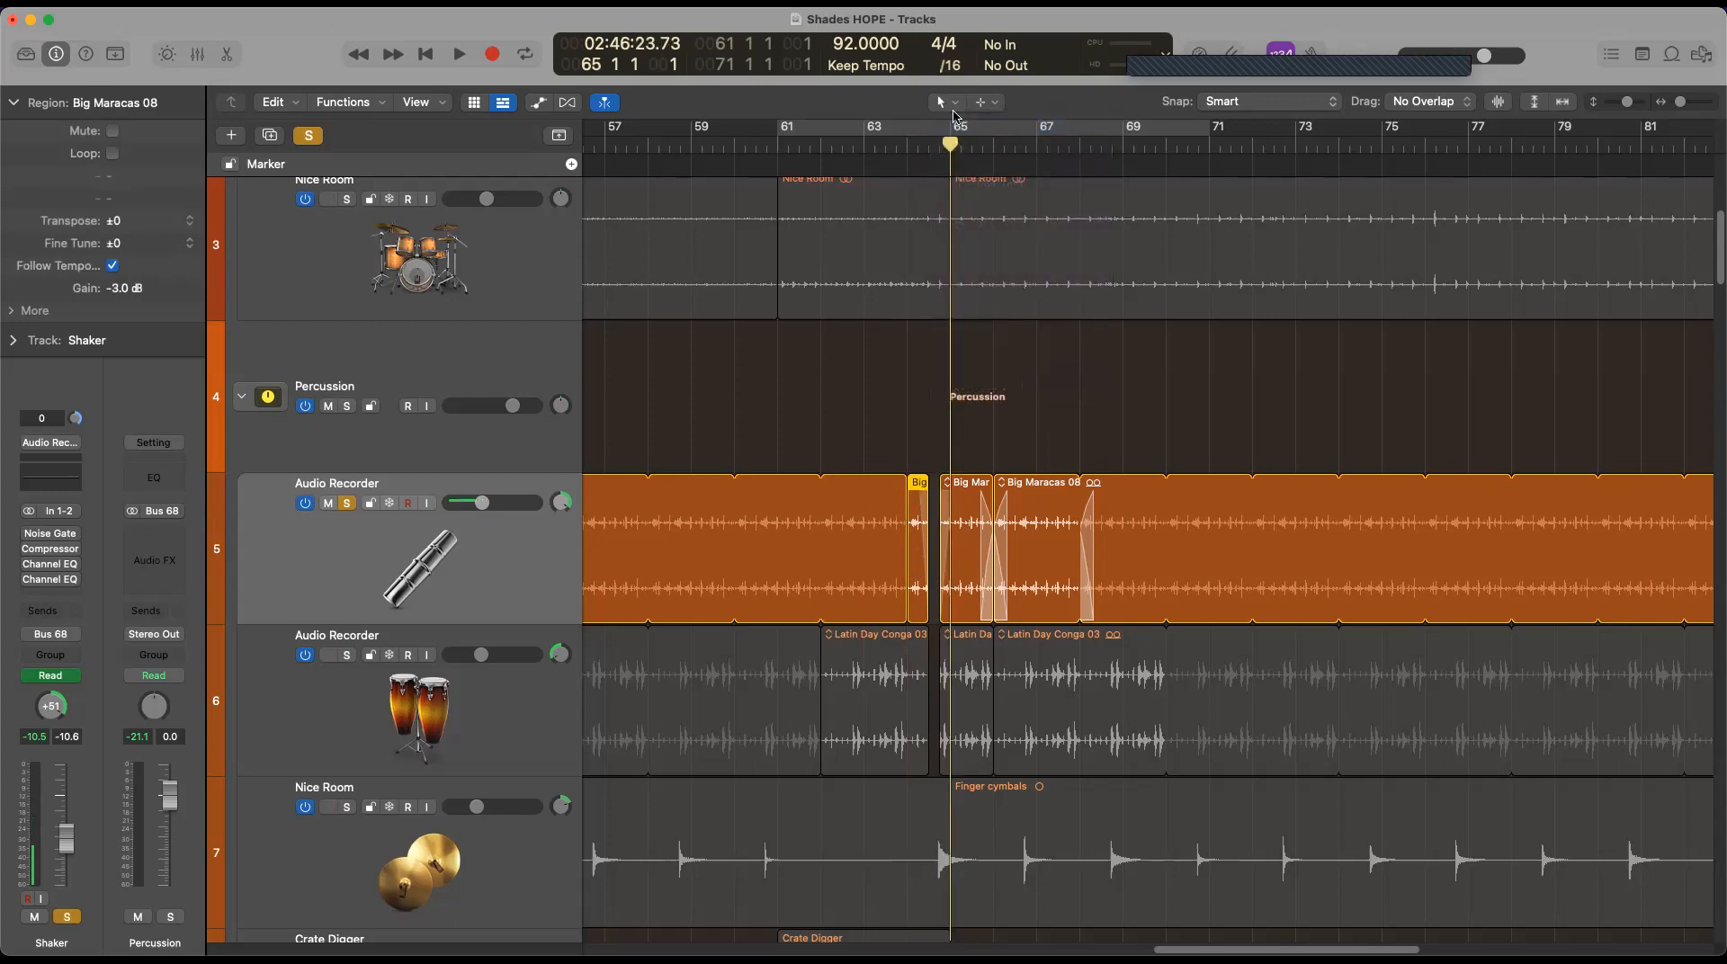
key(t)
click(985, 309)
Play the passage from bar 64 to past bar 68 to listen to the Shaker fades
click(910, 145)
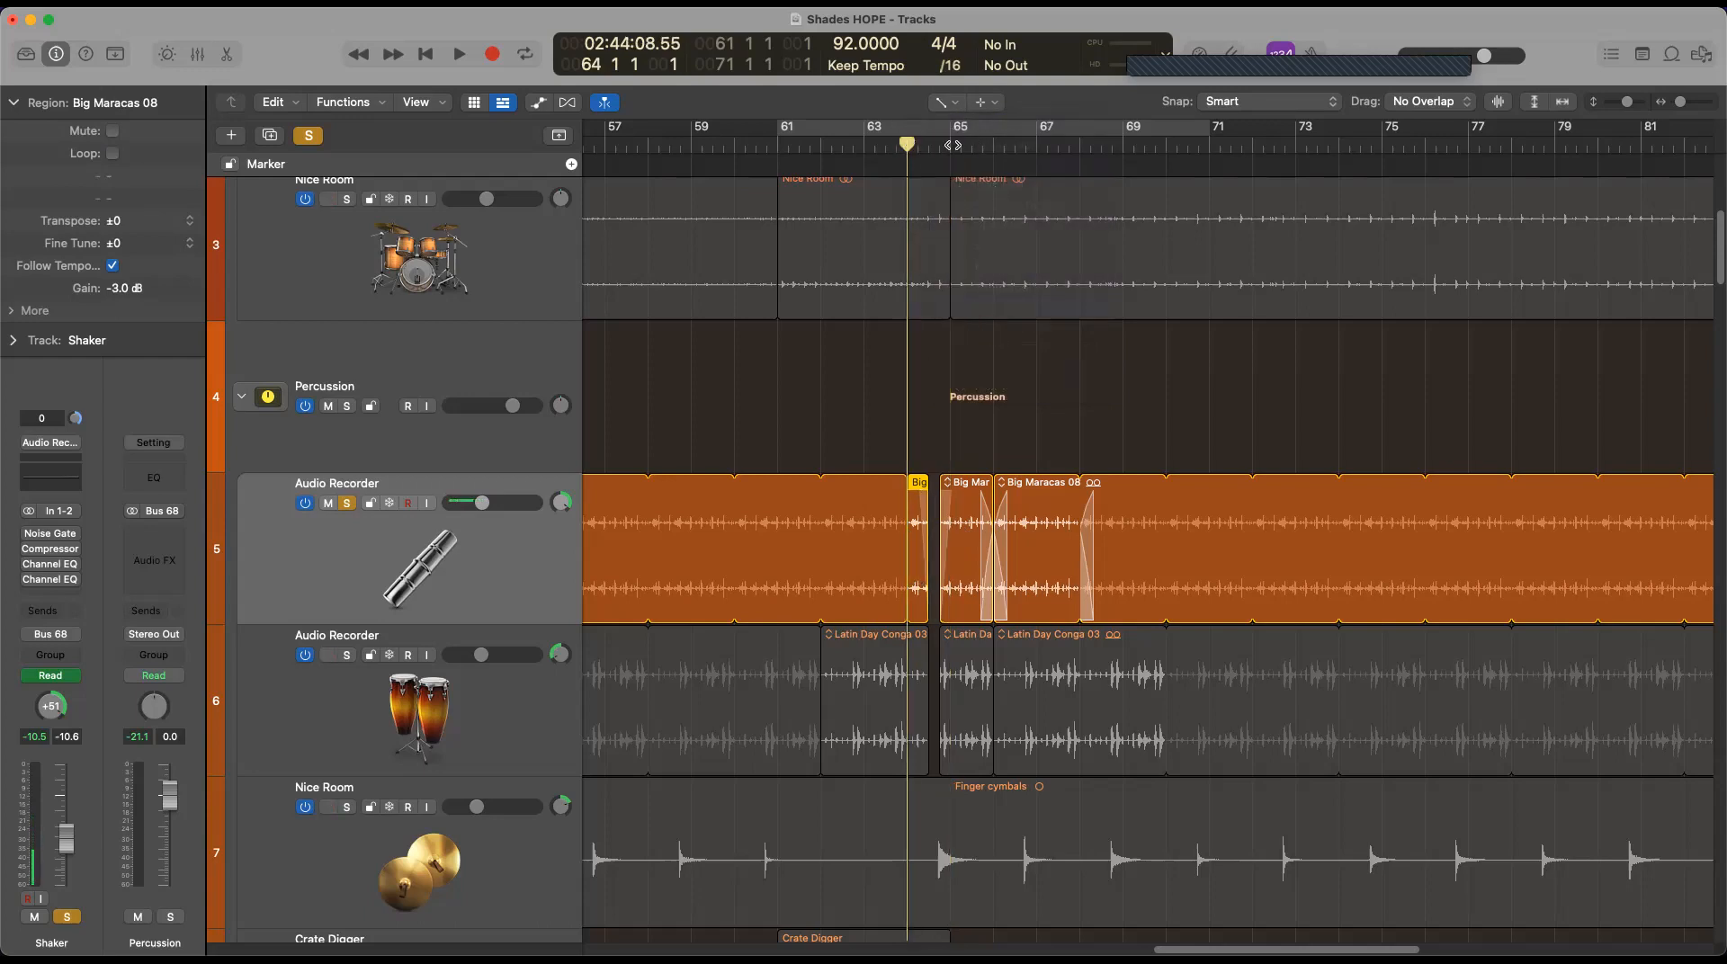
key(space)
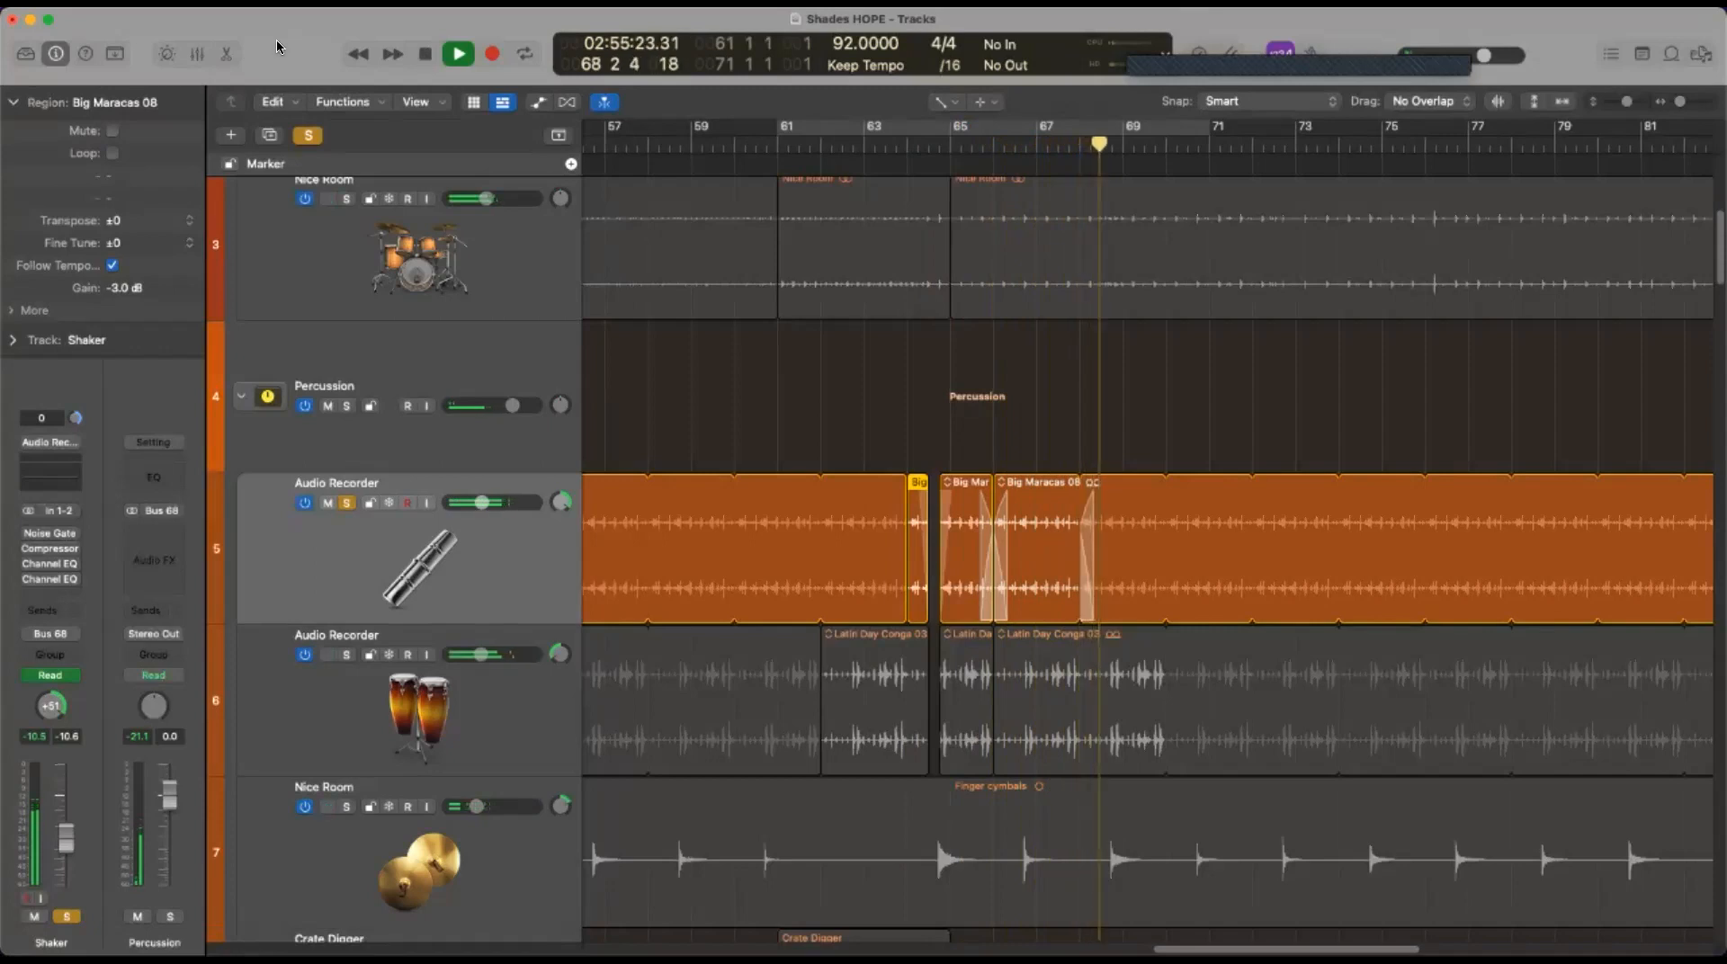
key(space)
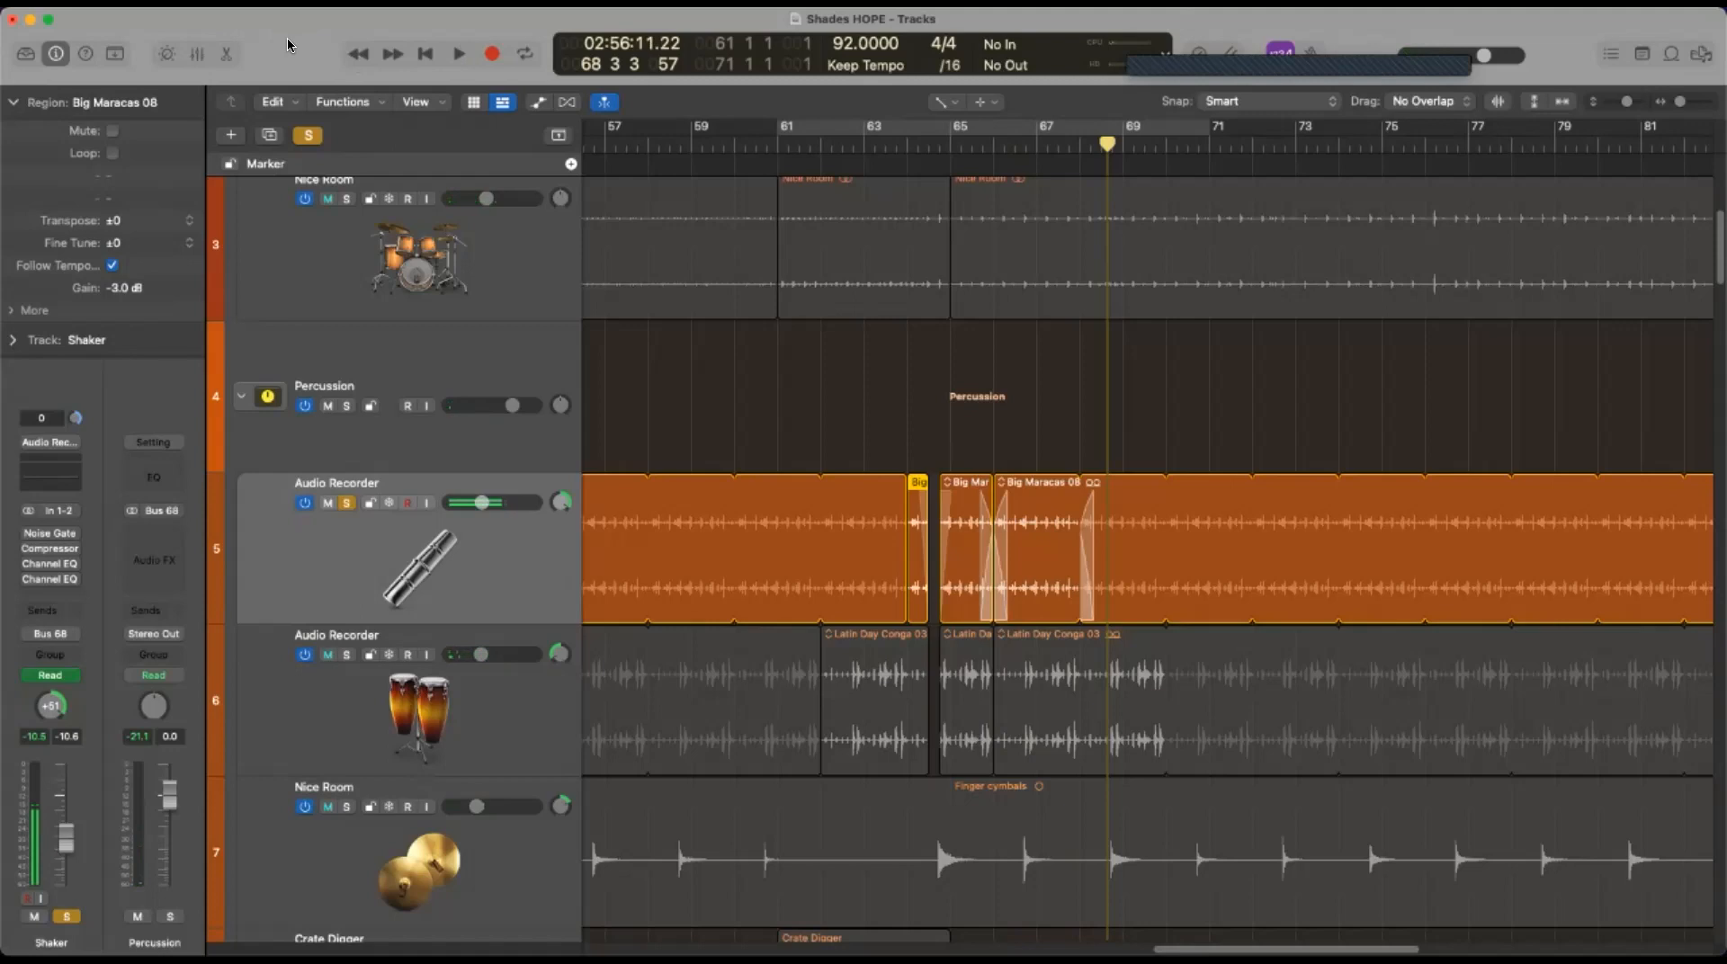
Undo the fades and crossfades drawn on the Shaker regions
key(super+z)
key(super+z)
key(super+z)
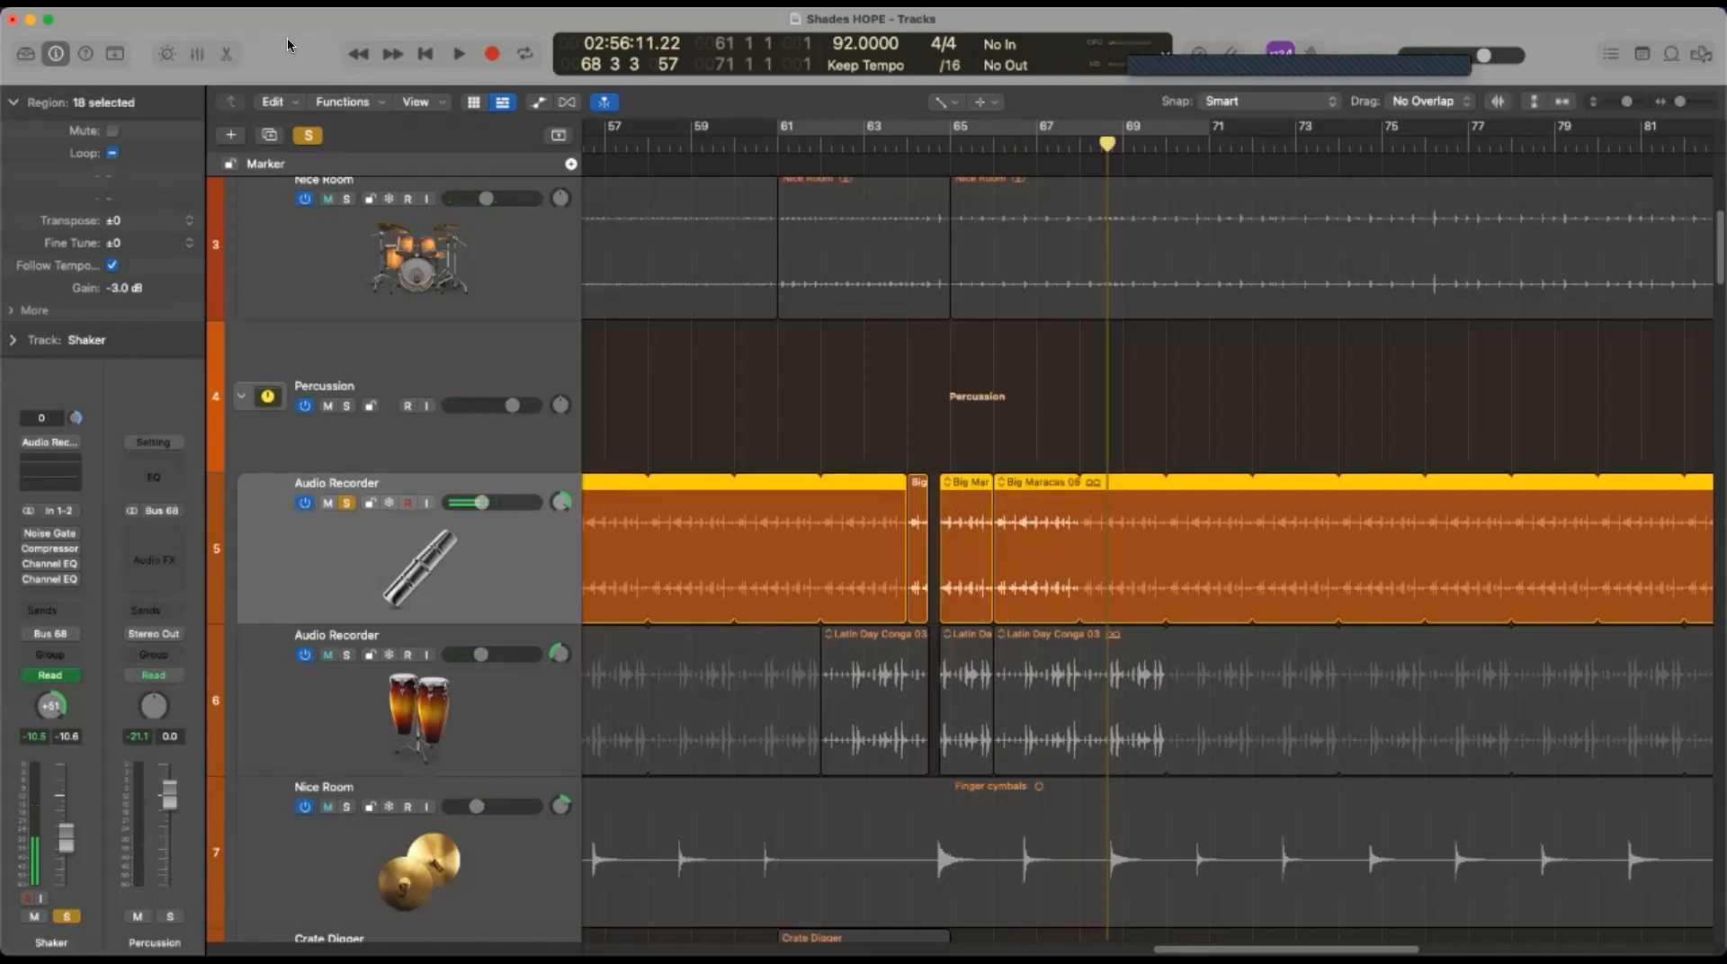
Play the passage from bar 63 to hear the Shaker regions without fades, and stop before bar 66
click(864, 143)
key(space)
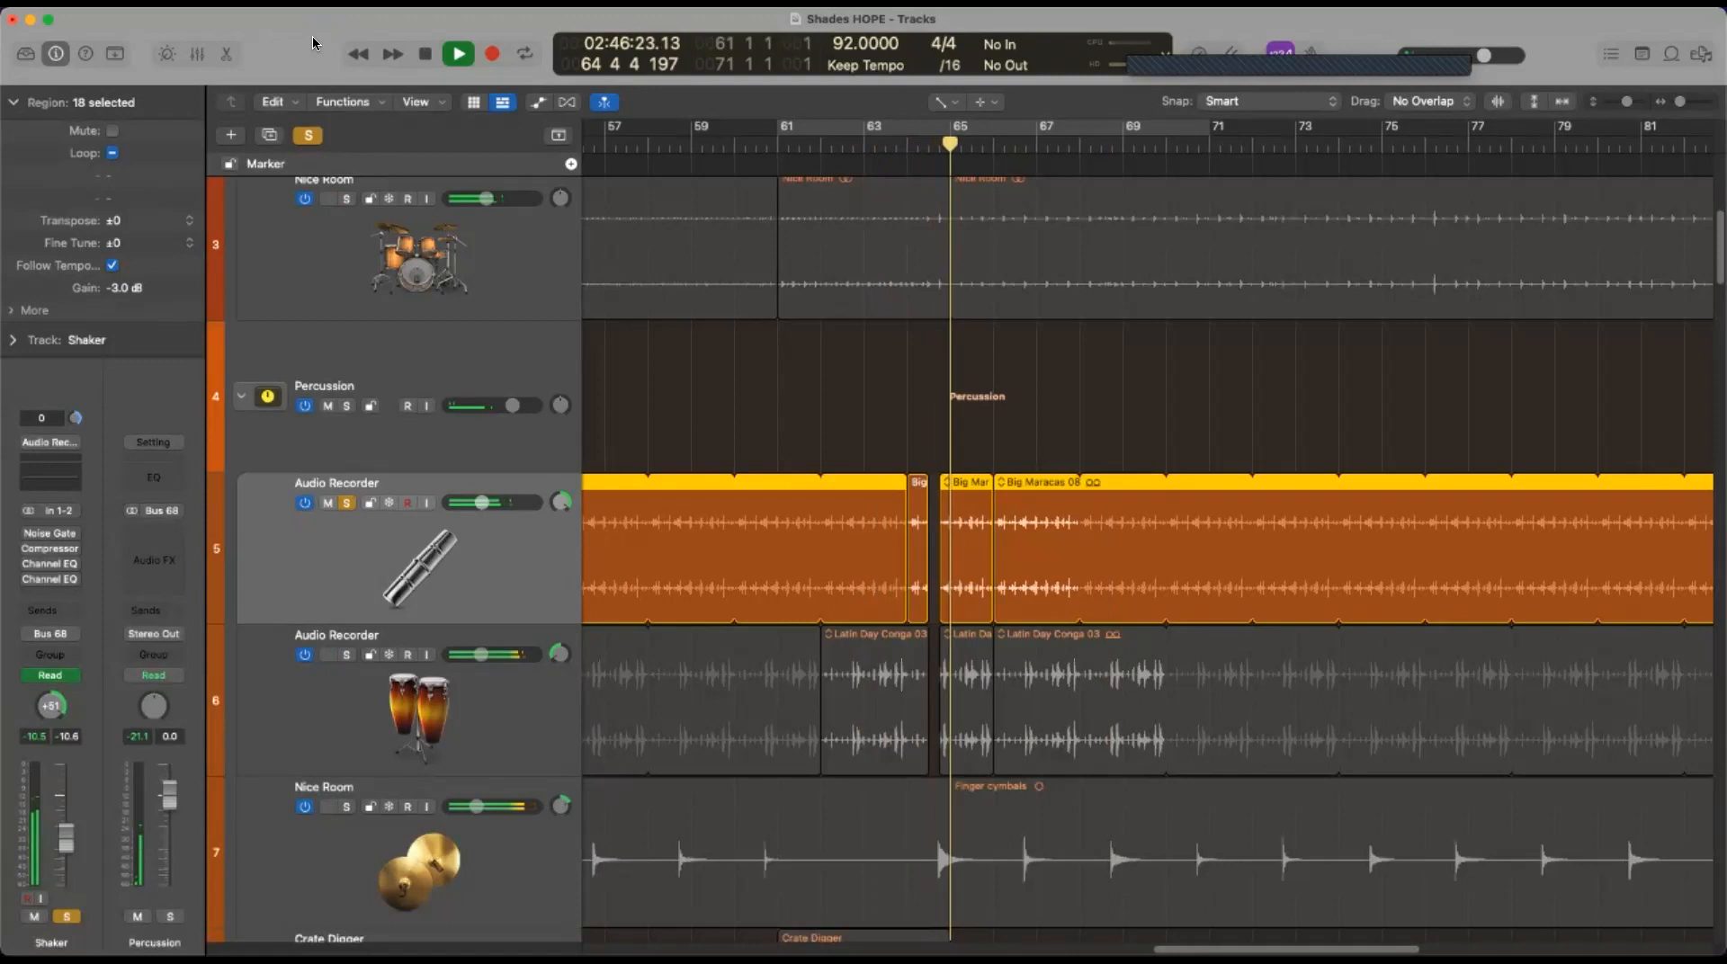
click(423, 56)
Switch back to the Pointer Tool and select the Shaker track with all its regions
click(941, 101)
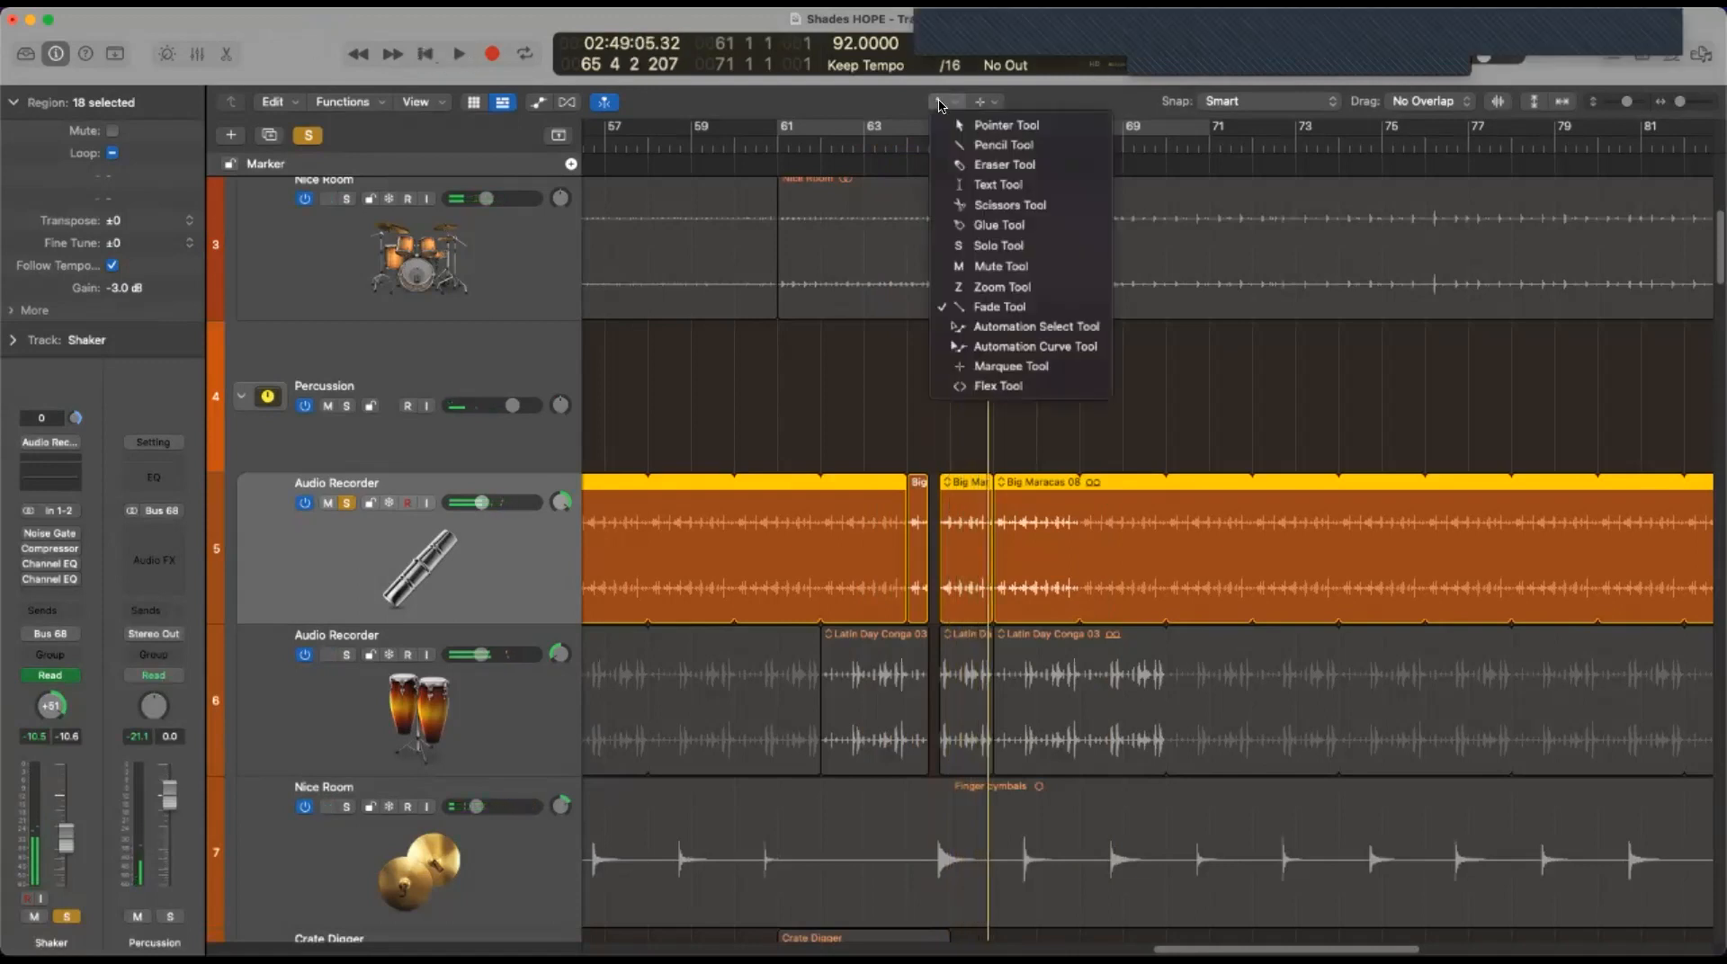
click(970, 124)
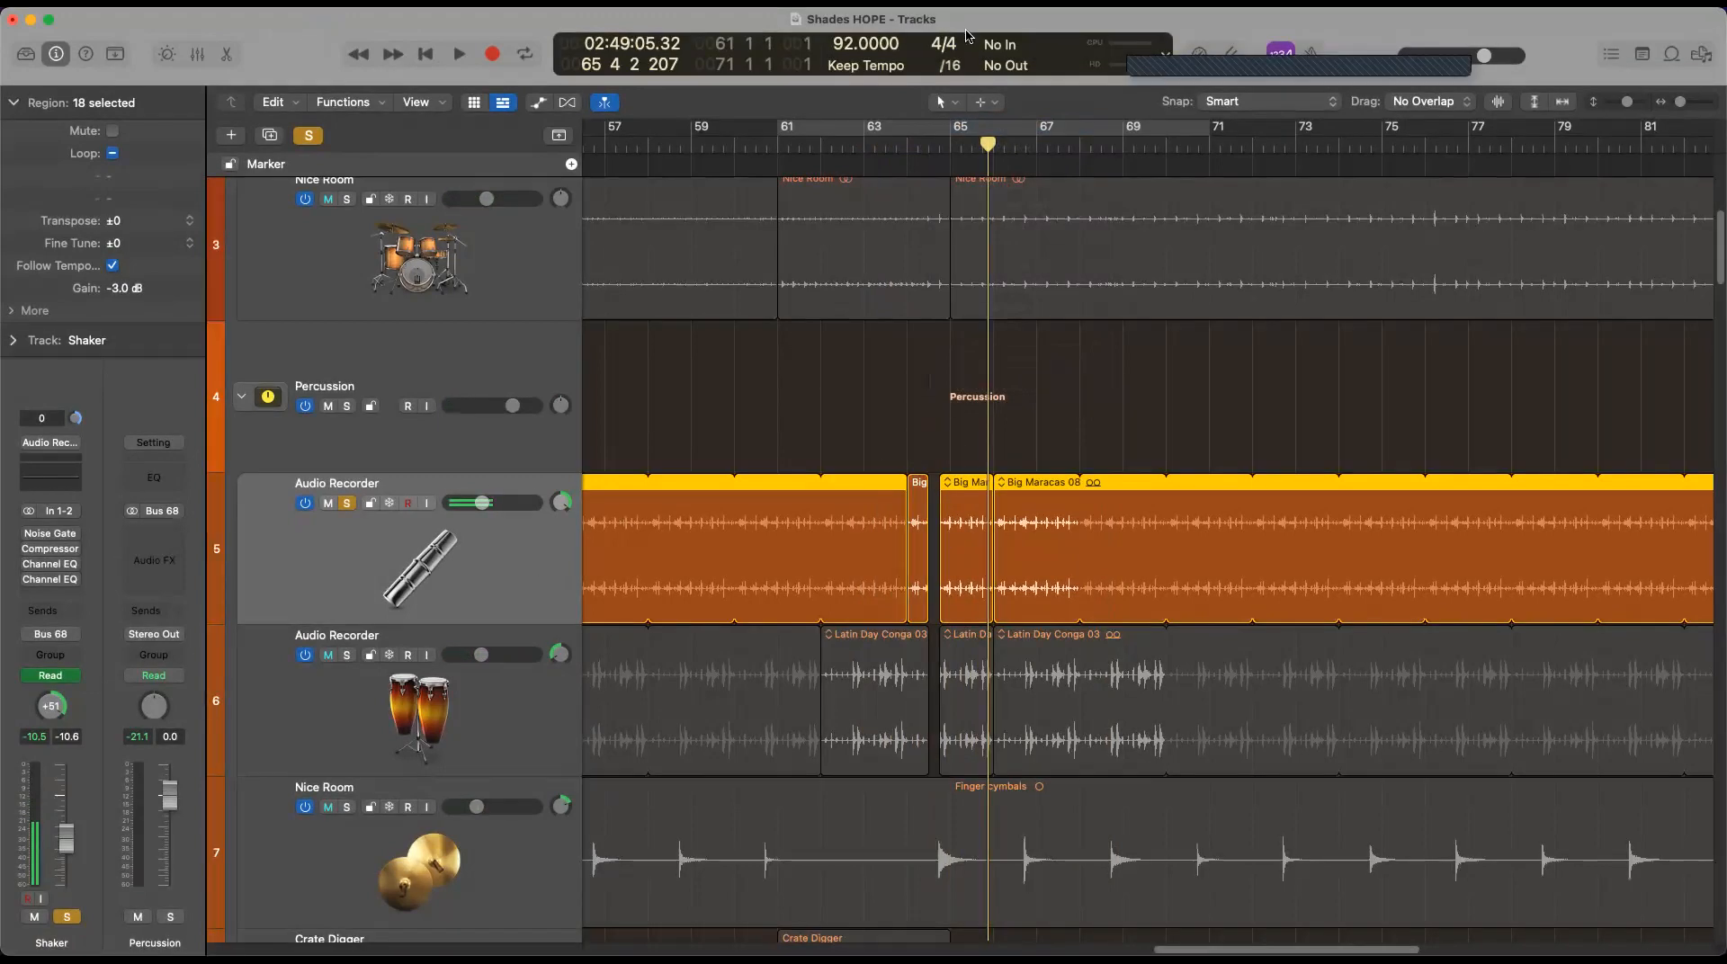
click(944, 445)
click(500, 558)
Solo the Brush Train Drumset and Live drums w/brushes tracks along with the Shaker, and play from bar 61
scroll(387, 358, up, 3)
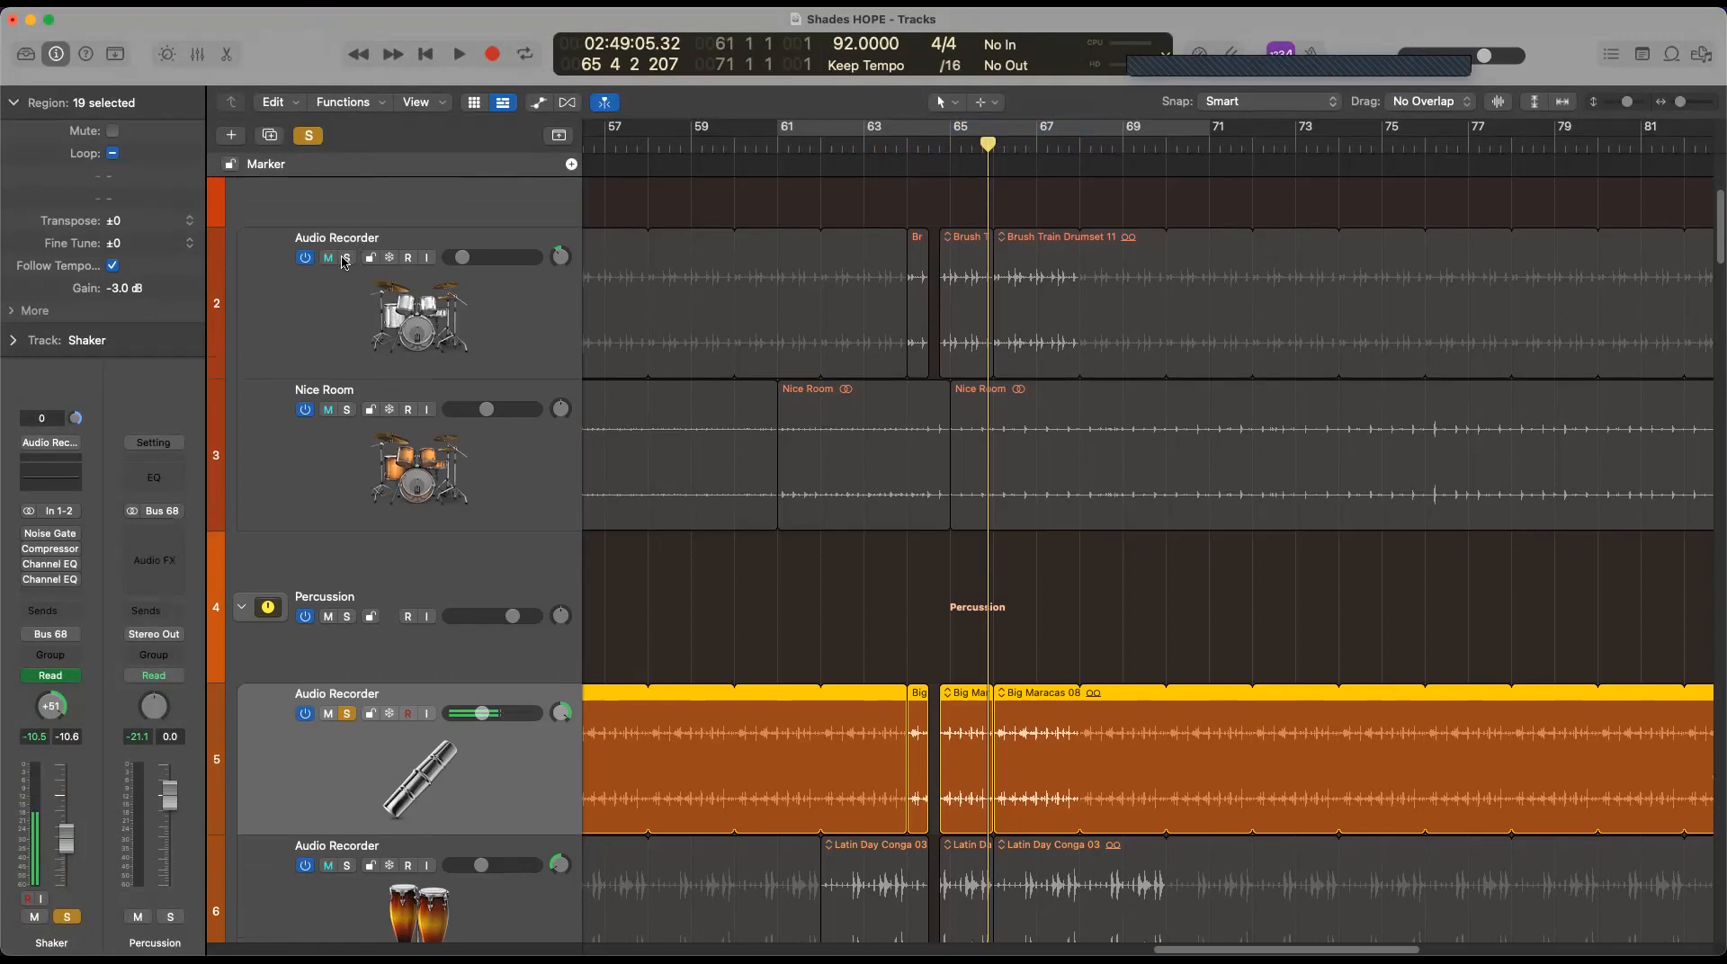
click(347, 257)
click(346, 409)
click(346, 617)
click(347, 617)
click(777, 141)
key(space)
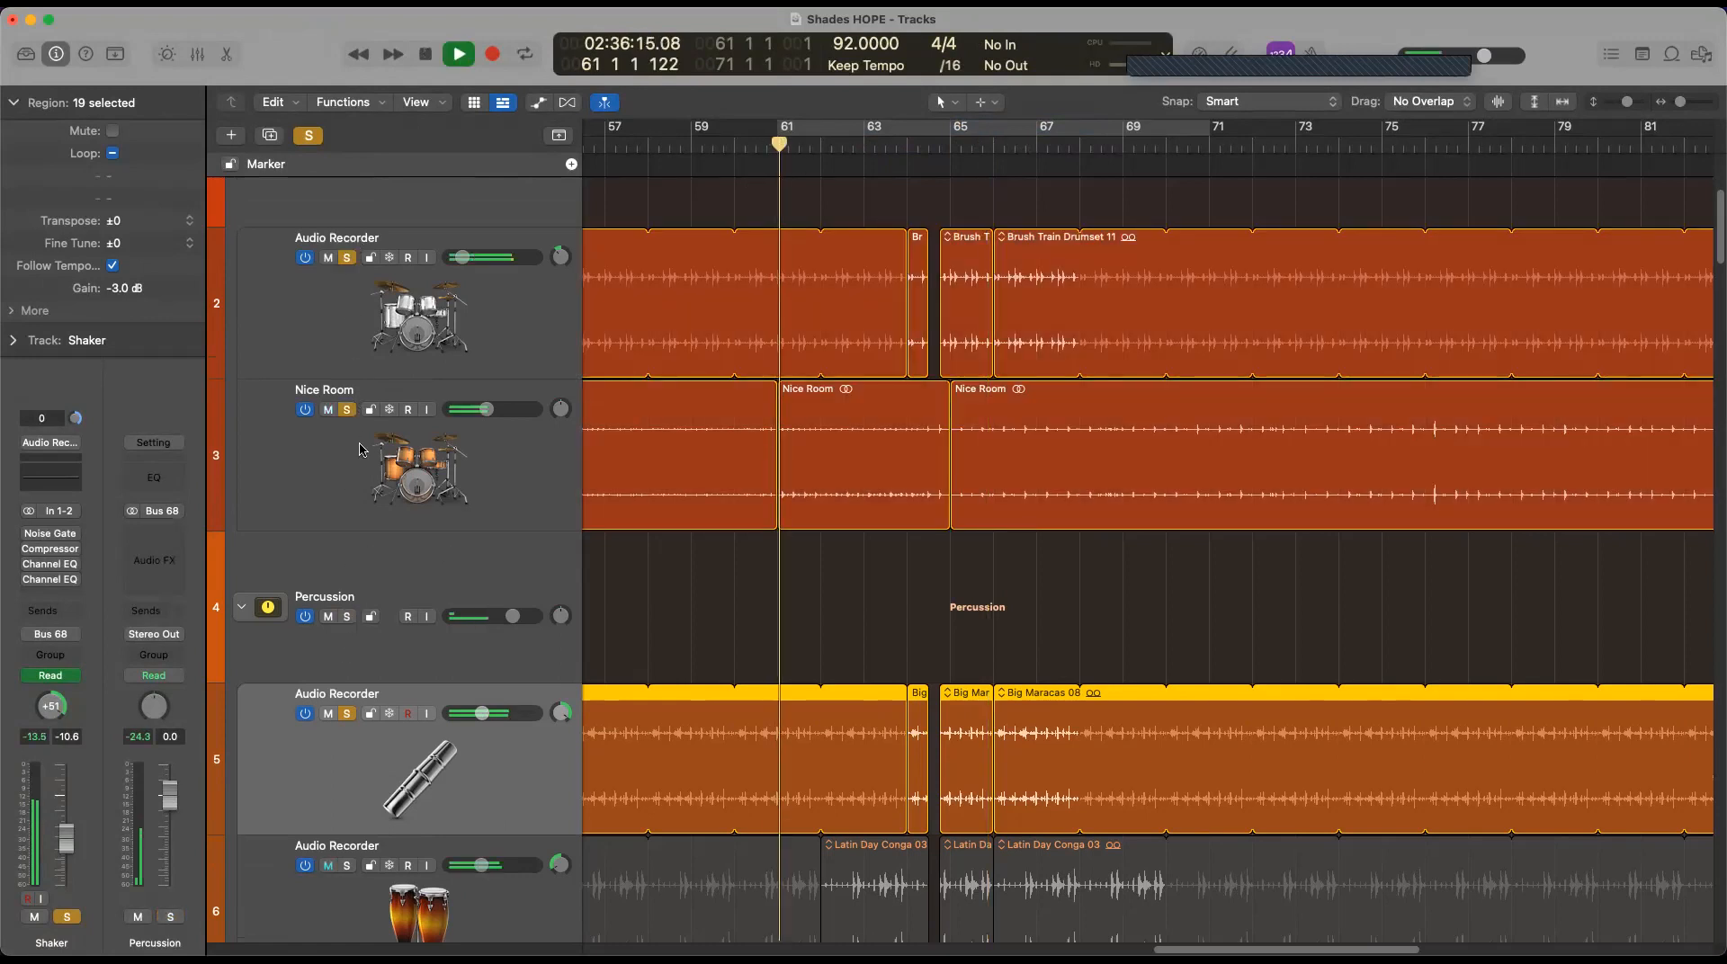
Select the Master Track to check the combined peak level of the soloed tracks, and stop playback
scroll(460, 535, down, 20)
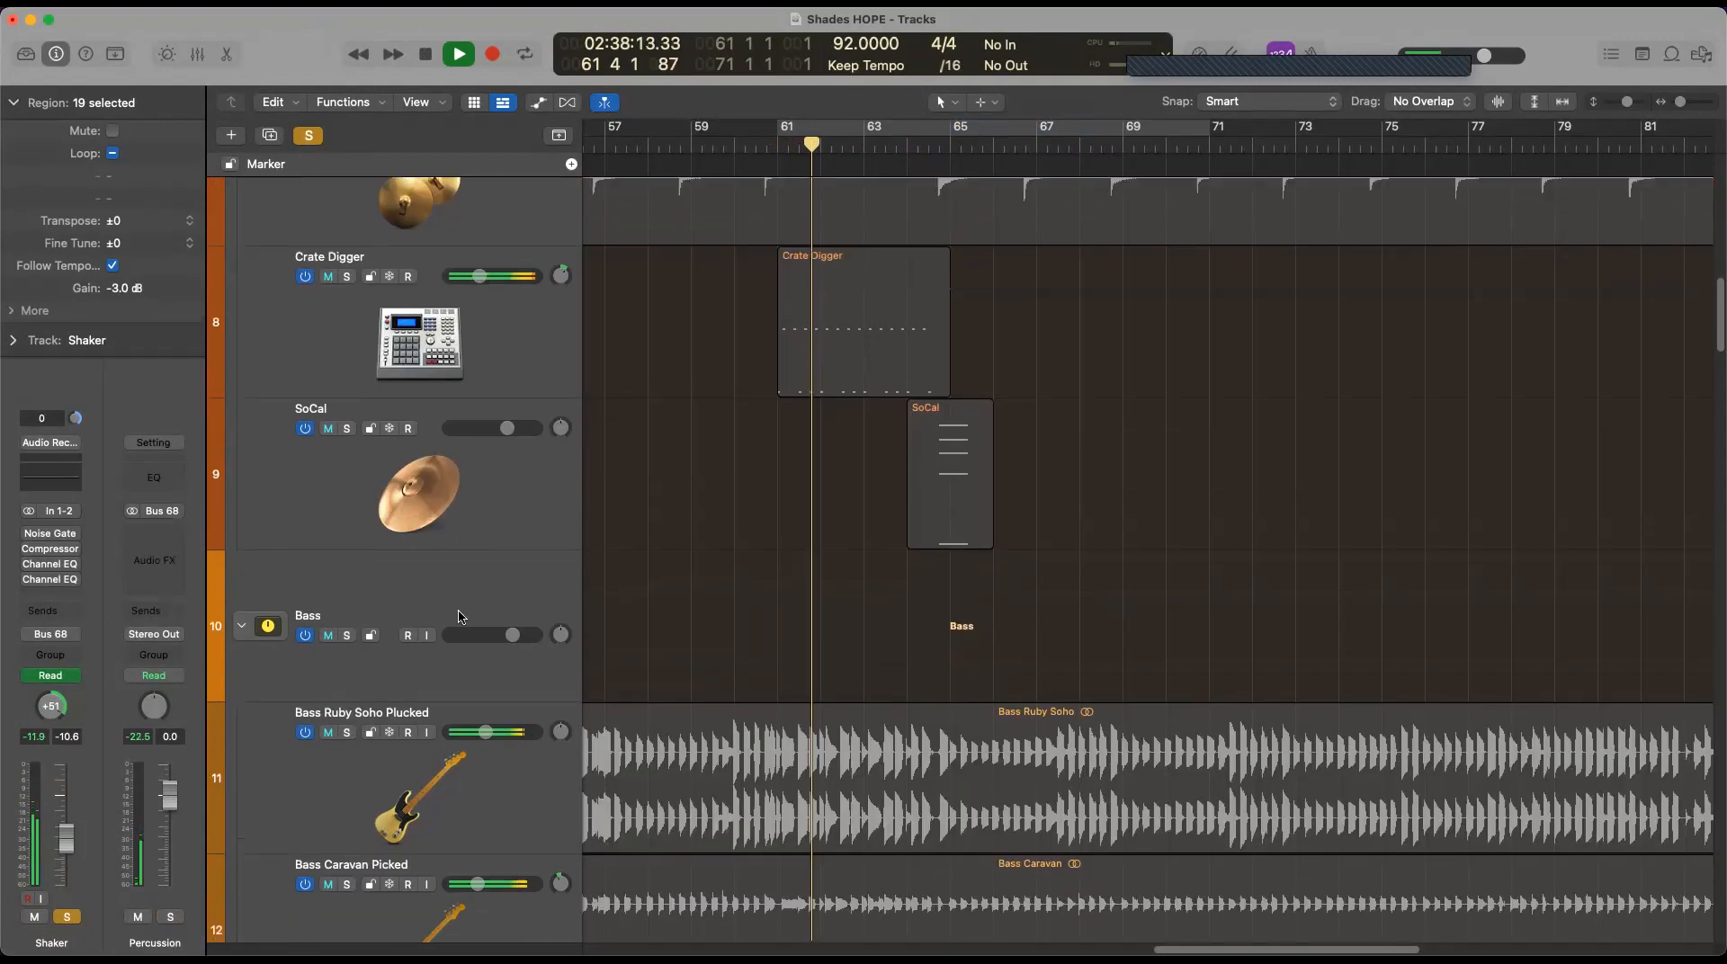
scroll(461, 653, down, 20)
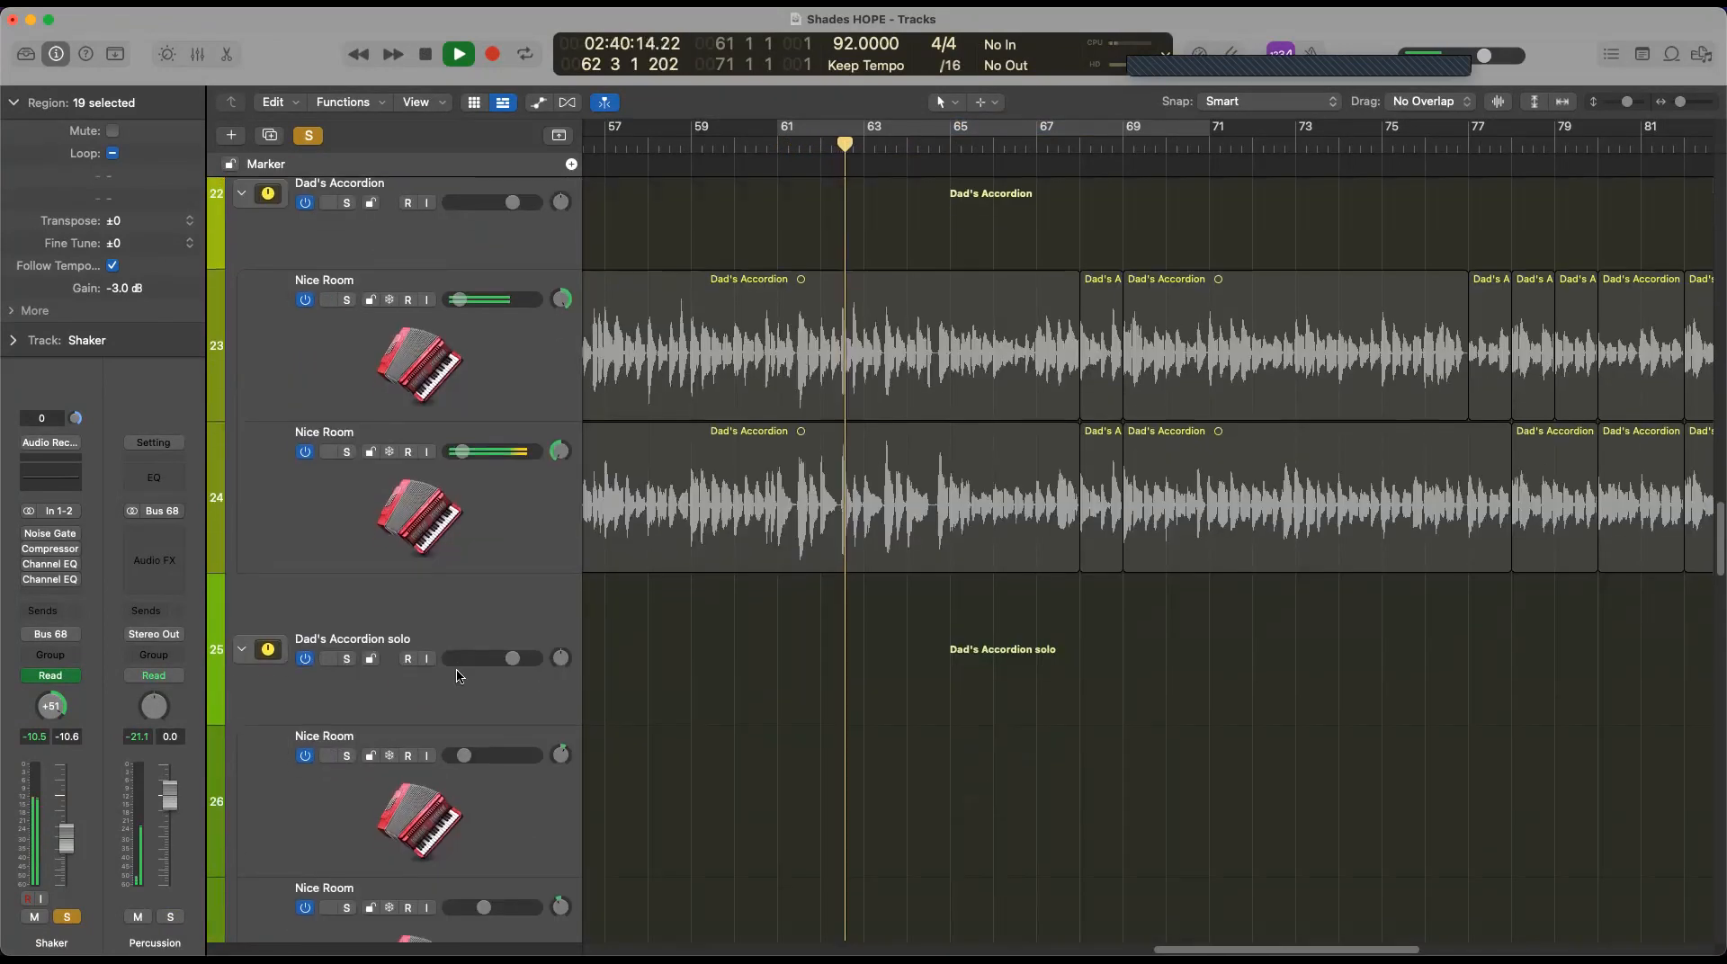
scroll(443, 736, down, 20)
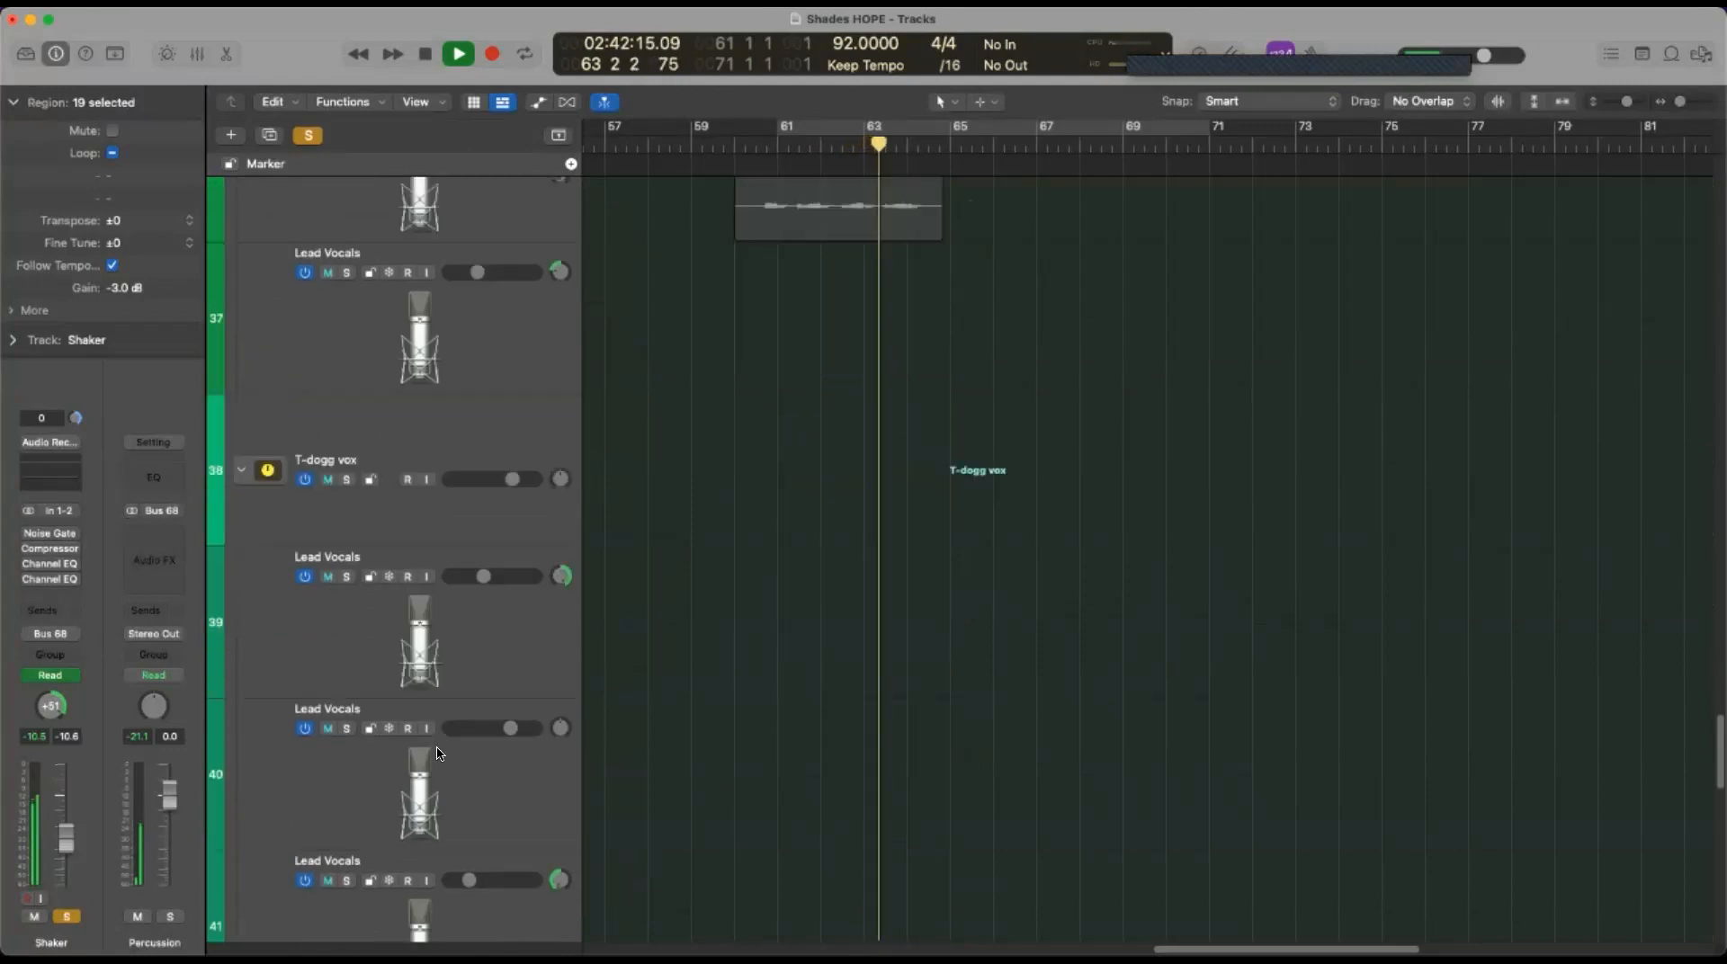
scroll(427, 794, down, 5)
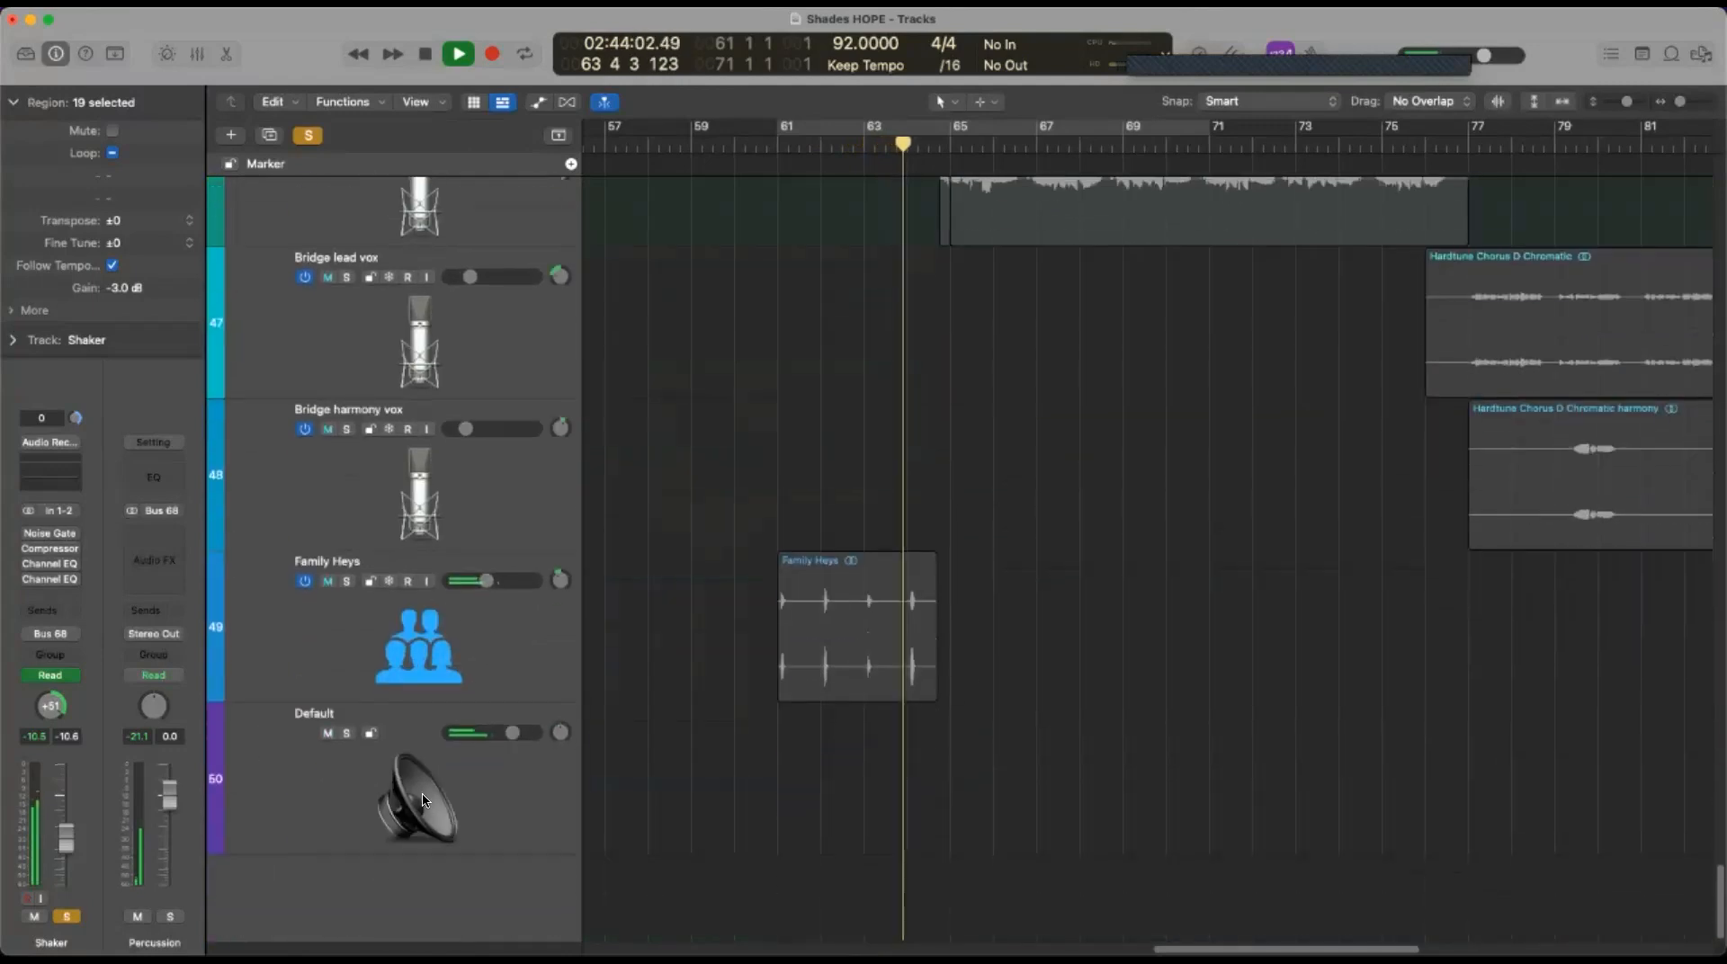
click(515, 794)
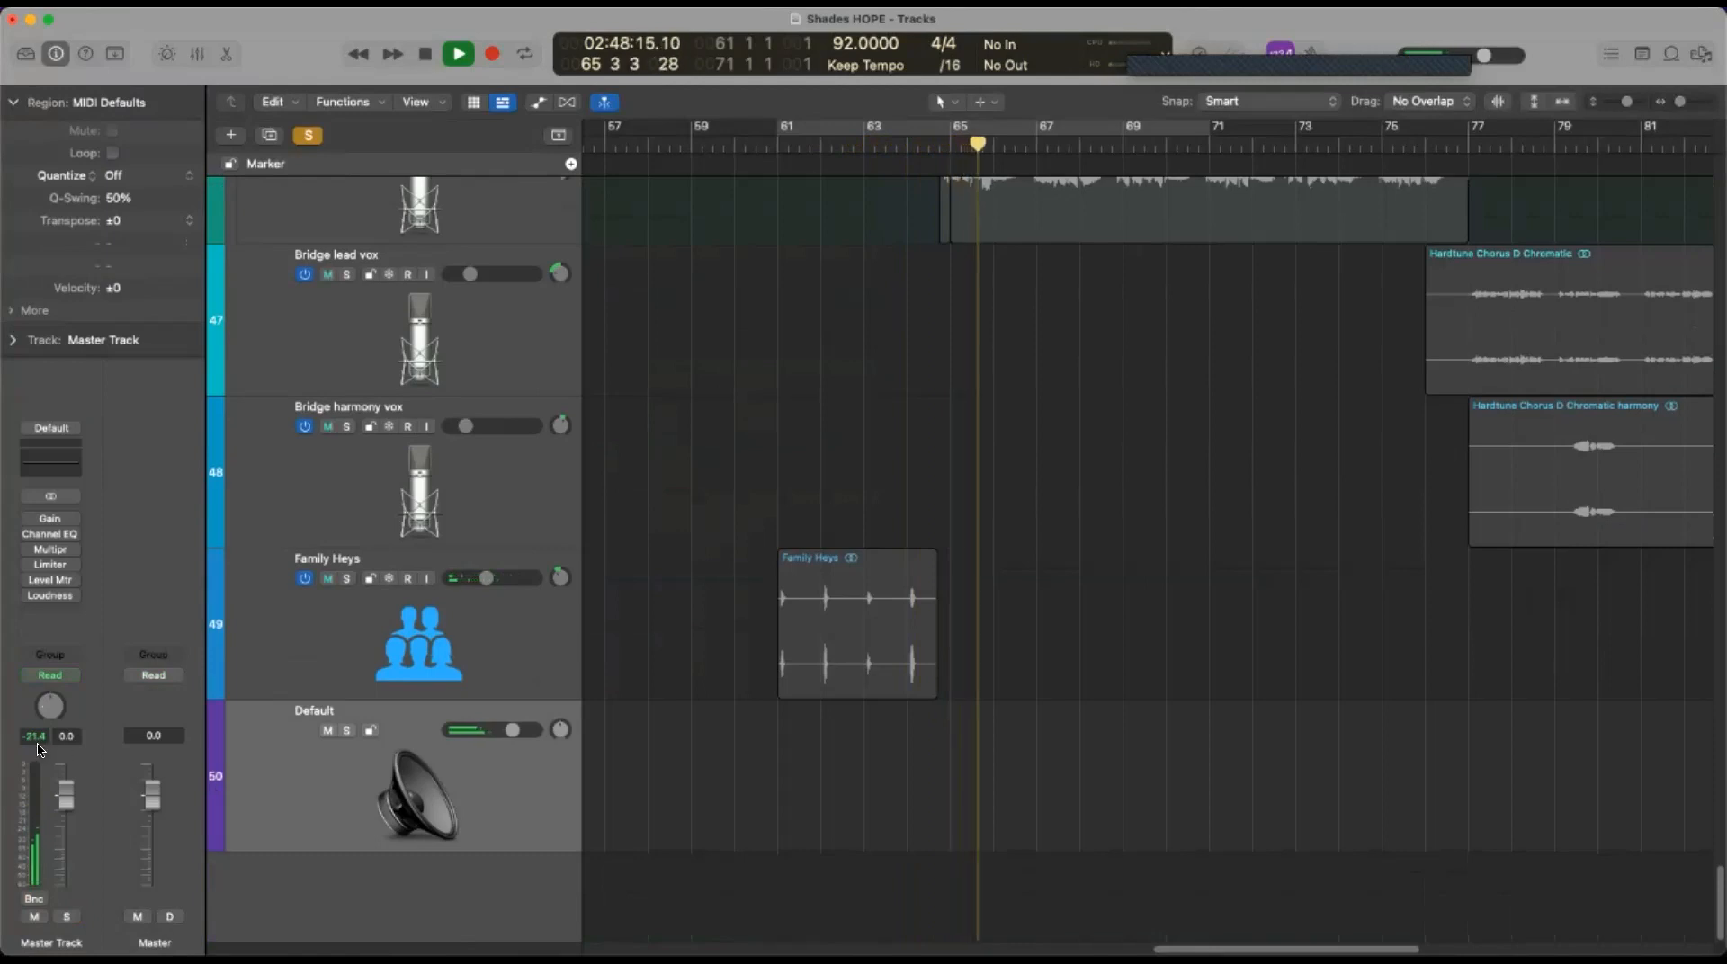
key(space)
Turn off solo on the Brush Train Drumset, Live drums w/brushes and Shaker tracks
drag(1715, 897, 1715, 230)
scroll(396, 410, up, 2)
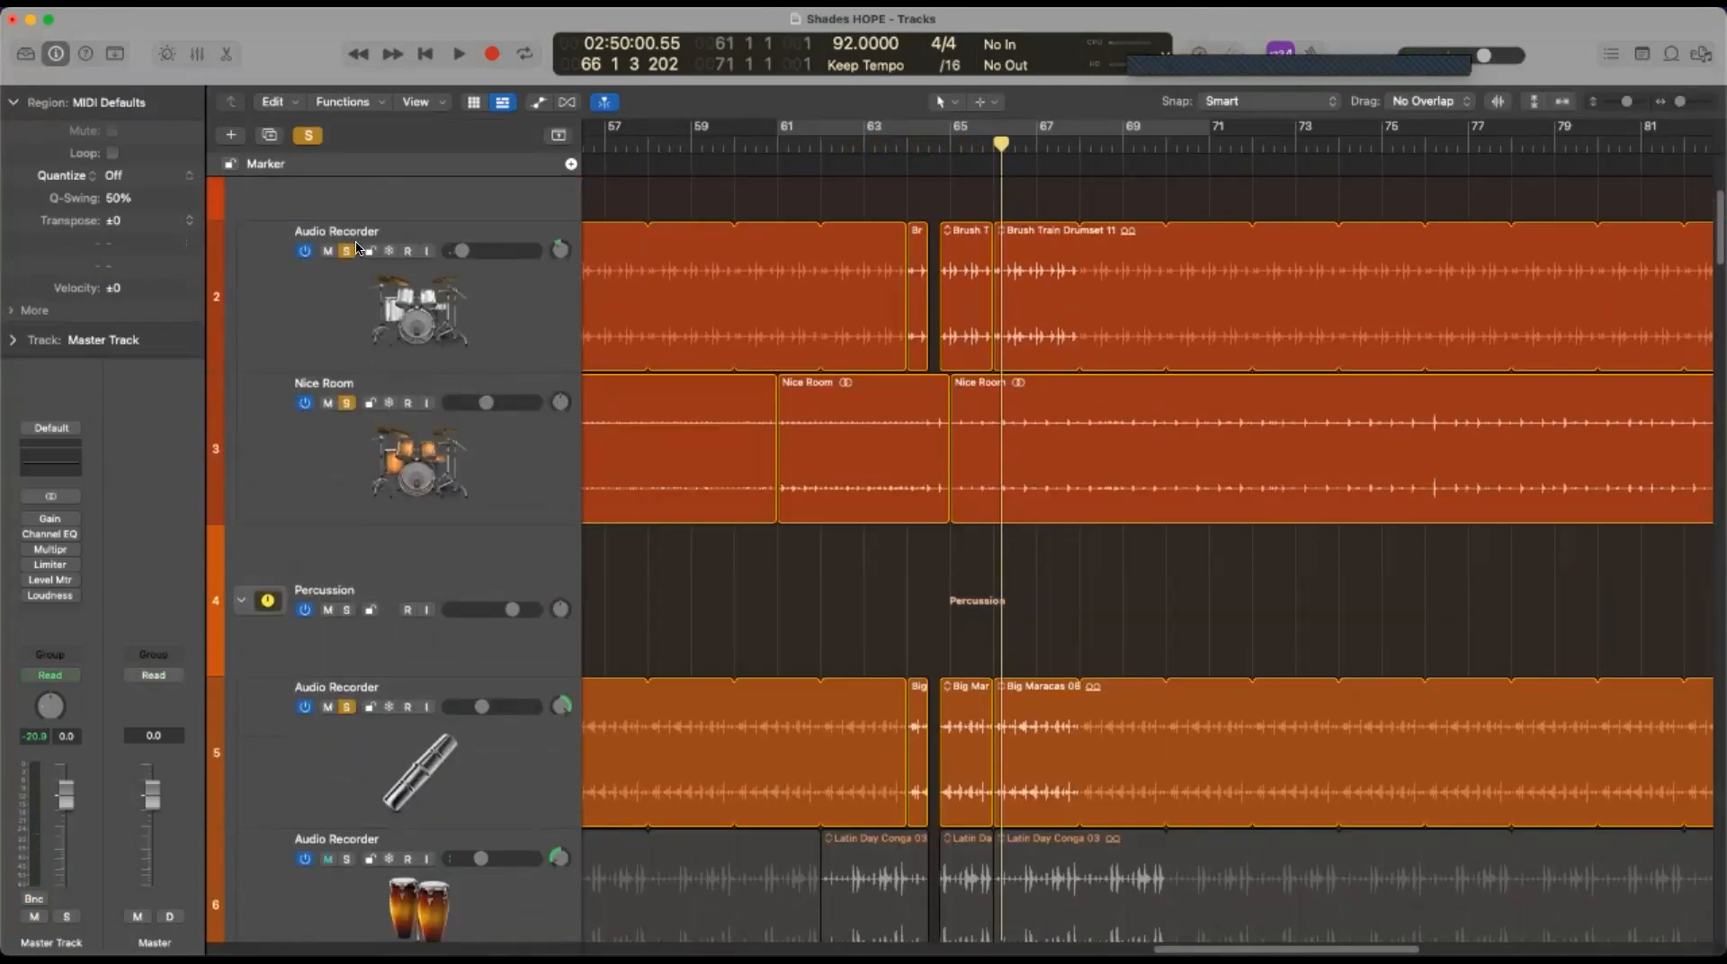
click(348, 251)
click(350, 457)
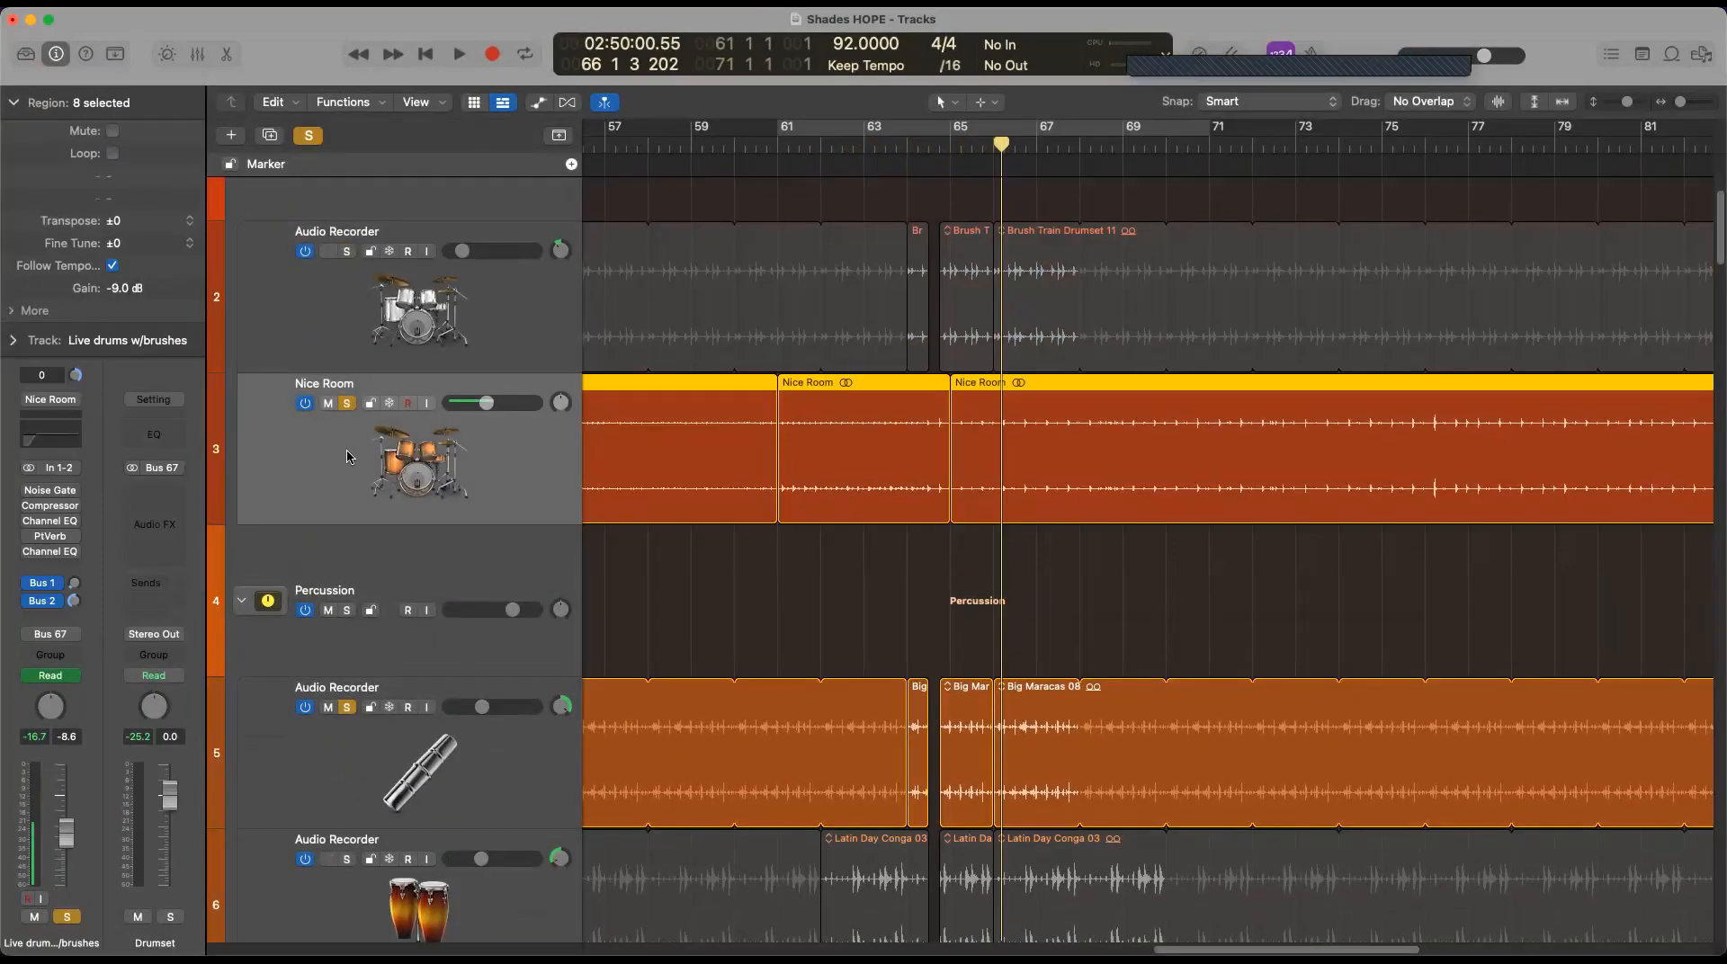
click(348, 403)
click(348, 707)
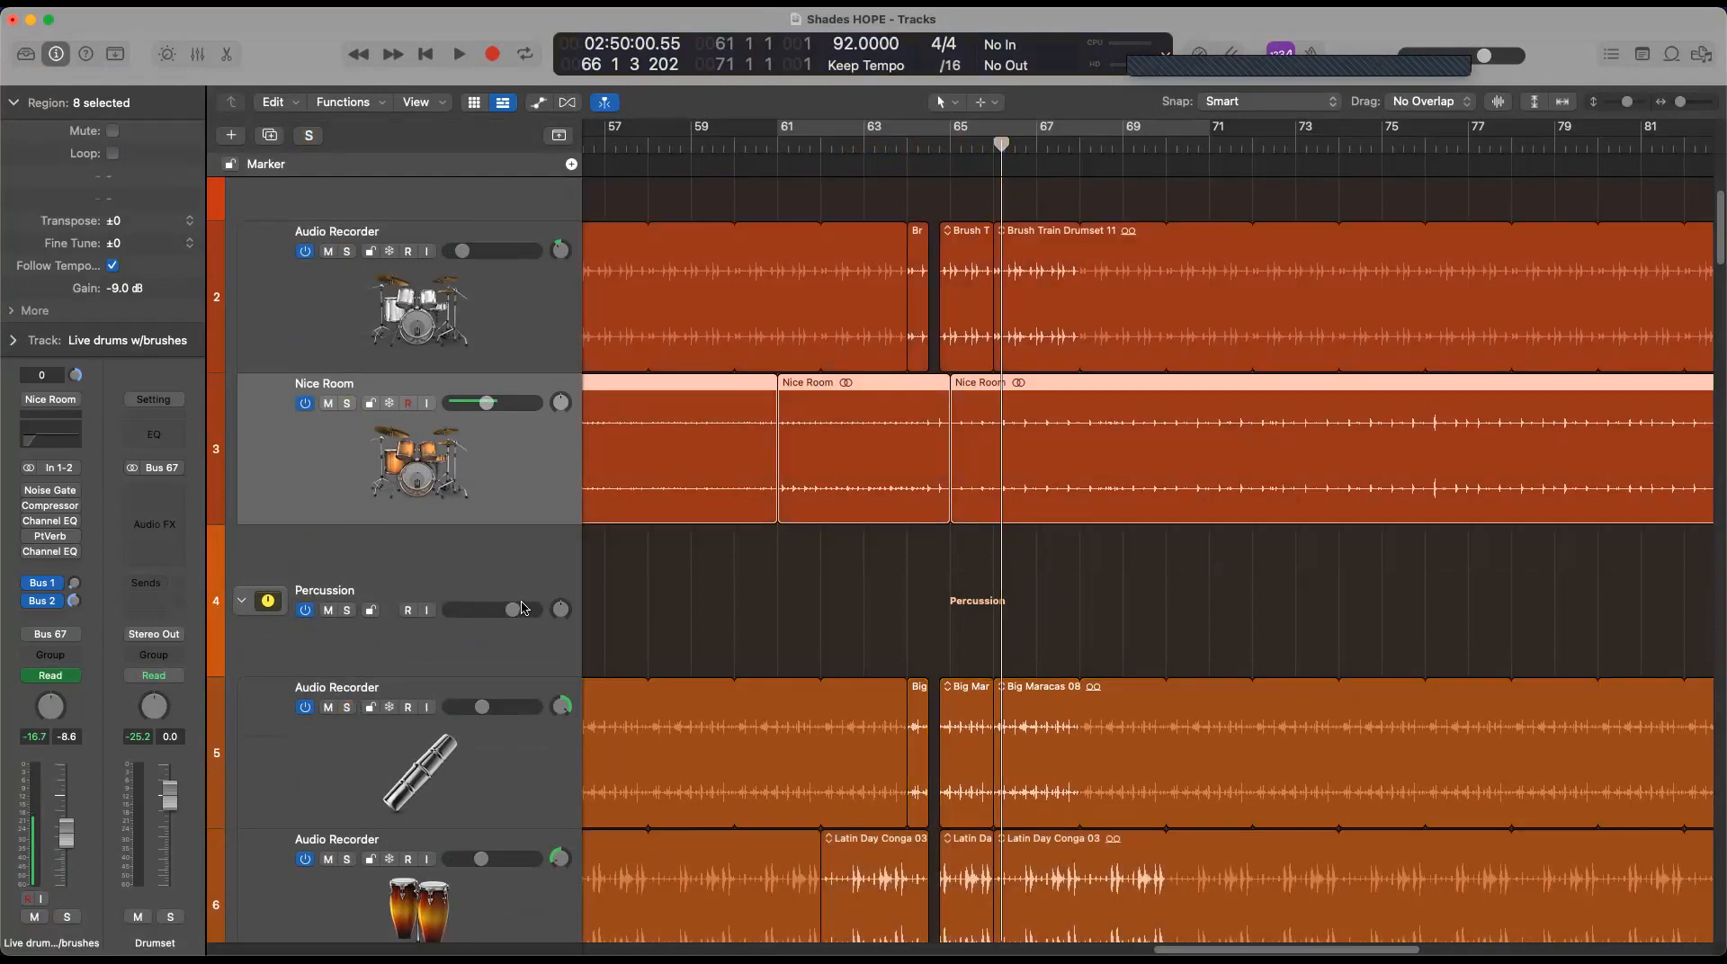
Select the Conga track with all its regions, below the Shaker track
scroll(385, 471, up, 3)
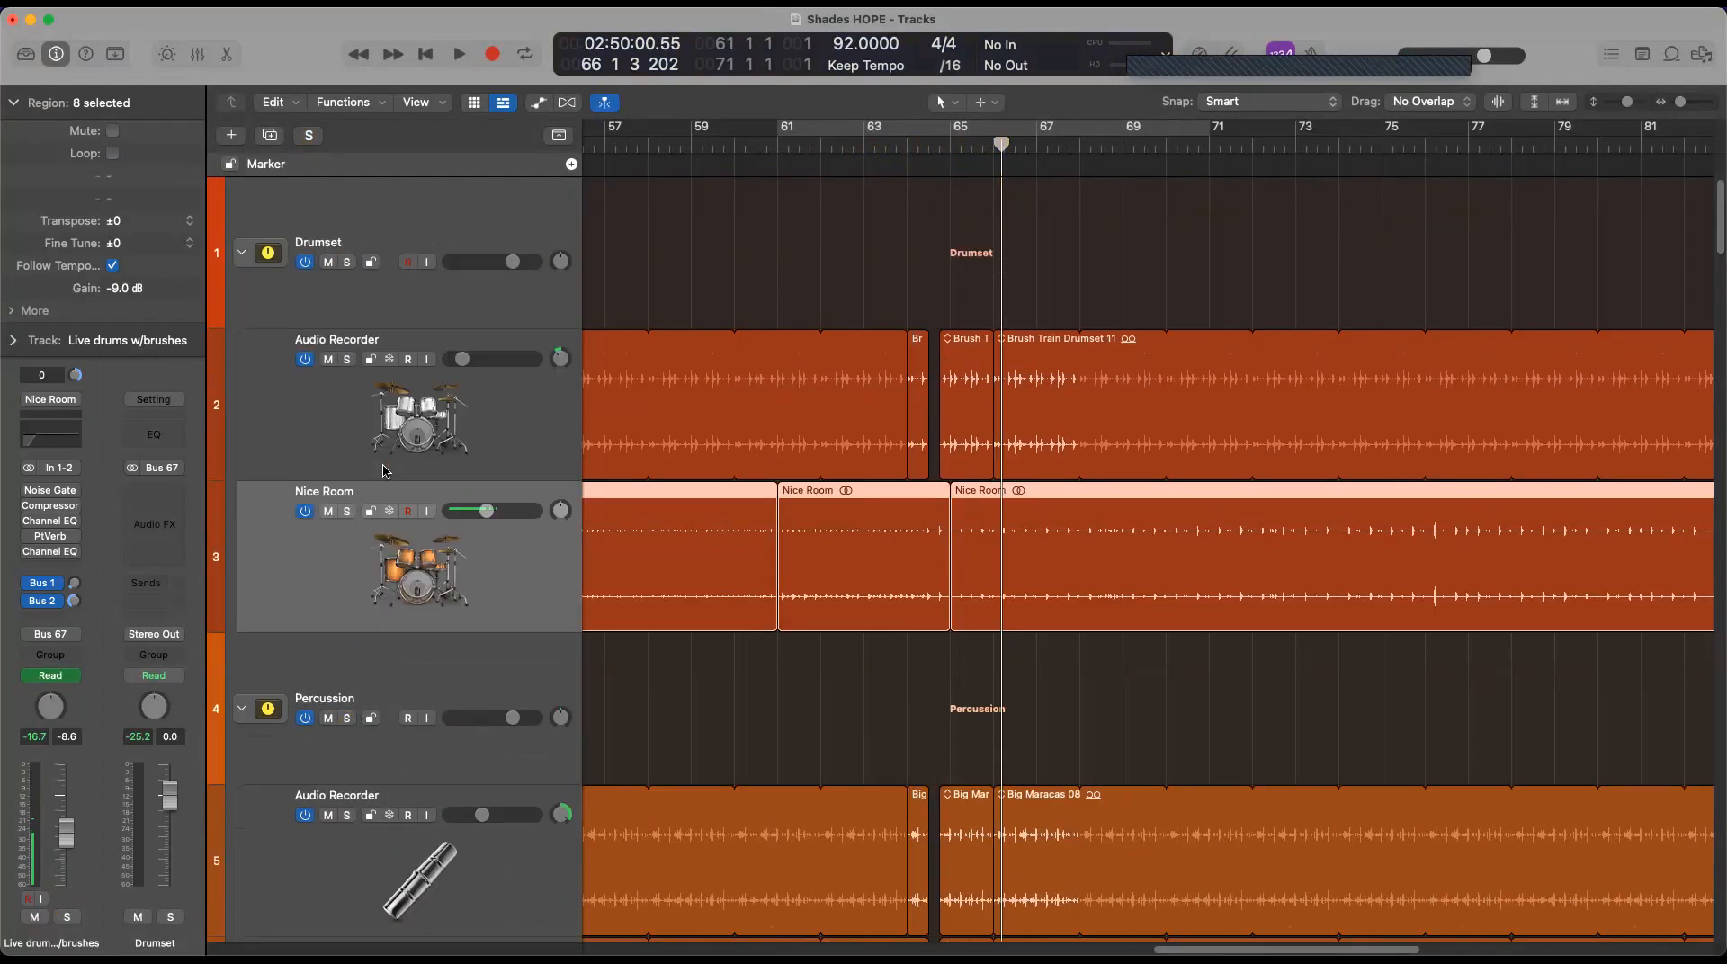
scroll(385, 470, down, 9)
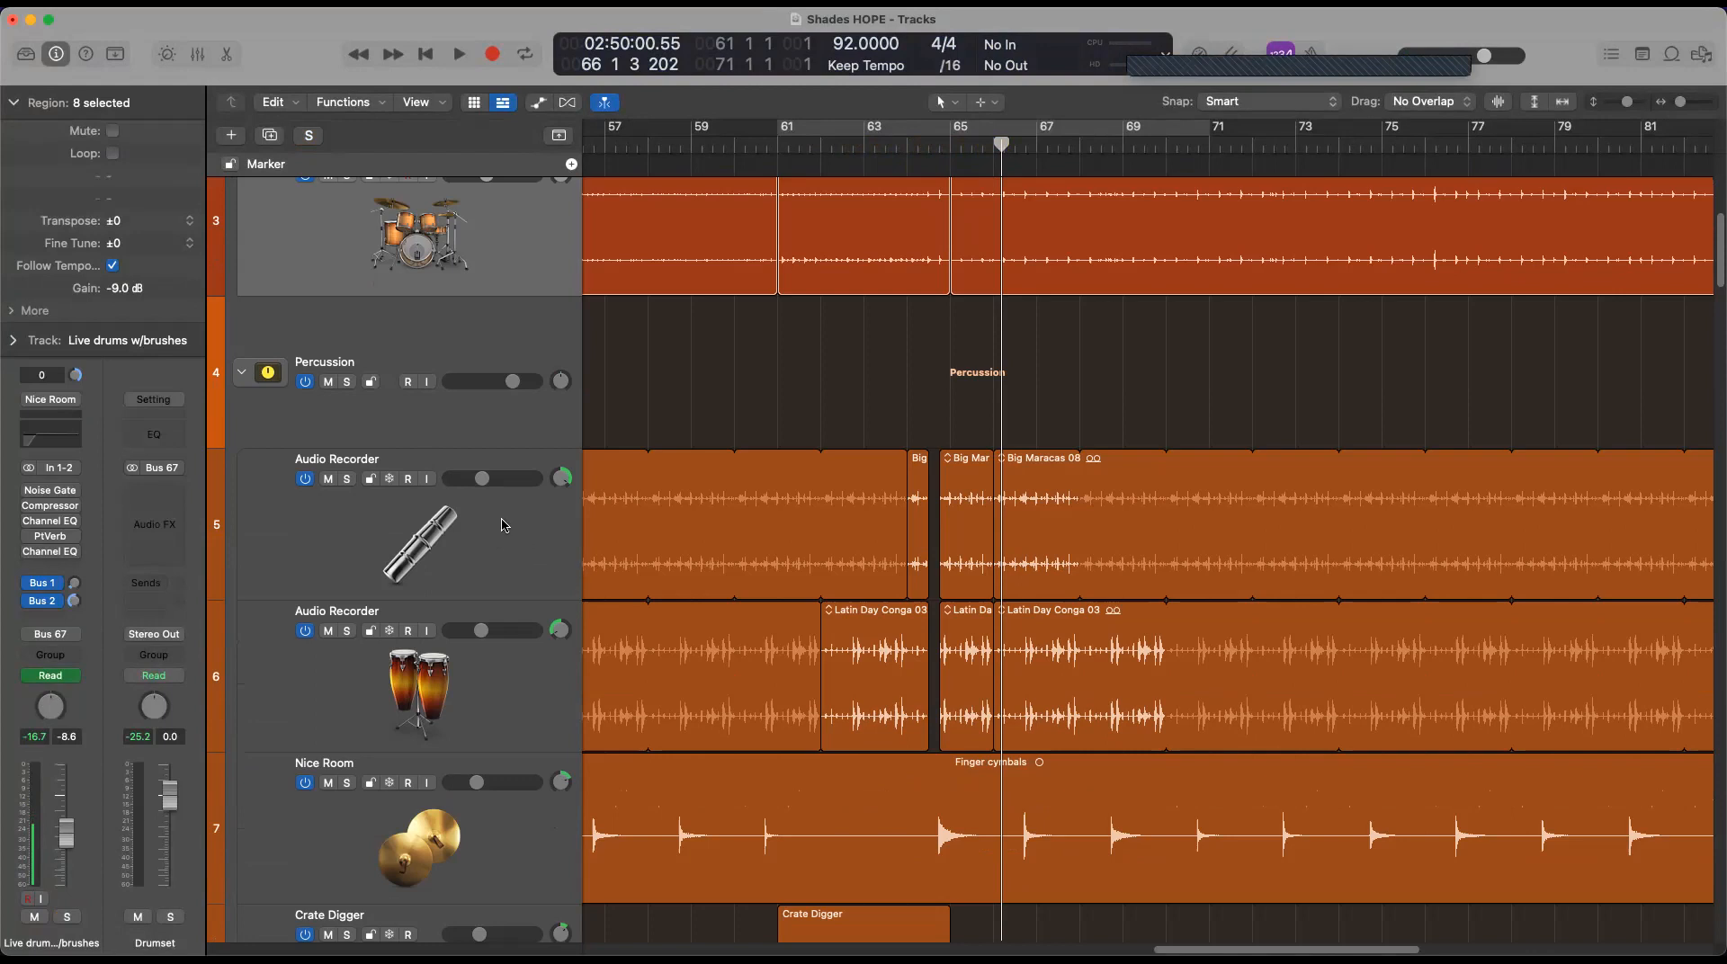
click(488, 538)
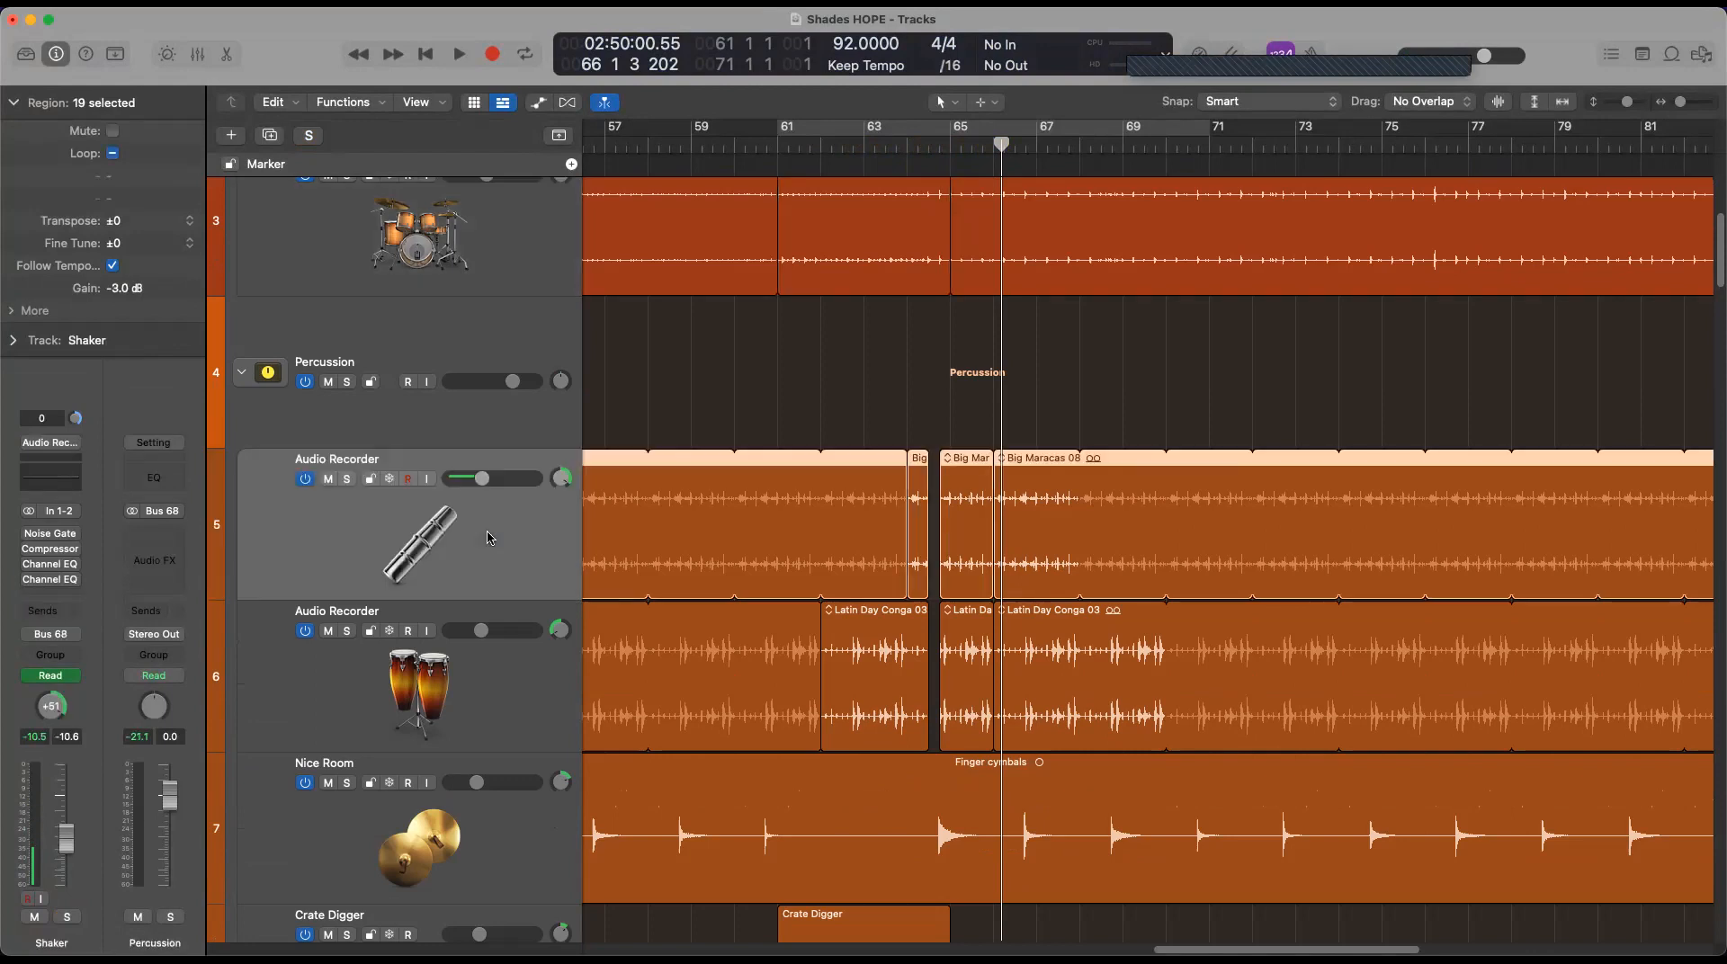
click(526, 687)
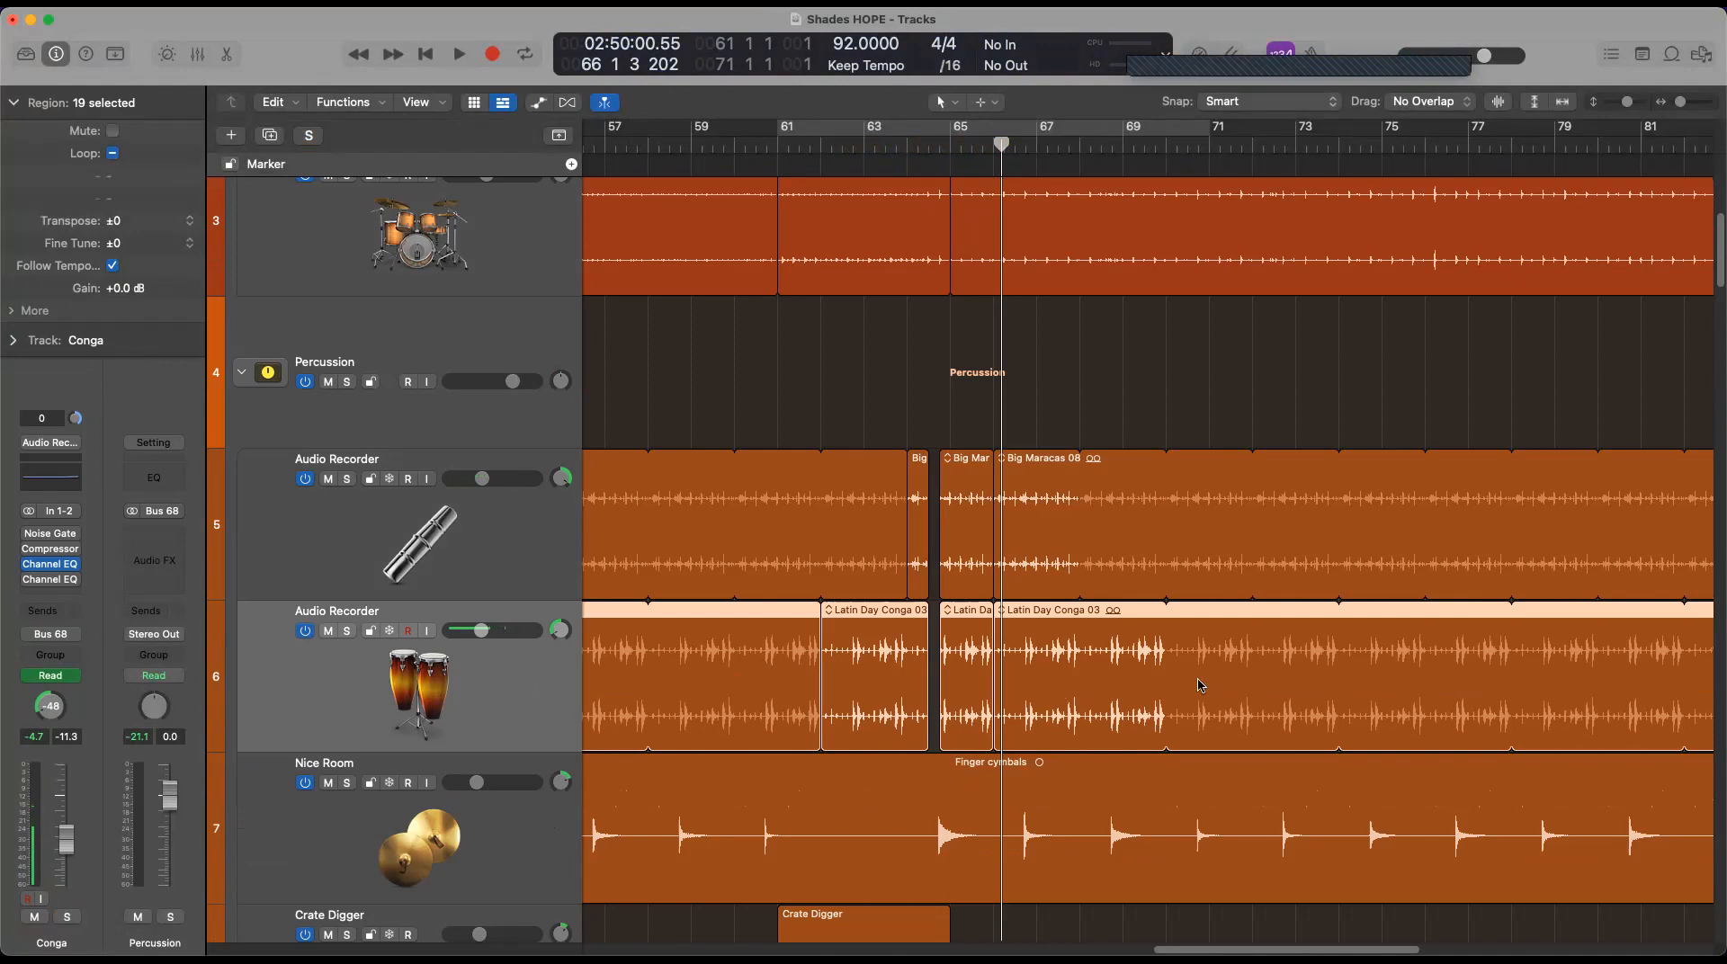
scroll(585, 784, down, 3)
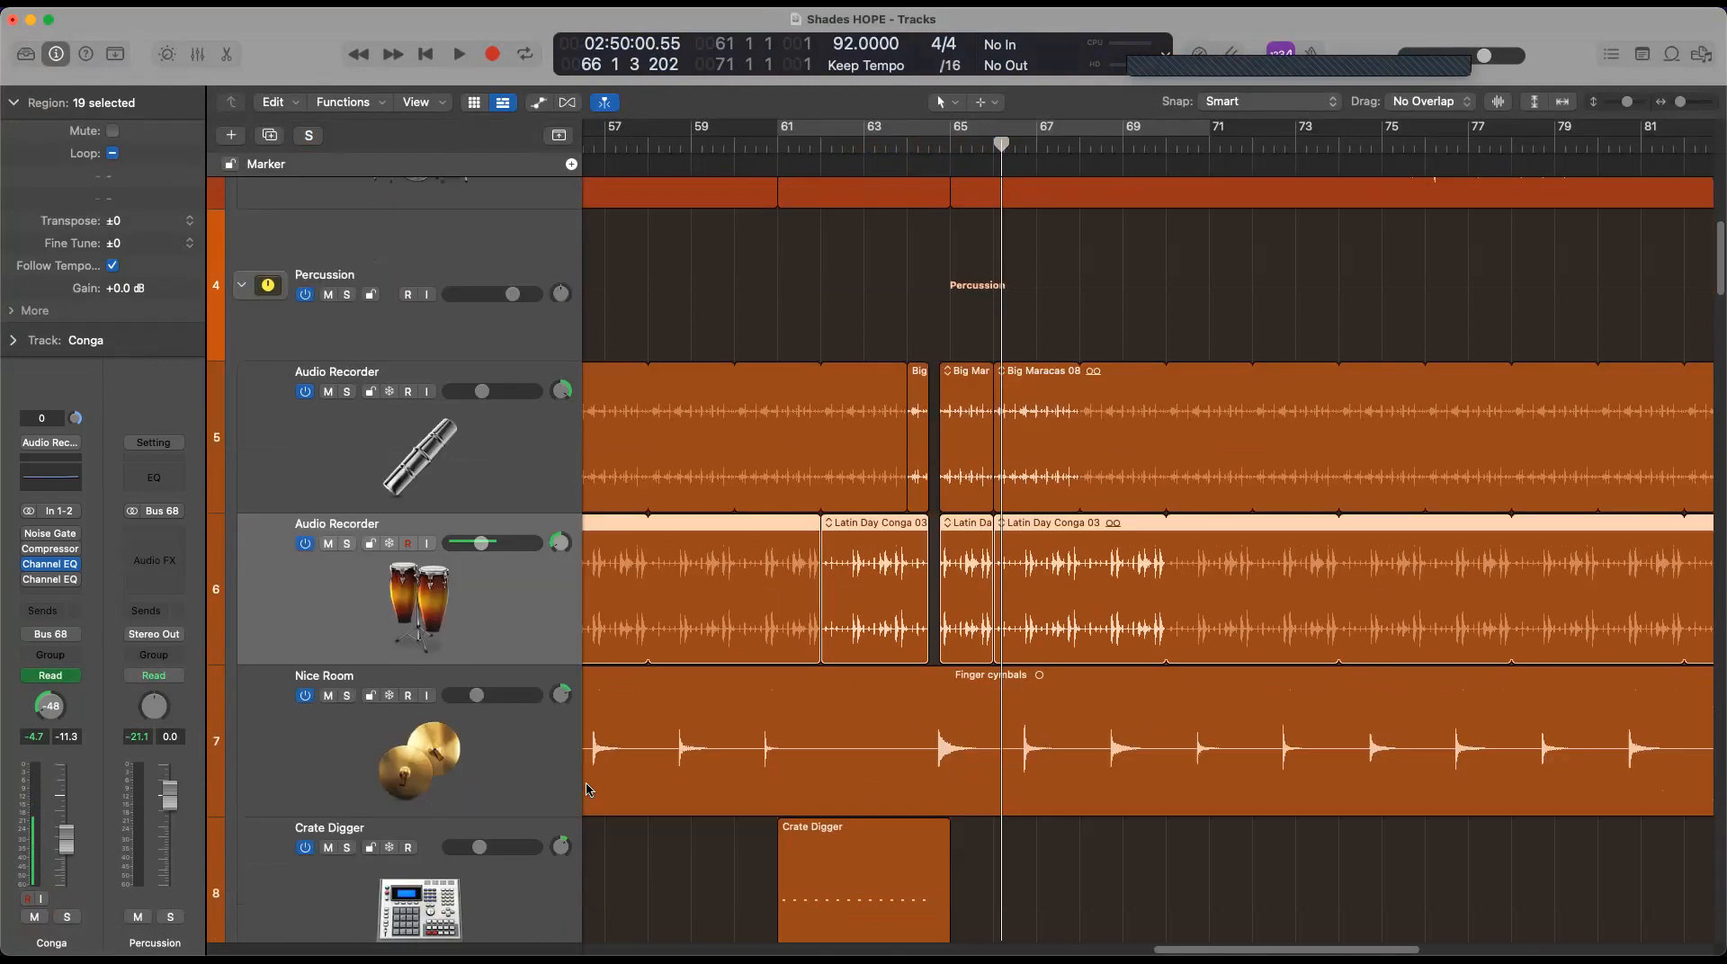
Select and solo the Finger cymbals track, and play it from bar 63 to check its peak level
click(513, 758)
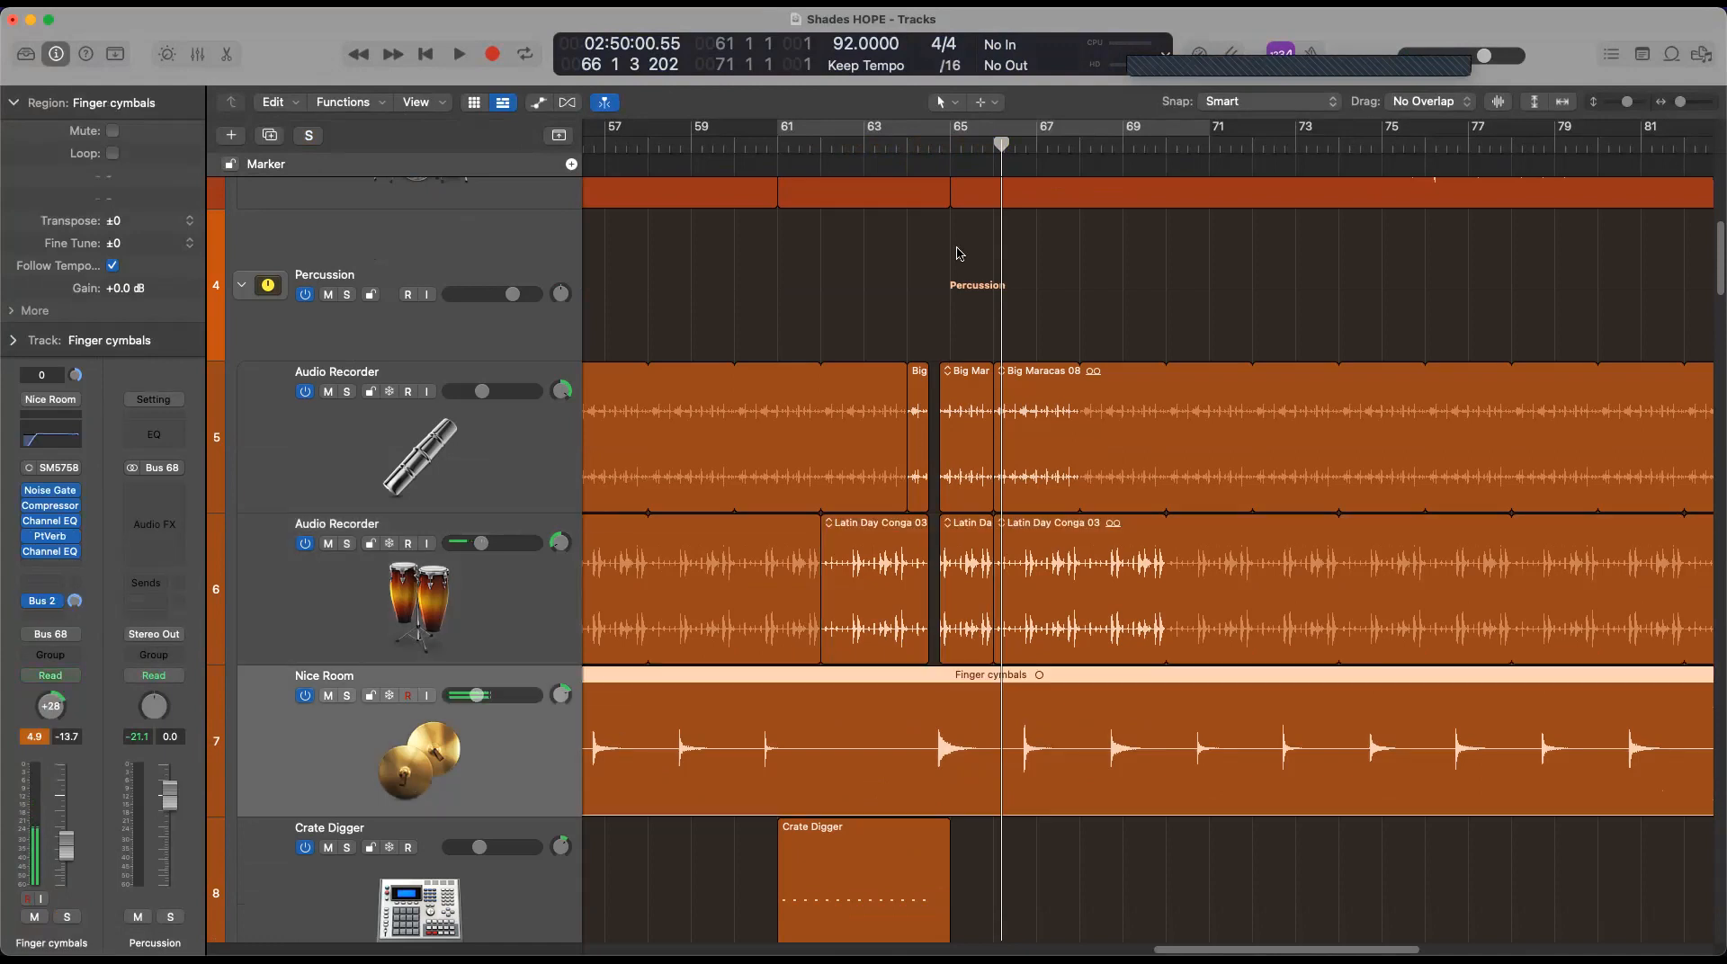
click(781, 148)
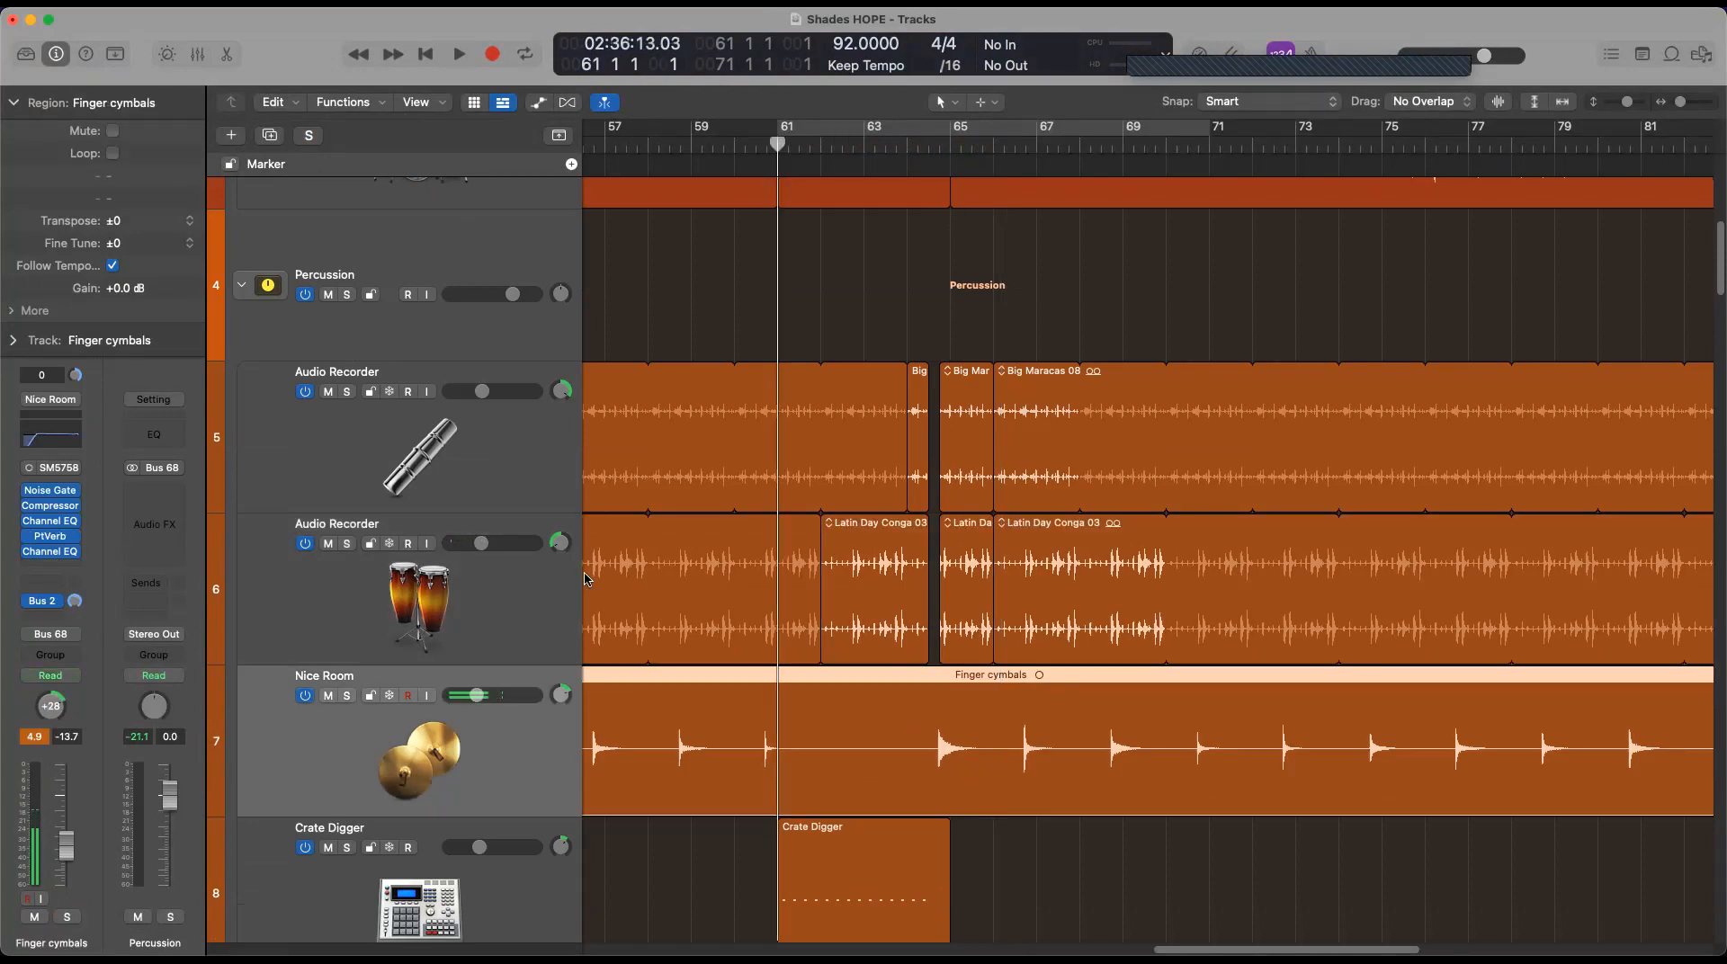
click(346, 696)
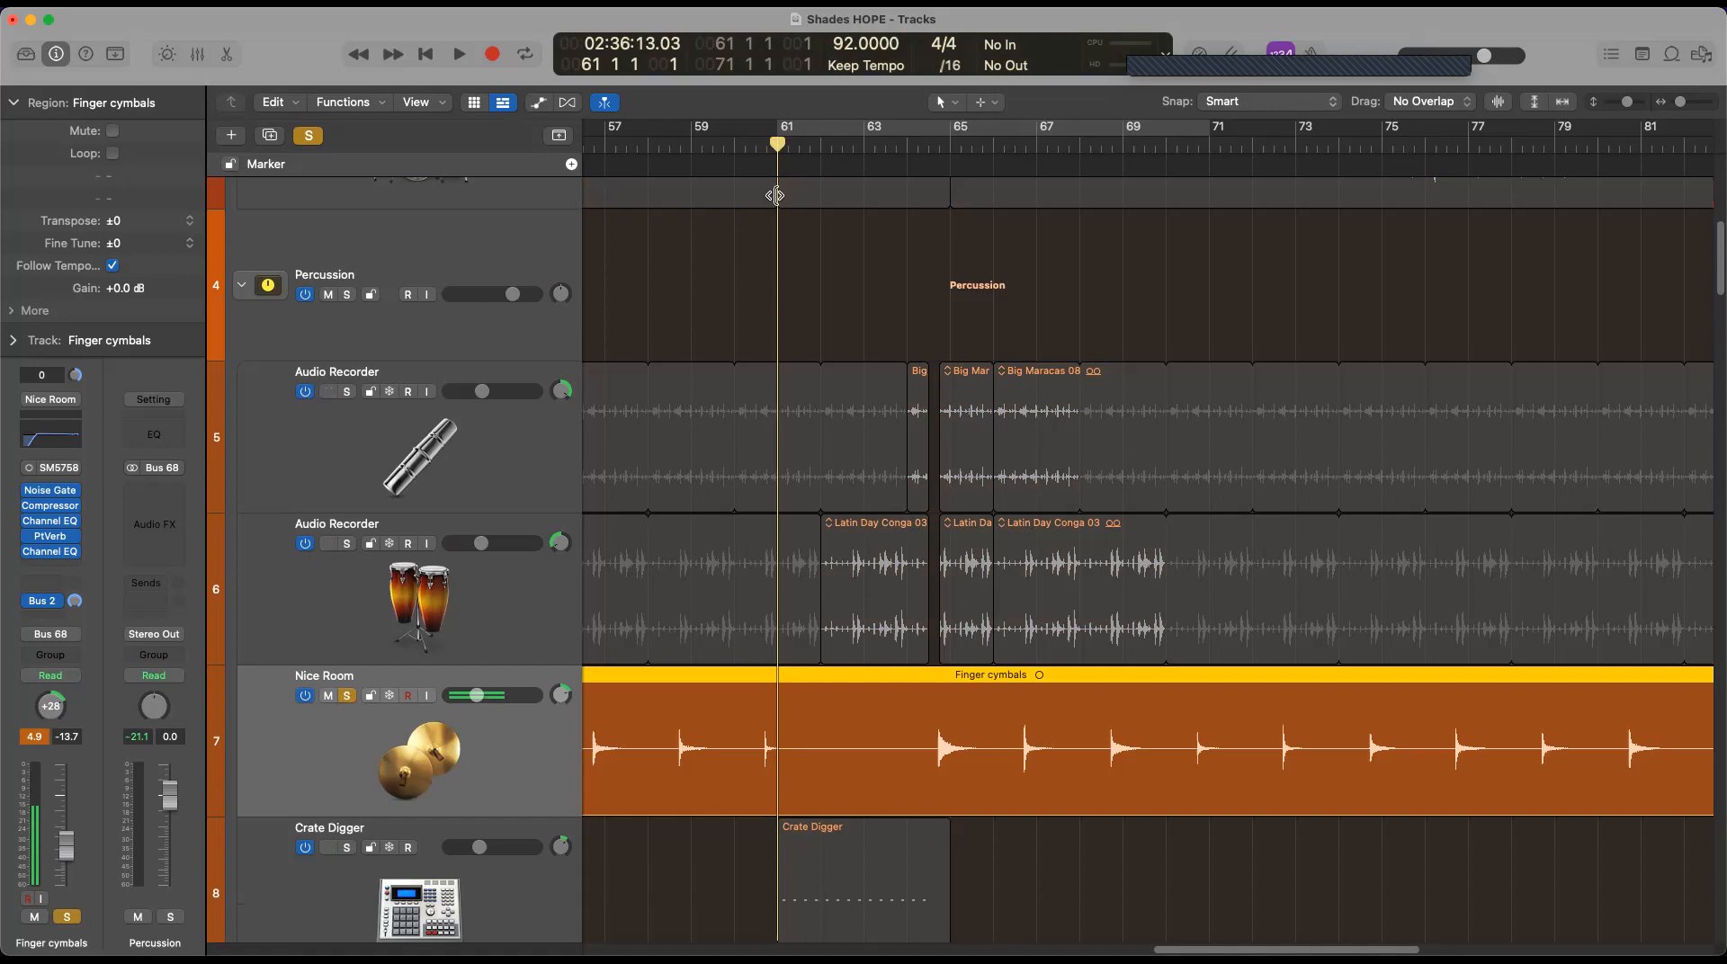
drag(777, 194, 865, 238)
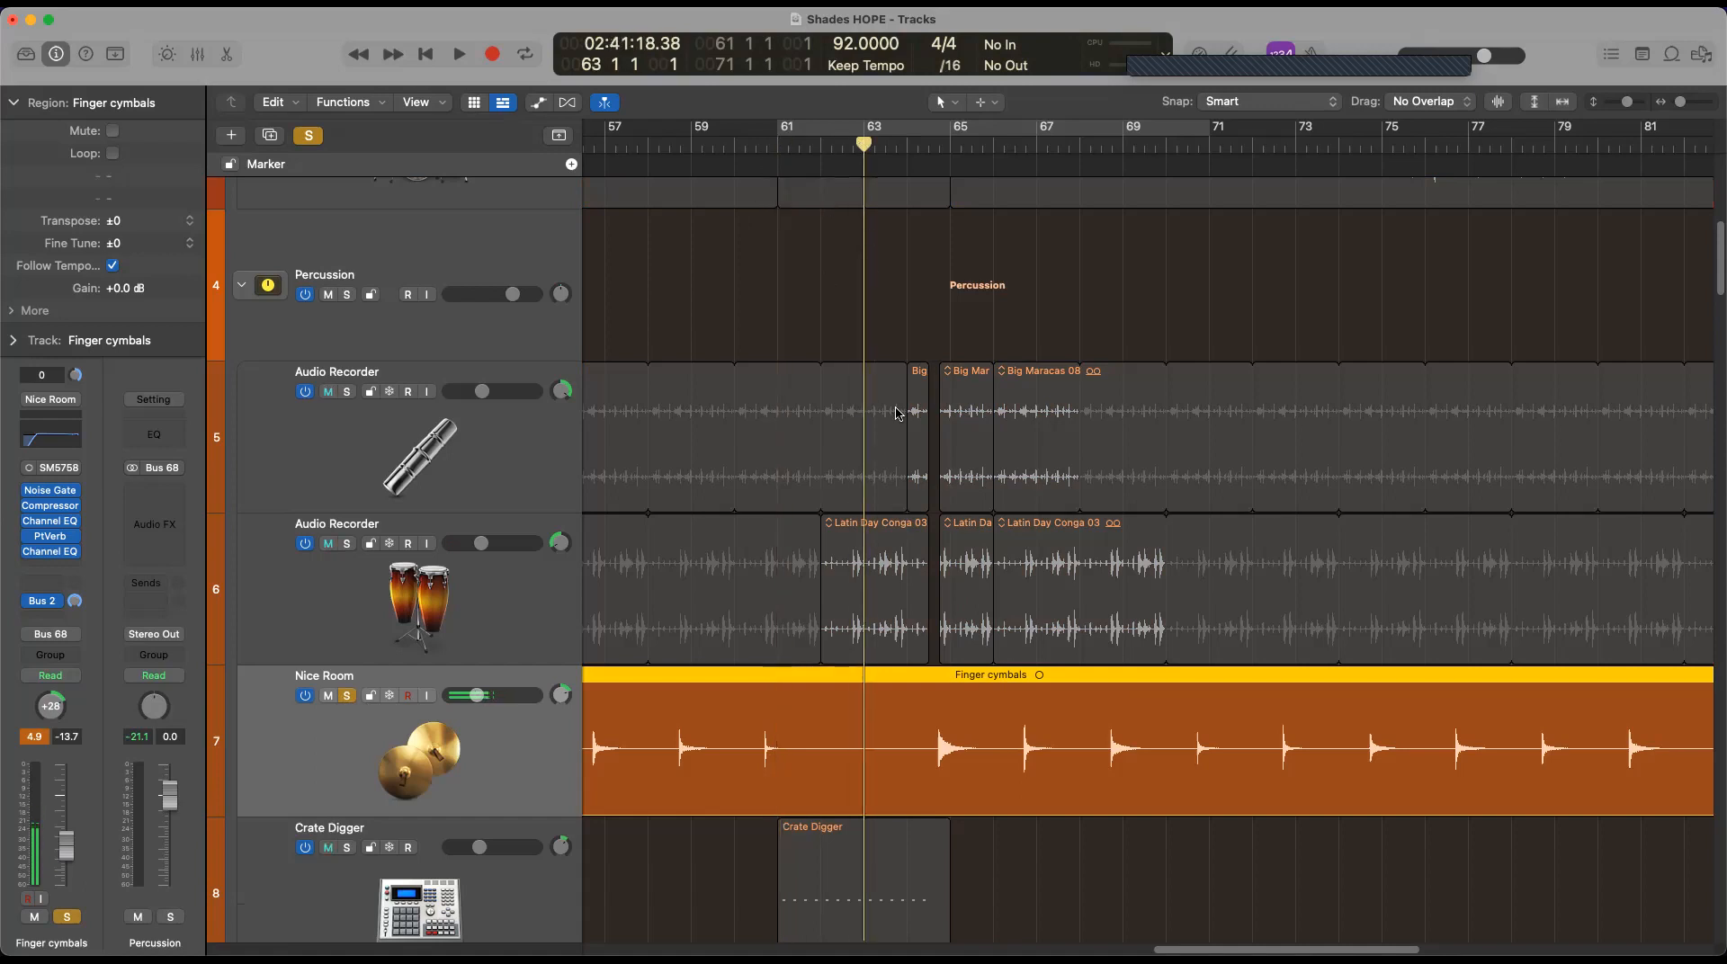
key(space)
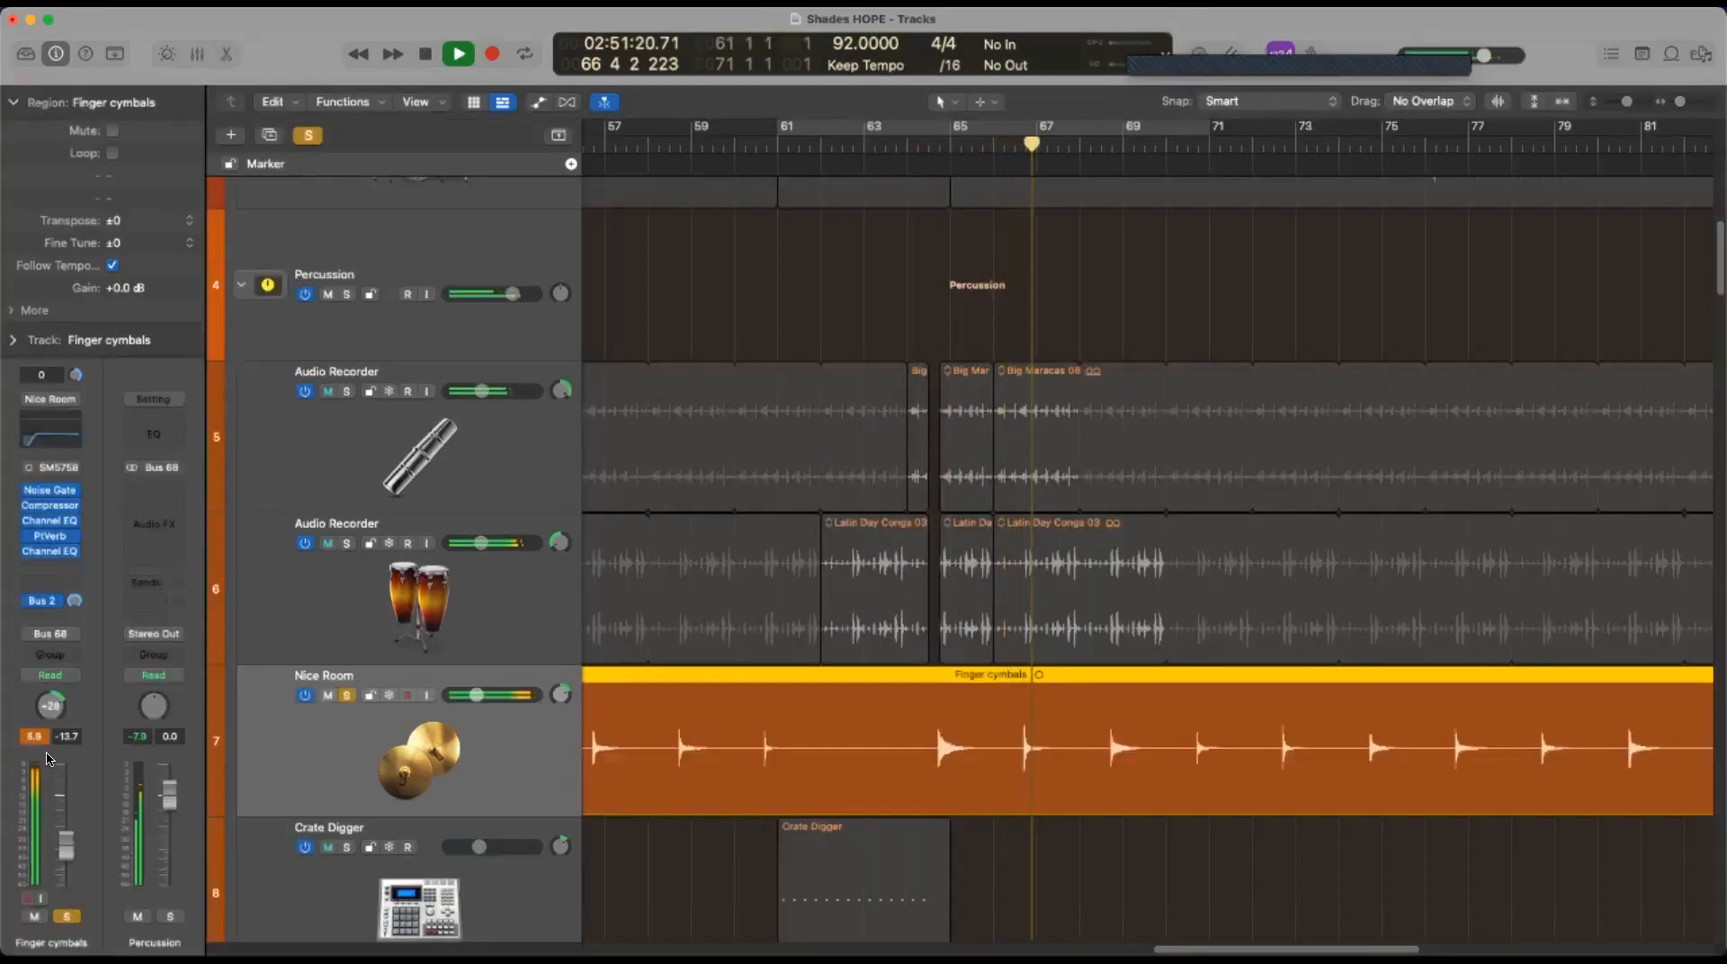
key(space)
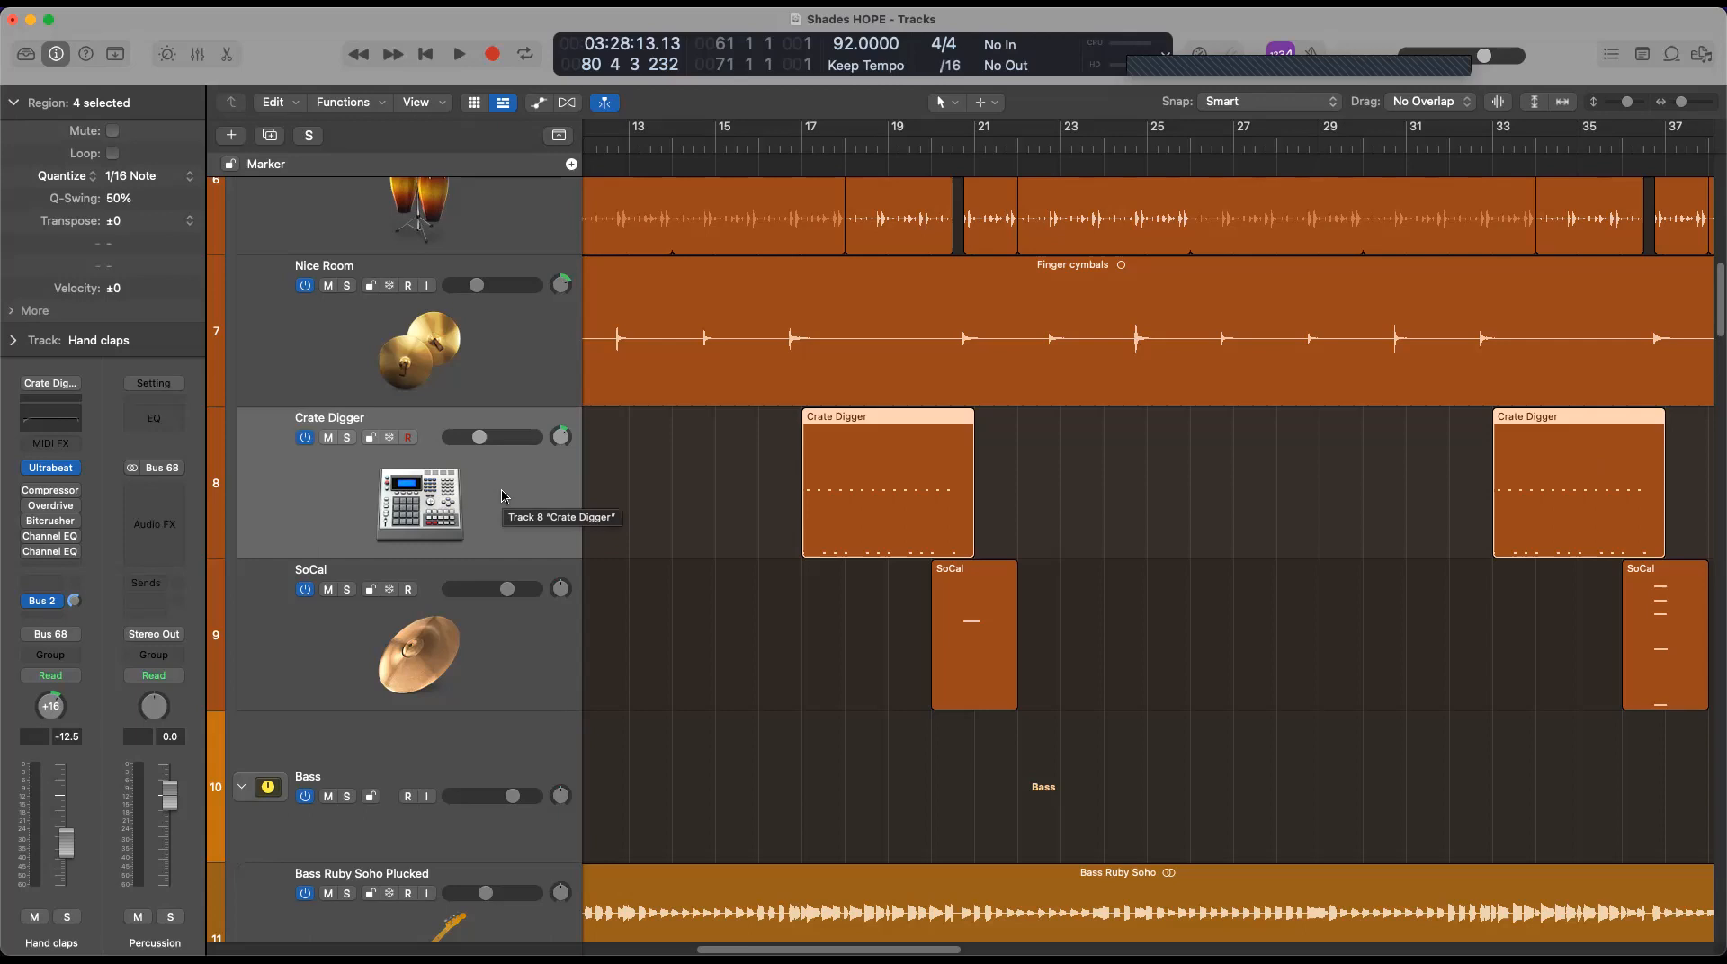
Bounce the Crate Digger hand claps track in place to a new track, with normalize off and volume/pan automation included
click(544, 656)
click(491, 488)
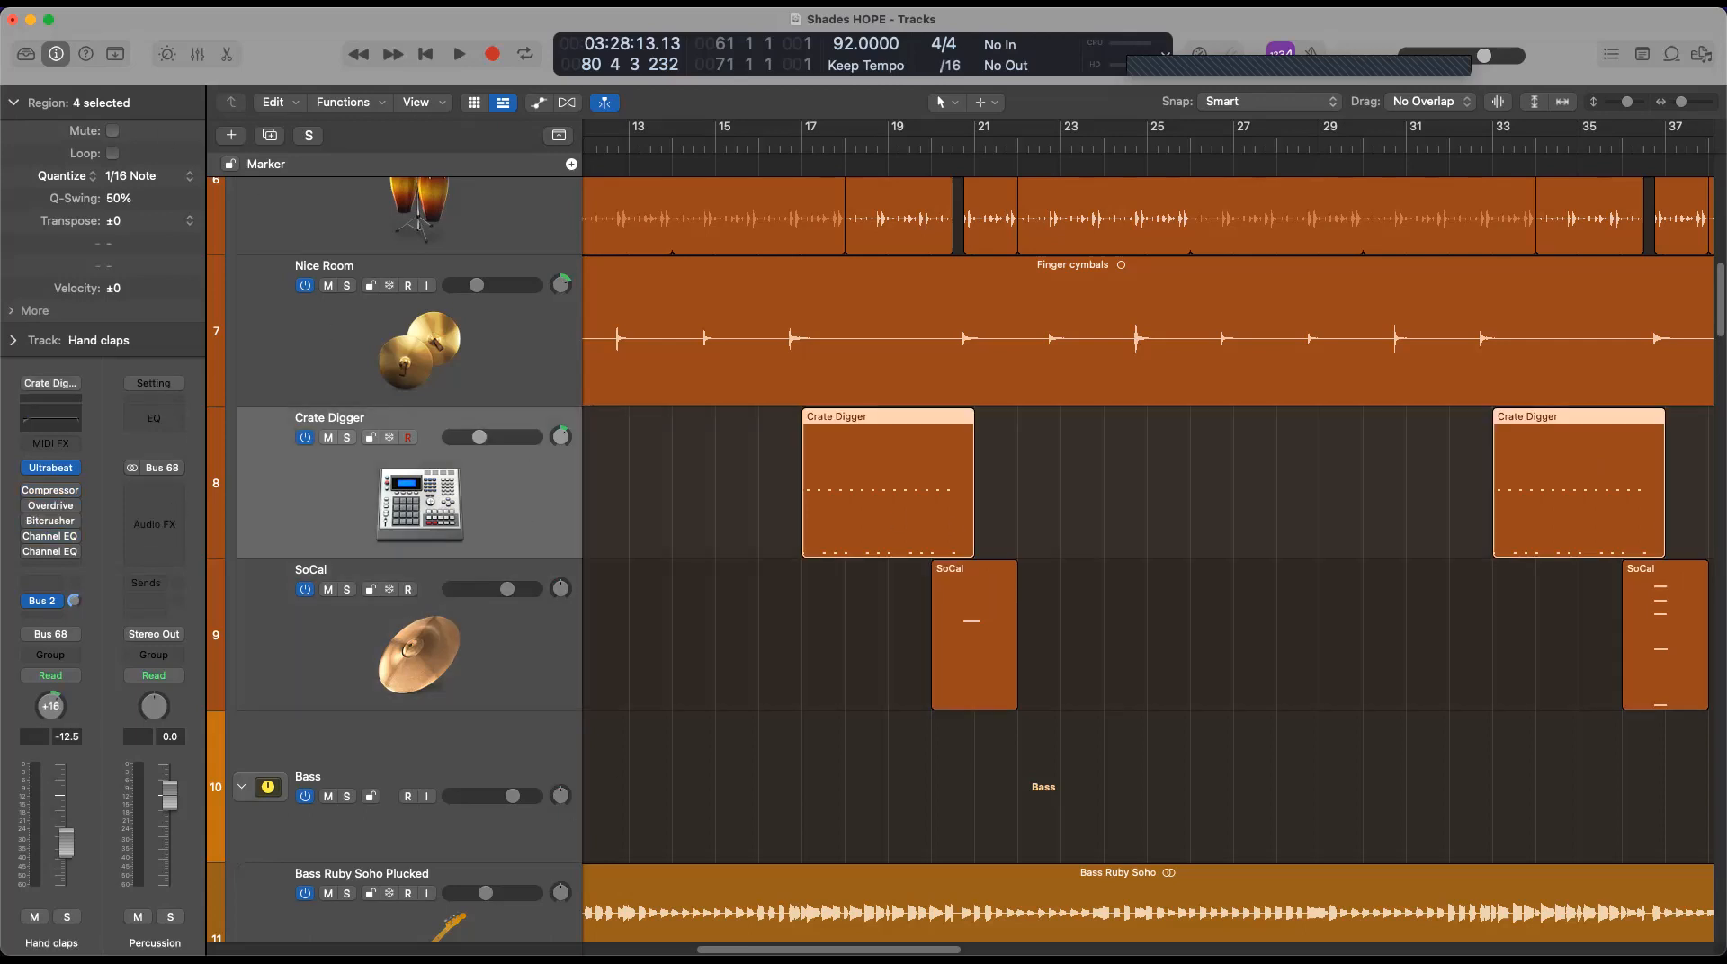
click(125, 2)
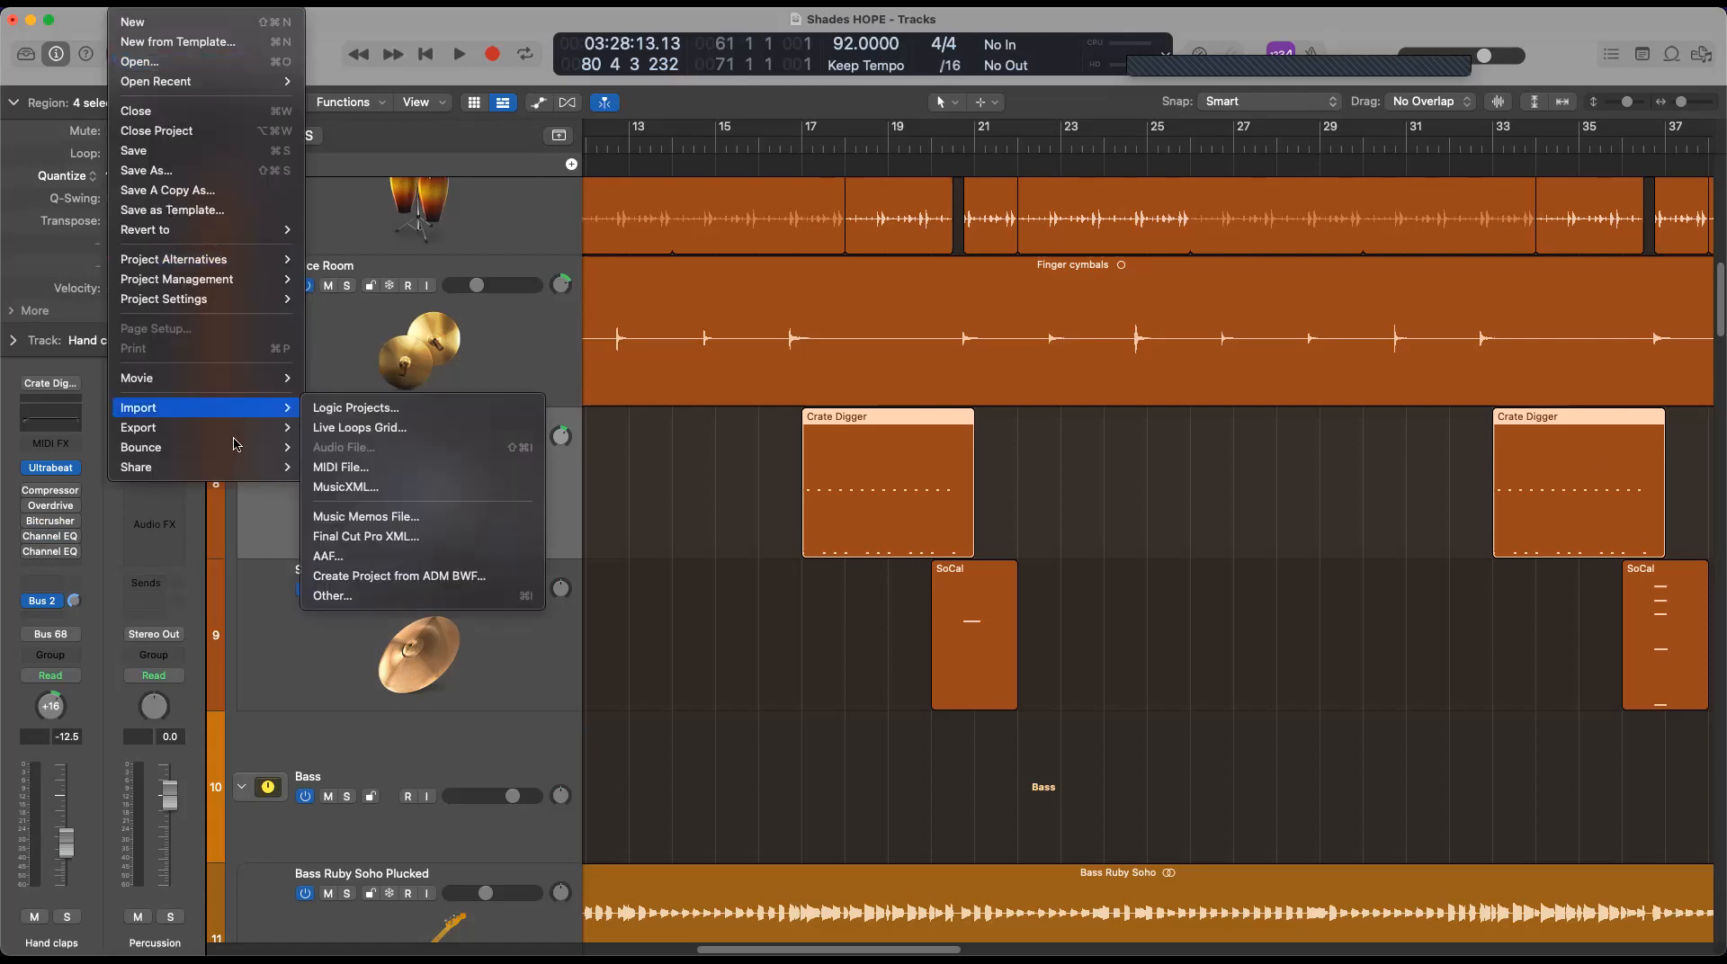
mouse_move(230, 453)
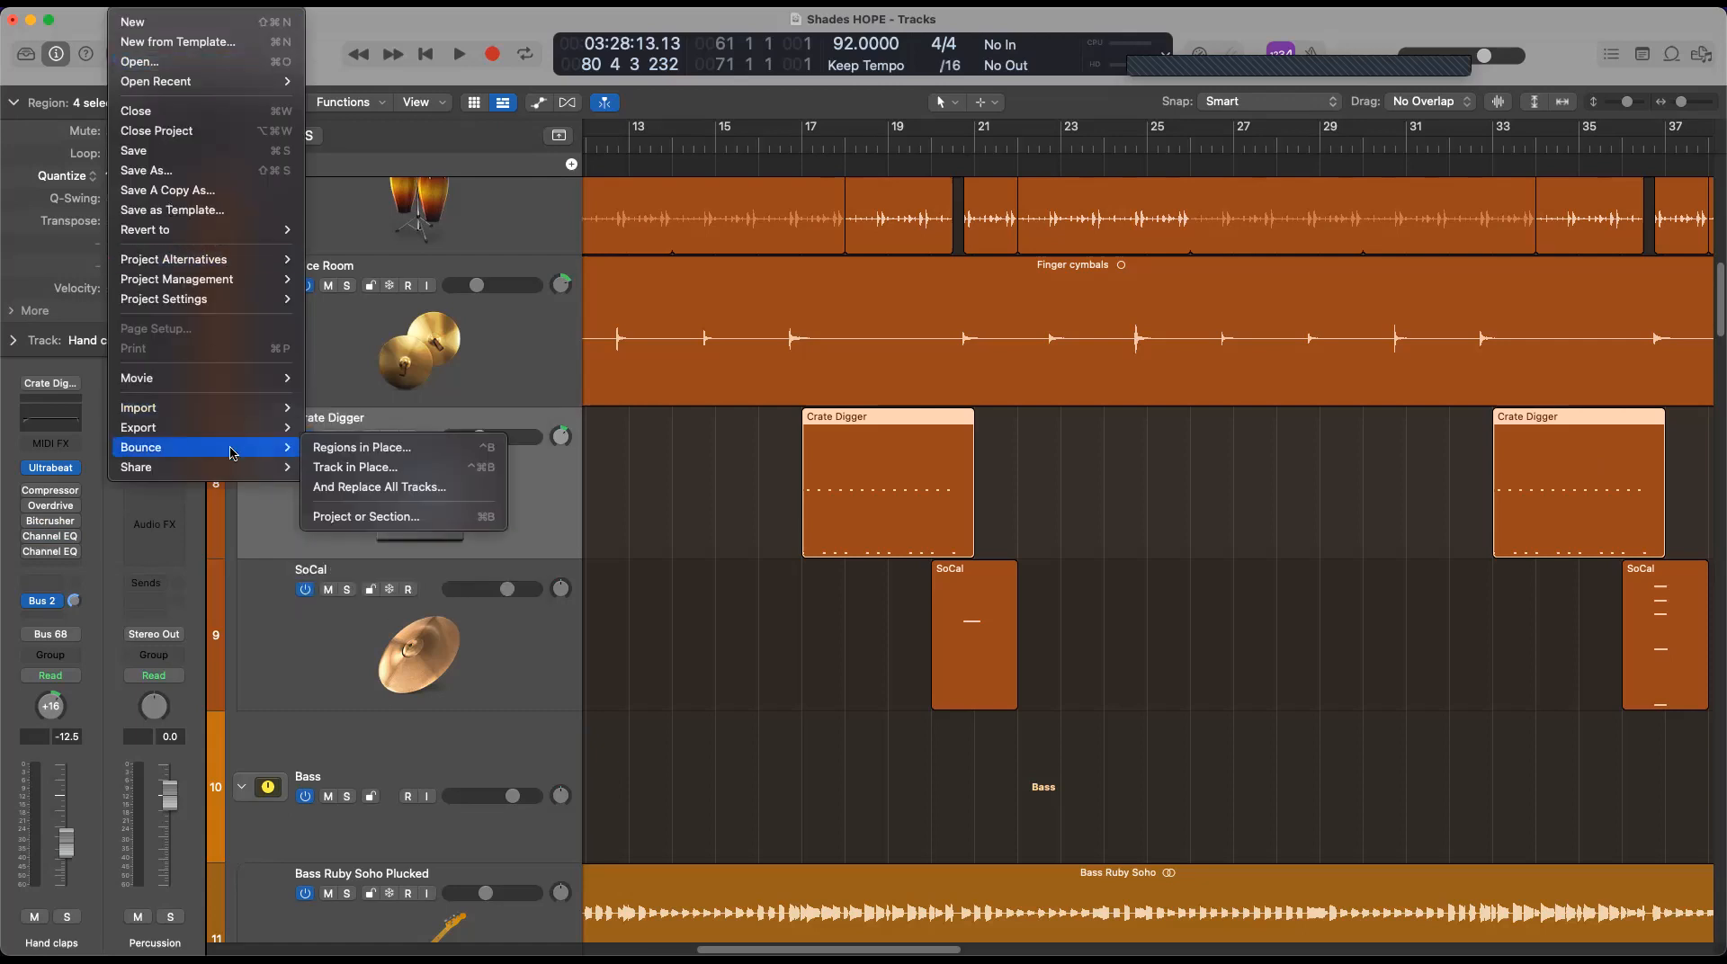
click(403, 467)
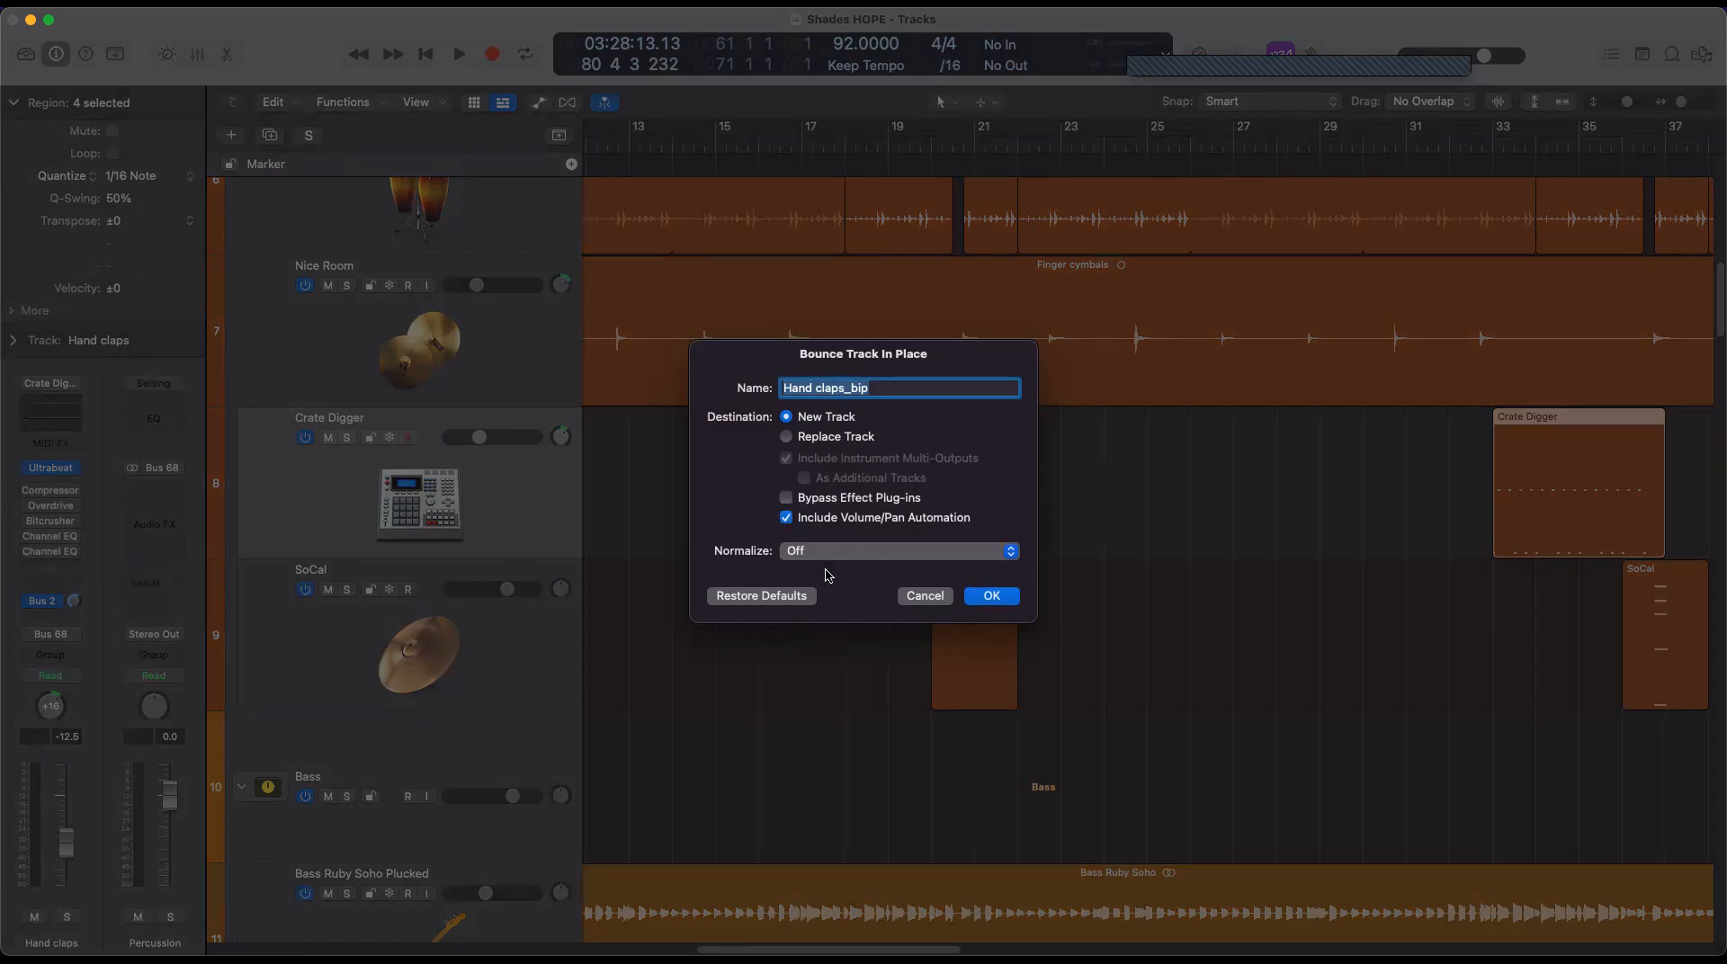
click(993, 597)
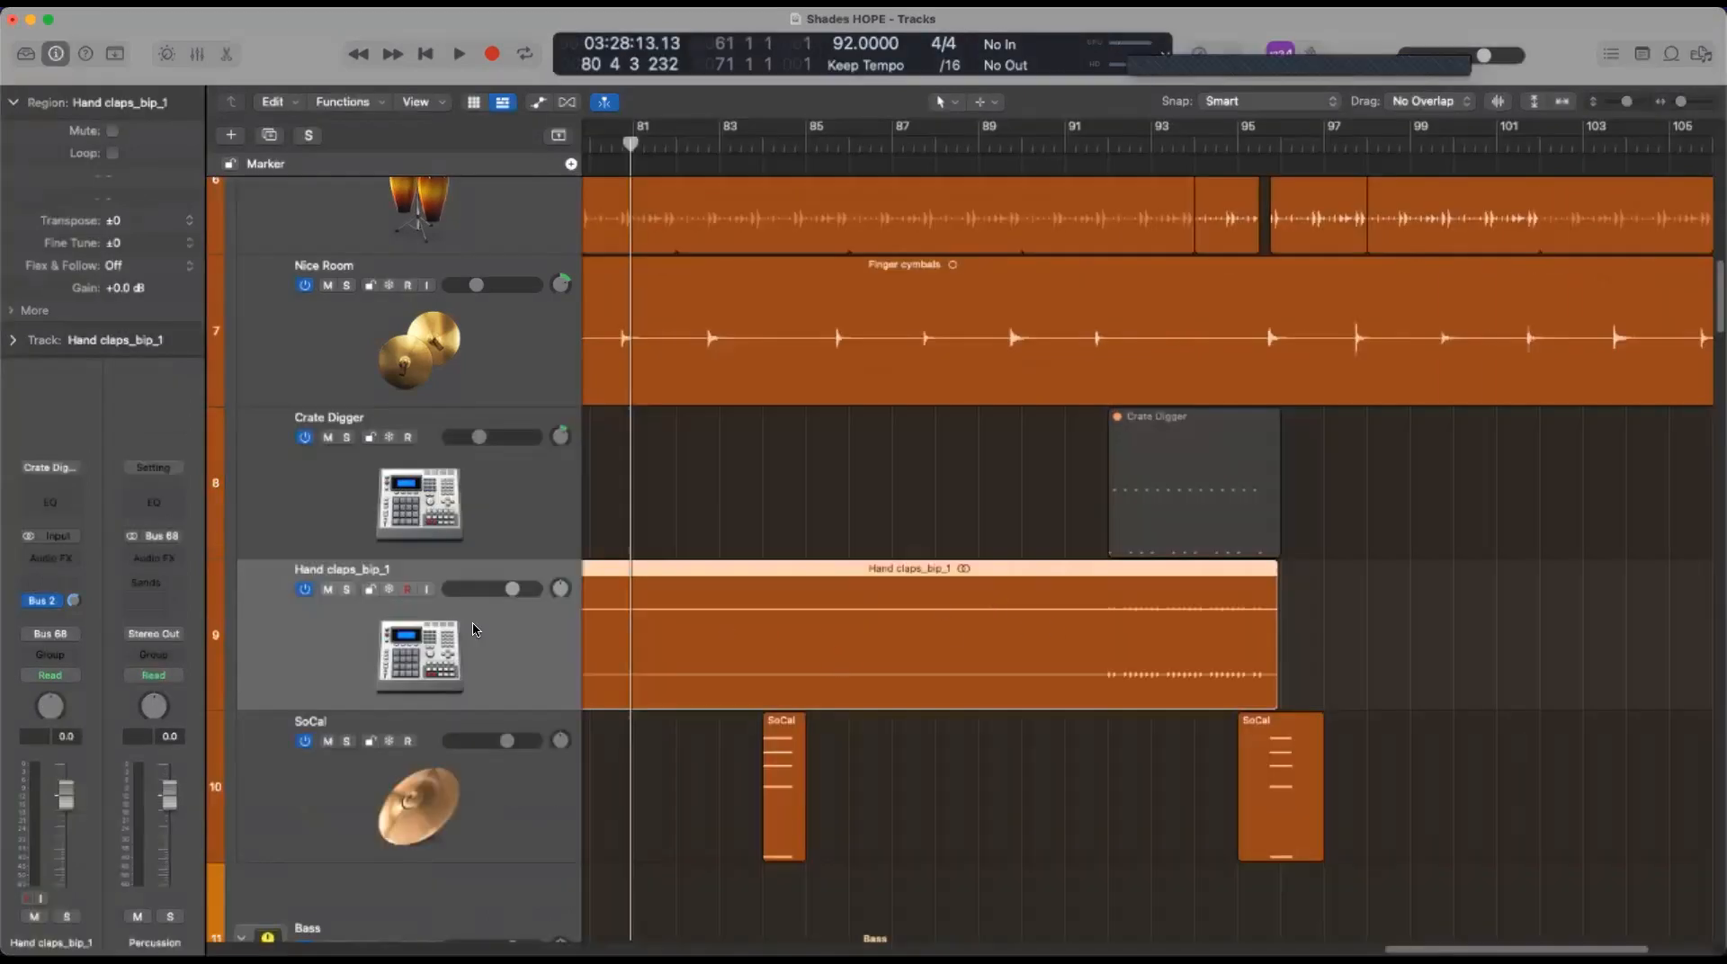
Solo the bounced Hand claps_bip_1 track and play it from bar 92 to check its peak level
click(345, 591)
click(1103, 143)
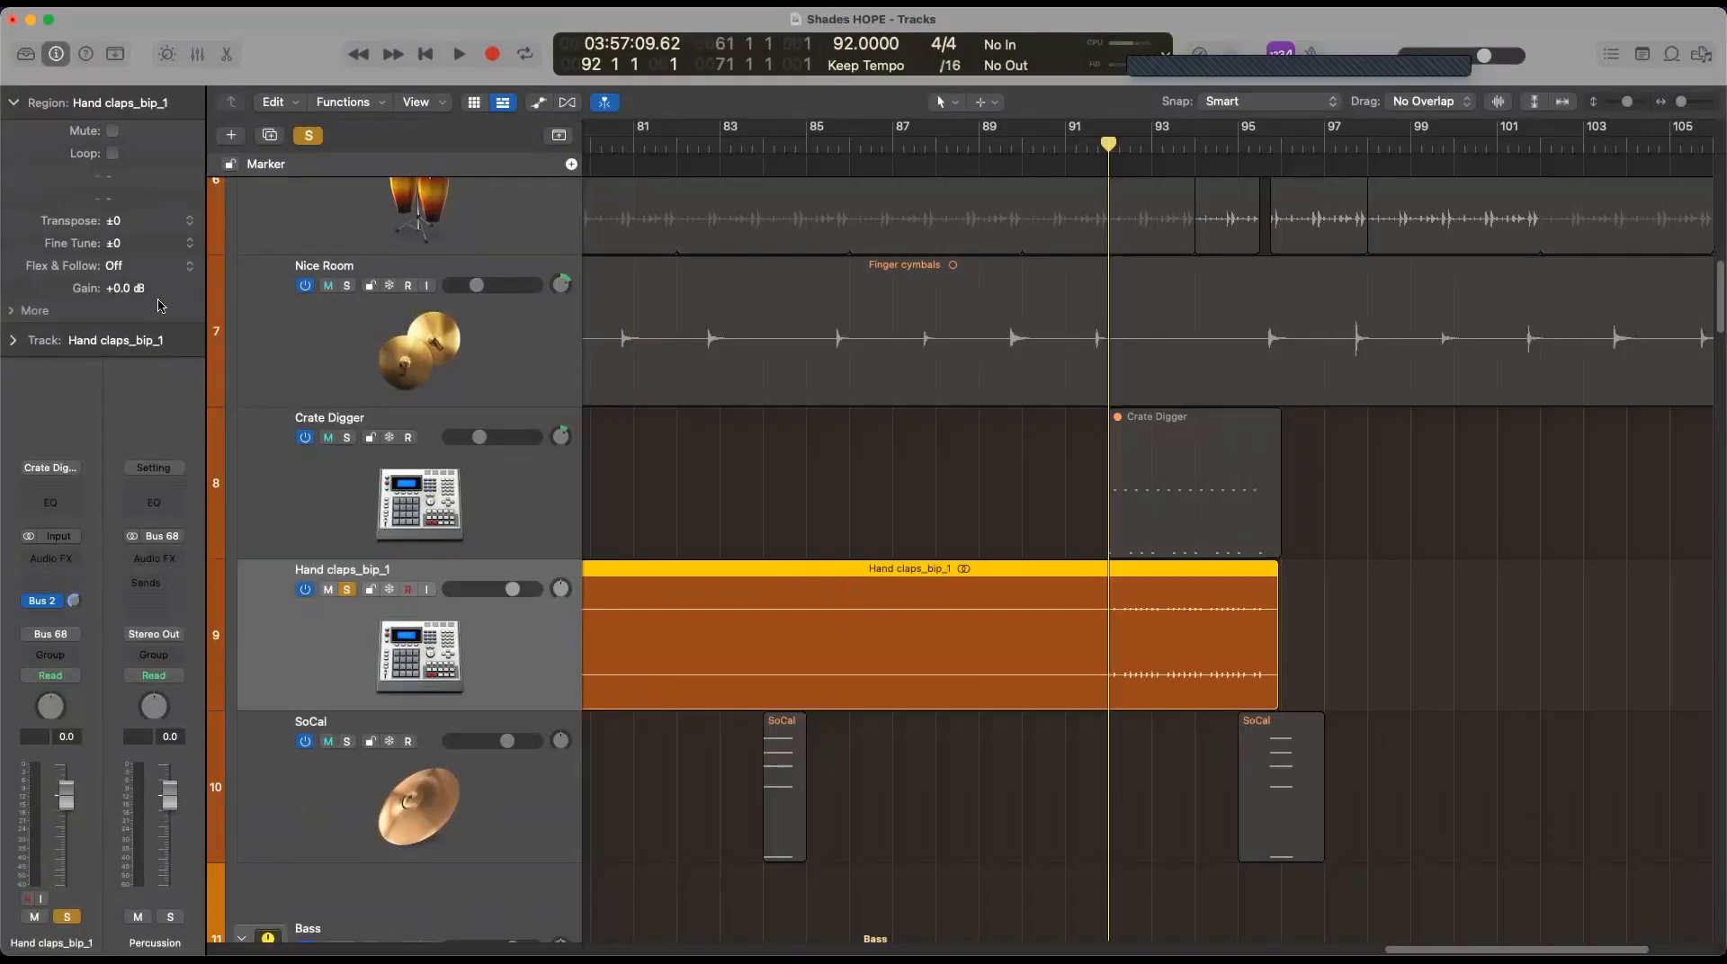
click(434, 470)
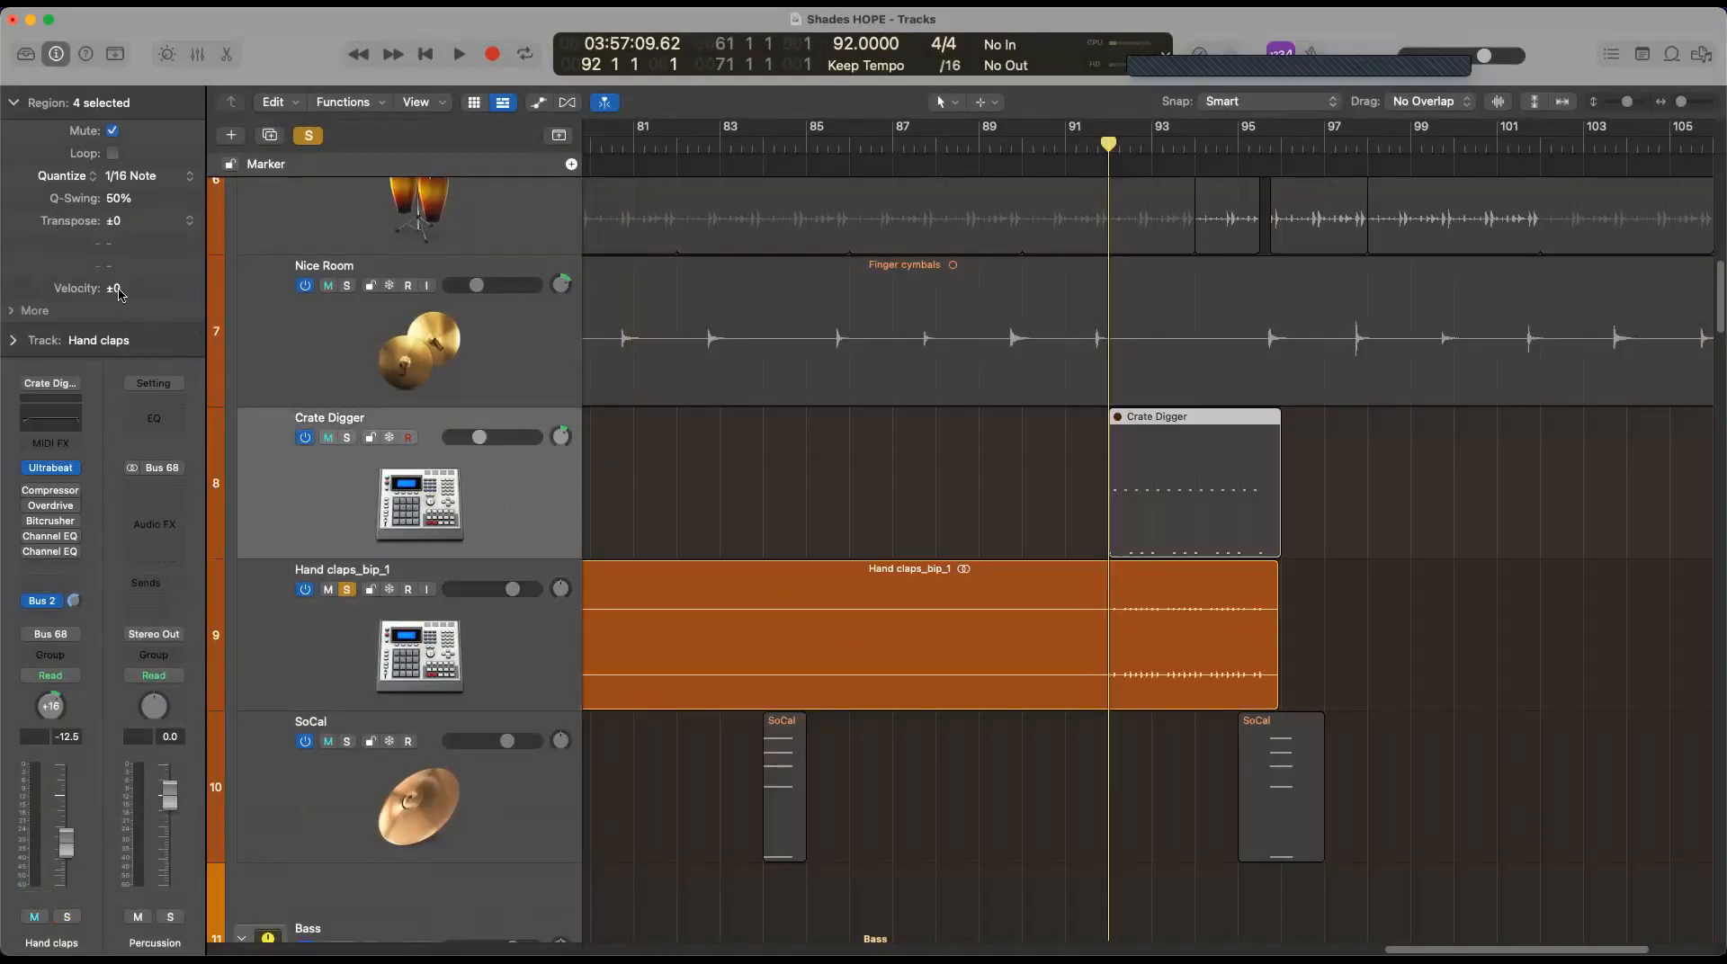
click(517, 662)
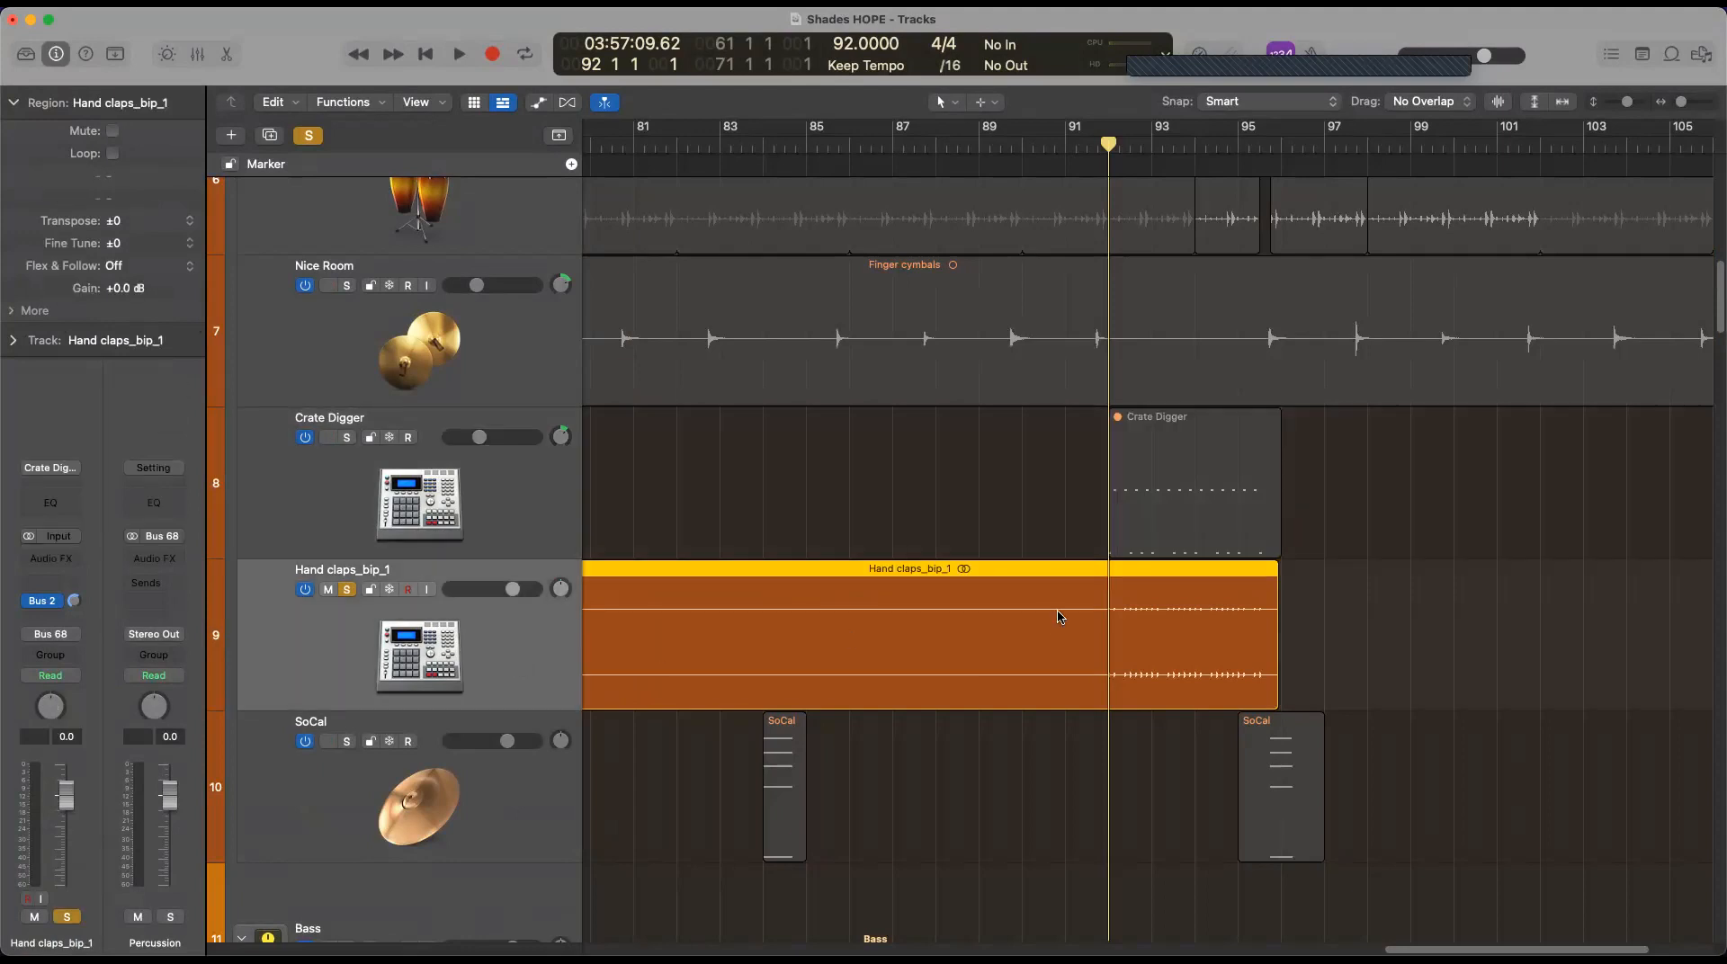
key(space)
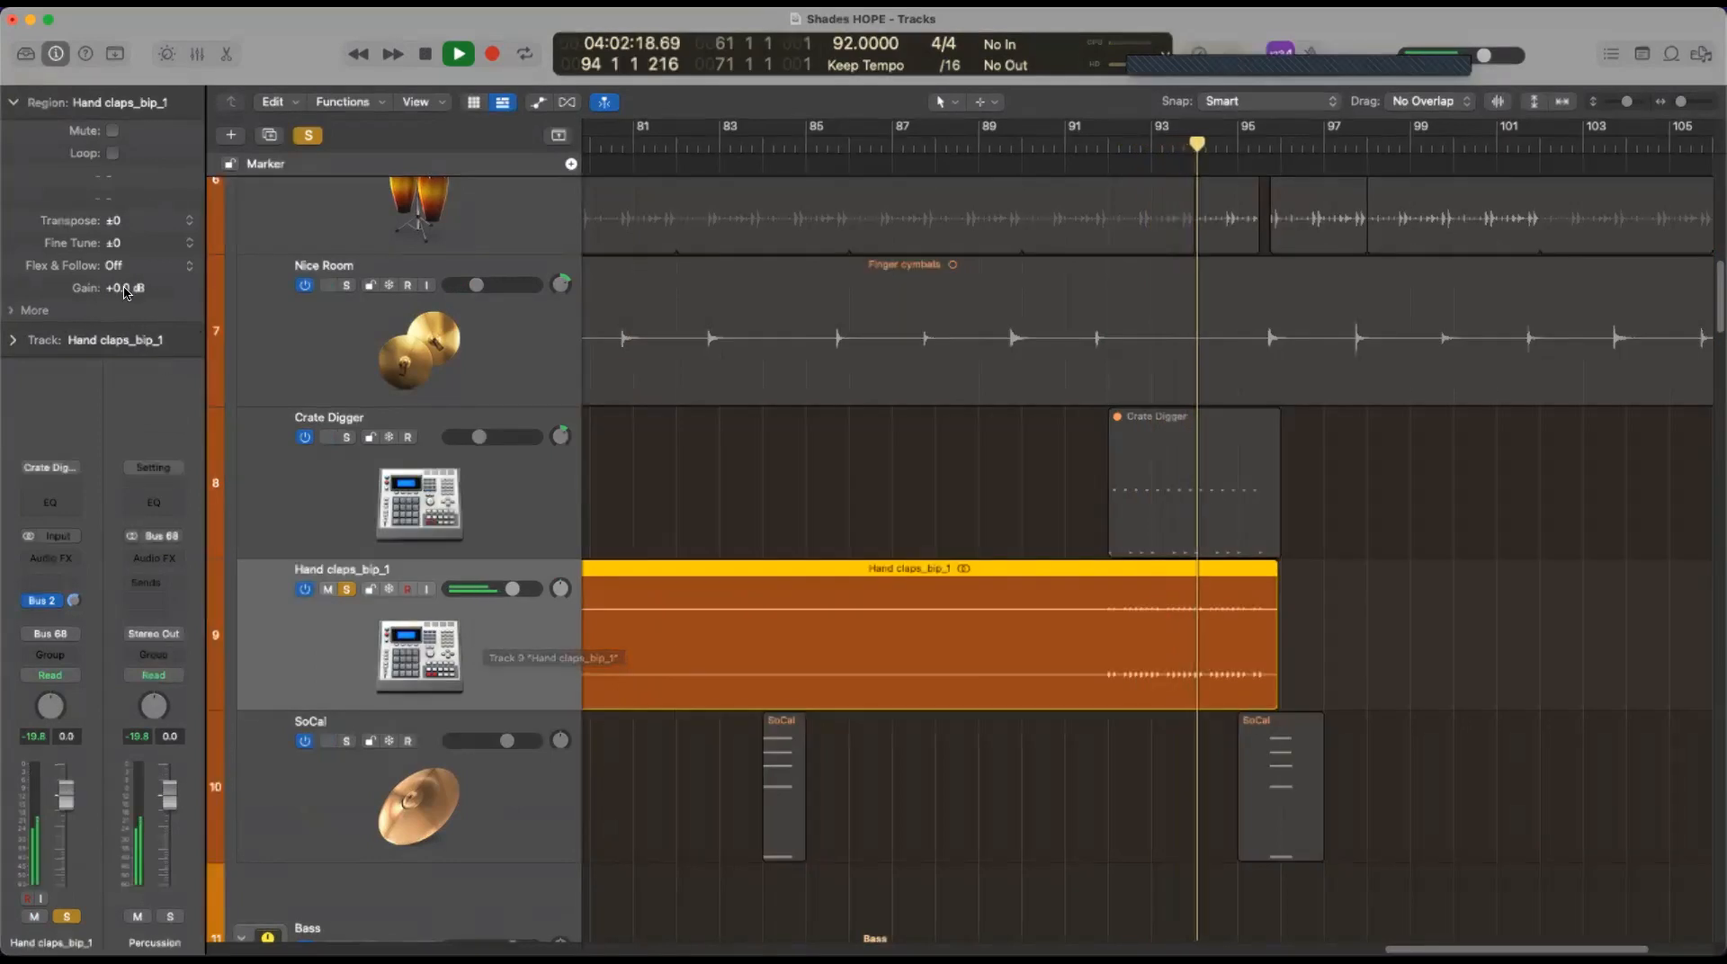
key(space)
Raise the Hand claps_bip_1 region gain to +7.0 dB and replay from bar 92 to recheck the peak
drag(126, 290, 158, 91)
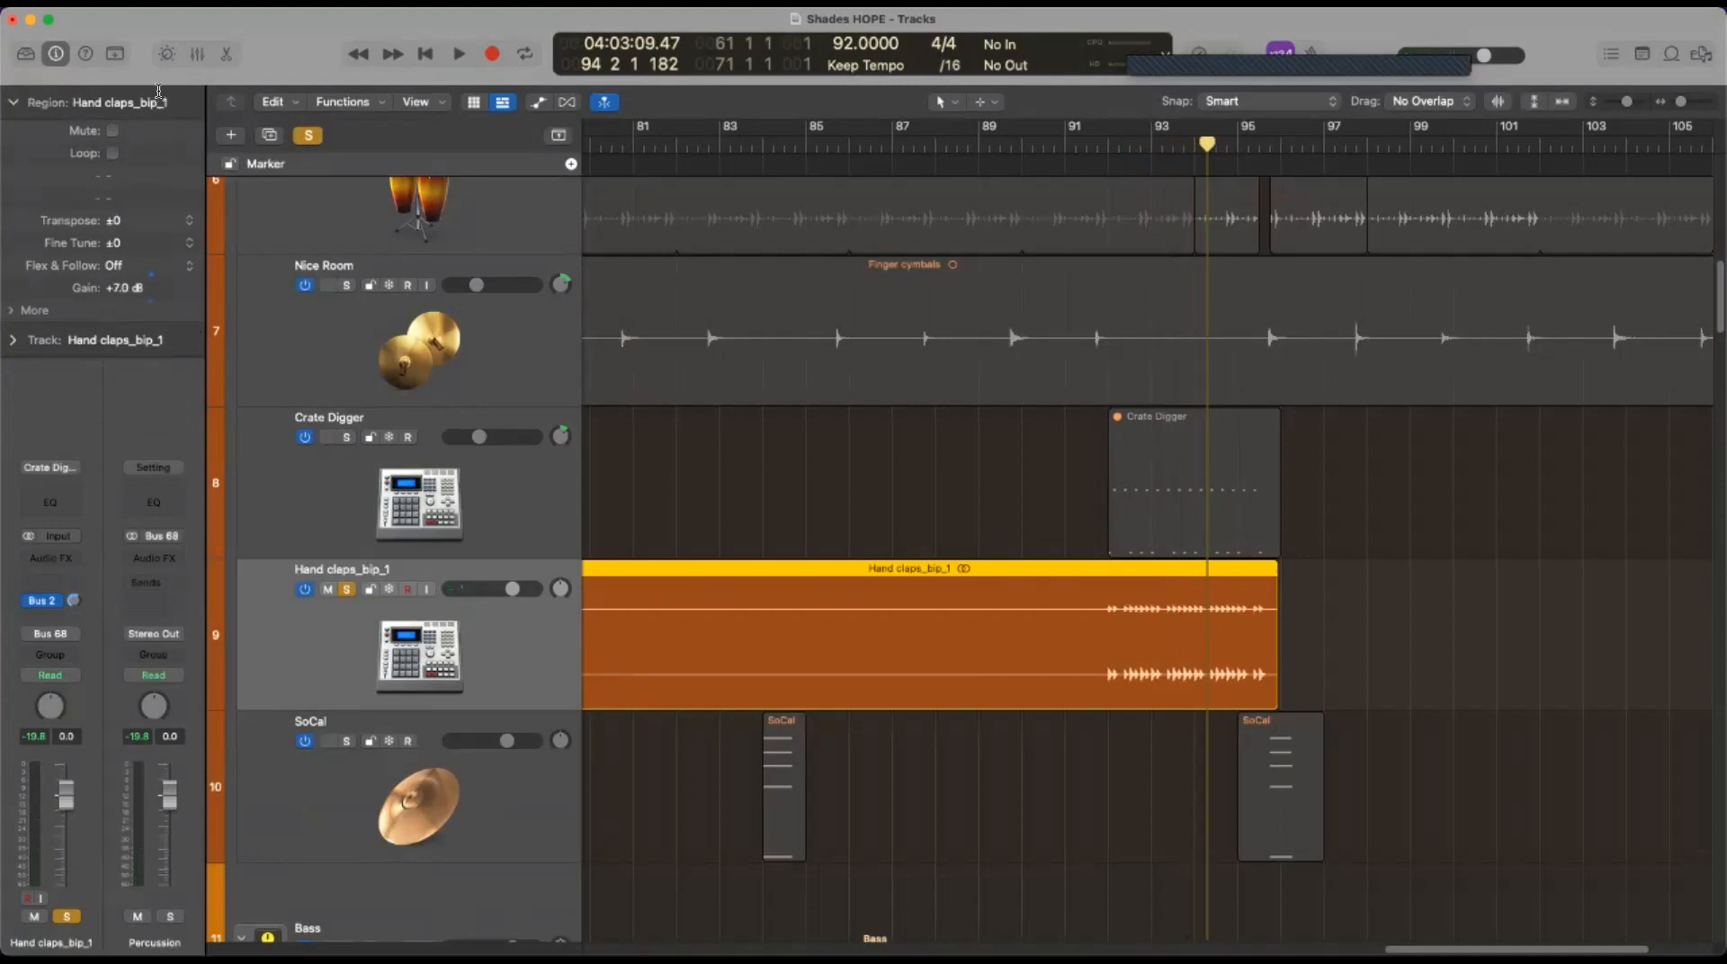
click(1109, 144)
key(space)
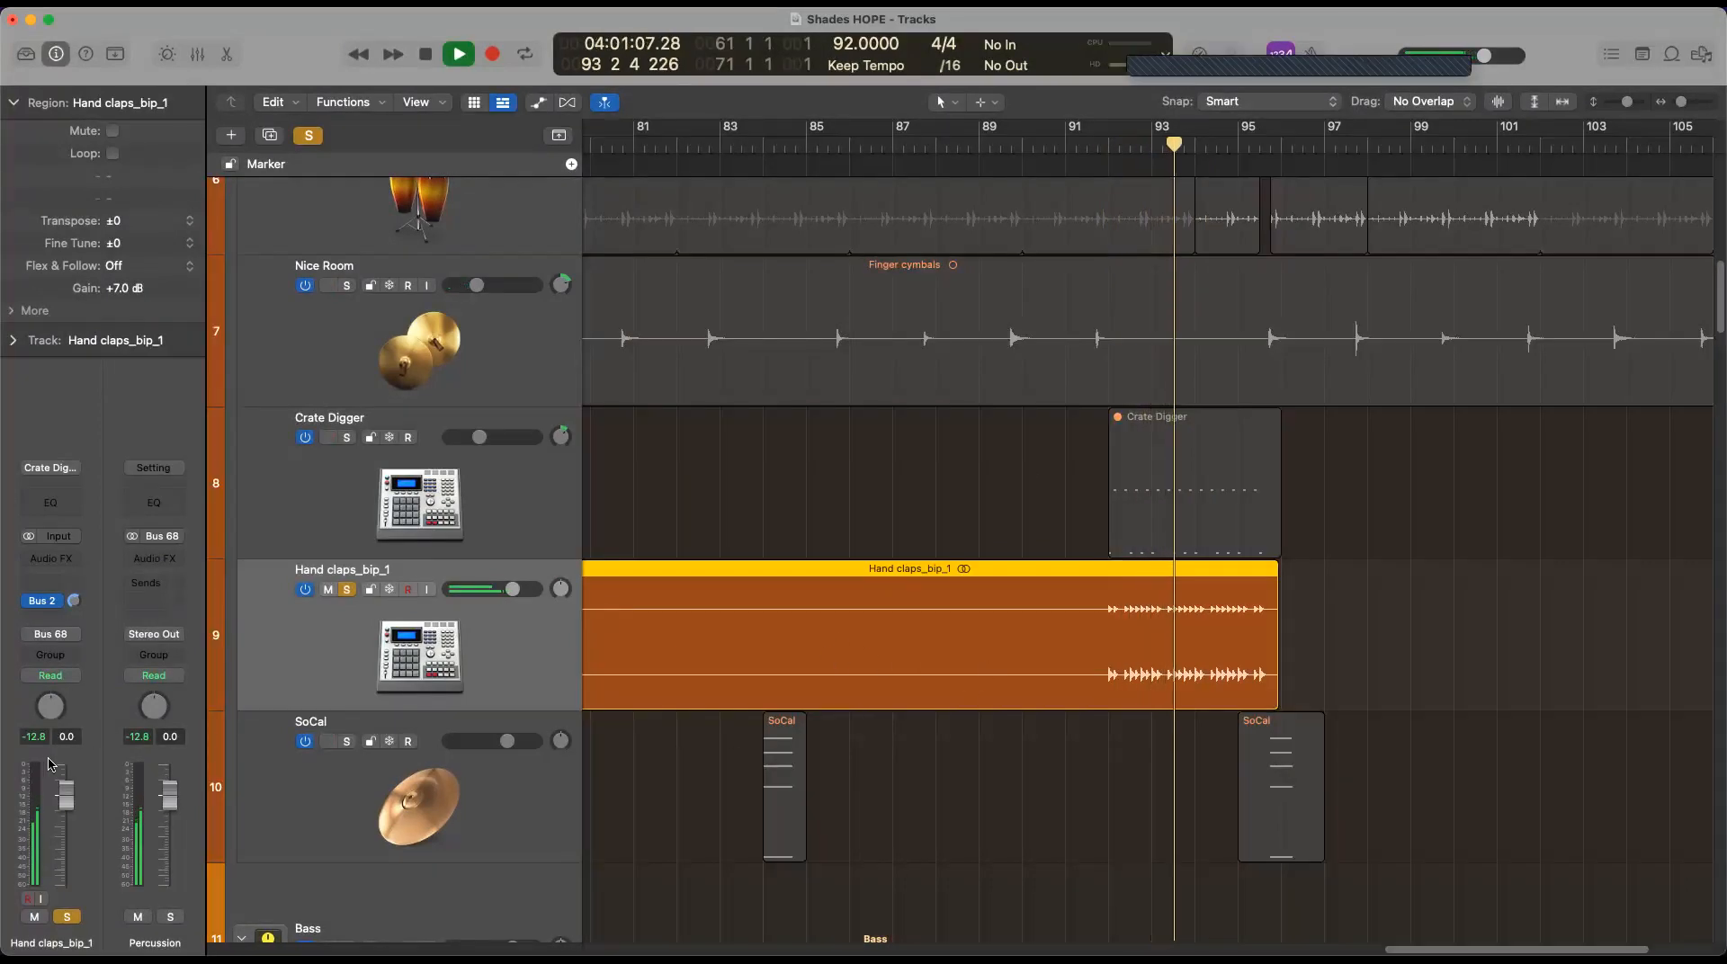
key(space)
Fine-tune the Hand claps_bip_1 region gain to +8.0 dB and turn off the track's solo
mouse_move(120, 287)
mouse_down()
mouse_move(137, 248)
mouse_move(140, 264)
mouse_up()
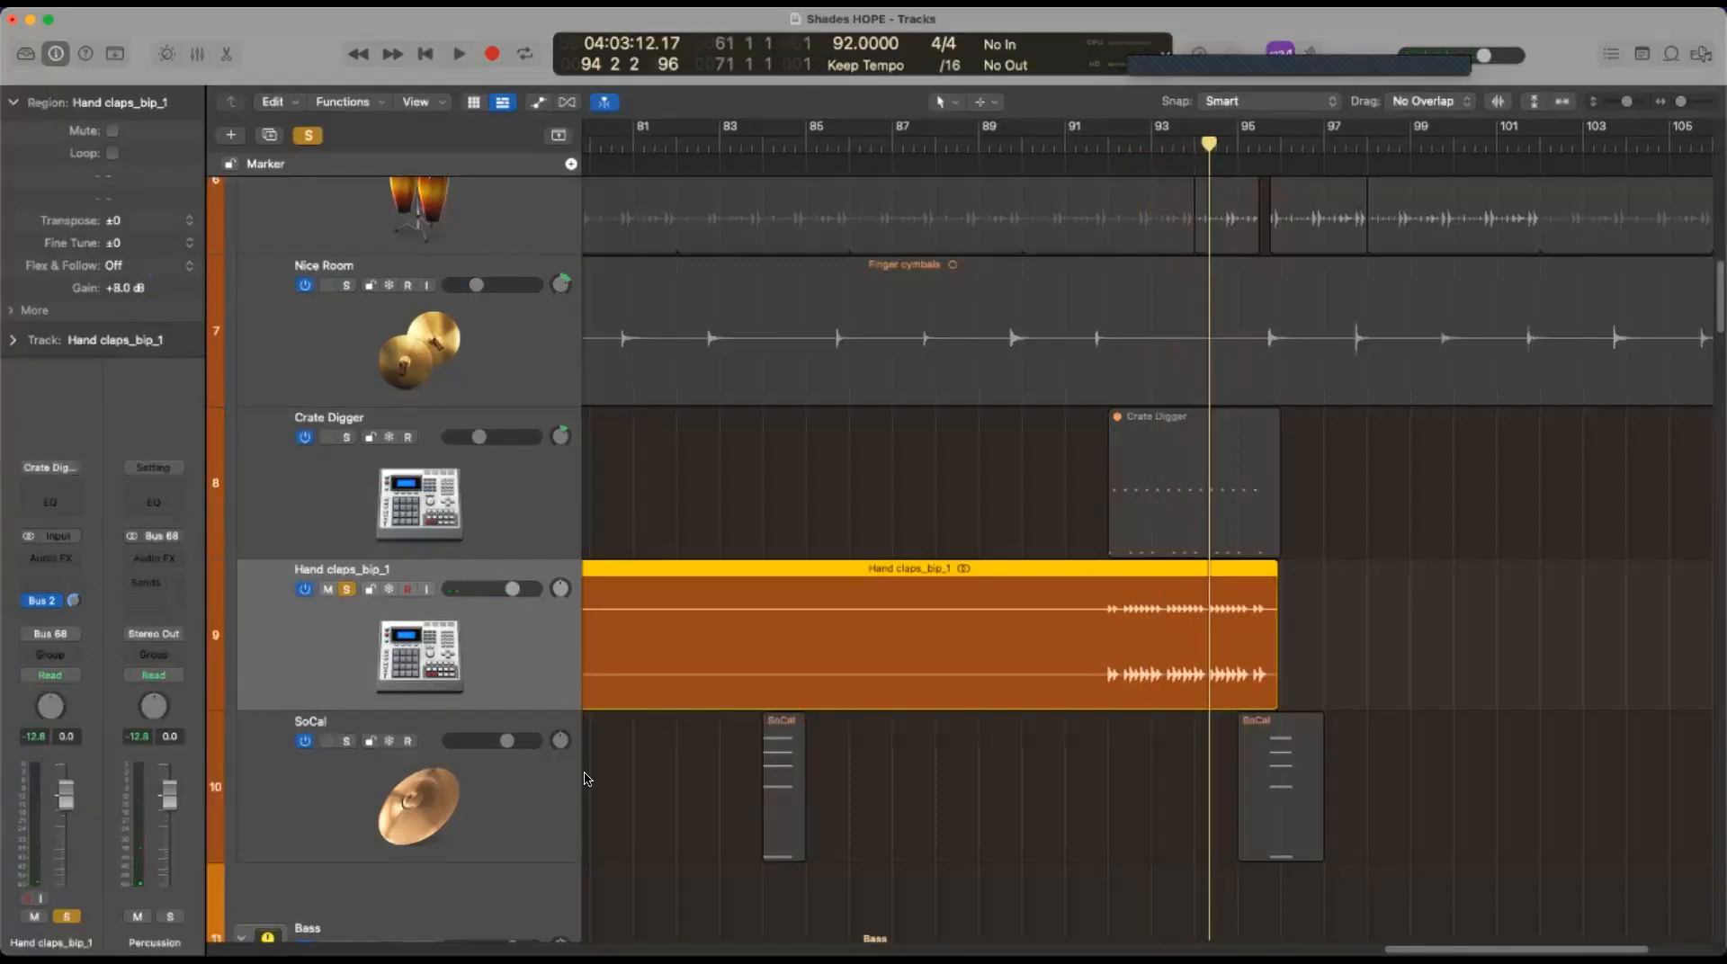
click(349, 590)
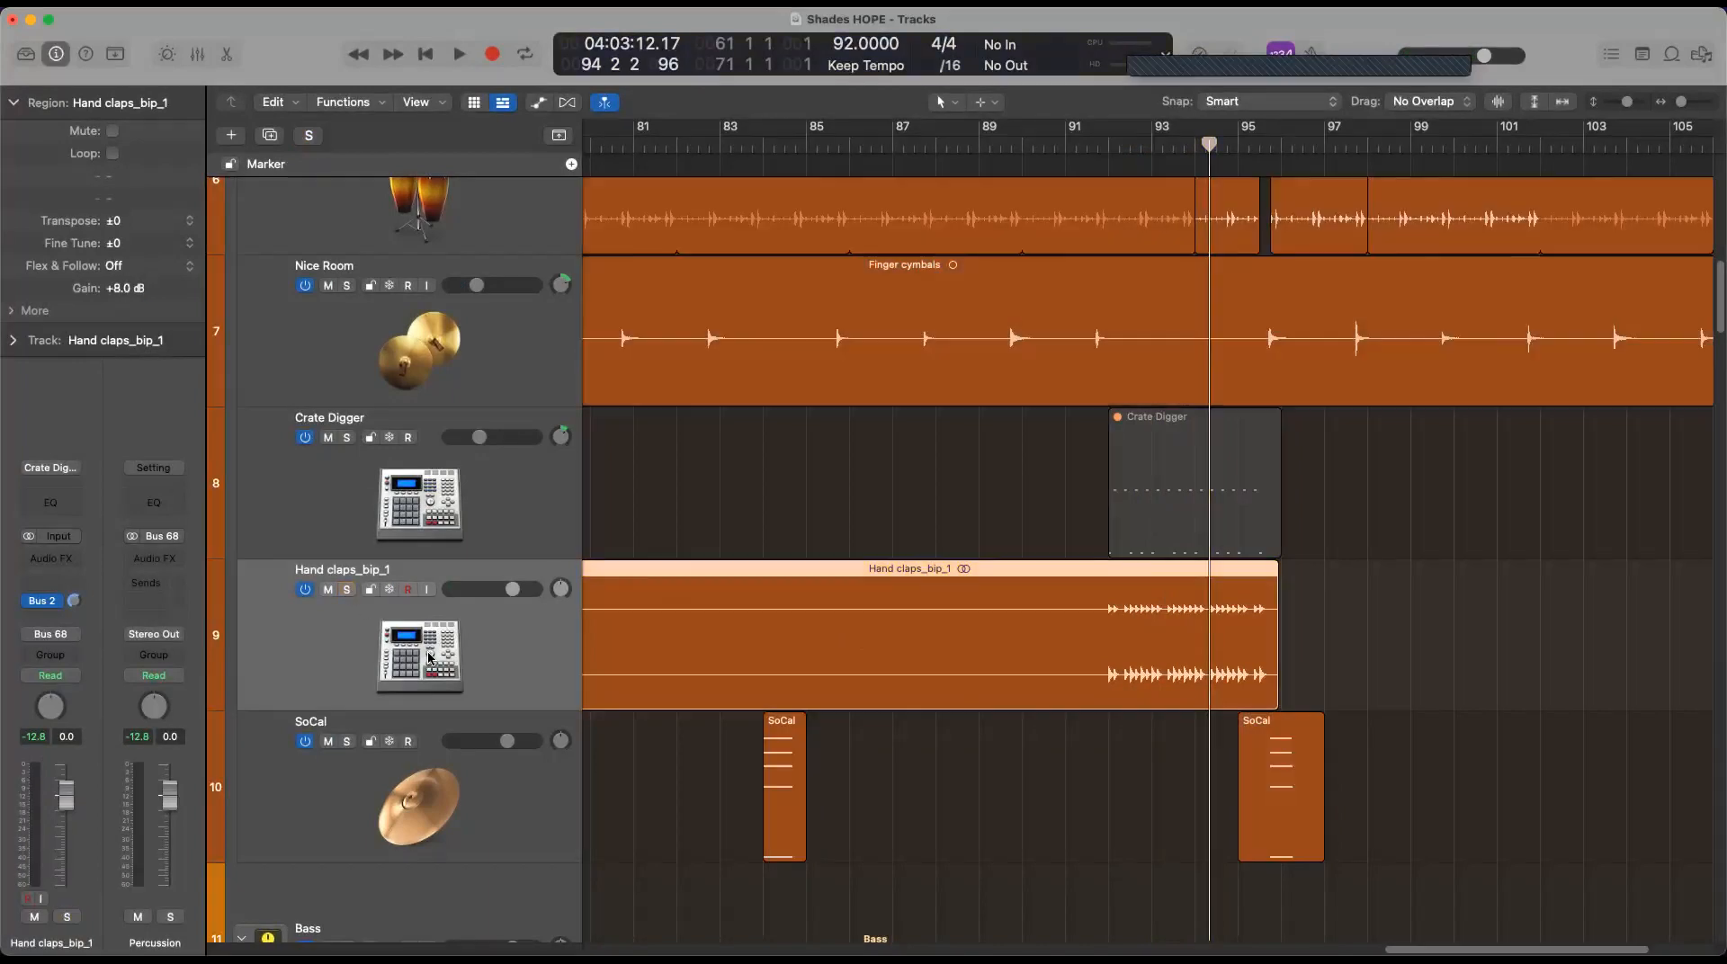
Select the SoCal cymbal track with all its regions, below the bounced hand claps track
click(529, 804)
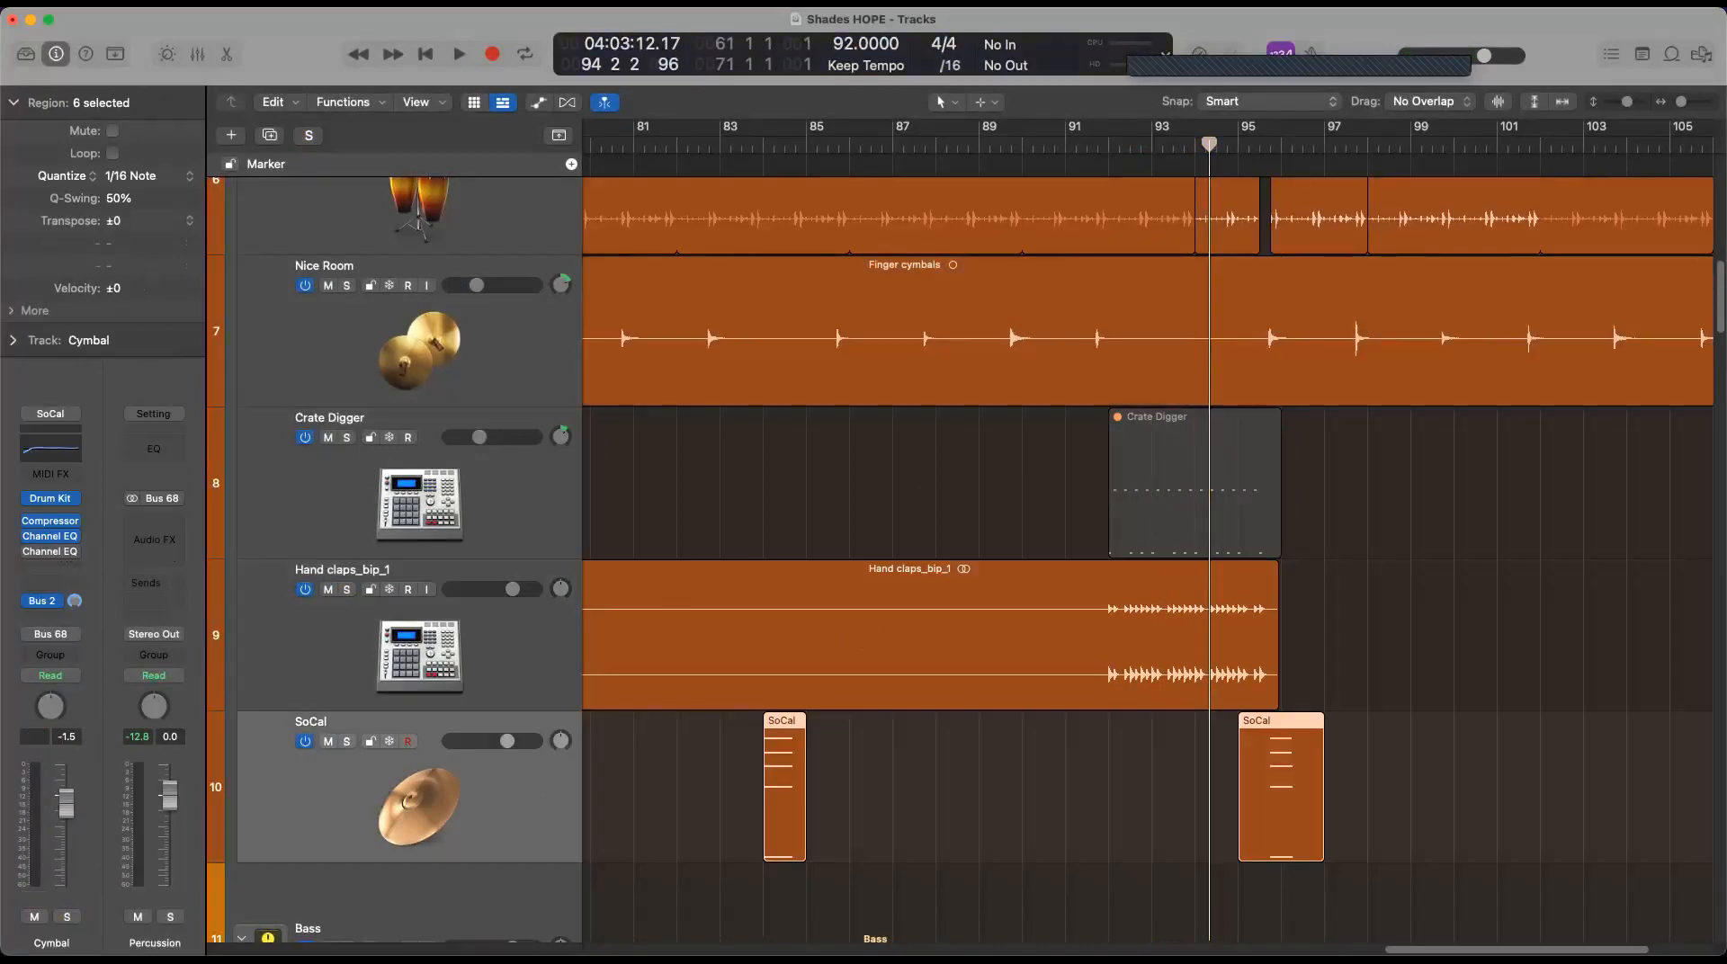
scroll(1148, 558, left, 20)
scroll(1148, 558, right, 18)
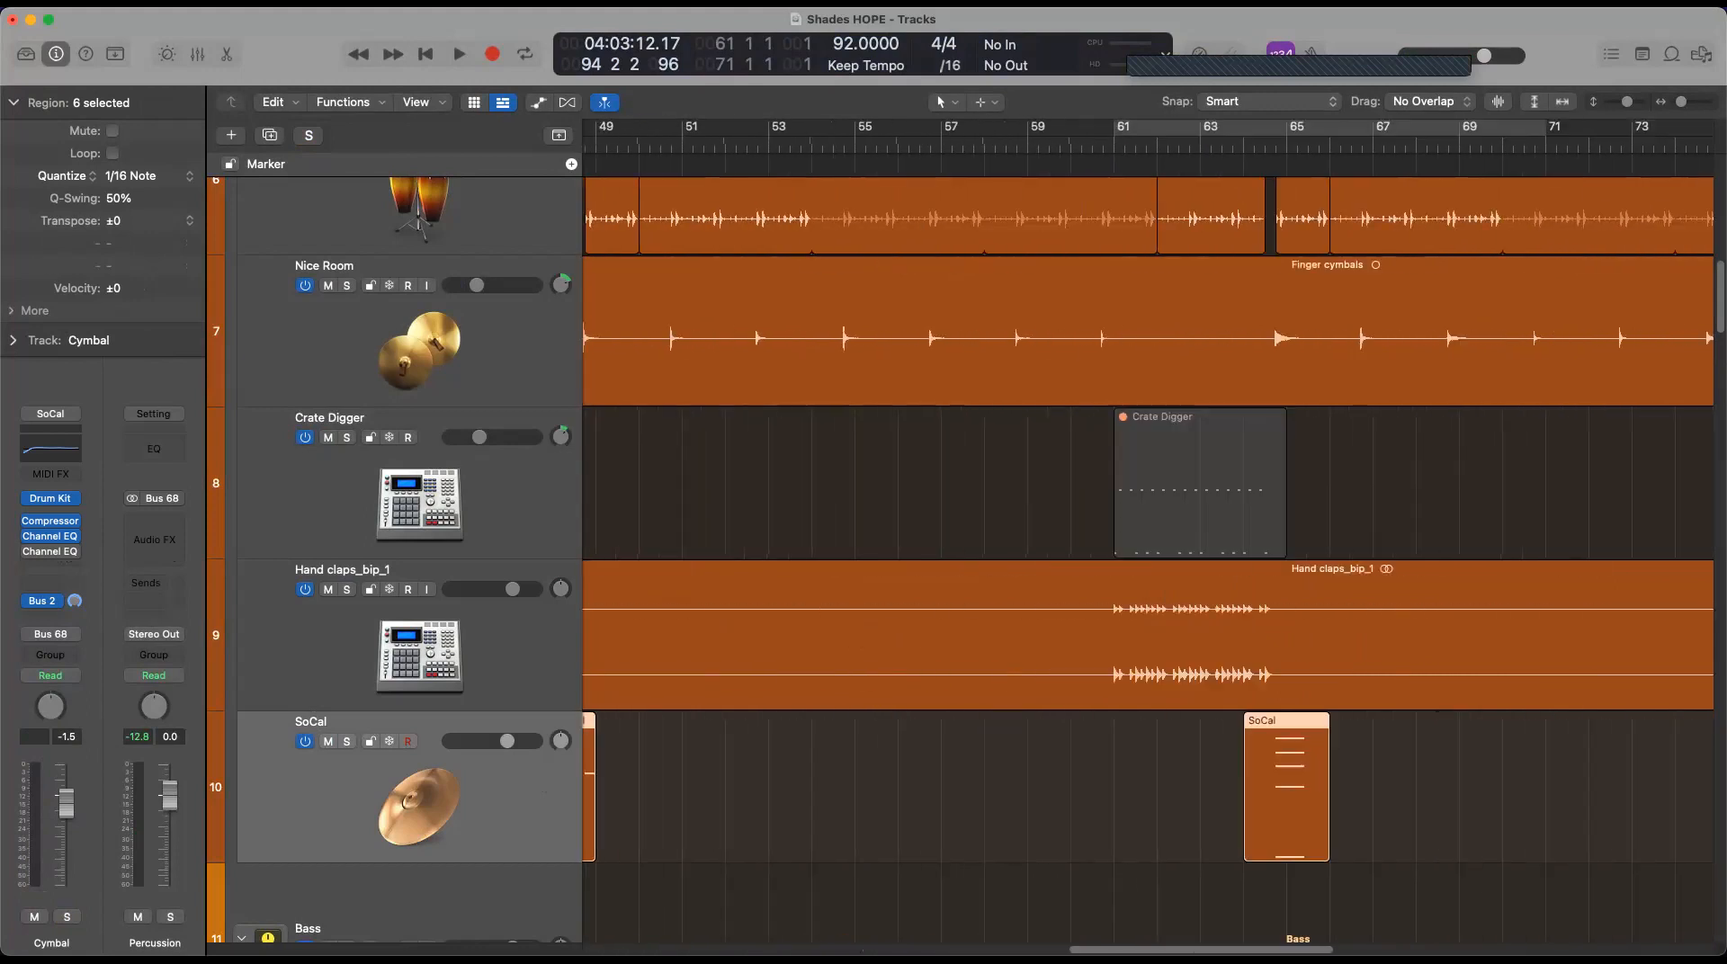
scroll(635, 904, left, 20)
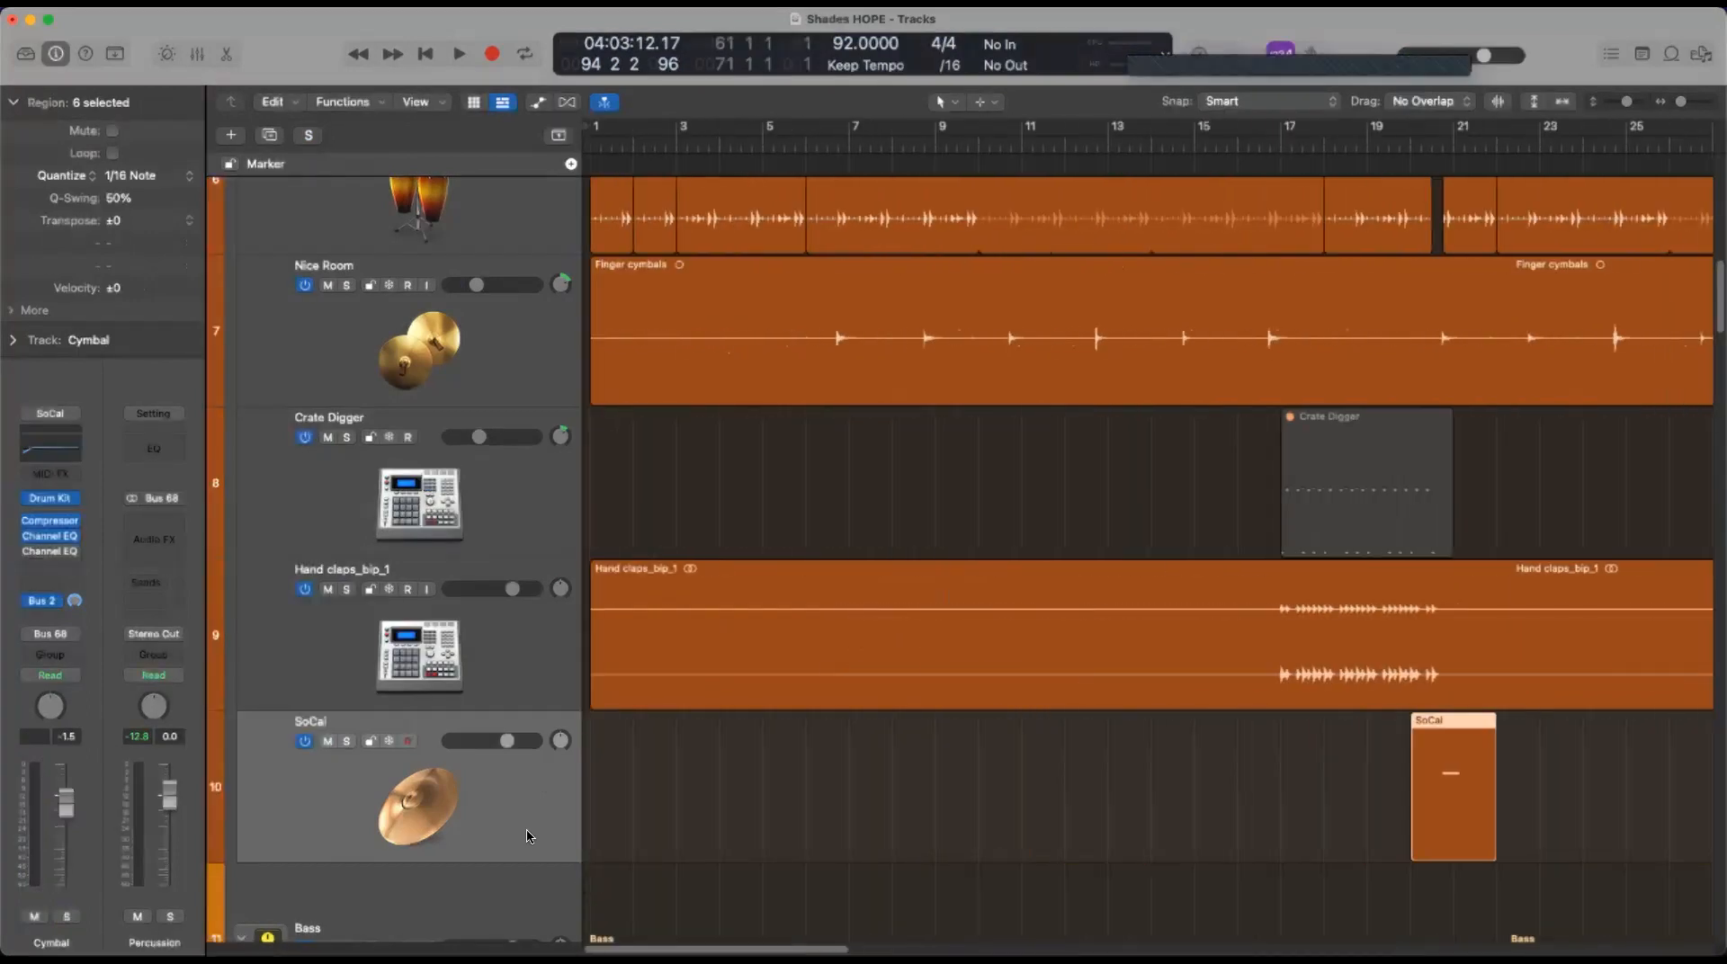
click(135, 2)
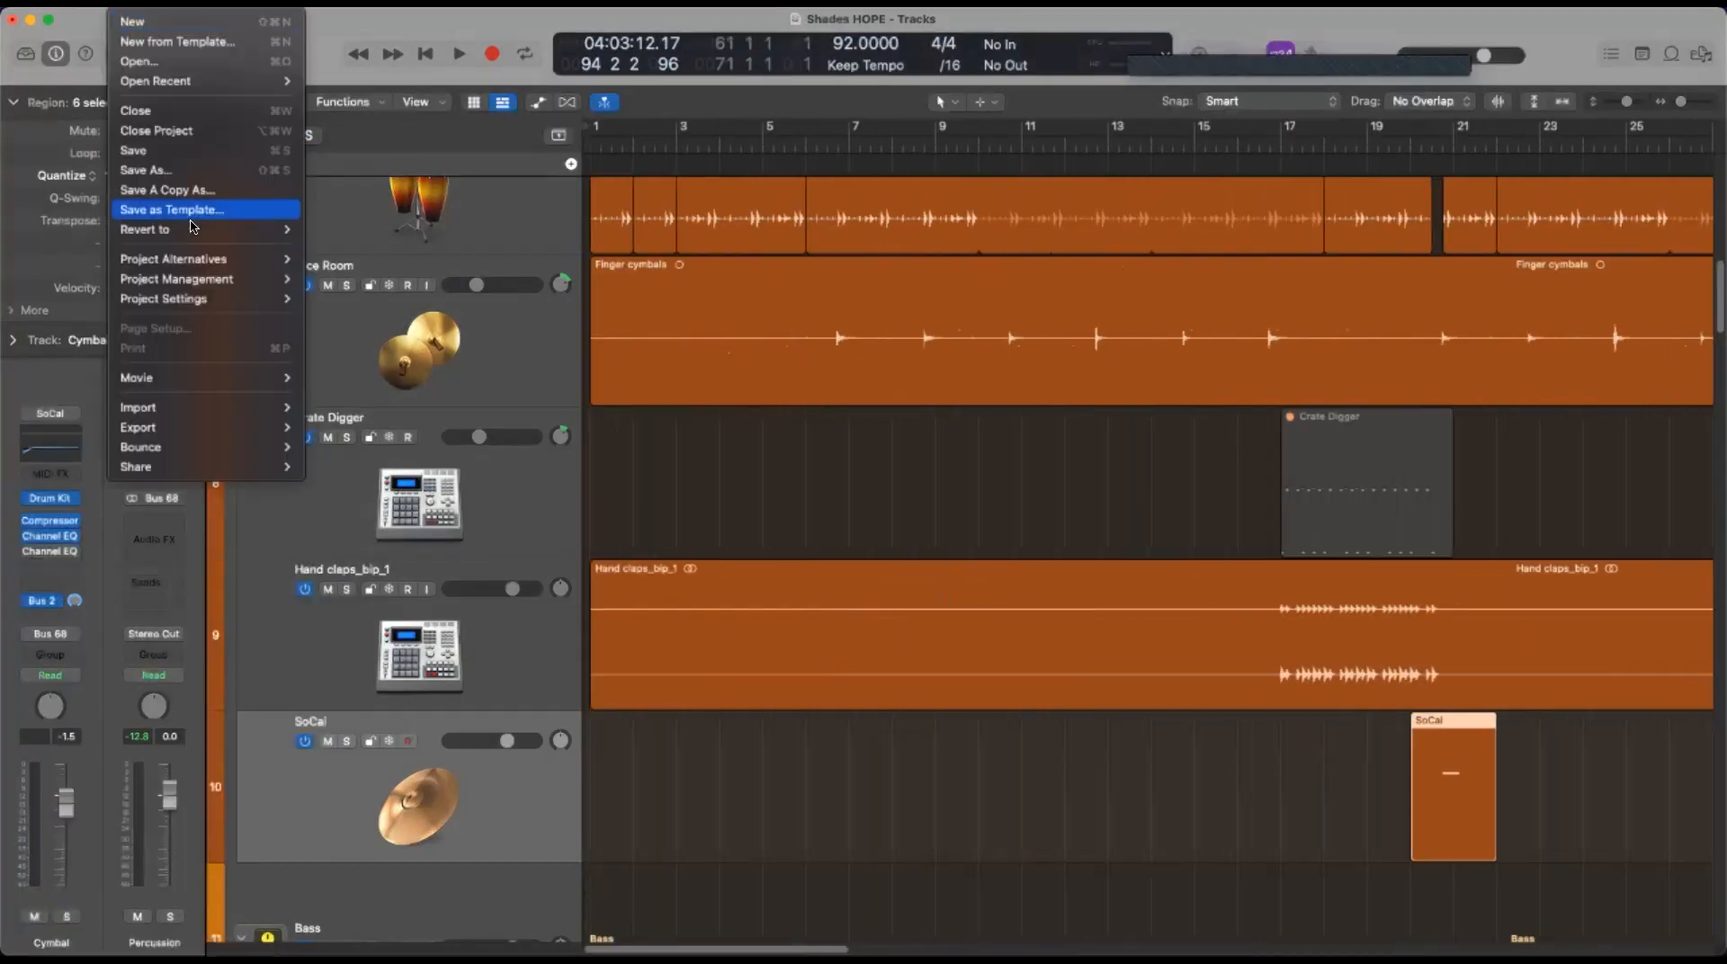
mouse_move(200, 448)
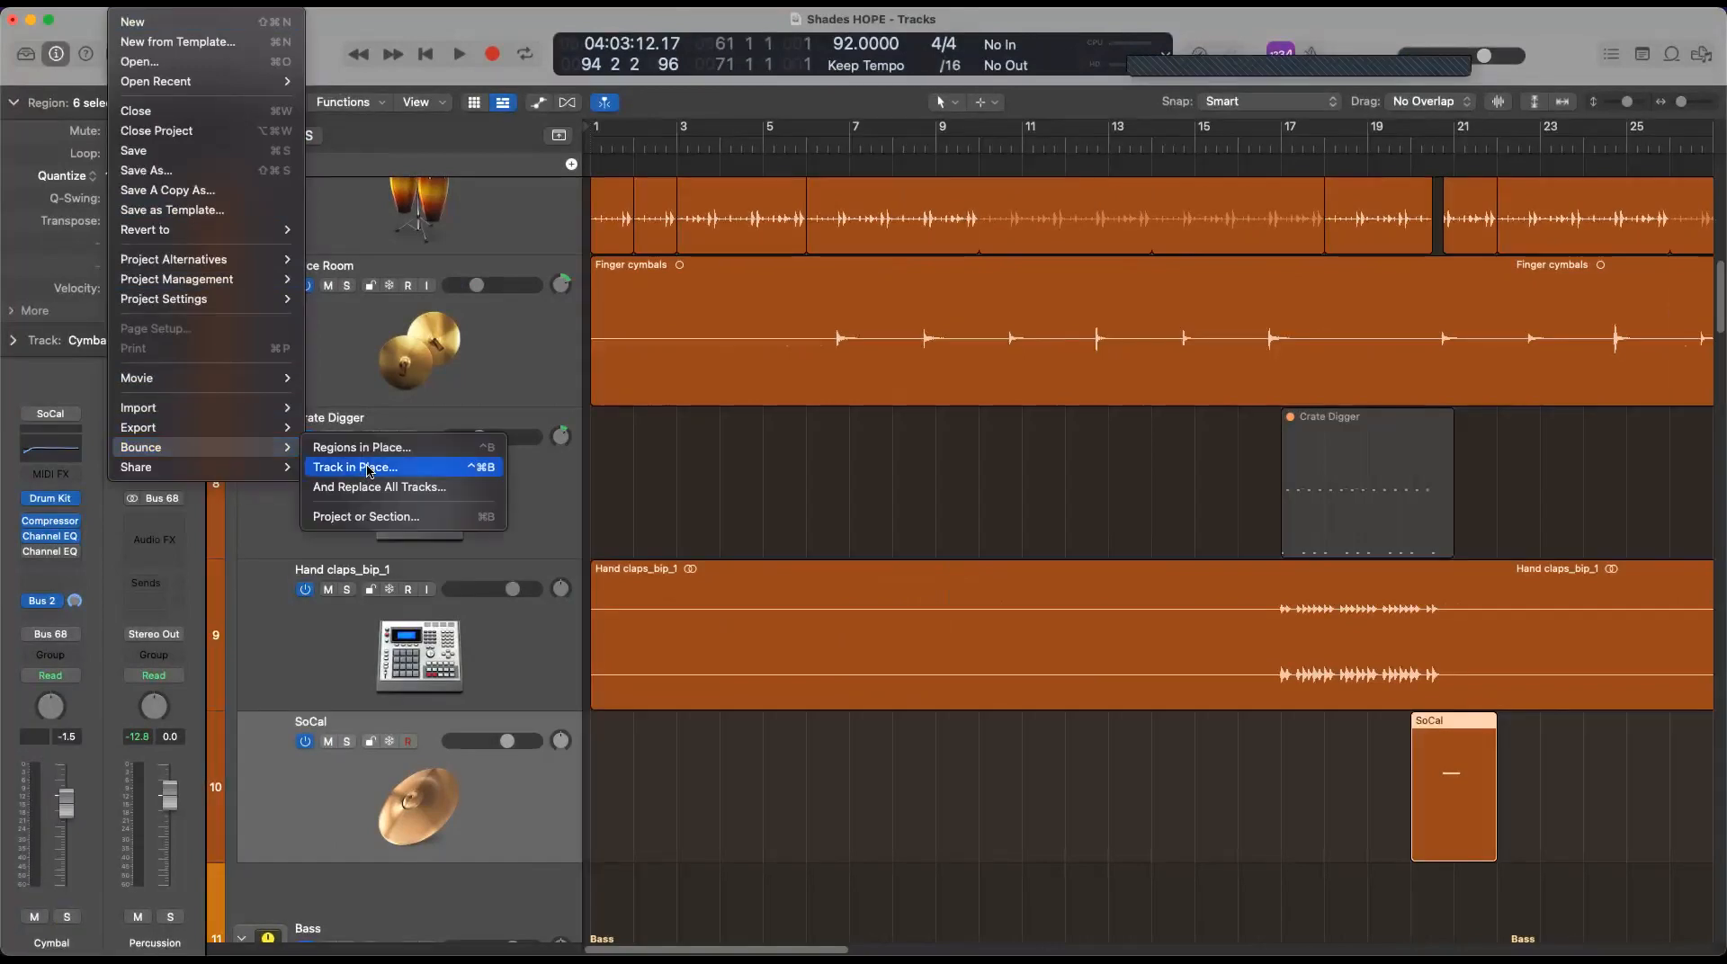
click(404, 468)
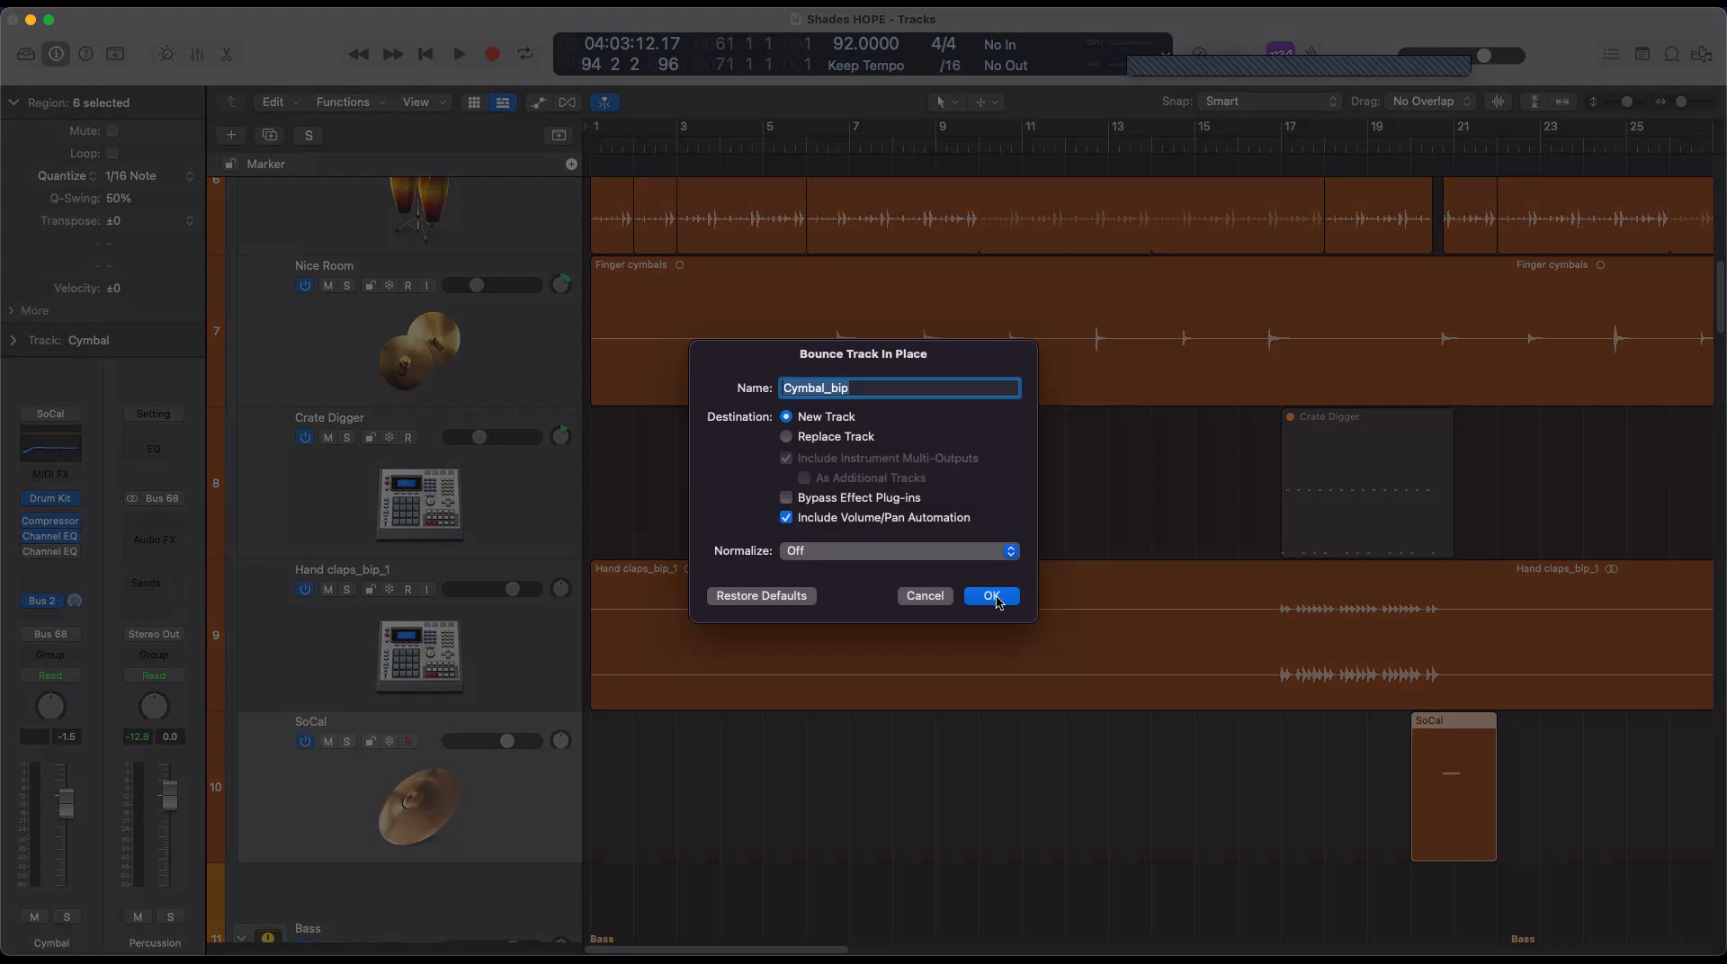
click(987, 597)
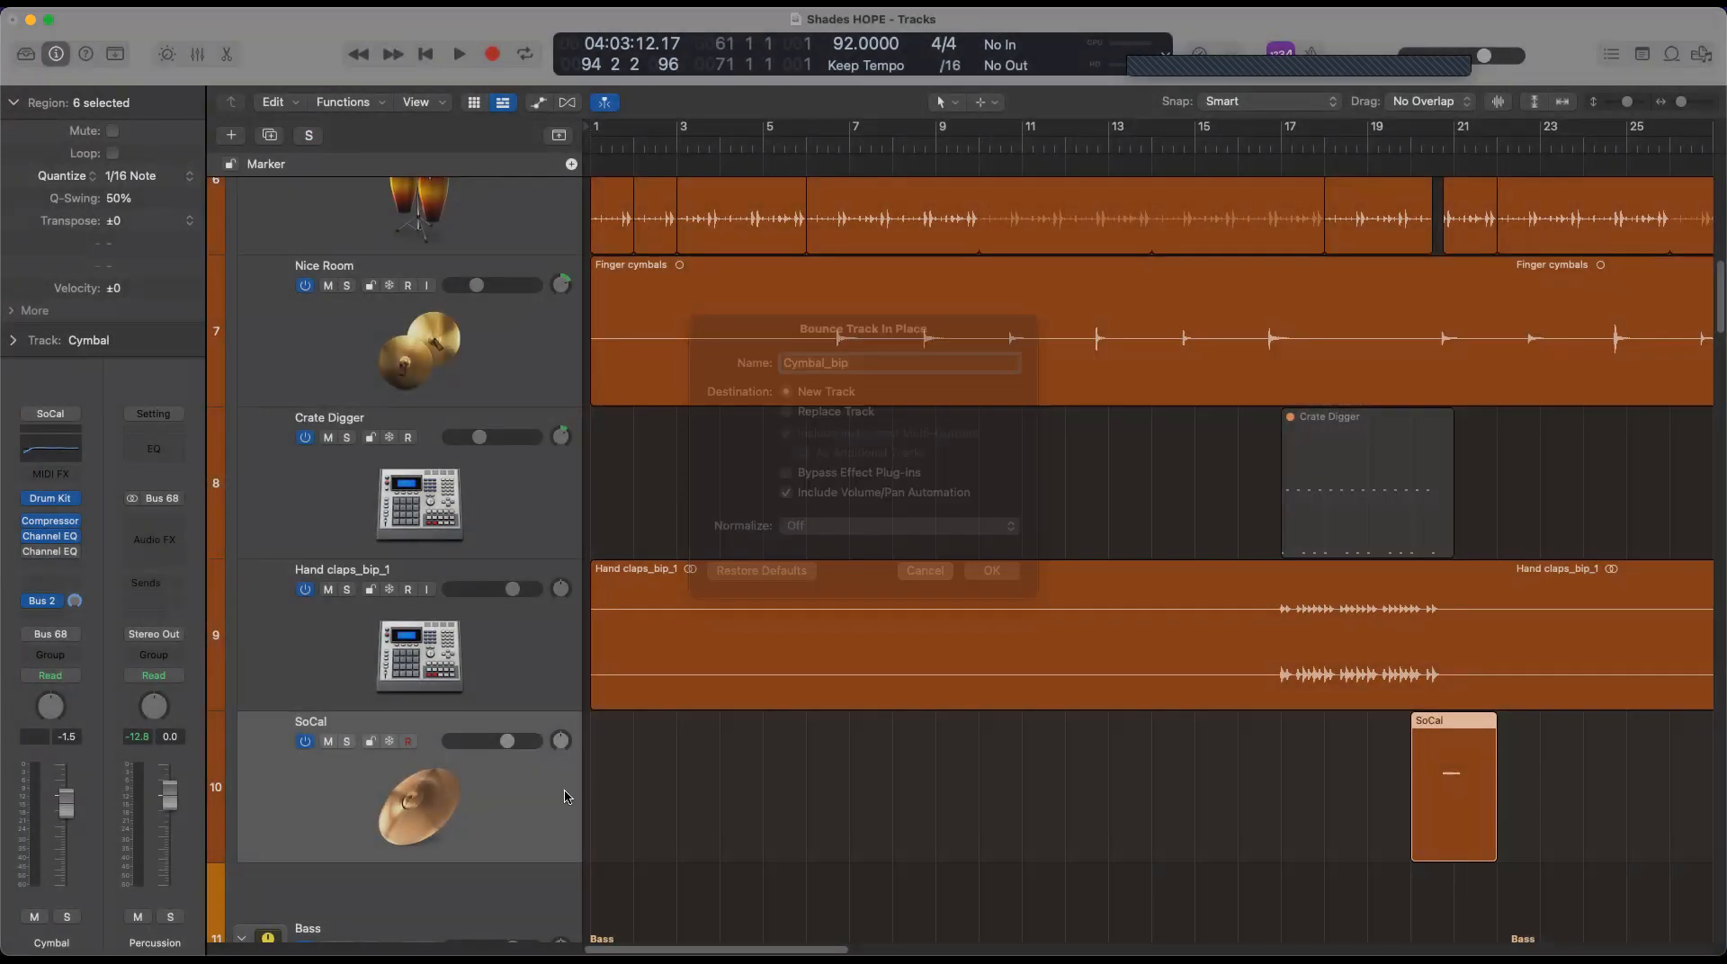
Bypass the Compressor and both Channel EQs on the SoCal cymbal track, and bounce it in place to new track Cymbal_bip
click(29, 522)
click(28, 536)
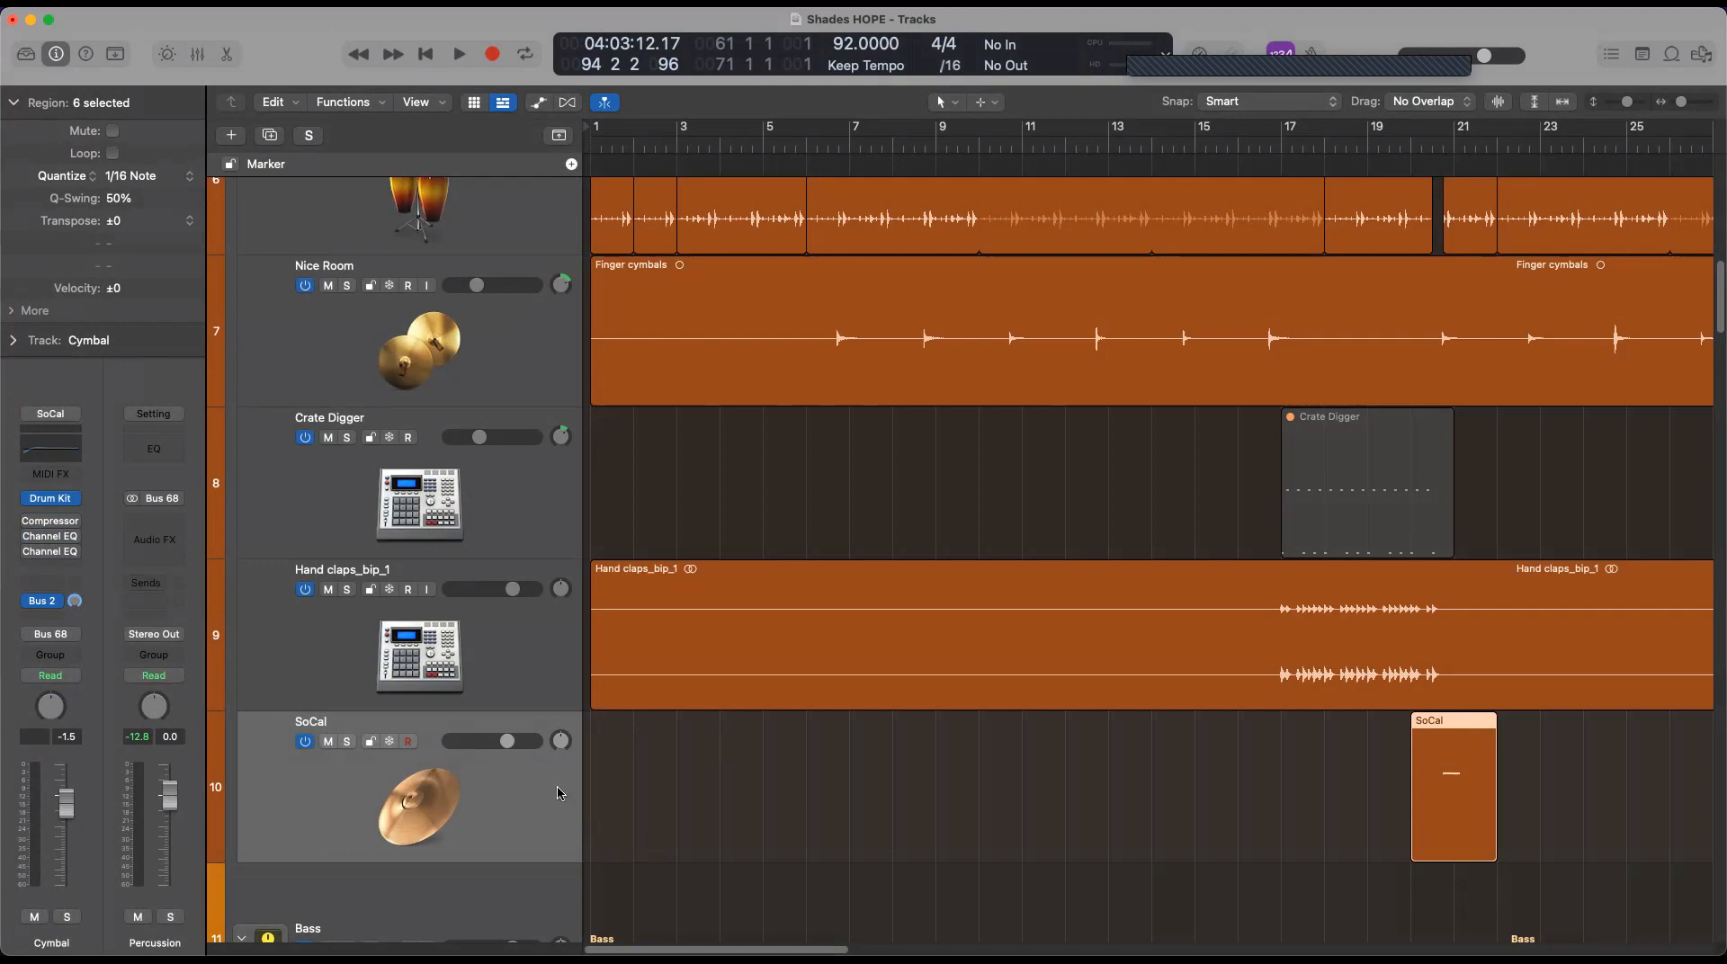
click(124, 2)
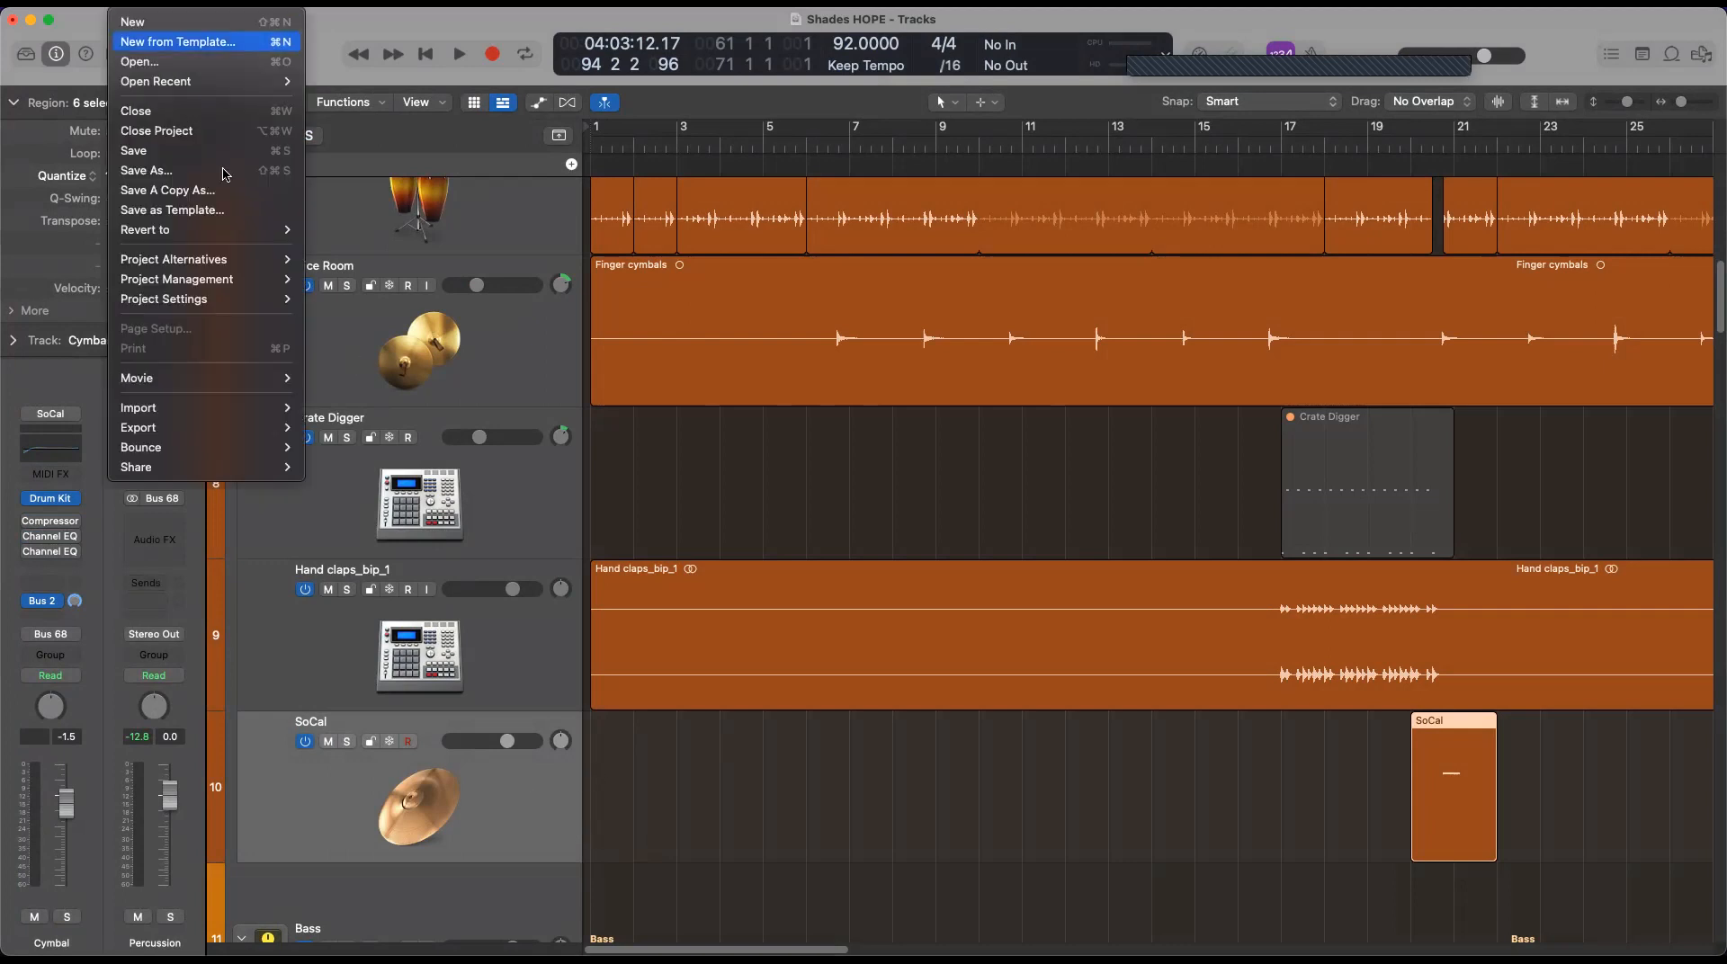
mouse_move(207, 451)
click(360, 468)
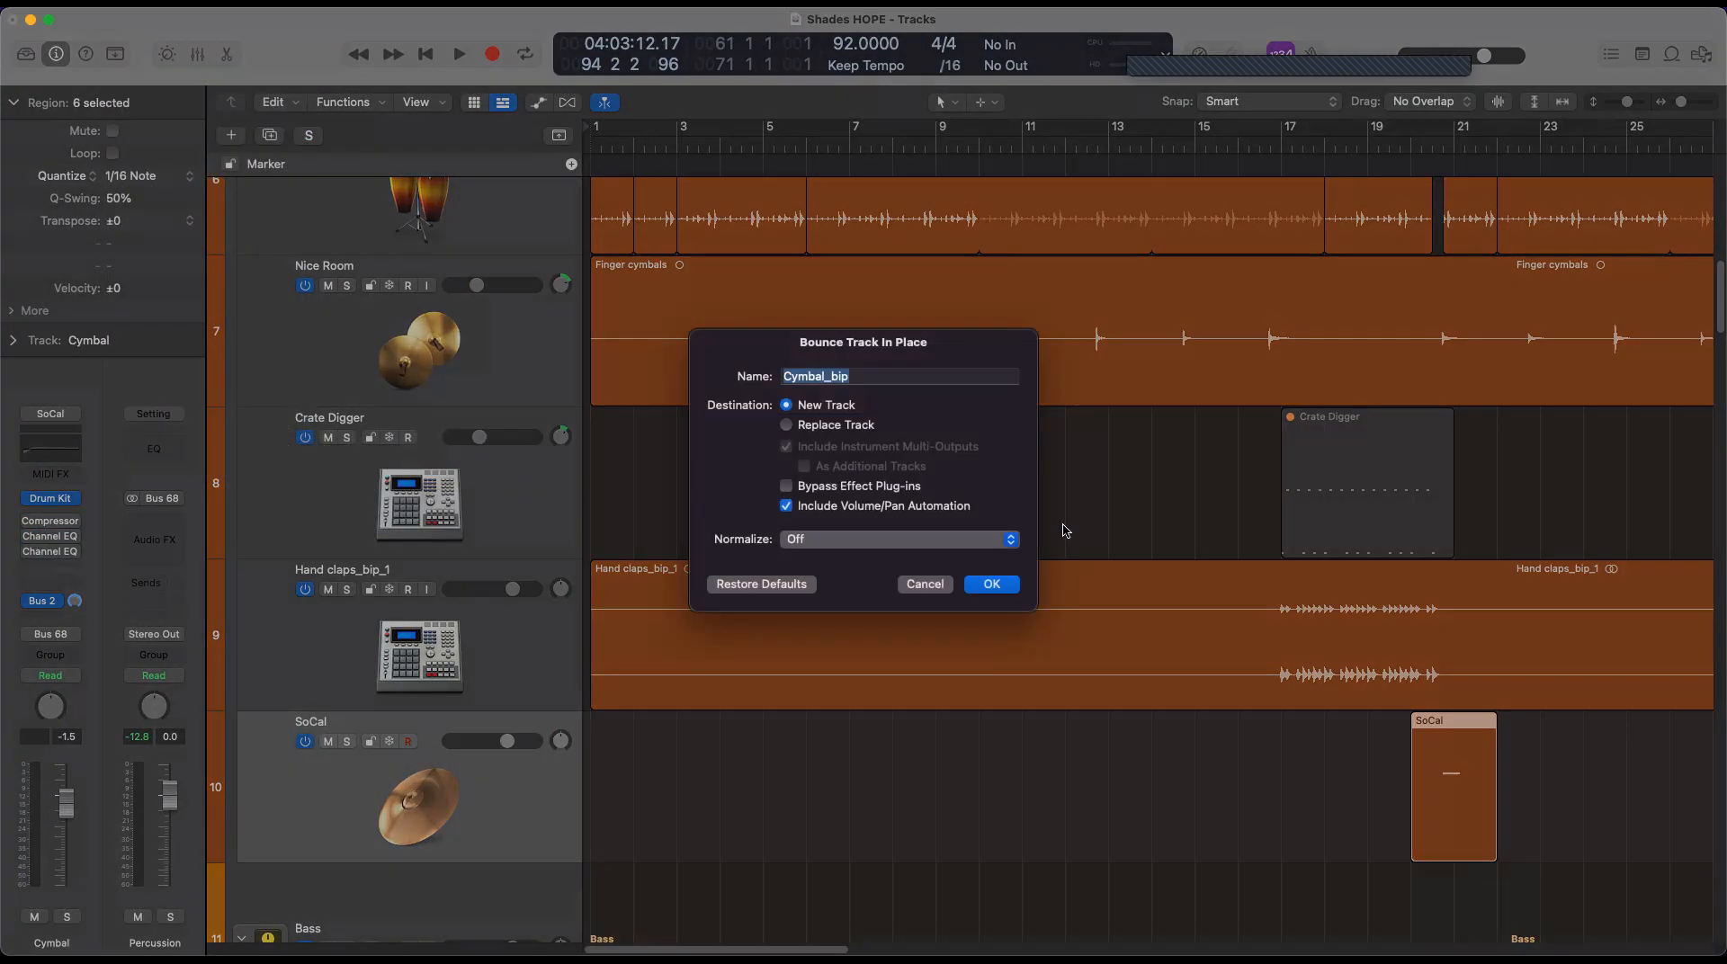
click(993, 585)
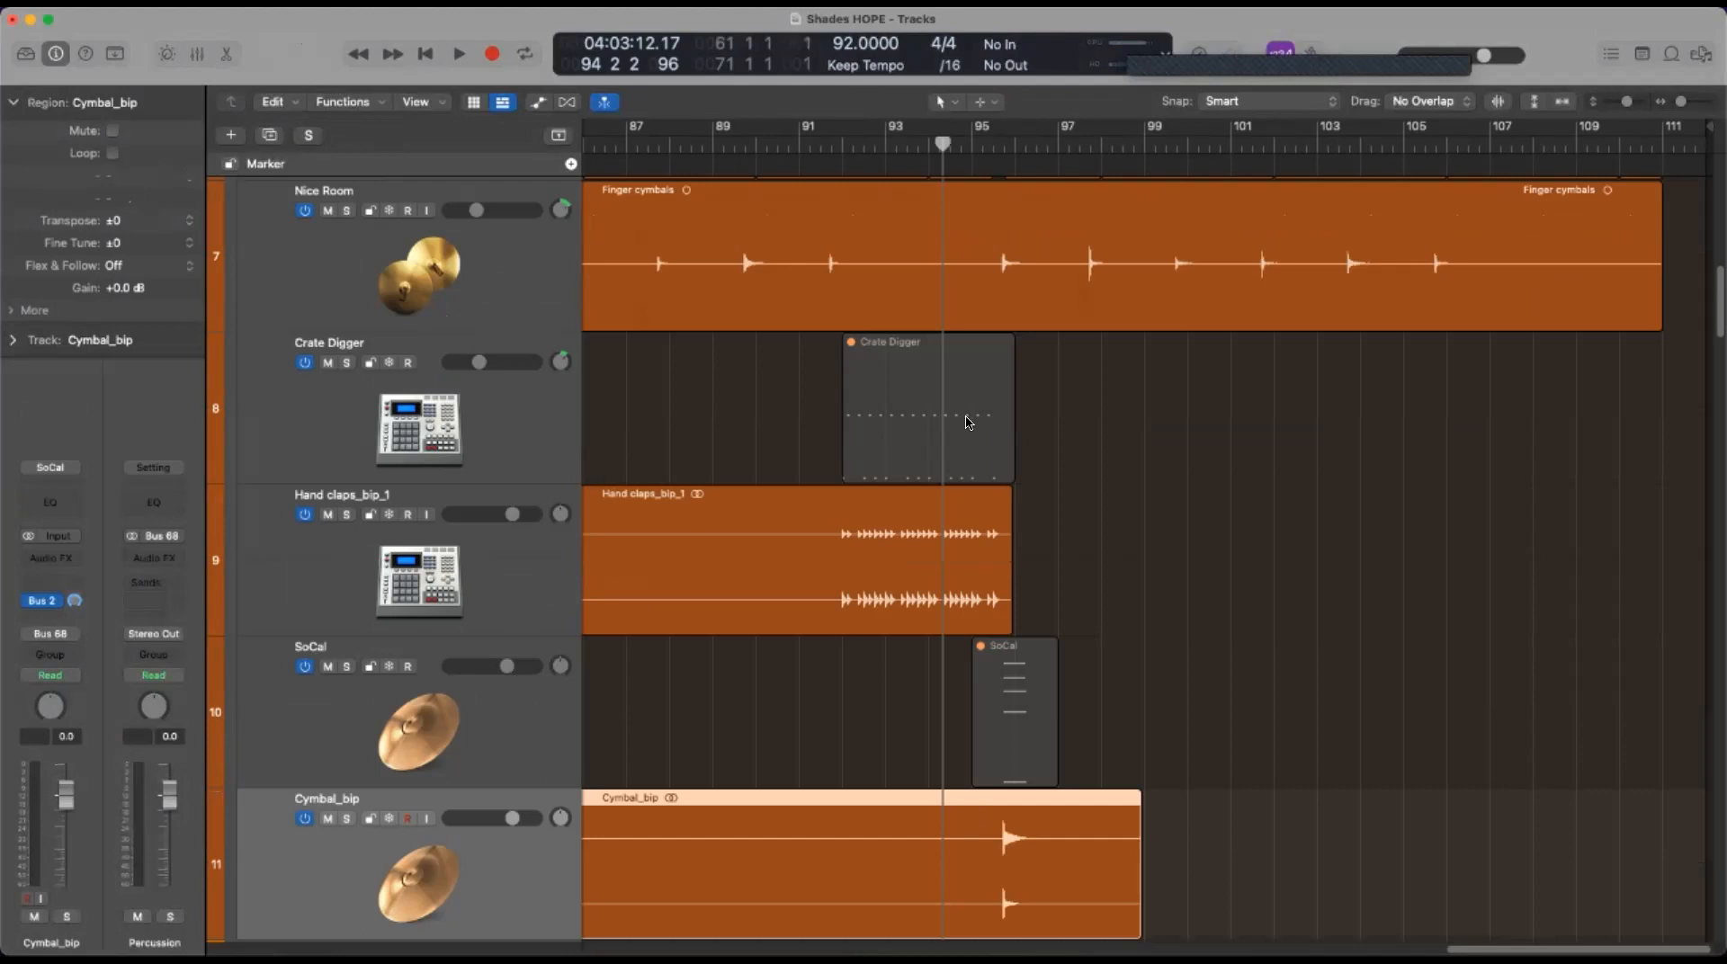
Solo the bounced Cymbal_bip track and play through its last crash near bar 96 to check the peak level
scroll(1358, 674, down, 4)
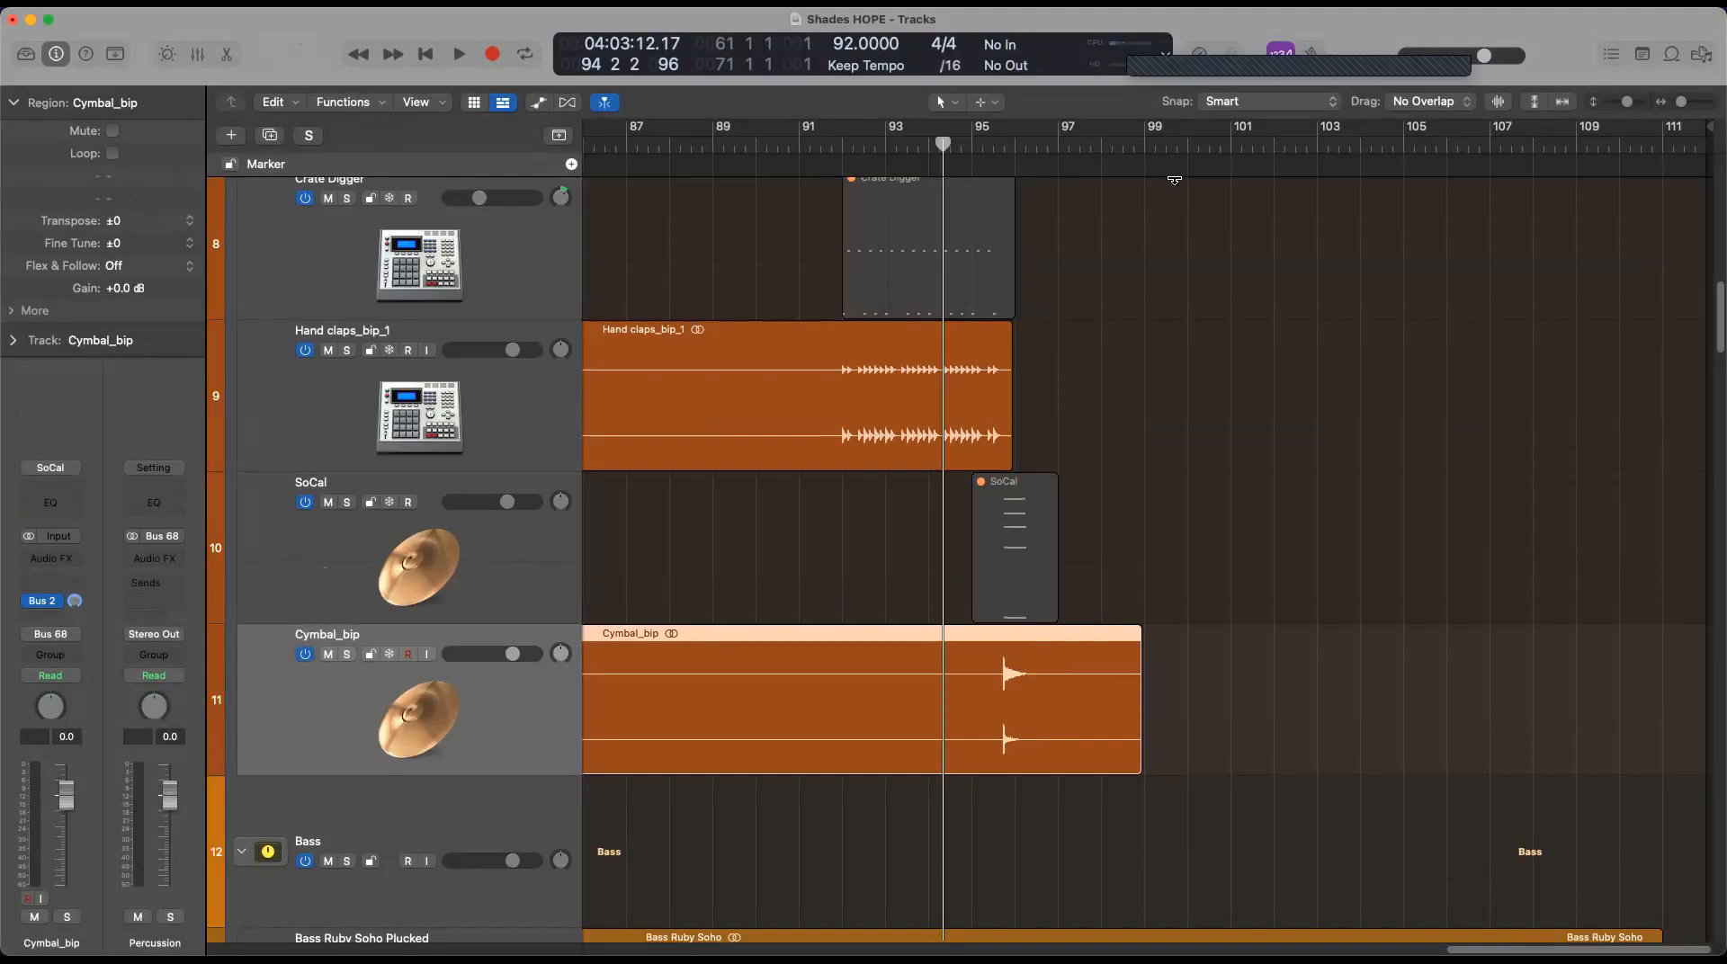
key(space)
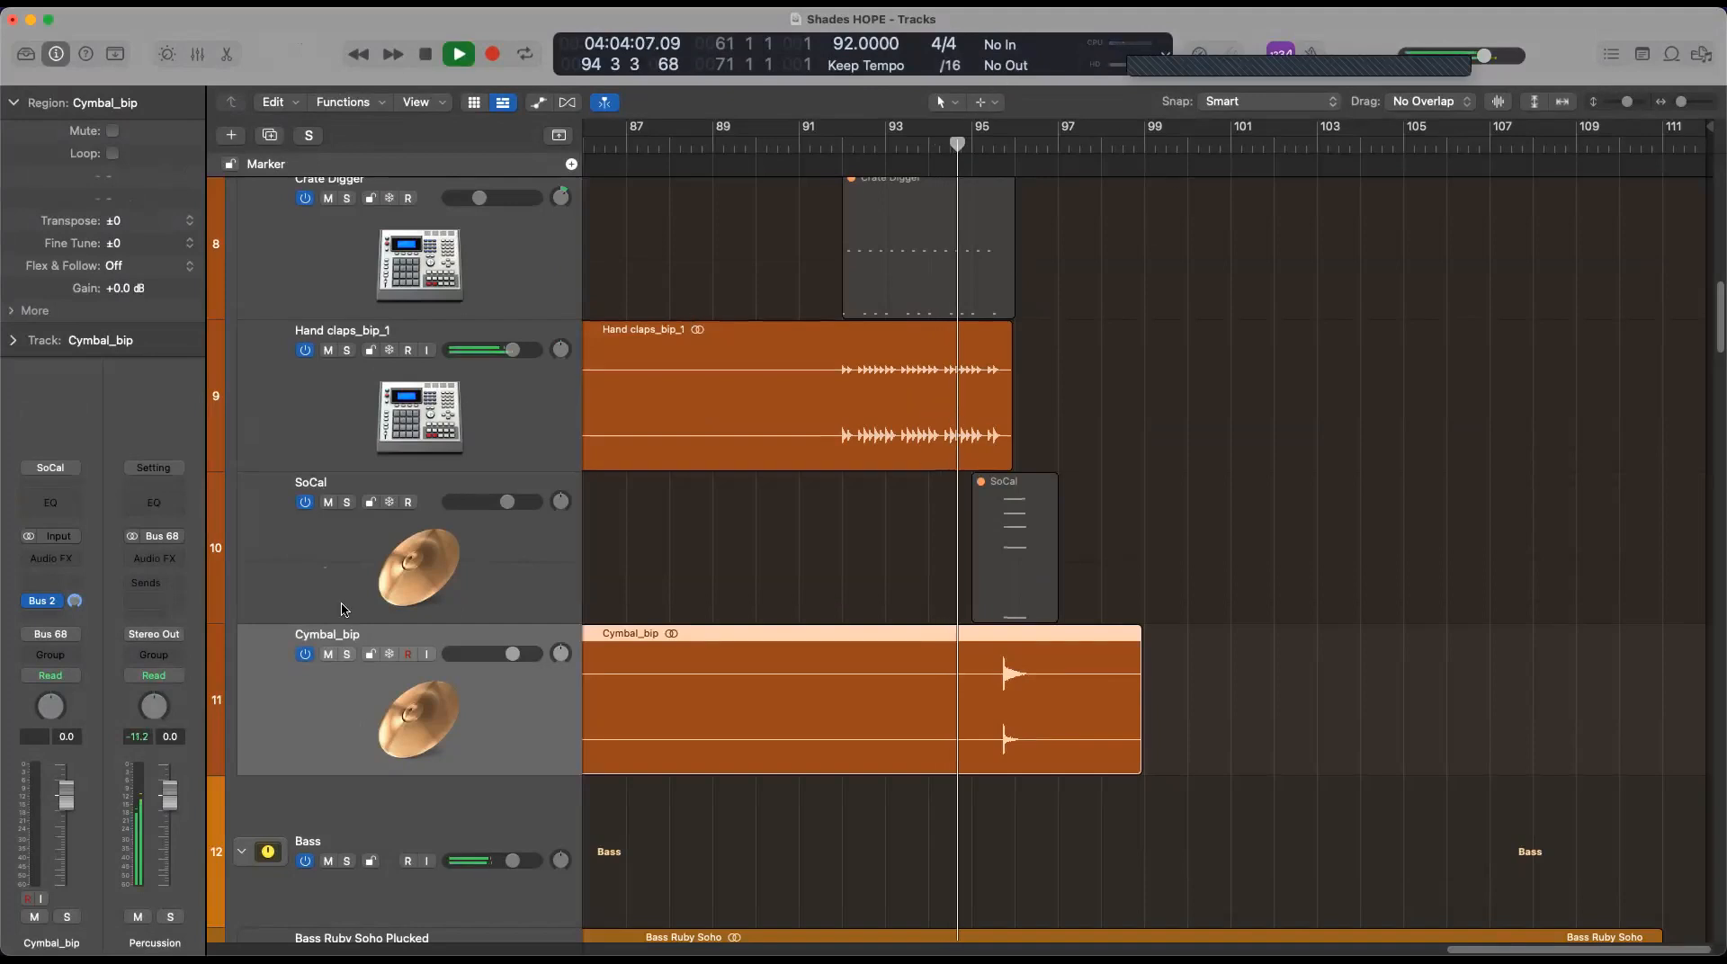
click(348, 655)
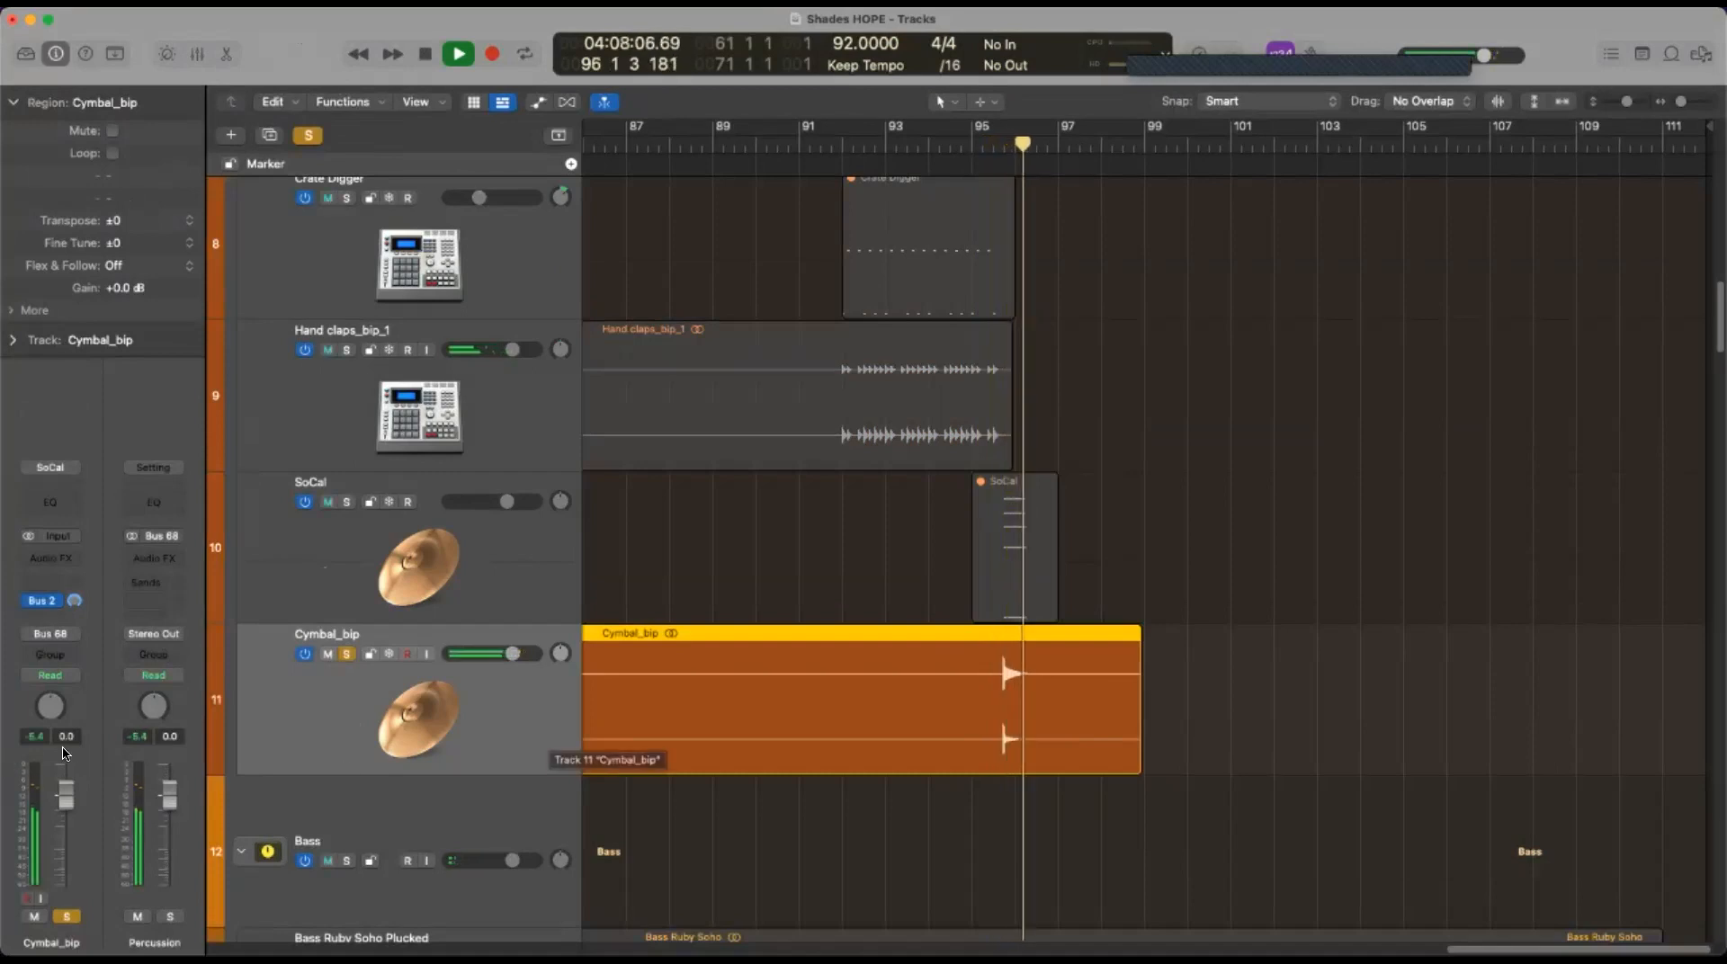
key(space)
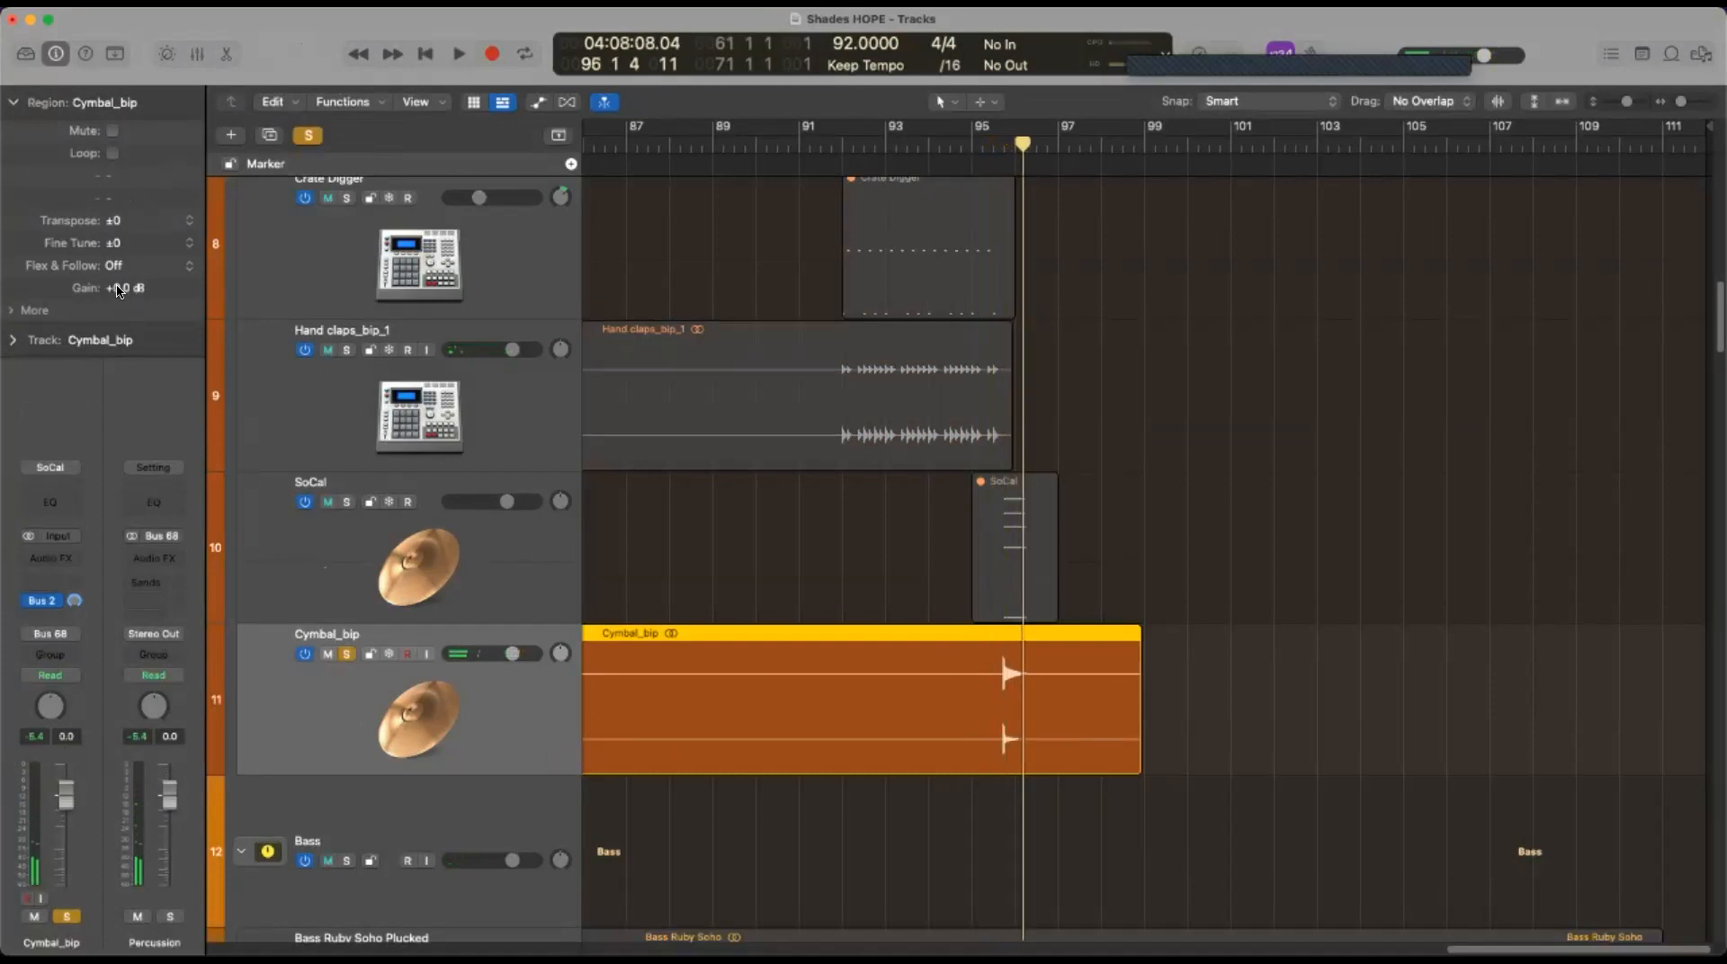
Lower the Cymbal_bip region gain to -5.0 dB and replay from just before bar 95 to recheck the peak
drag(119, 290, 128, 416)
click(961, 144)
key(space)
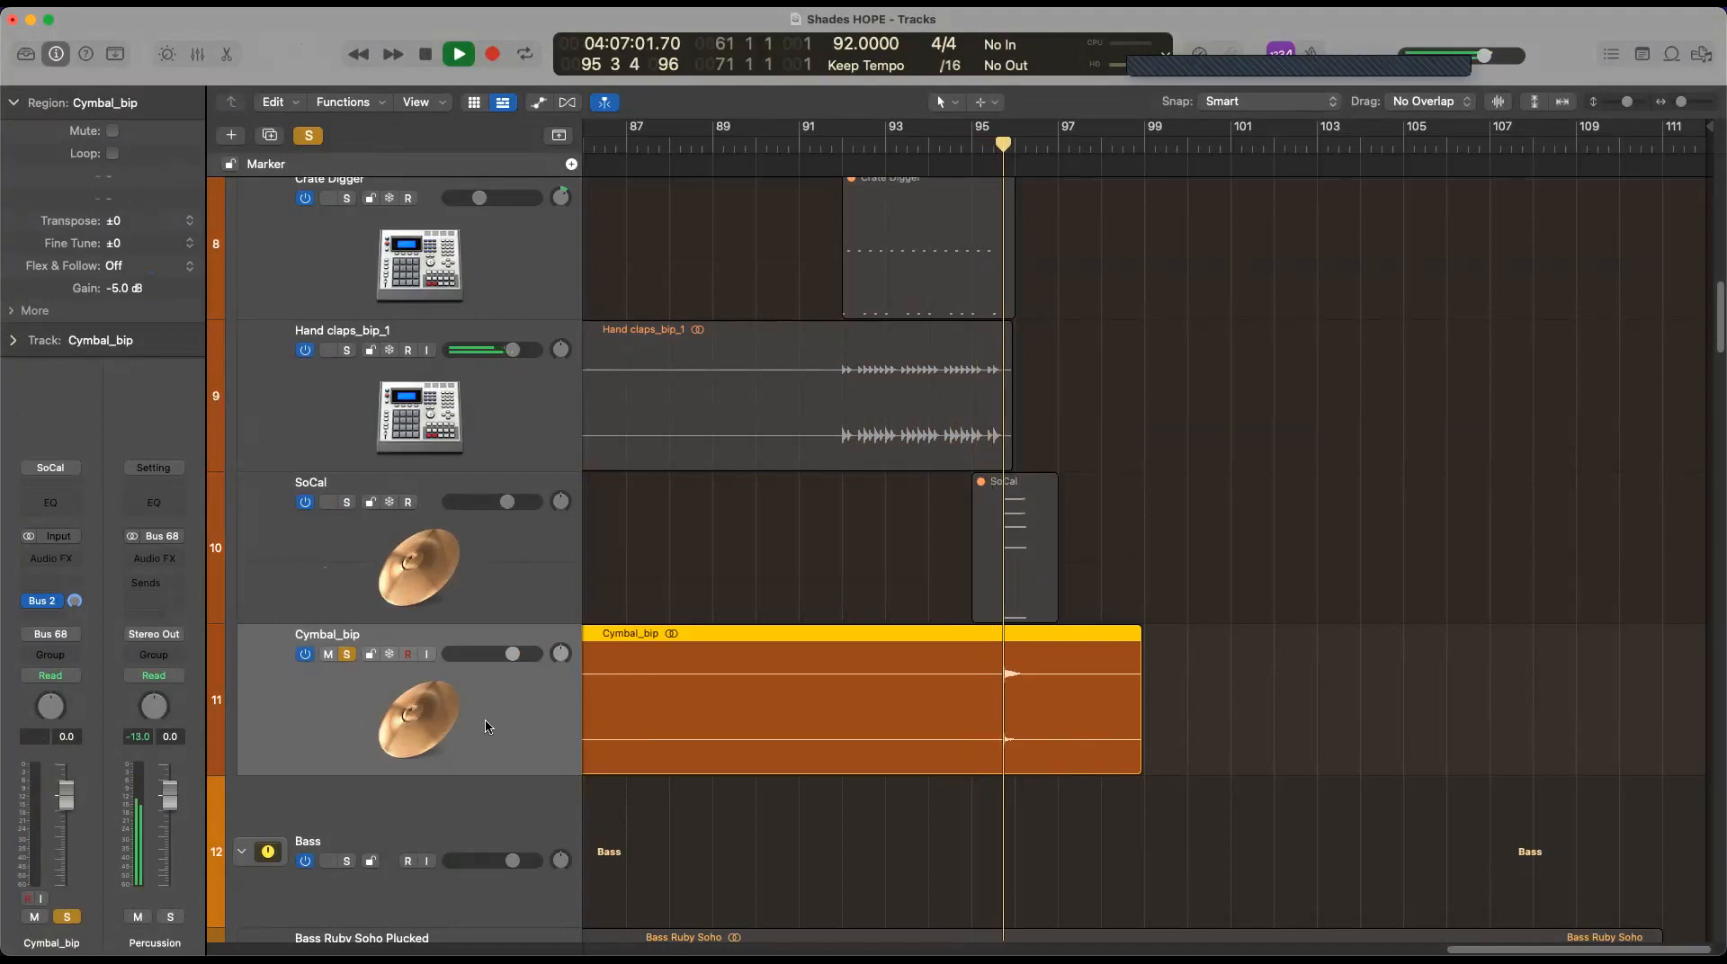
Stop playback, take the Cymbal_bip track out of solo, and open the Mixer
key(space)
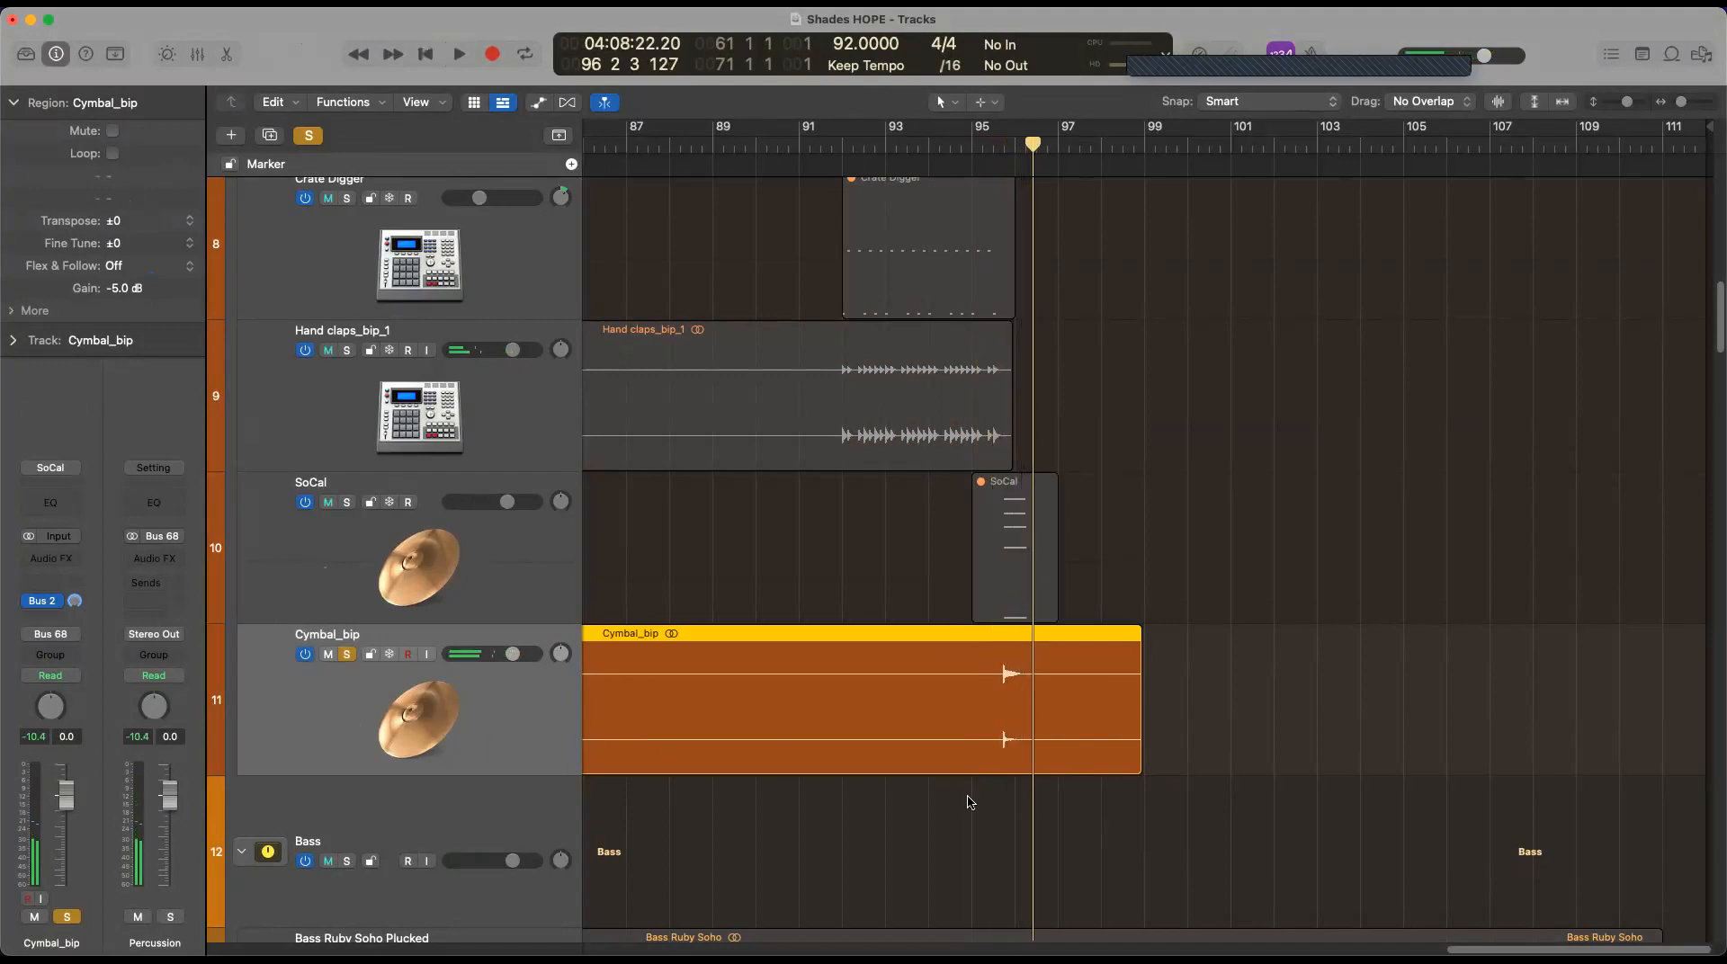
click(346, 654)
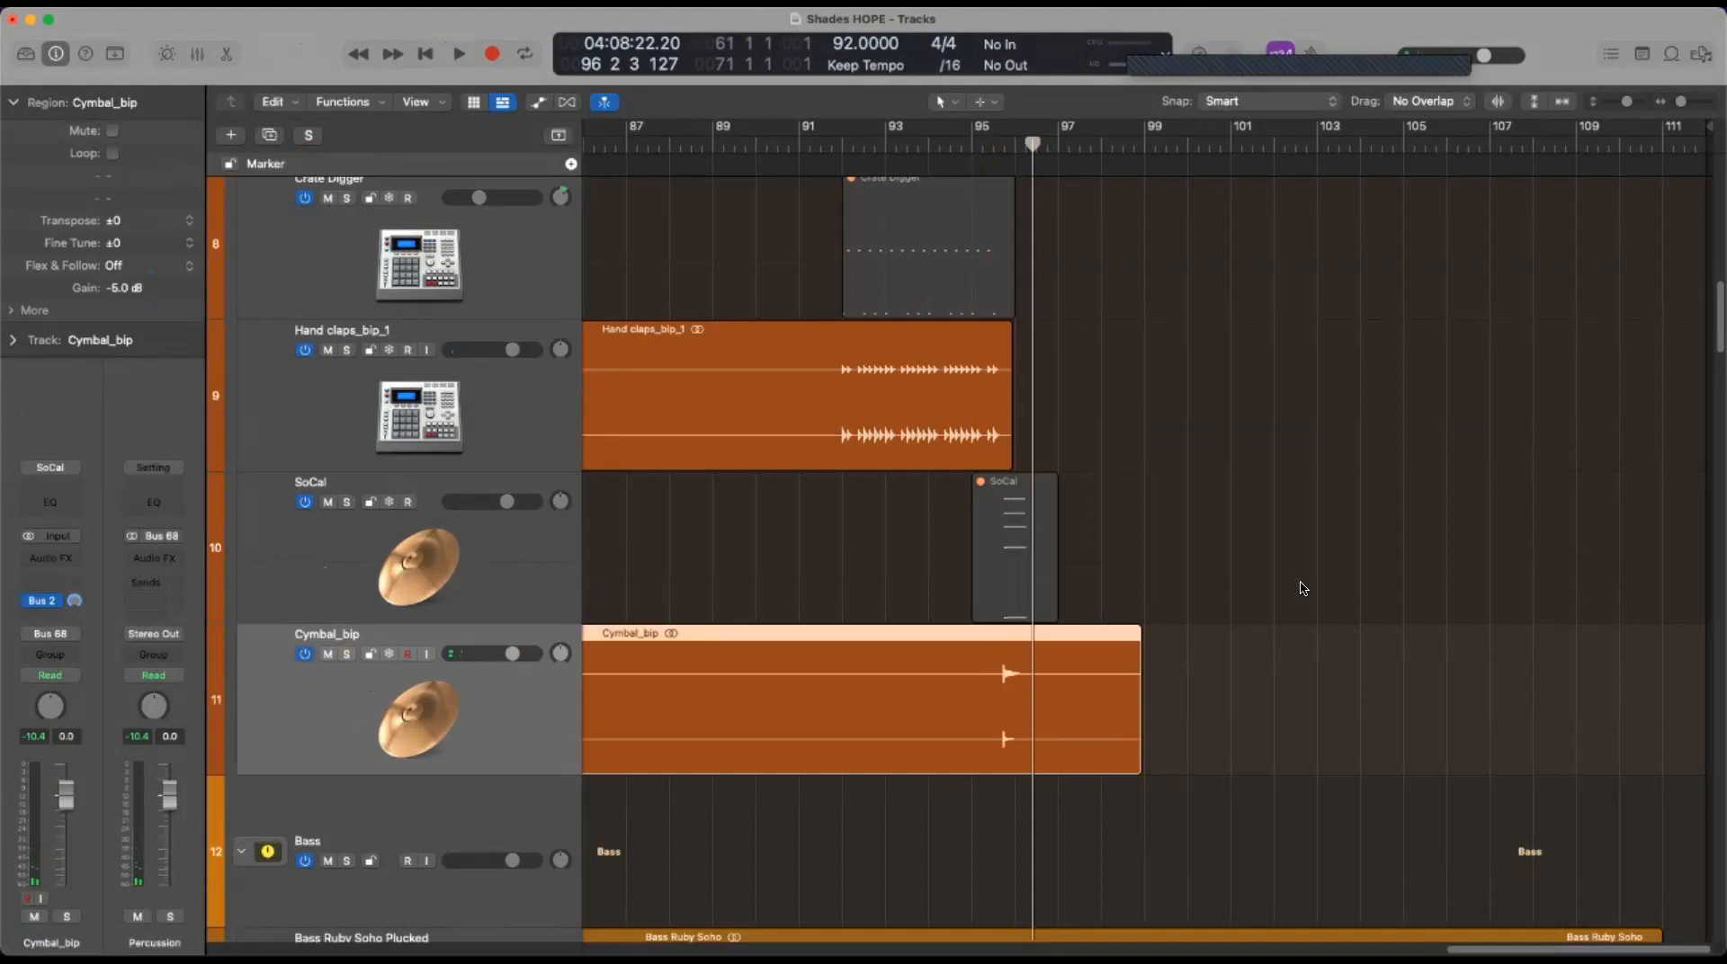
scroll(1303, 588, down, 5)
scroll(1286, 569, up, 15)
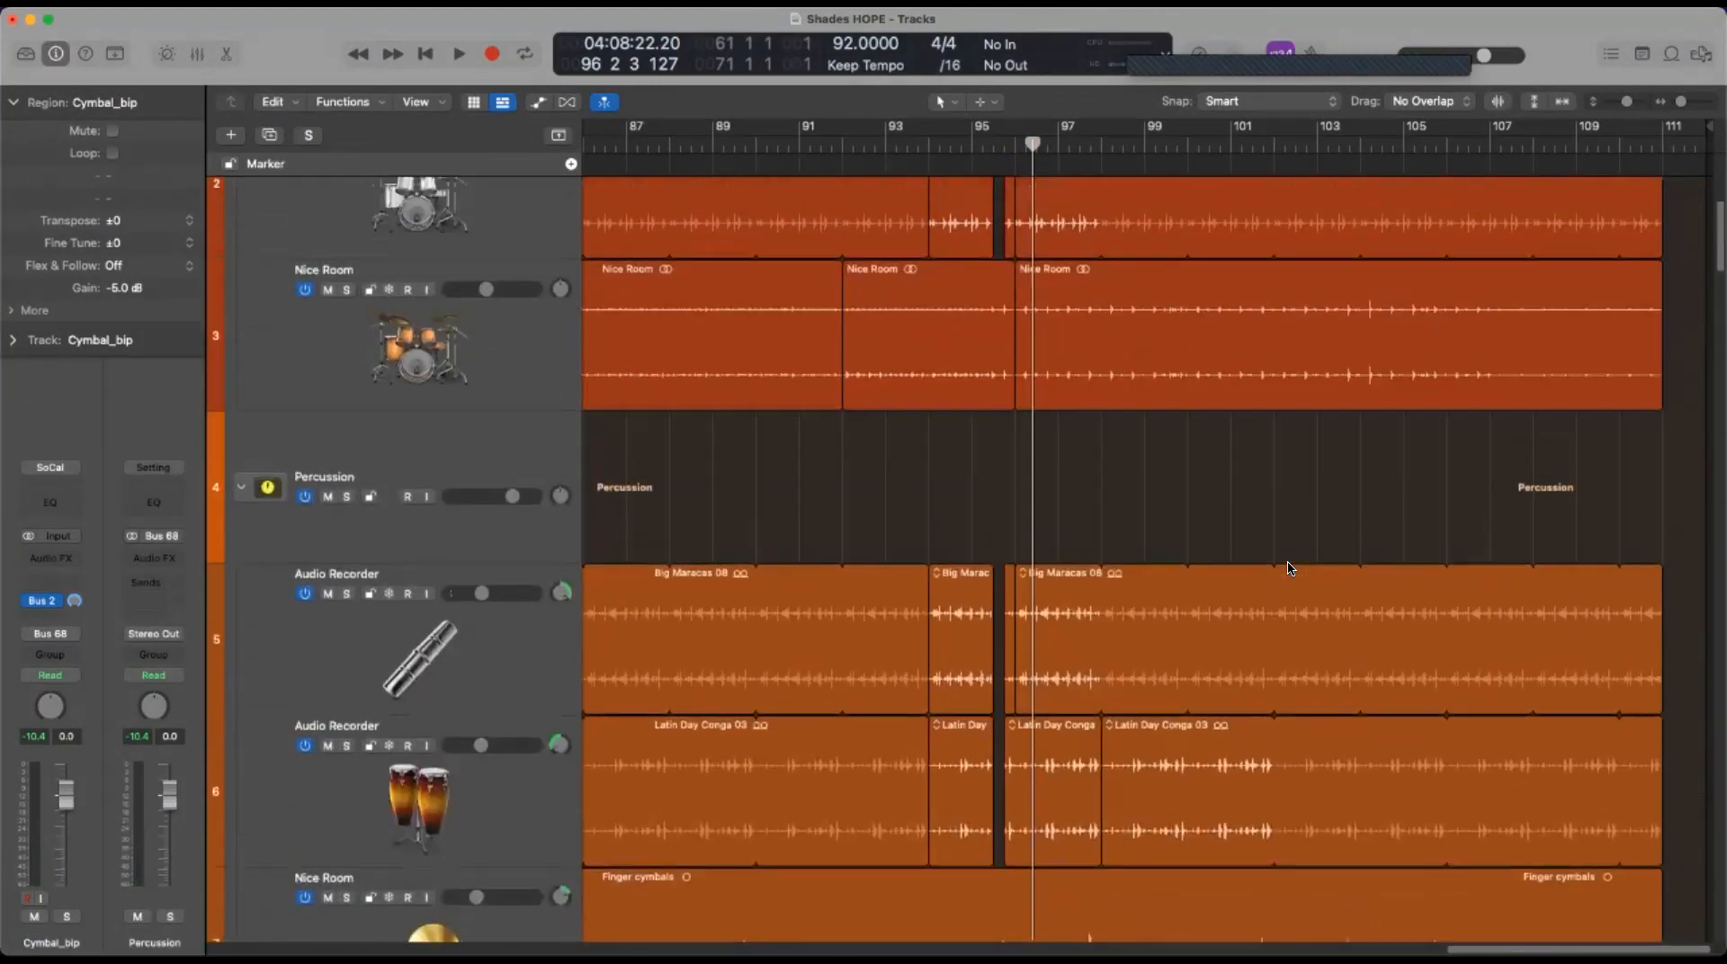
scroll(1291, 569, up, 3)
click(196, 55)
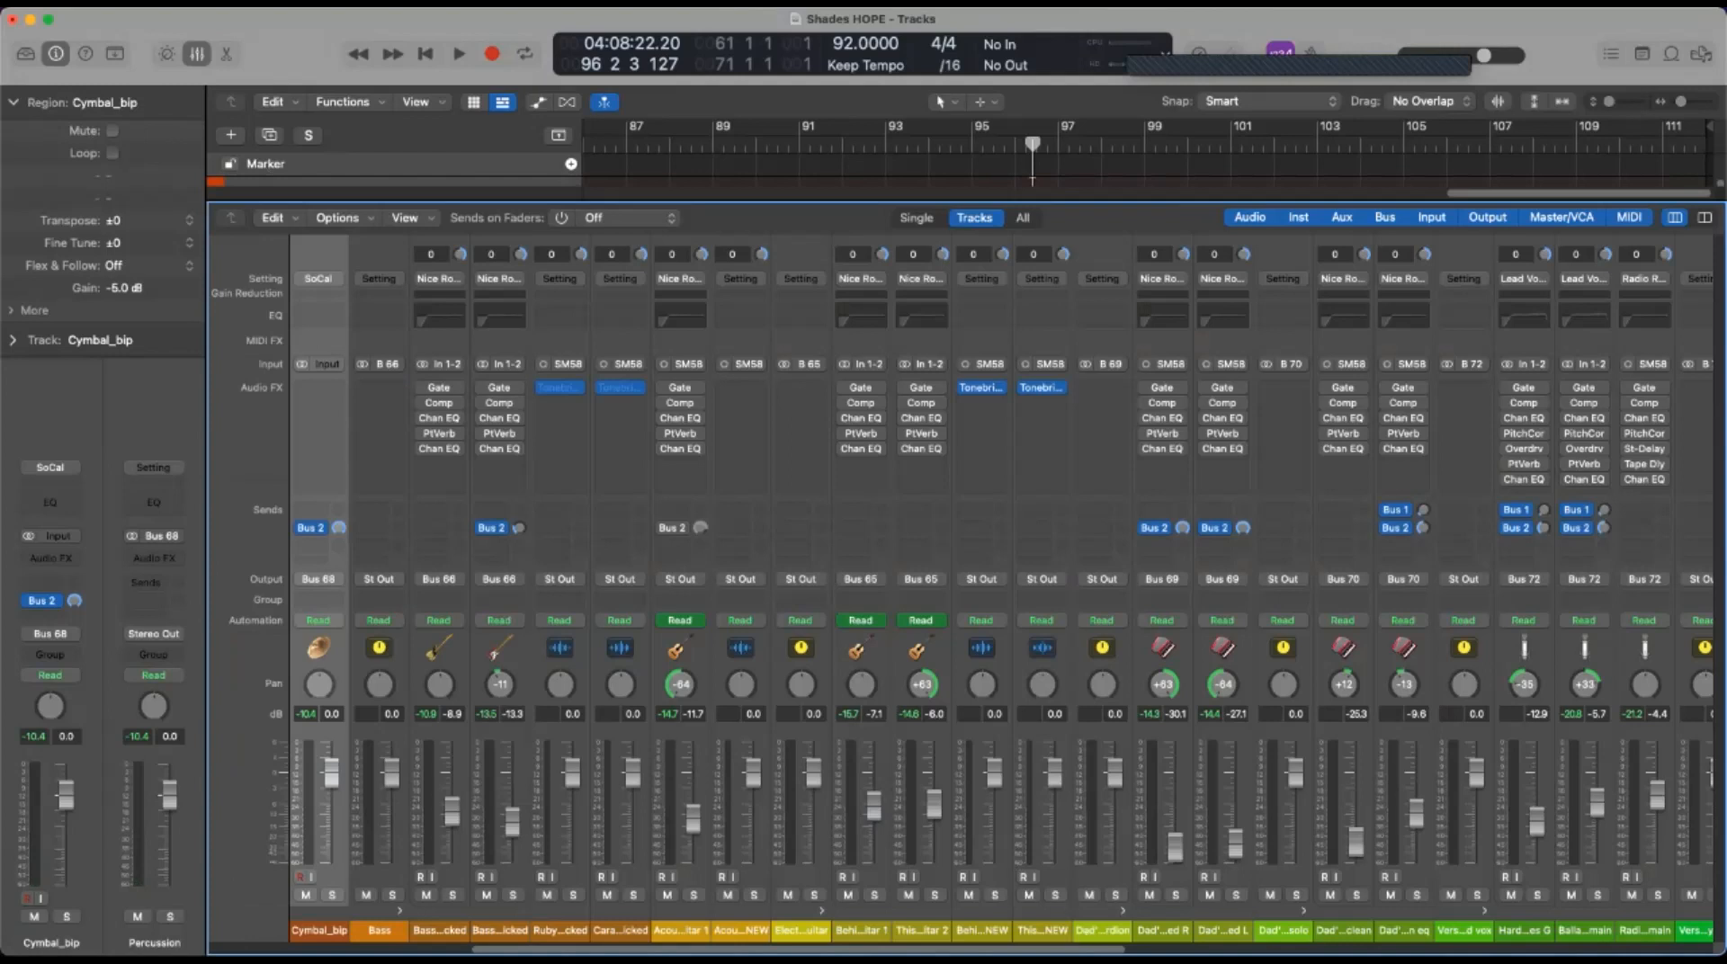
Bypass the Tonebridge plug-ins on the two adjacent NEW electric guitar channels and check the remaining channel strips for active effects
scroll(1001, 589, left, 10)
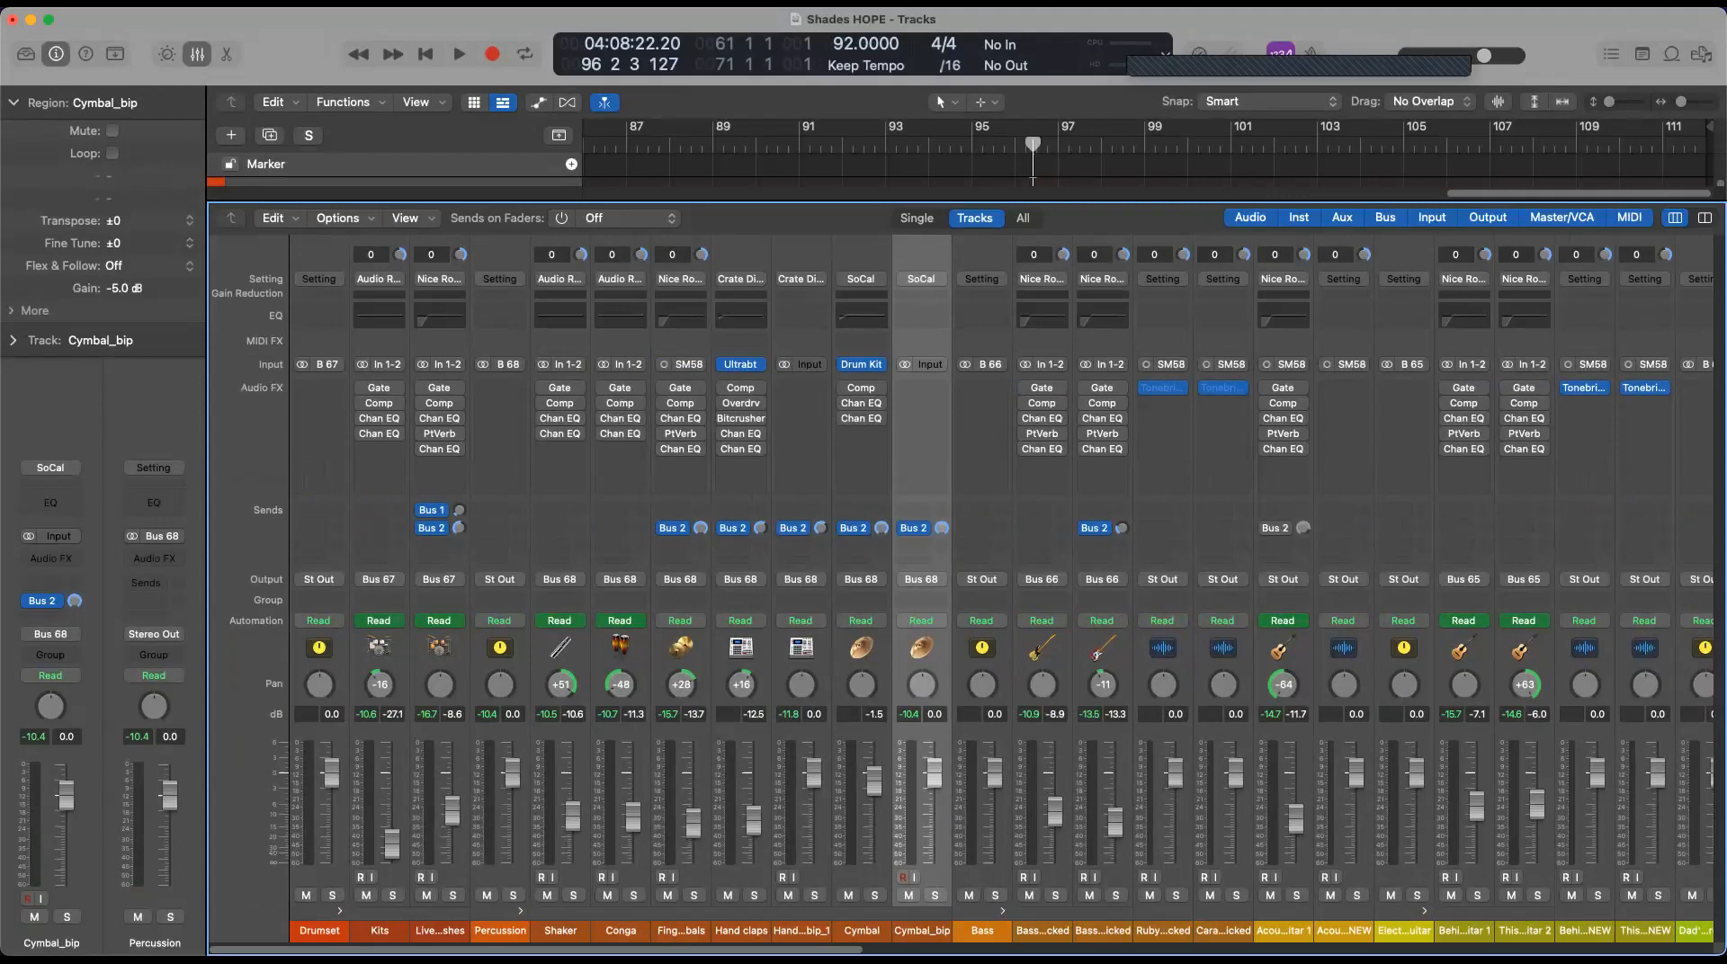
scroll(1074, 780, right, 10)
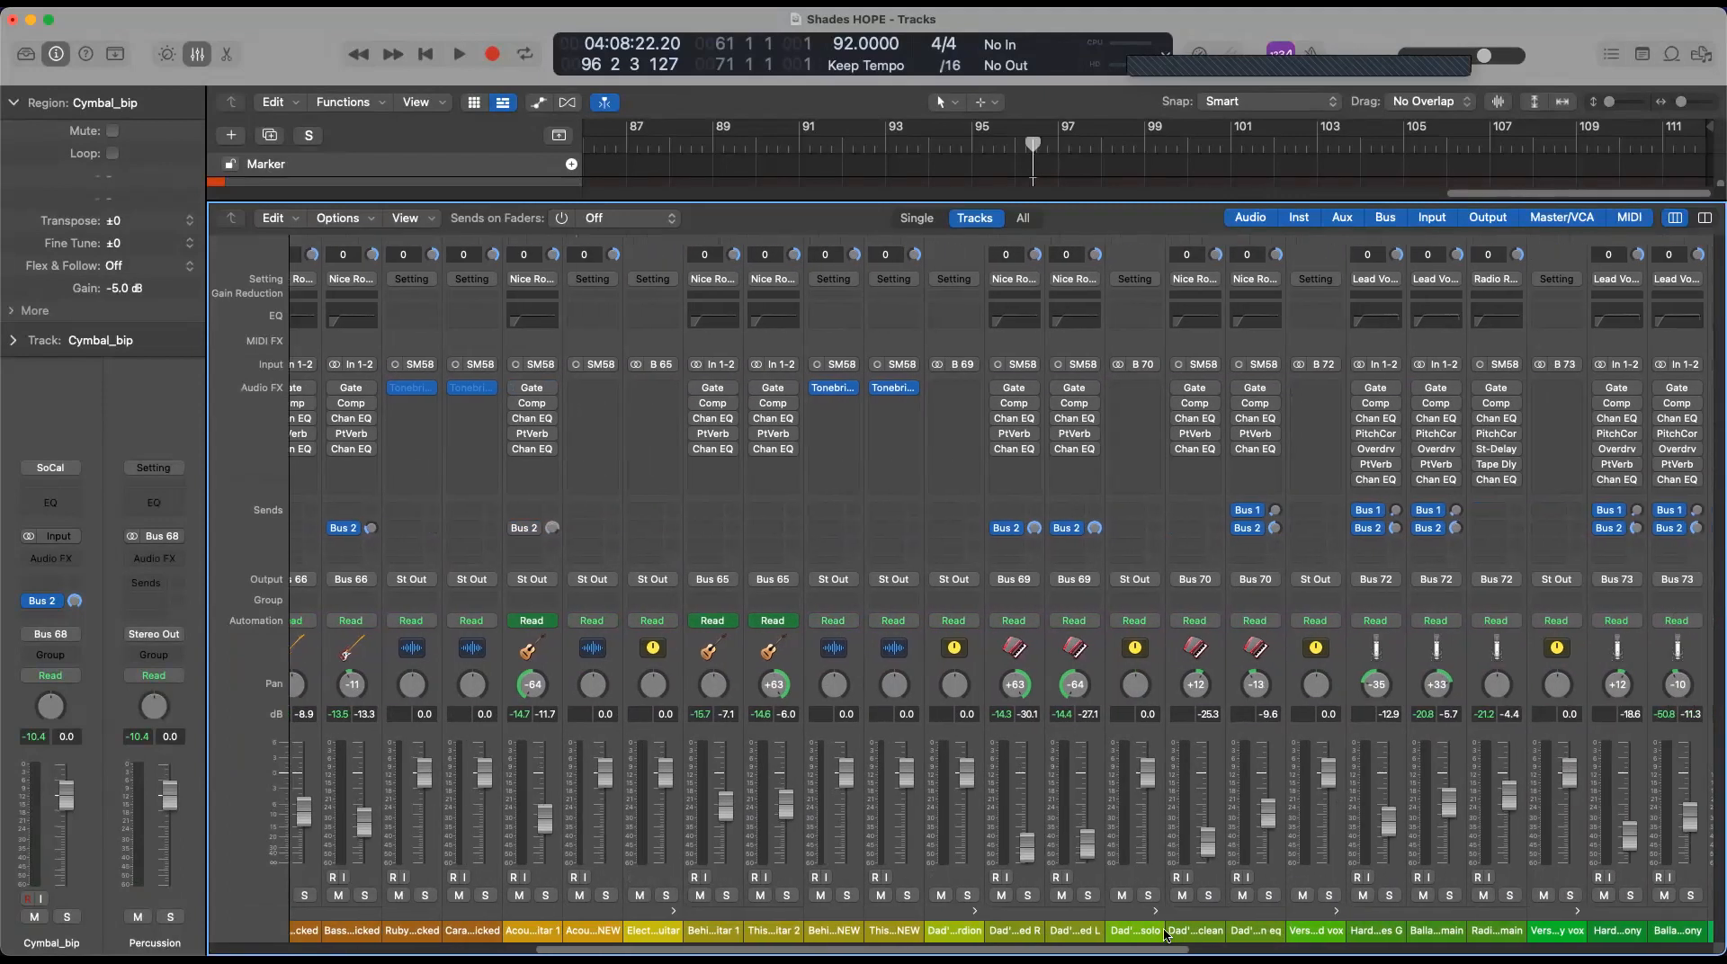
click(736, 389)
click(796, 390)
scroll(855, 863, right, 10)
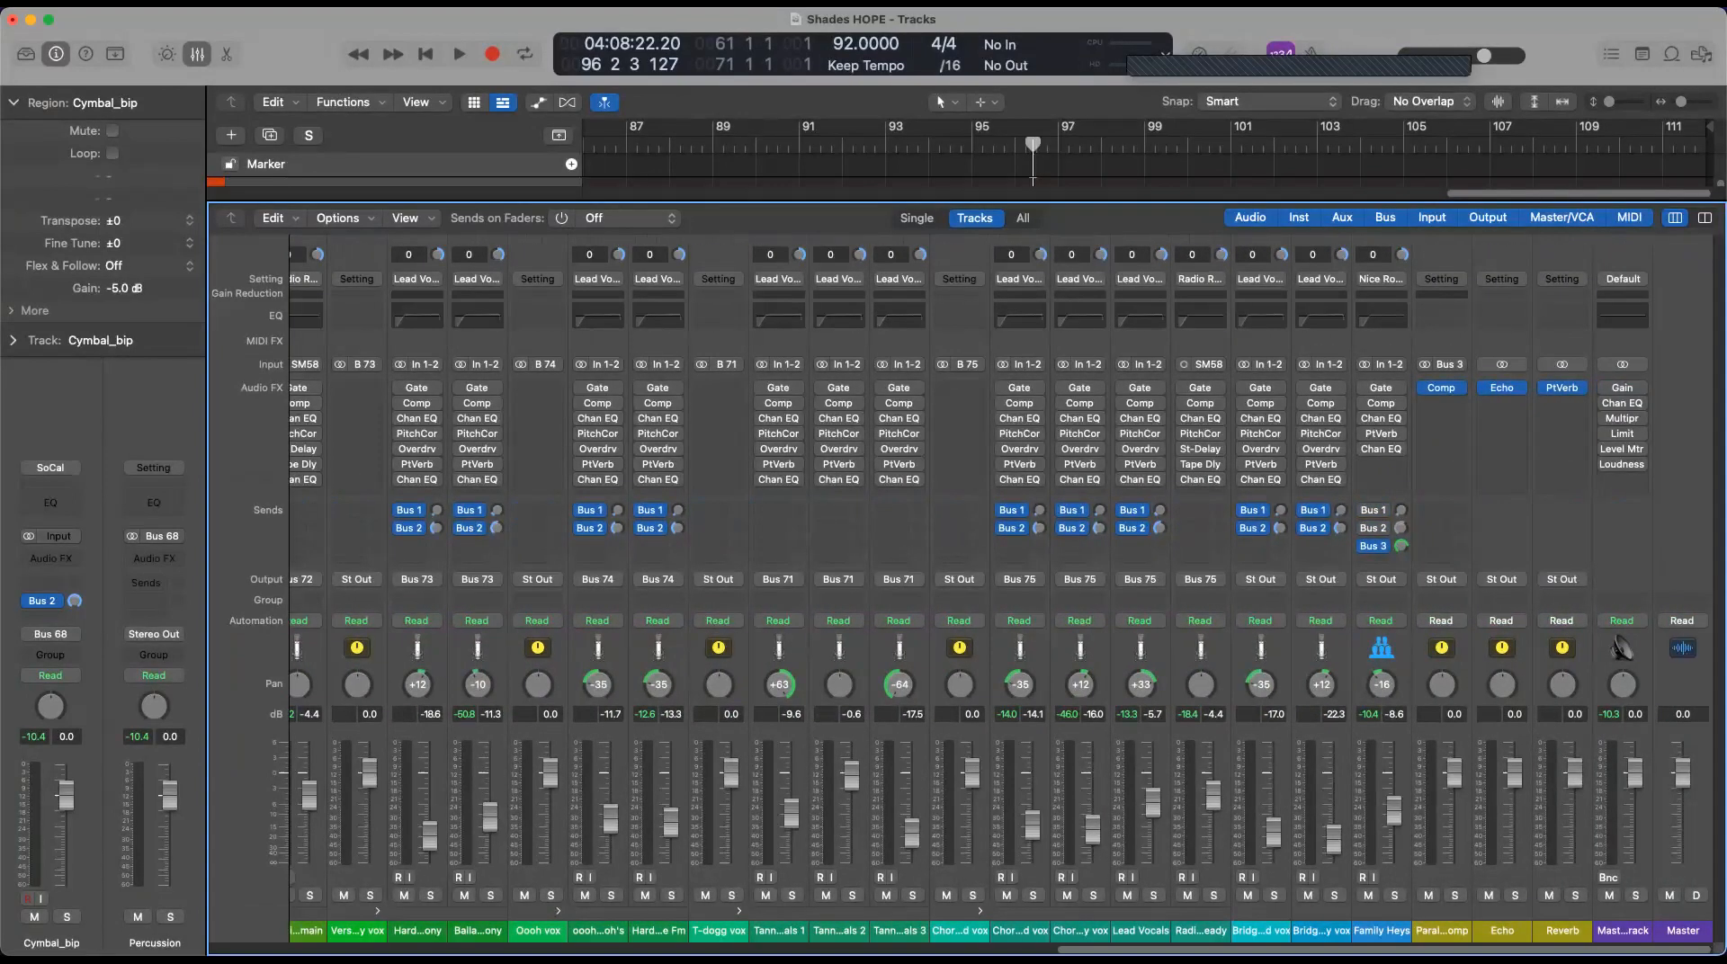
scroll(357, 839, left, 10)
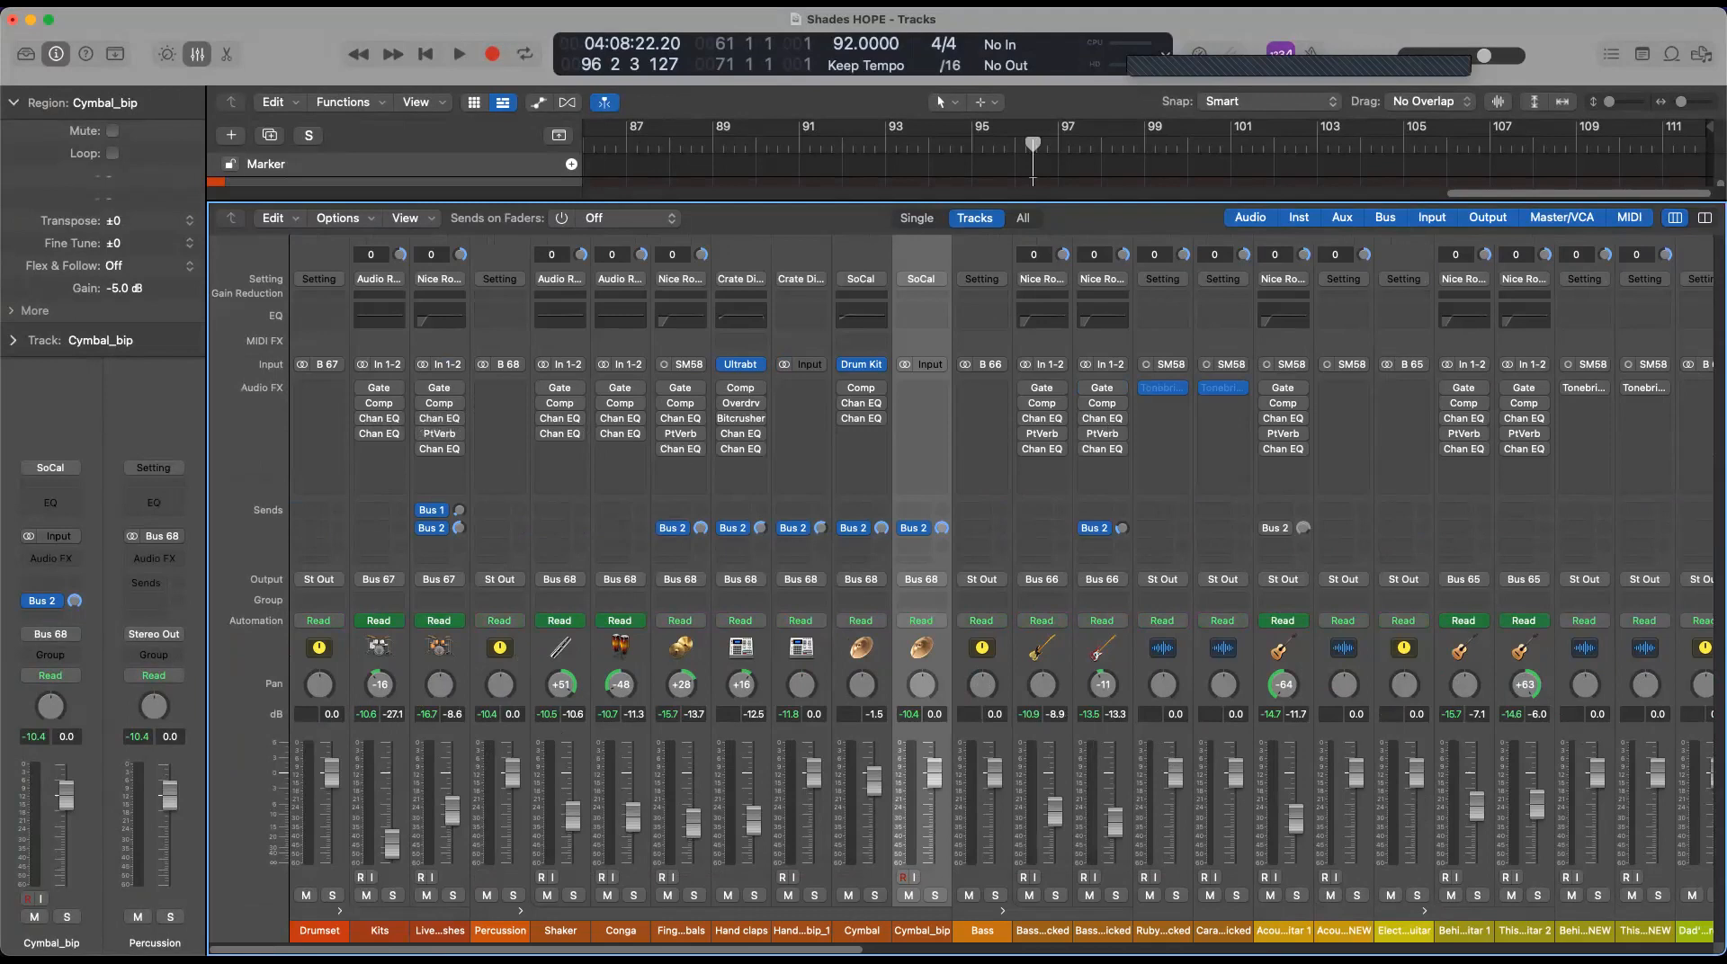
scroll(961, 593, right, 15)
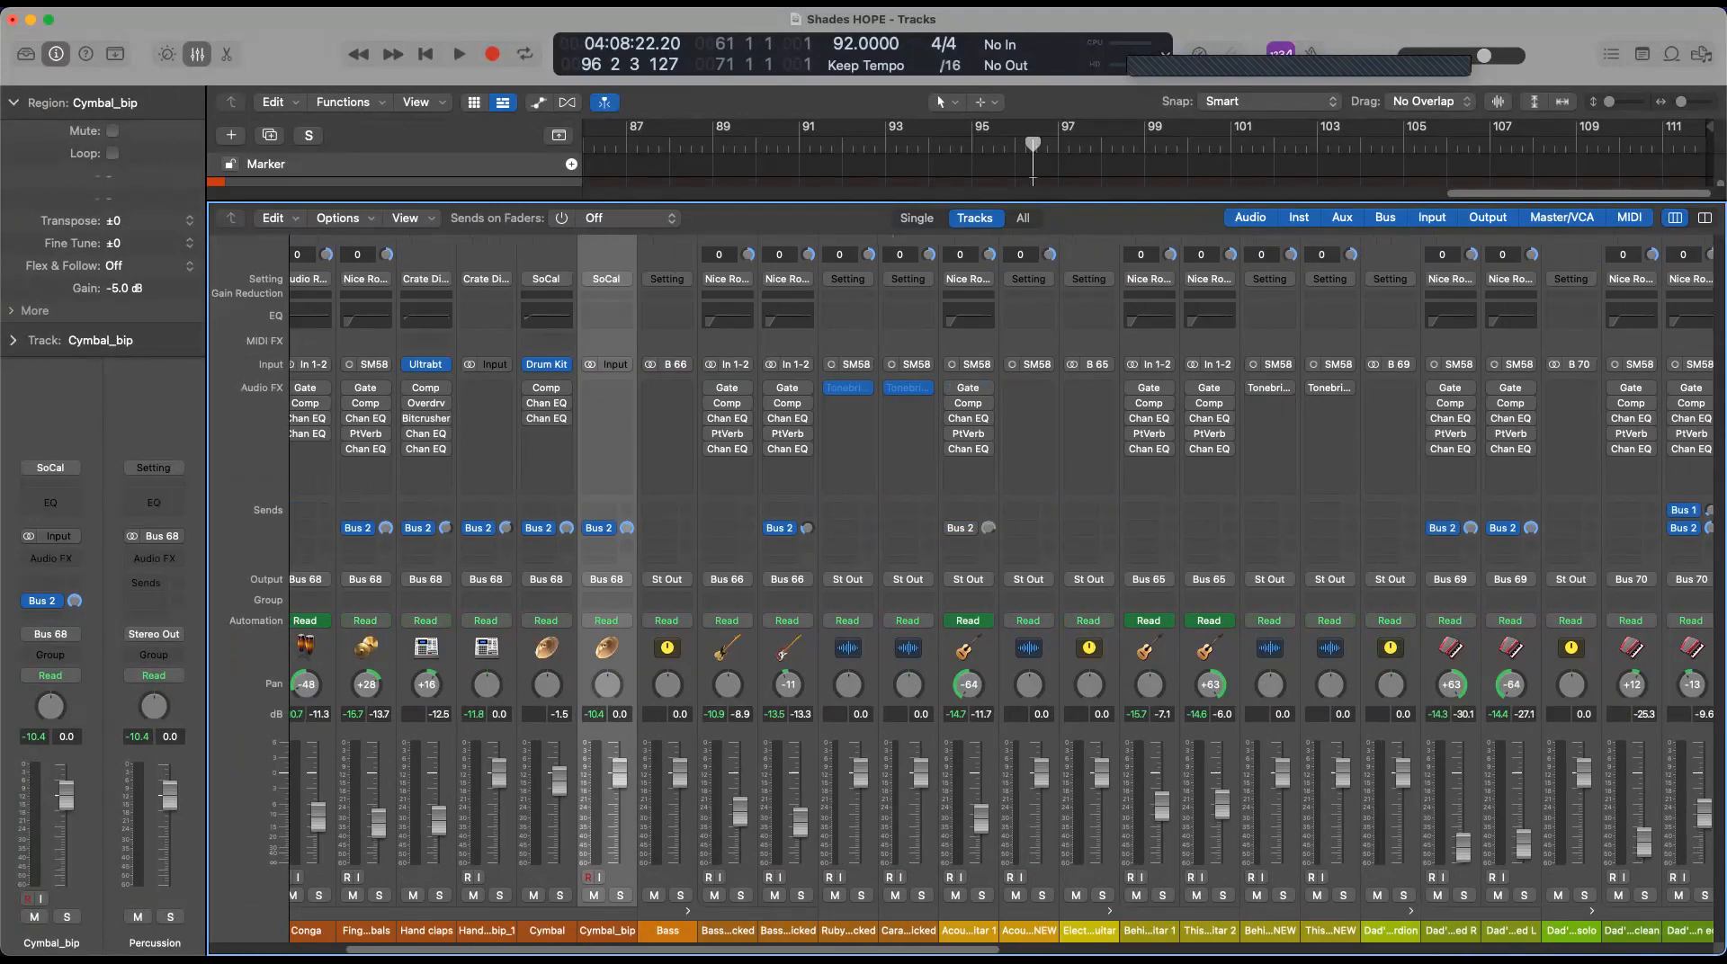
scroll(1538, 731, right, 6)
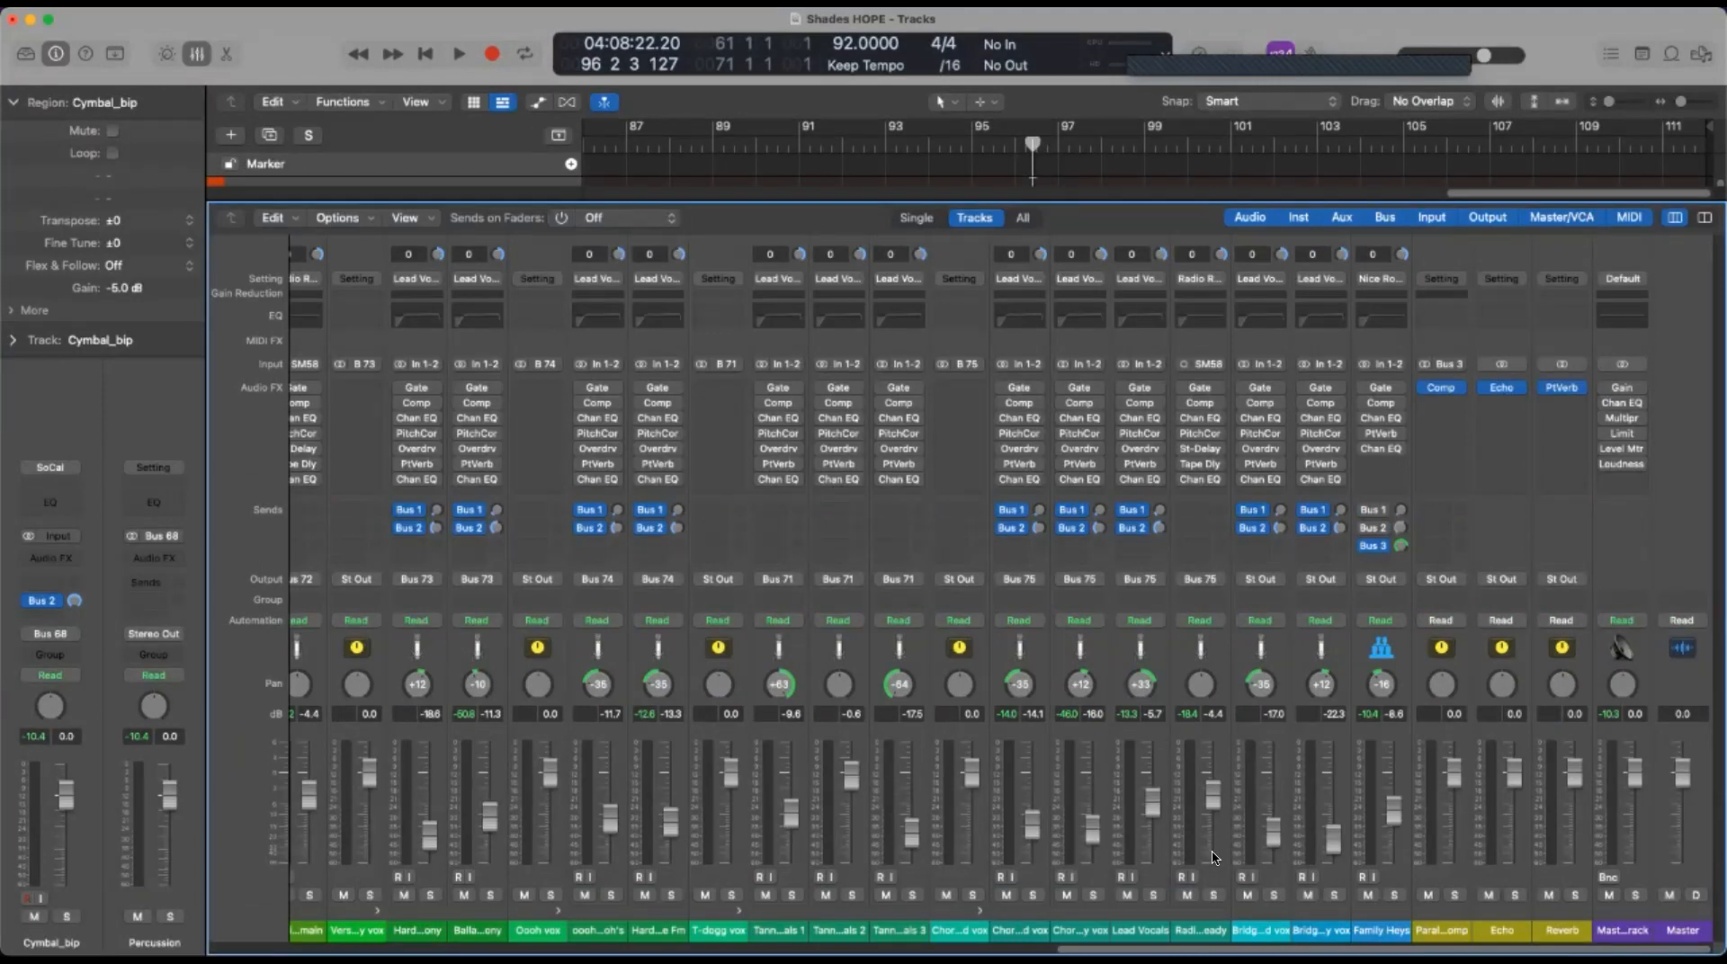
Play the full mix from the beginning and check the peak levels across all channels from the drums to the master
click(438, 58)
key(space)
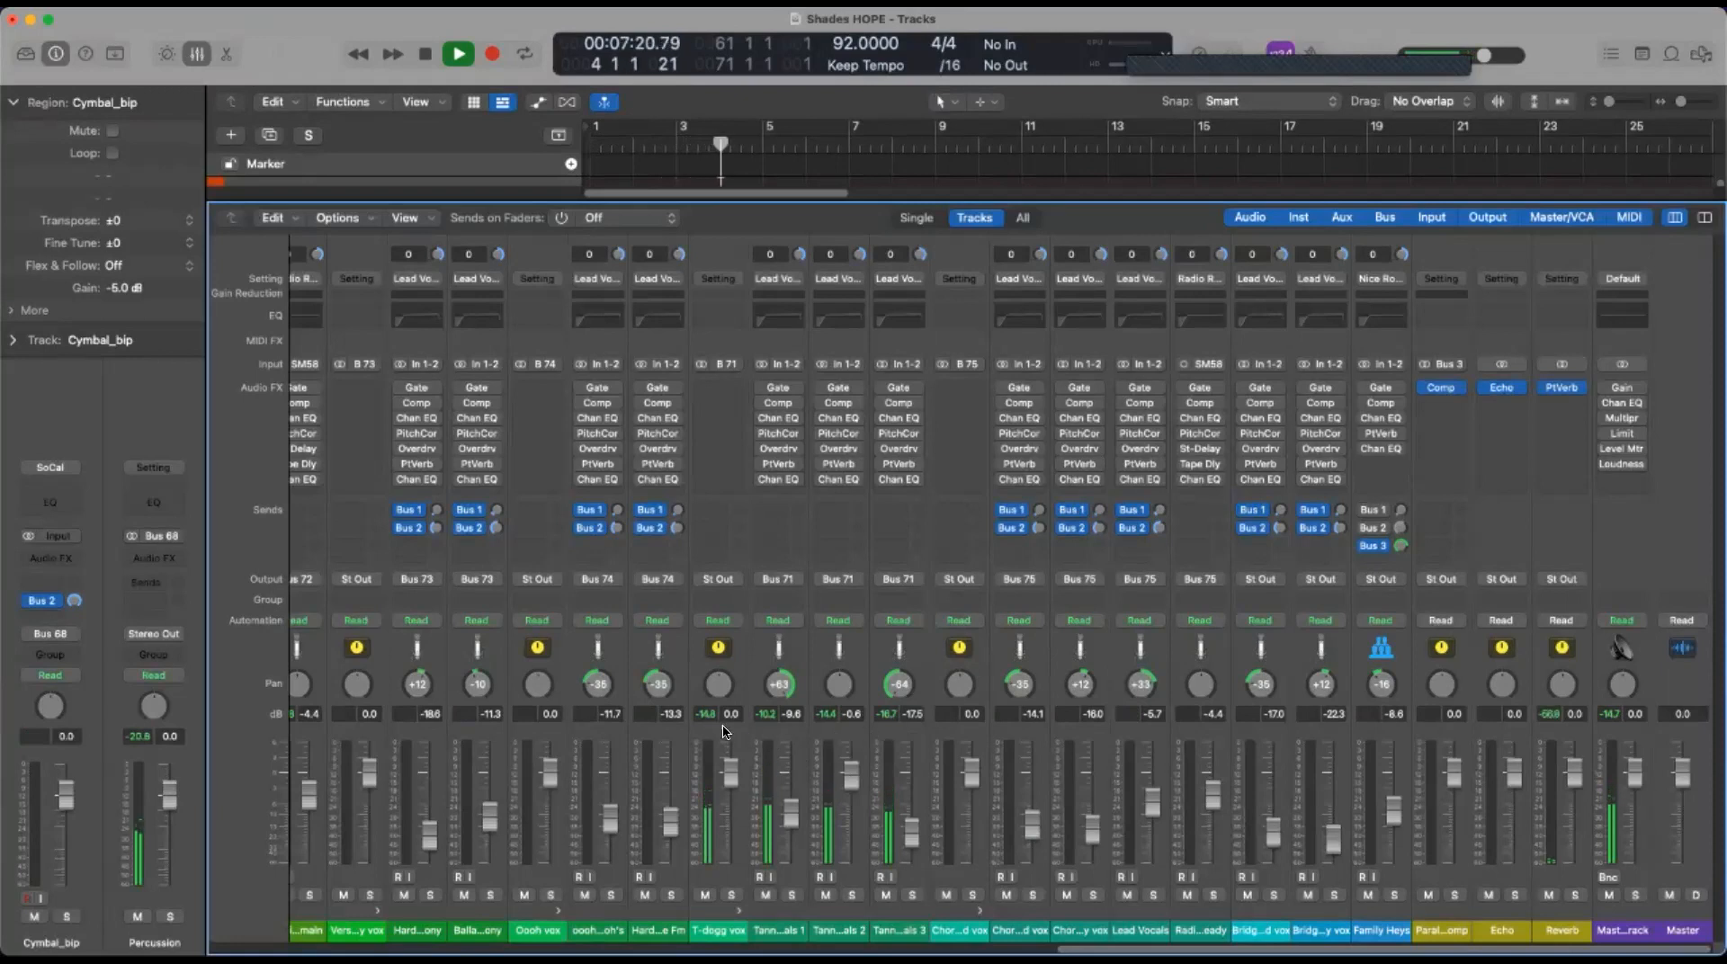
scroll(990, 869, left, 10)
scroll(990, 868, left, 15)
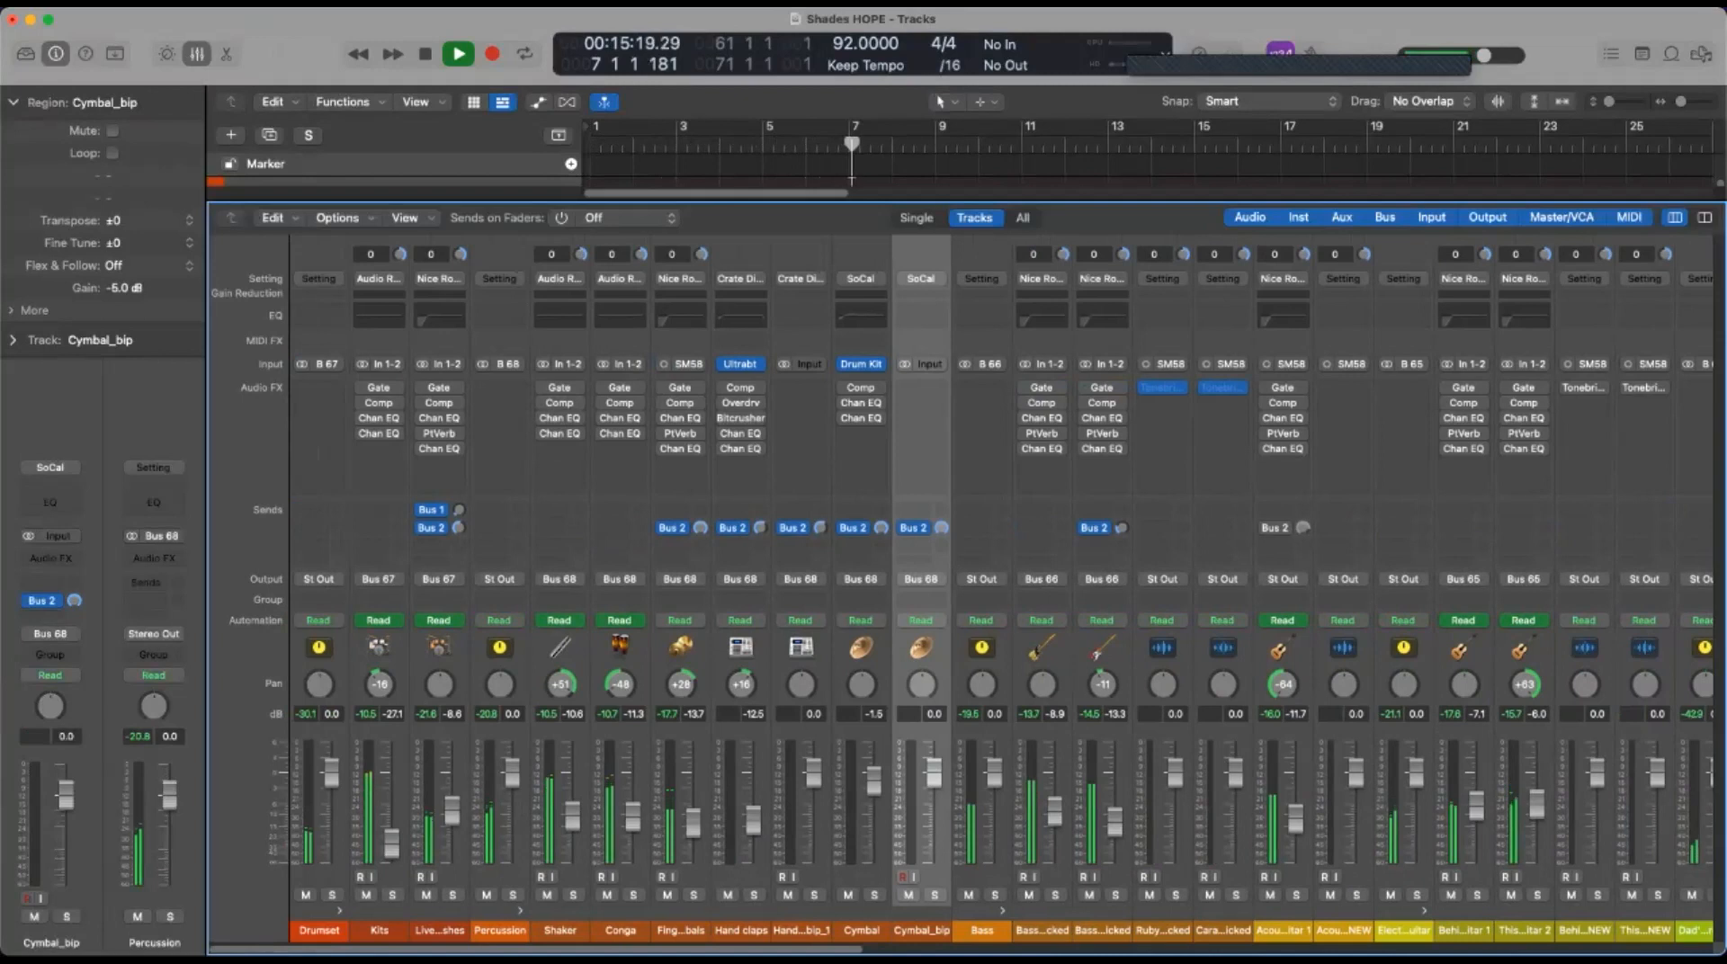
scroll(990, 585, right, 6)
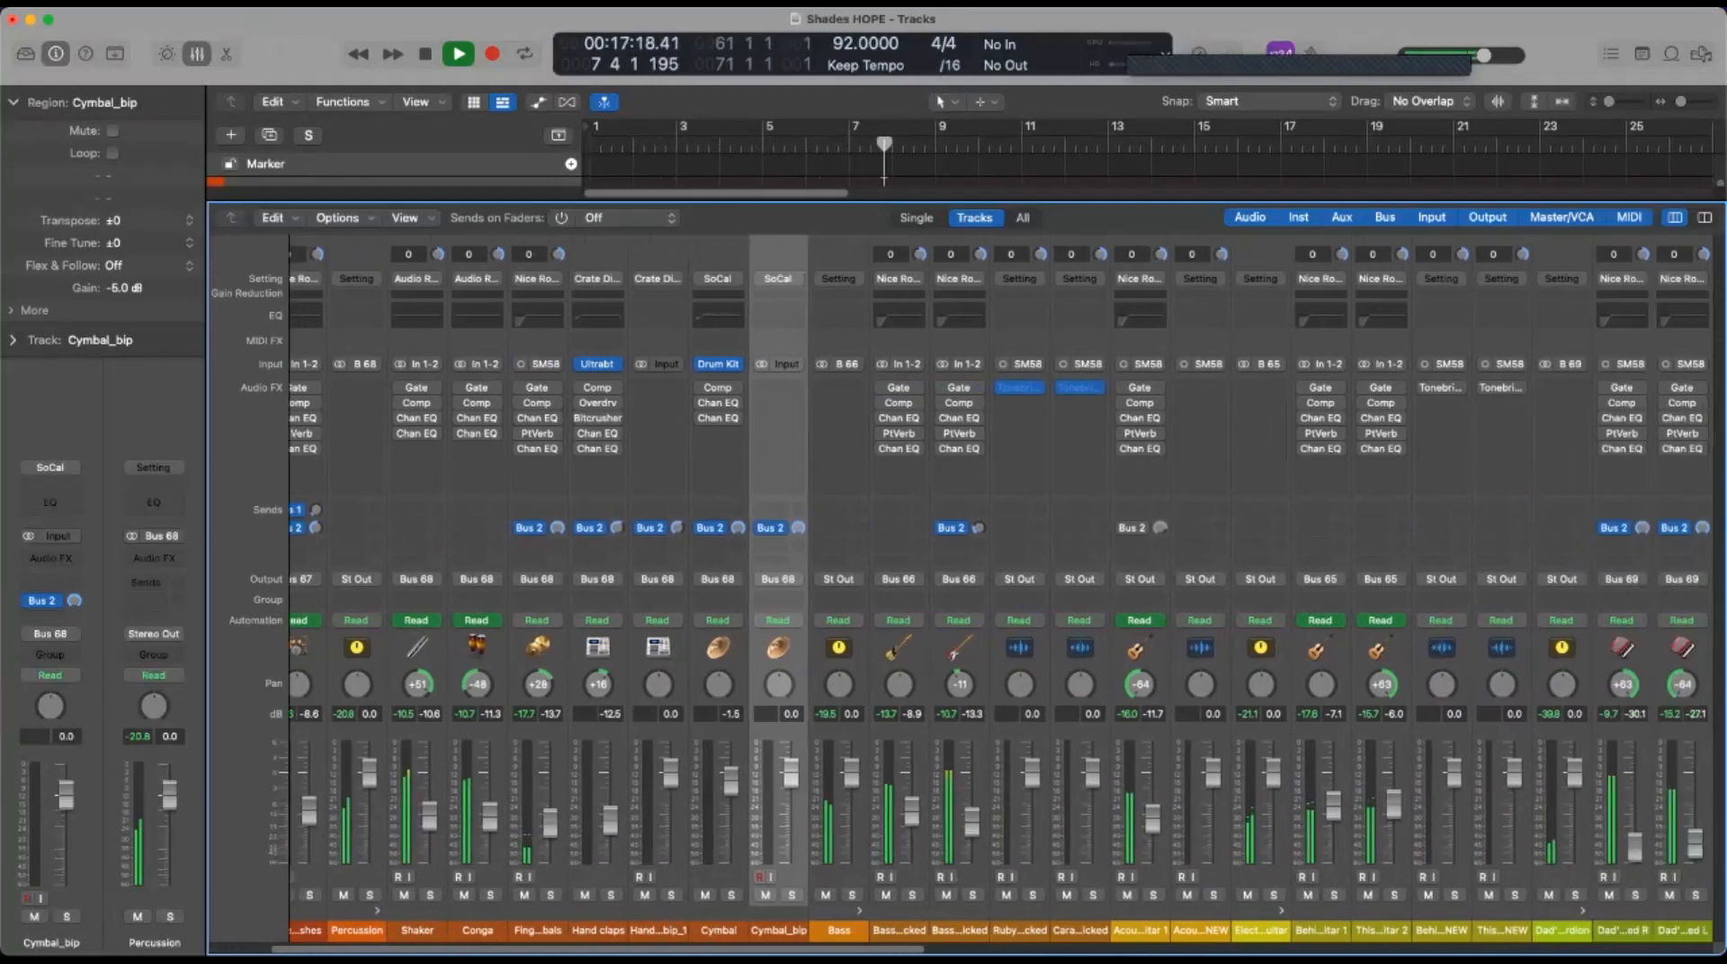
scroll(990, 585, right, 10)
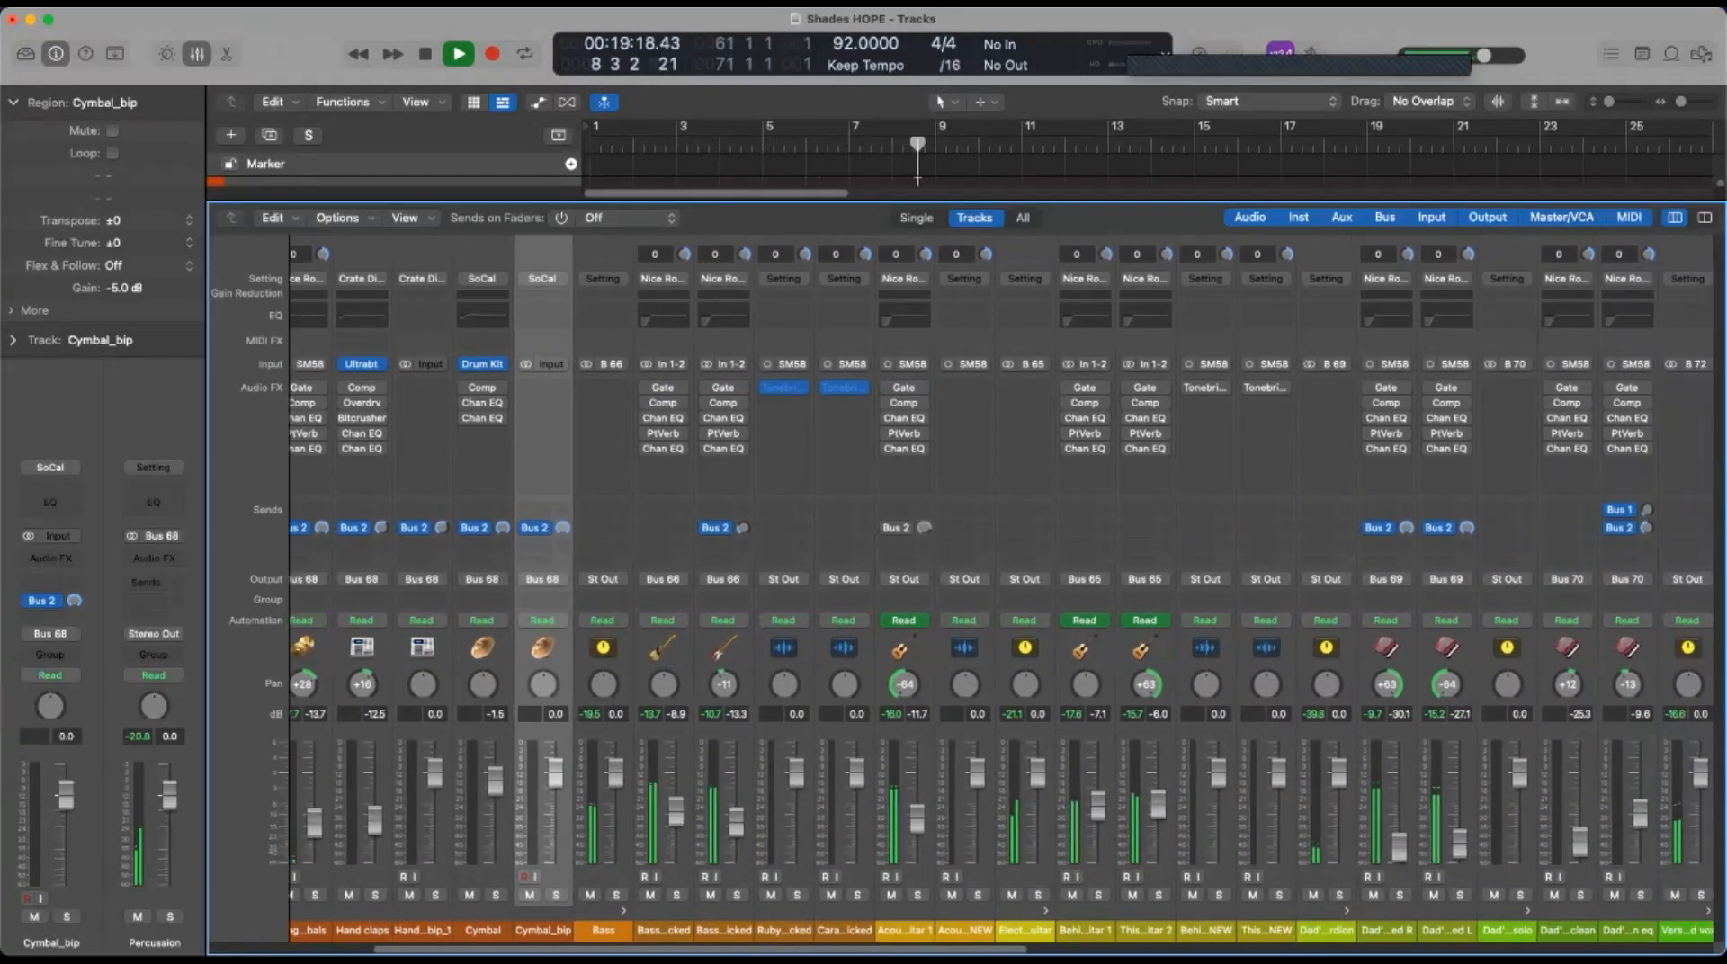
scroll(989, 584, right, 6)
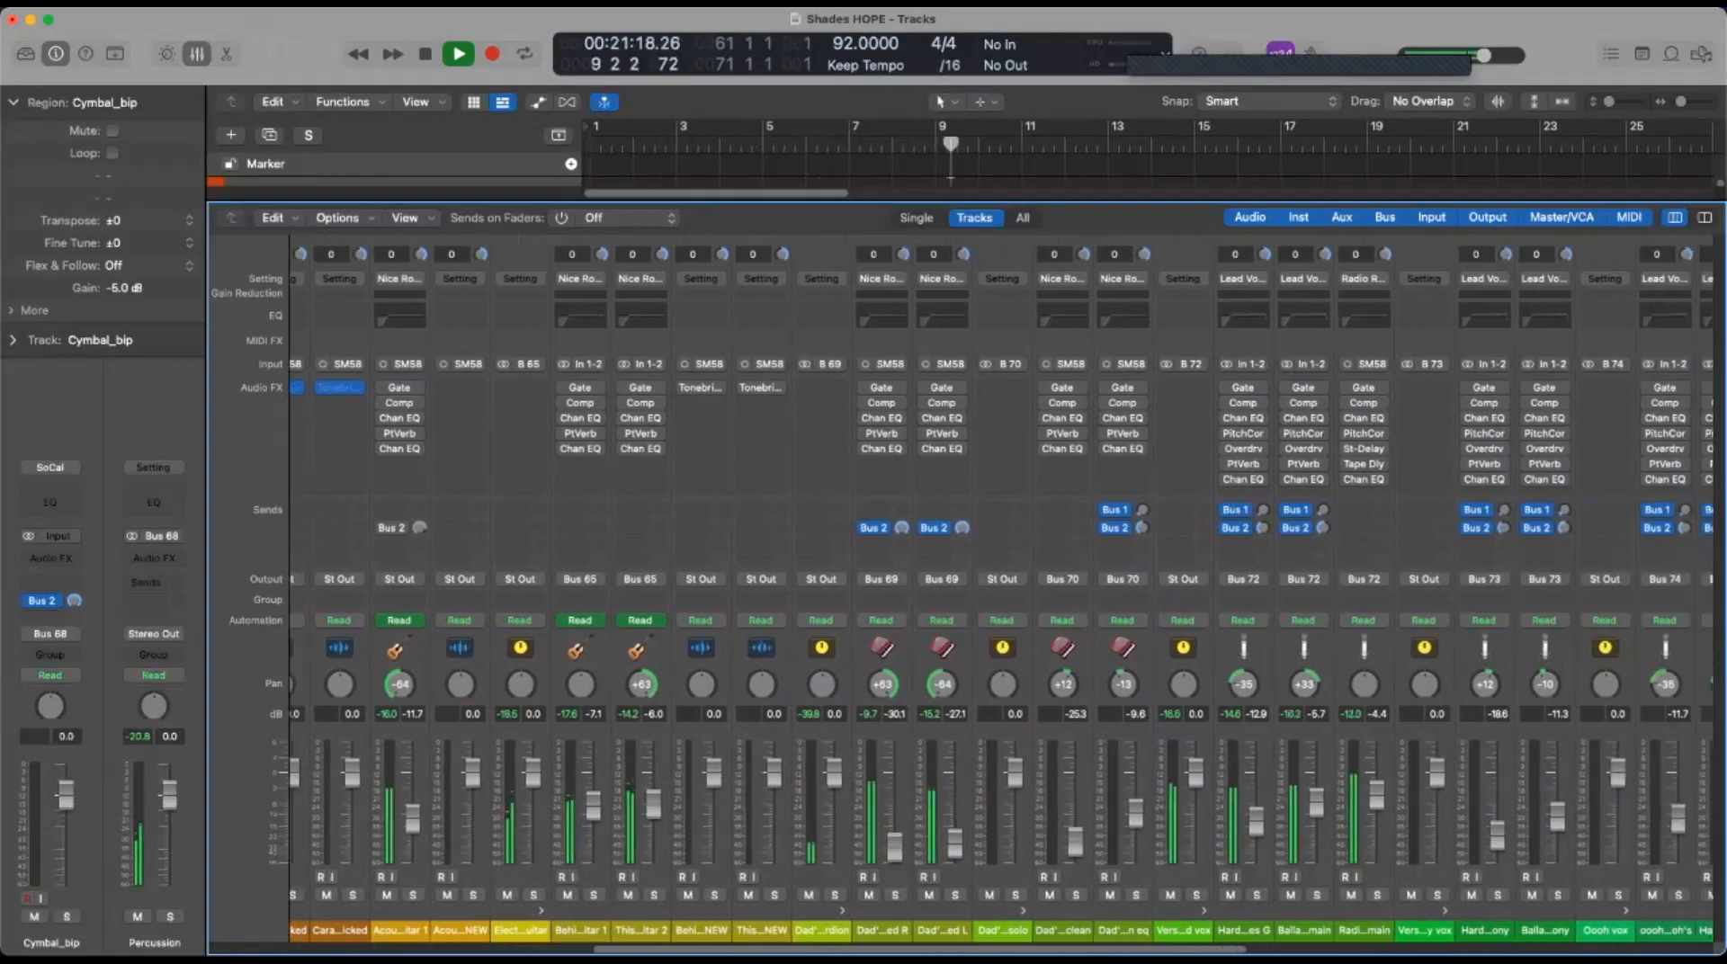
scroll(990, 584, right, 5)
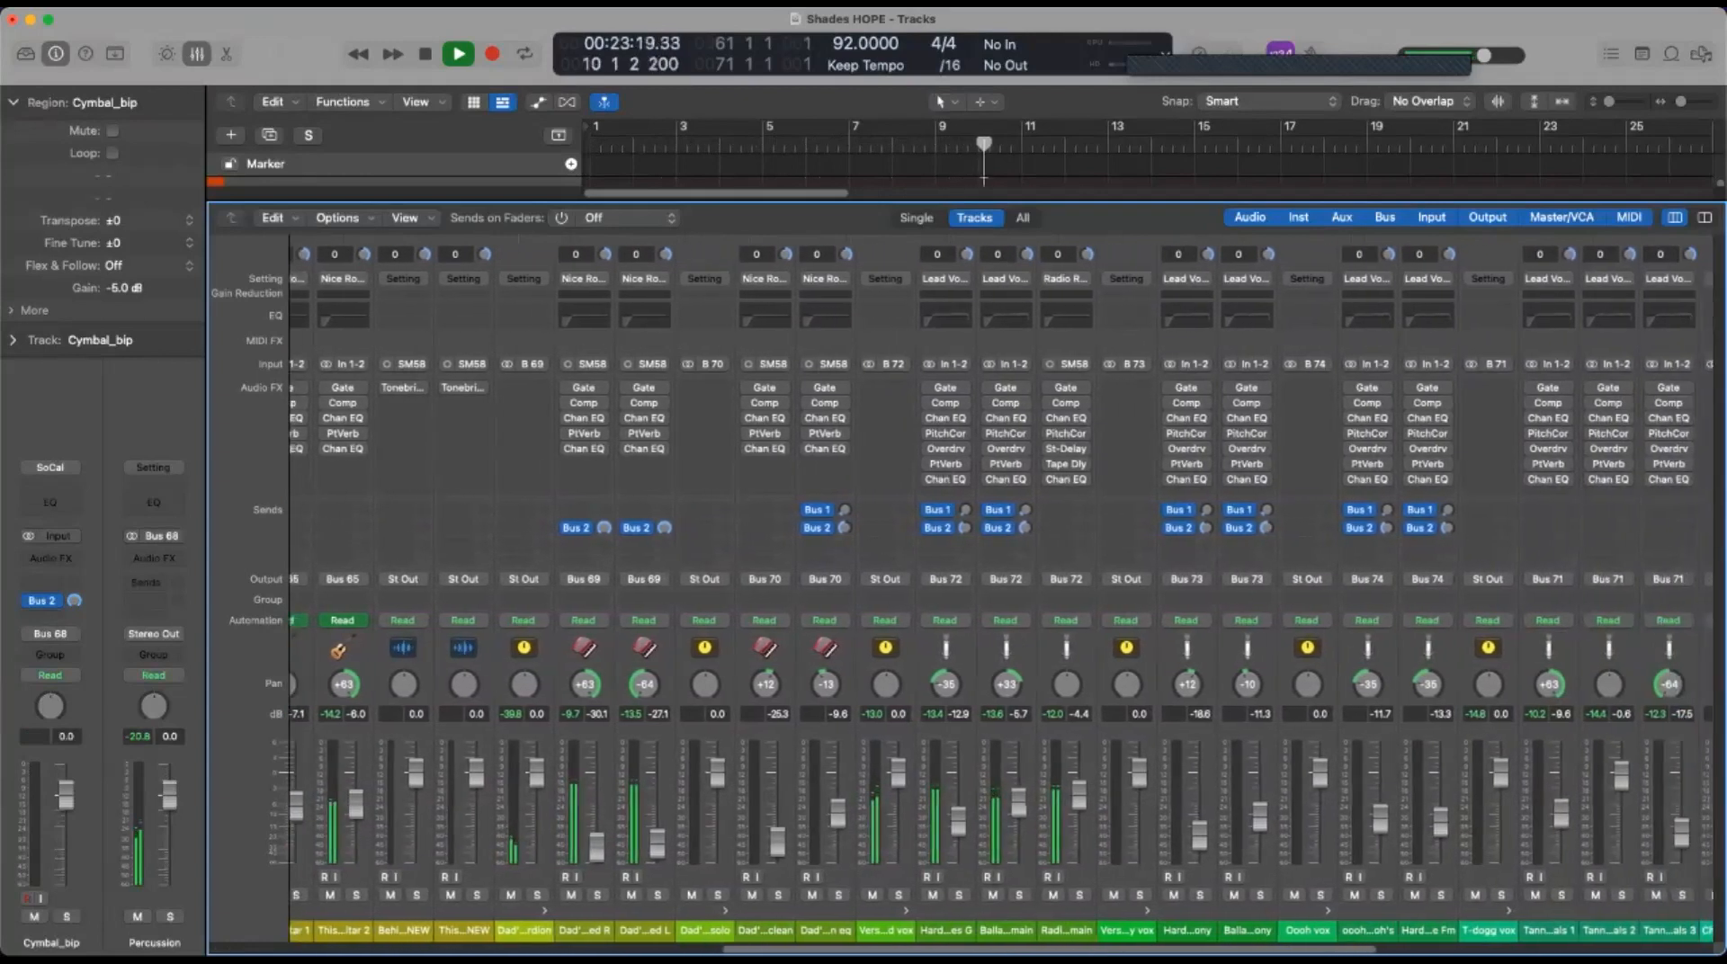
scroll(989, 585, right, 6)
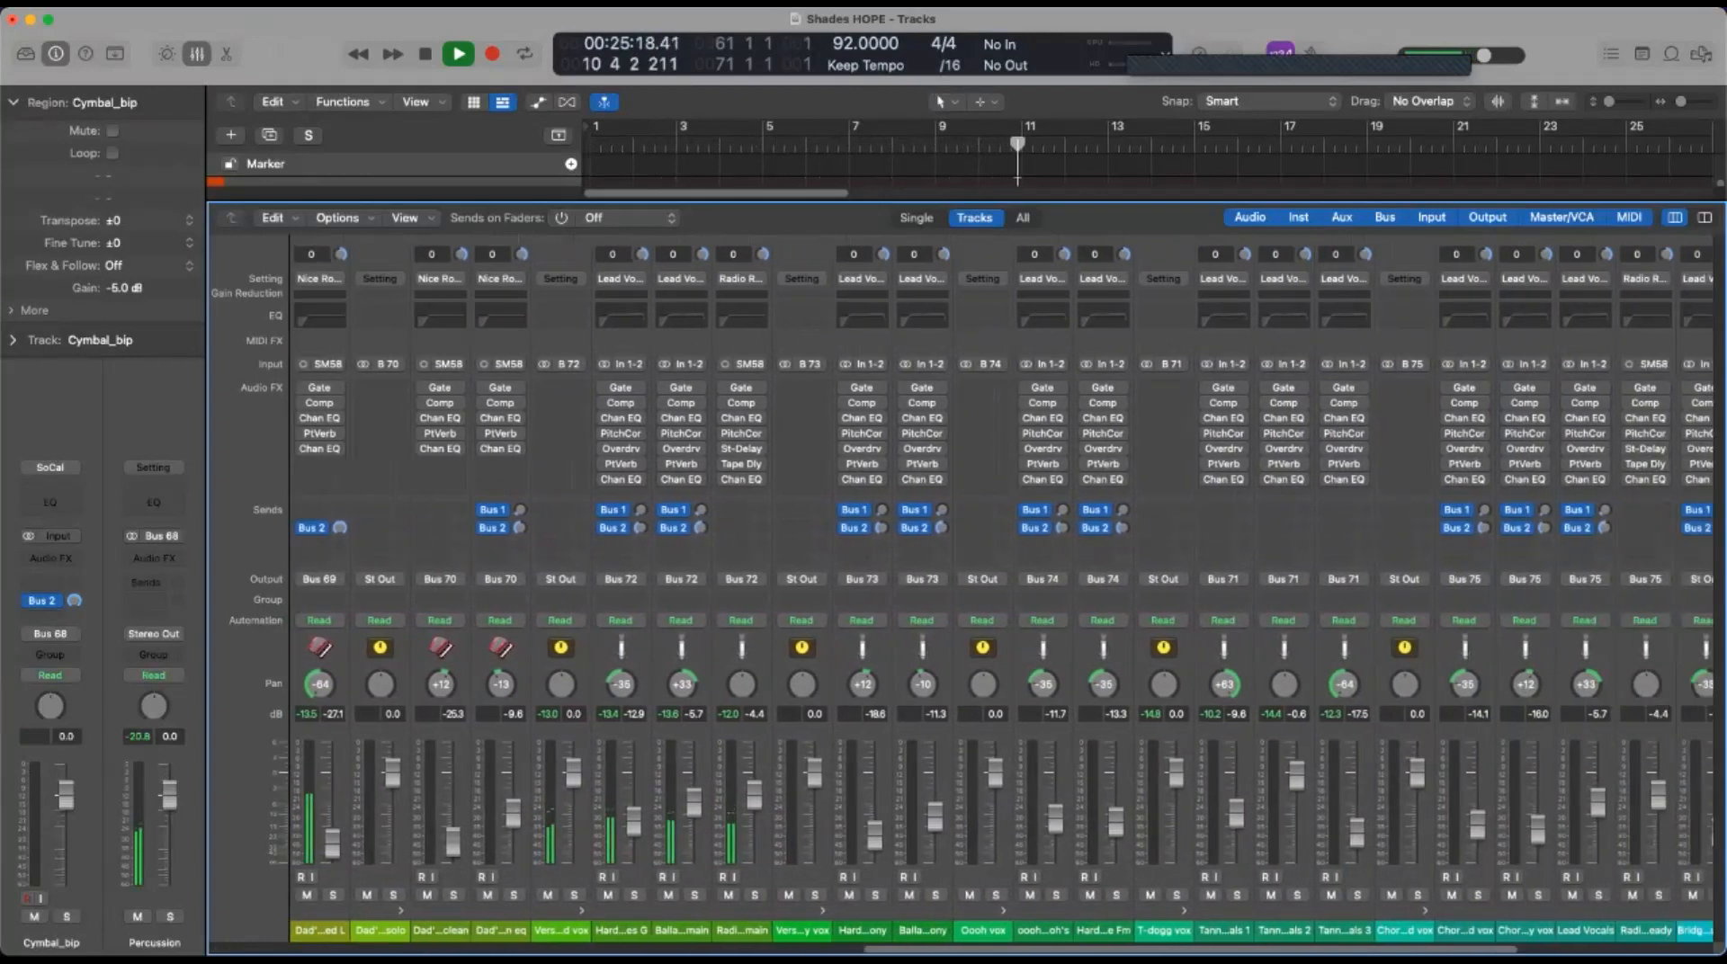
scroll(990, 584, right, 5)
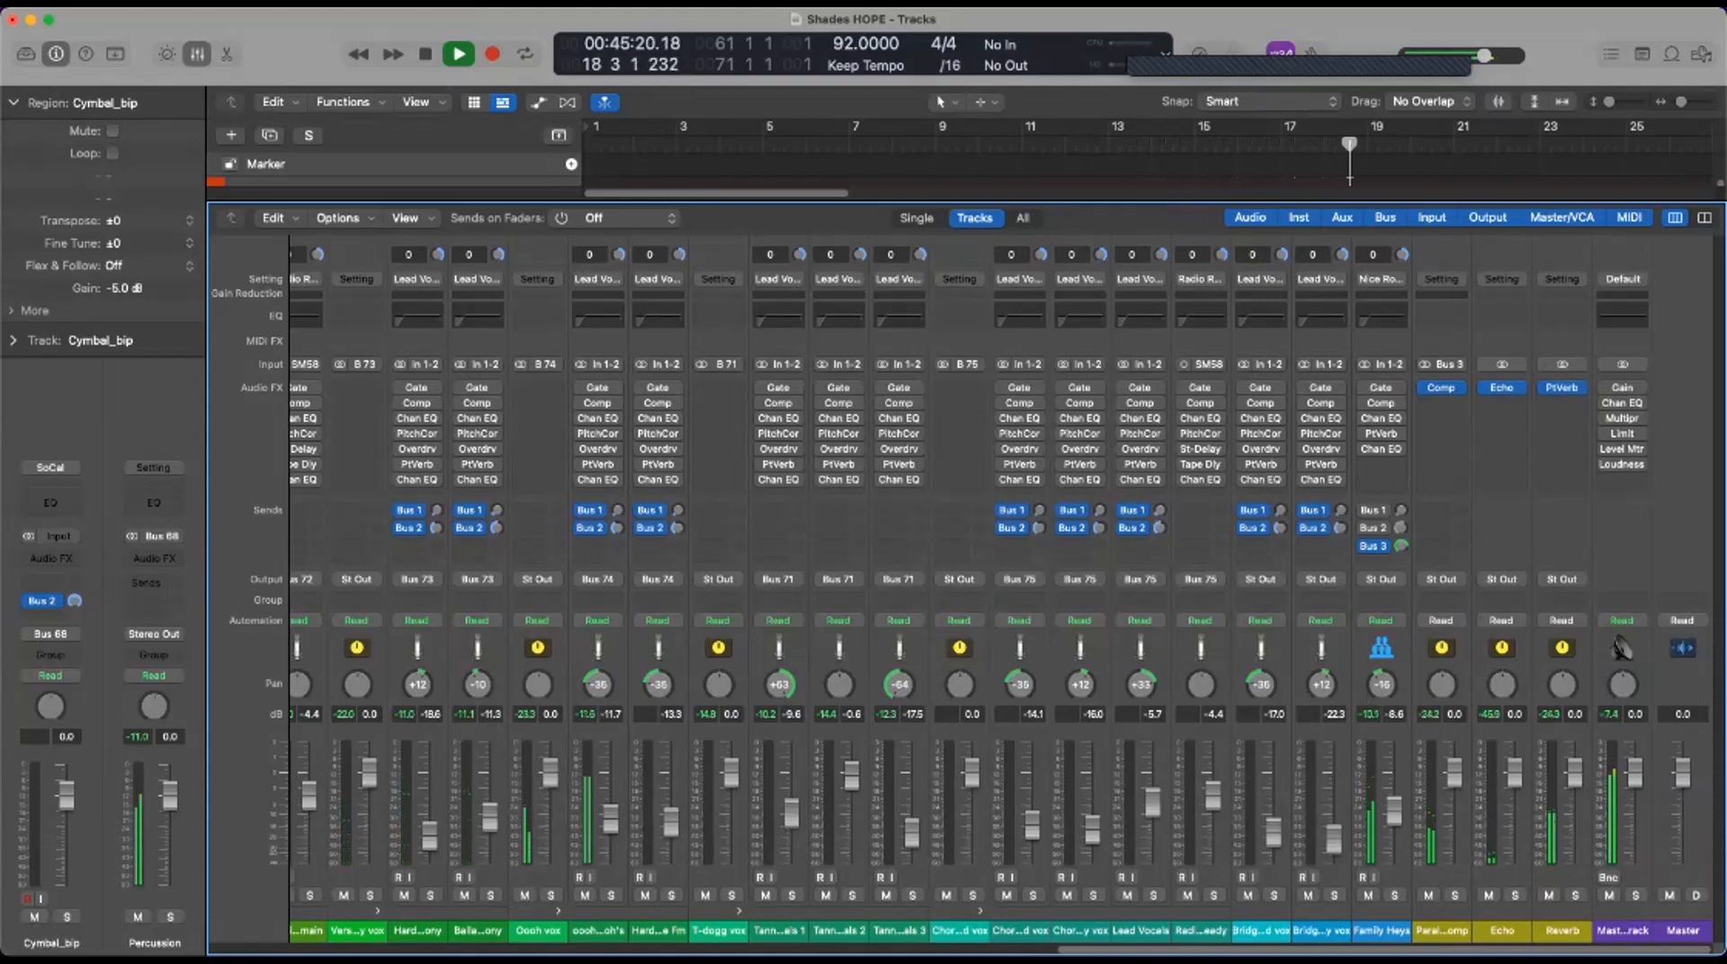
Keep the mix playing and review the channel peaks backwards from the vocals through accordion and guitars to the drumset
scroll(963, 576, left, 3)
scroll(962, 575, left, 5)
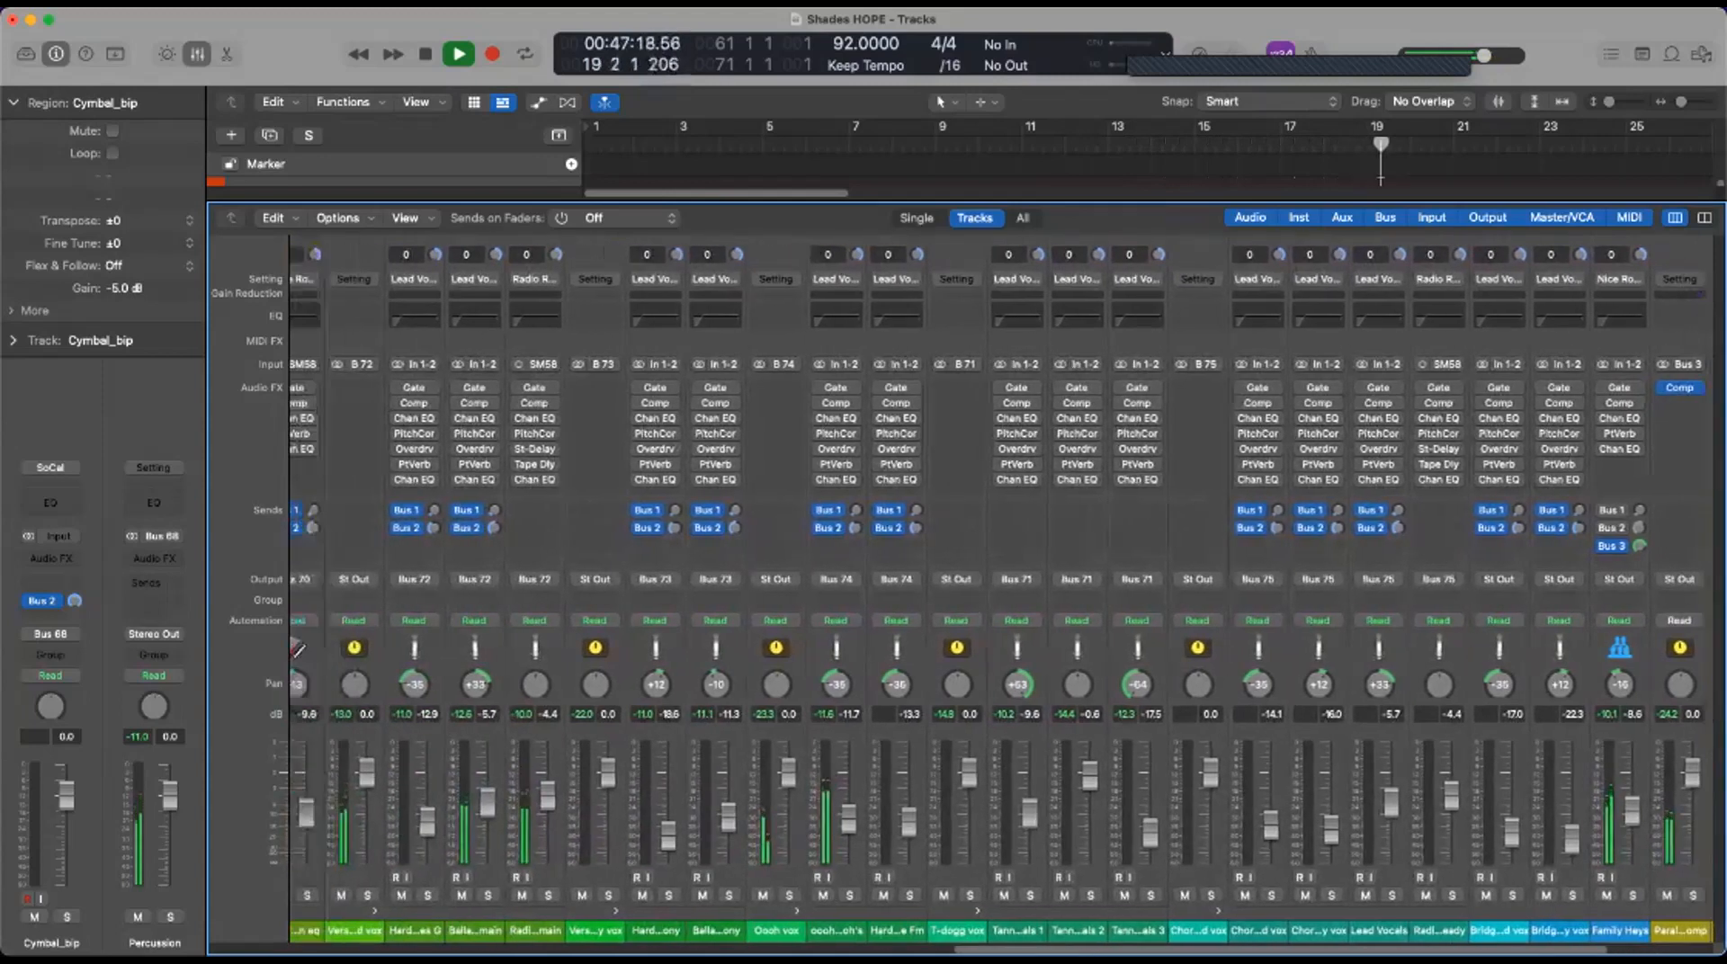
scroll(963, 575, left, 6)
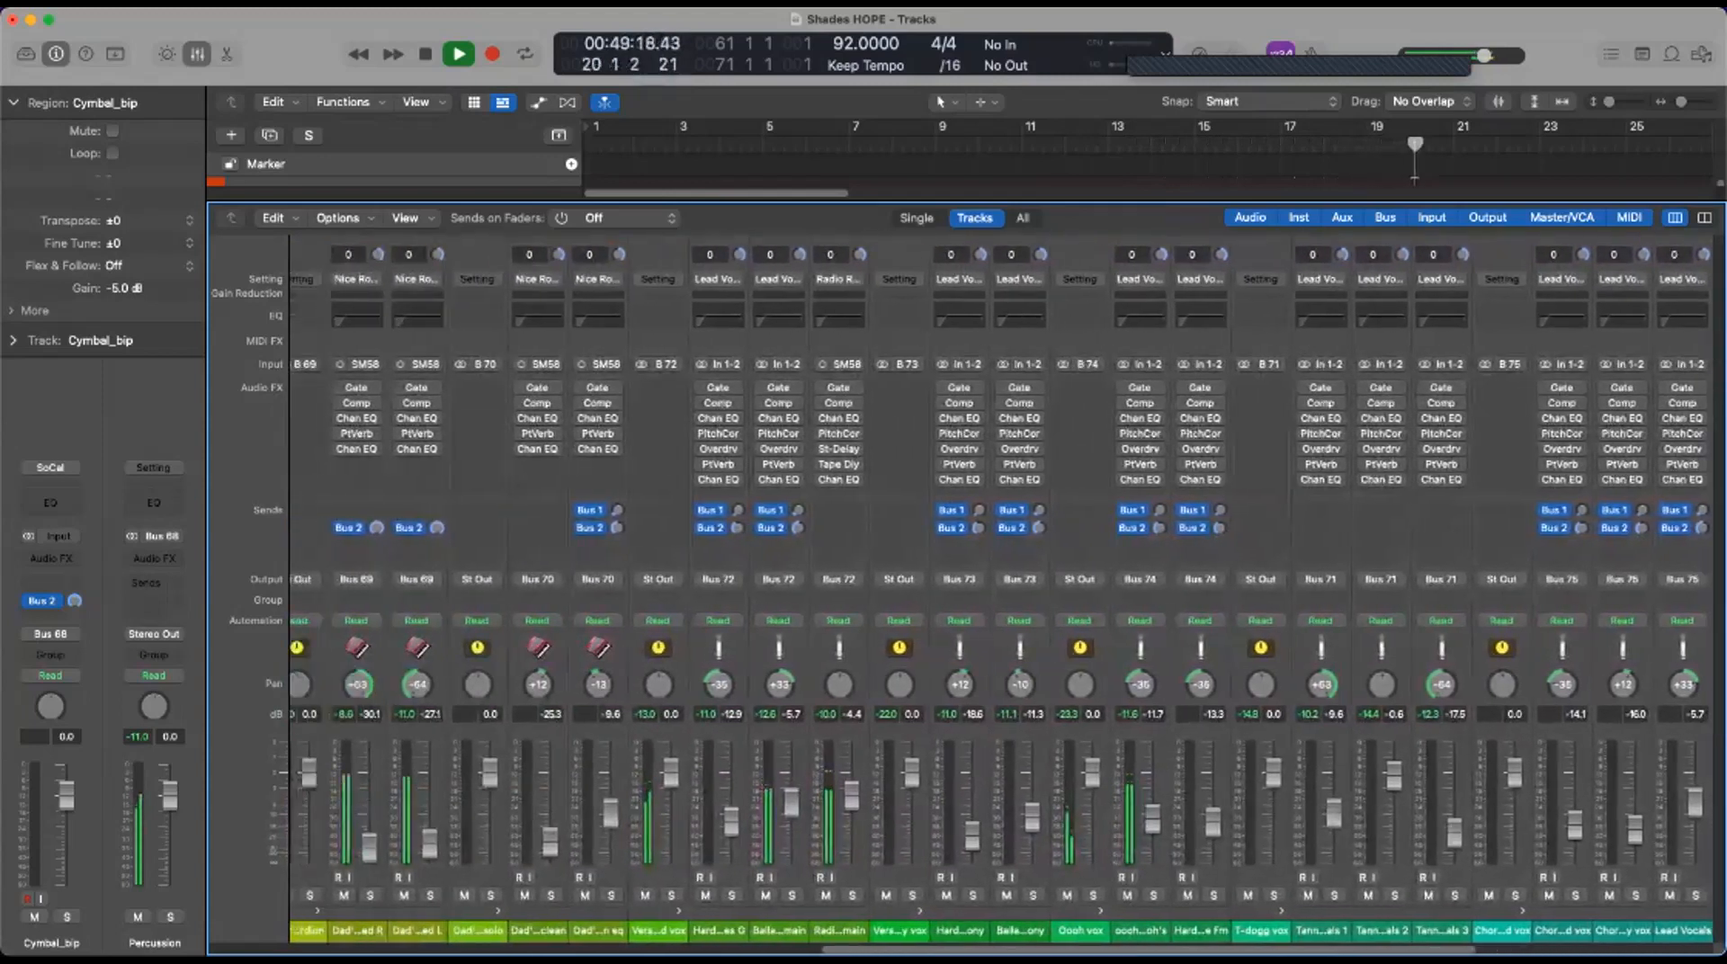
scroll(962, 576, left, 3)
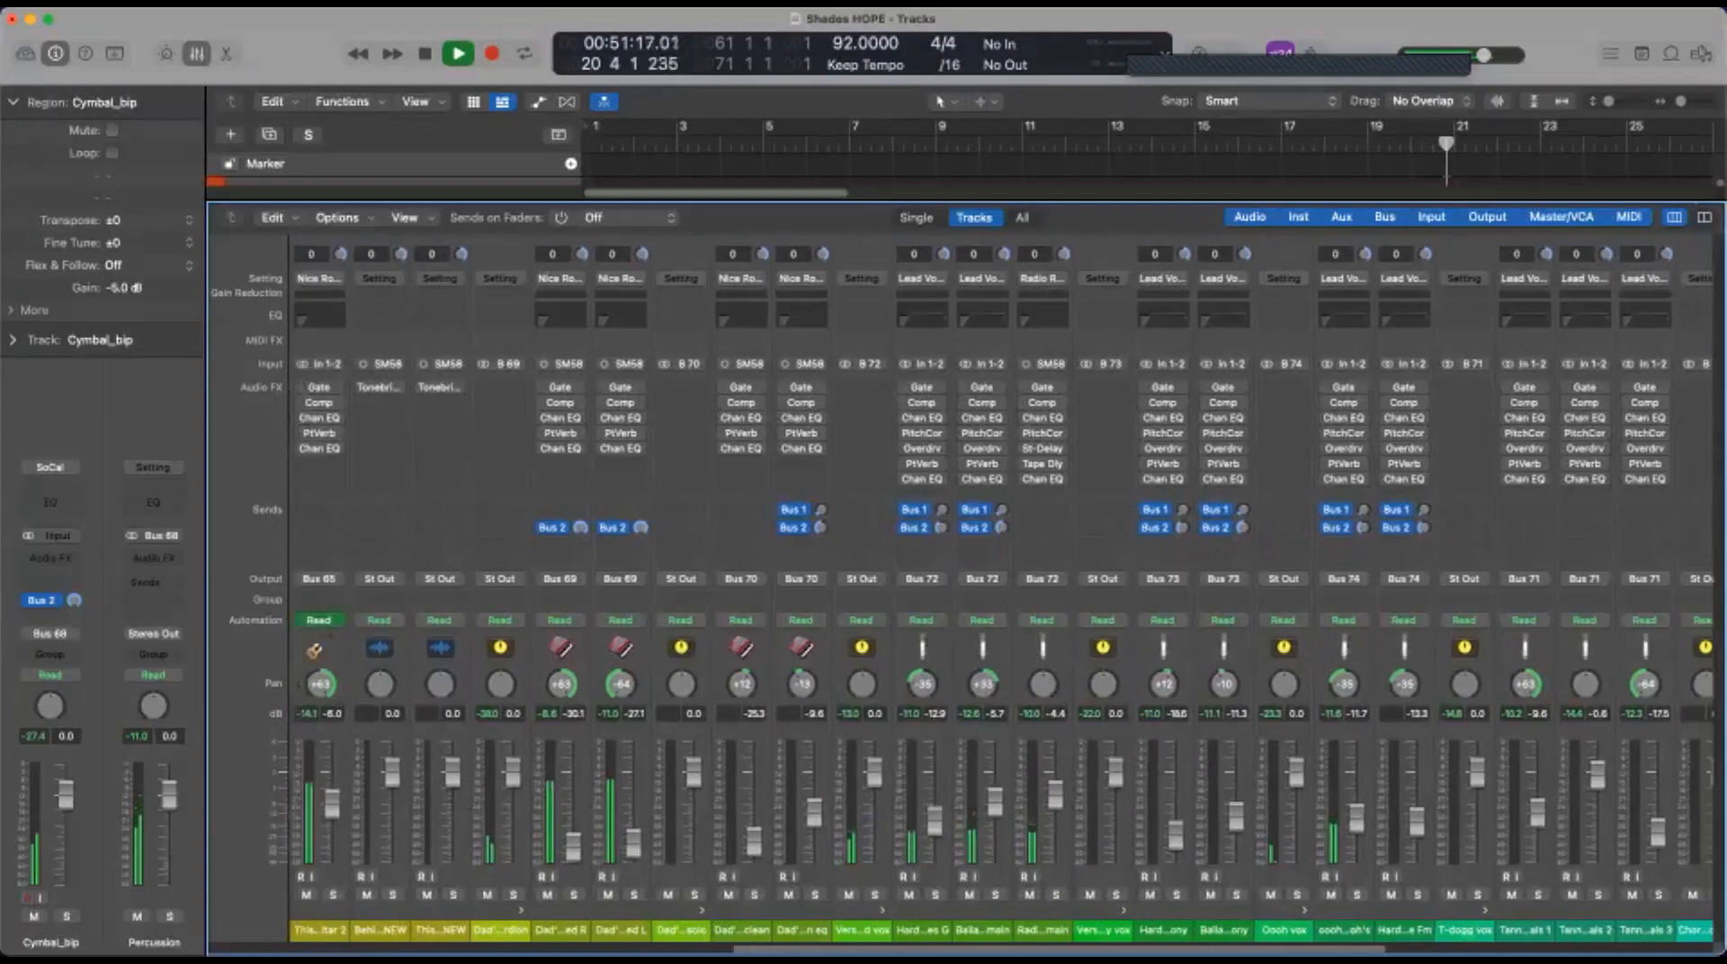
scroll(963, 576, left, 5)
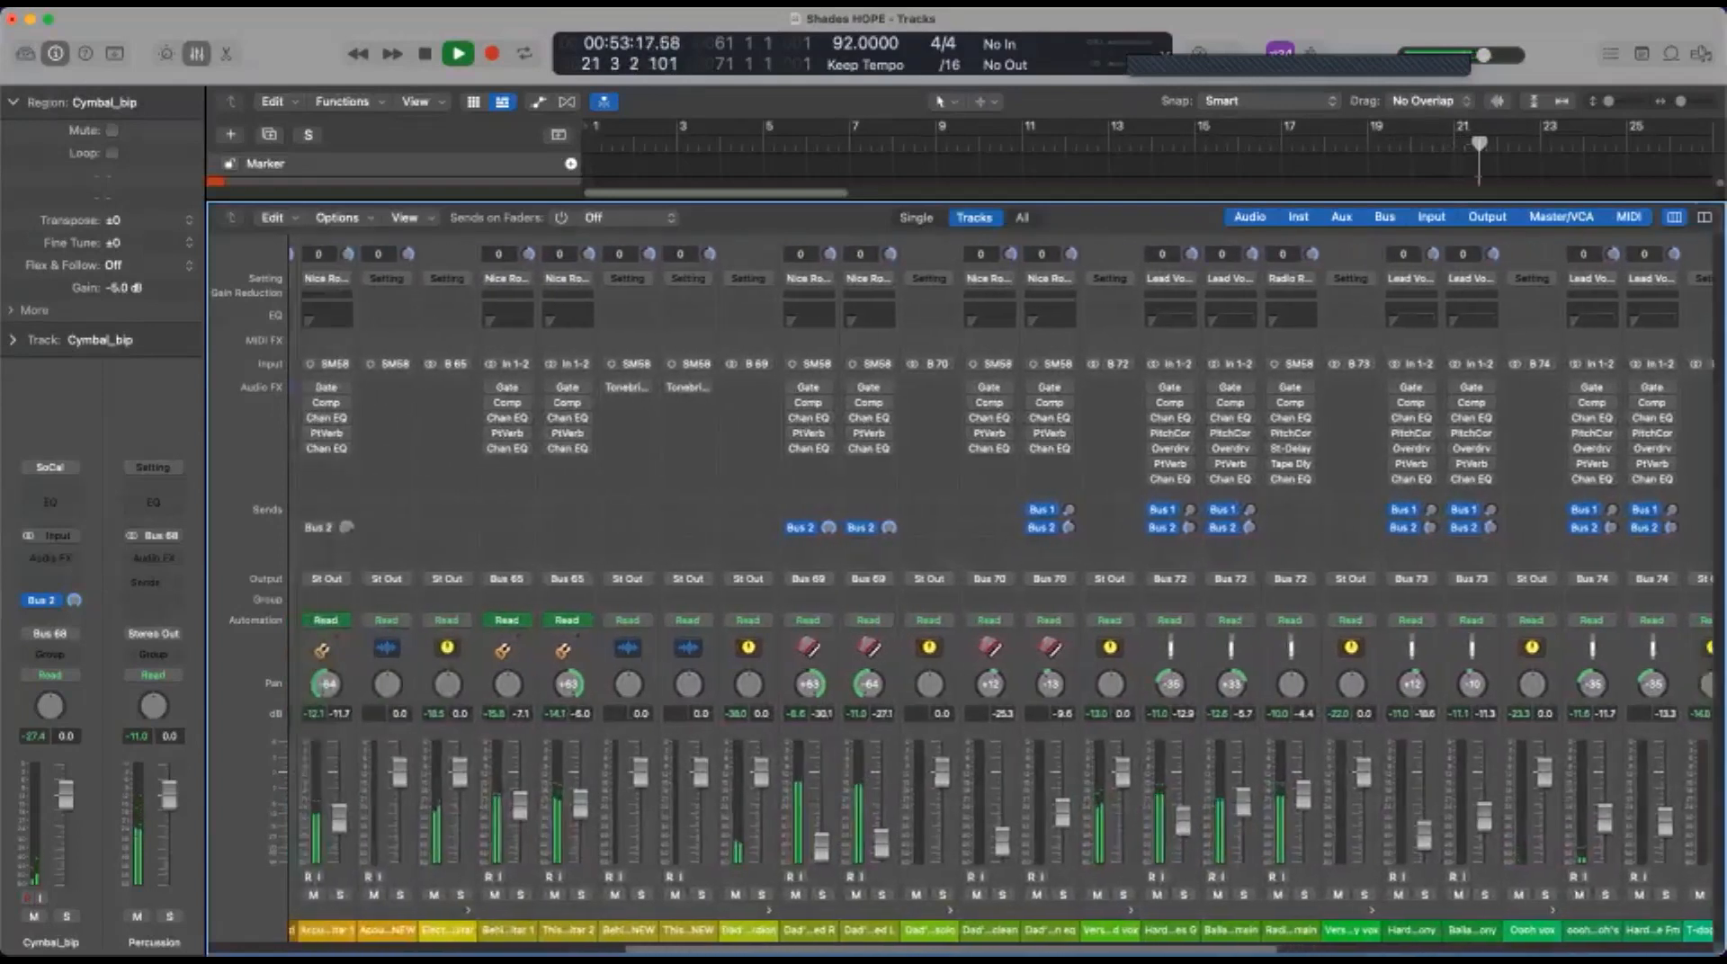
scroll(963, 576, left, 4)
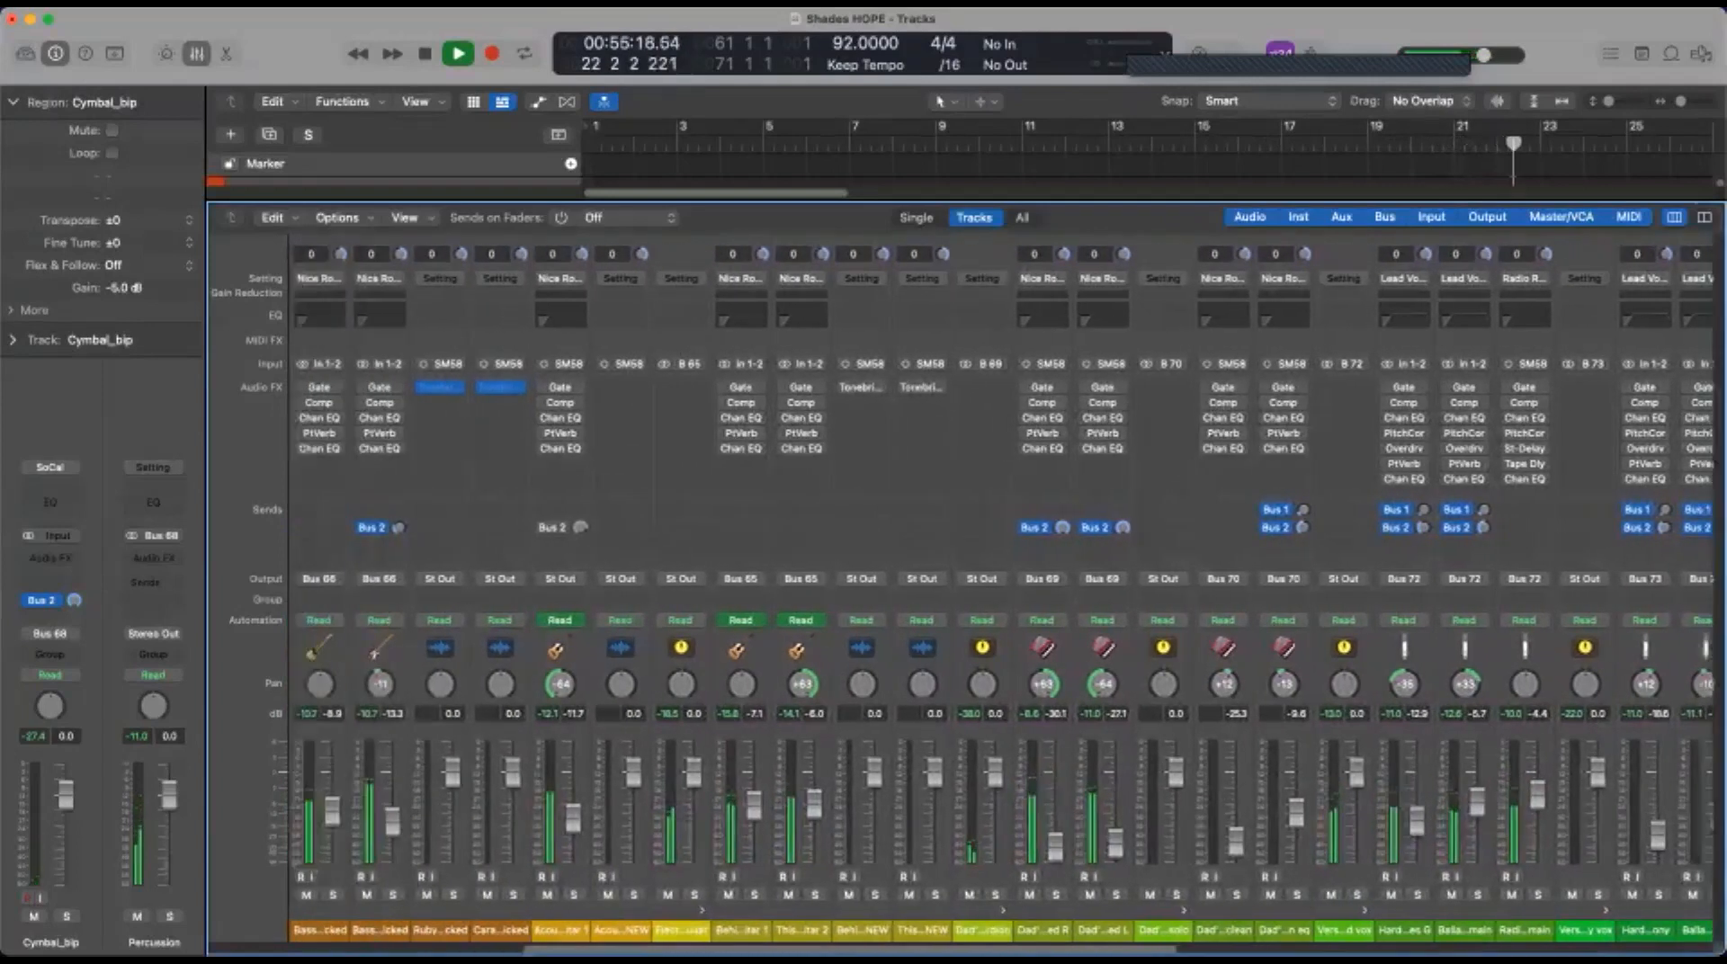
scroll(963, 576, left, 5)
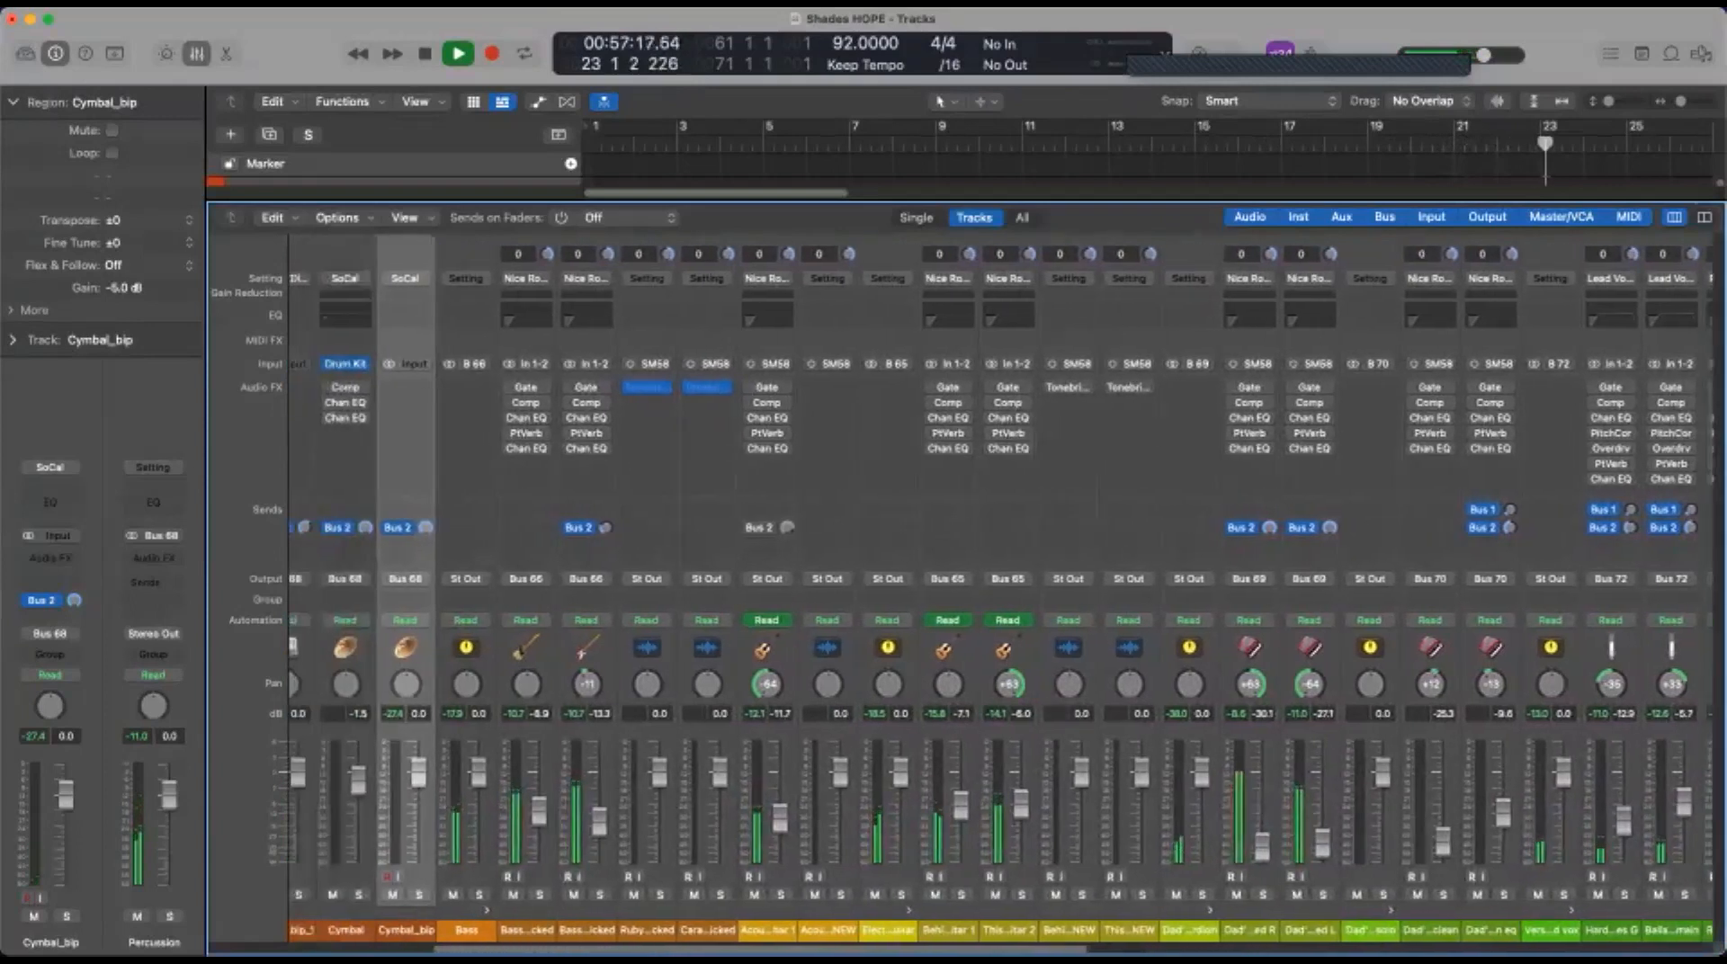
scroll(963, 575, left, 4)
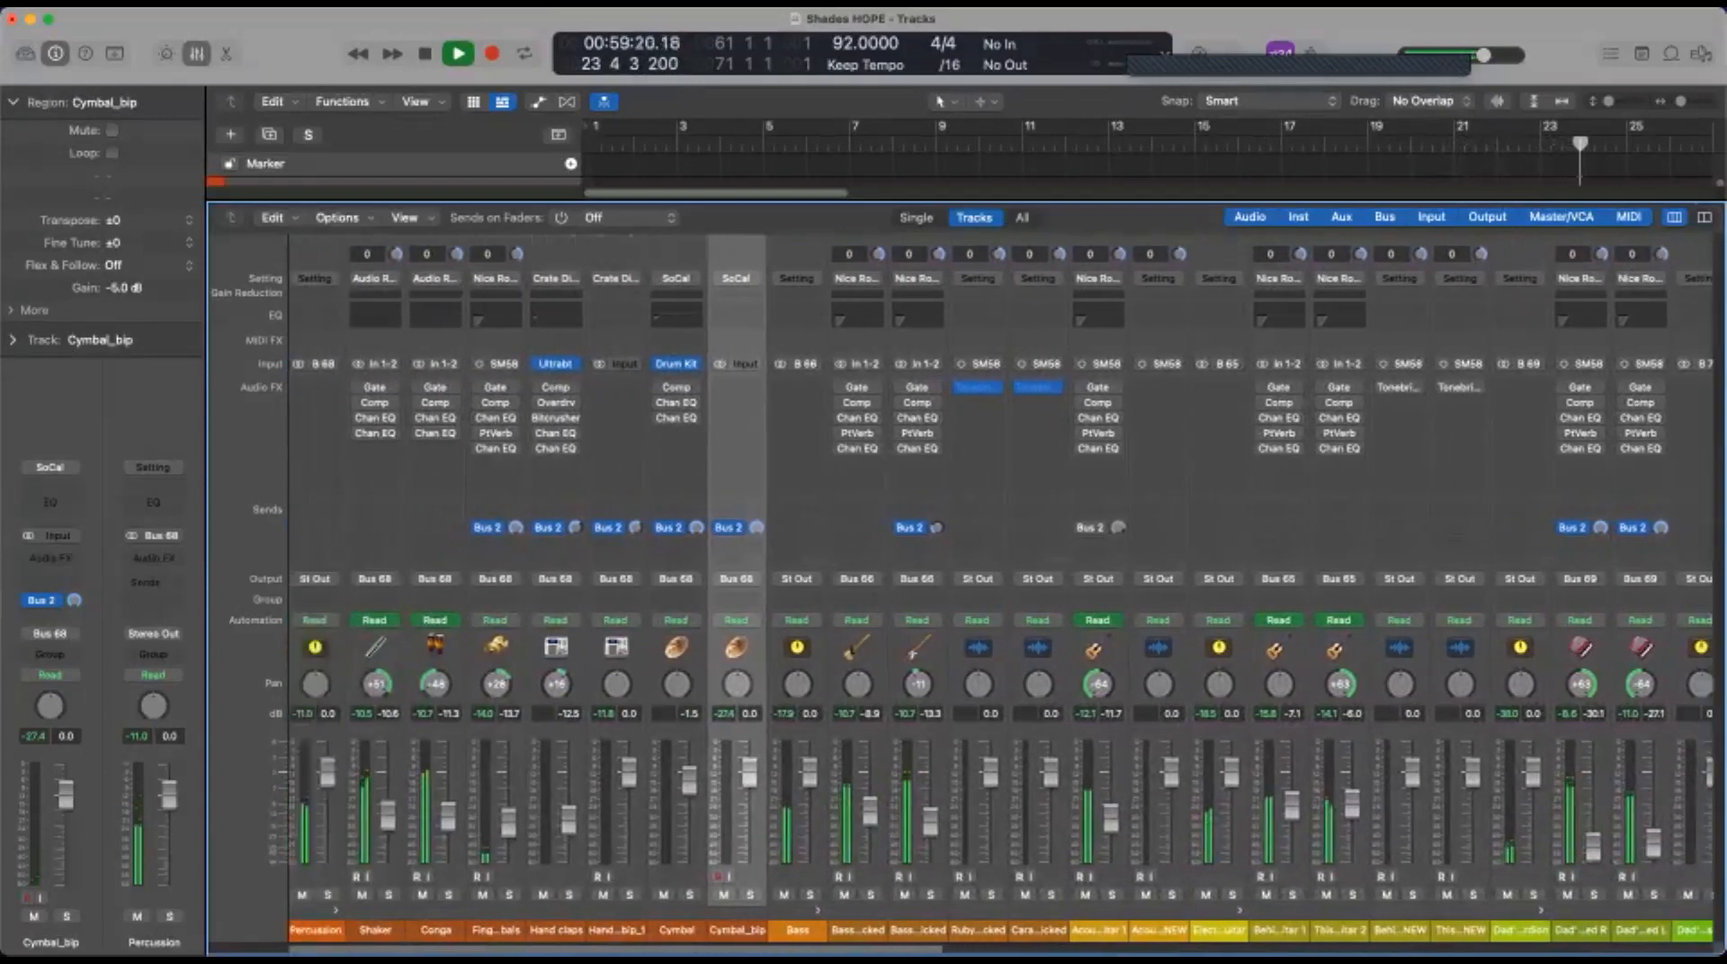
scroll(963, 575, left, 2)
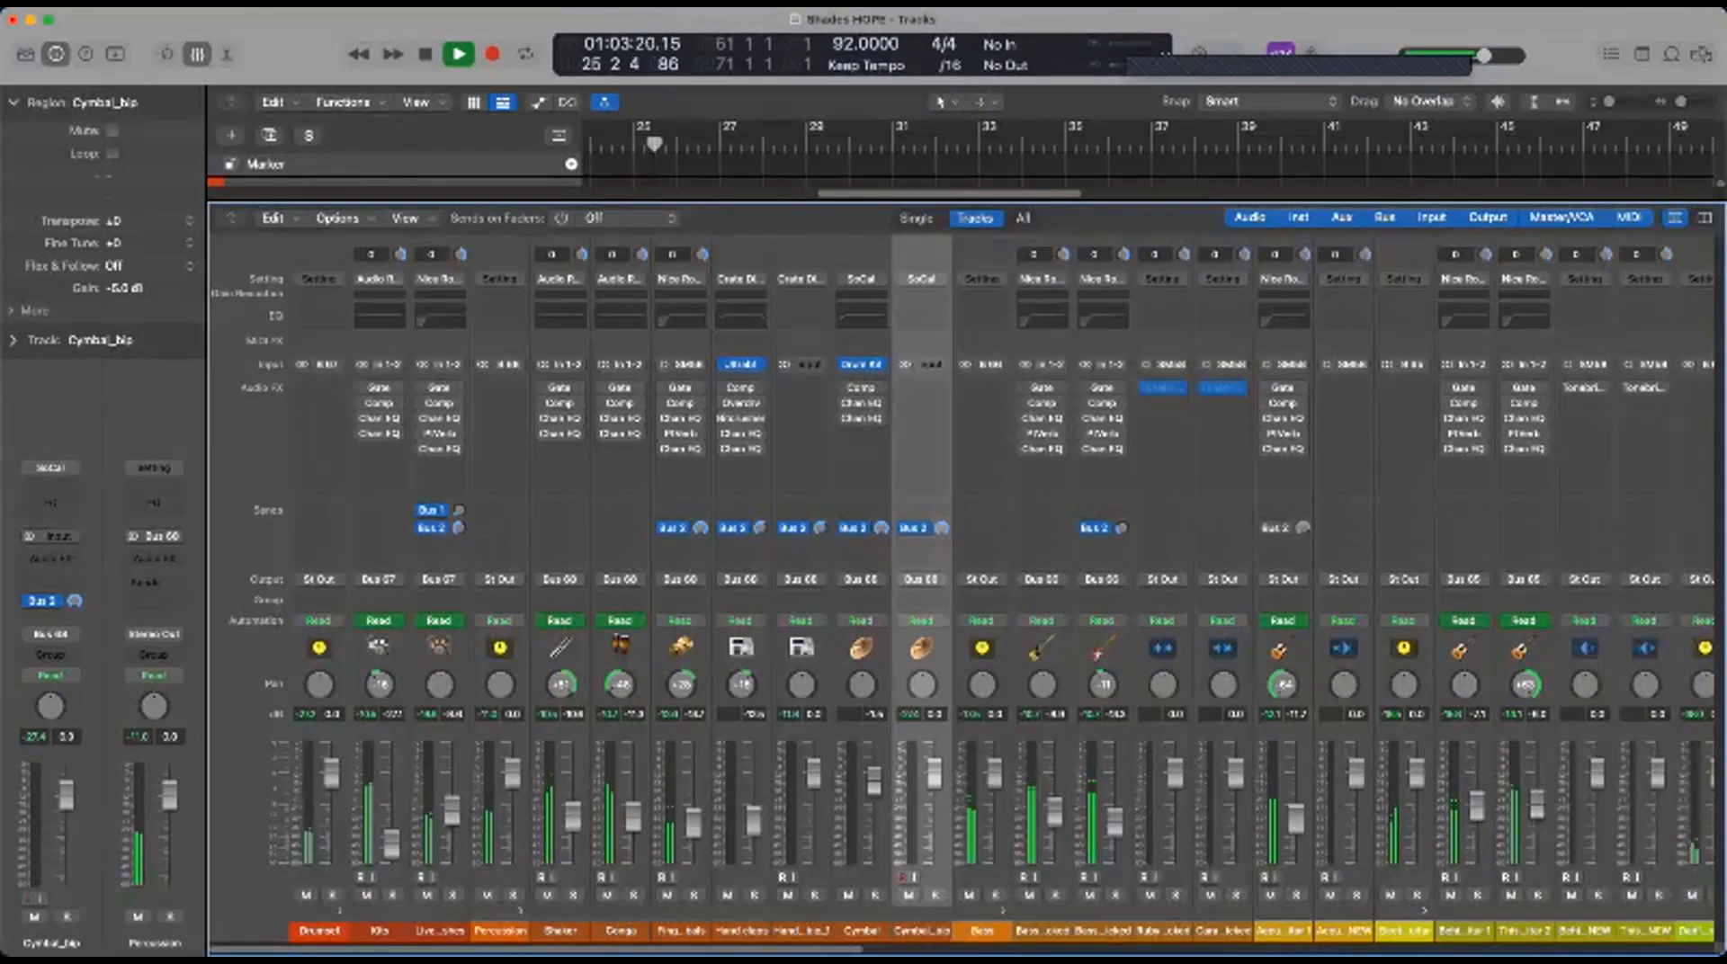
Recheck the peaks from the percussion and bass through the guitars to the accordion channels, and stop playback
scroll(963, 575, right, 3)
scroll(962, 576, right, 4)
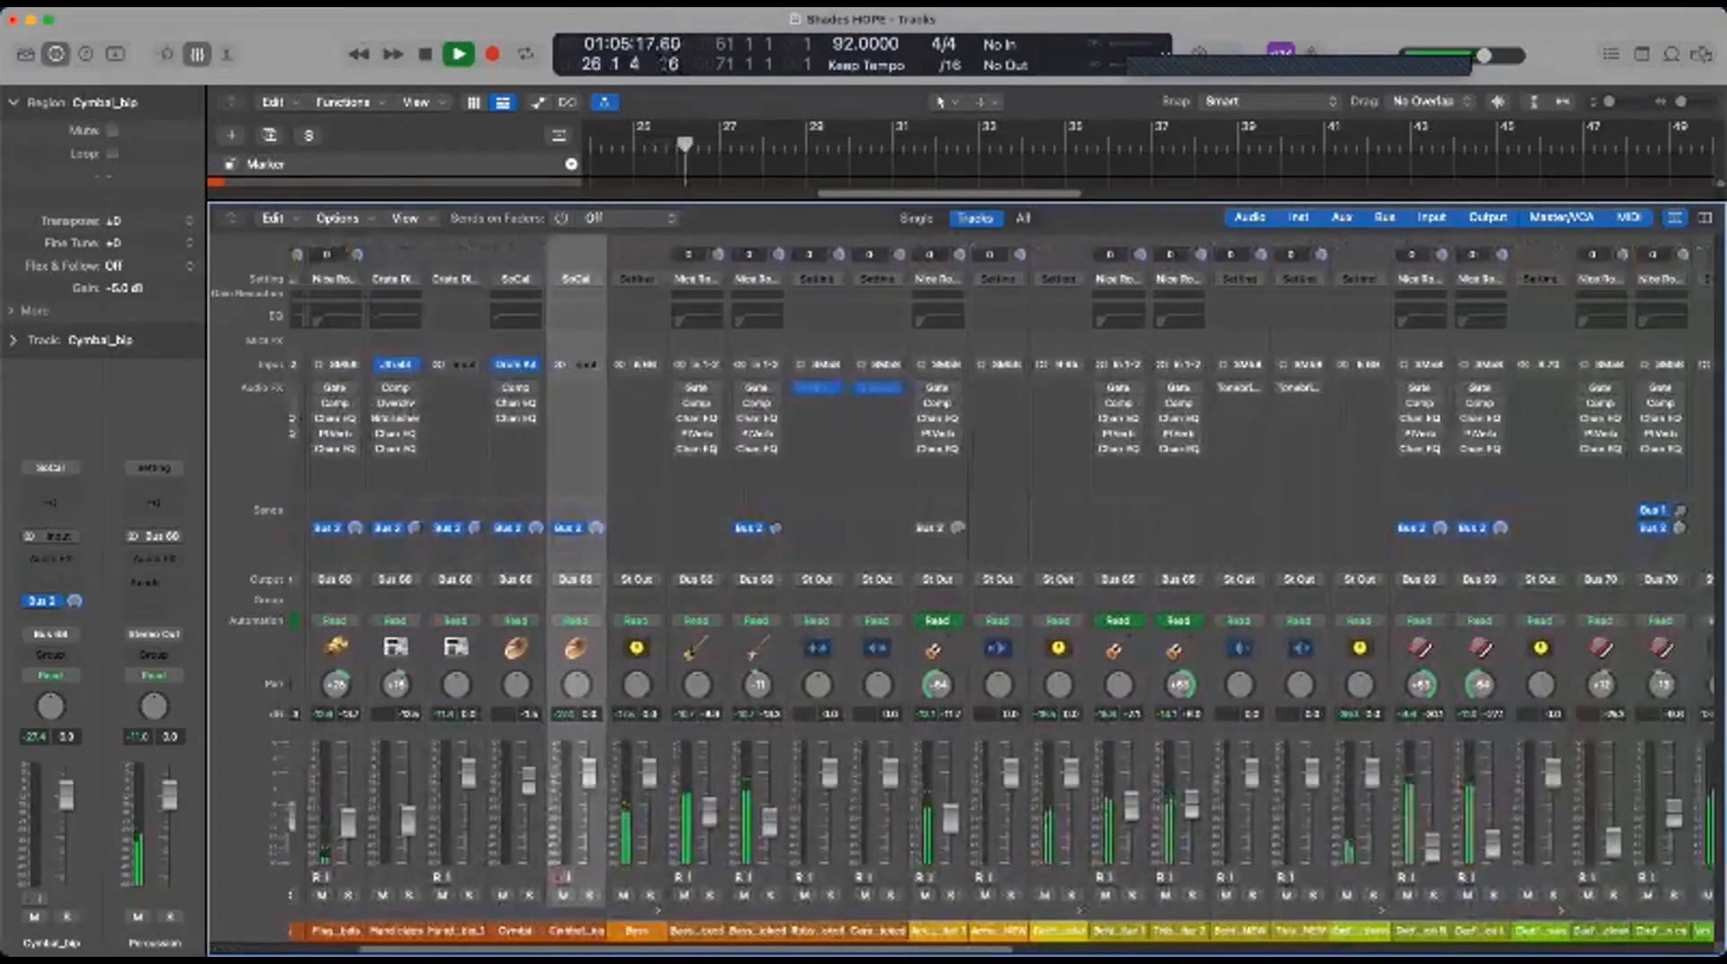
scroll(963, 576, right, 3)
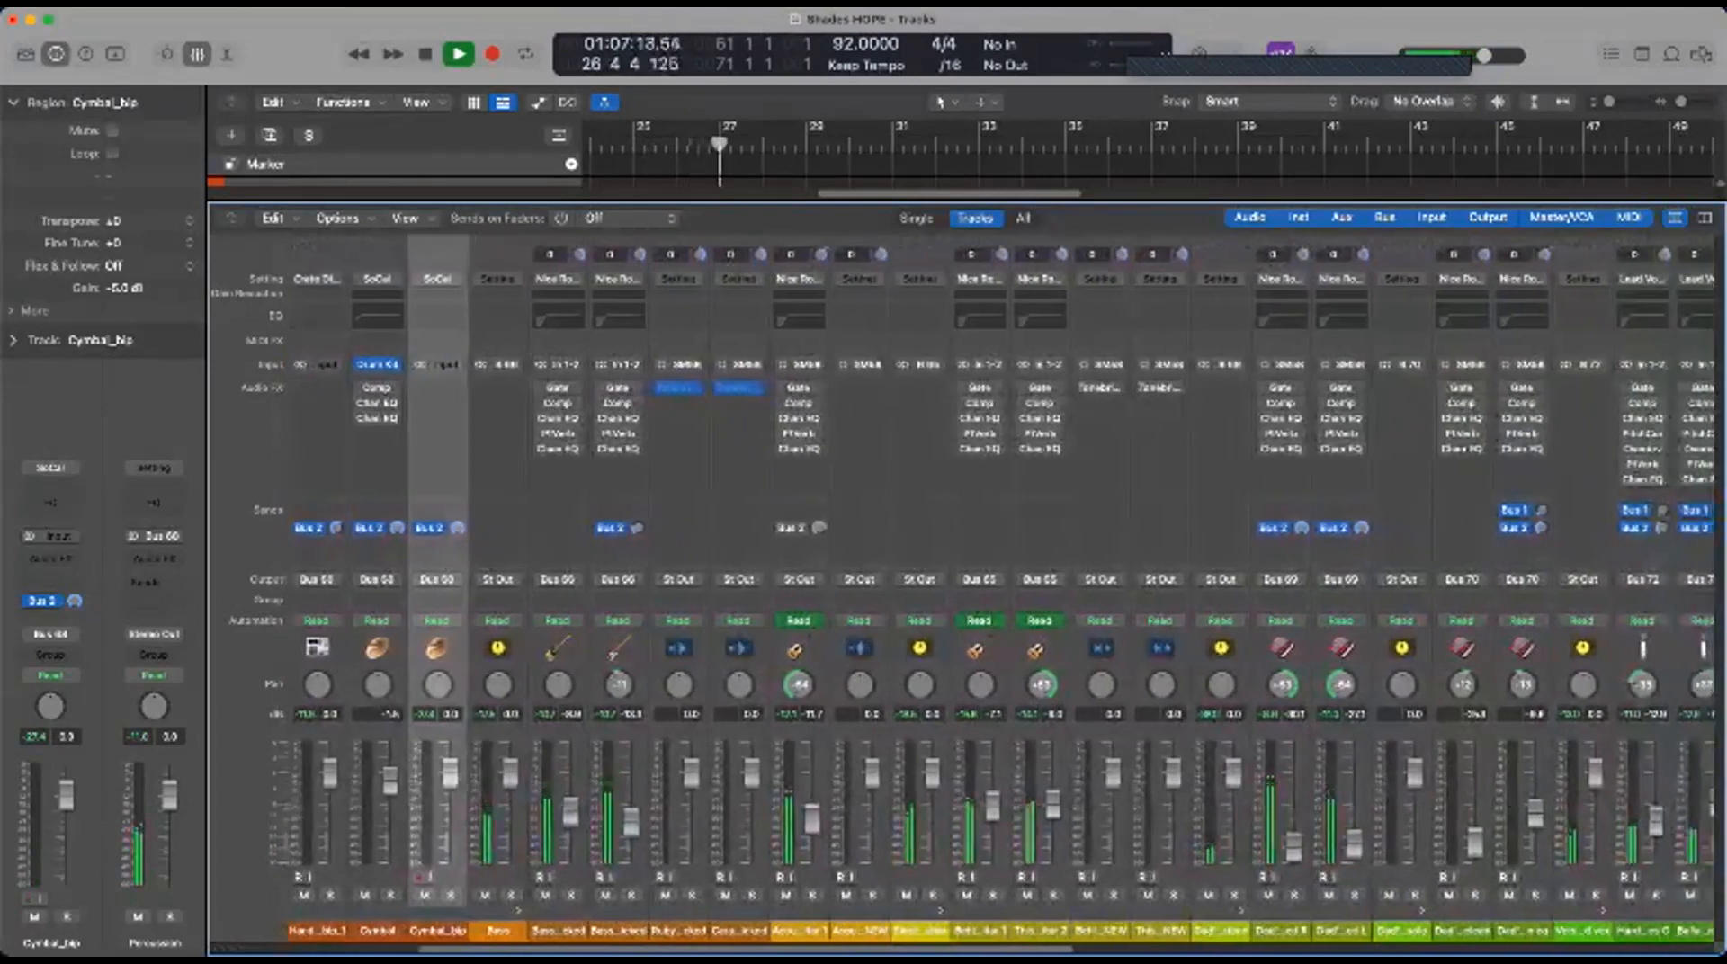
scroll(963, 576, right, 6)
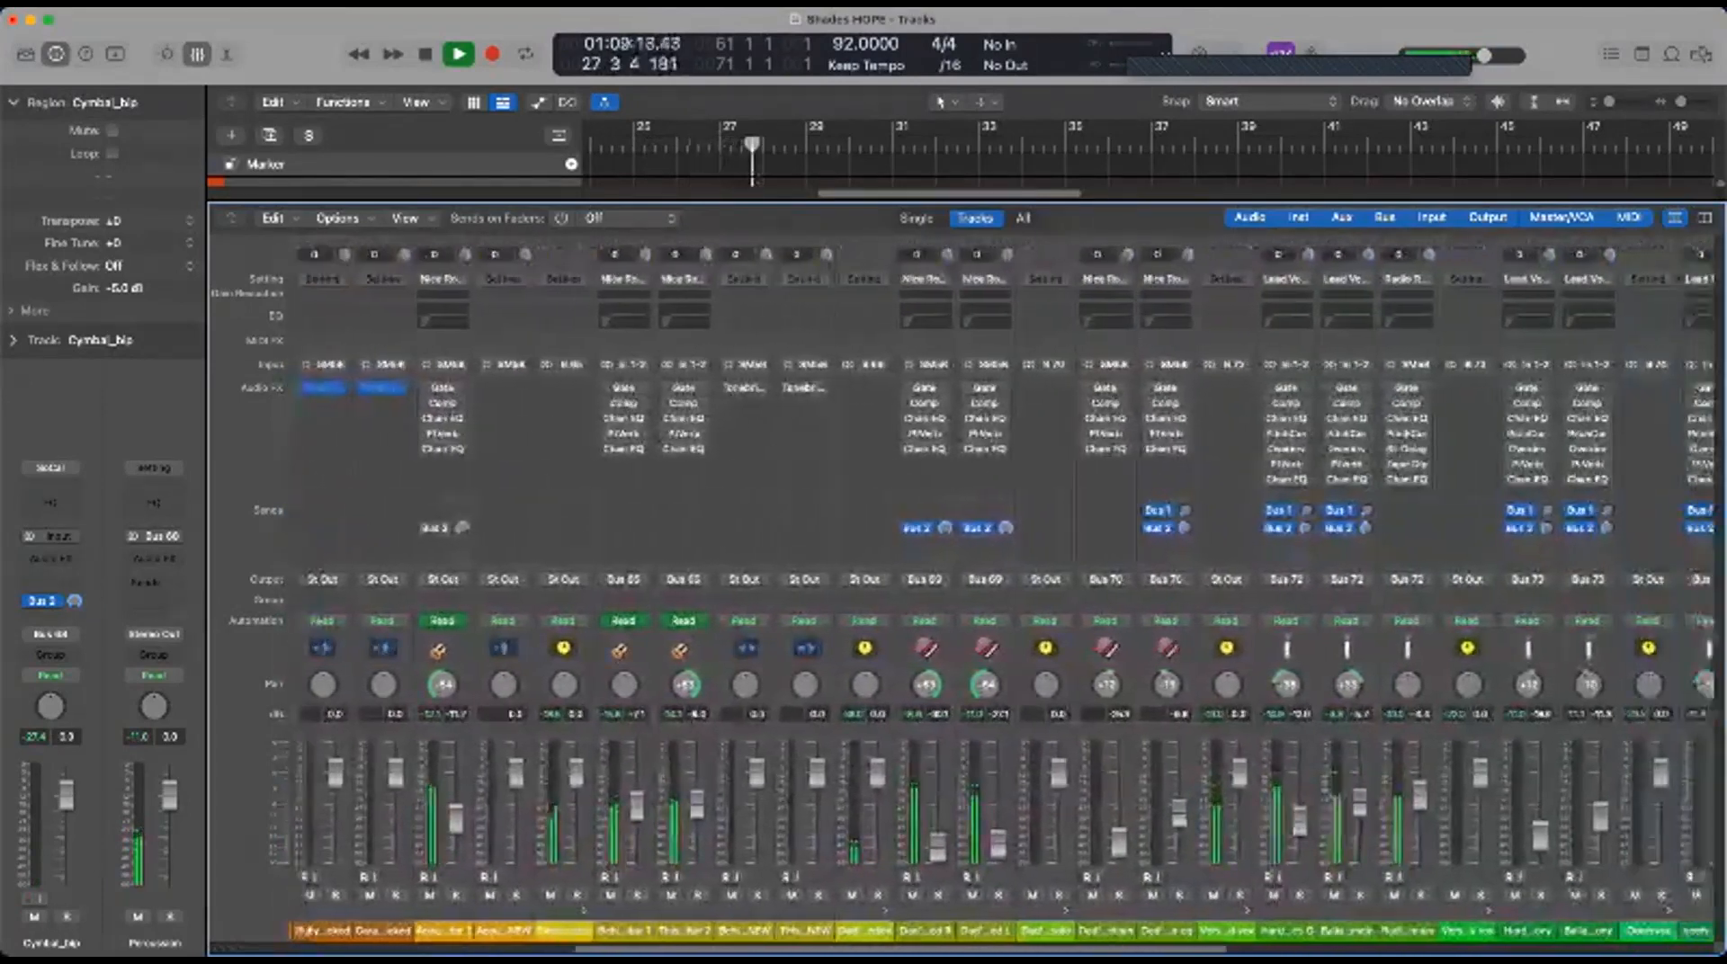
mouse_move(915, 904)
key(space)
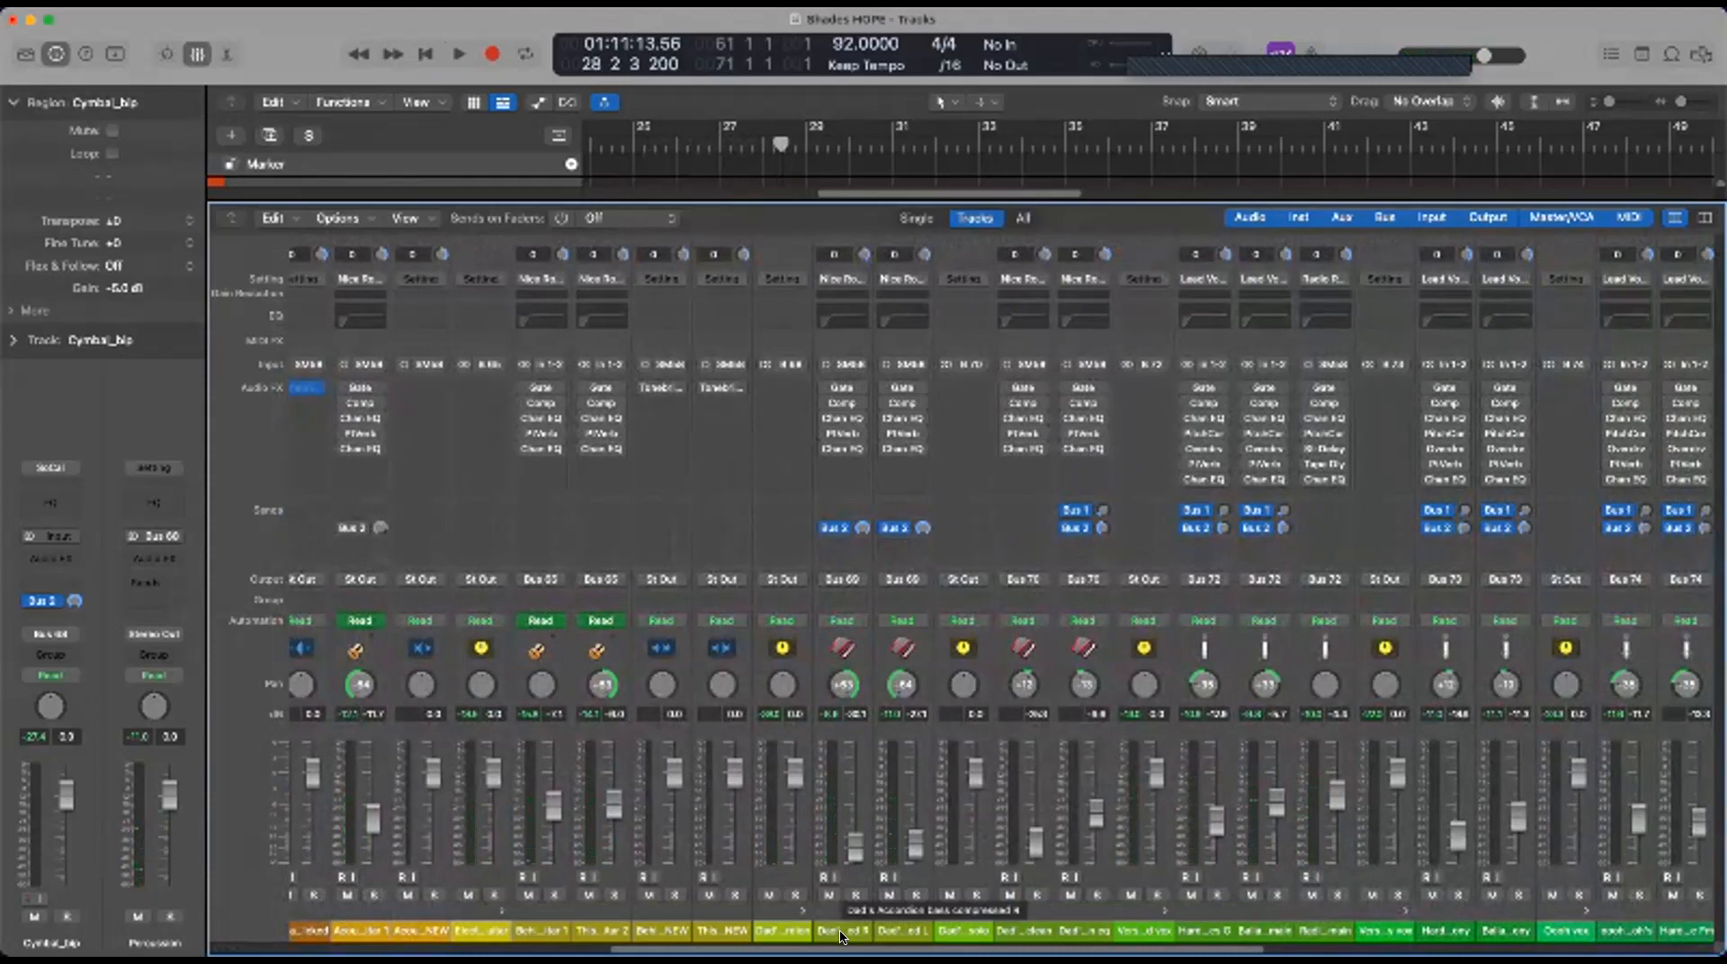
Select the Dad's Accordion bass compressed R track with its regions, close the Mixer, and lower the region gain to -9.0 dB
scroll(968, 576, right, 3)
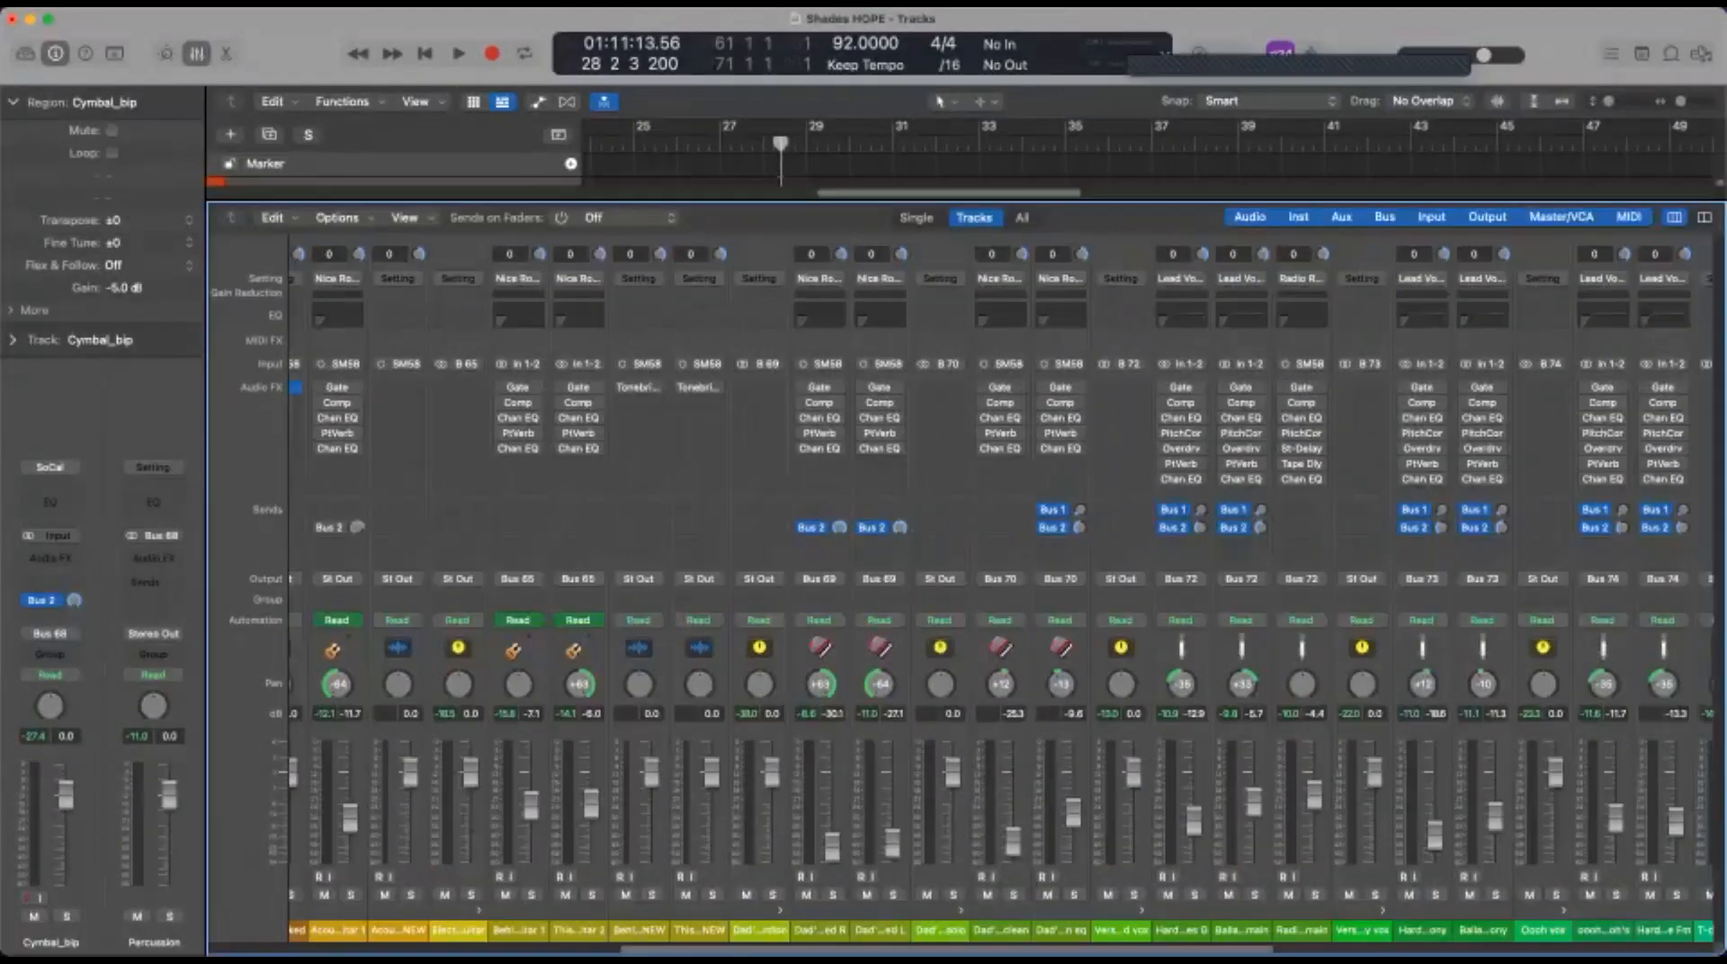
scroll(1001, 600, right, 15)
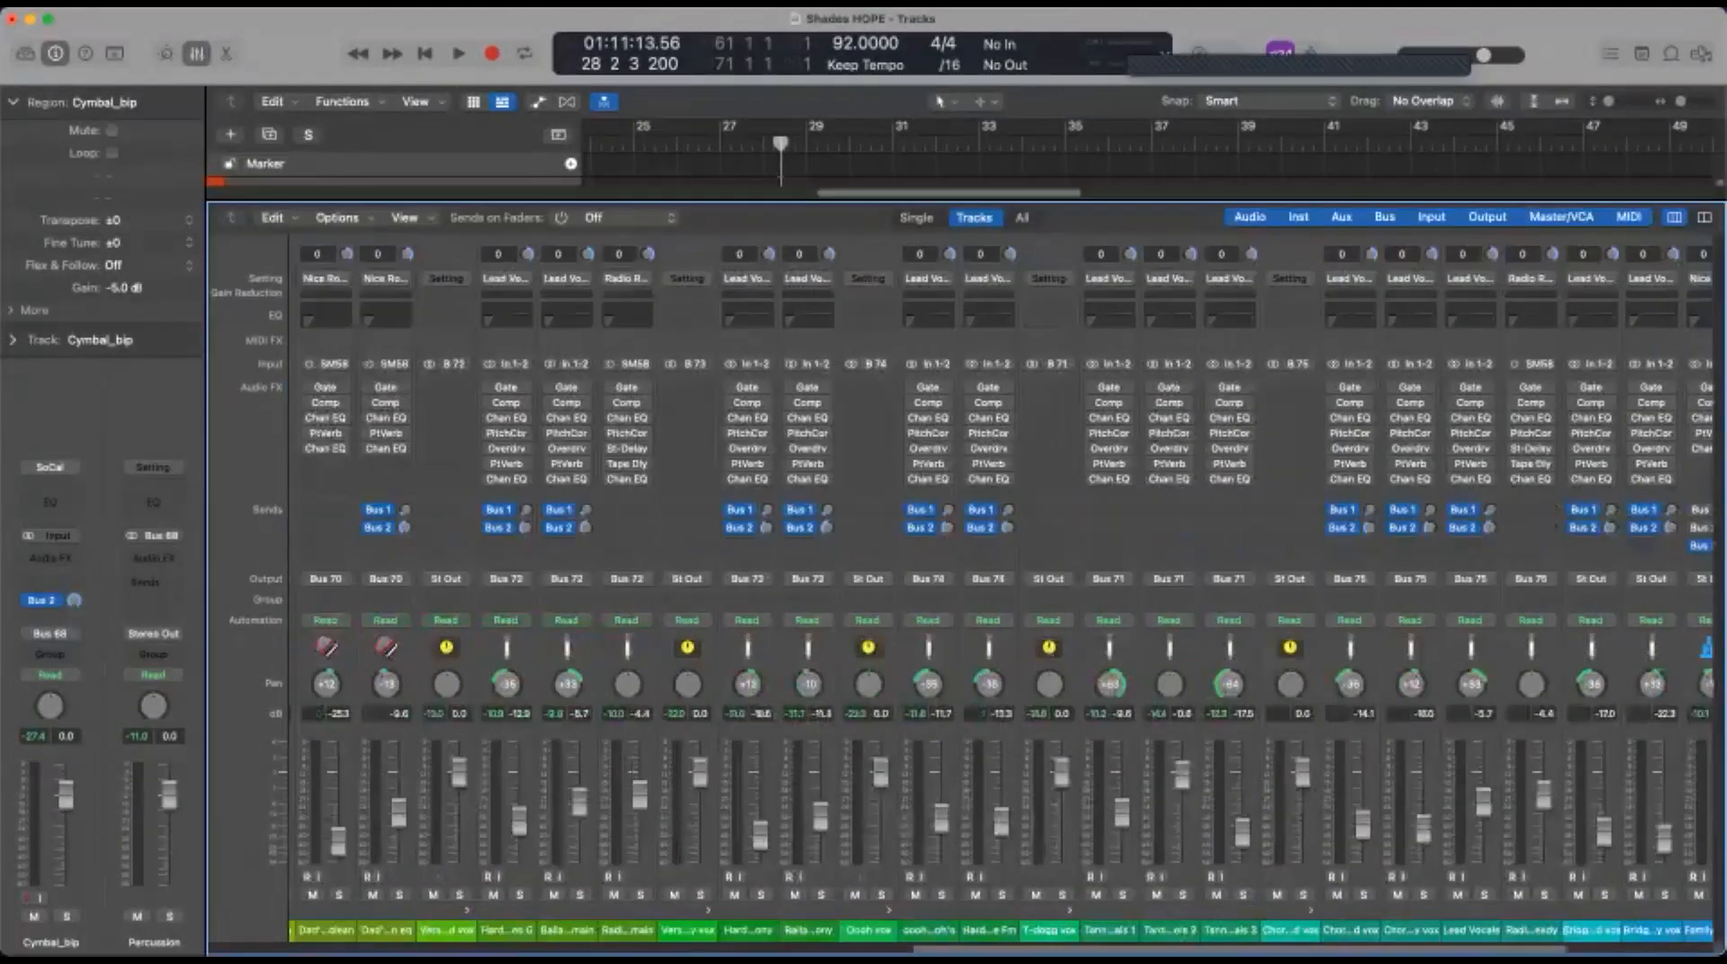
scroll(1002, 593, left, 15)
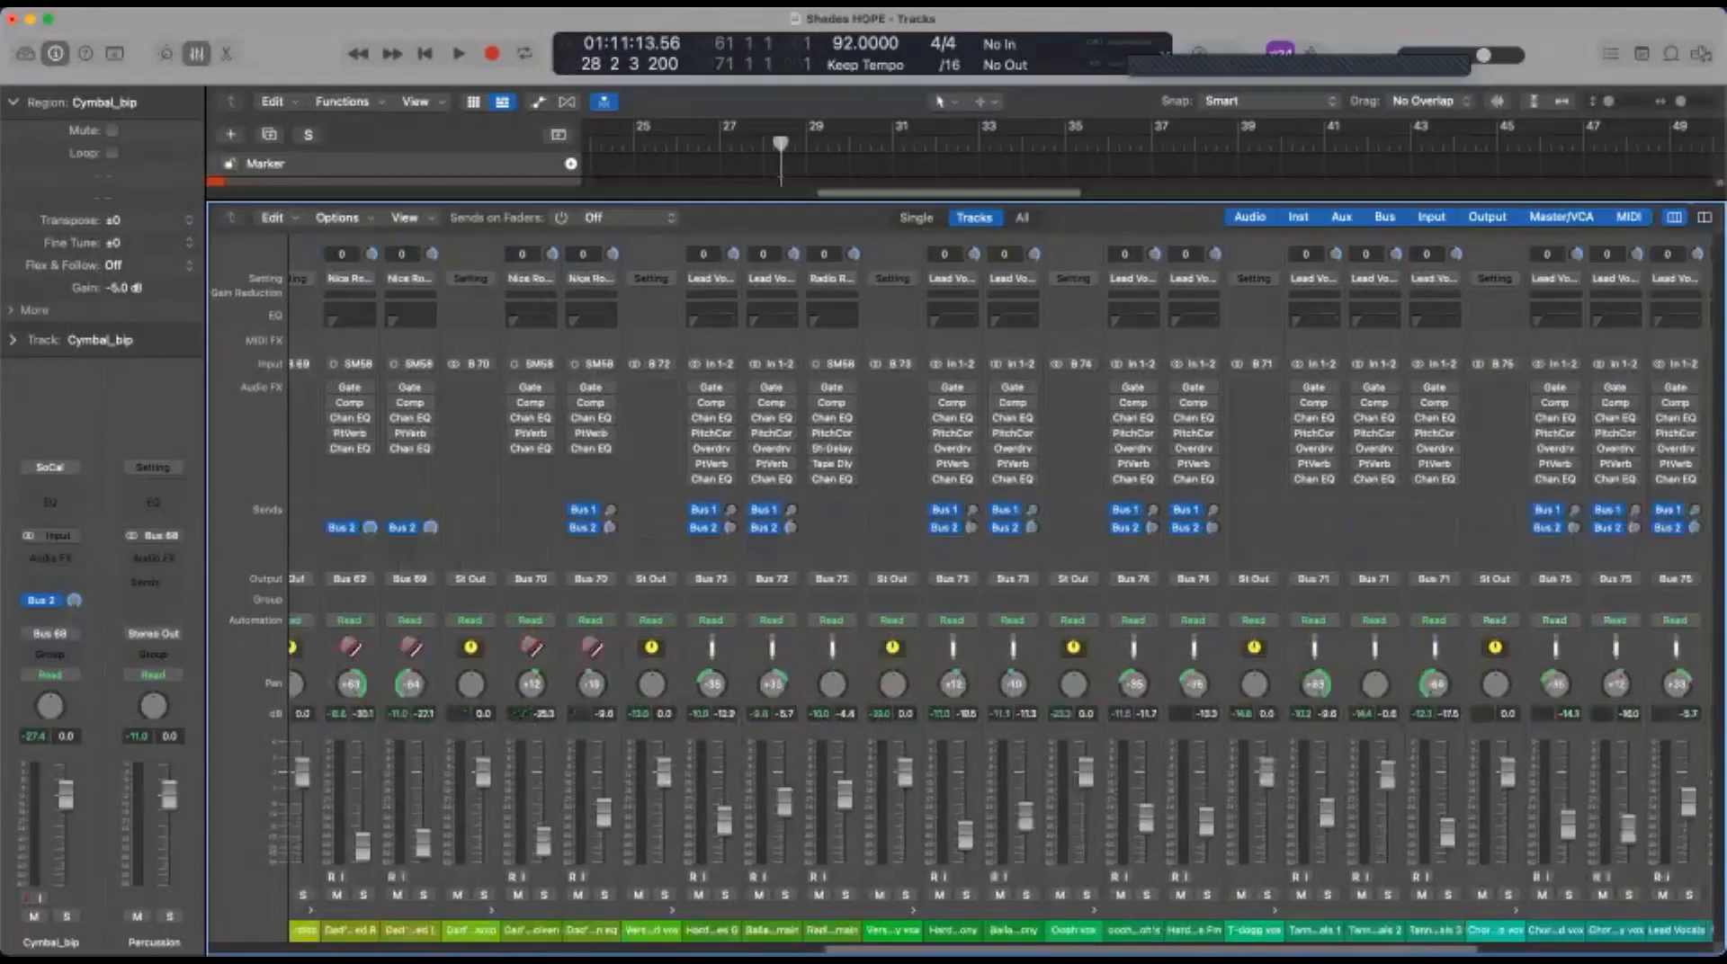
scroll(1003, 600, left, 5)
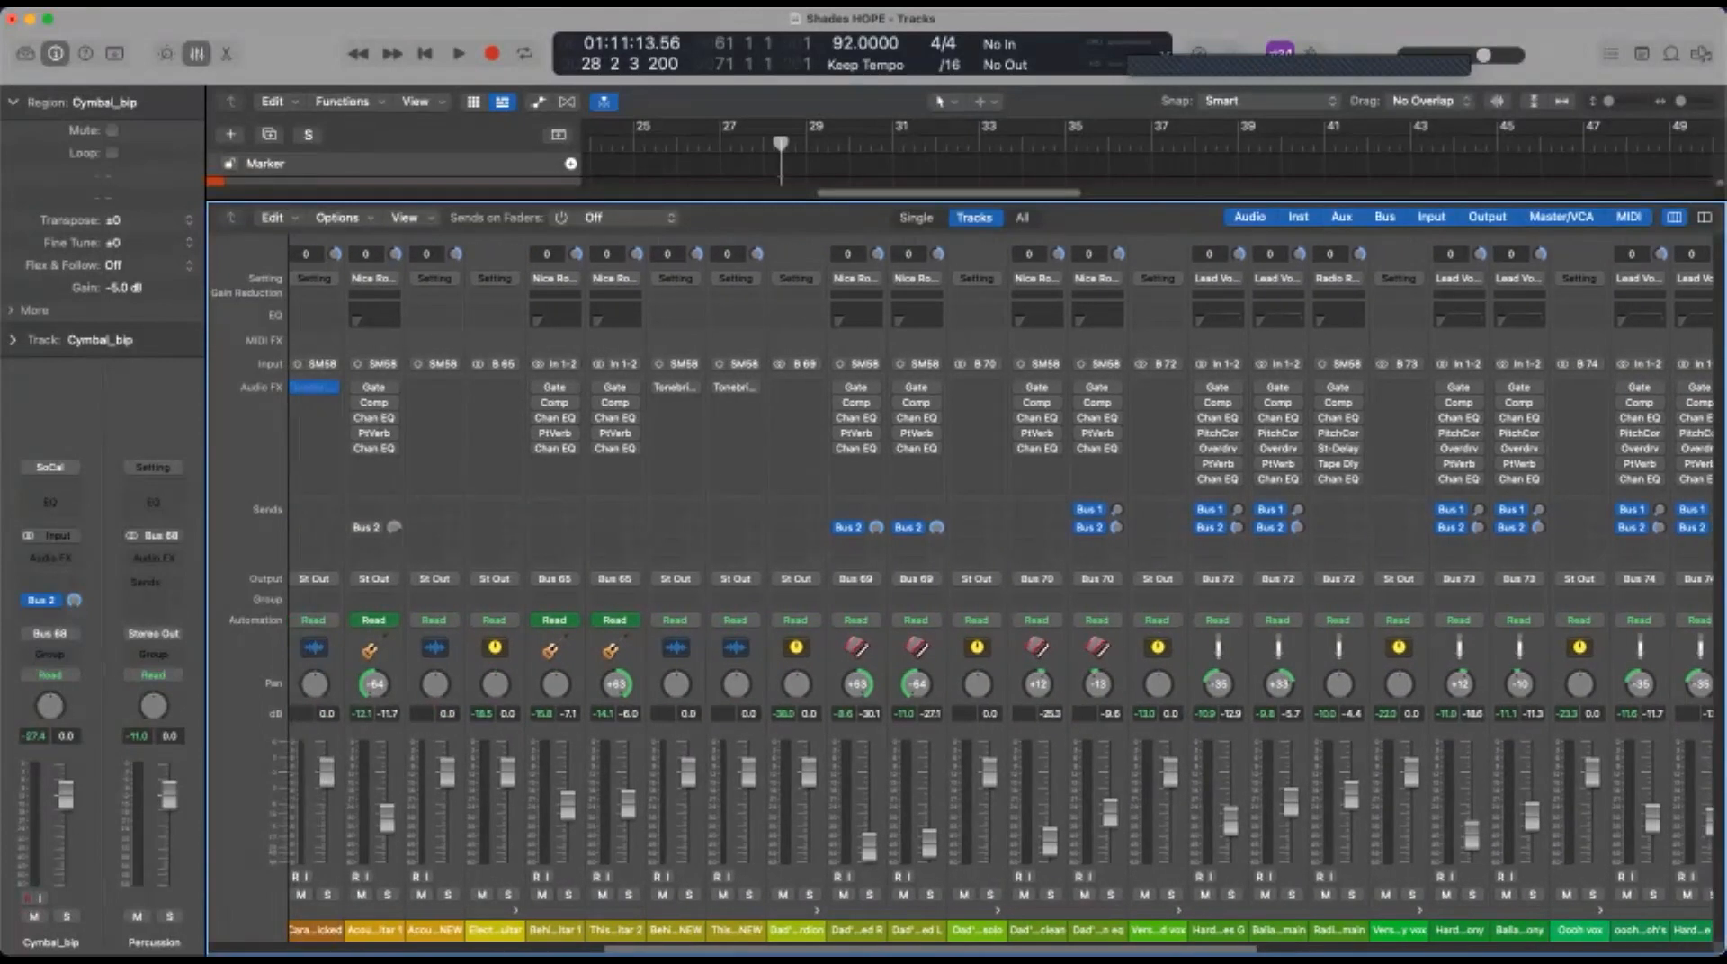
click(854, 930)
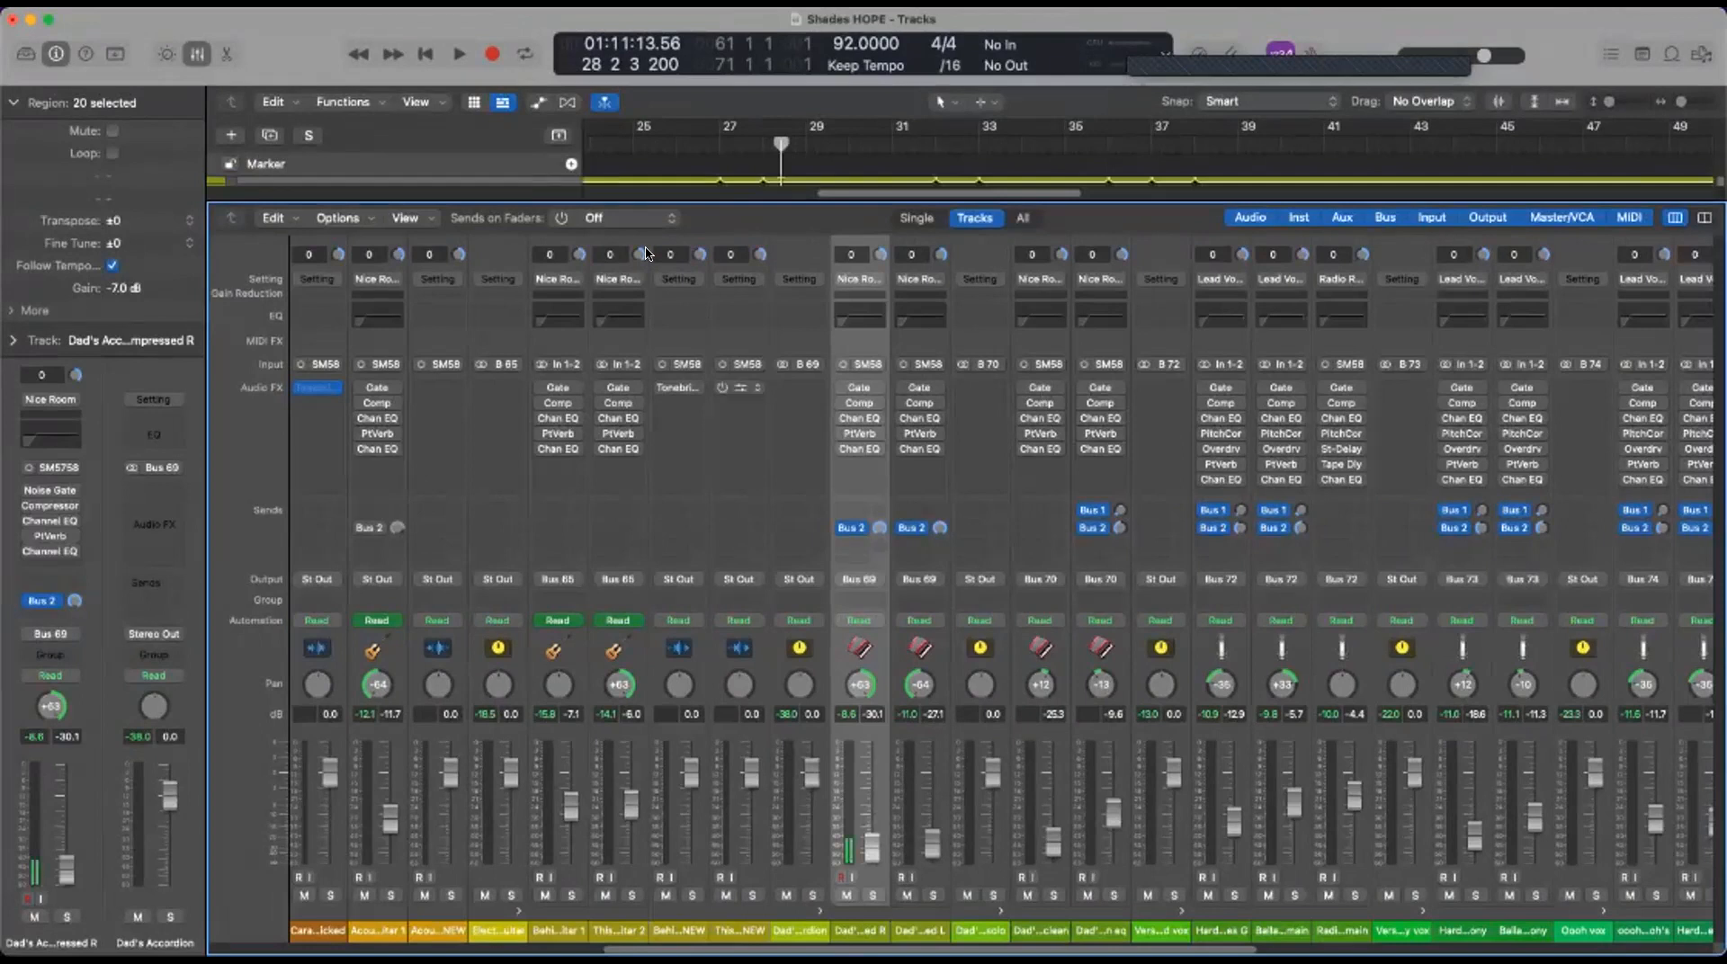
click(197, 53)
scroll(688, 596, up, 5)
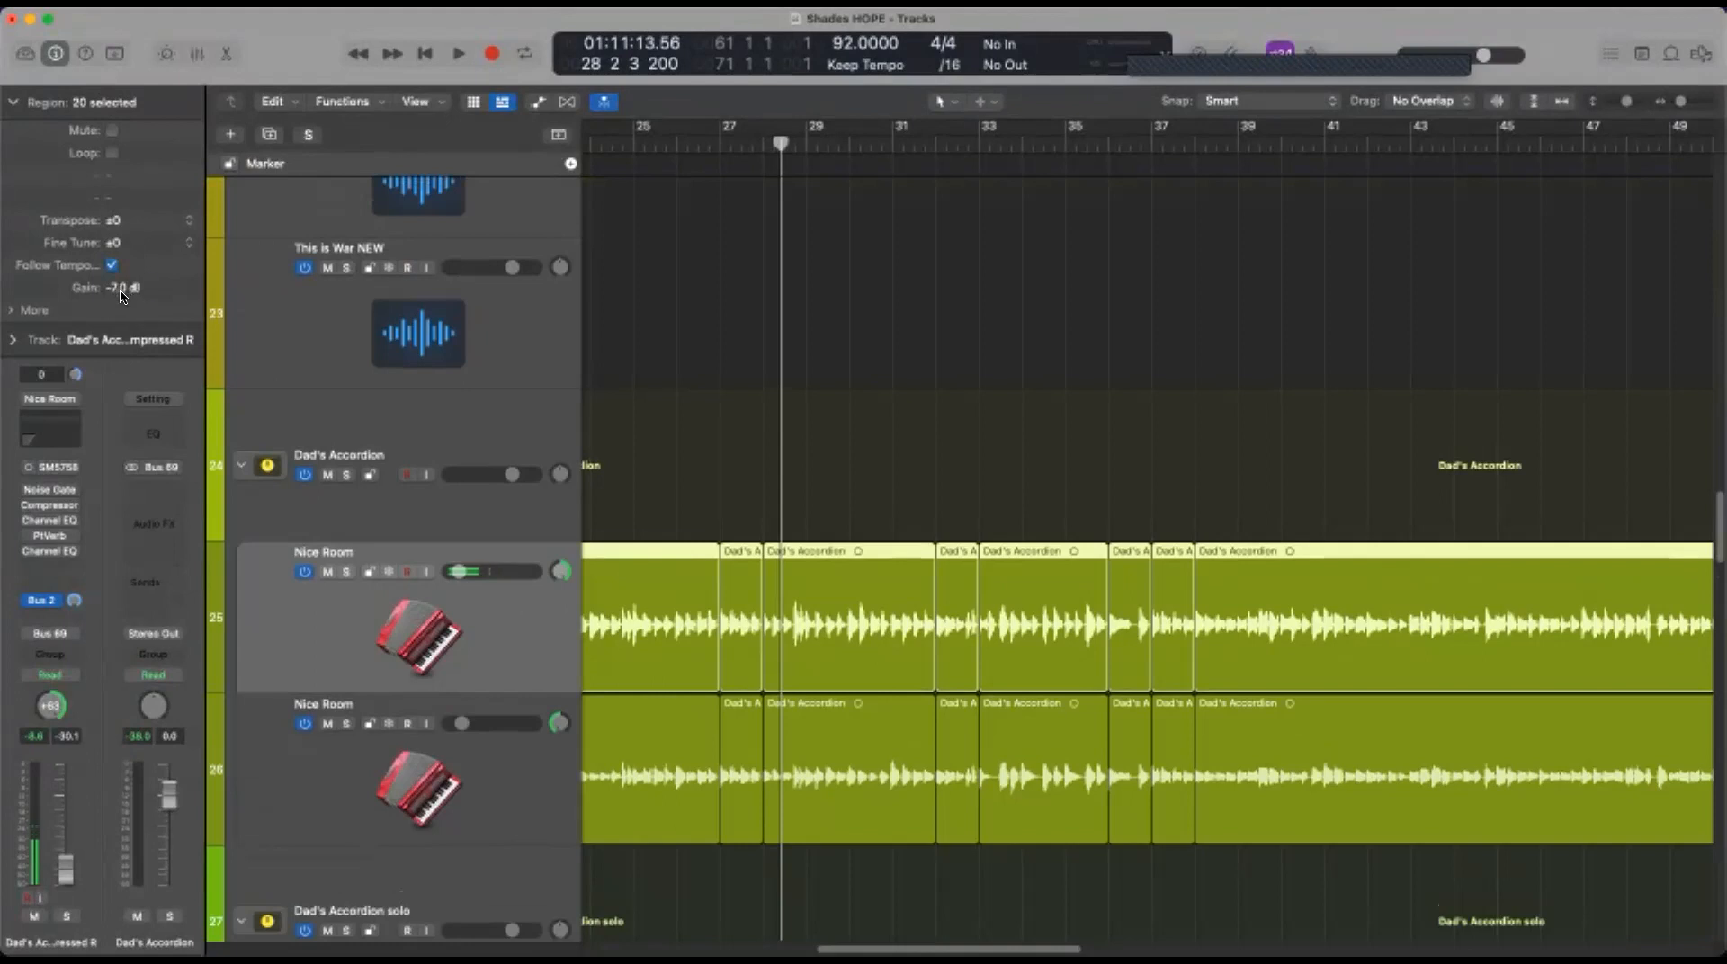
drag(120, 289, 115, 365)
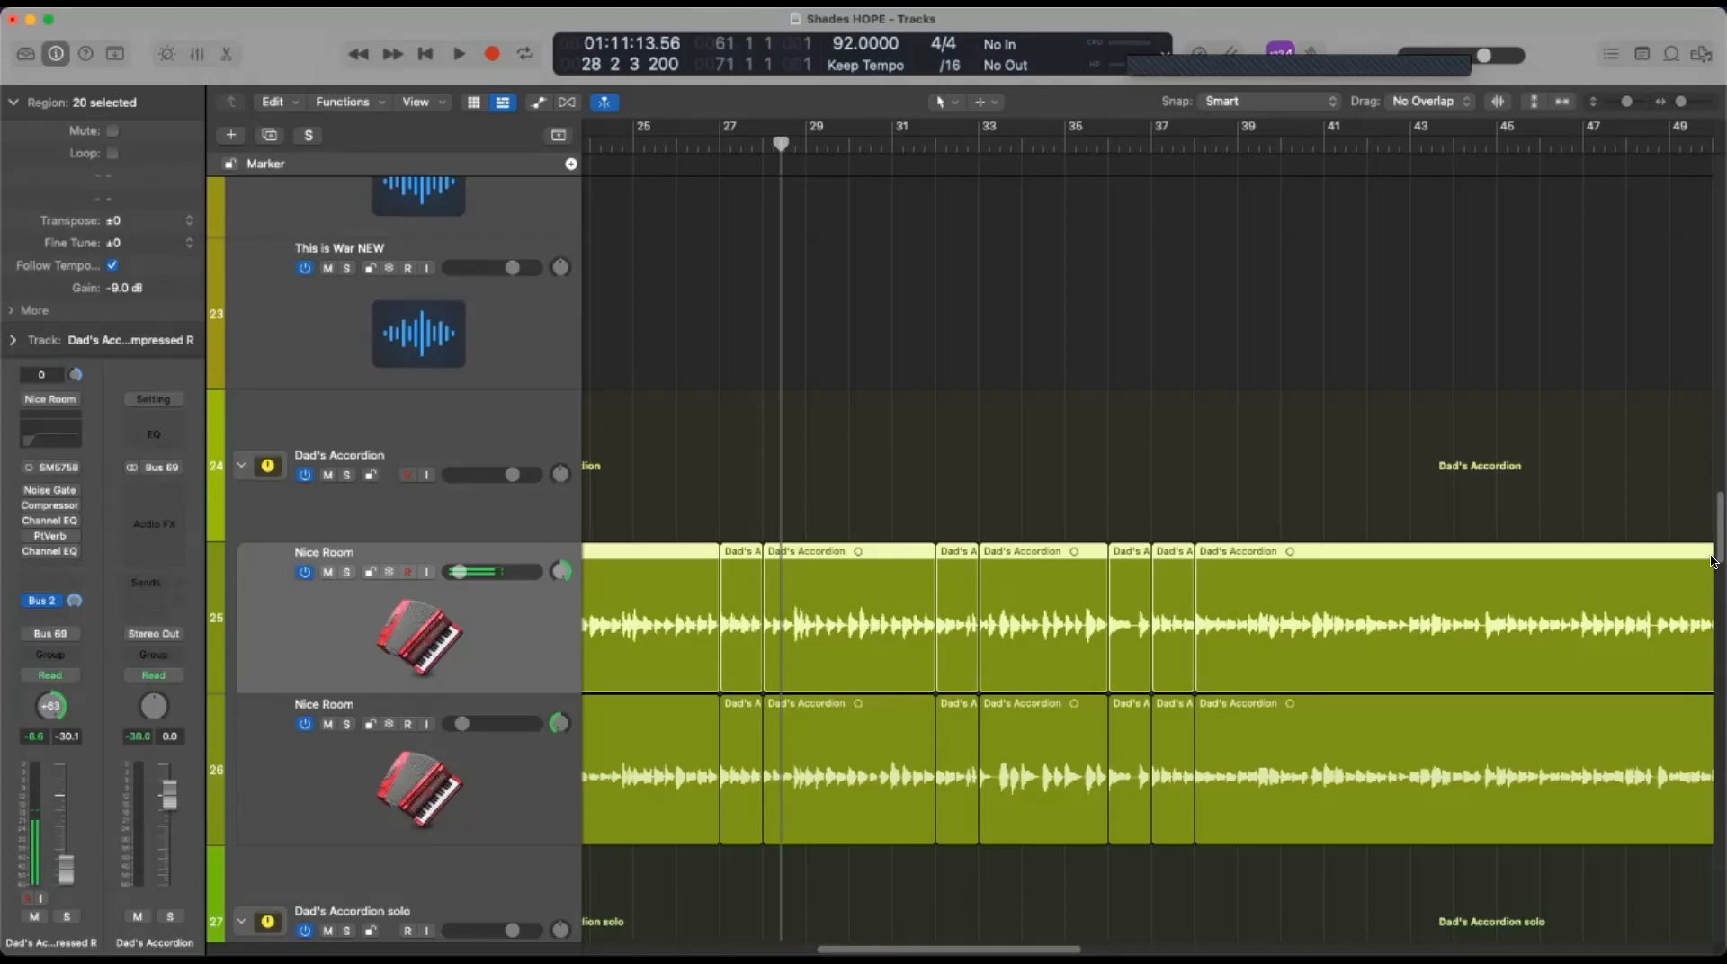
scroll(1714, 546, up, 20)
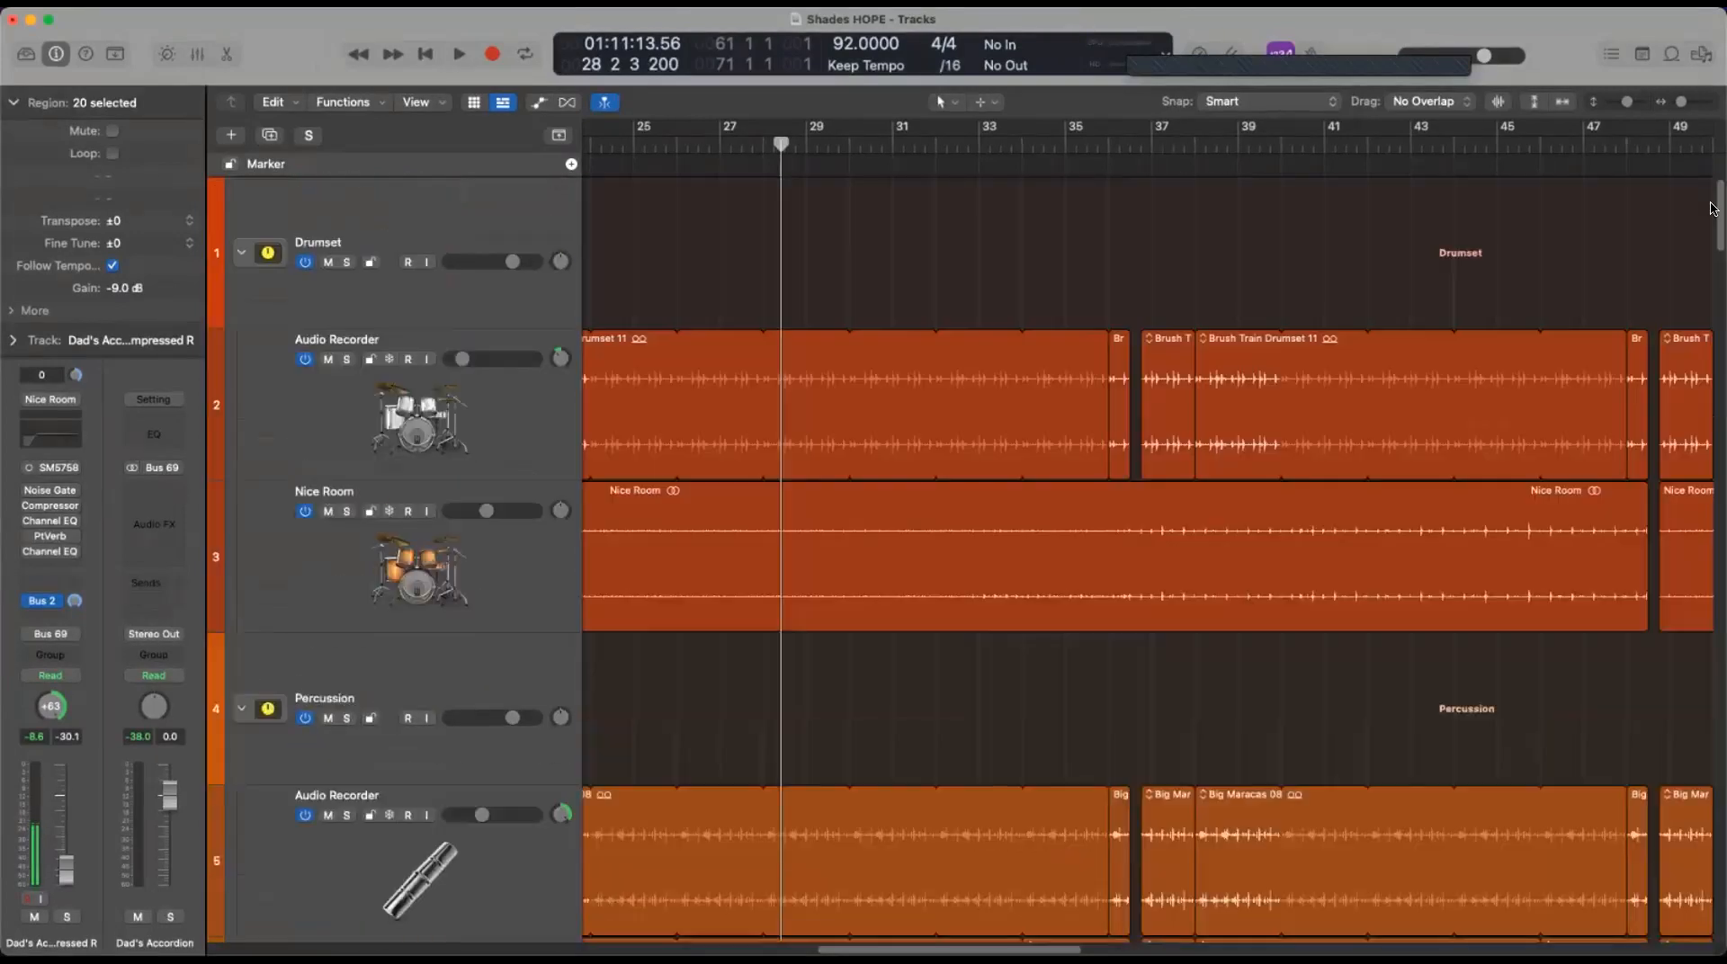